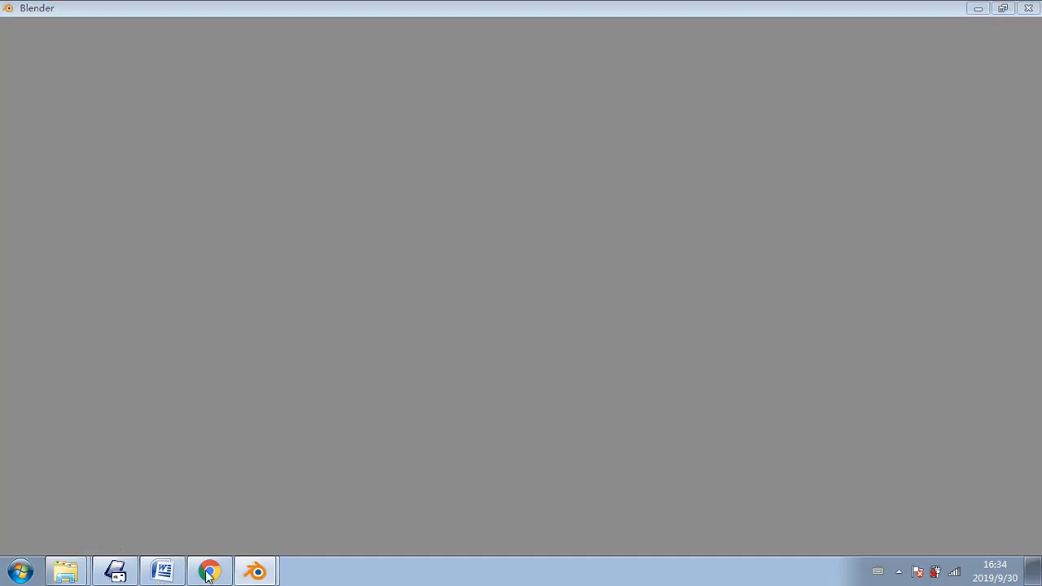
- Switch to Word to review the urban model list in "blender small list", and return to Blender and dismiss the splash screen
click(163, 571)
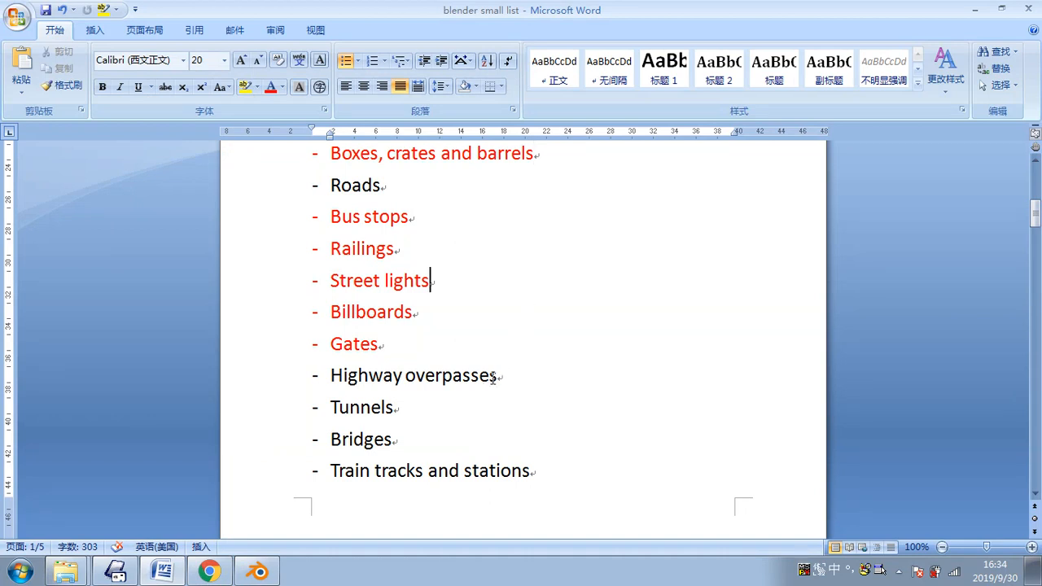
click(330, 285)
click(979, 6)
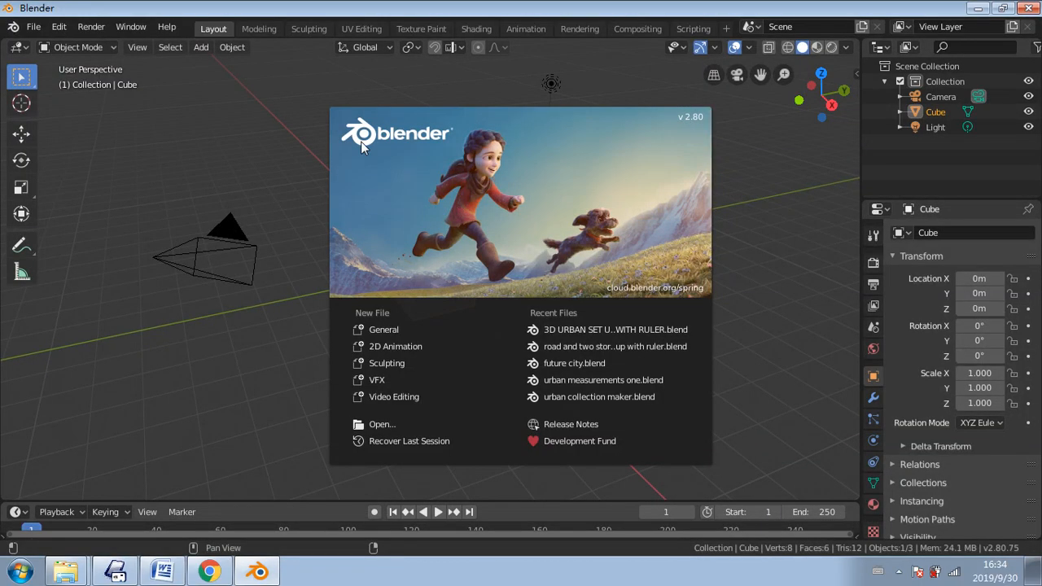
click(326, 139)
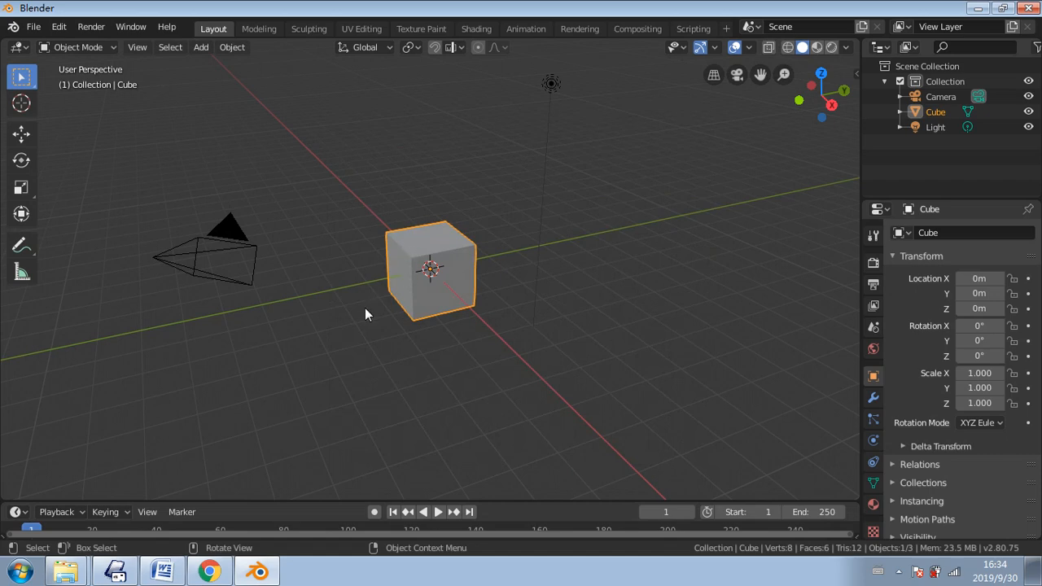
- Raise the default cube along the Z axis to about 0.97 m, aligning its base with the ground line in an orthographic side view
click(25, 141)
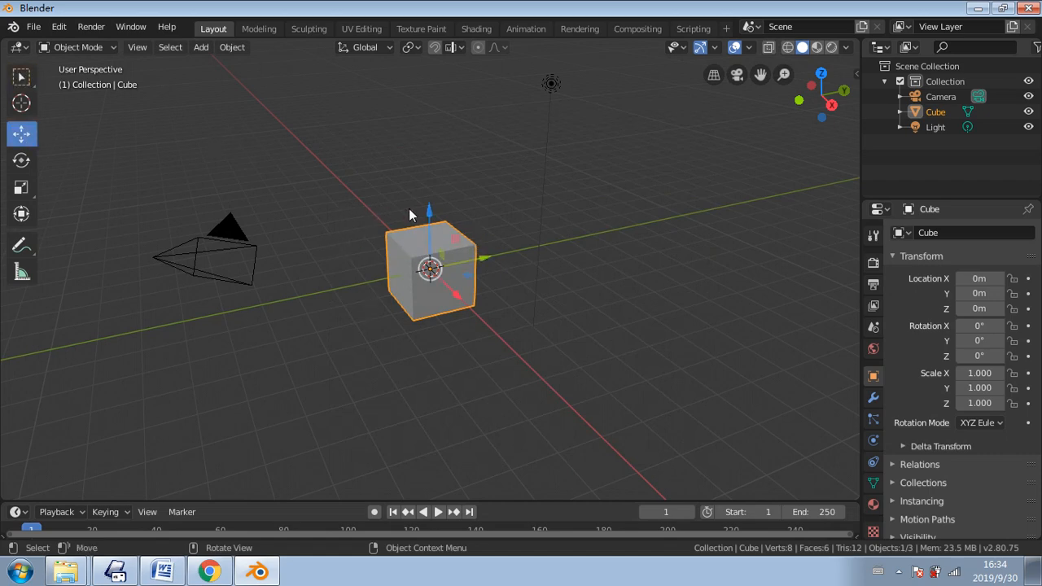
drag(432, 220, 436, 188)
middle_drag(448, 237, 409, 192)
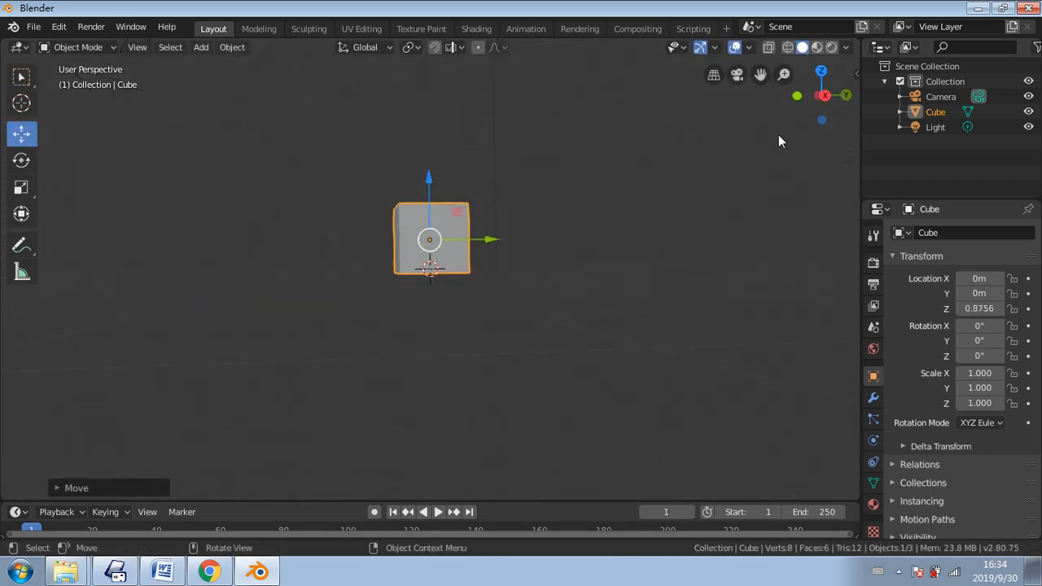
click(797, 96)
click(797, 96)
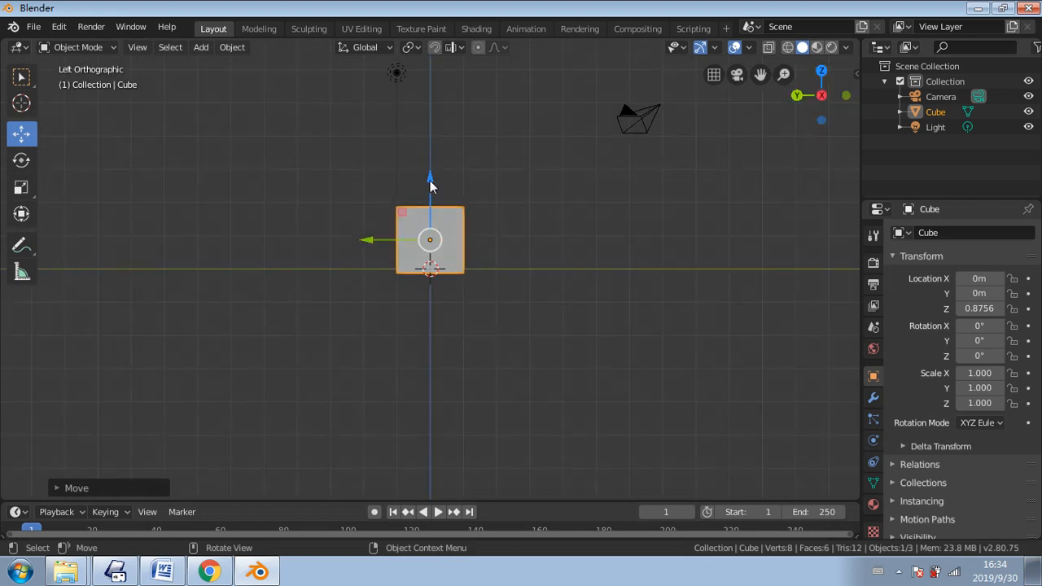
drag(431, 180, 432, 181)
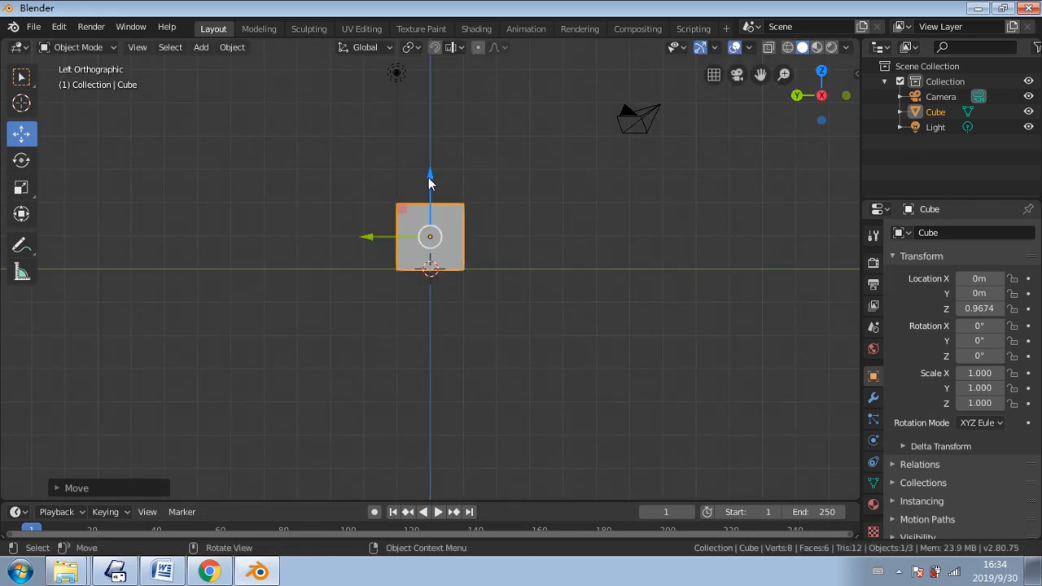
- Flatten the cube along the Z axis to a scale of about 0.278
middle_drag(492, 186, 533, 212)
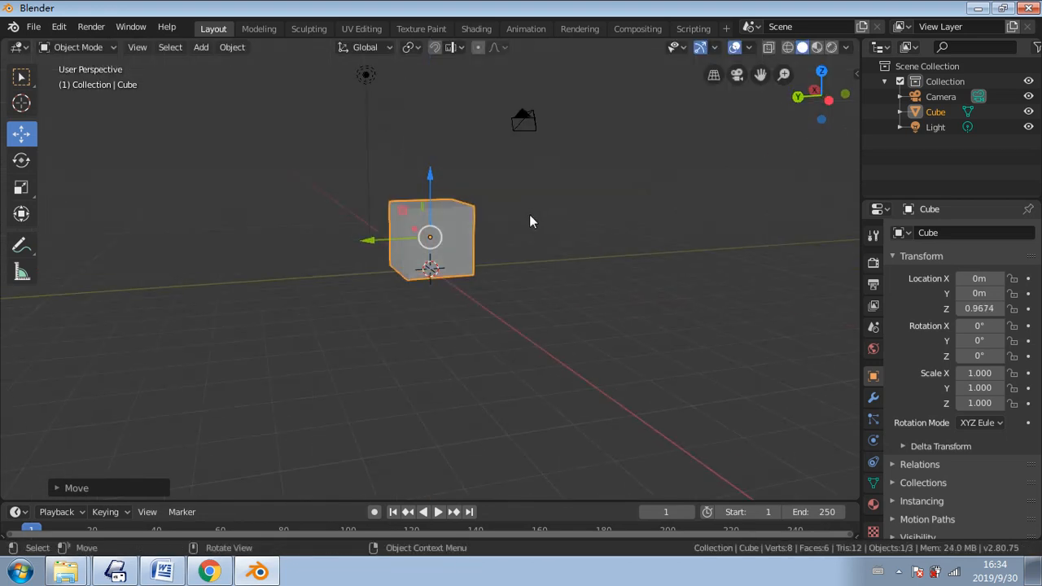
middle_drag(283, 372, 403, 293)
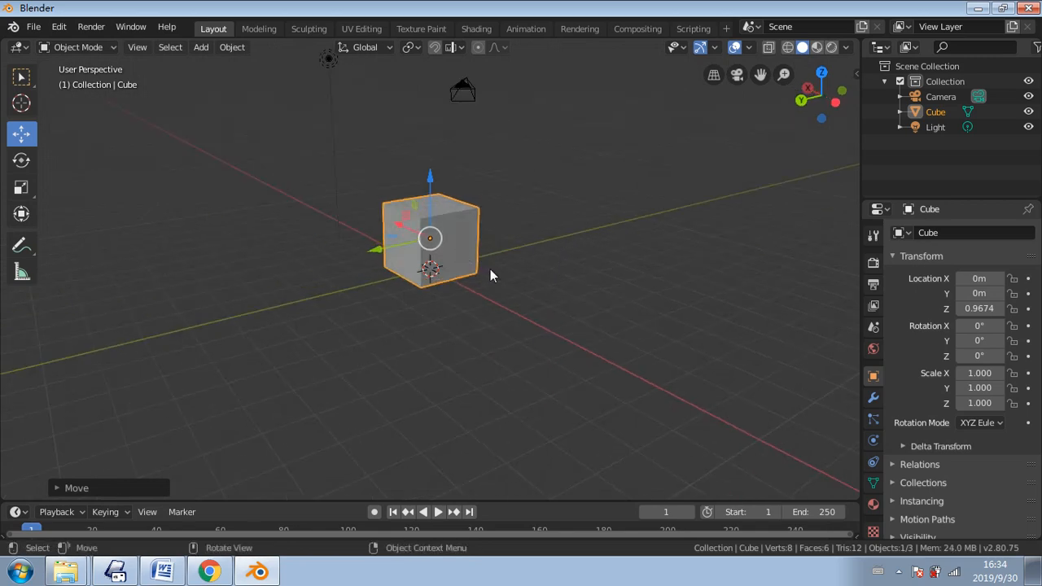
middle_drag(476, 271, 362, 286)
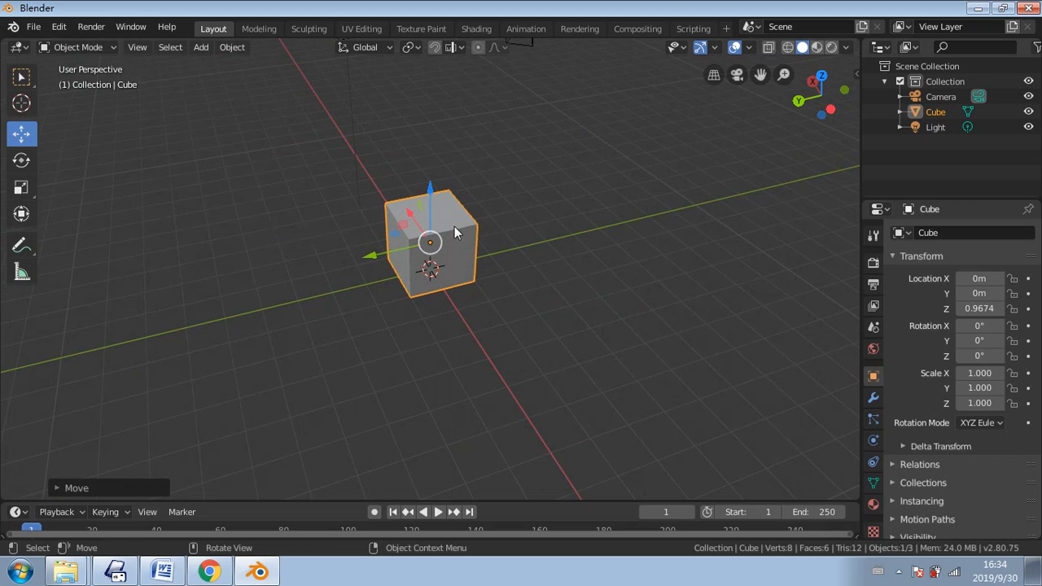
middle_drag(504, 221, 607, 210)
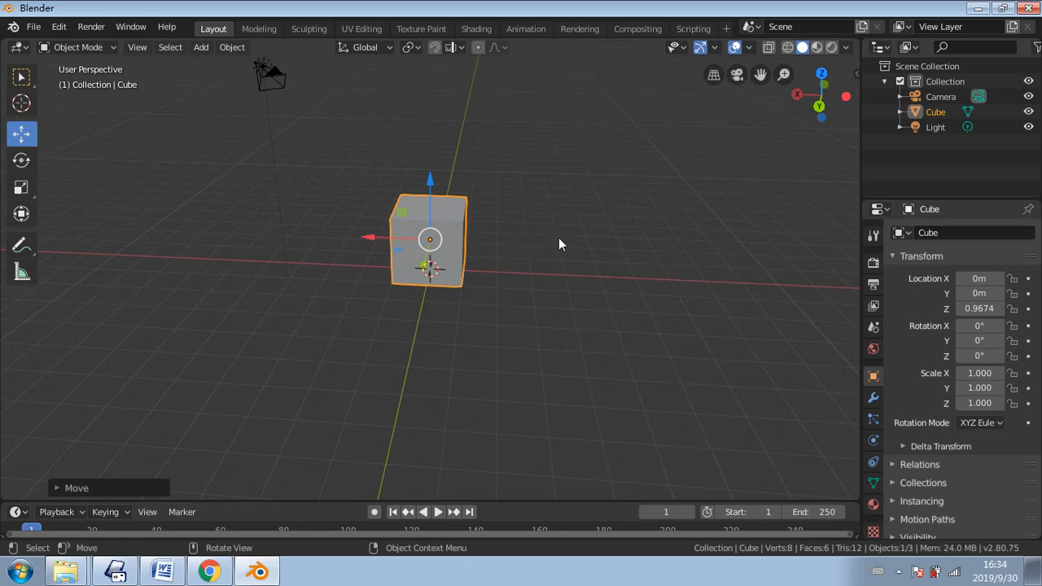
middle_drag(559, 238, 334, 228)
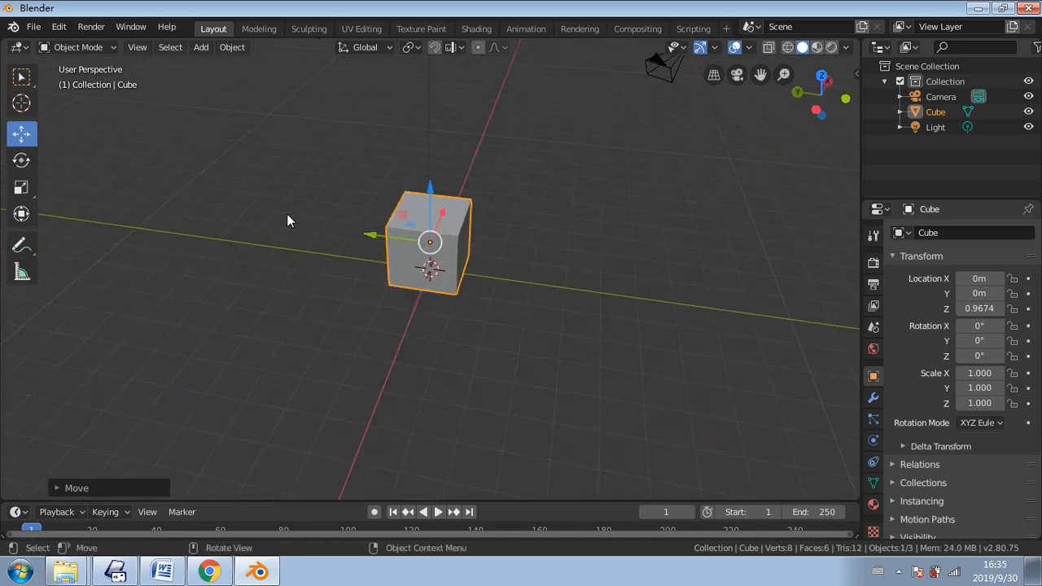
click(21, 187)
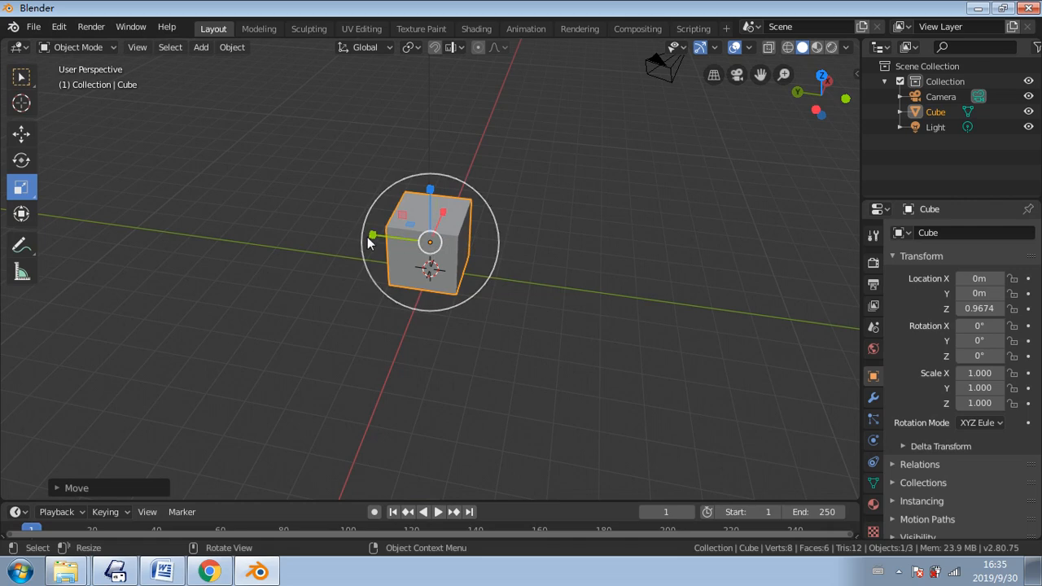
middle_drag(420, 213, 472, 222)
scroll(472, 222, up, 3)
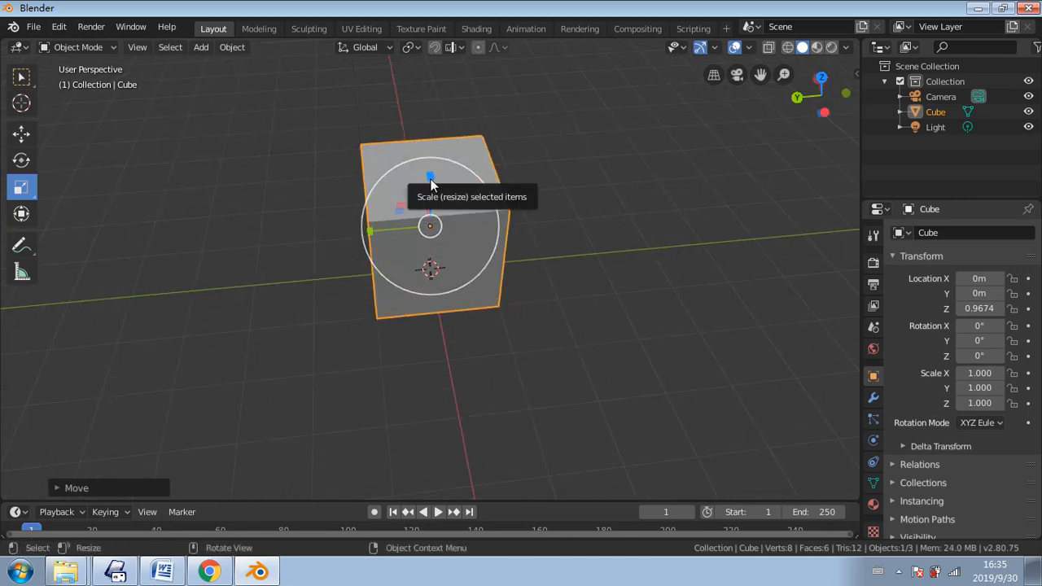
drag(431, 177, 432, 210)
mouse_move(433, 210)
middle_down()
mouse_move(512, 210)
mouse_move(441, 202)
middle_up()
- Lower the flattened cube along the Z axis to about 0.23 m so it sits near the ground plane
click(21, 133)
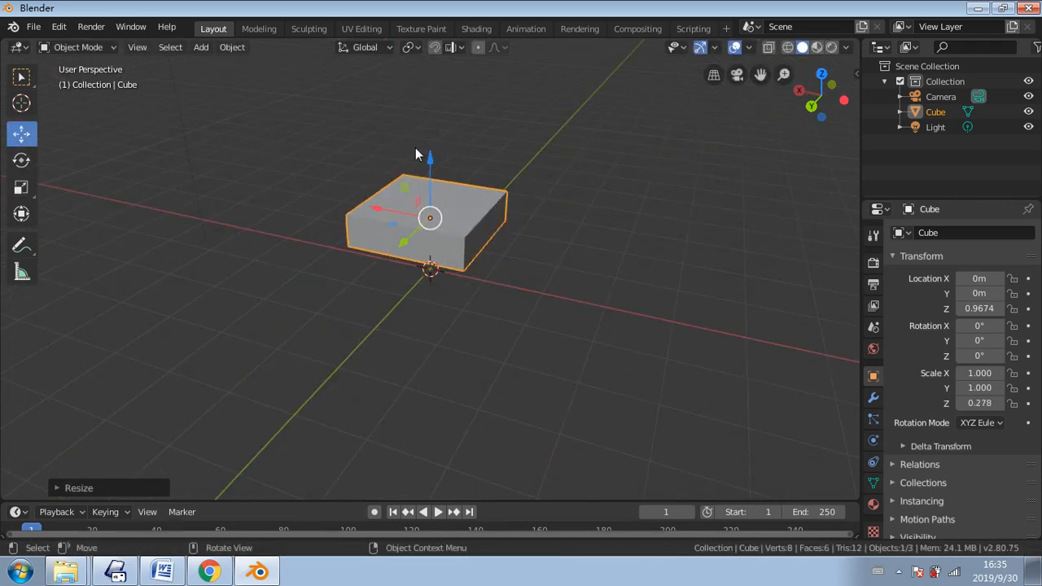
drag(430, 160, 431, 211)
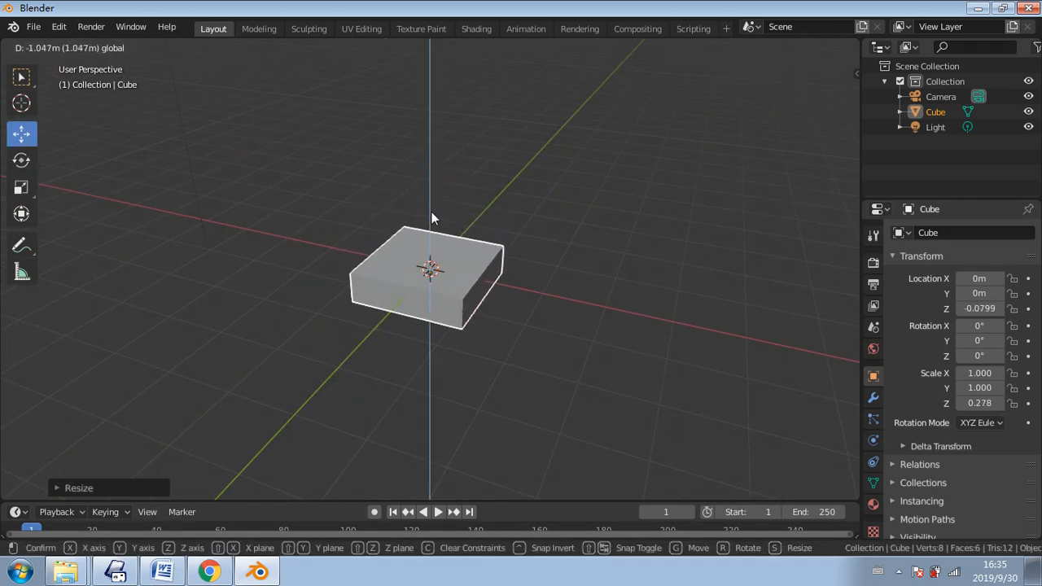
middle_drag(431, 211, 346, 179)
drag(432, 216, 439, 197)
middle_drag(439, 198, 448, 249)
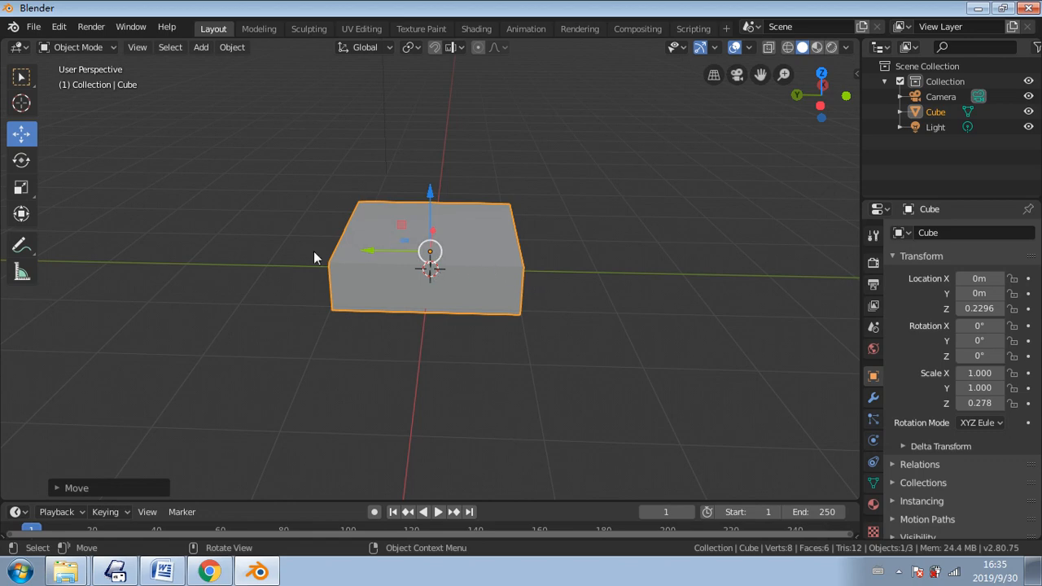
- Stretch the flattened cube along the Y axis to a scale of about 2.34 and deselect it
click(22, 161)
click(22, 133)
click(22, 187)
drag(370, 250, 290, 238)
click(425, 158)
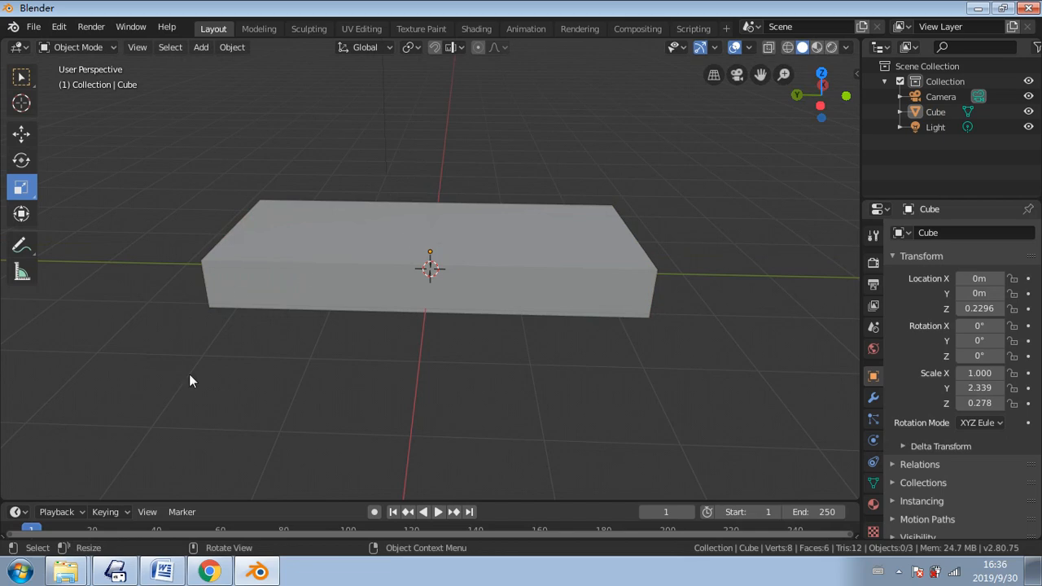
click(108, 575)
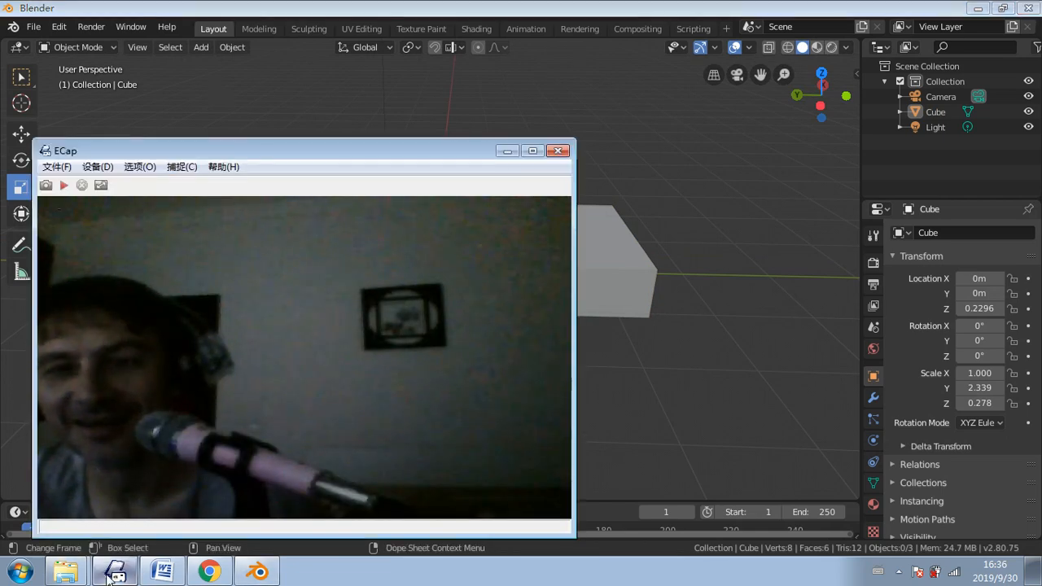
click(108, 575)
click(353, 275)
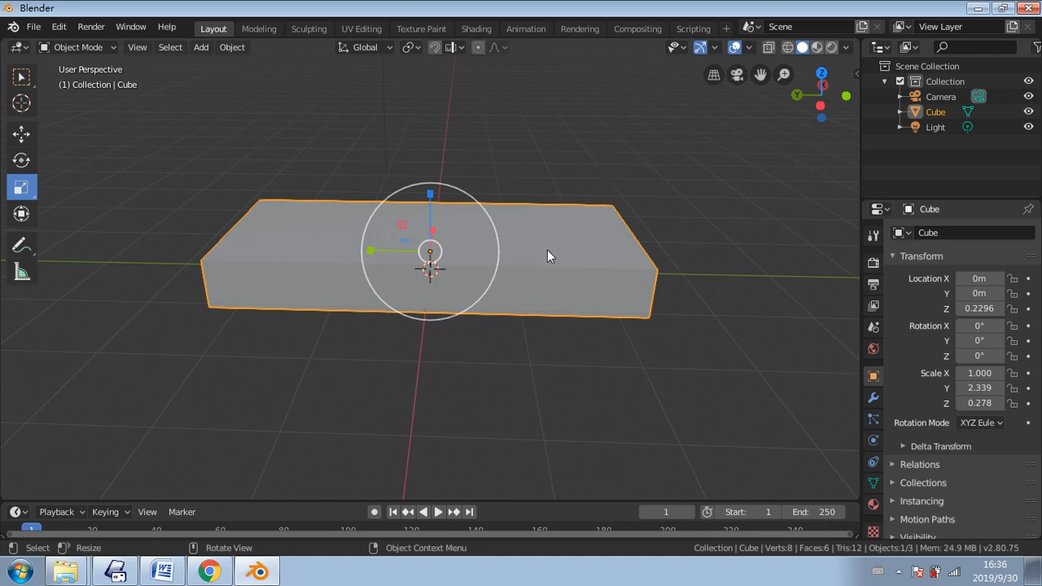
click(570, 162)
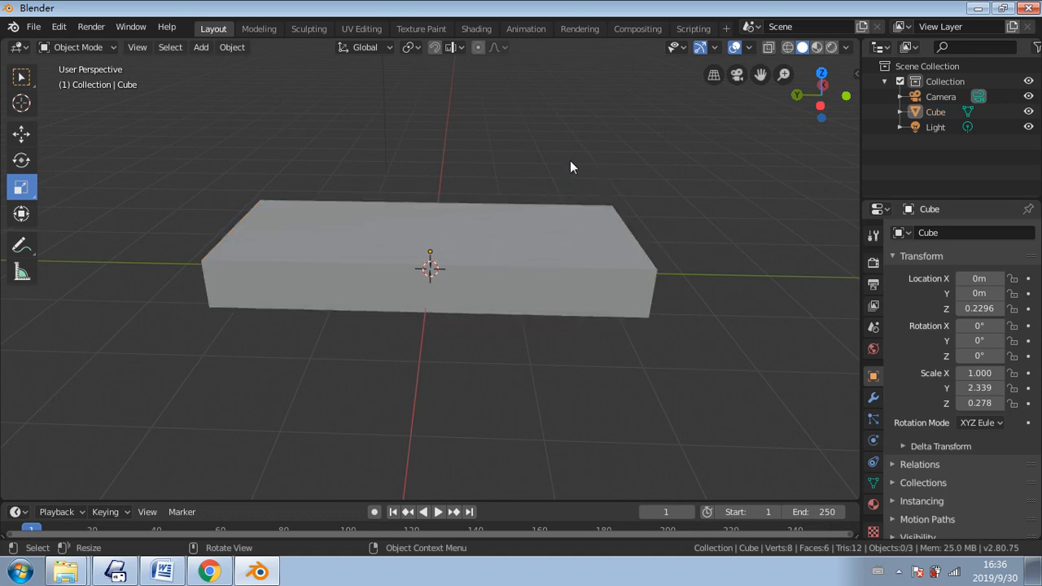
- Select the slab and lengthen it along the Y axis to a scale of about 9.7
middle_drag(570, 162, 577, 329)
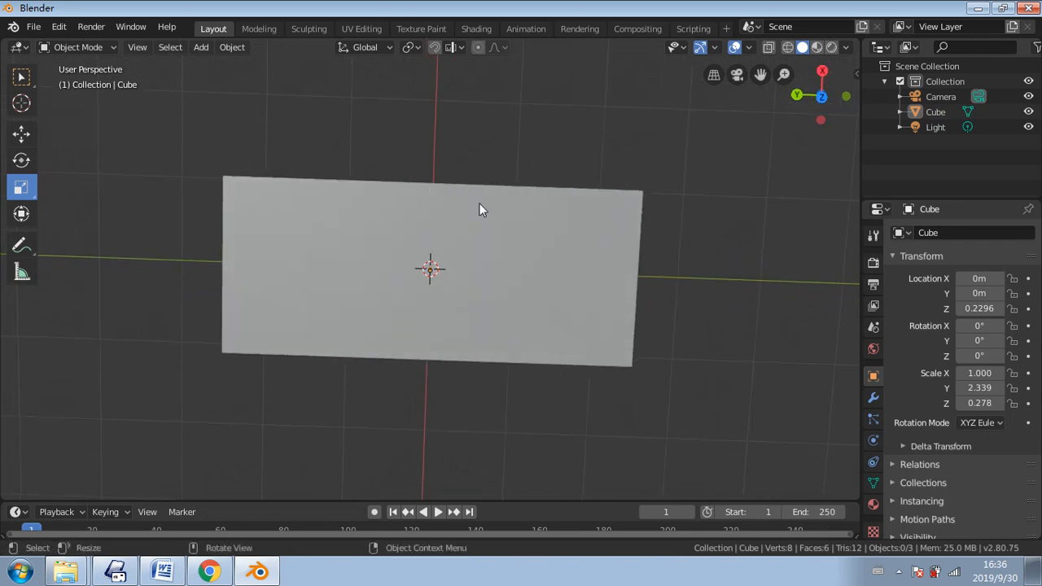
scroll(505, 244, down, 1)
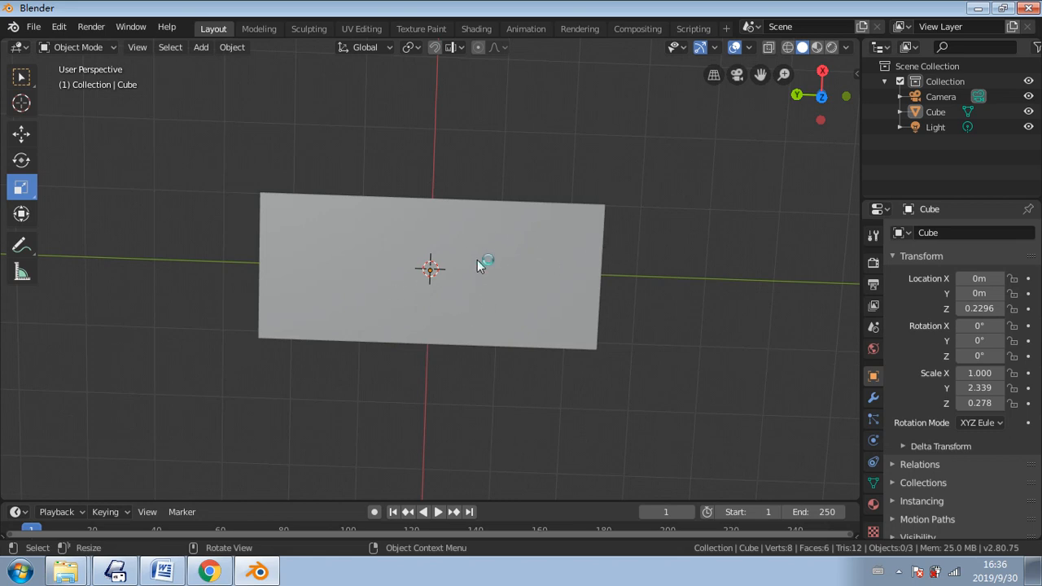
middle_drag(478, 262, 439, 249)
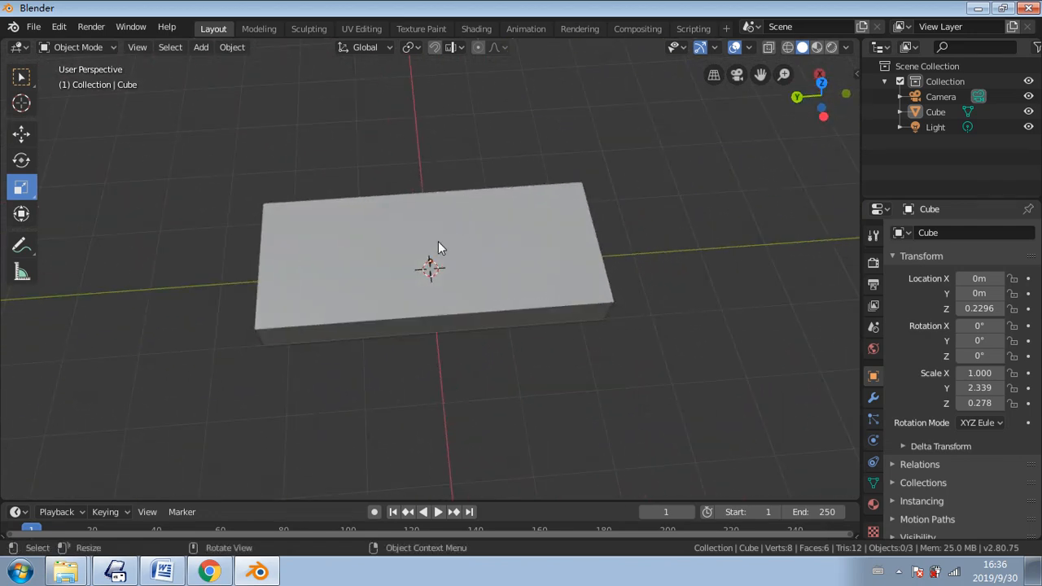
middle_drag(367, 281, 320, 214)
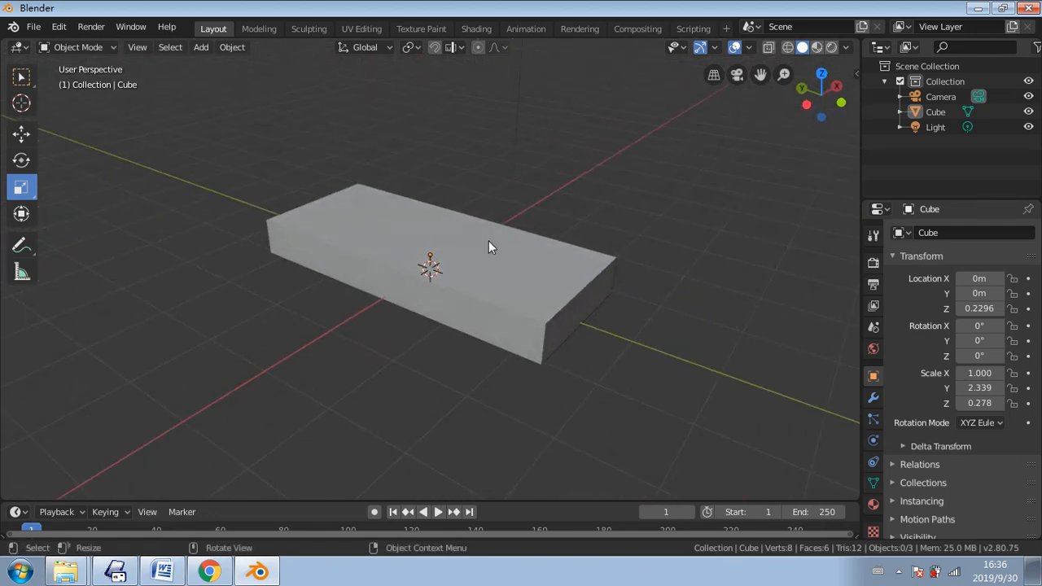
middle_drag(489, 247, 273, 248)
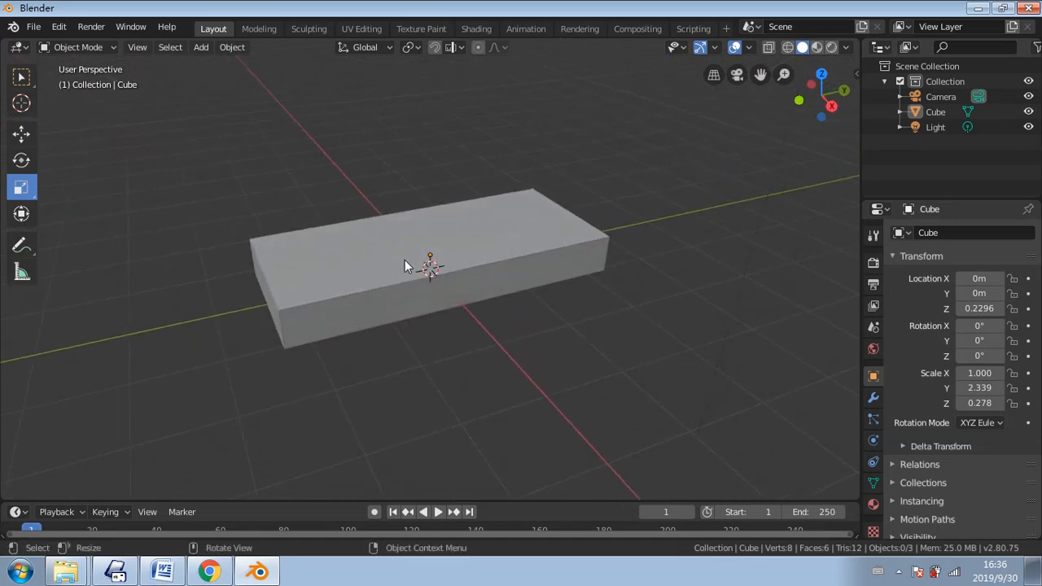
middle_drag(404, 267, 296, 267)
click(295, 265)
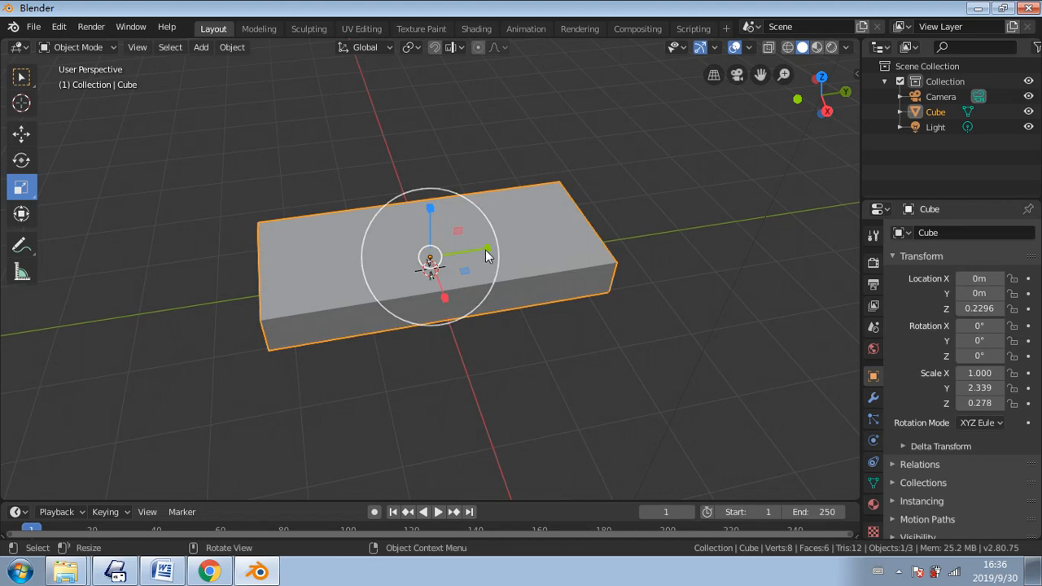
drag(486, 250, 663, 214)
scroll(511, 249, down, 3)
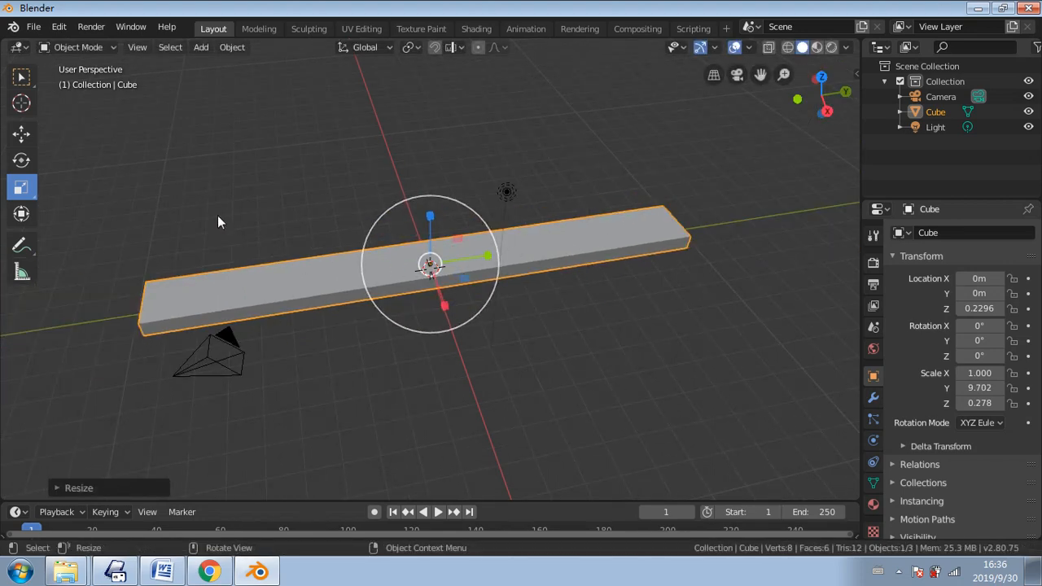
- Enter Edit Mode on the long slab and add a loop cut across its middle
click(88, 46)
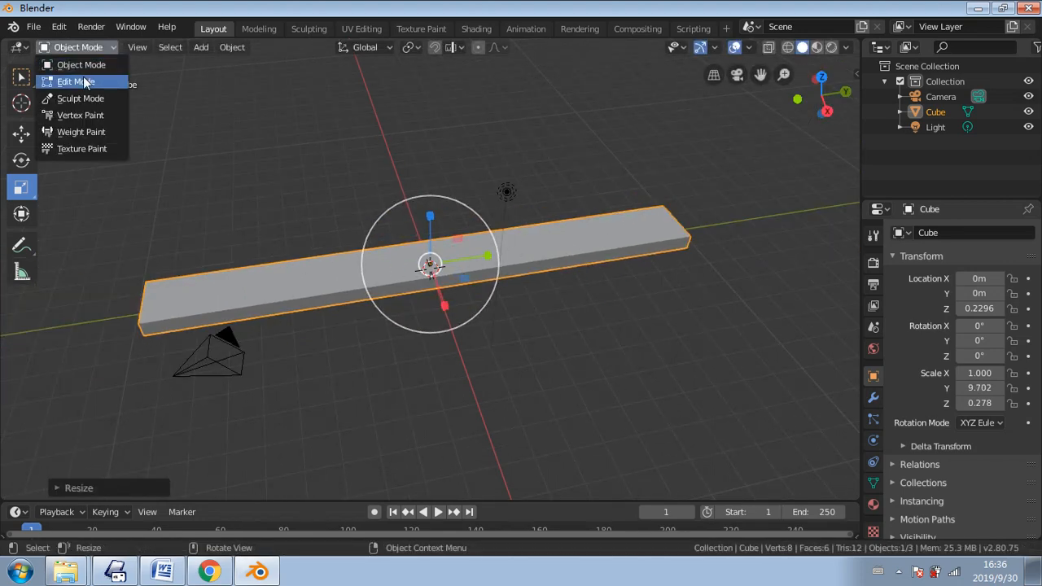
click(85, 82)
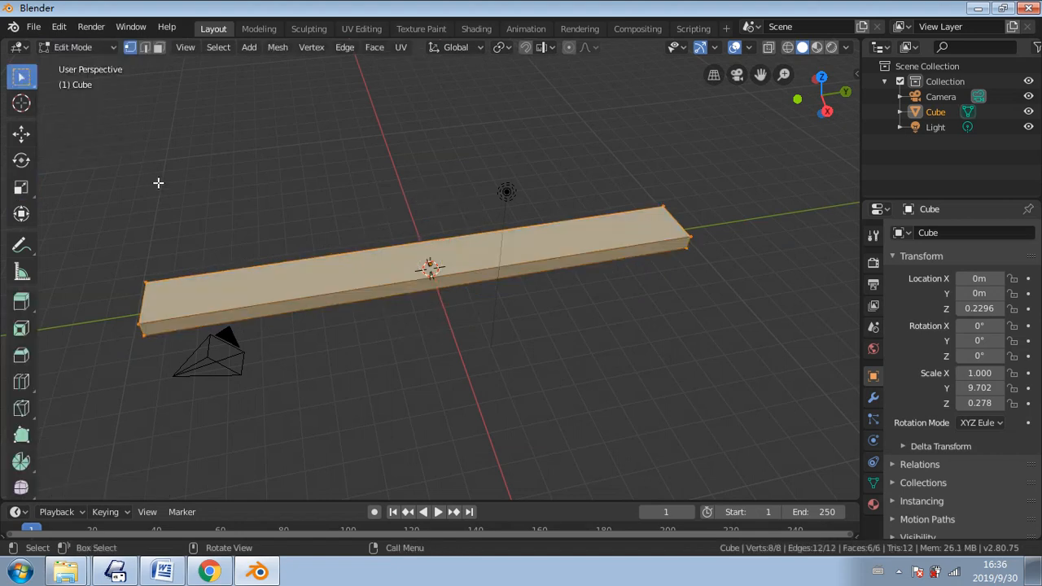
click(21, 382)
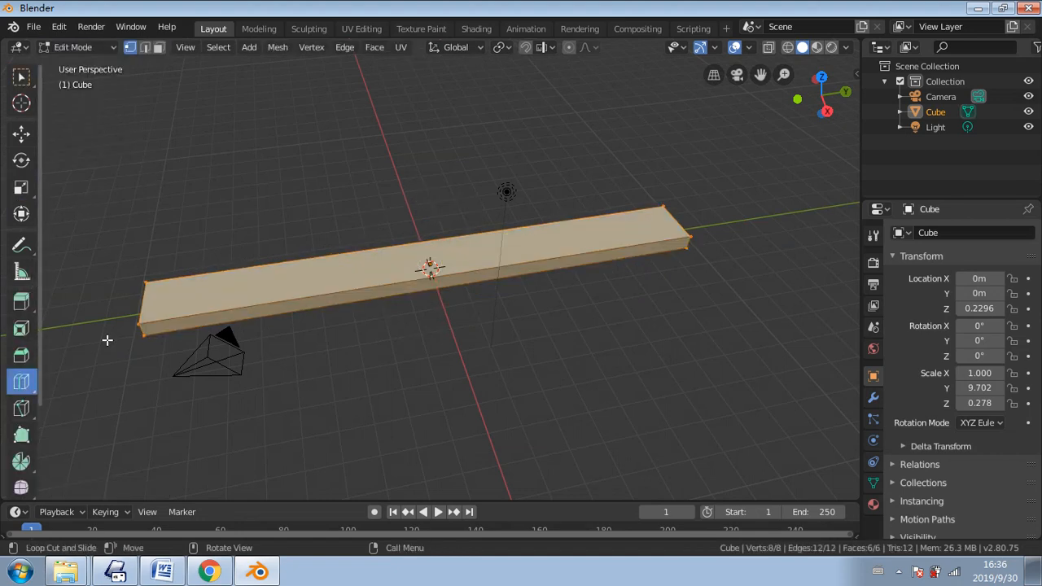
click(158, 317)
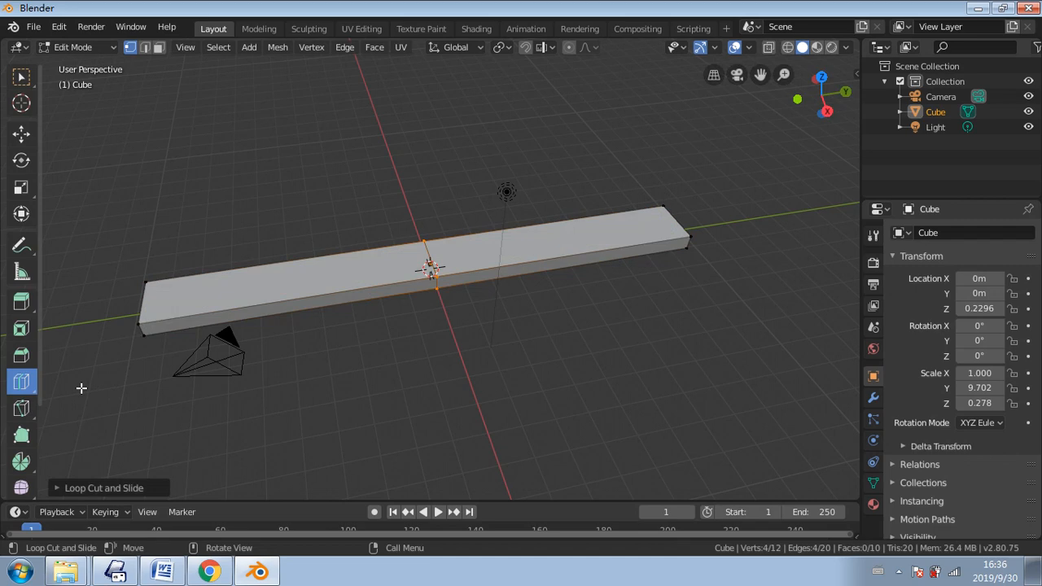
- Increase the loop cut's number of cuts to 36, dividing the slab evenly along its length
click(82, 487)
click(249, 371)
click(249, 371)
click(249, 371)
click(249, 372)
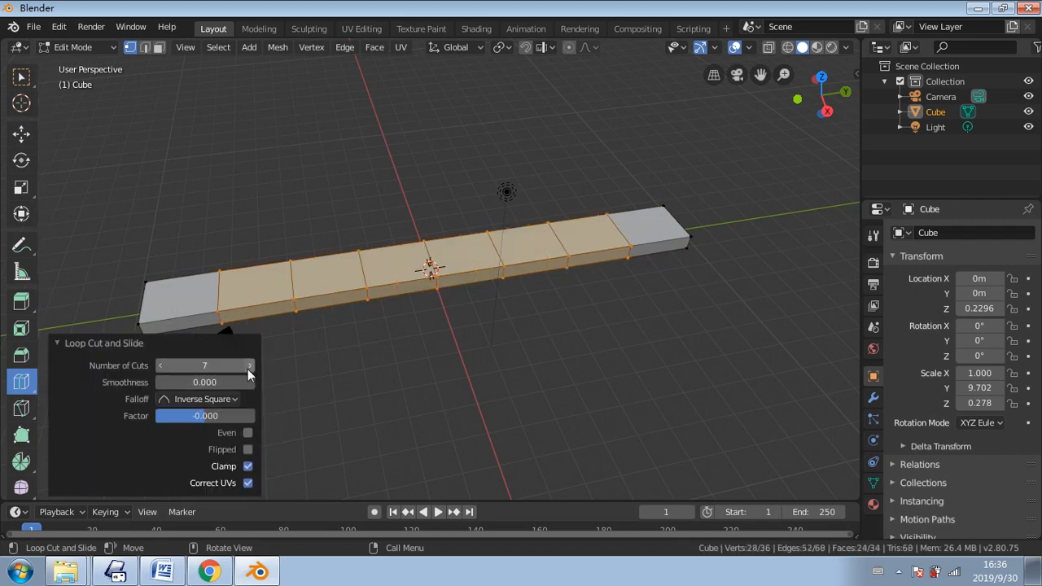
click(249, 371)
click(249, 371)
click(250, 371)
click(249, 371)
click(249, 365)
click(250, 365)
click(249, 365)
click(250, 365)
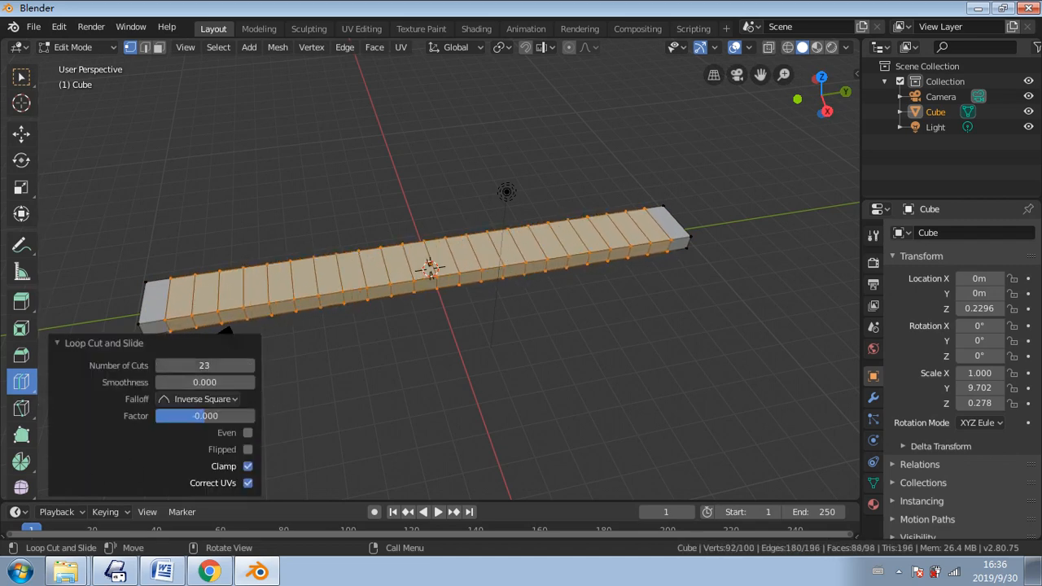
click(250, 365)
click(250, 366)
click(249, 366)
click(249, 366)
click(249, 366)
click(249, 366)
click(249, 366)
click(249, 365)
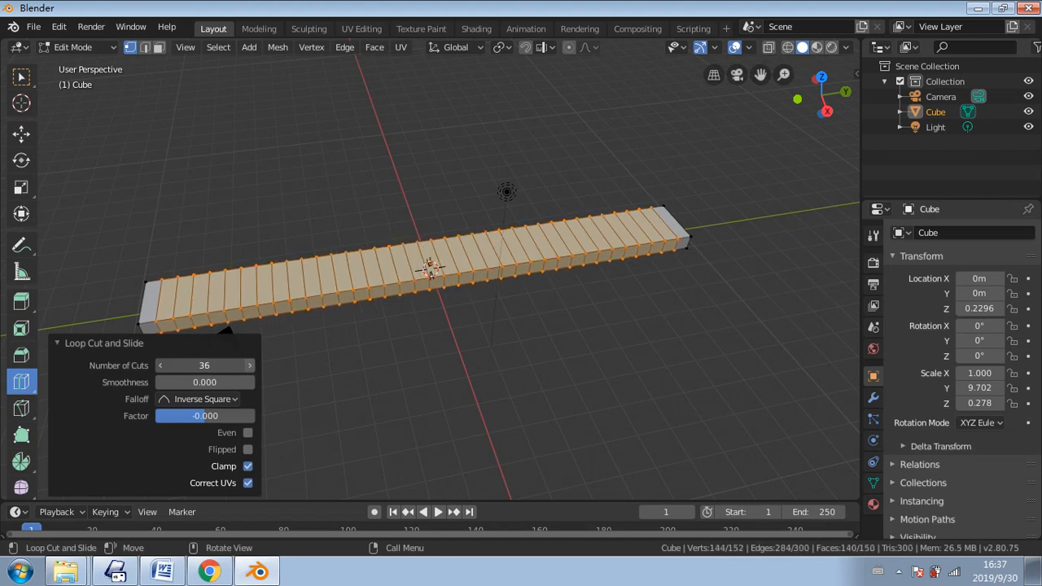
- Increase the loop cut's number of cuts to 41 on the long slab
click(249, 365)
click(249, 366)
click(249, 366)
click(250, 366)
click(249, 365)
click(249, 366)
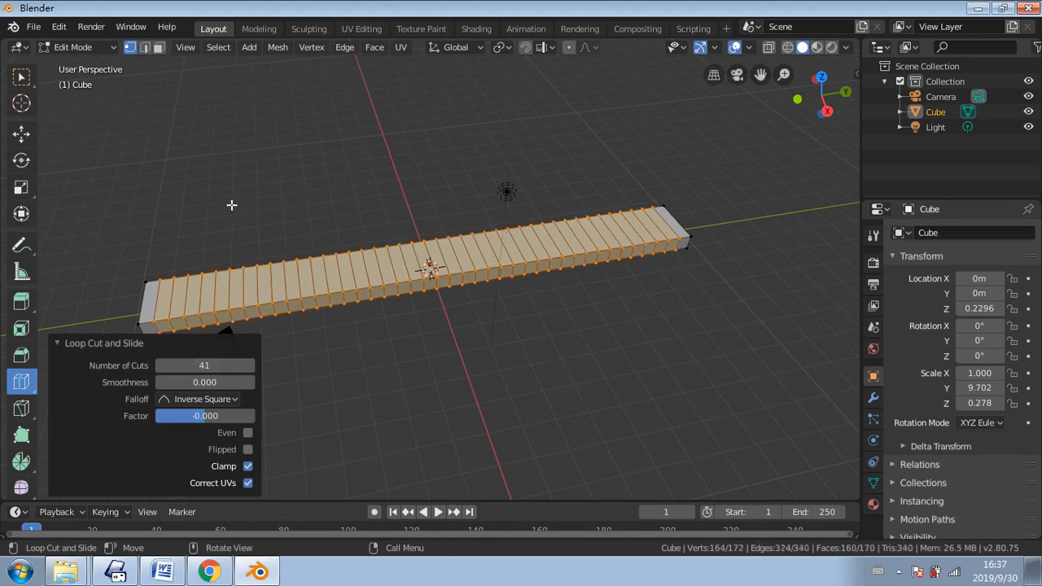
- Switch the long slab to Object Mode and back to Edit Mode, then deselect all its vertices with the Select Box tool
click(24, 77)
click(96, 48)
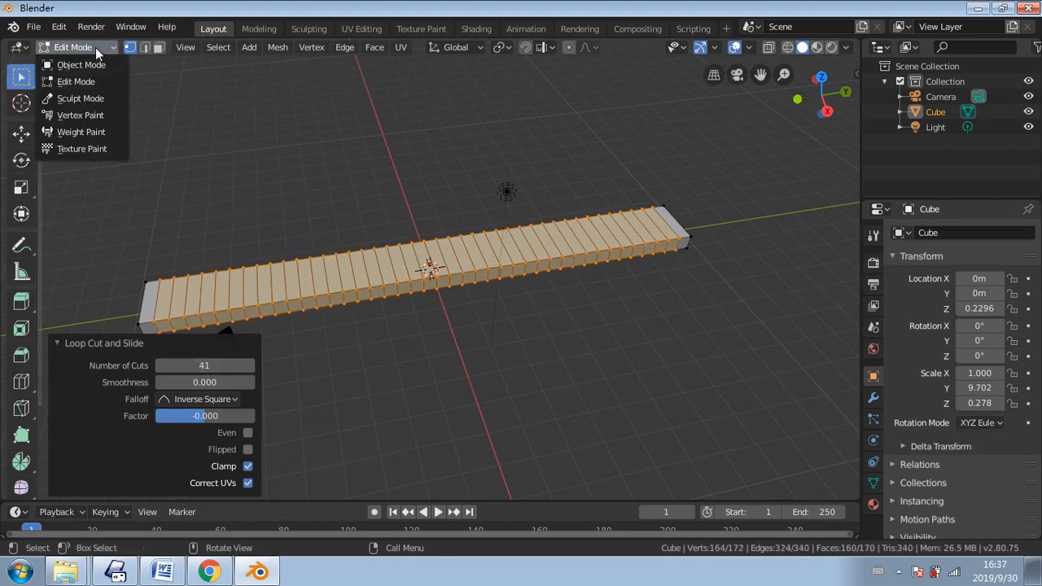
click(99, 63)
middle_drag(309, 283, 308, 240)
click(83, 46)
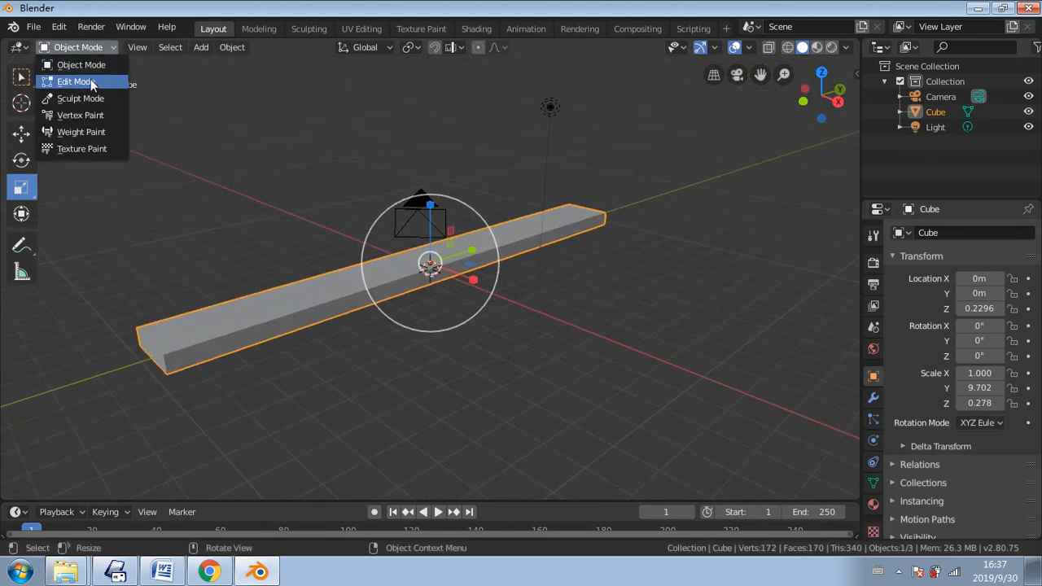
click(90, 79)
click(266, 198)
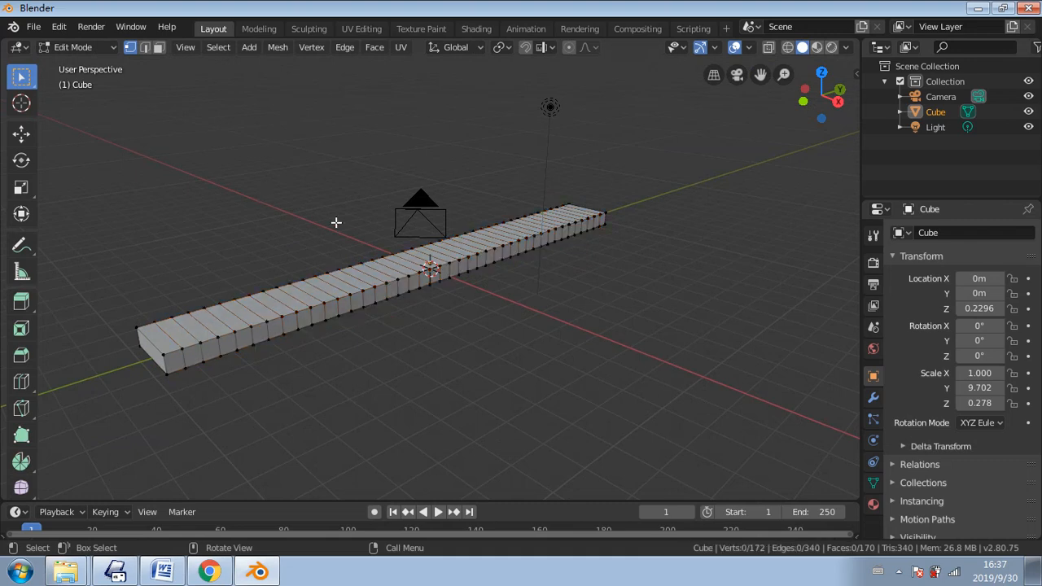
- Box-select the vertices of the slab's negative-Y half in the top view
middle_drag(334, 223, 261, 221)
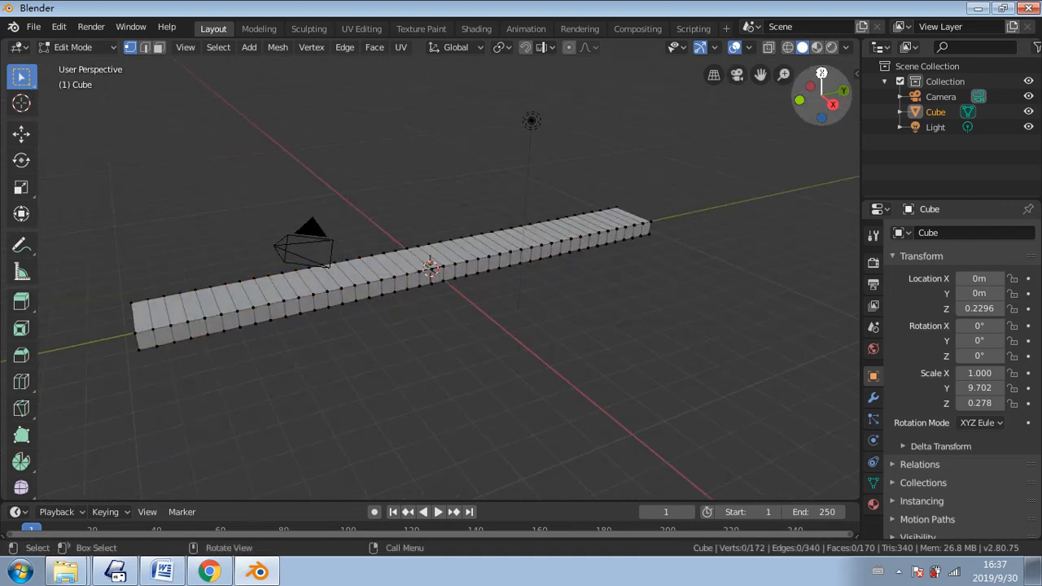
click(822, 72)
scroll(472, 290, down, 2)
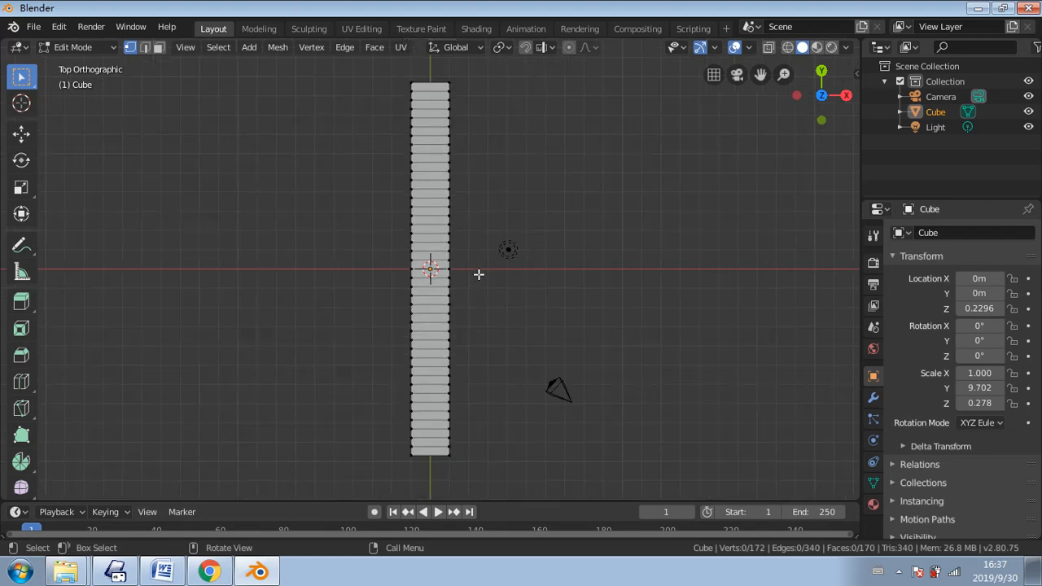
drag(476, 272, 352, 493)
mouse_move(407, 454)
middle_down()
mouse_move(442, 288)
mouse_move(435, 155)
mouse_move(524, 127)
mouse_move(563, 179)
mouse_move(542, 203)
mouse_move(410, 247)
mouse_move(389, 359)
middle_up()
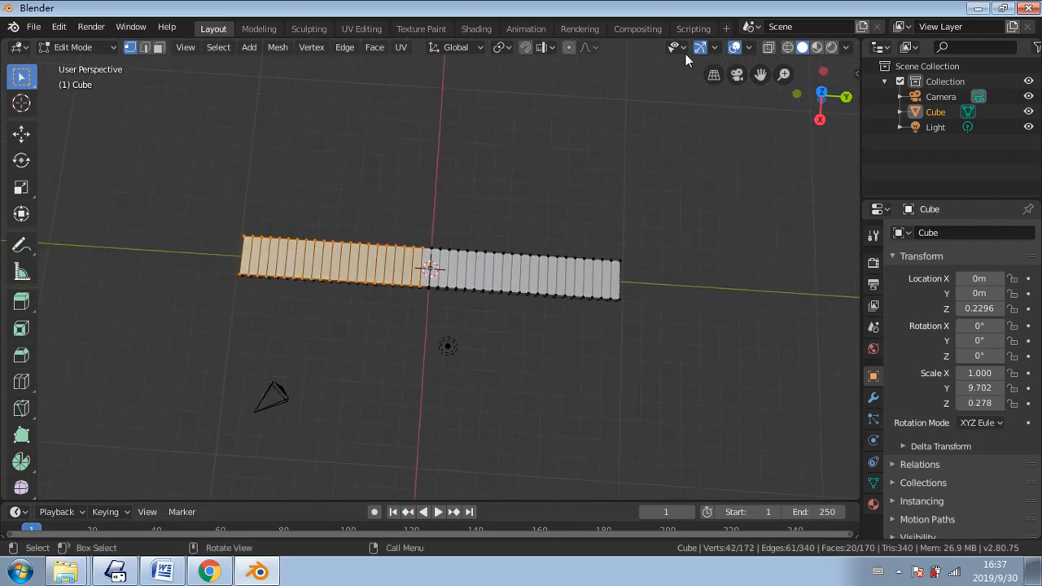
- Turn on X-ray and box-select the slab's negative-Y half through its full thickness from the side view
click(768, 50)
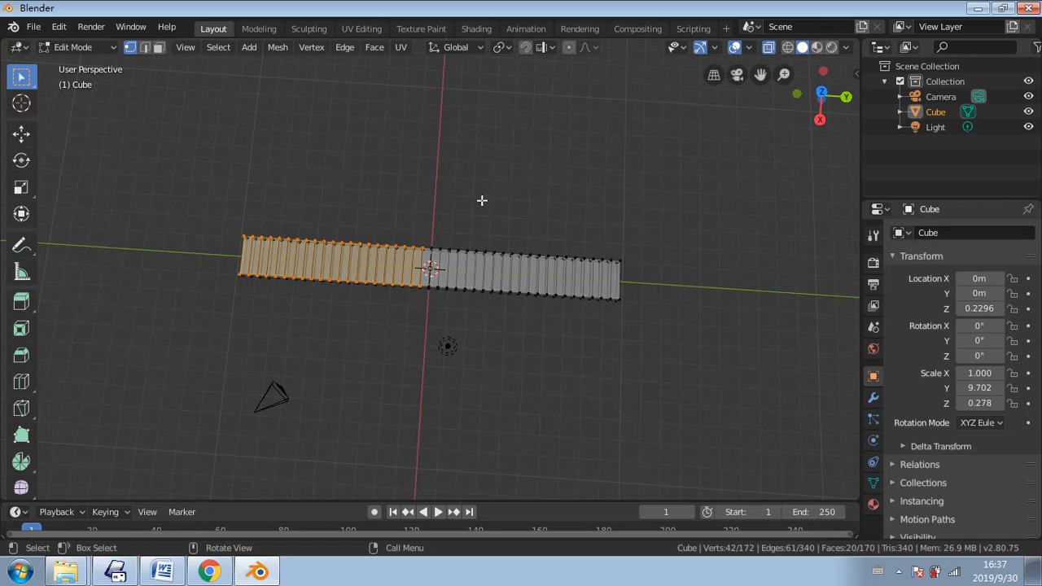
middle_drag(481, 200, 503, 485)
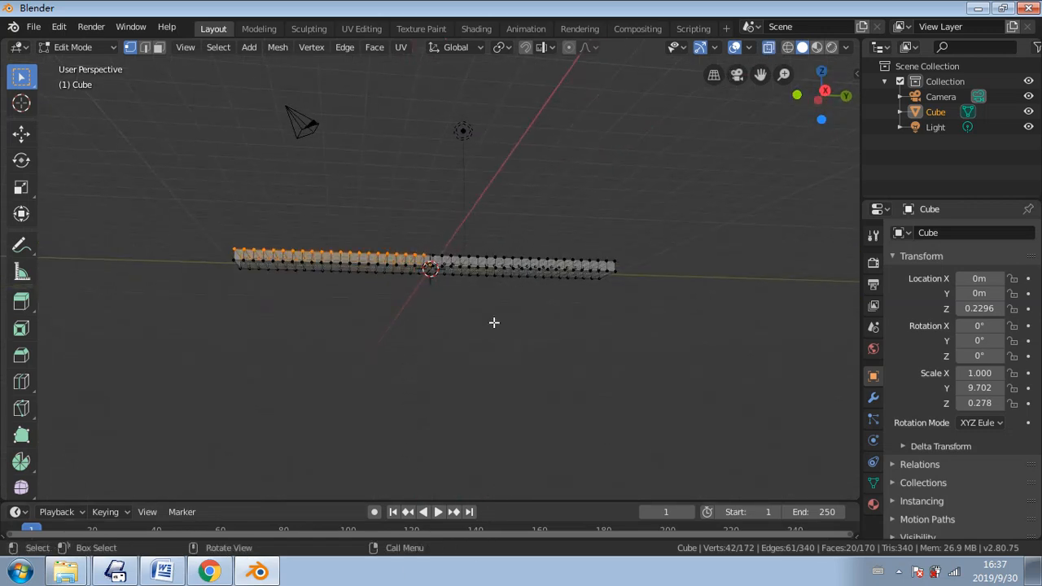
click(797, 95)
click(797, 95)
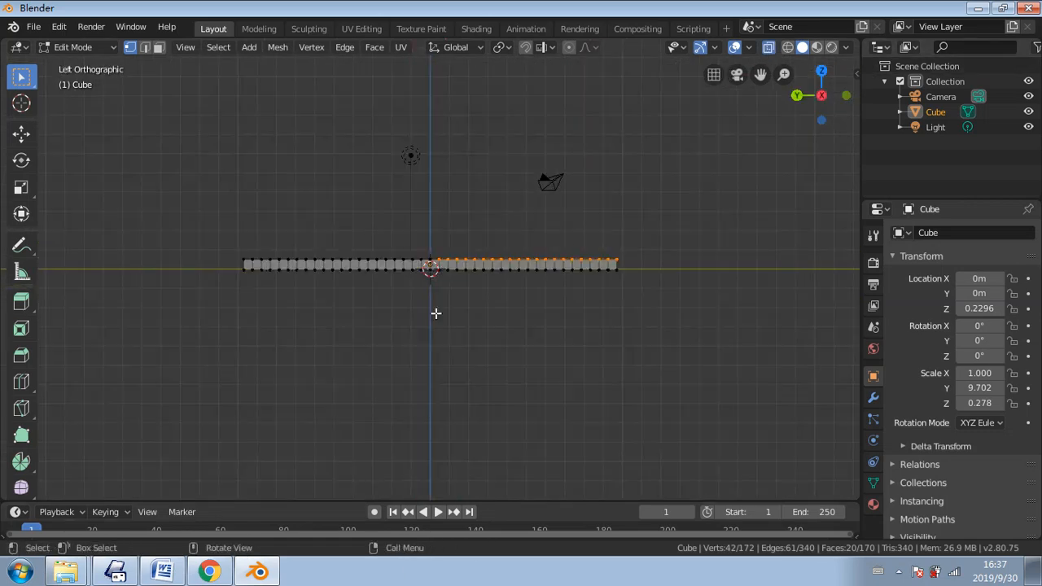
scroll(479, 243, up, 3)
drag(453, 247, 856, 325)
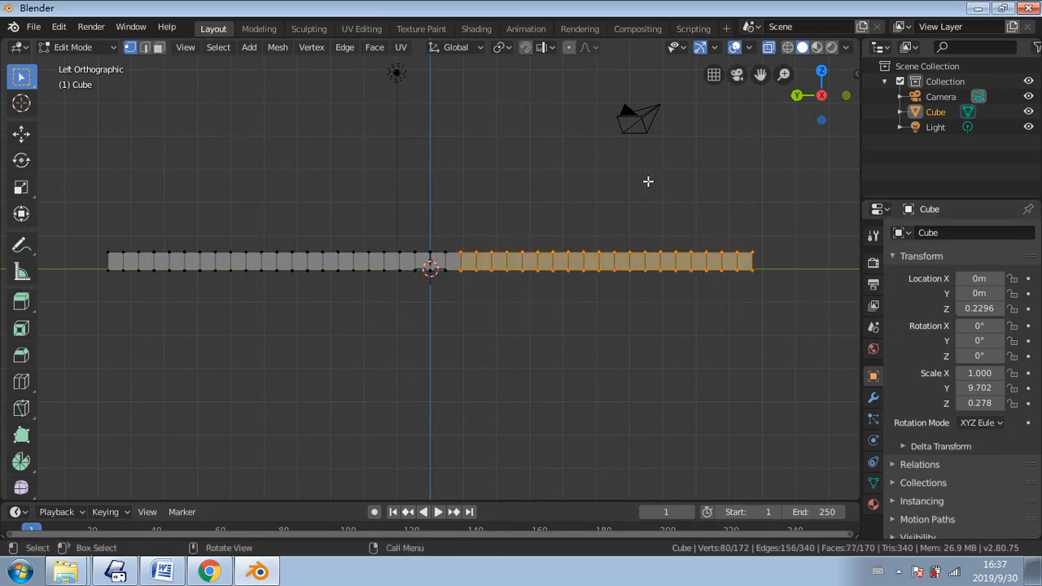
middle_drag(648, 181, 393, 214)
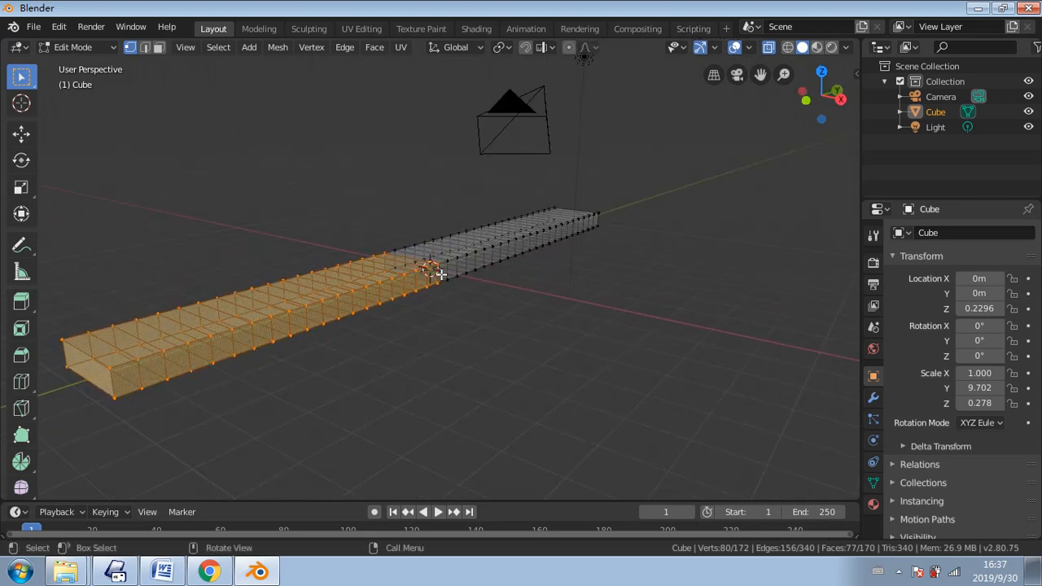
middle_drag(471, 284, 401, 327)
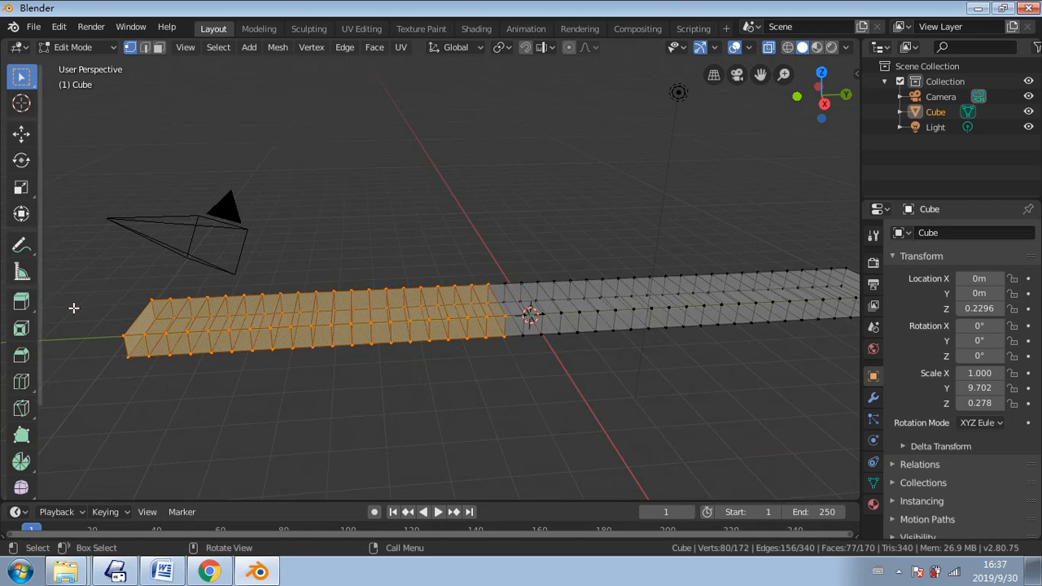
- Try to move the selected half of the slab -1.69 m along the X axis, and undo the move
click(22, 137)
drag(320, 355, 319, 320)
key(ctrl)
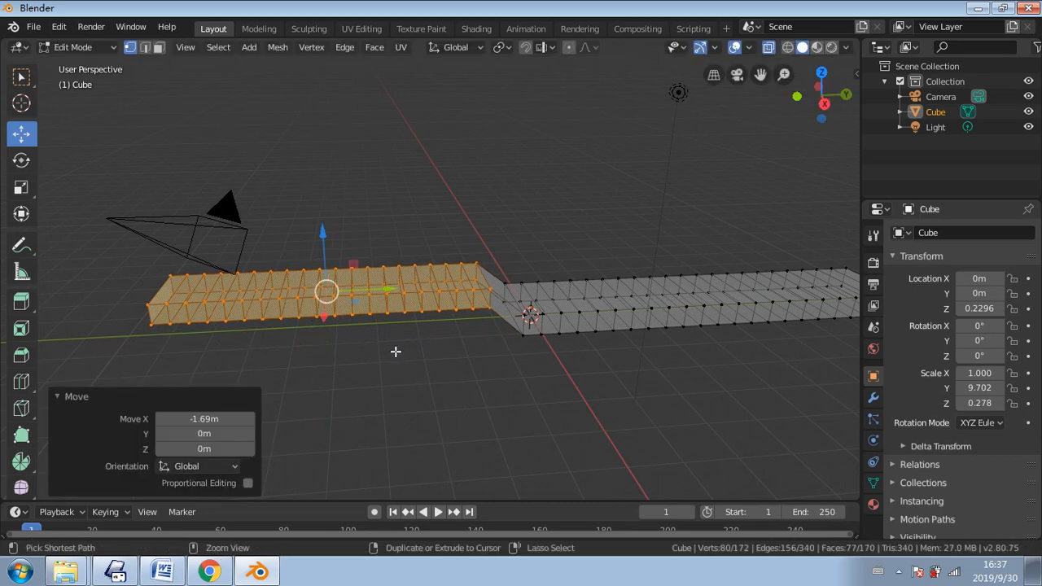
key(ctrl+z)
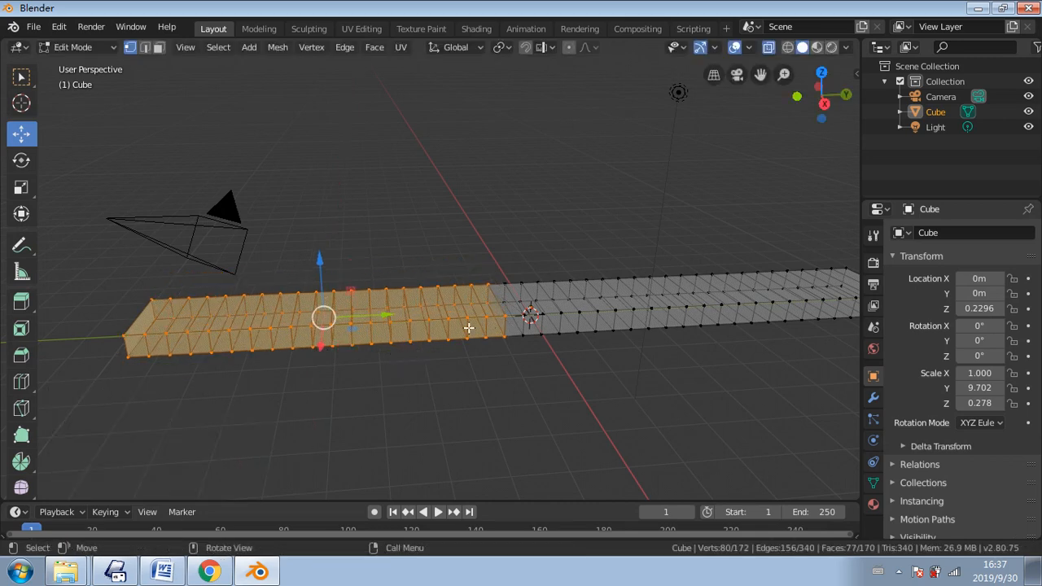
- Try to rotate the selected half of the slab by about 3.07° around the Z axis
click(21, 160)
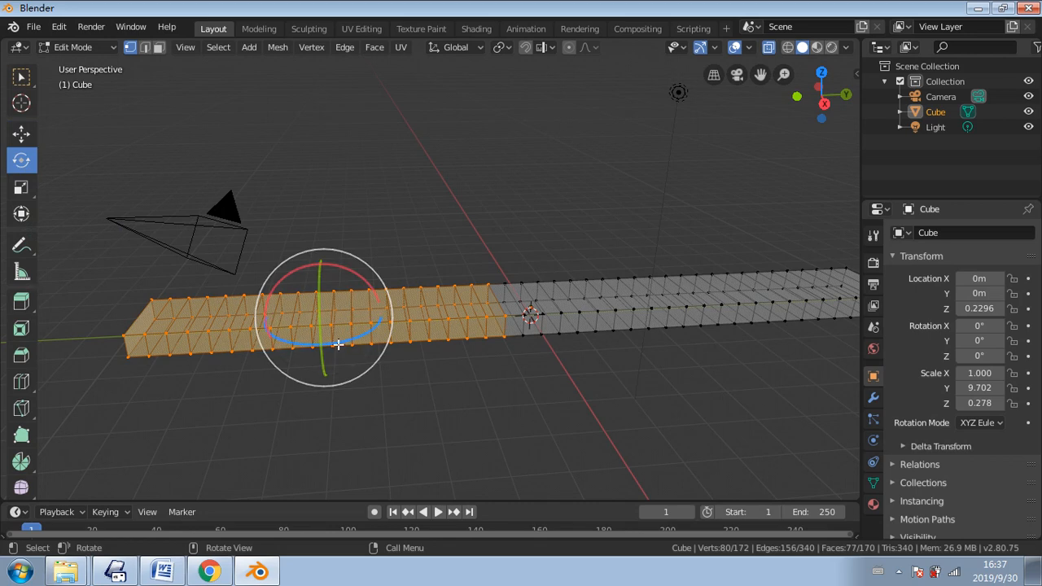
mouse_move(337, 345)
mouse_down()
mouse_move(318, 345)
mouse_move(340, 347)
mouse_up()
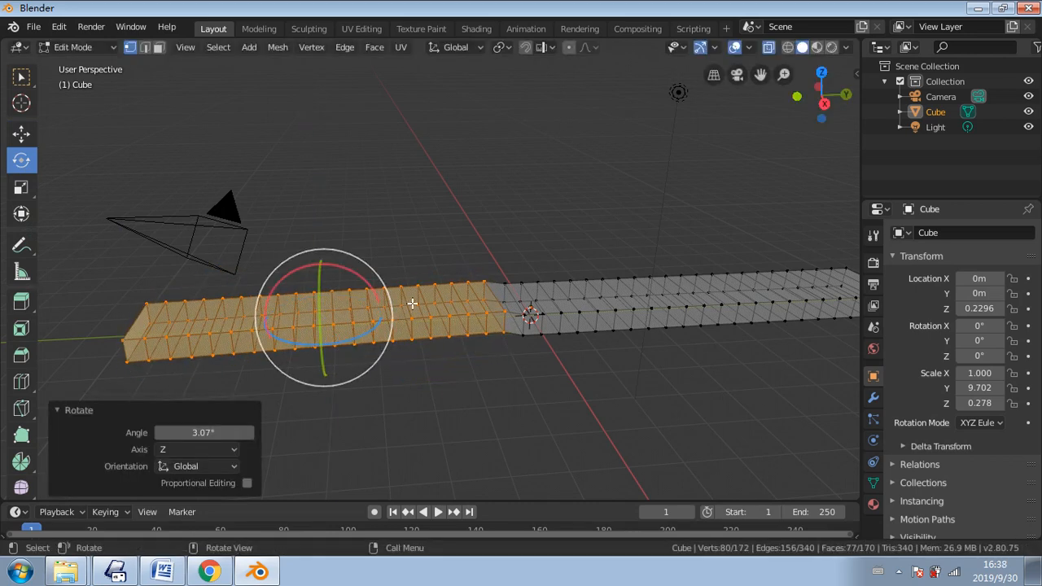
middle_drag(437, 268, 475, 289)
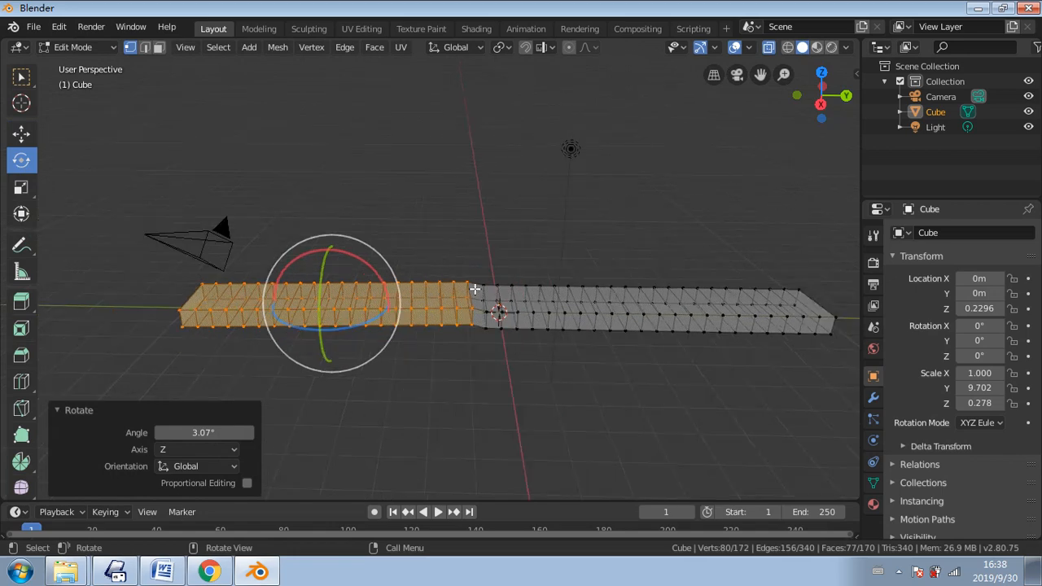
- Undo the rotation, the selections, the loop cuts and the lengthening, back to the short slab in Object Mode
key(ctrl)
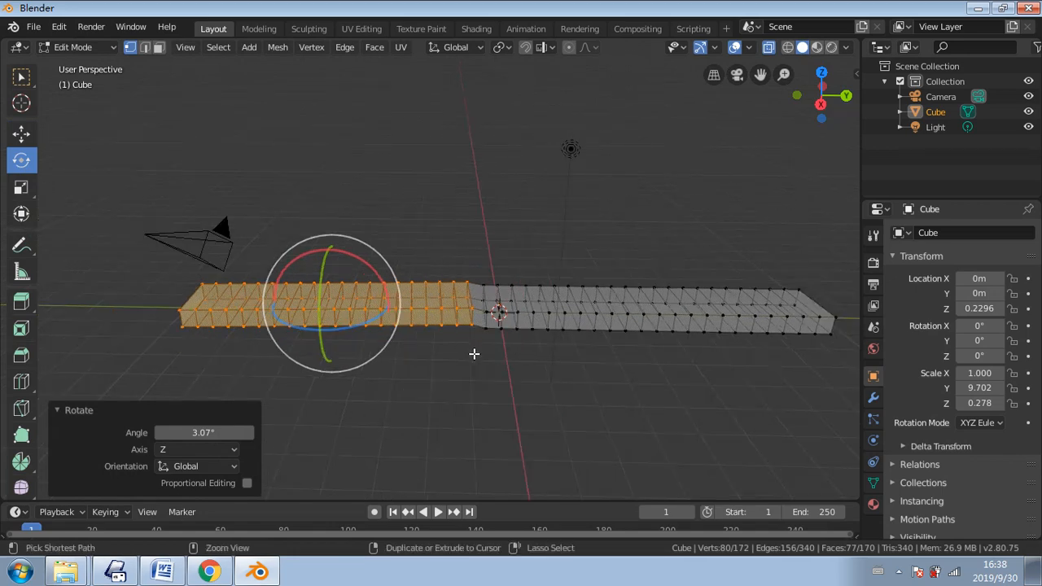
key(ctrl+z)
key(ctrl+z)
key(ctrl+z)
key(ctrl+z)
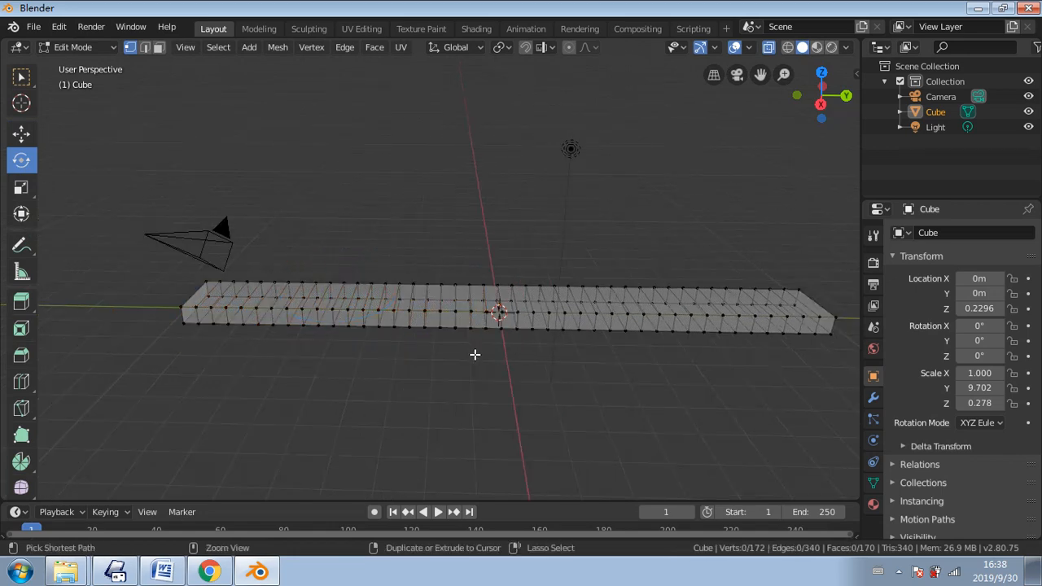
key(ctrl+z)
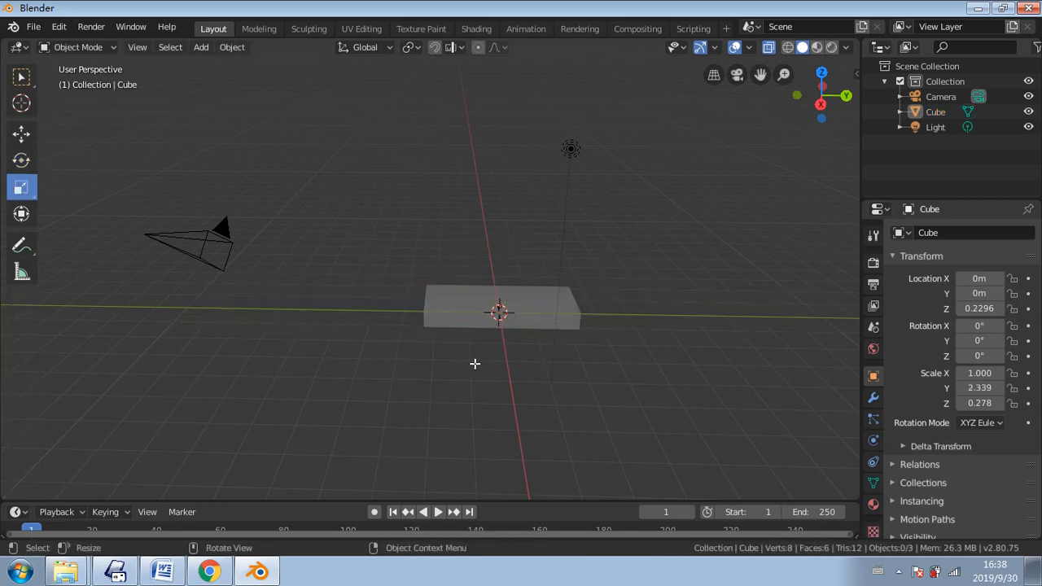
- Select the short slab in Object Mode, activate the Select Box tool and turn off X-ray
click(493, 298)
click(81, 47)
click(65, 66)
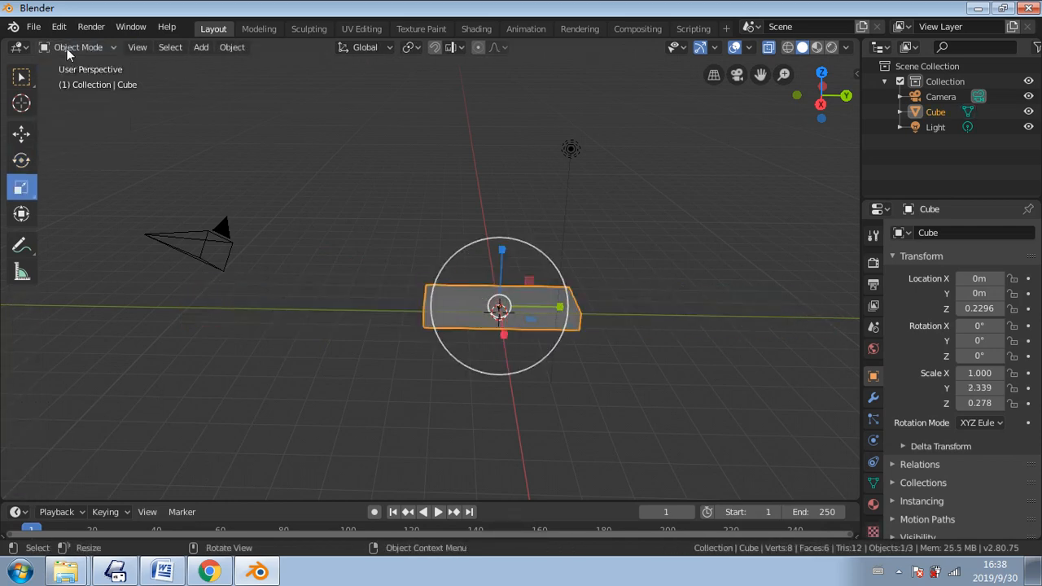
click(21, 76)
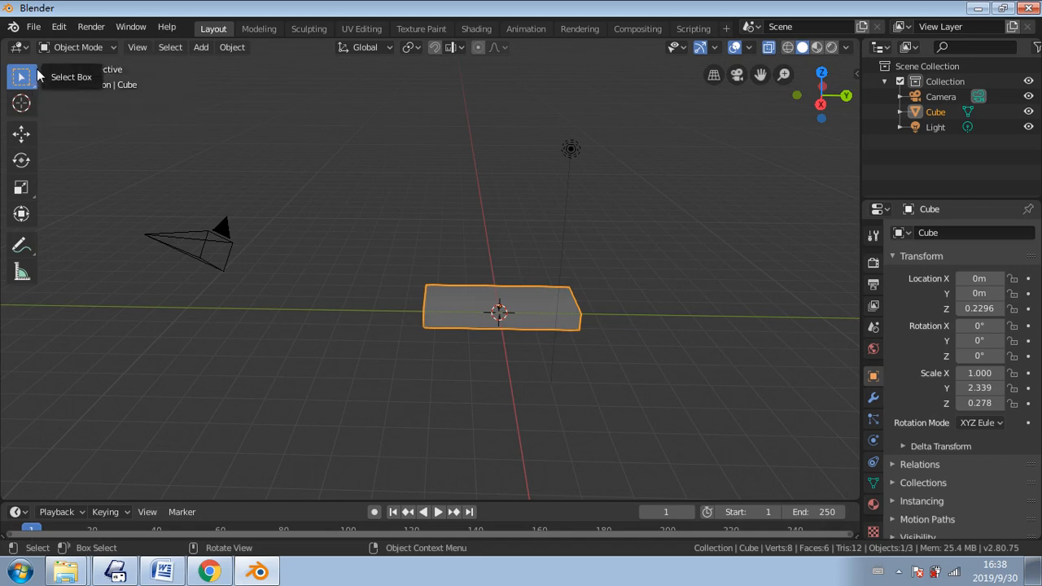
click(771, 46)
scroll(611, 205, up, 2)
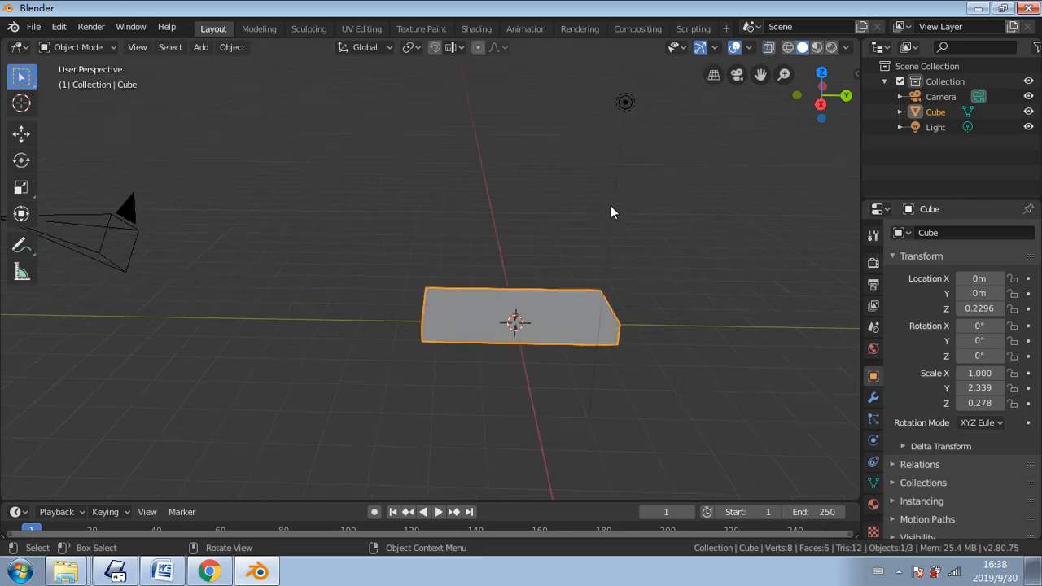
middle_drag(425, 191, 415, 290)
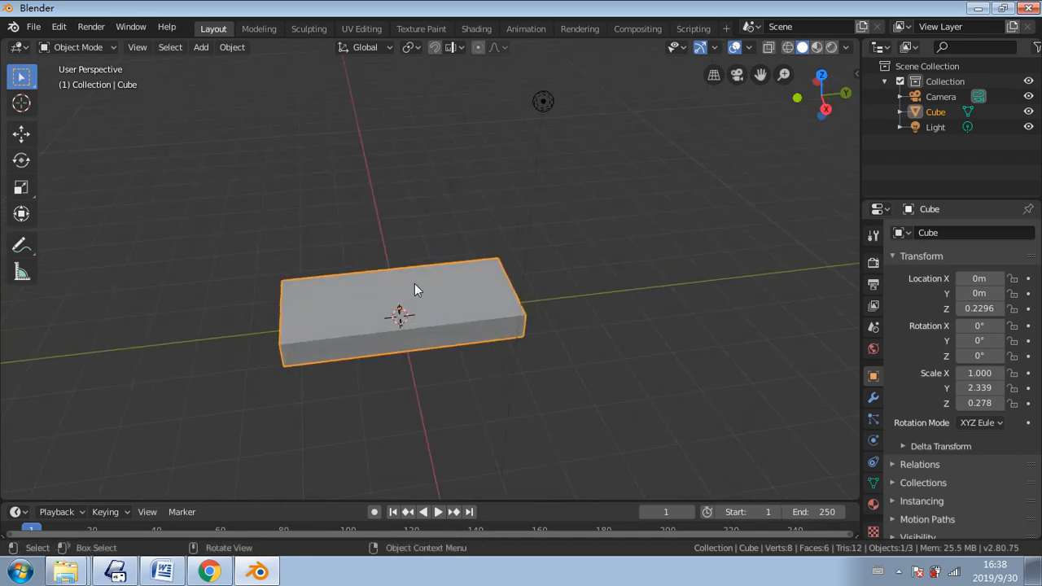
- Enter Edit Mode and add two loop cuts across the slab, dividing its length into three sections
click(100, 50)
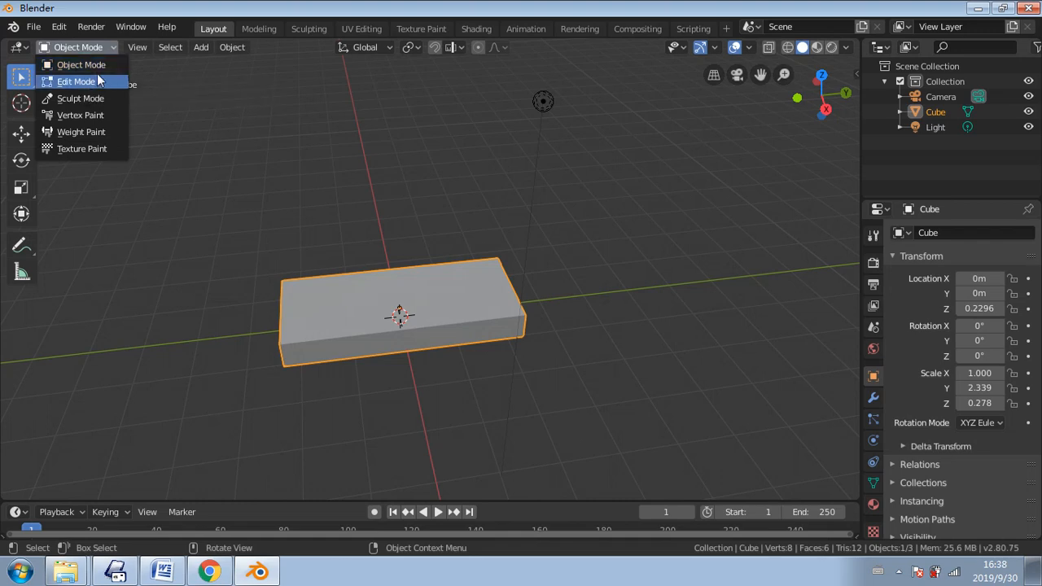
click(98, 81)
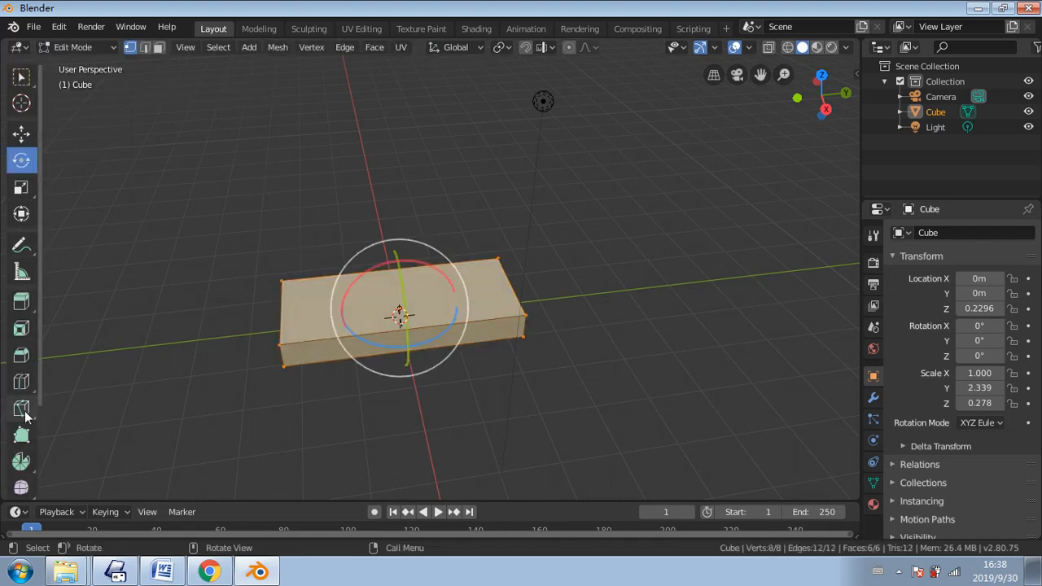
click(22, 384)
mouse_move(368, 297)
mouse_down()
mouse_move(332, 295)
mouse_move(396, 295)
mouse_move(385, 293)
mouse_up()
- Switch to Object Mode and back to Edit Mode, then activate the Select Box tool and turn on X-ray
click(109, 47)
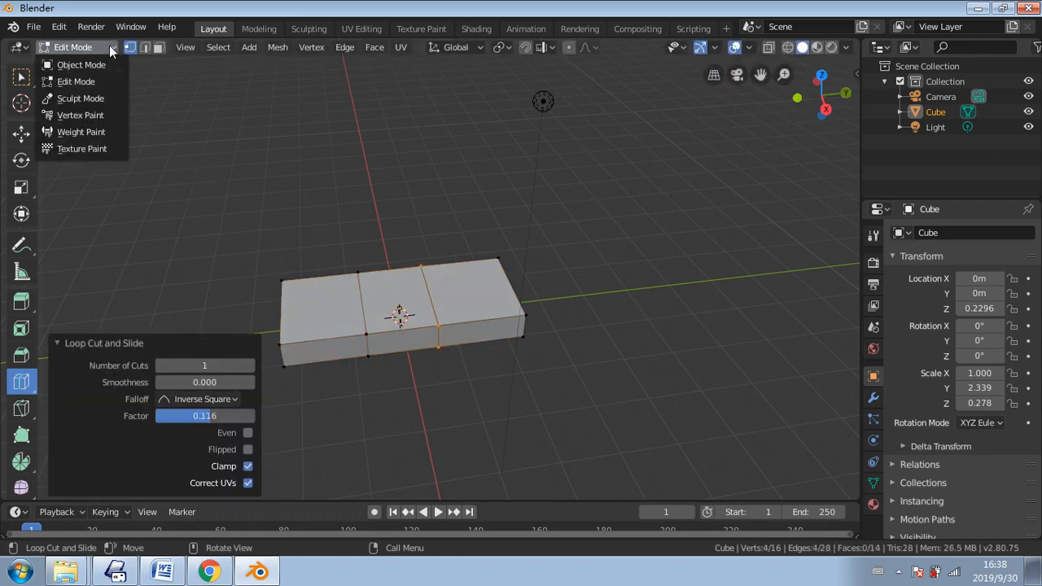
click(103, 65)
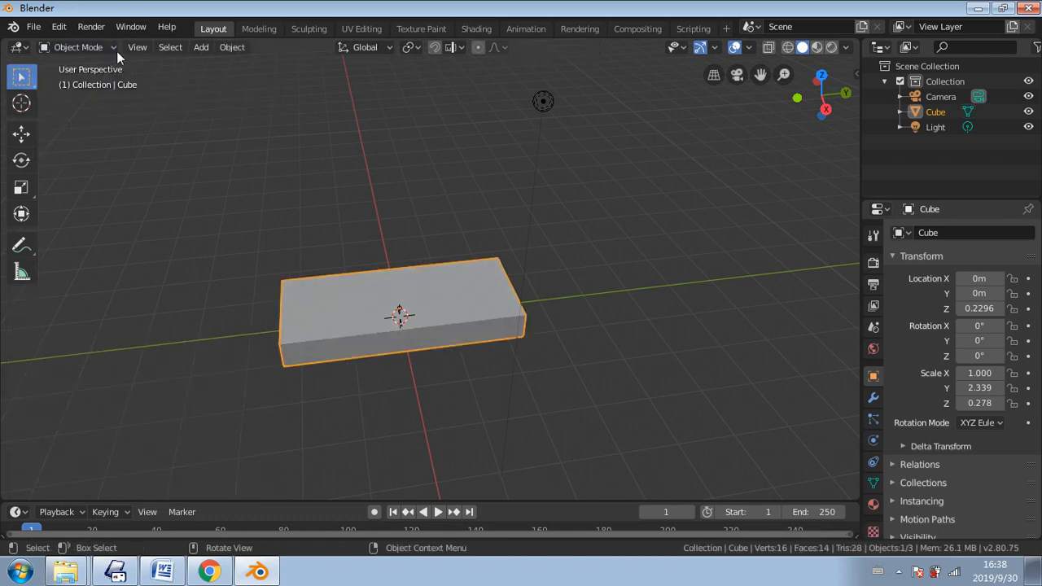
click(120, 46)
click(90, 77)
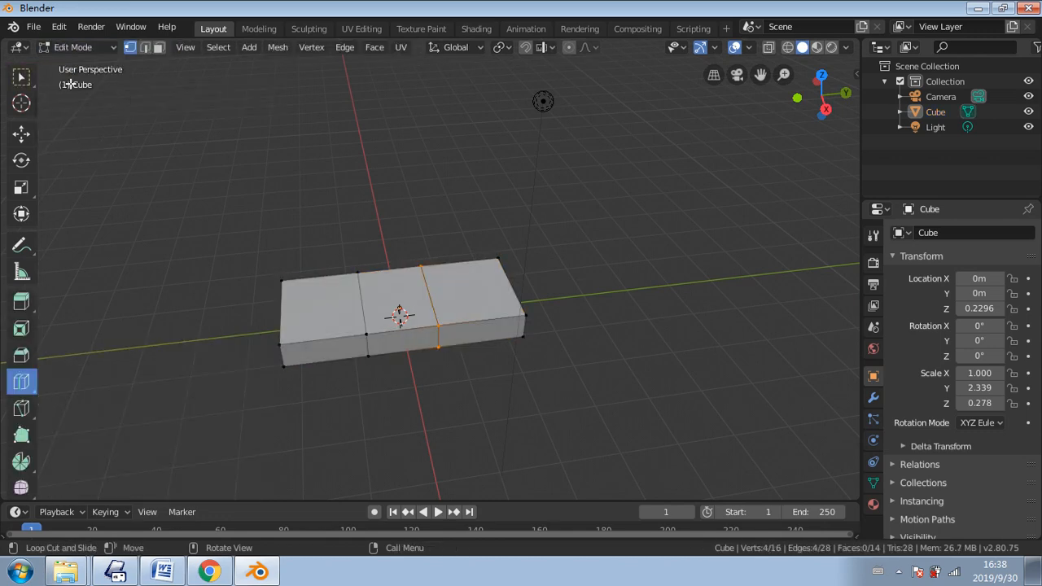
click(16, 77)
click(770, 48)
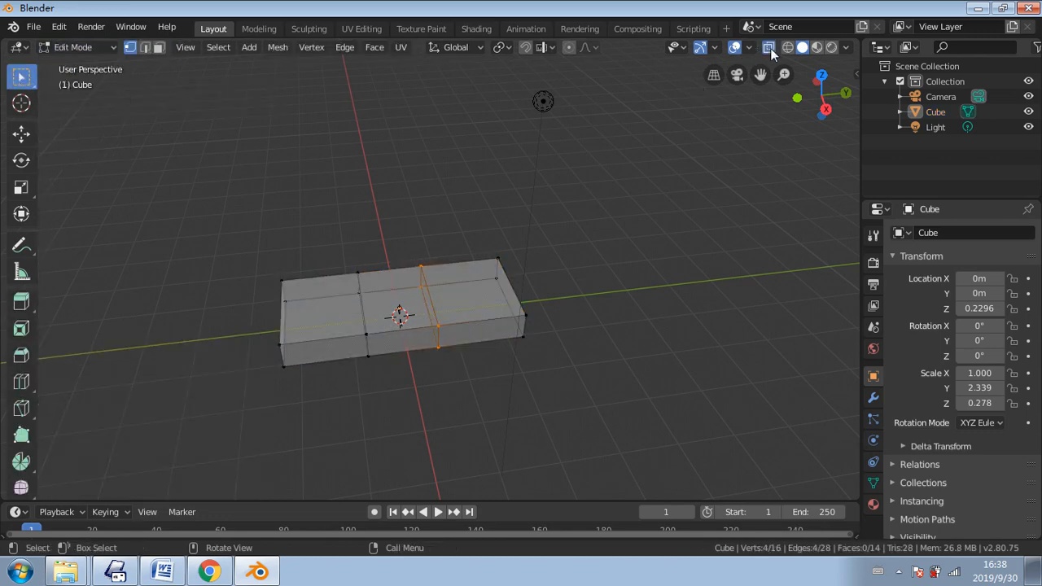
- Box-select the faces of the slab's negative-Y end section in face select mode
middle_drag(639, 171, 604, 254)
drag(328, 296, 231, 446)
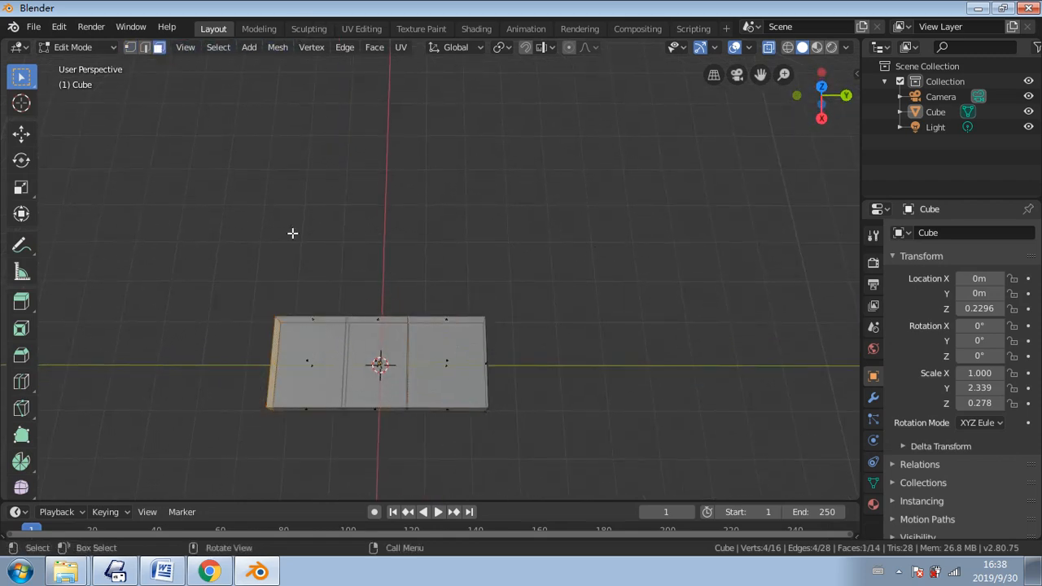
drag(313, 285, 270, 472)
middle_drag(270, 472, 530, 407)
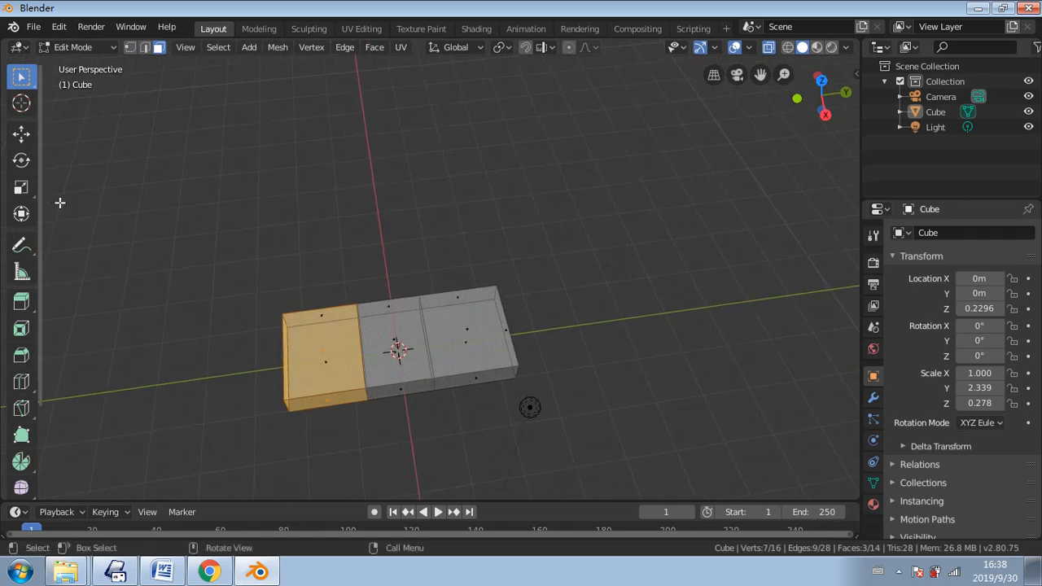
- Try to move the selected end section along the X axis, and undo the move
click(19, 136)
drag(324, 411, 361, 447)
key(ctrl+z)
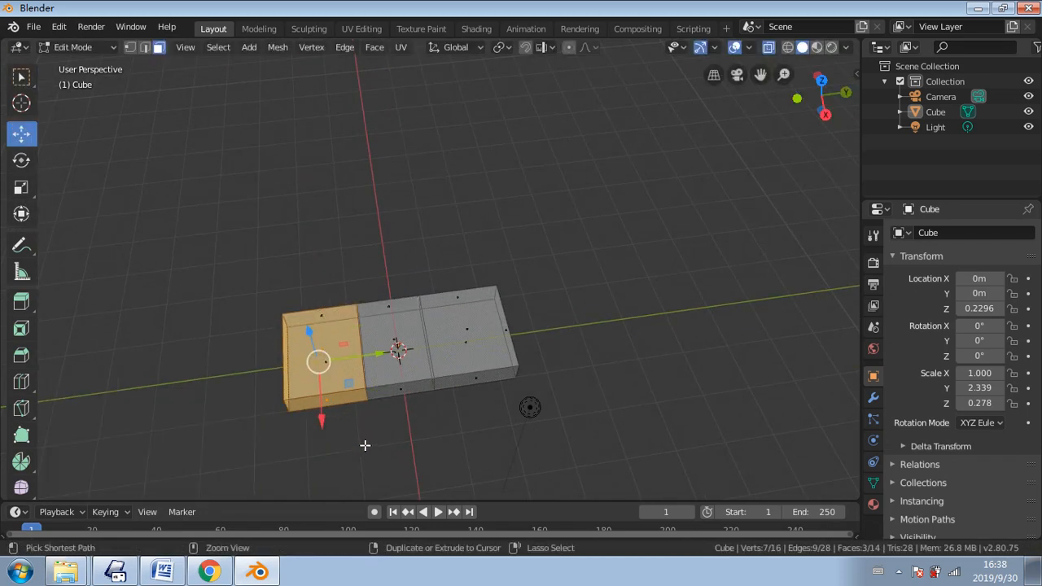
middle_drag(361, 442, 570, 263)
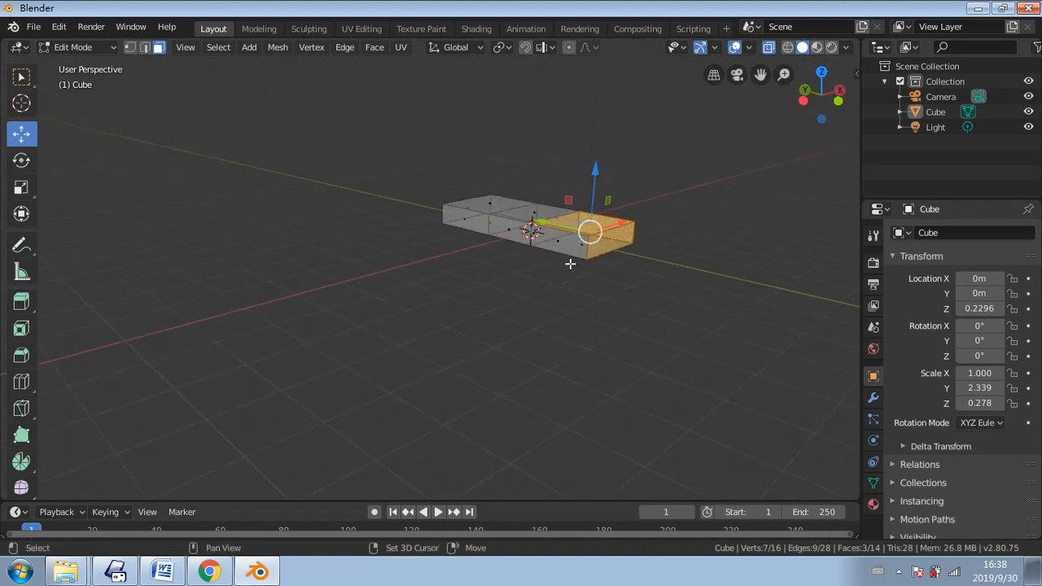
- Box-select all faces of the slab's negative-Y end section and move it 1.35 m along the X axis
click(574, 242)
click(21, 77)
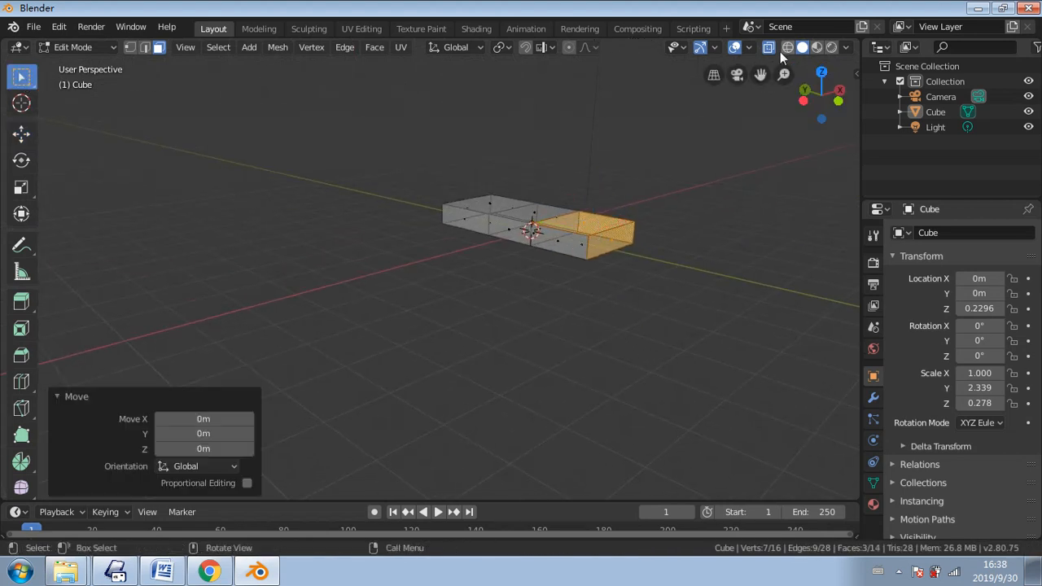
click(806, 105)
drag(518, 194, 610, 286)
middle_drag(610, 286, 268, 328)
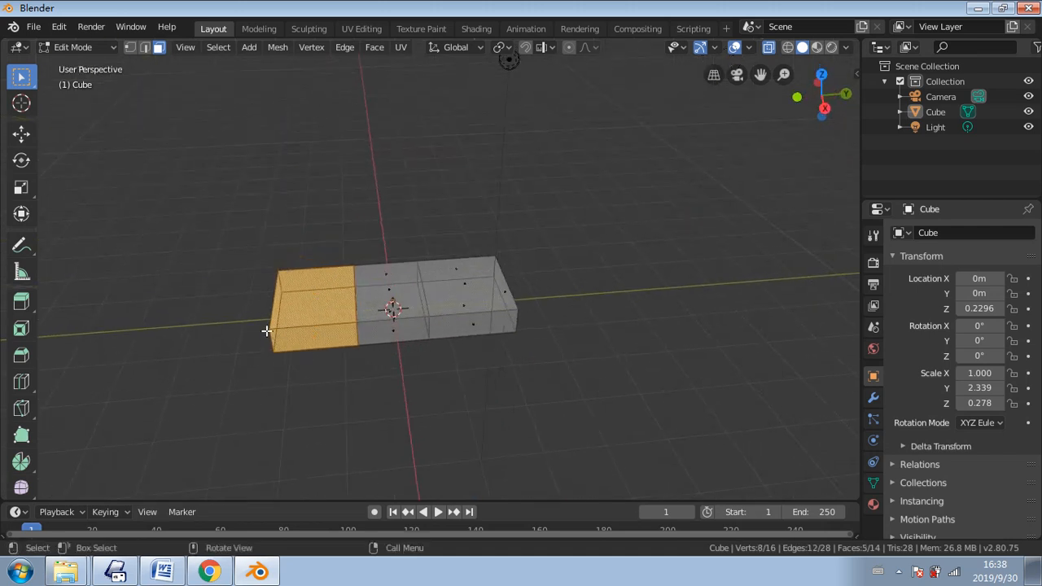
click(21, 133)
drag(318, 345, 318, 393)
middle_drag(317, 393, 335, 370)
scroll(365, 328, up, 5)
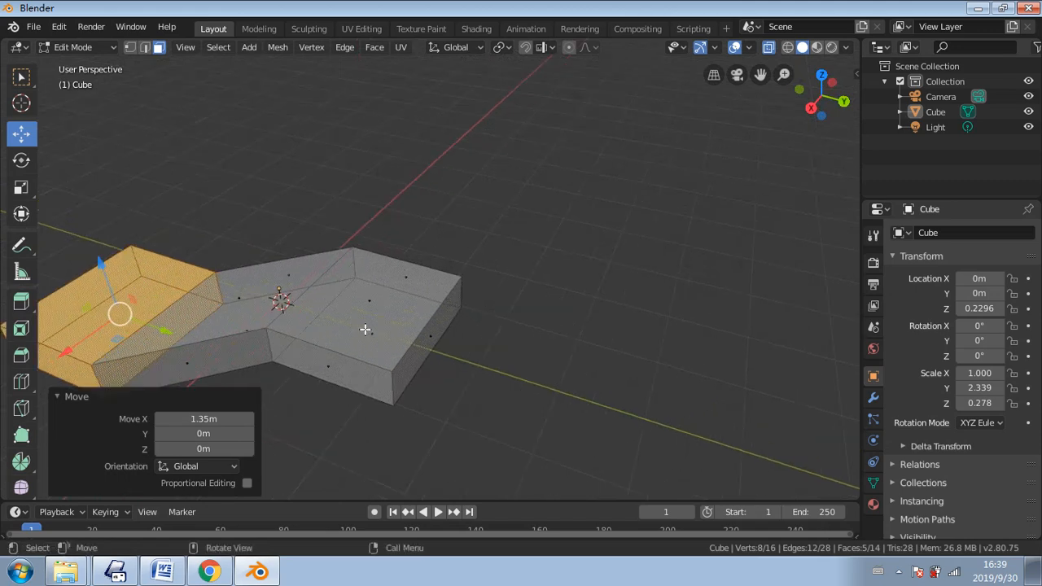
- Try to rotate both end sections by adding the positive-Y section's faces to the selection, and undo the rotation
shift+click(469, 383)
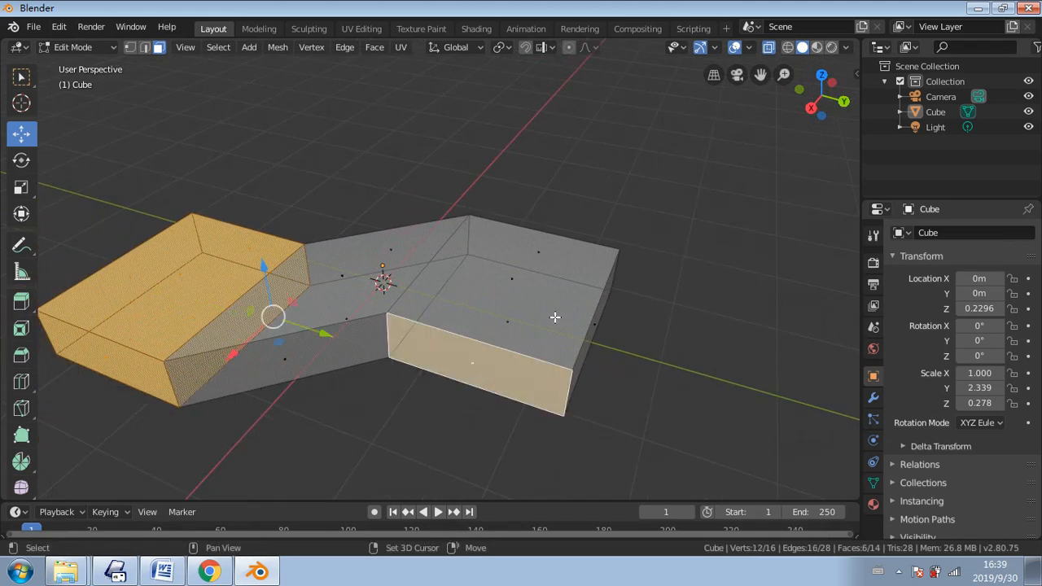
shift+click(558, 314)
middle_drag(559, 312, 257, 197)
shift+click(237, 132)
mouse_move(237, 132)
middle_down()
mouse_move(242, 190)
mouse_move(226, 138)
middle_up()
shift+click(399, 107)
middle_drag(403, 109, 49, 358)
shift+click(509, 218)
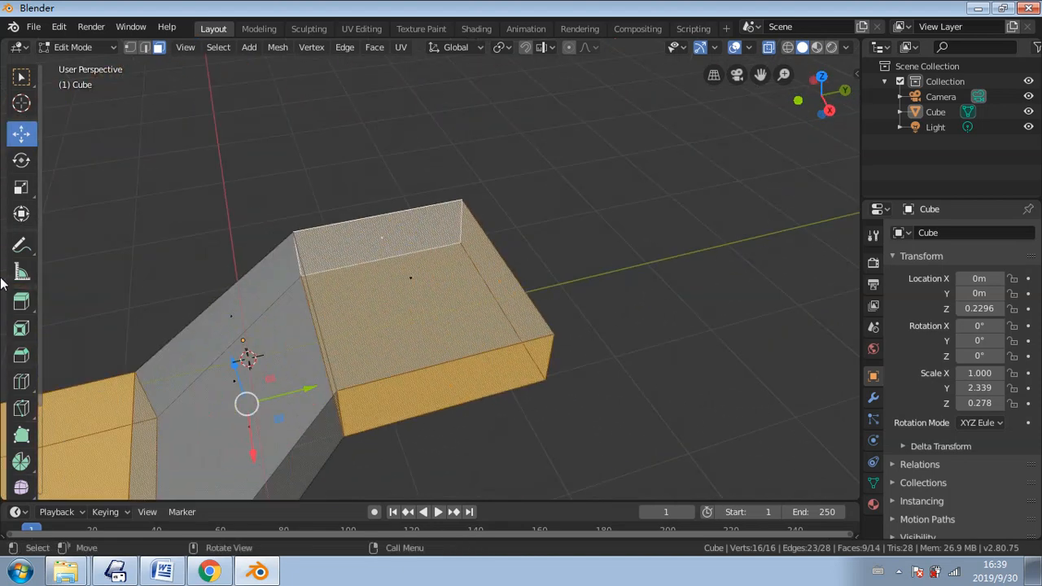
click(21, 159)
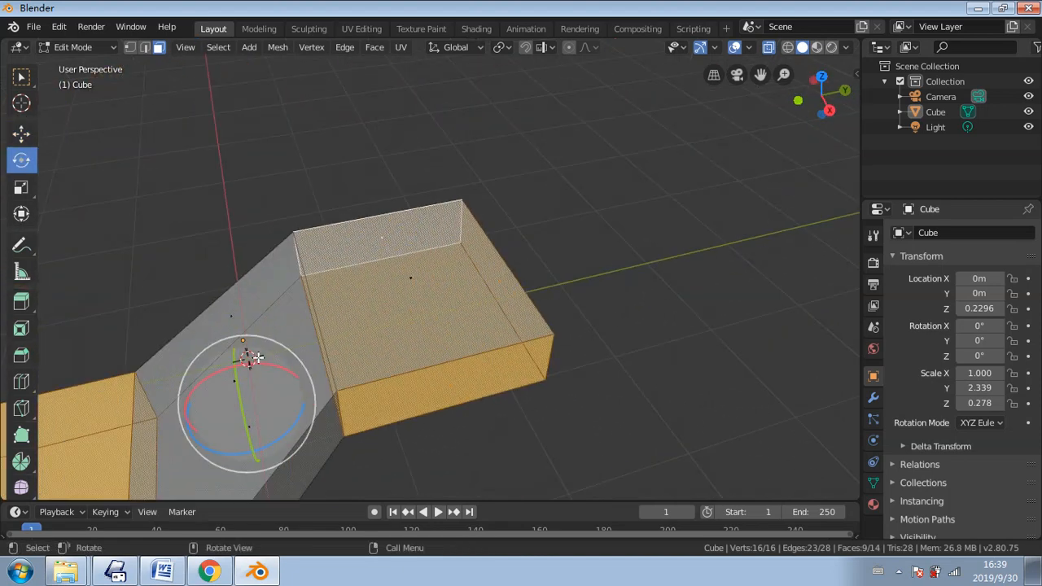
mouse_move(249, 356)
mouse_down()
mouse_move(233, 354)
mouse_move(263, 361)
mouse_up()
key(ctrl+z)
scroll(272, 369, down, 4)
click(472, 379)
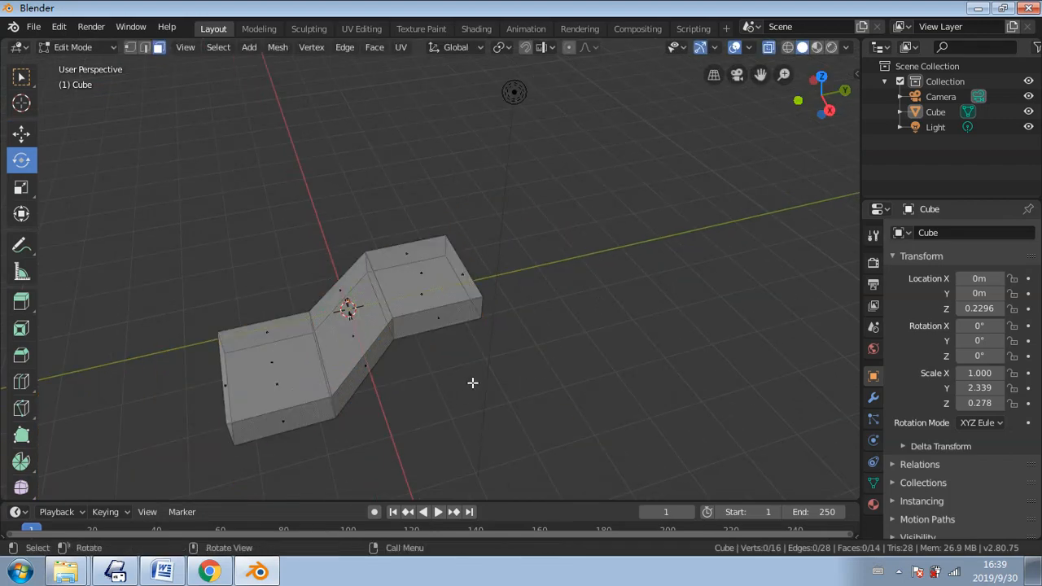
- Box-select the positive-Y end section from the right orthographic view and rotate it 10.2° about the global X axis
middle_drag(472, 379, 414, 343)
click(820, 104)
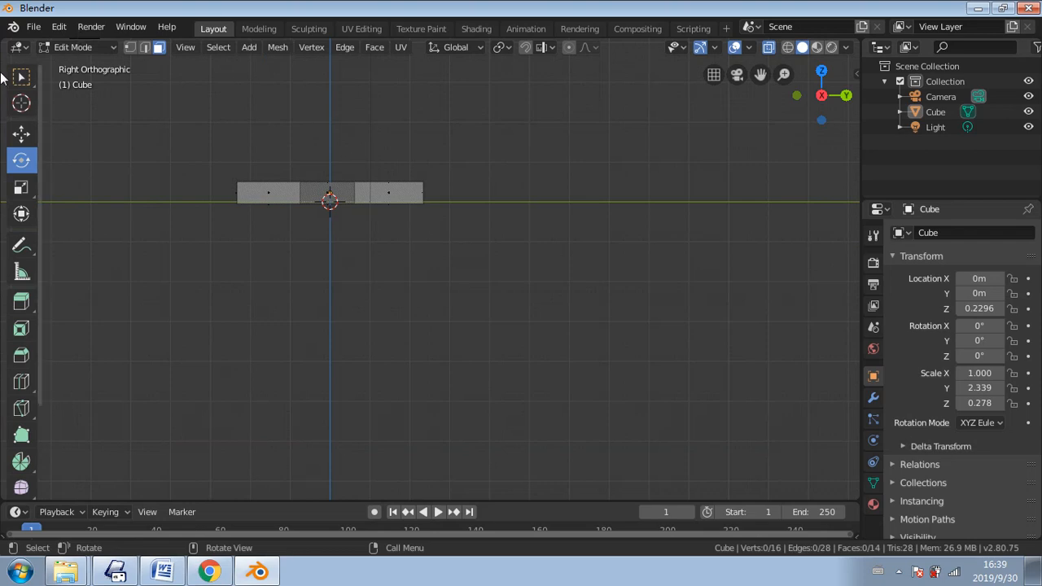
key(w)
drag(370, 168, 507, 279)
middle_drag(507, 279, 112, 177)
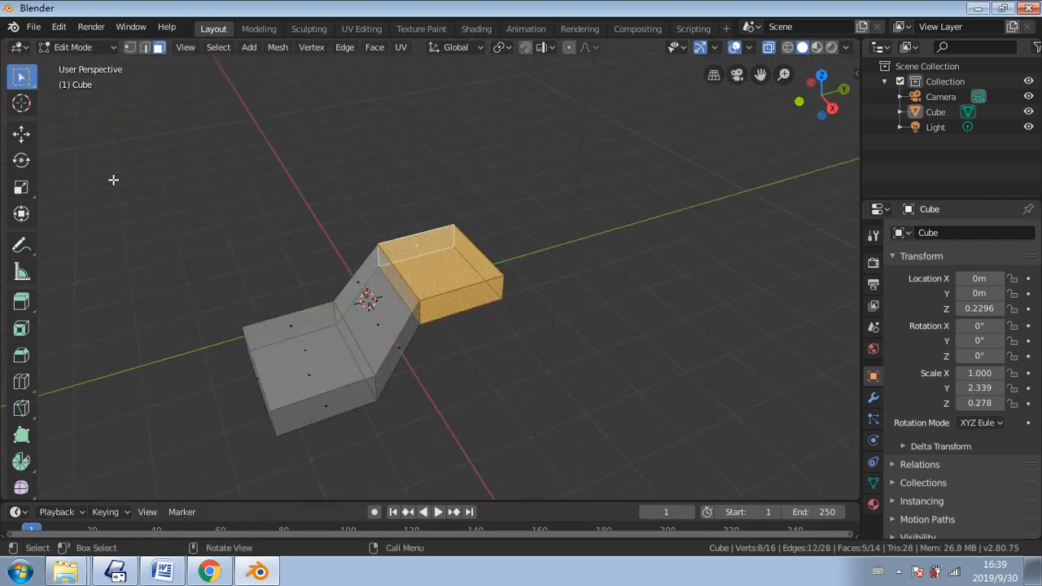
click(21, 161)
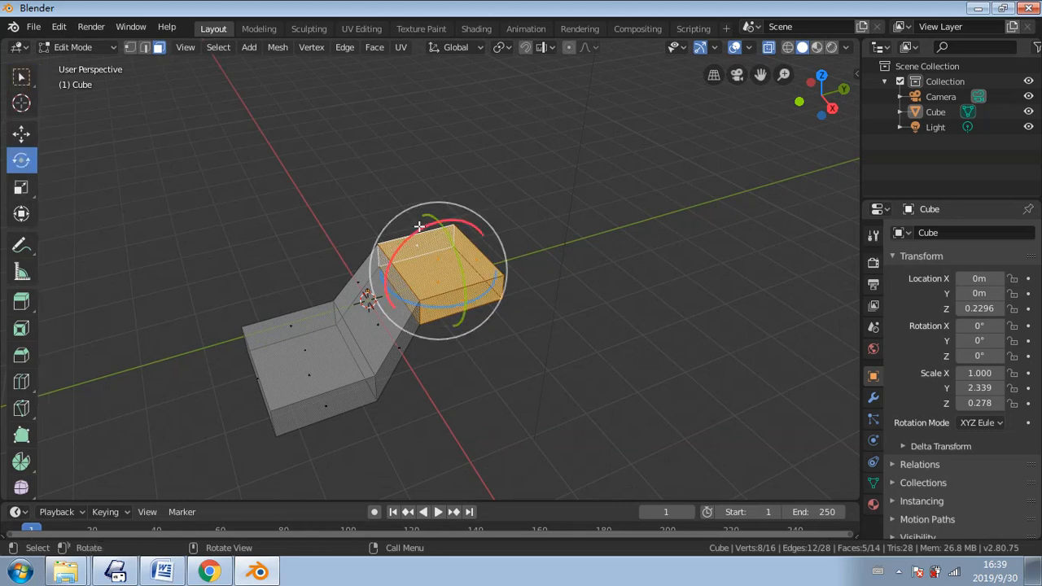
mouse_move(419, 227)
mouse_down()
mouse_move(390, 252)
mouse_move(420, 232)
mouse_up()
- Raise the selected positive-Y end section along the Z axis and rotate it -13.6° about the global X axis
middle_drag(419, 232, 191, 148)
click(22, 133)
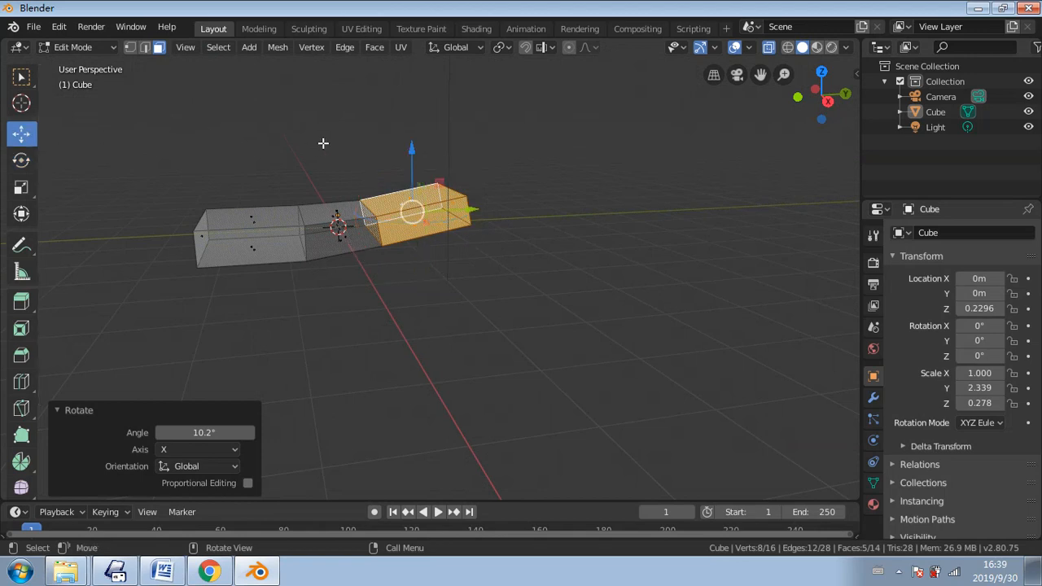
drag(412, 151, 373, 164)
click(21, 160)
middle_drag(374, 163, 454, 158)
drag(474, 156, 480, 142)
middle_drag(531, 192, 363, 203)
scroll(342, 221, up, 3)
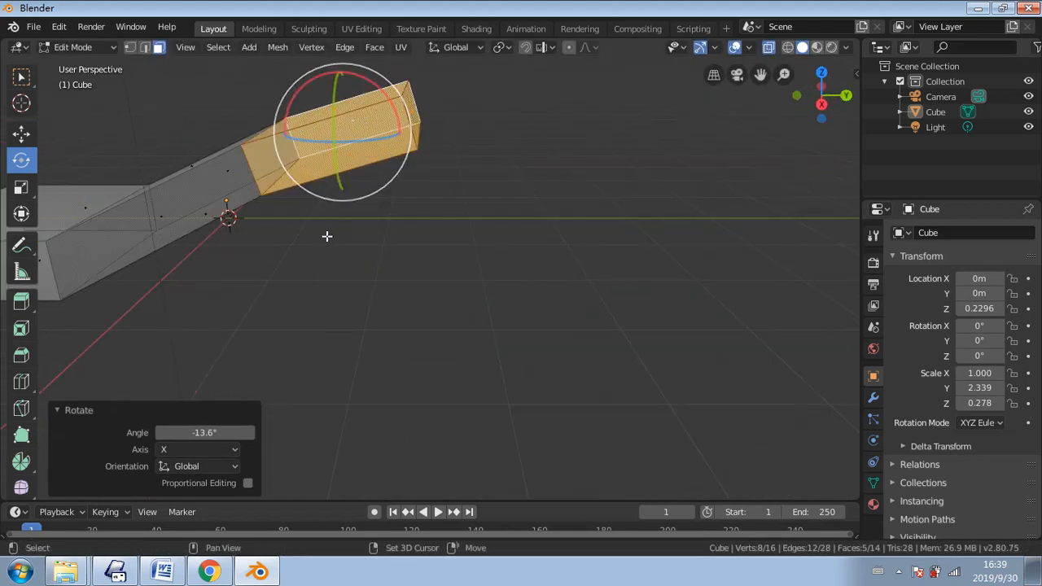
shift+middle_drag(326, 235, 534, 279)
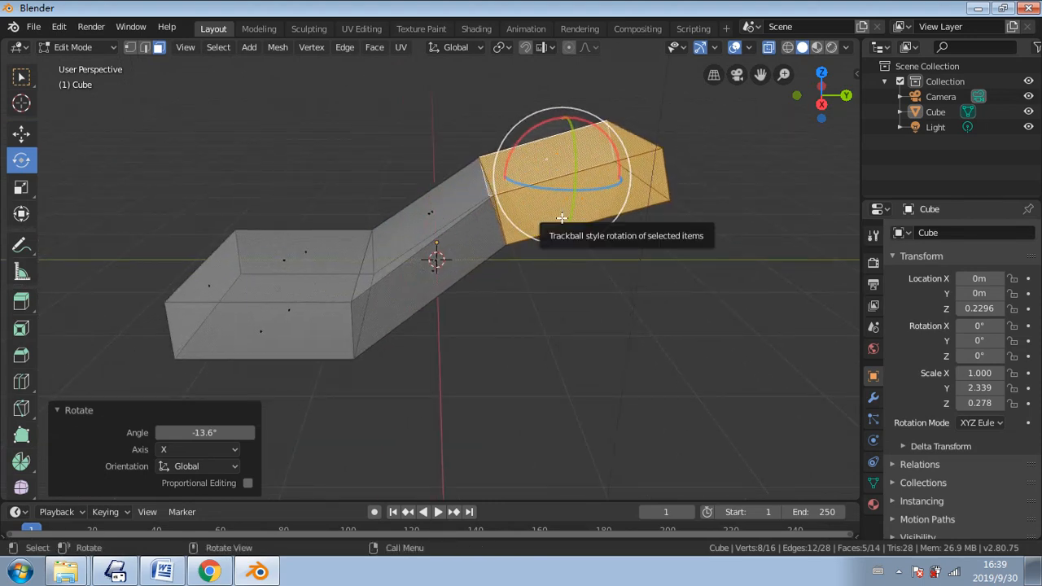
drag(544, 120, 541, 124)
click(480, 145)
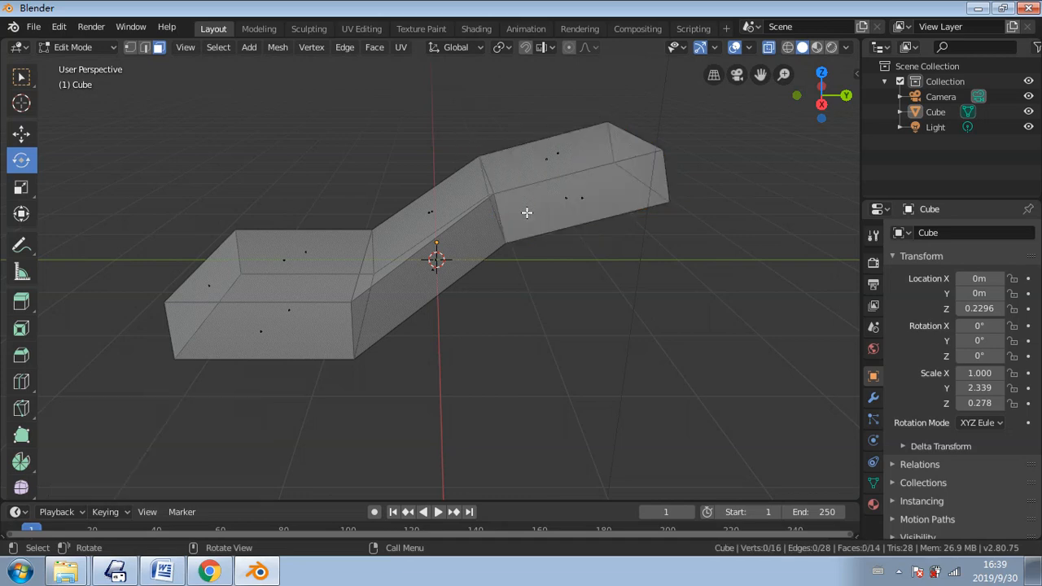
mouse_move(556, 228)
middle_down()
mouse_move(581, 230)
mouse_move(513, 237)
mouse_move(545, 228)
middle_up()
click(555, 207)
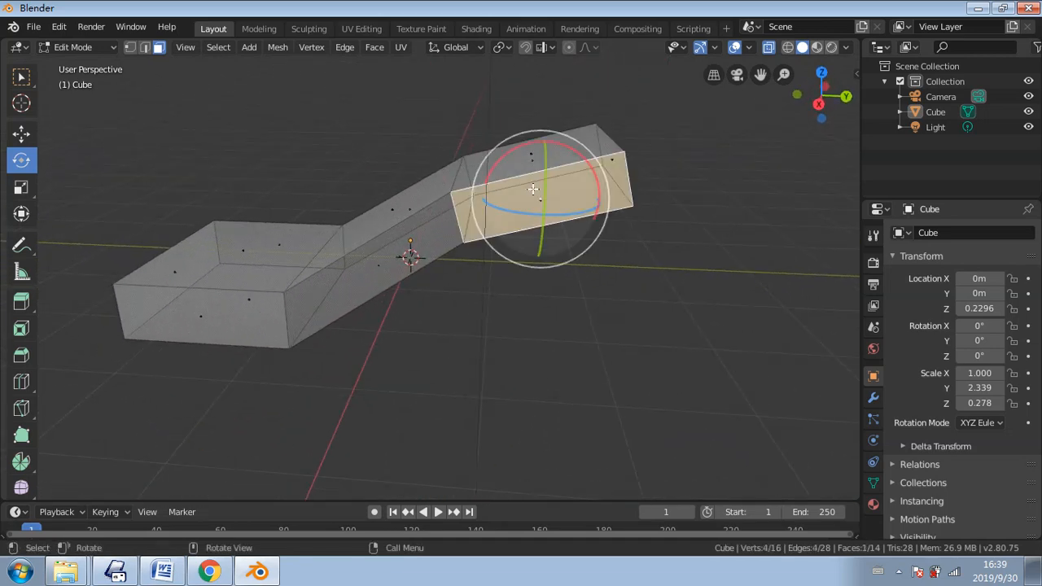
click(432, 146)
click(514, 176)
middle_drag(507, 176, 556, 212)
click(452, 145)
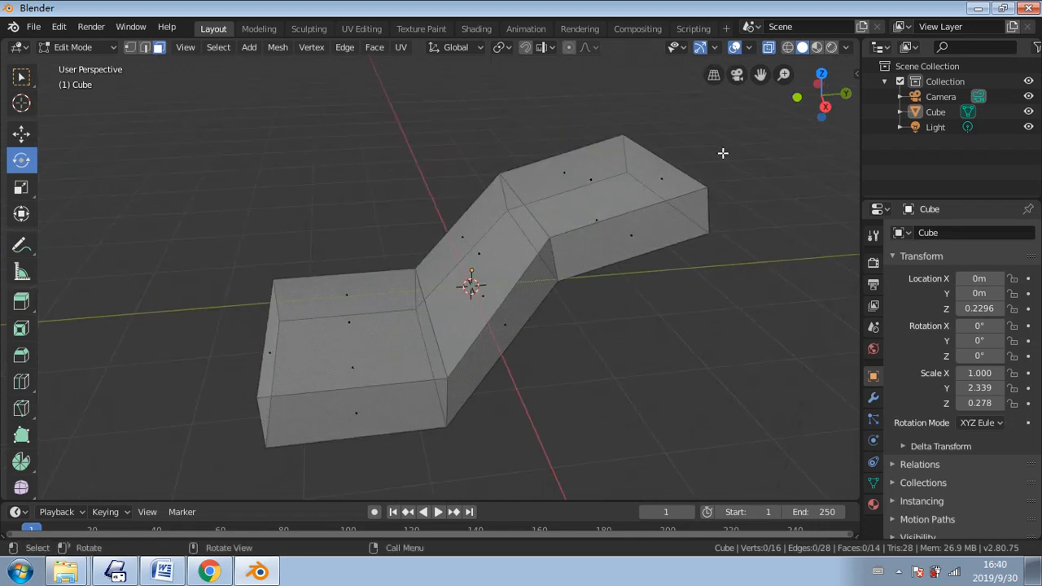
- Turn off X-ray and try selecting the top and bottom faces of the raised end section, clearing the selection
click(769, 46)
click(584, 184)
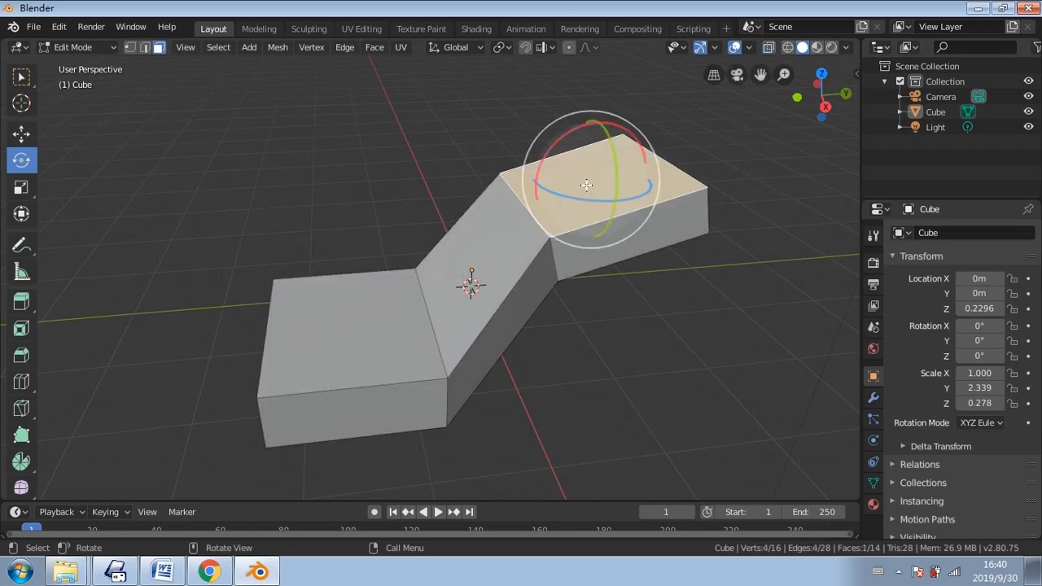
middle_drag(584, 184, 421, 132)
click(400, 133)
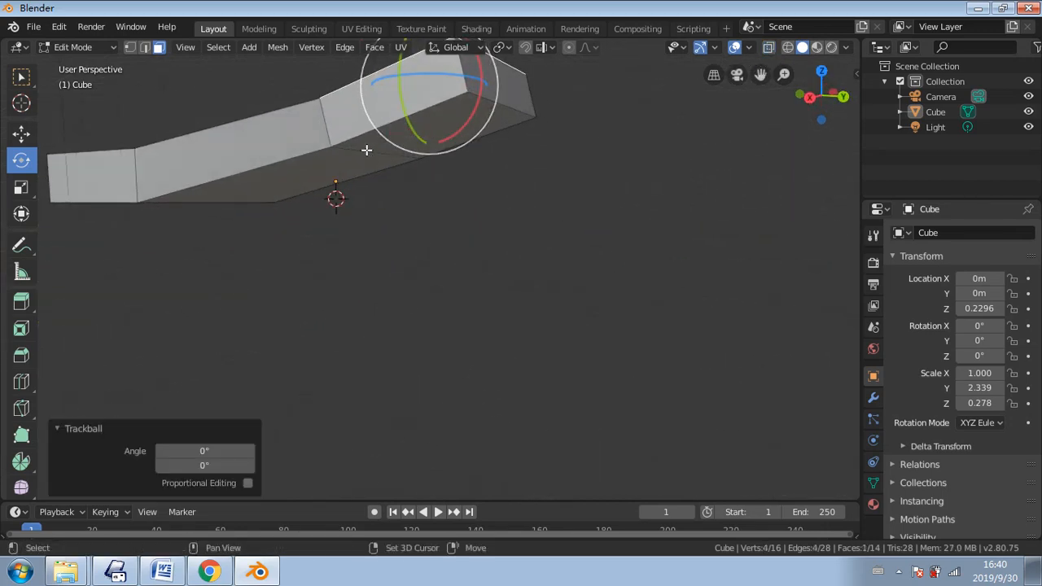
middle_drag(506, 122, 424, 203)
click(22, 76)
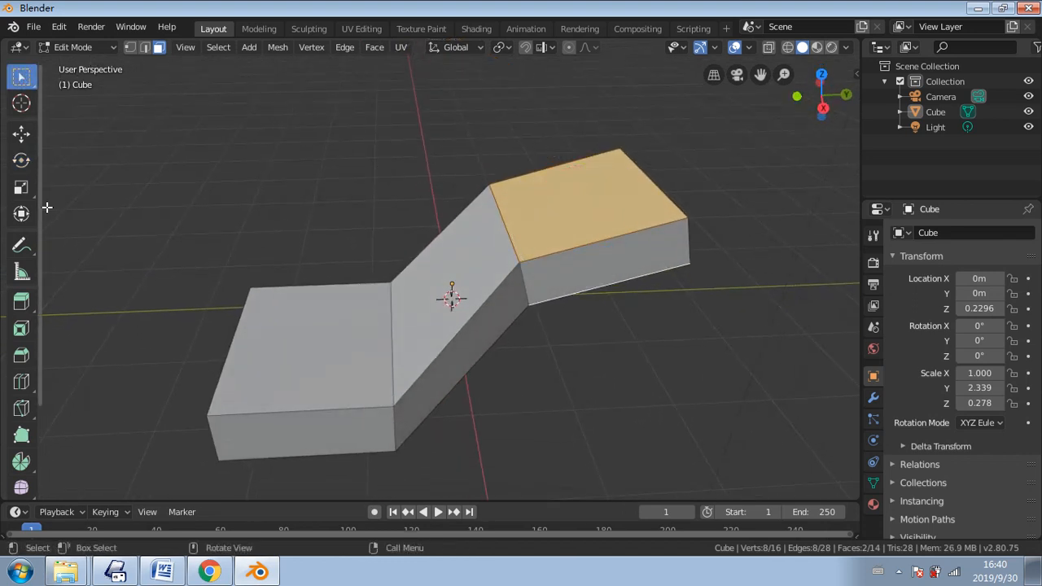
middle_drag(326, 256, 373, 236)
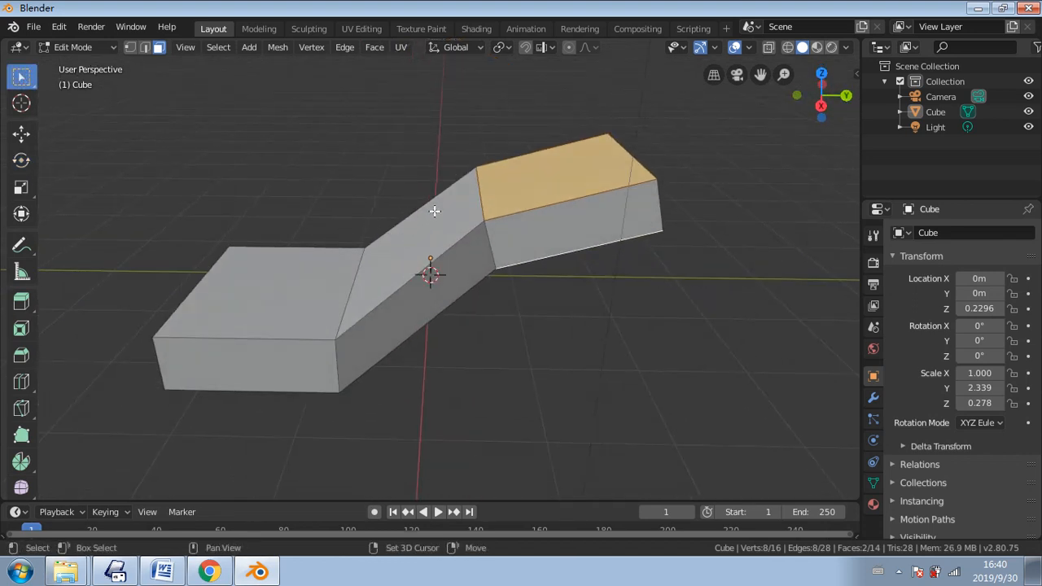
middle_drag(435, 211, 449, 227)
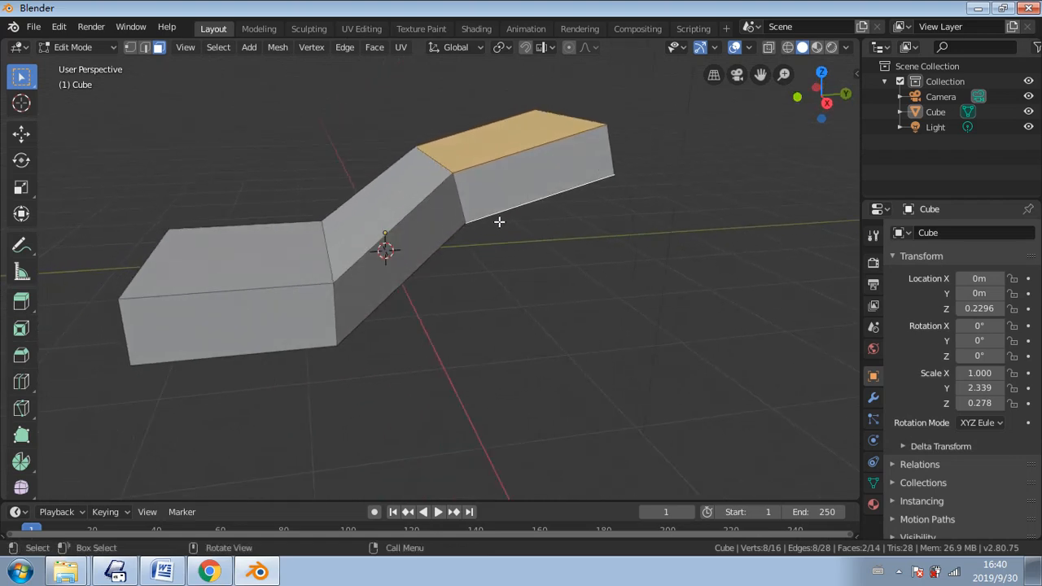
click(382, 133)
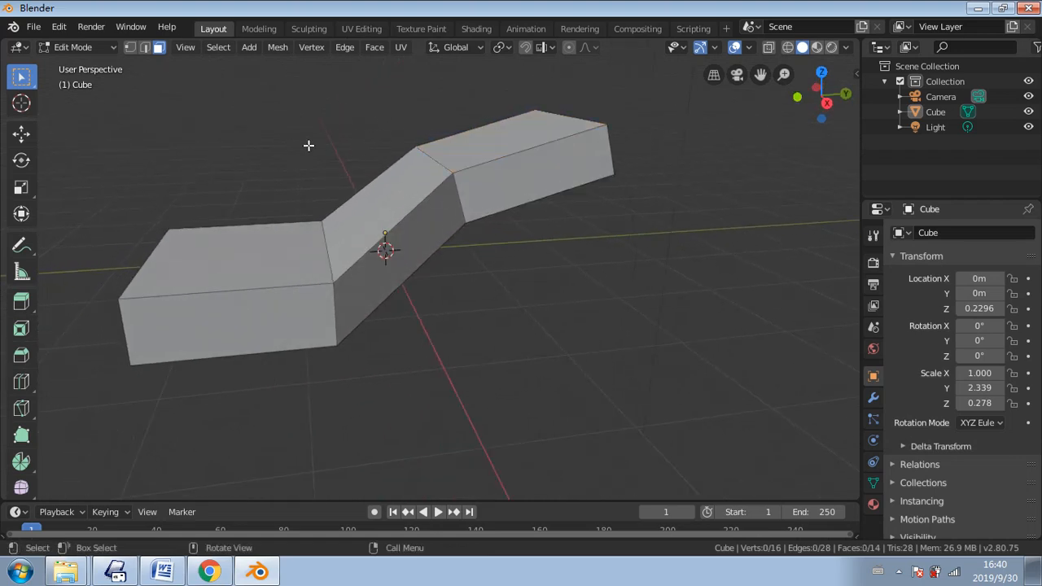
- In edge select mode, bevel the top and bottom cross edges joining the middle and raised sections with a width of about 0.792 m
click(144, 47)
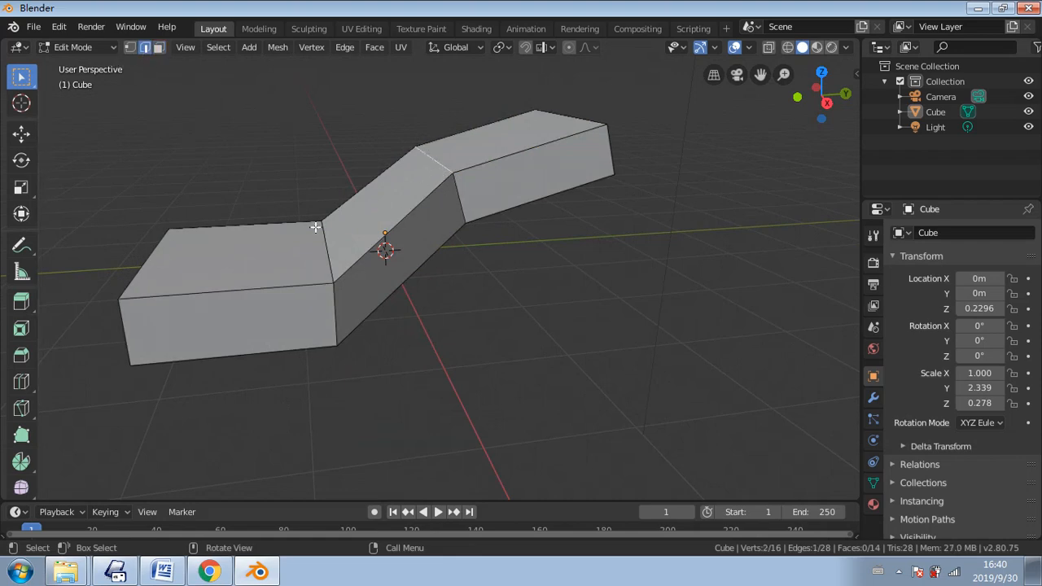
middle_drag(430, 237, 405, 181)
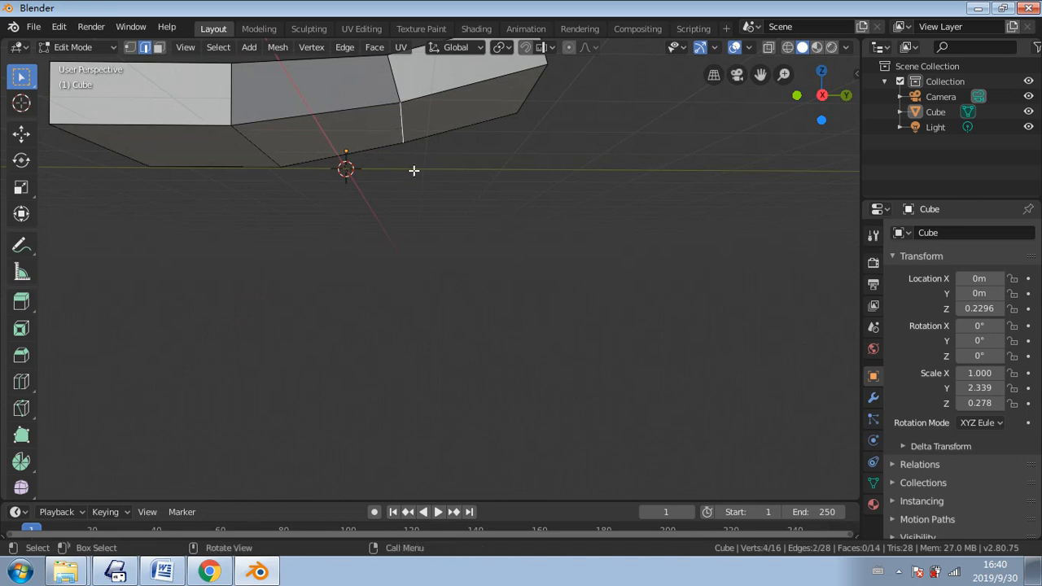
middle_drag(413, 170, 379, 187)
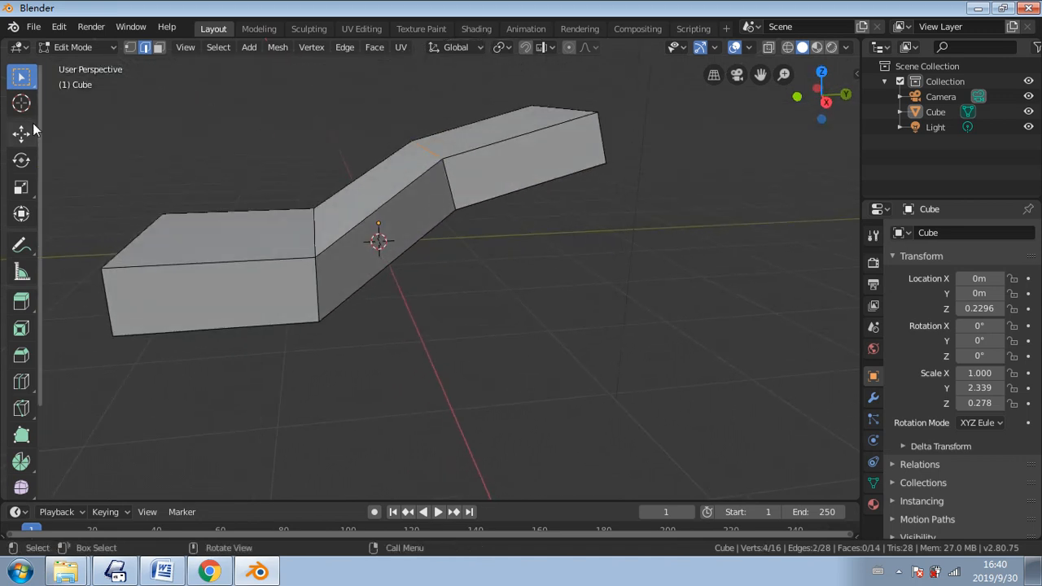
click(21, 355)
drag(412, 255, 505, 330)
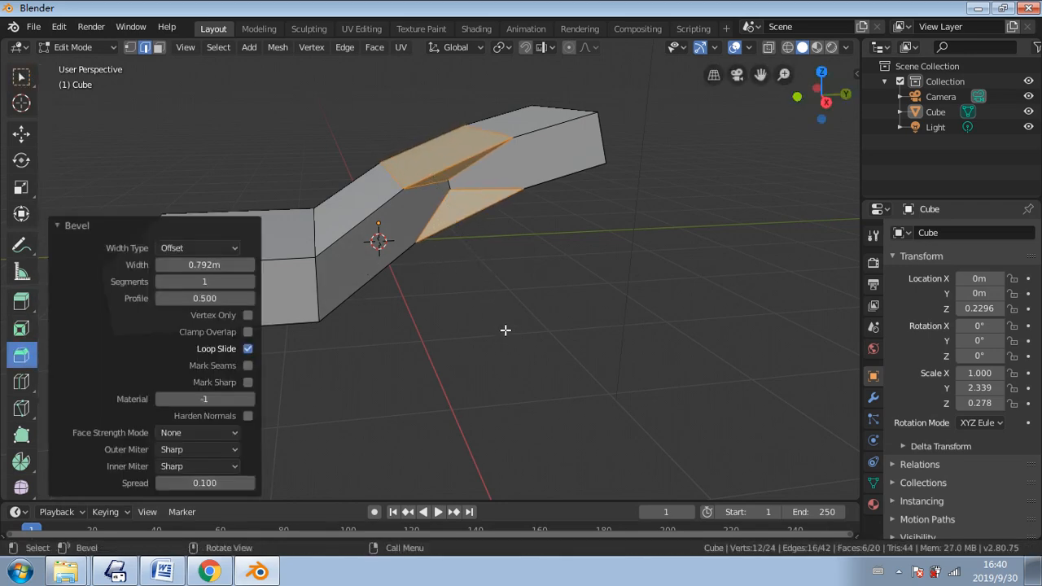
mouse_move(477, 291)
middle_down()
mouse_move(536, 298)
mouse_move(485, 298)
middle_up()
- Set the number of bevel segments to 4
click(250, 282)
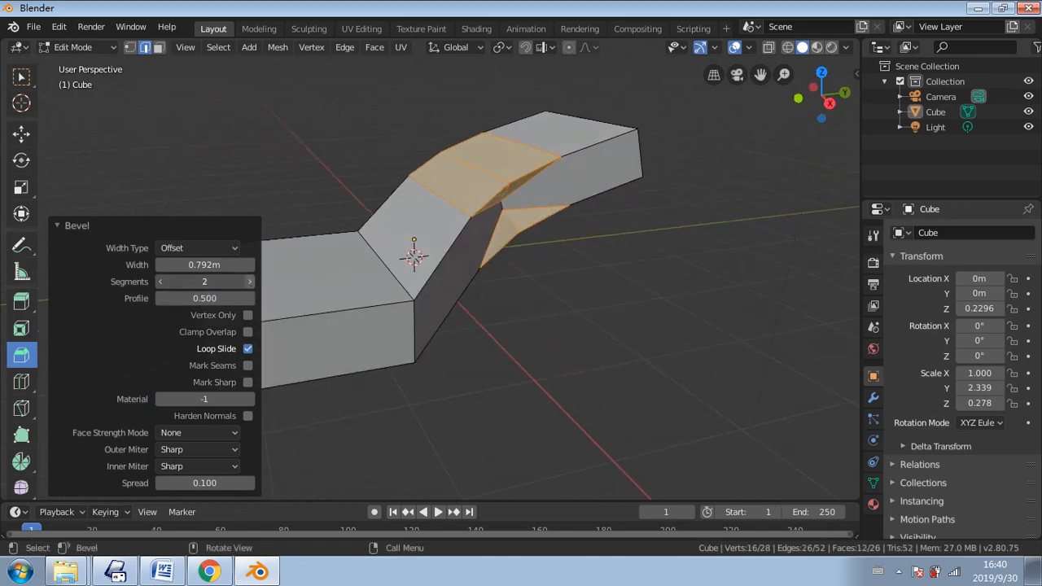
click(250, 282)
click(250, 282)
middle_drag(372, 287, 471, 274)
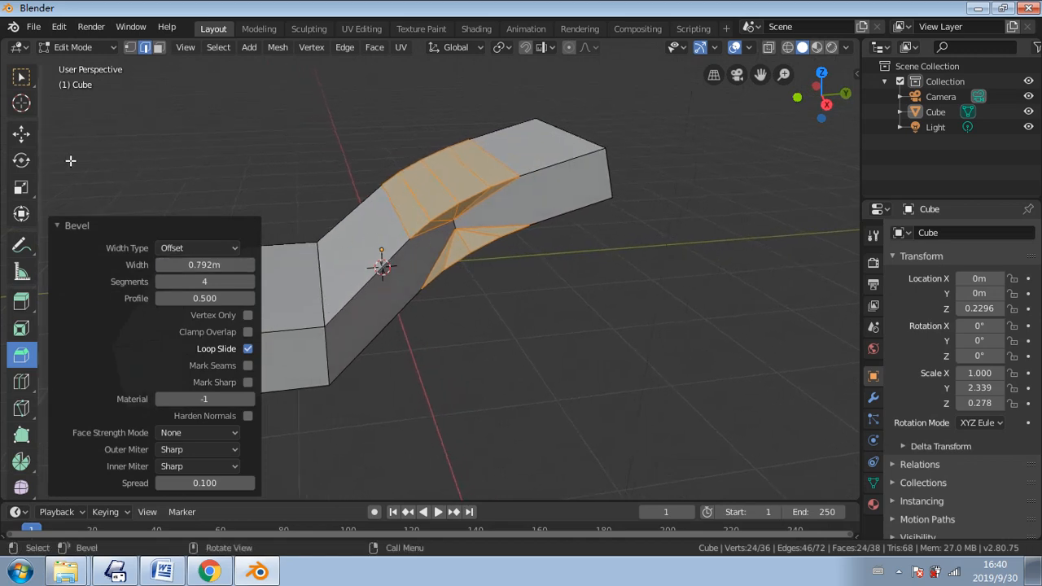
- Scale the bevelled joint by 1.278 along the Y axis
click(20, 137)
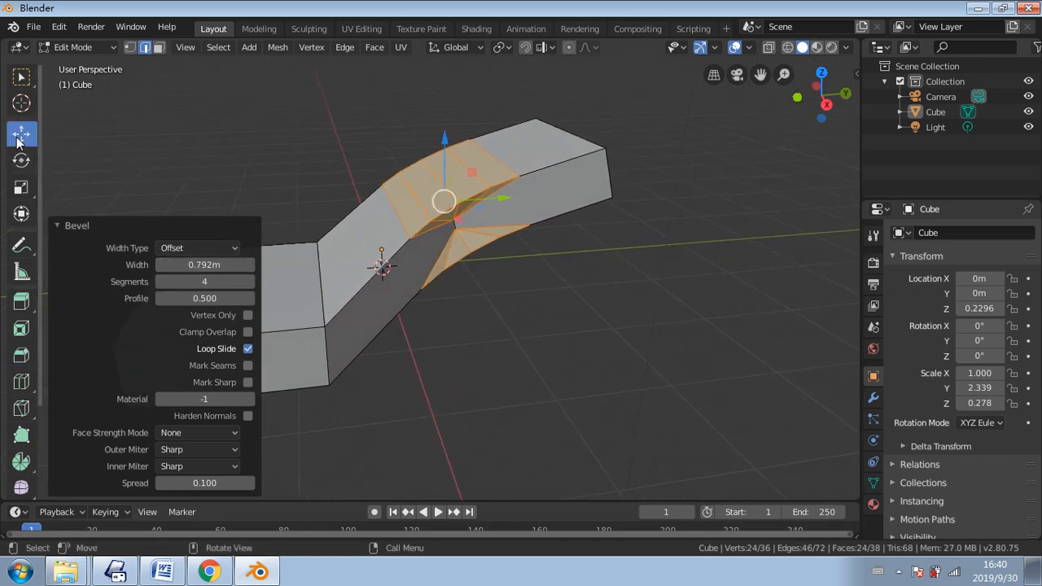
click(21, 187)
drag(488, 215, 518, 197)
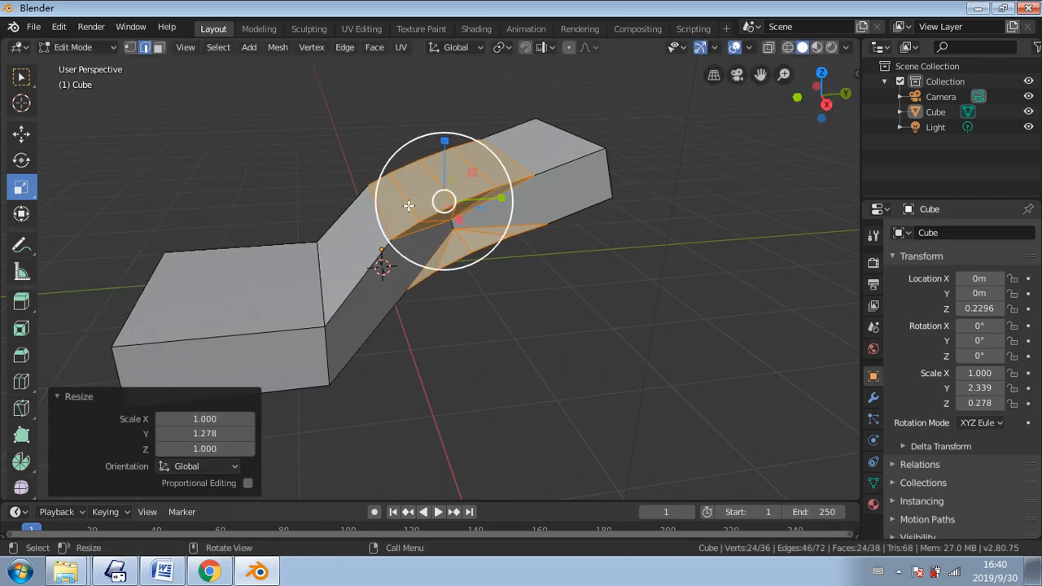
- Rotate the bevelled joint 2.8° about the global X axis and clear the selection
click(21, 133)
click(21, 159)
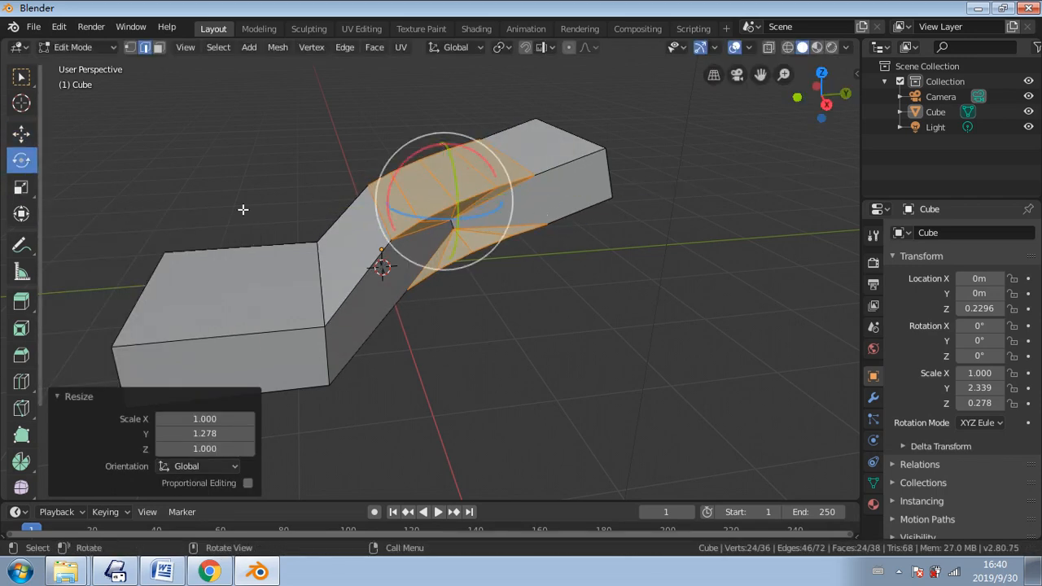
drag(392, 224, 397, 233)
mouse_move(530, 233)
middle_down()
mouse_move(494, 211)
mouse_move(522, 237)
middle_up()
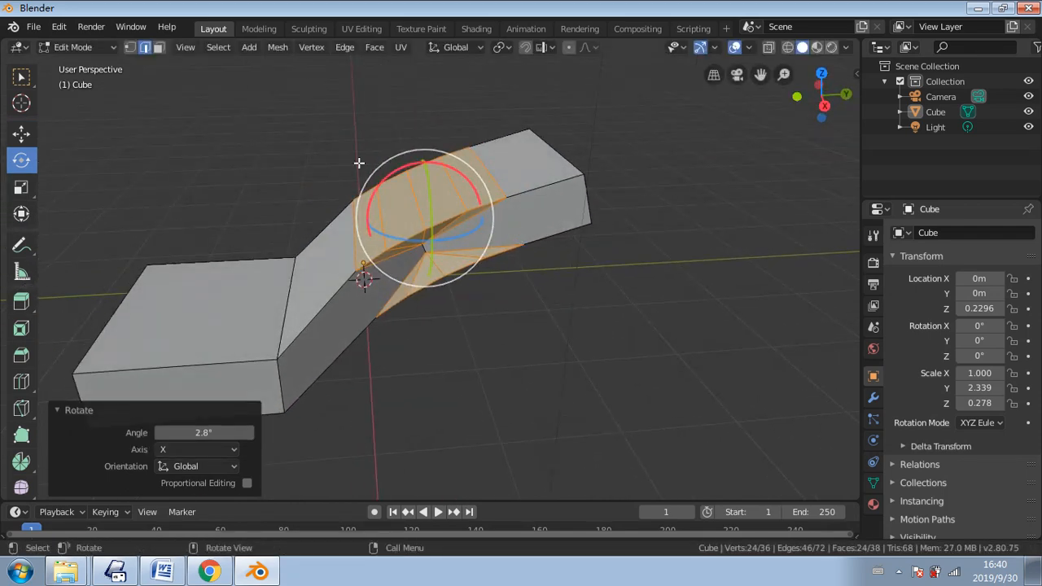
mouse_move(434, 160)
mouse_down()
mouse_move(413, 109)
mouse_move(419, 158)
mouse_up()
click(367, 137)
- Move the middle cross edge on top of the bevelled joint 0.256 m up along the Z axis
middle_drag(447, 209, 408, 157)
middle_drag(483, 222, 387, 200)
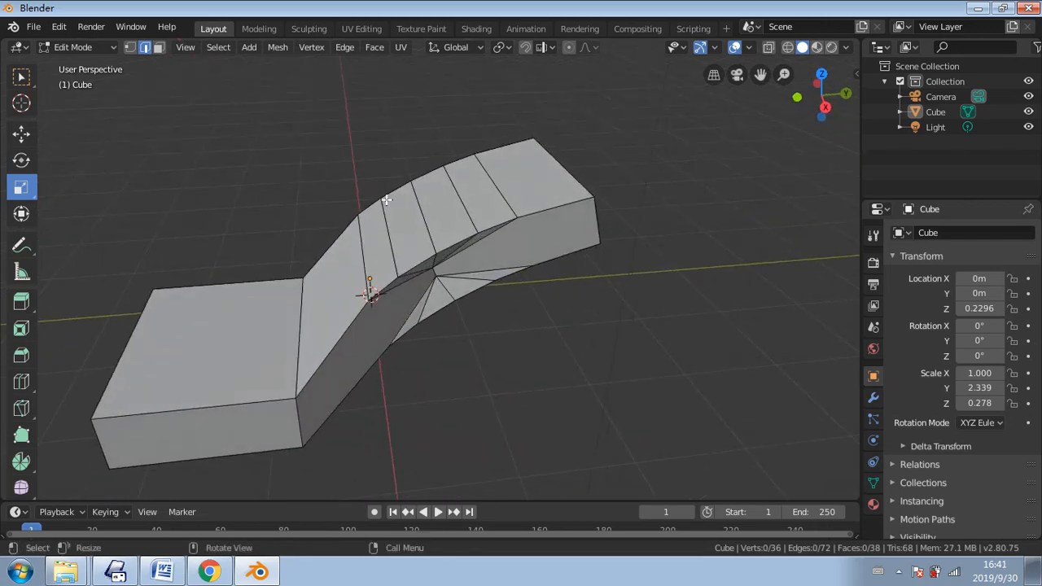
click(21, 133)
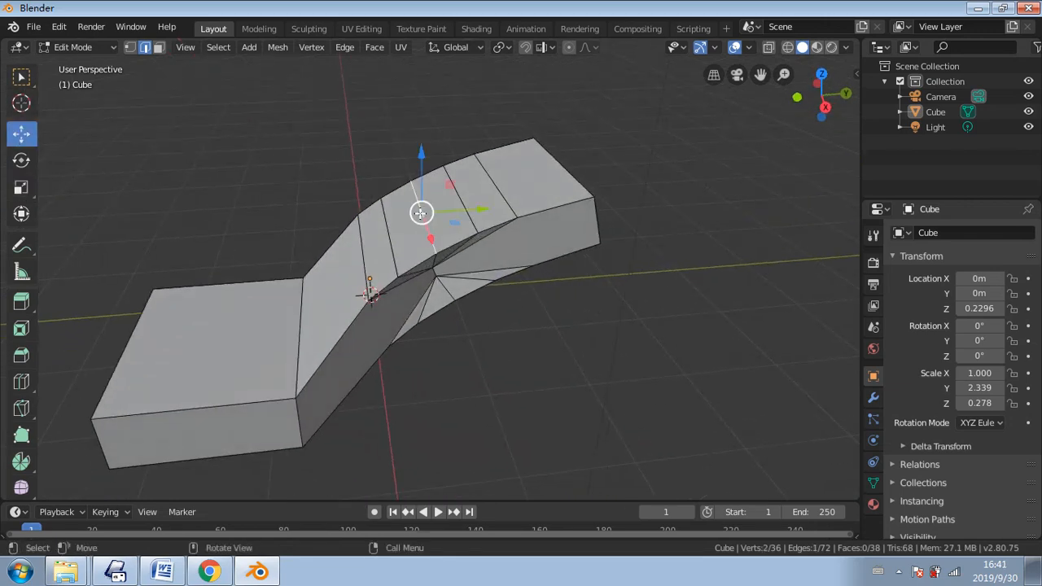
drag(421, 151, 424, 130)
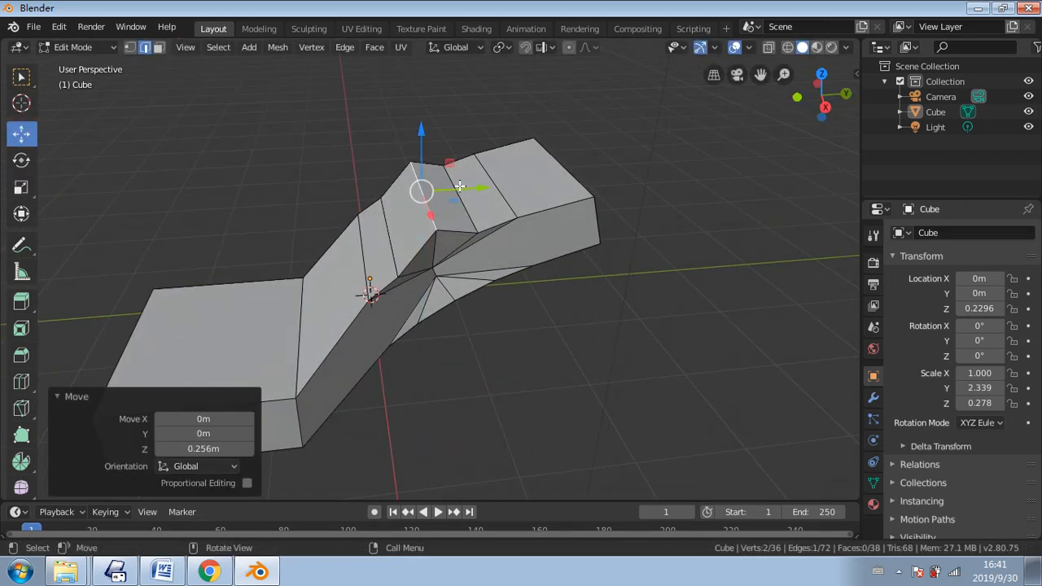
- Raise two more cross edges on top of the bevelled joint along Z, the one on the sloped side by 0.2 m
click(537, 220)
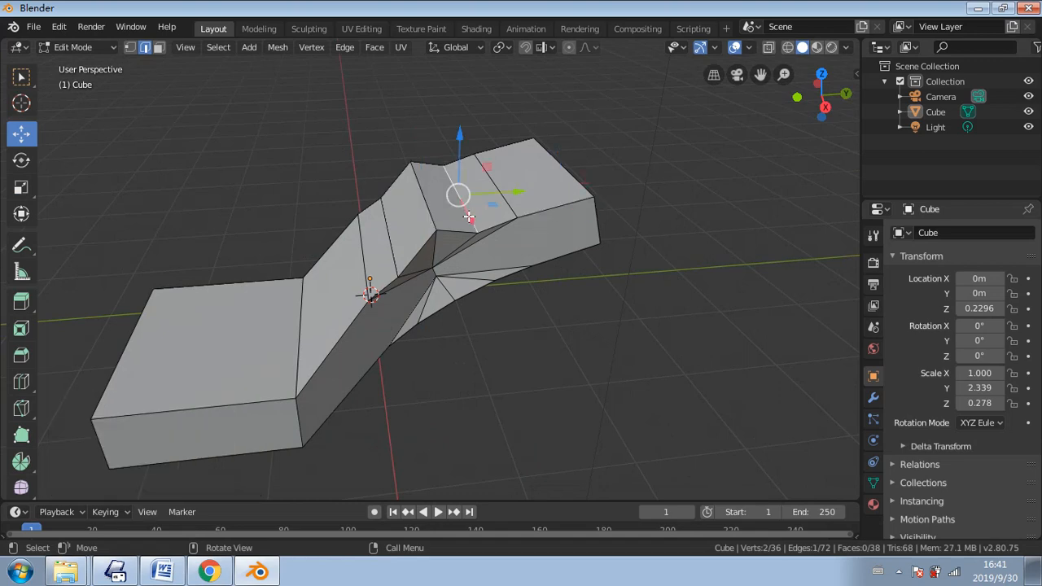
drag(462, 144, 461, 133)
middle_drag(461, 135, 408, 188)
click(374, 196)
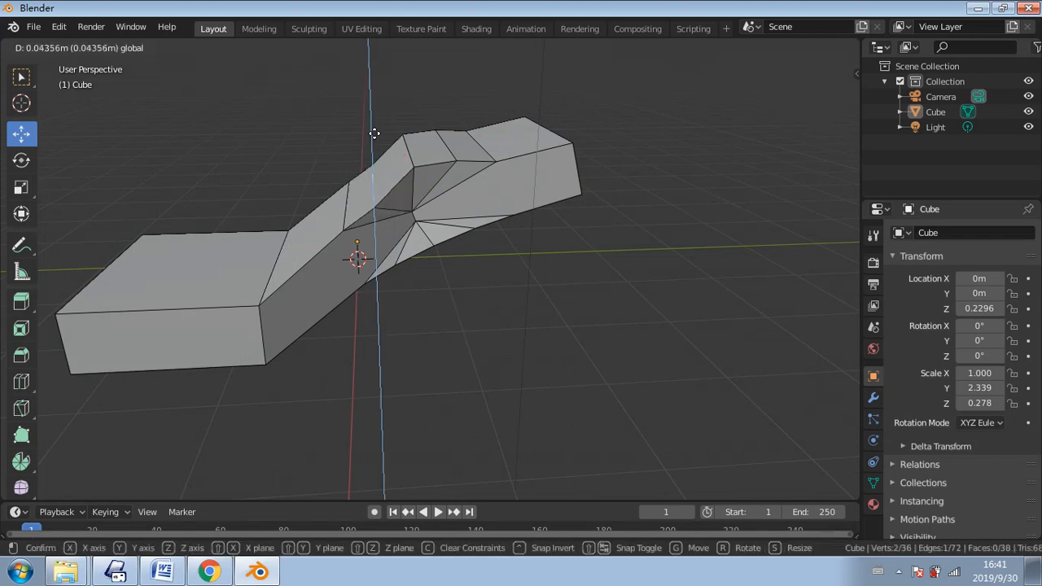
drag(372, 134, 368, 120)
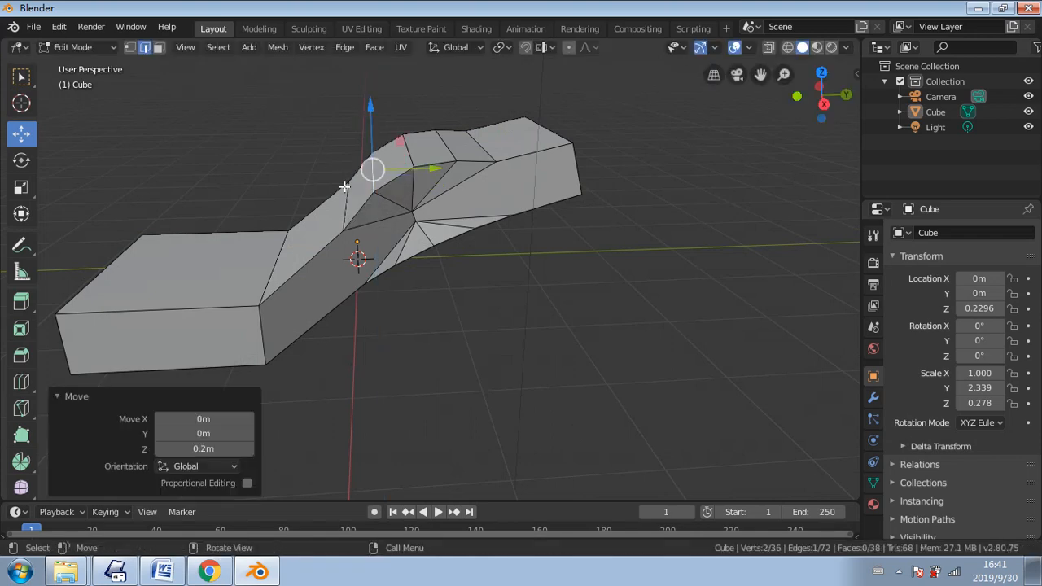
click(343, 207)
- Undo the edge moves, the rotation, the scaling and the bevel, returning to the slab with three plain sections
middle_drag(344, 205, 484, 175)
scroll(484, 174, up, 4)
middle_drag(580, 175, 471, 197)
scroll(471, 197, down, 5)
key(ctrl+z)
key(ctrl+z)
key(ctrl+z)
key(ctrl+z)
key(ctrl+z)
key(ctrl+z)
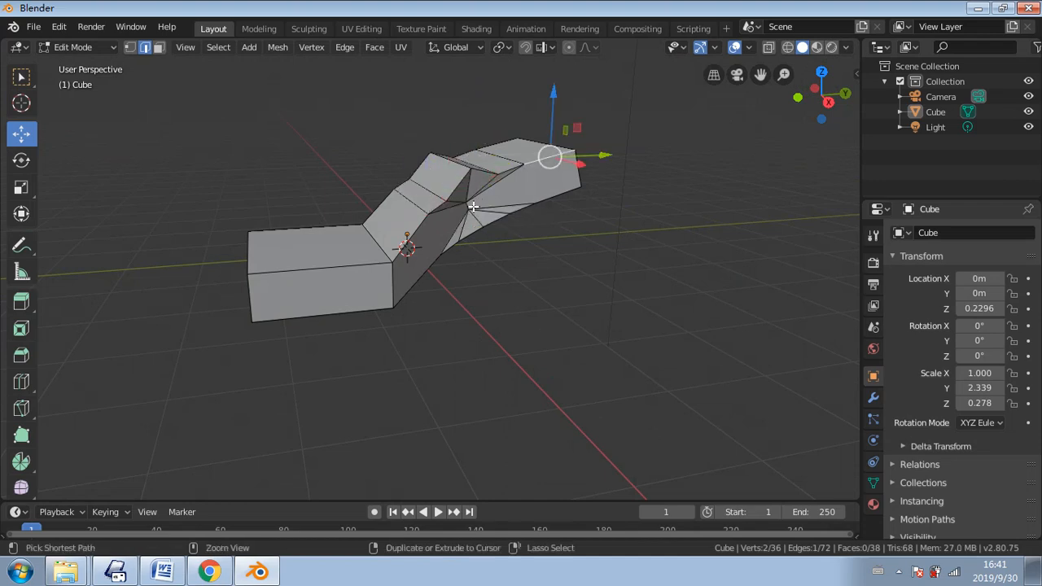
key(ctrl+z)
key(ctrl+z)
key(ctrl+z)
key(ctrl+z)
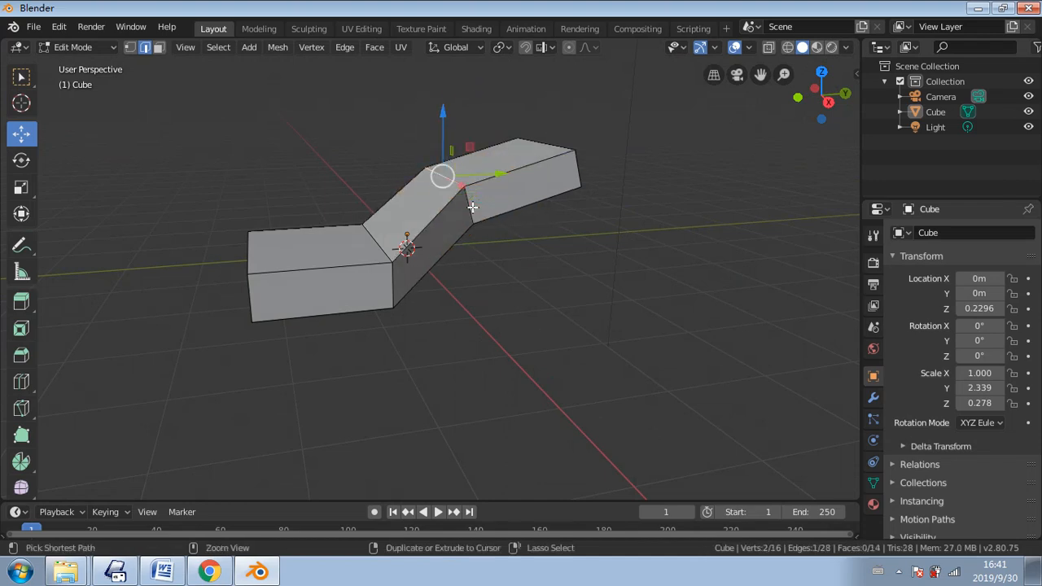
- Box-select the visible geometry of the whole slab
middle_drag(449, 270, 402, 266)
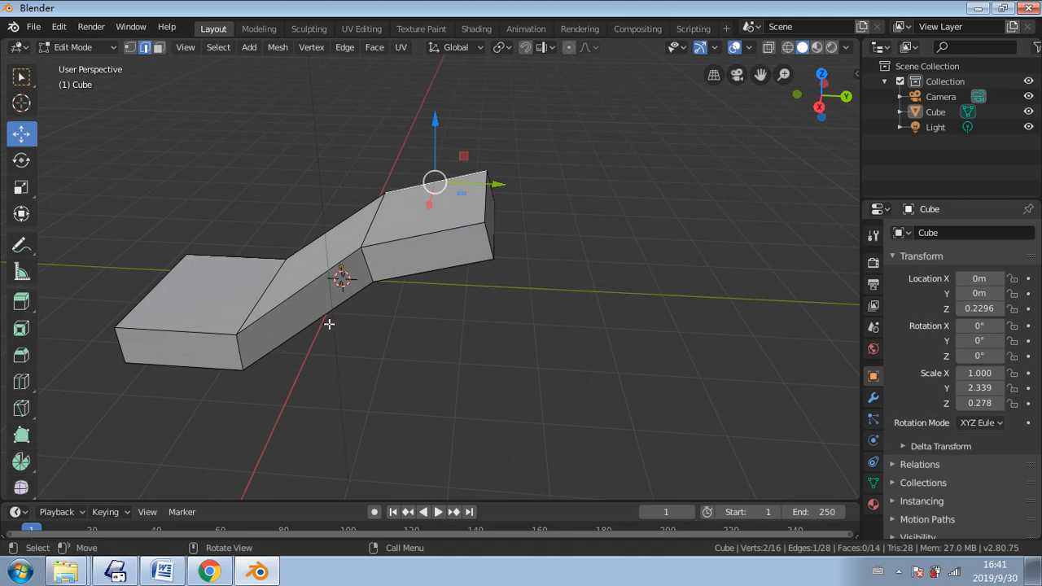
middle_drag(342, 328, 423, 316)
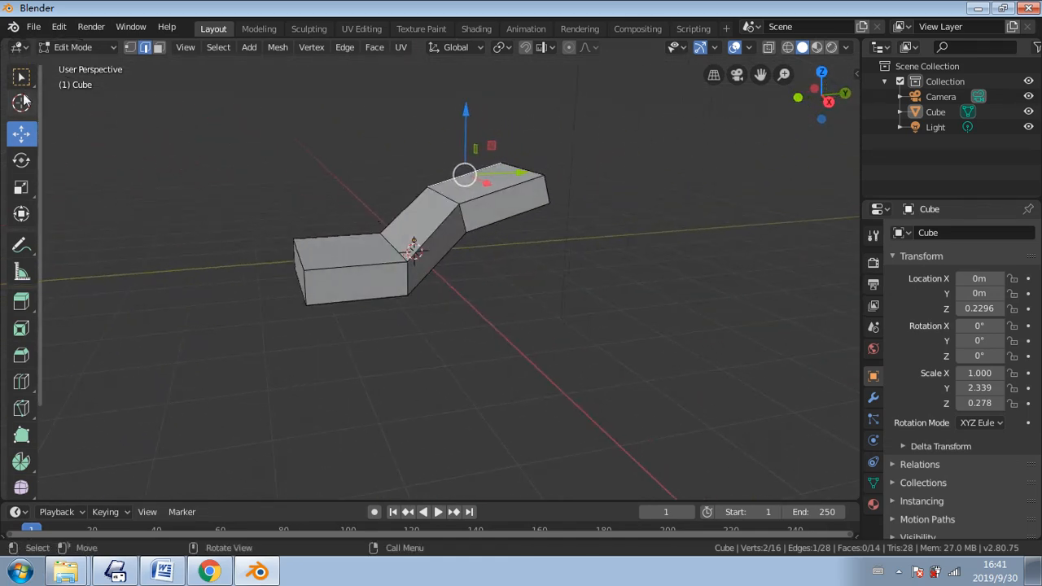
click(21, 78)
drag(197, 140, 629, 350)
middle_drag(532, 321, 622, 325)
scroll(546, 262, up, 5)
middle_drag(546, 263, 715, 269)
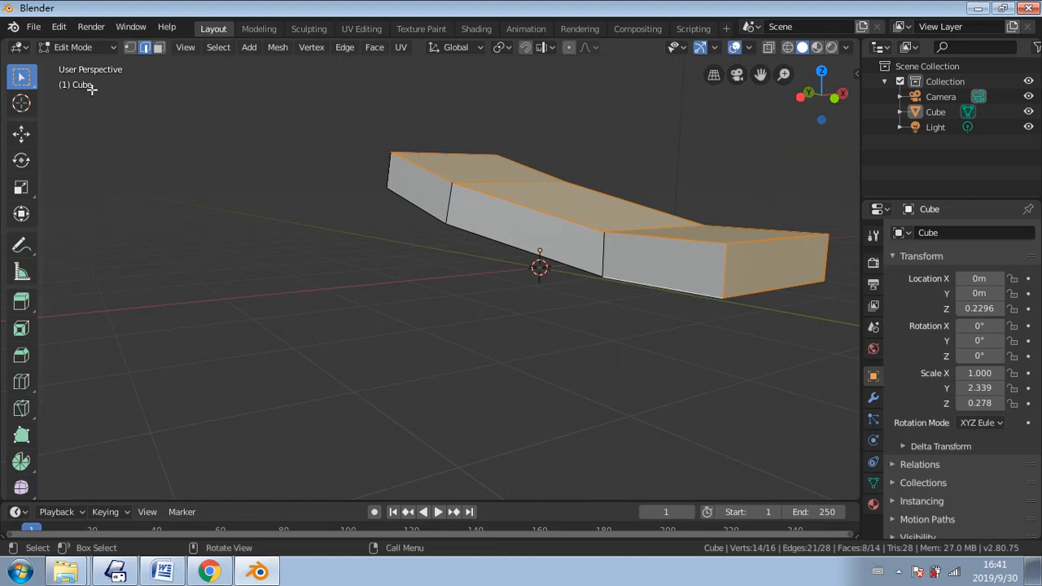
- Switch to face selection and add the remaining side, underside and end faces so the entire slab is selected
click(163, 48)
shift+click(423, 193)
shift+click(521, 229)
shift+click(656, 260)
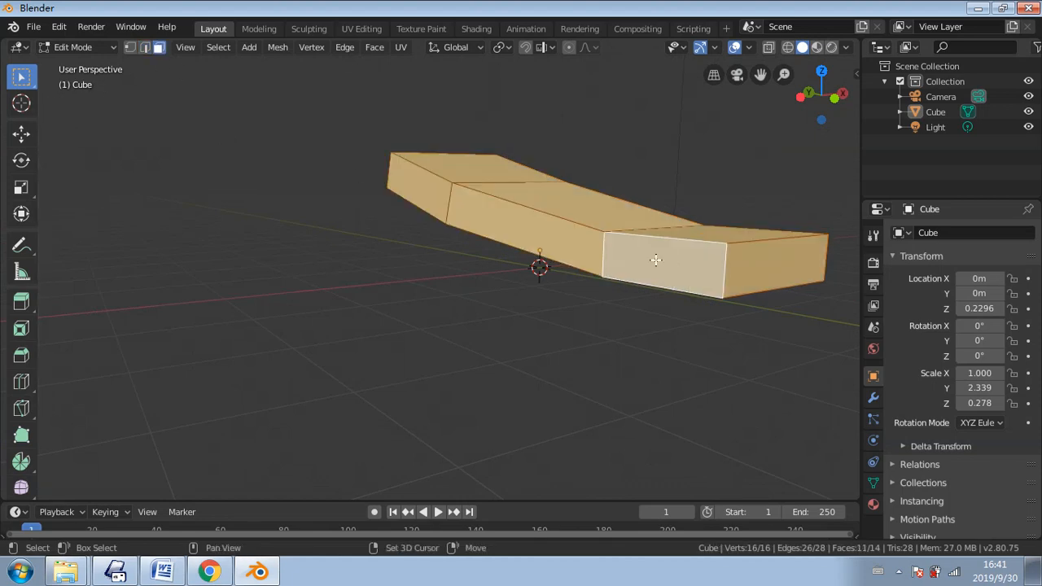
middle_drag(676, 262, 548, 293)
shift+click(503, 148)
shift+click(496, 198)
shift+click(400, 172)
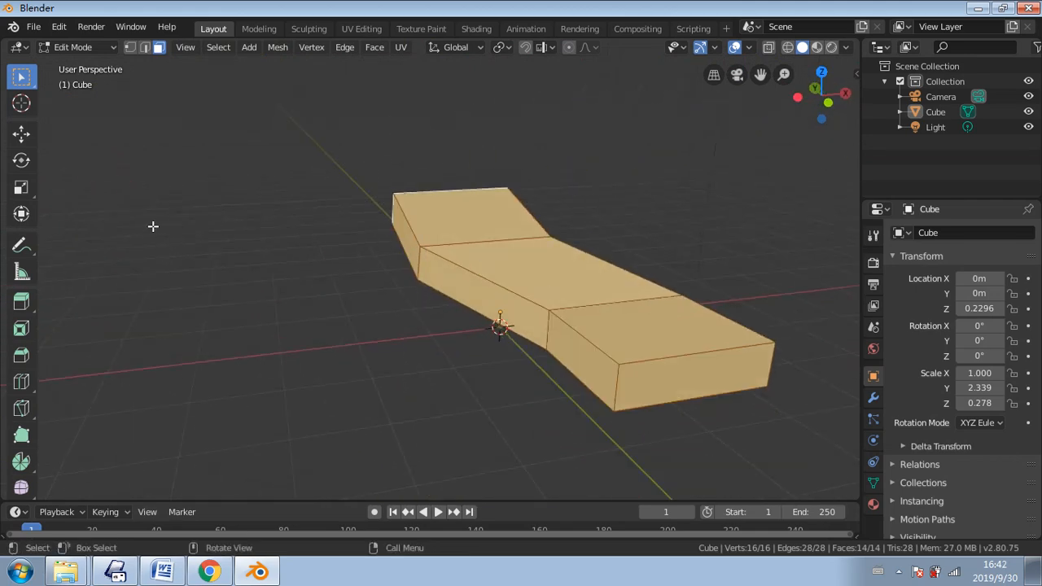
- Add one loop cut across the middle of each of the three slab sections
click(21, 381)
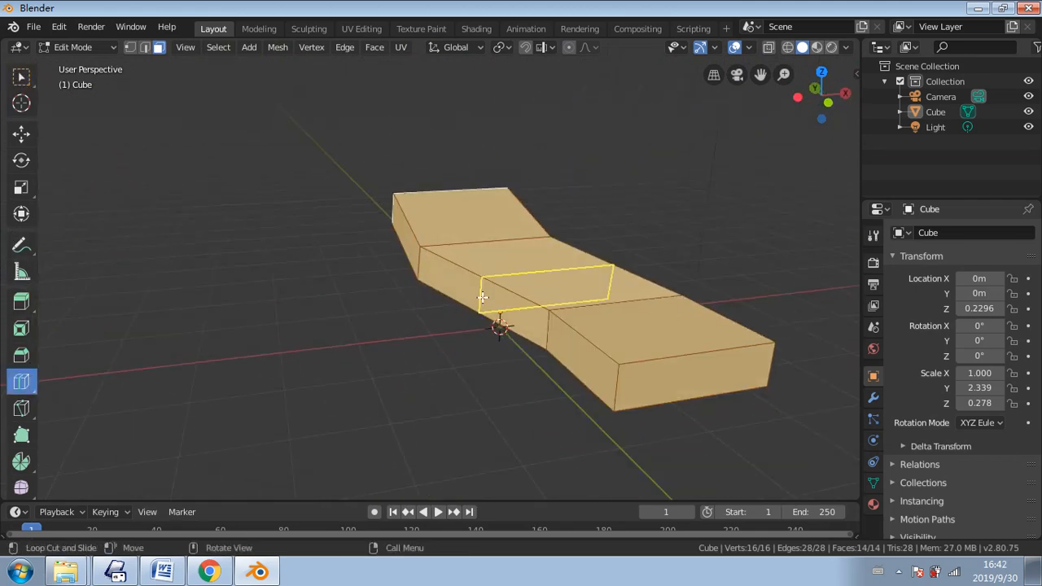
click(633, 321)
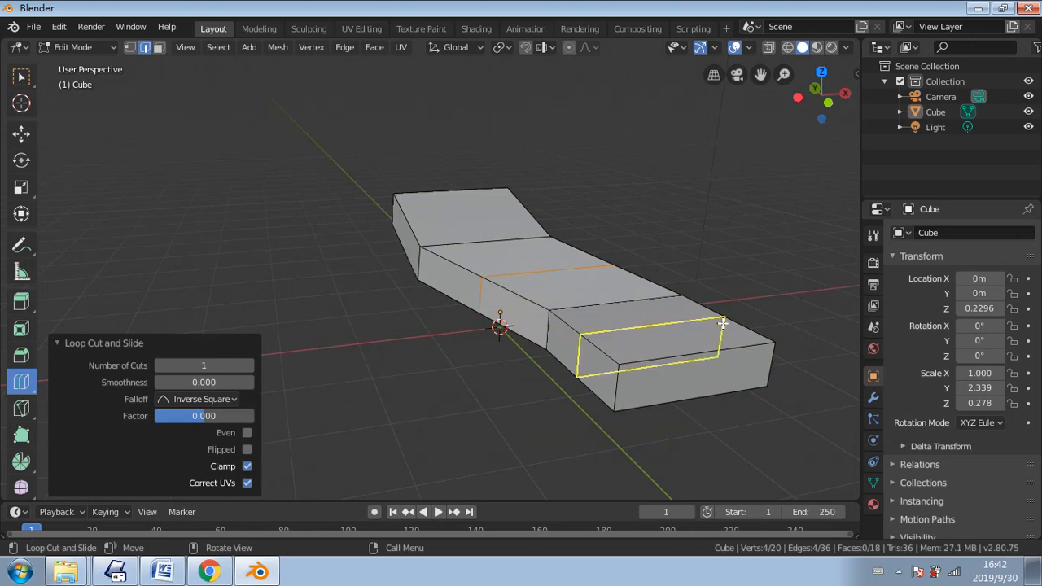
click(652, 330)
click(544, 233)
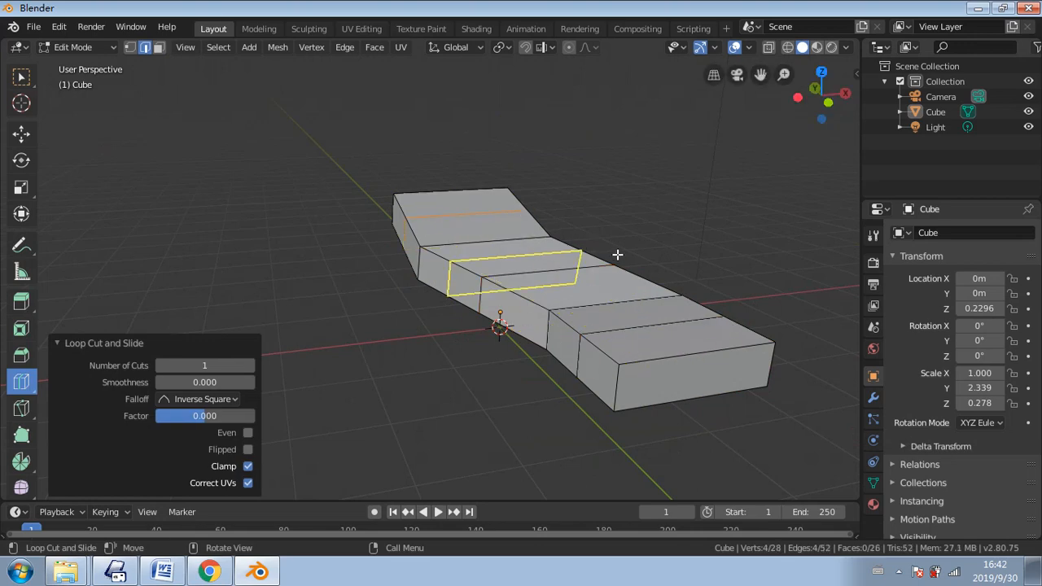
middle_drag(304, 110, 235, 128)
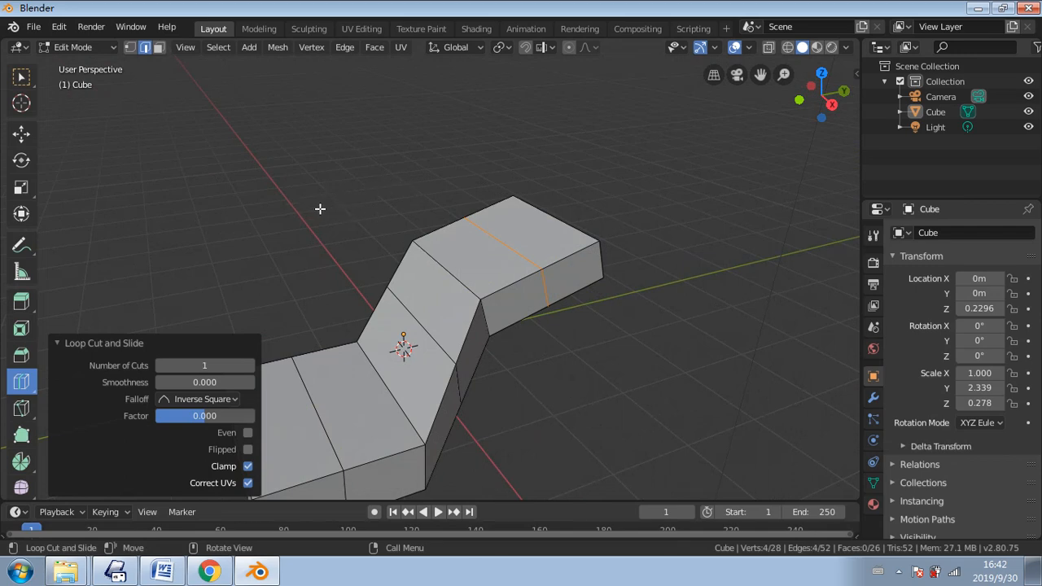
middle_drag(151, 241, 157, 182)
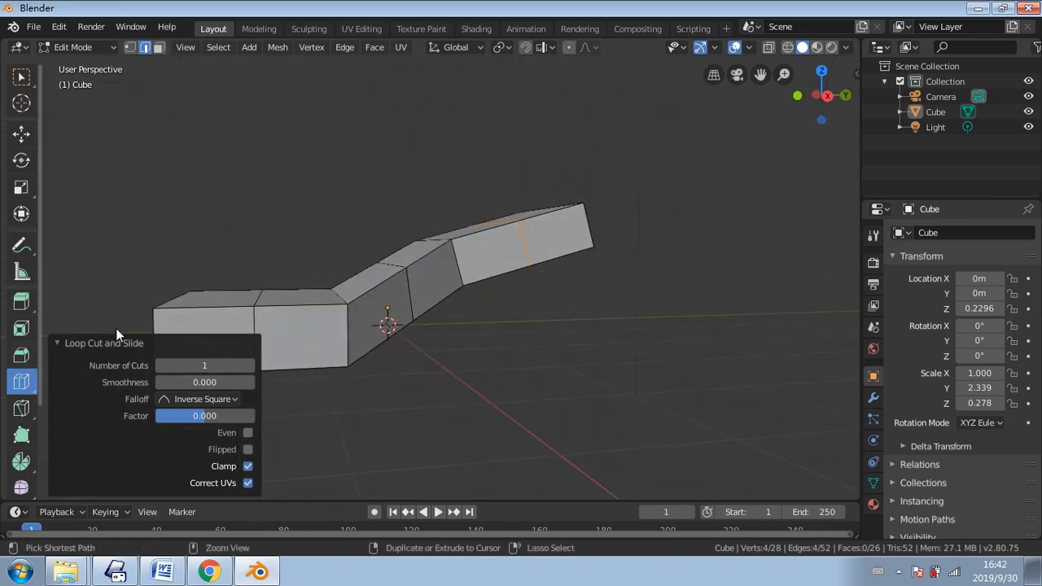
- Undo the three loop cuts
key(ctrl+z)
key(ctrl+z)
key(ctrl+z)
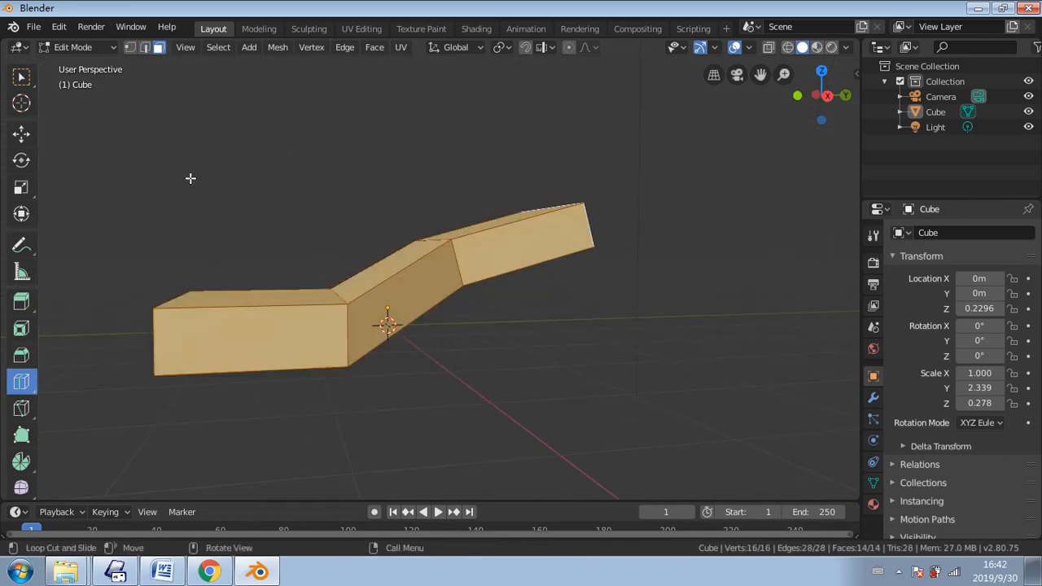
- Switch to Object Mode, select the slab object and return to Edit Mode
click(77, 47)
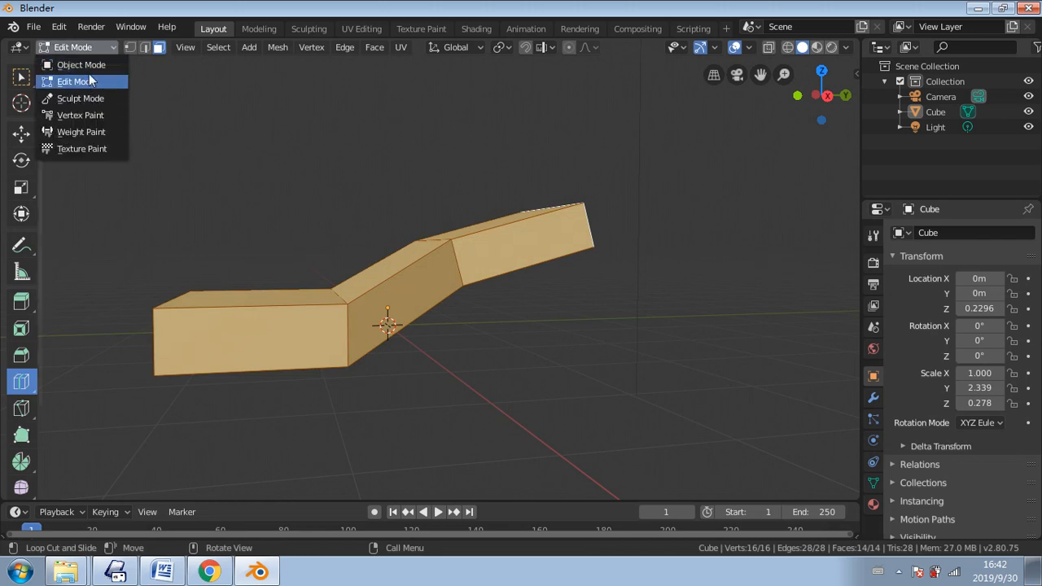
click(91, 81)
click(89, 48)
click(90, 63)
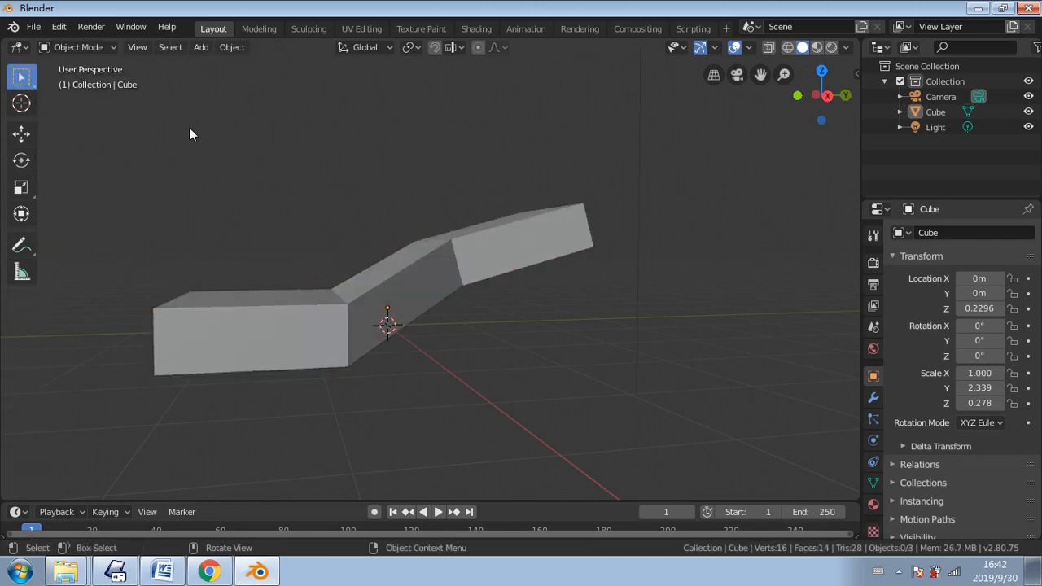
middle_drag(189, 127, 214, 143)
click(336, 358)
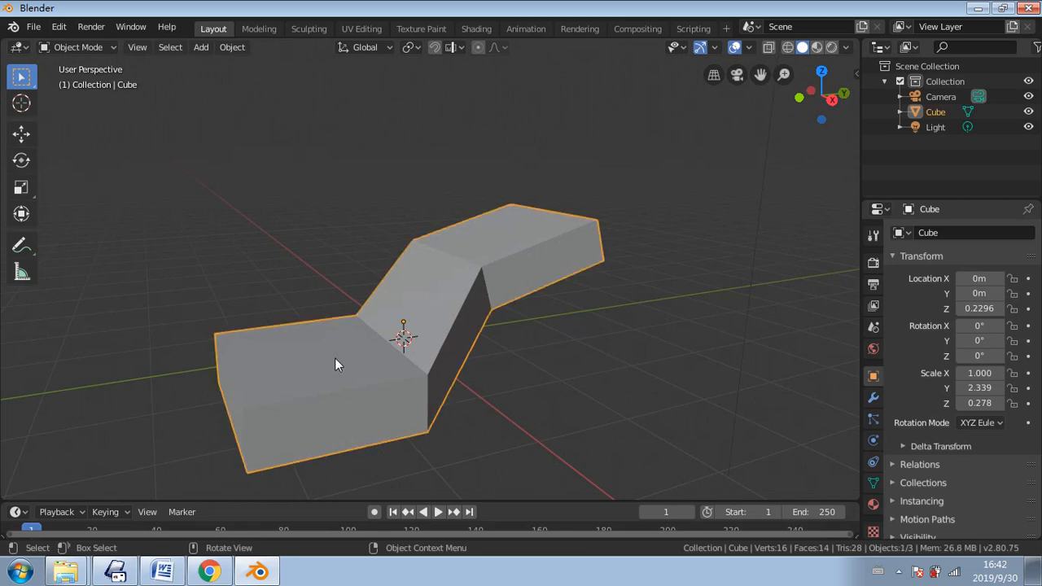
click(78, 47)
click(84, 77)
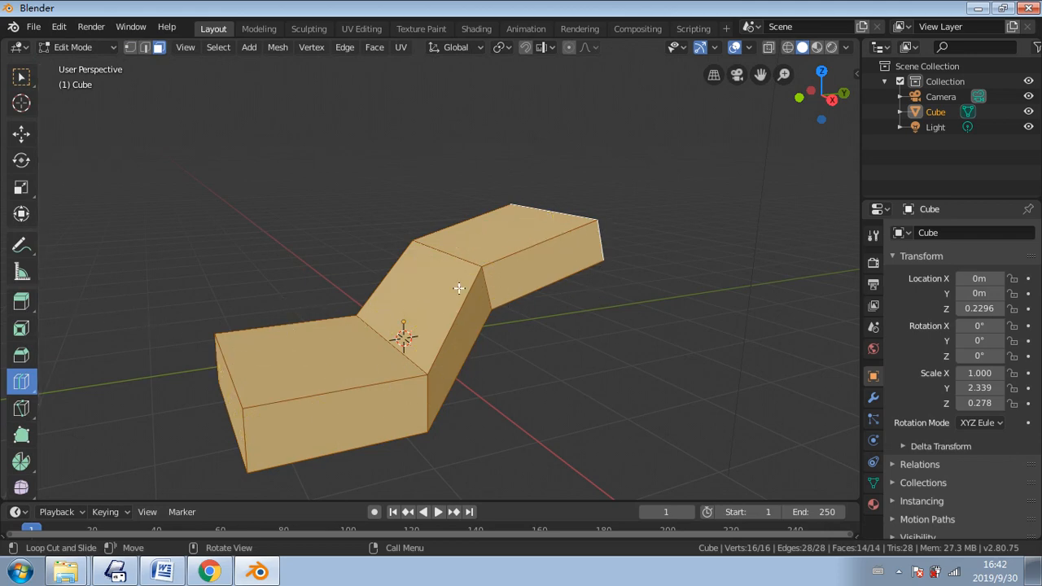
- Subdivide all selected faces of the slab
click(22, 77)
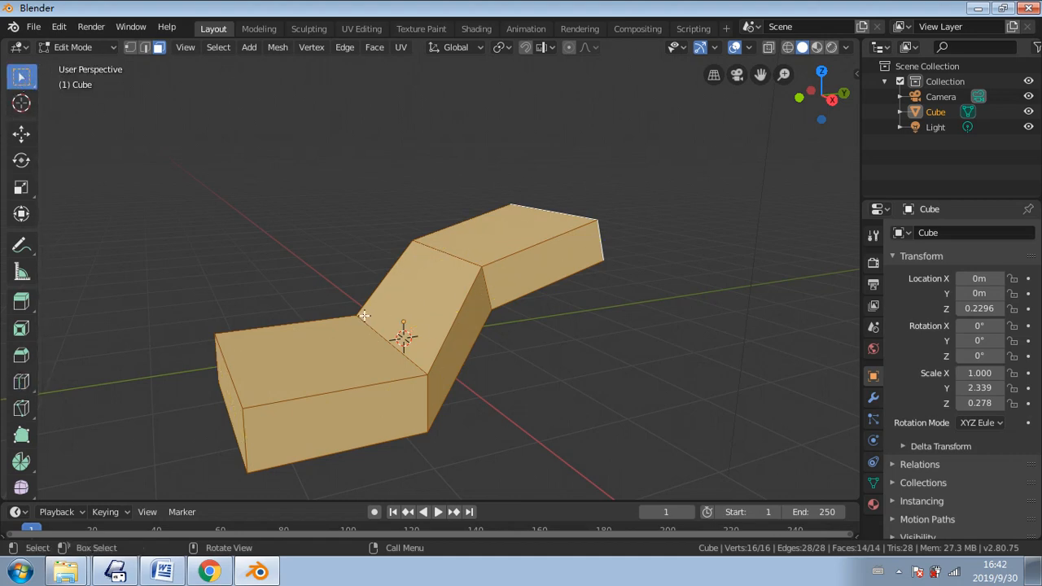
right_click(346, 353)
click(340, 225)
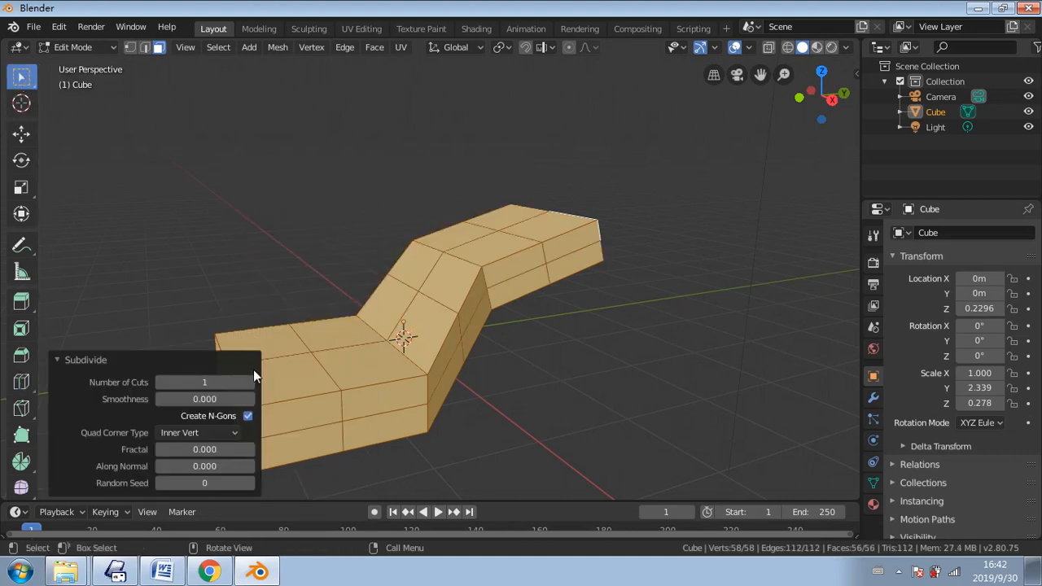
- Set the subdivision's number of cuts to 20 and clear the selection
click(250, 382)
click(250, 382)
click(250, 382)
click(250, 381)
click(250, 382)
click(250, 382)
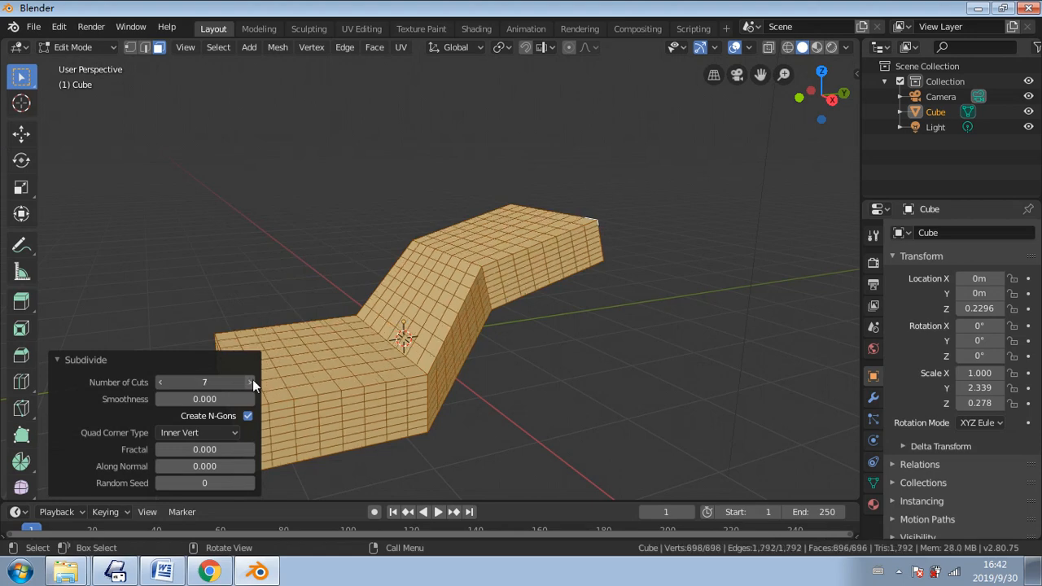
click(250, 382)
click(250, 381)
click(250, 382)
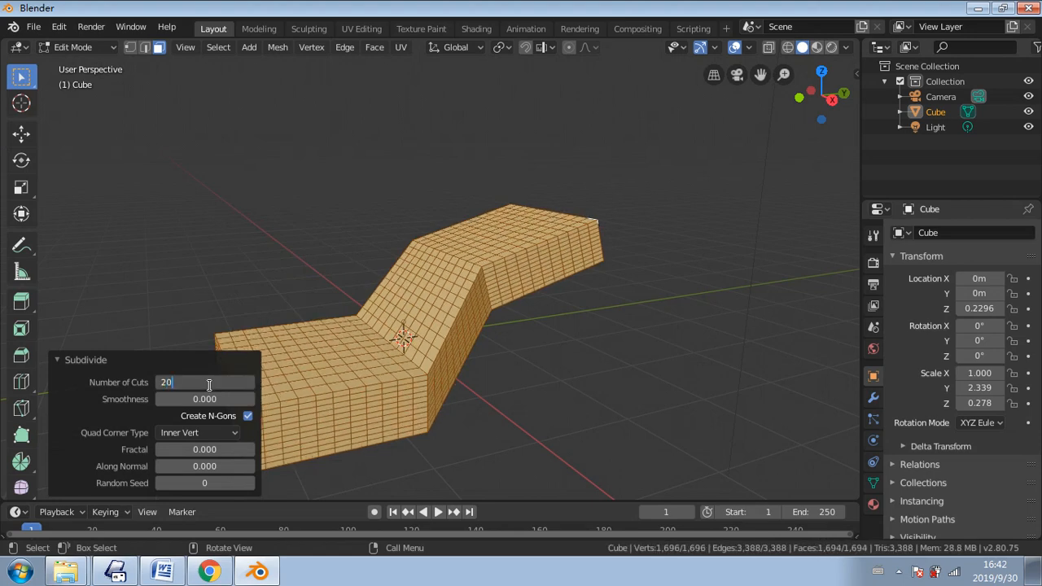
key(Return)
click(312, 229)
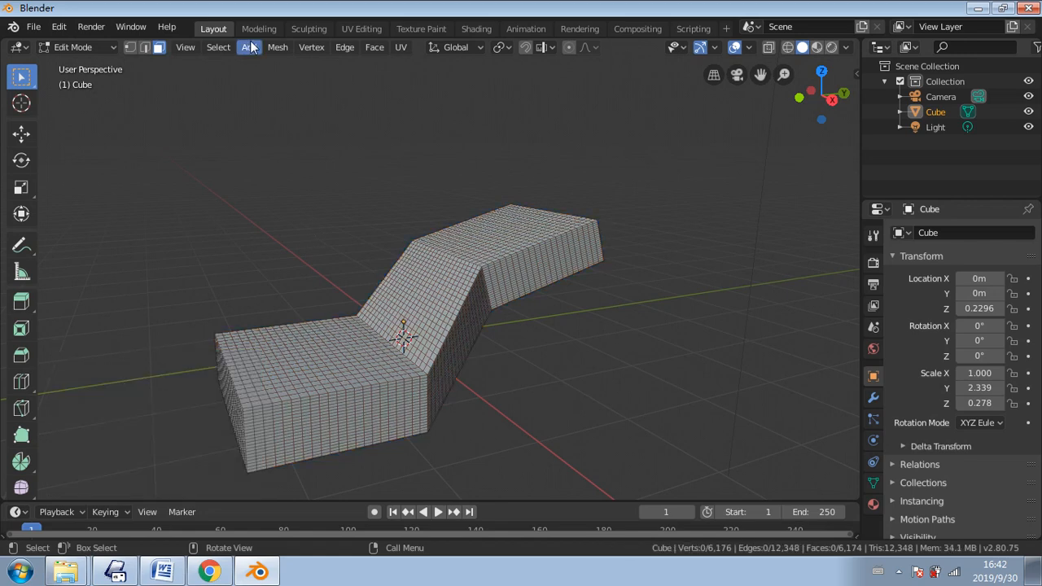
- Switch to the Sculpting workspace and view the slab from its side
click(303, 30)
middle_drag(571, 273, 453, 295)
middle_drag(500, 265, 587, 286)
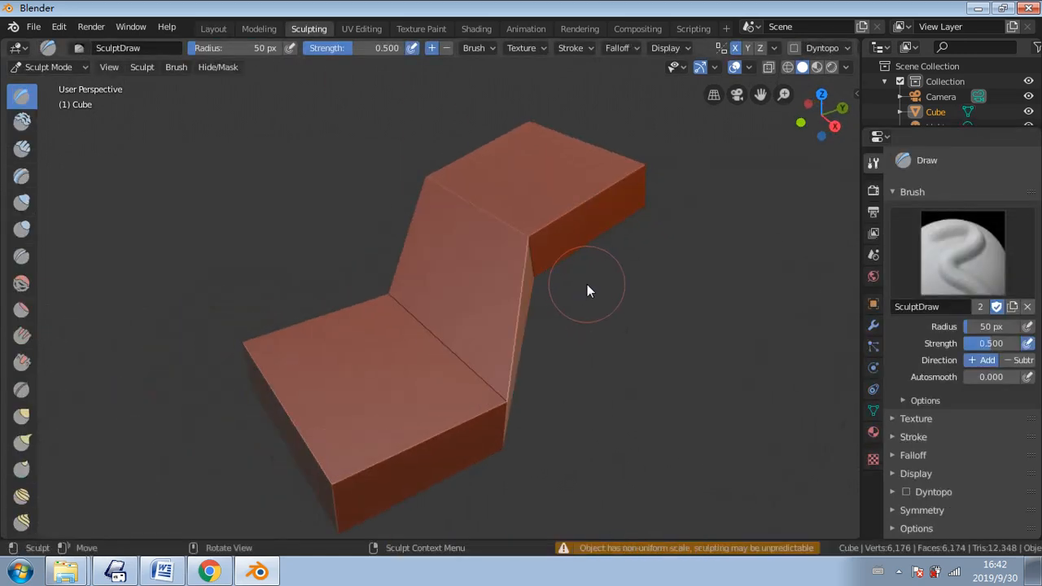
- Try pulling the side of the sloped section with the Grab brush and undo the stroke
click(22, 415)
drag(525, 295, 548, 290)
click(58, 26)
click(75, 40)
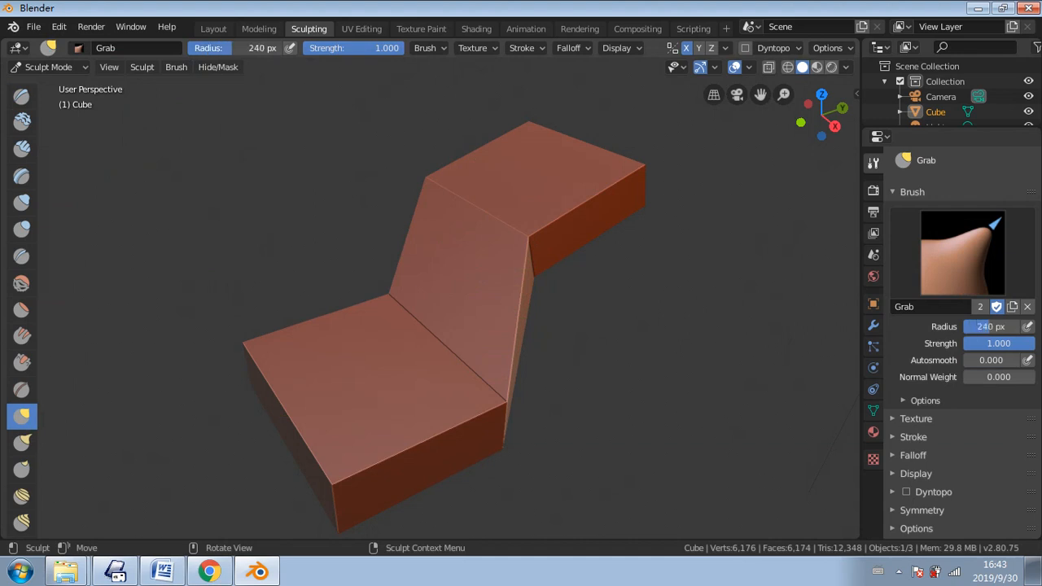
- Set the Grab brush radius to 331 px and try pulling the side of the upper section
drag(233, 48, 249, 48)
mouse_move(565, 257)
mouse_down()
mouse_move(552, 236)
mouse_move(615, 263)
mouse_move(581, 255)
mouse_up()
middle_drag(619, 273, 556, 249)
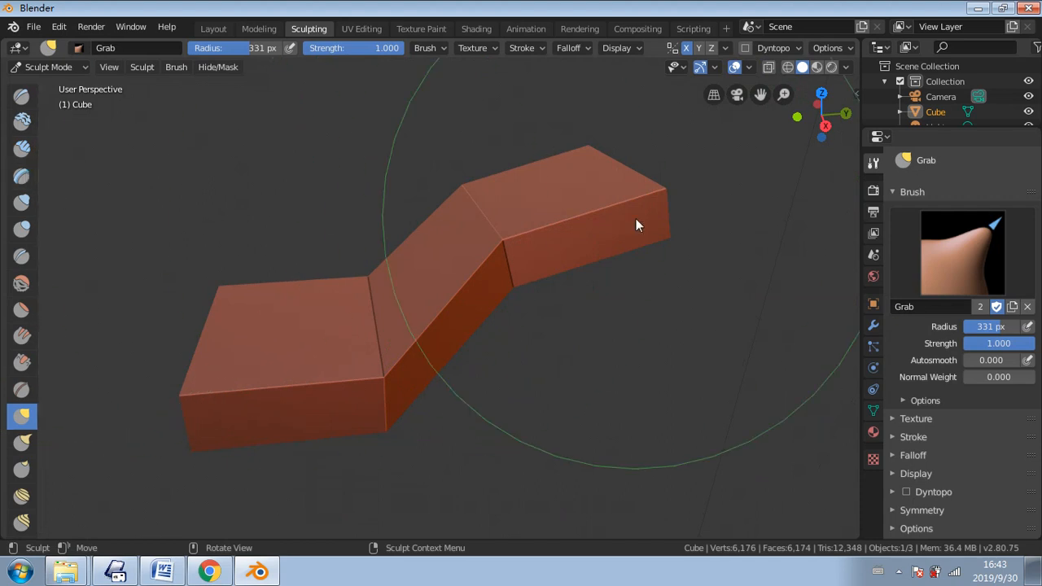
middle_drag(589, 243, 426, 279)
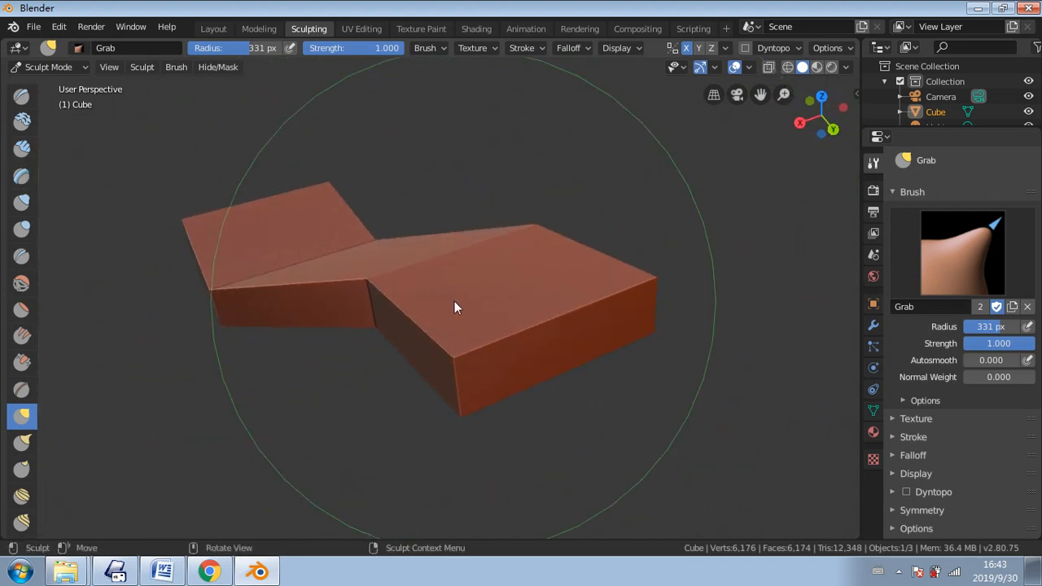
- Try a Grab stroke at the outer corner of the upper section's free end and undo it
scroll(28, 460, down, 5)
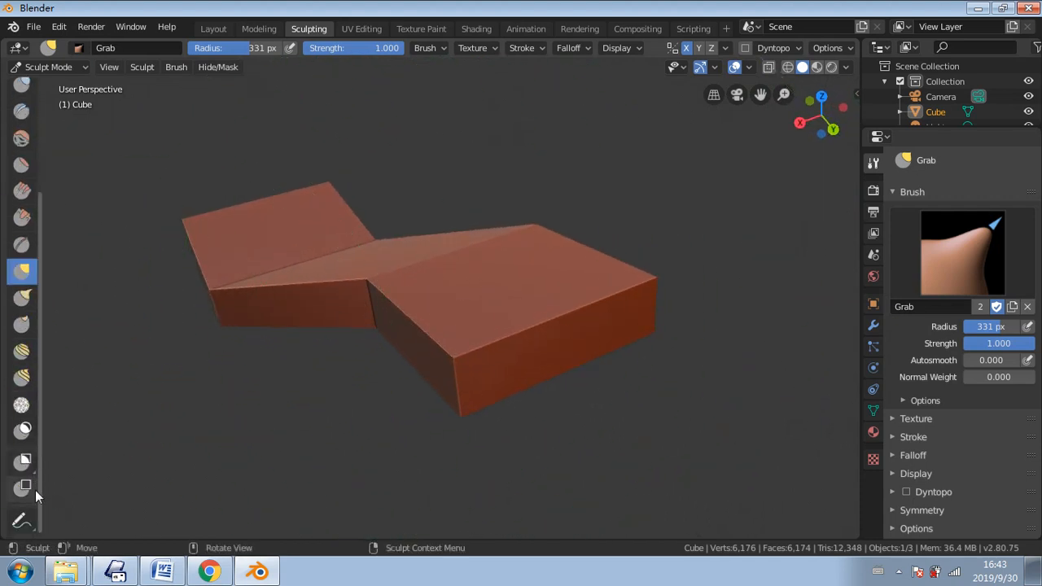
scroll(25, 391, up, 4)
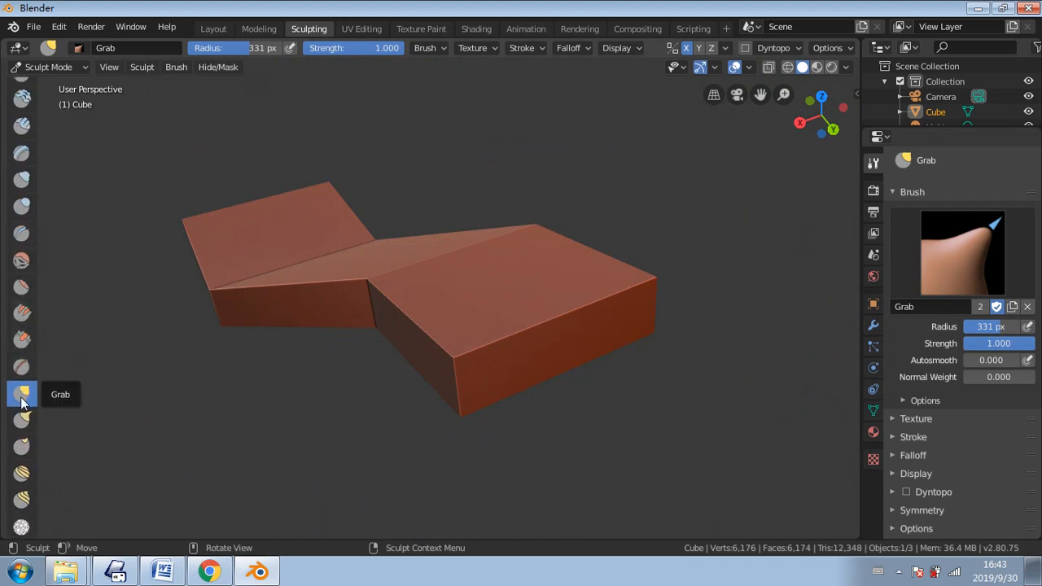
mouse_move(456, 334)
mouse_down()
mouse_move(483, 334)
mouse_move(467, 339)
mouse_up()
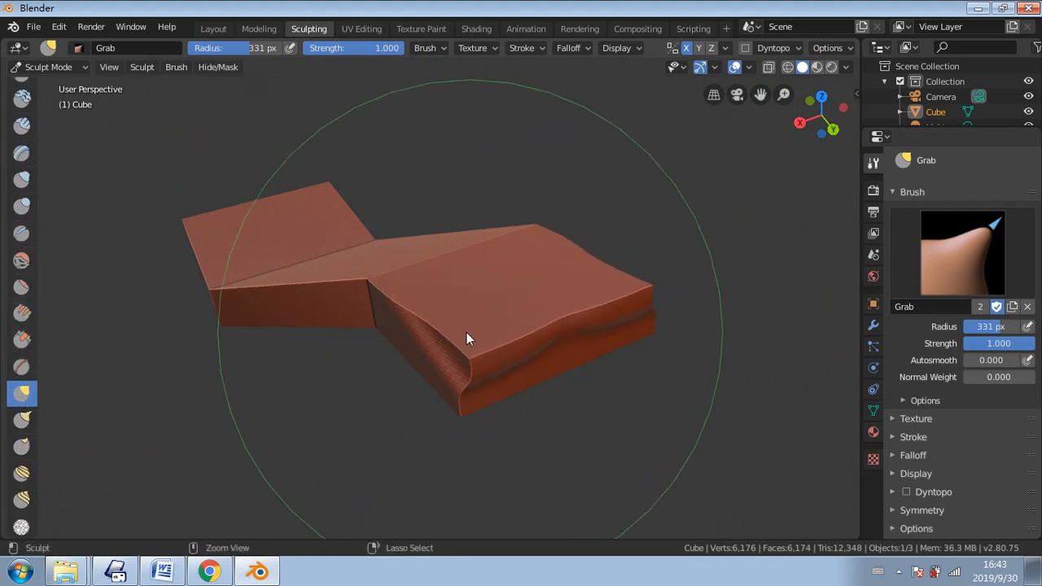
key(ctrl+z)
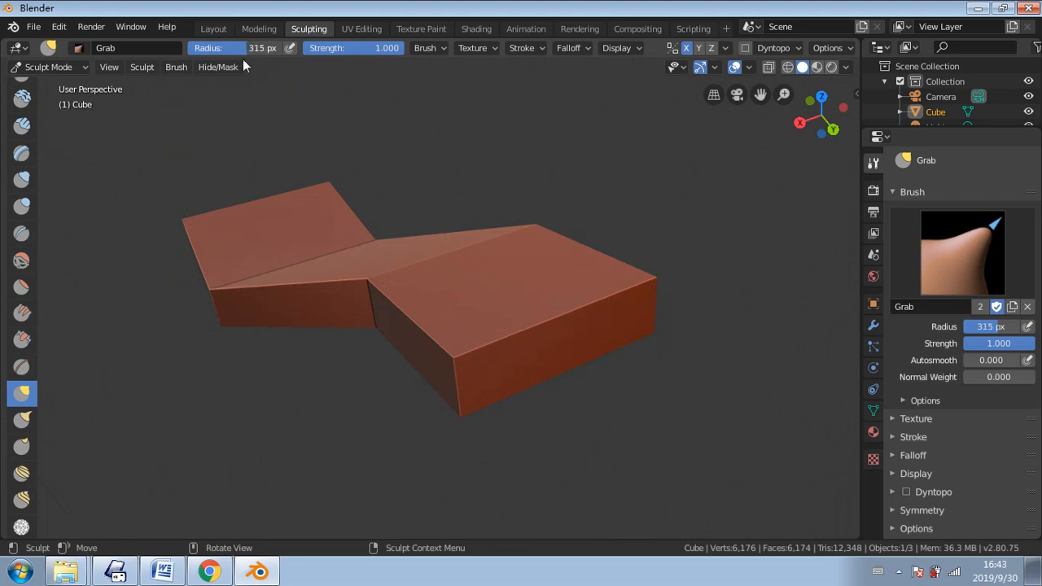
- Try a 315 px Nudge brush stroke across the upper section's free end and undo it
click(22, 473)
mouse_move(564, 350)
mouse_down()
mouse_move(472, 342)
mouse_move(428, 376)
mouse_up()
key(ctrl+z)
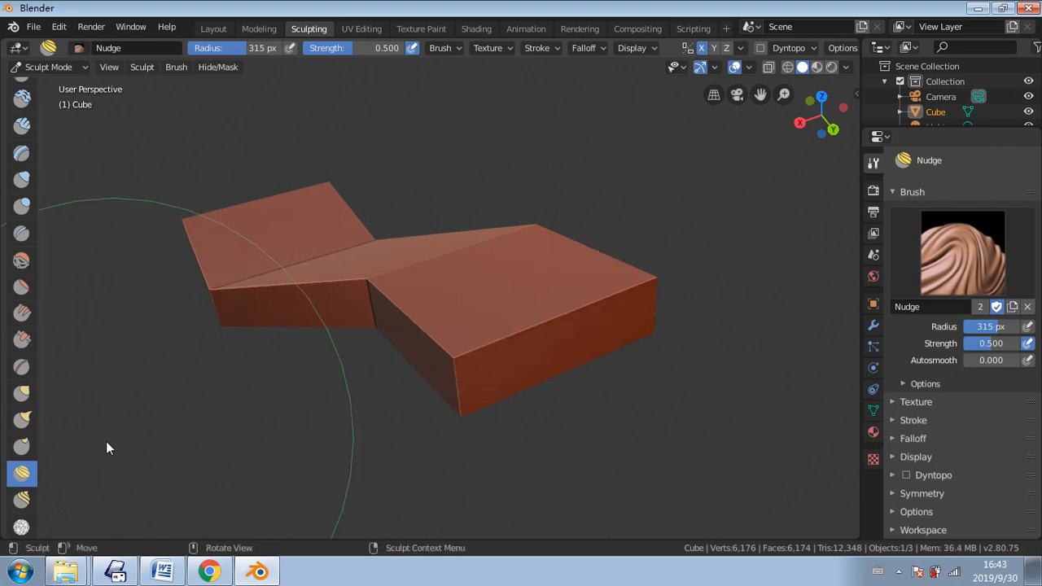
scroll(22, 497, up, 1)
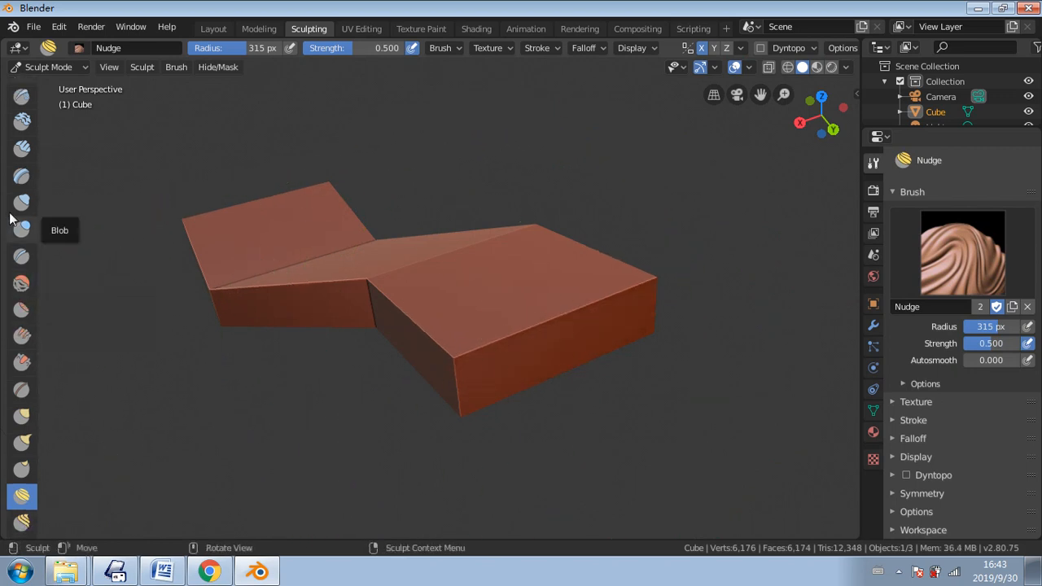
- Switch to the Modeling workspace, undo the slab's dense subdivision and leave the simple slab in Object Mode
click(256, 29)
scroll(447, 269, up, 3)
scroll(448, 269, up, 2)
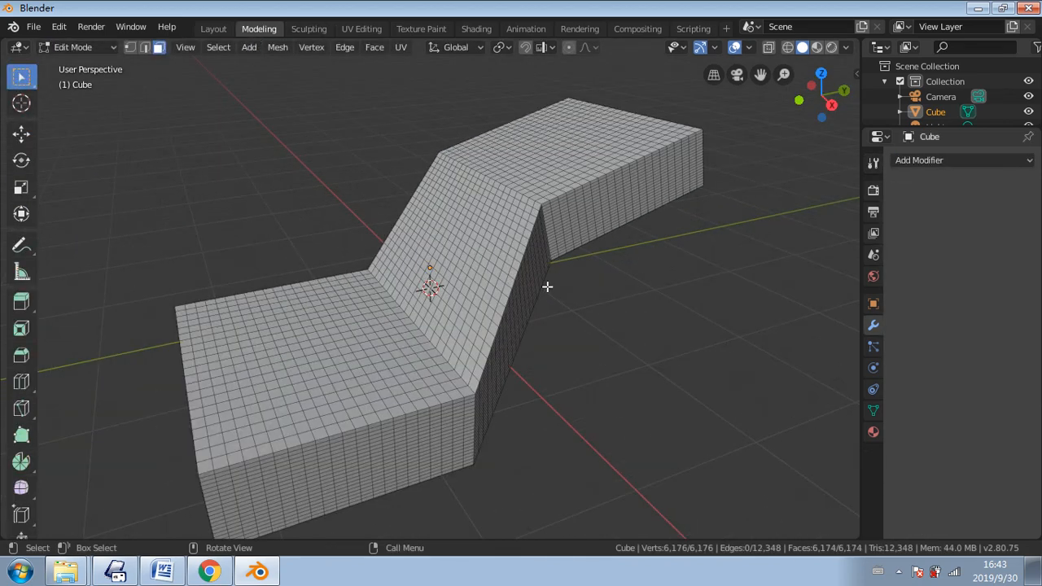
key(Tab)
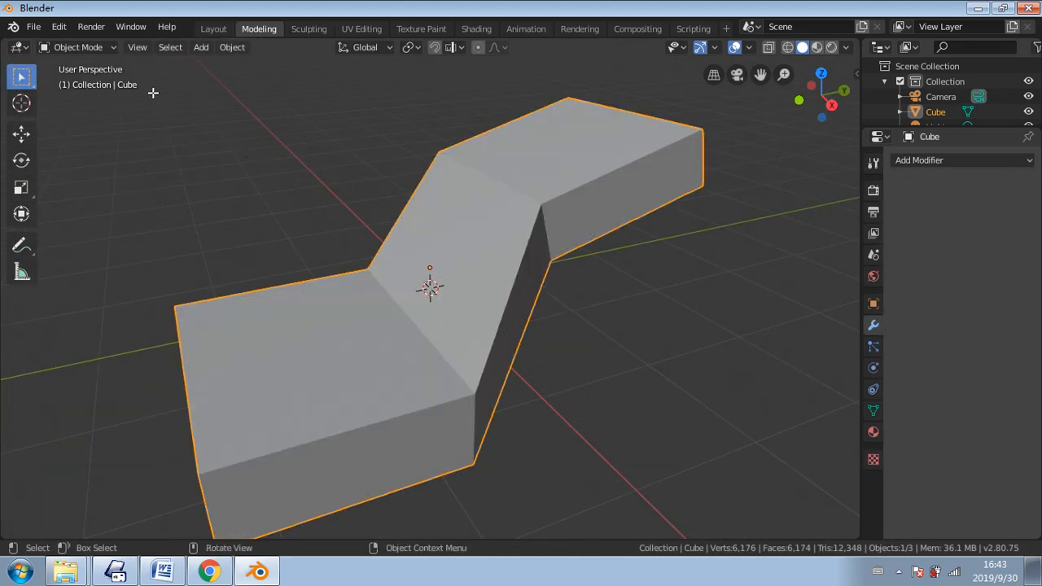
click(111, 49)
click(78, 82)
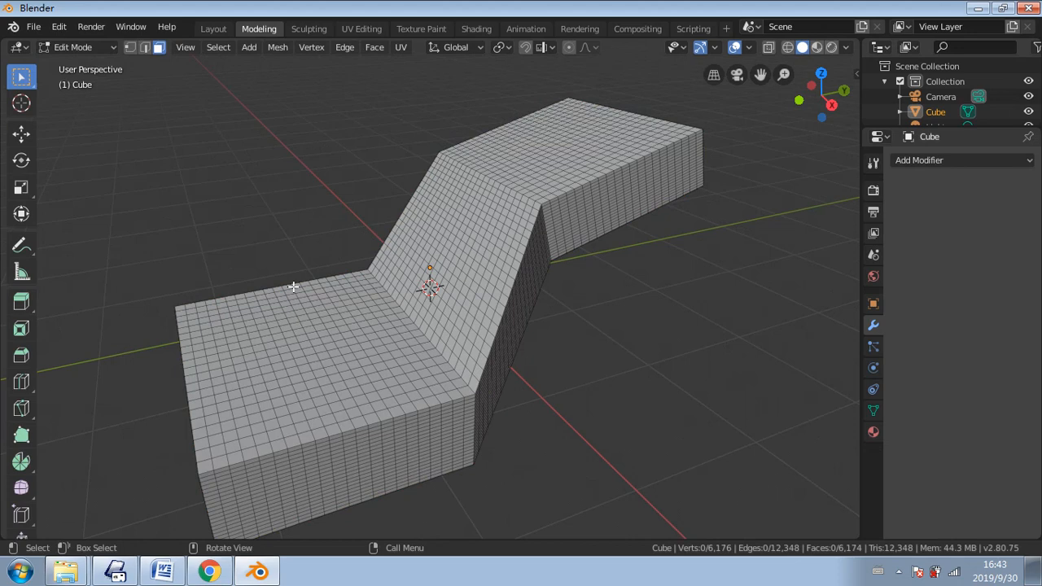
key(Tab)
key(Tab)
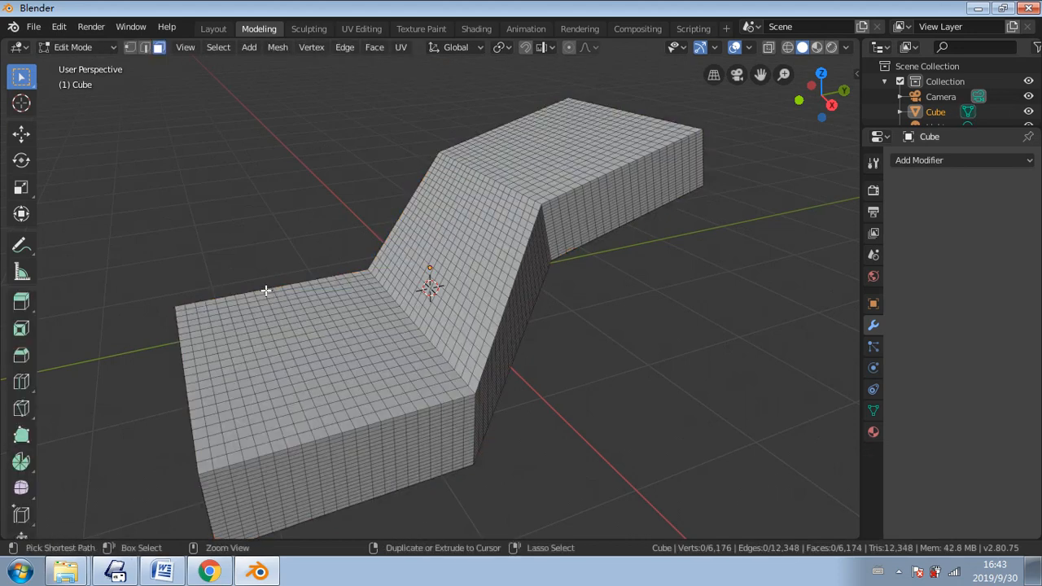
key(ctrl+z)
key(ctrl+z)
key(Tab)
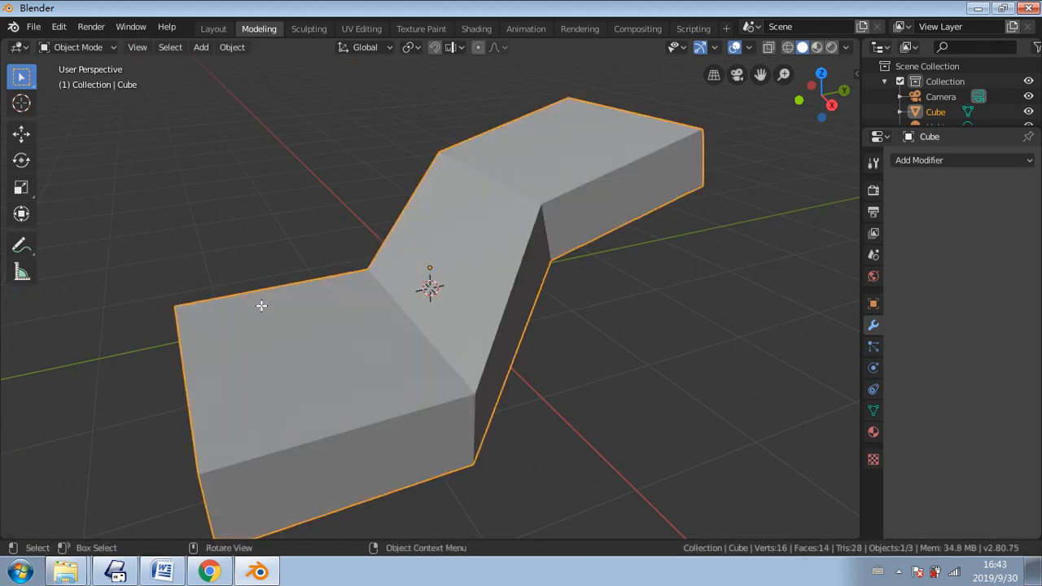
- Deselect the slab in Object Mode and open it again in Edit Mode
middle_drag(261, 302, 298, 237)
key(alt+a)
middle_drag(528, 296, 146, 137)
click(78, 47)
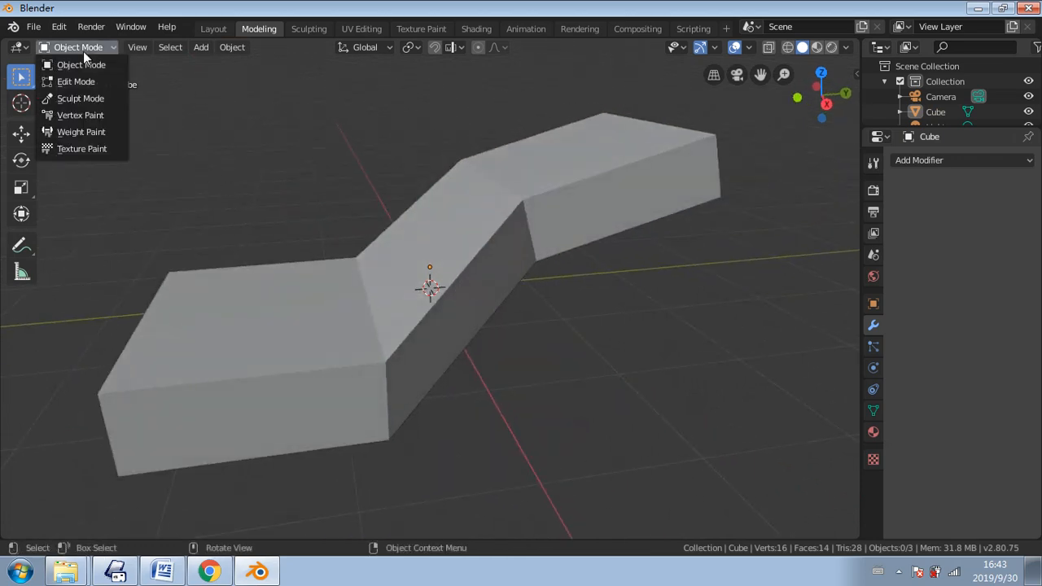
click(76, 82)
middle_drag(356, 261, 542, 248)
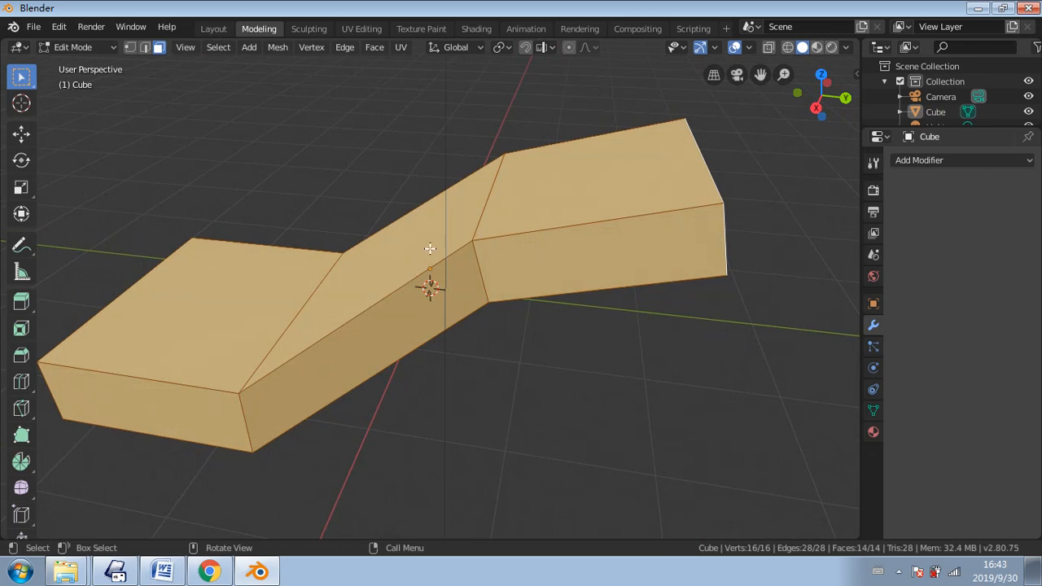
middle_drag(430, 249, 523, 239)
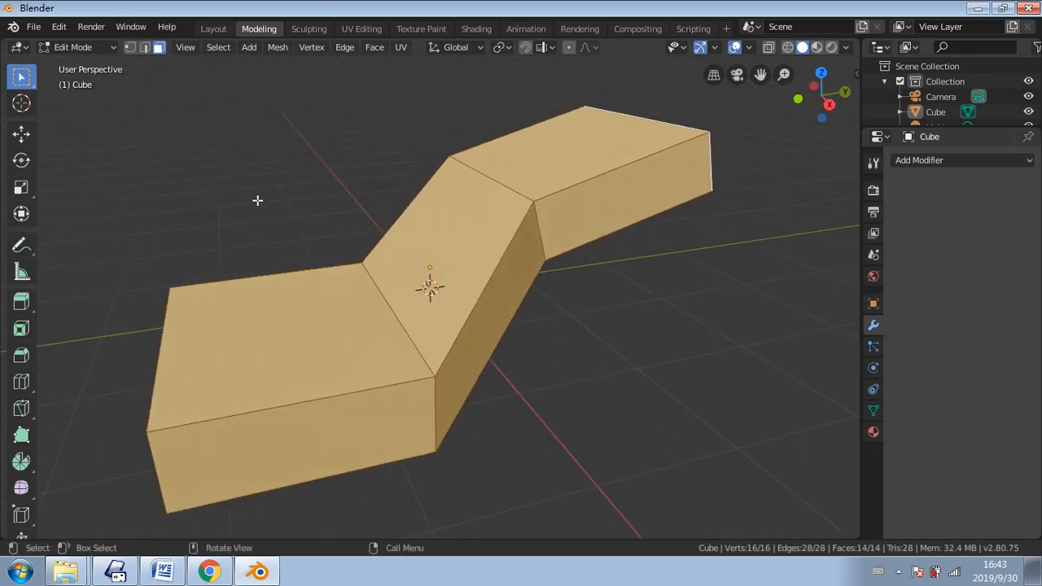
- Try beveling the entire slab with the Bevel tool and undo it
right_click(269, 297)
click(22, 355)
drag(258, 375, 258, 375)
drag(395, 421, 638, 458)
middle_drag(637, 459, 627, 401)
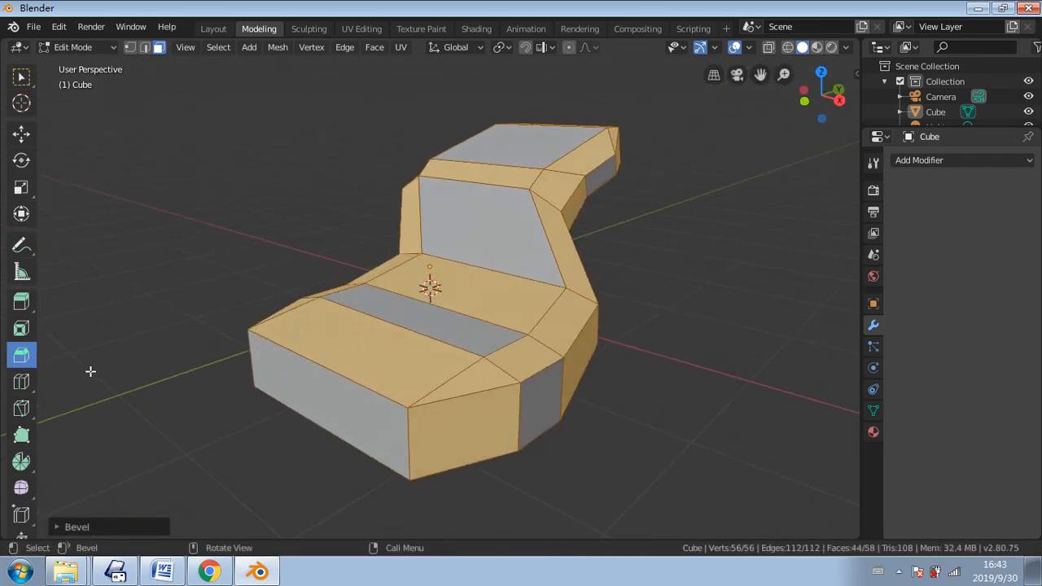
key(ctrl+z)
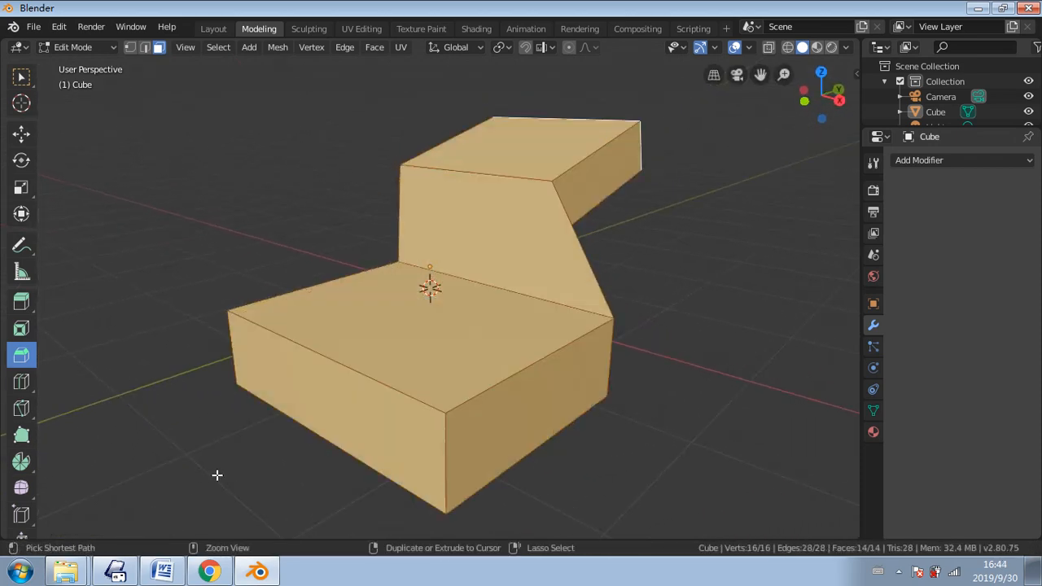
- Bevel all edges of the slab with an offset width of about 0.18 m
key(ctrl+b)
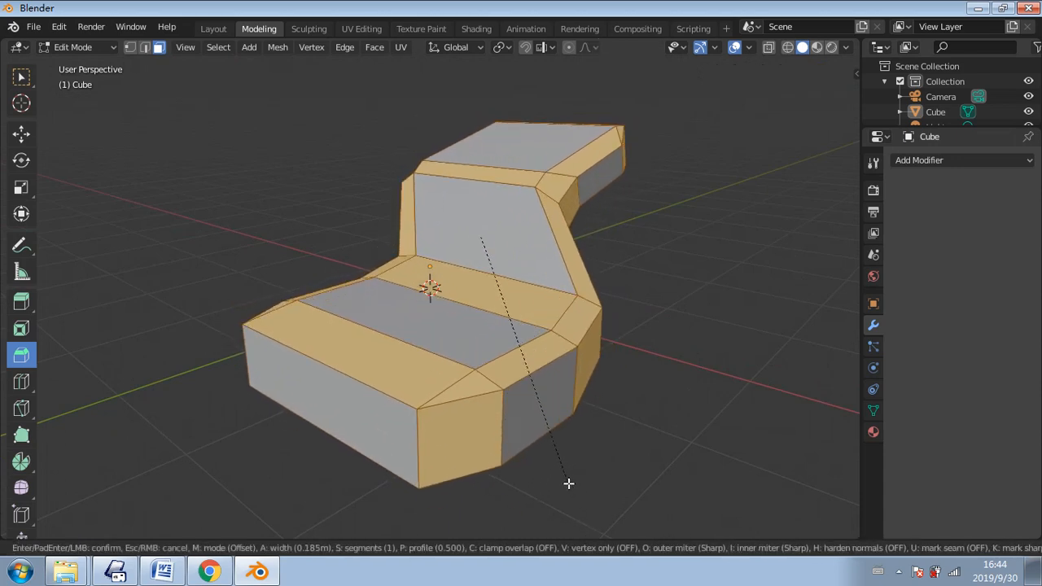
click(605, 442)
middle_drag(605, 442, 255, 400)
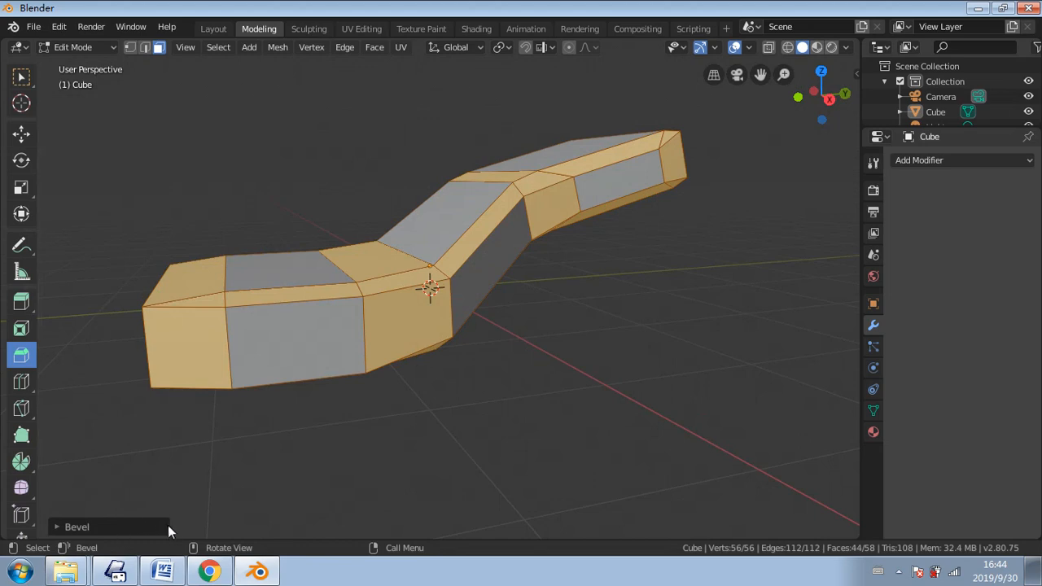
- Try rounding the bevel with 7 segments and undo the whole bevel
click(73, 528)
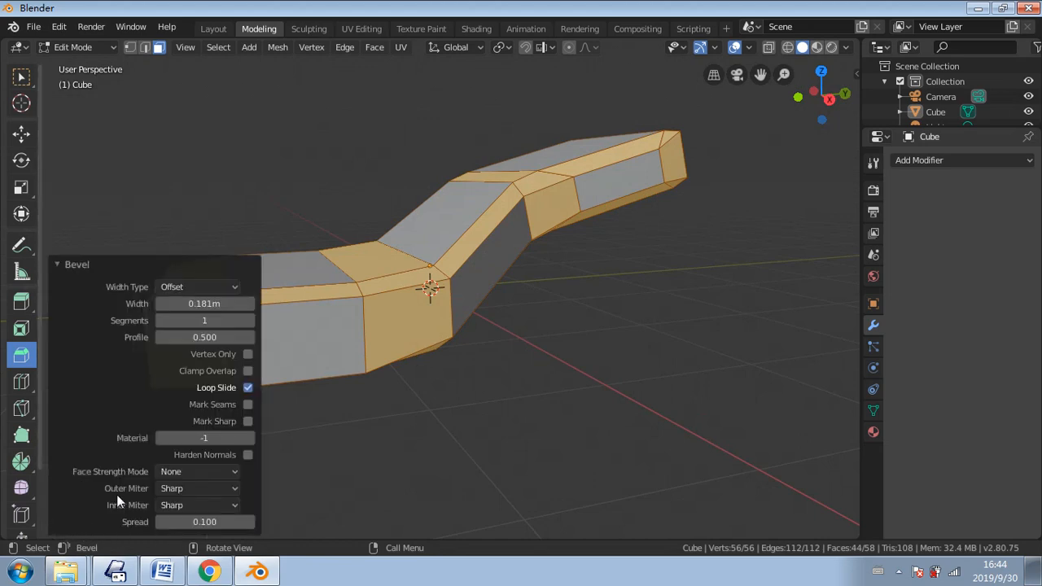
click(250, 321)
click(251, 321)
click(250, 320)
click(251, 321)
click(251, 321)
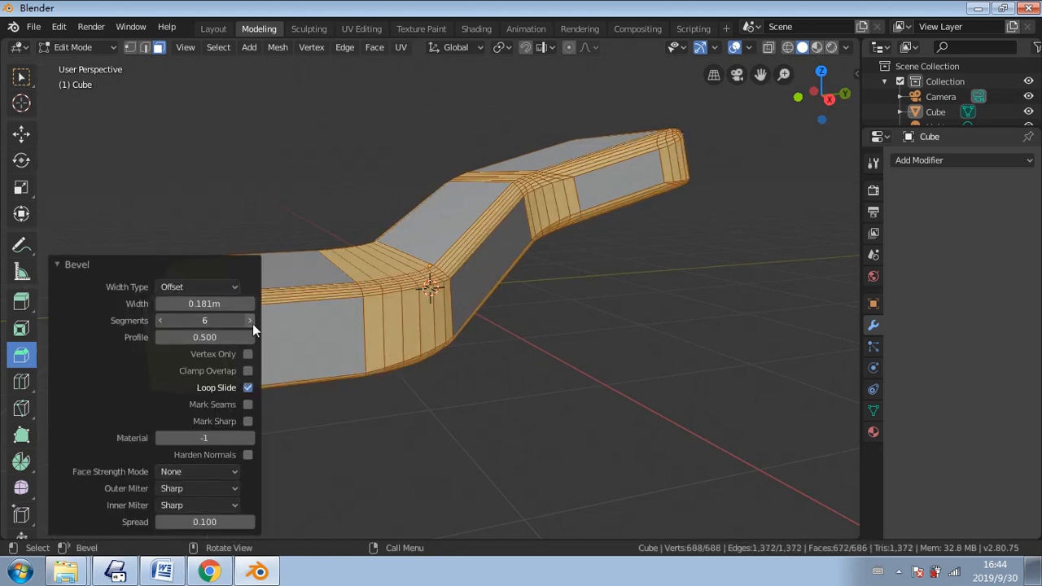
click(251, 321)
mouse_move(570, 375)
middle_down()
mouse_move(700, 372)
mouse_move(555, 375)
middle_up()
middle_drag(526, 378, 519, 389)
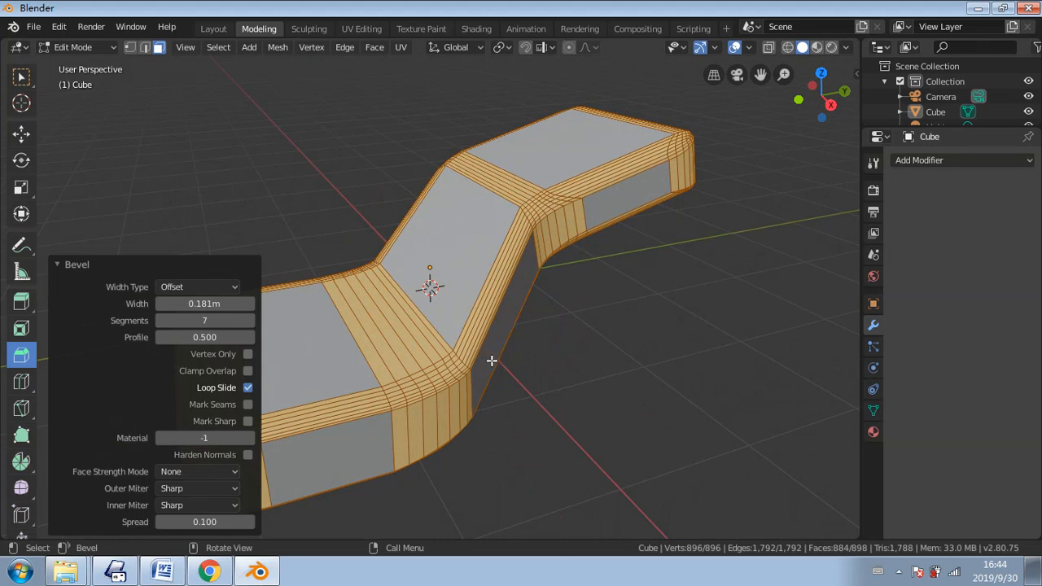
middle_drag(495, 364, 675, 355)
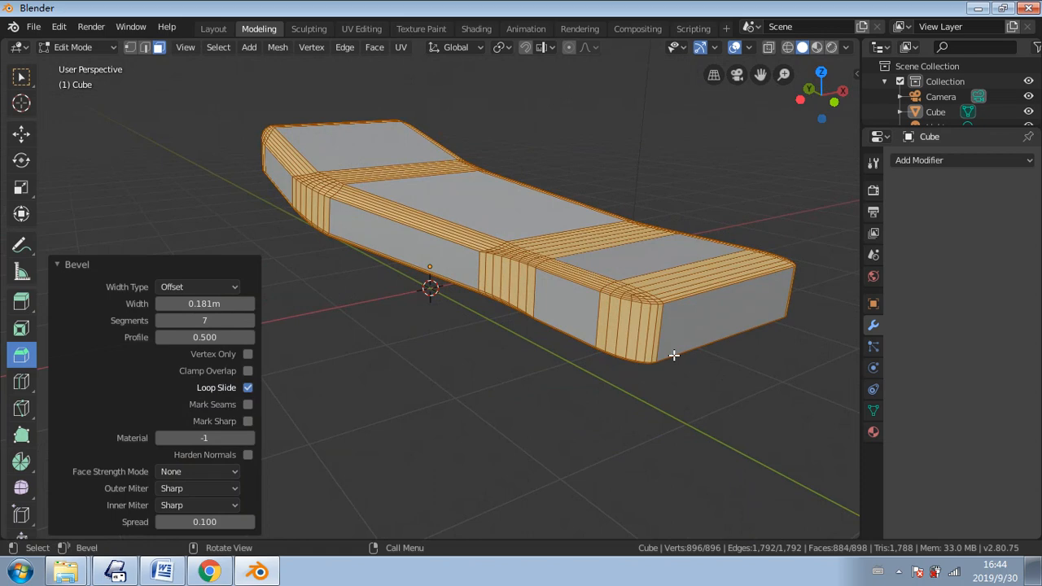
key(ctrl)
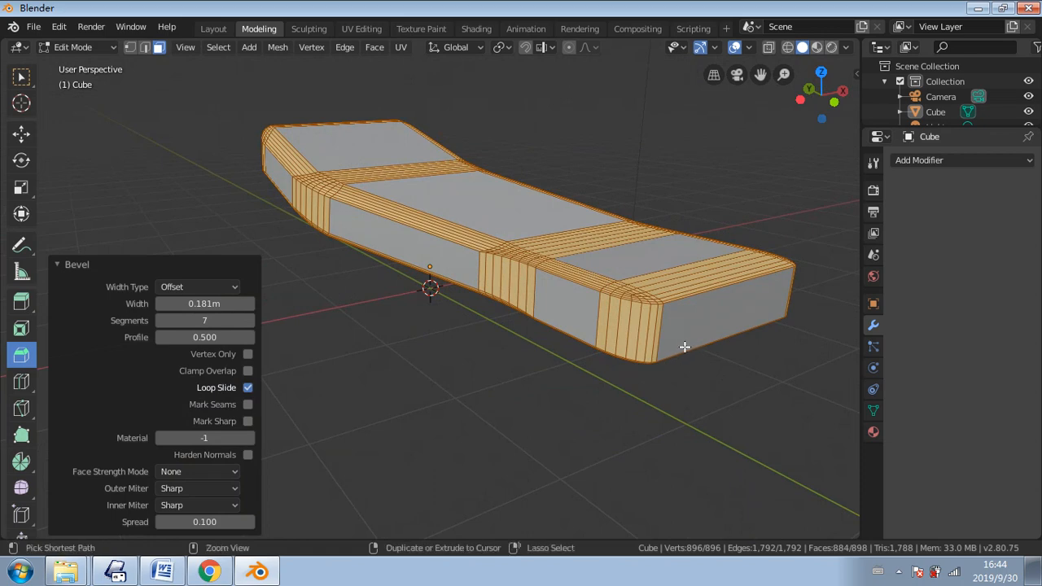
key(ctrl+z)
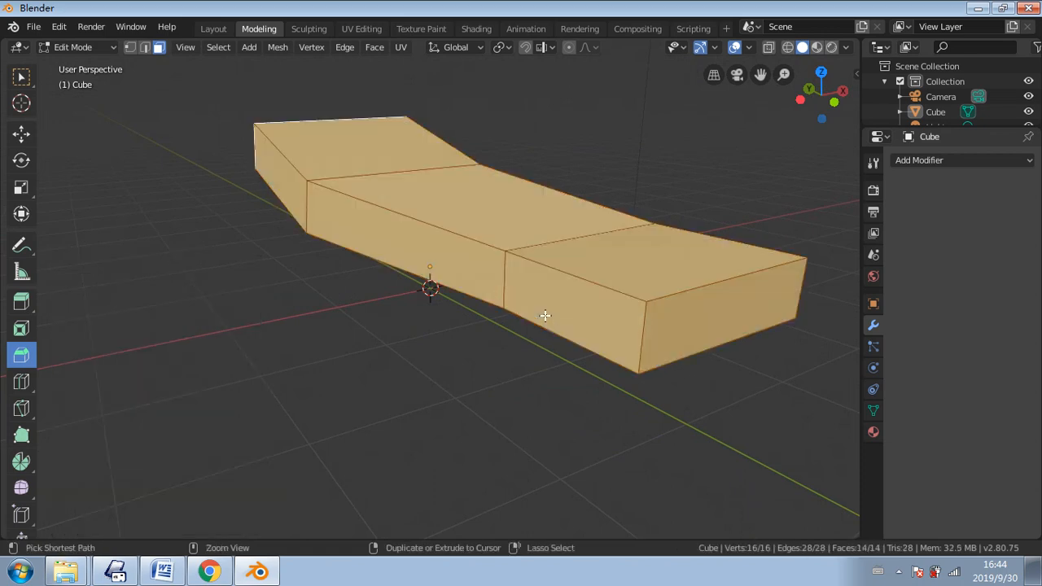
- Clear the selection and add one loop cut across the middle of each of the slab's three sections
middle_drag(699, 179, 456, 242)
key(alt+a)
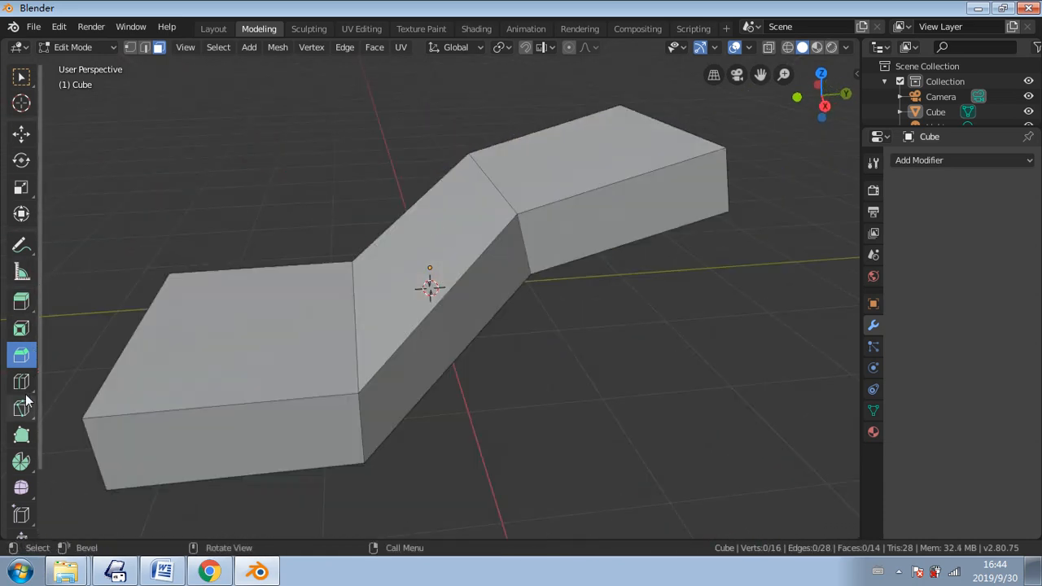
click(22, 382)
click(417, 294)
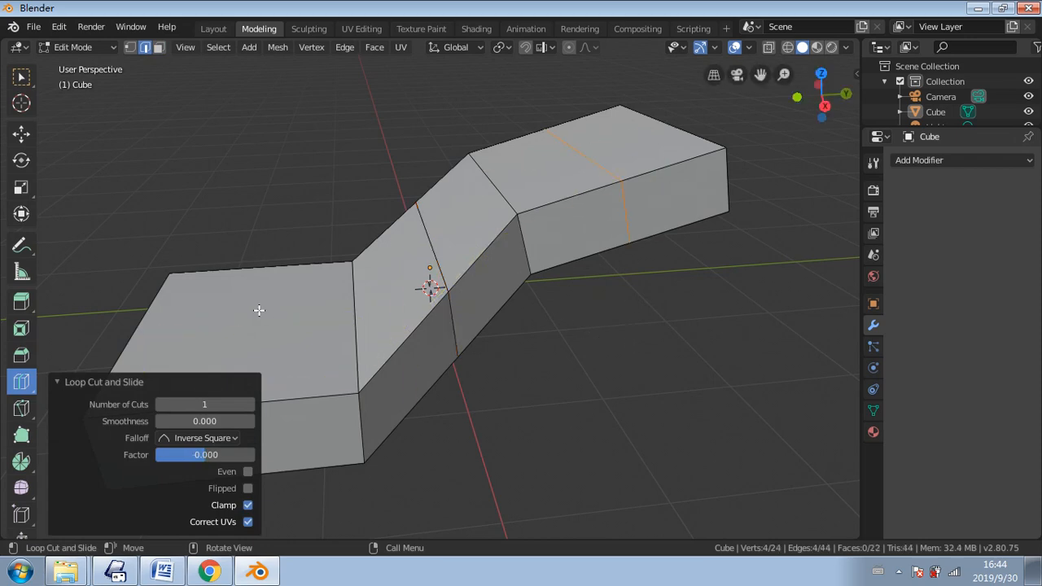
click(267, 325)
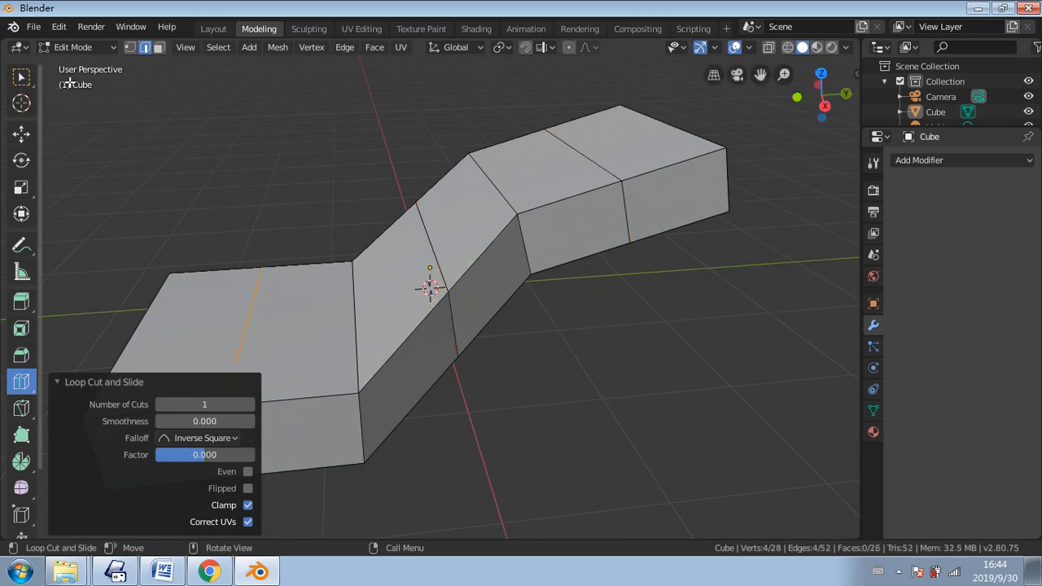
- Select both side edges of the middle section's new loop and move them 0.332 m along X
scroll(224, 164, down, 2)
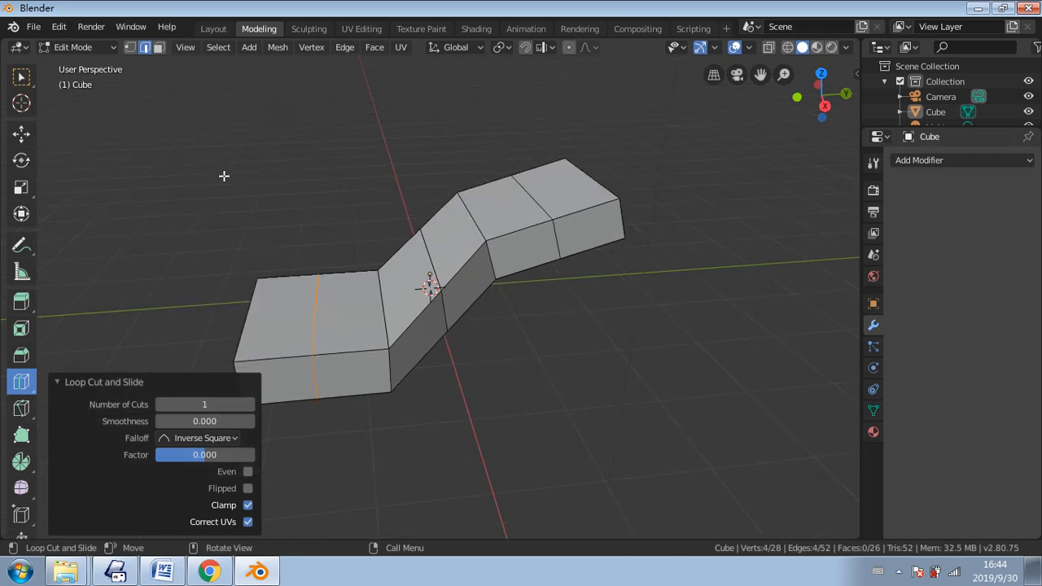
mouse_move(220, 188)
middle_down()
mouse_move(249, 203)
mouse_move(212, 191)
middle_up()
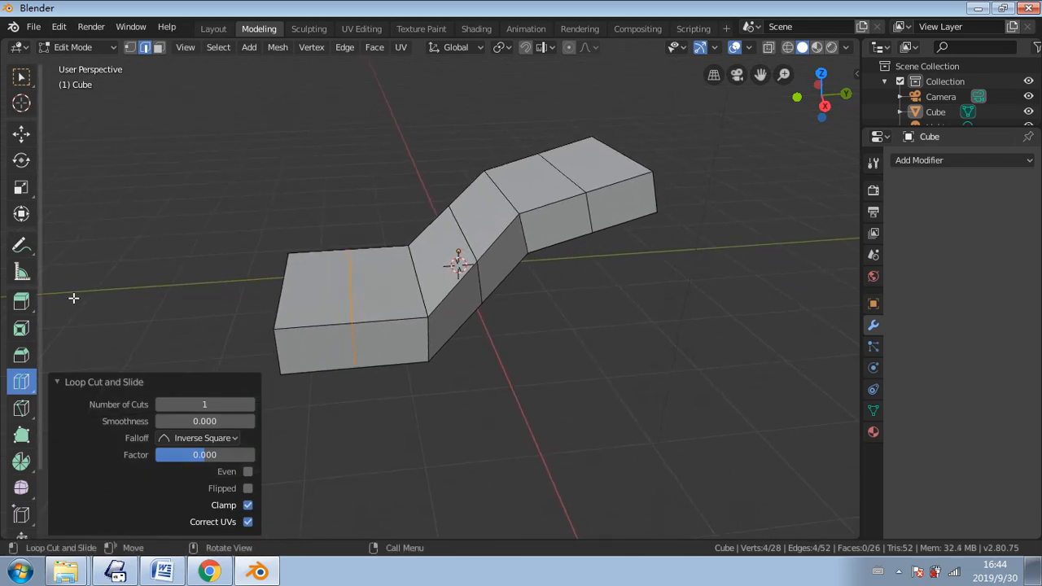
middle_drag(61, 167, 177, 166)
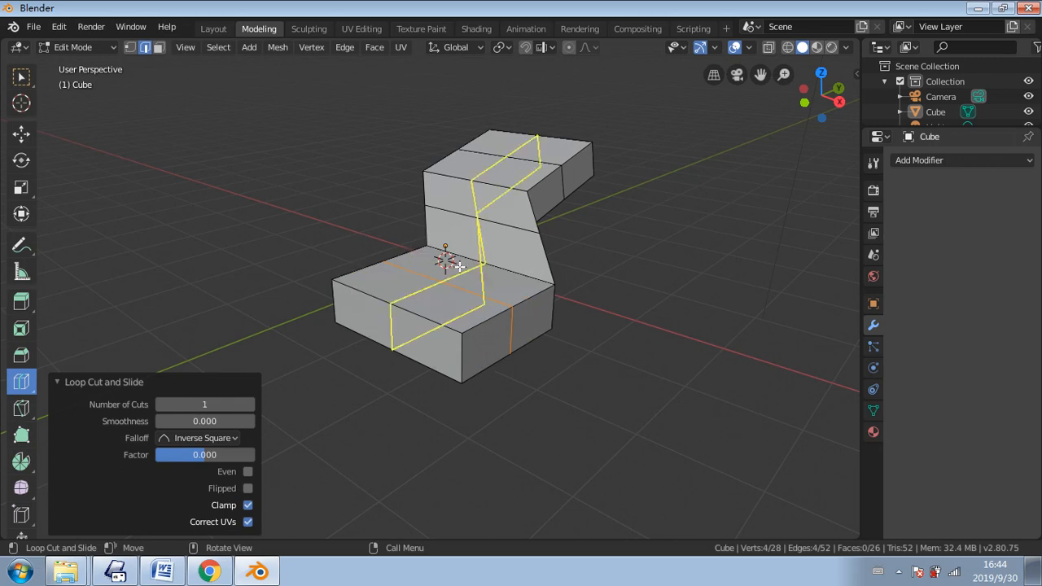
middle_drag(568, 268, 521, 263)
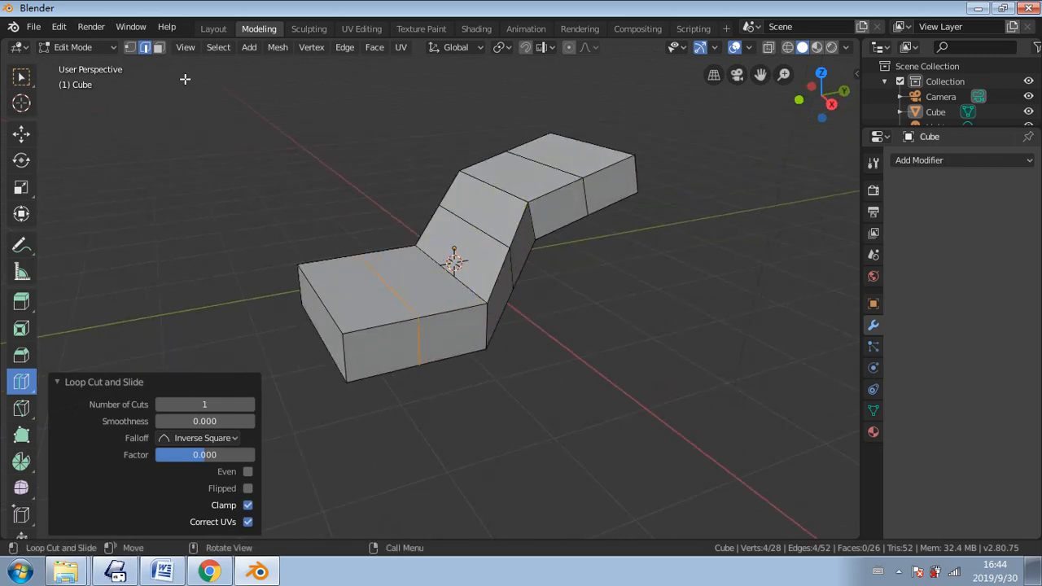
key(w)
click(514, 272)
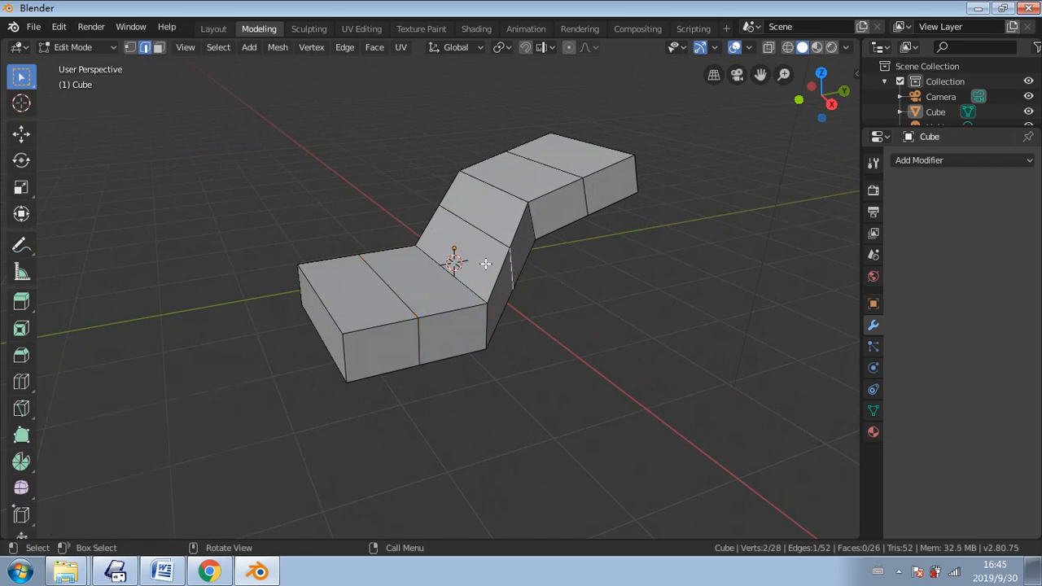
middle_drag(514, 272, 573, 279)
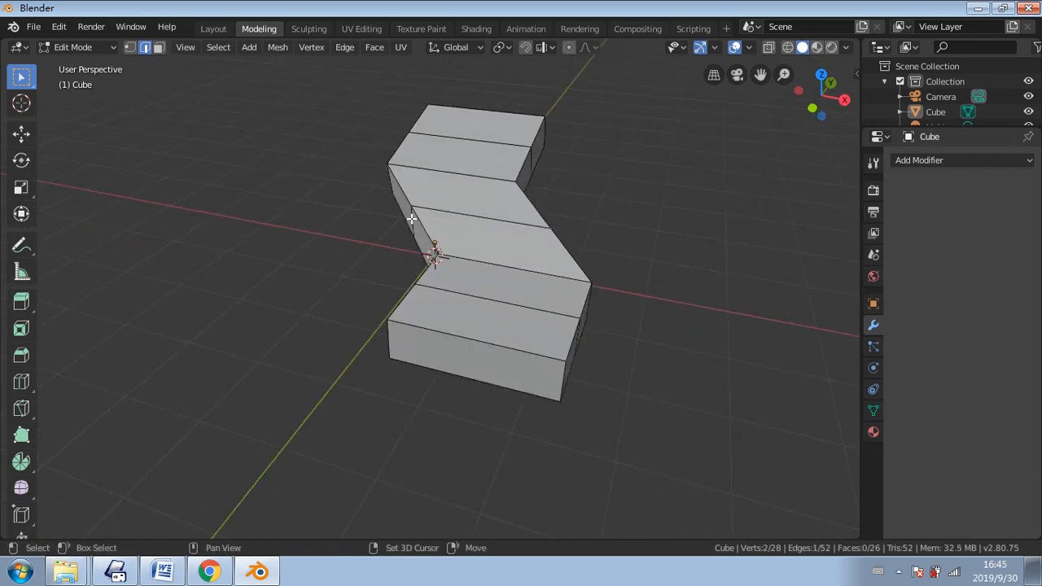
click(21, 133)
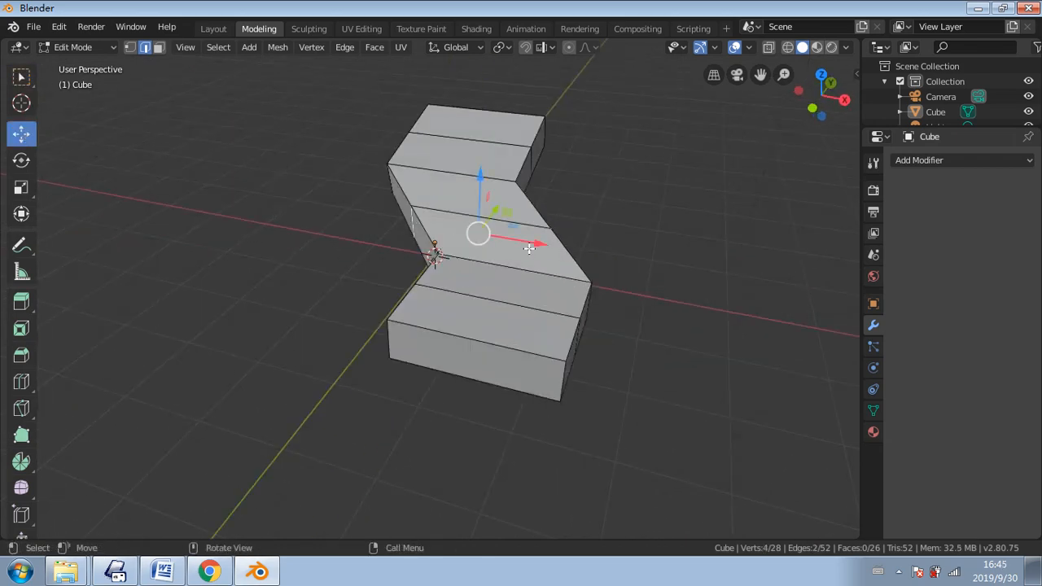
drag(530, 248, 560, 254)
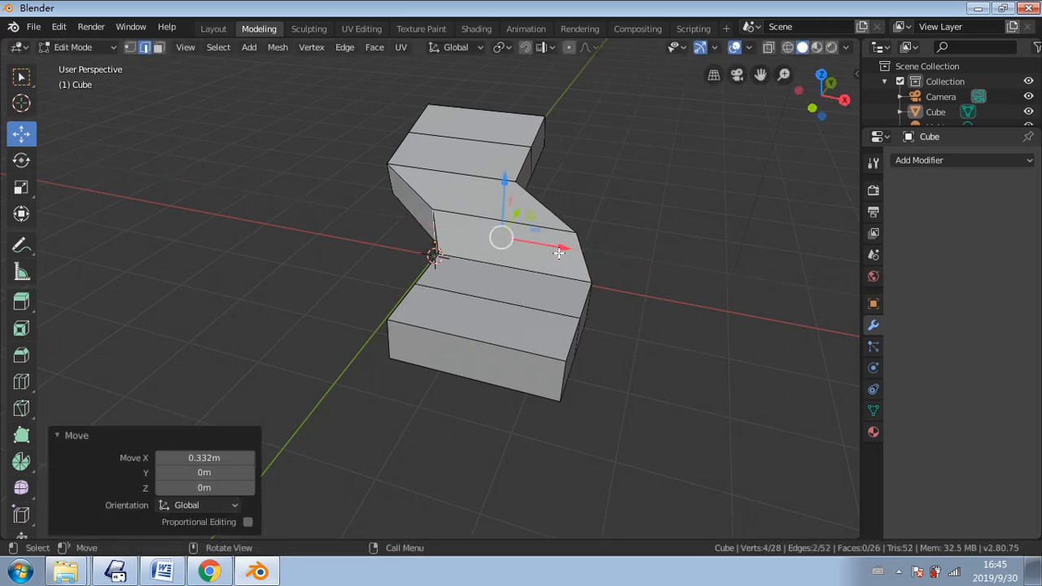
- Select both side edges of the new loop in the +Y end section and move them about -0.6 m along X
middle_drag(560, 254, 578, 266)
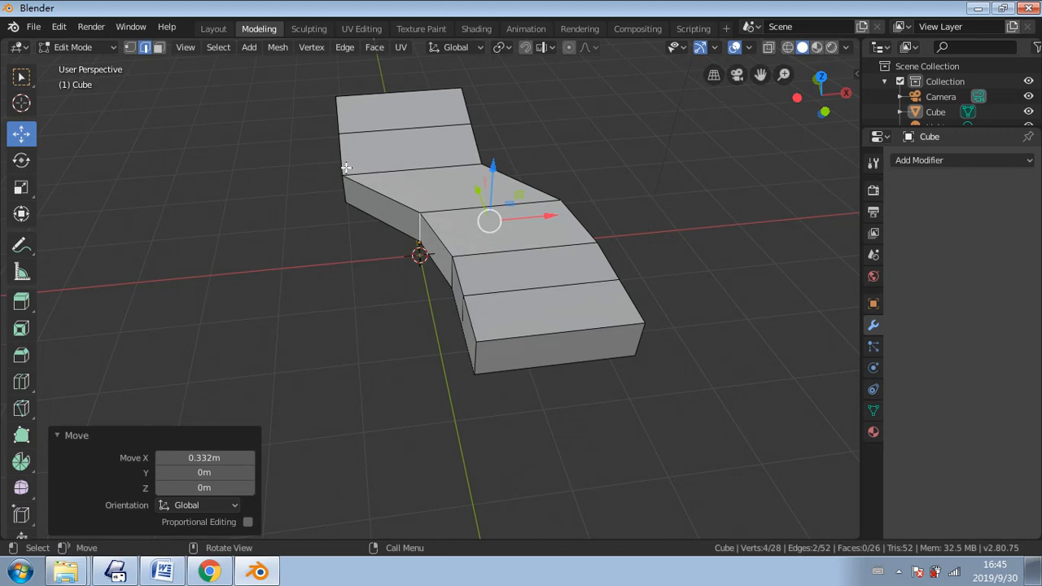
middle_drag(347, 167, 323, 214)
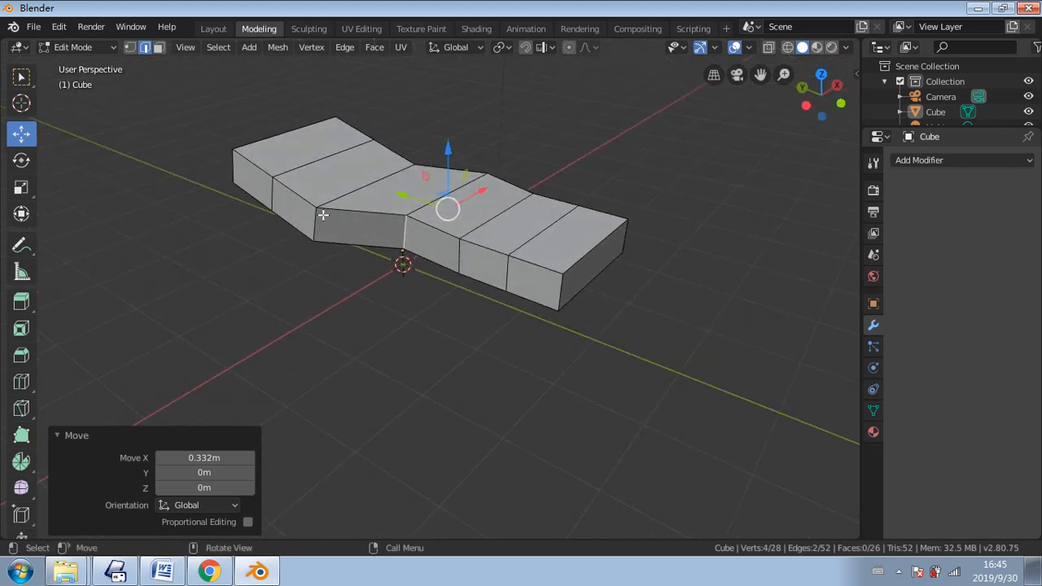
click(270, 195)
middle_drag(270, 193, 497, 166)
shift+click(573, 179)
middle_drag(573, 178, 539, 153)
key(g)
key(x)
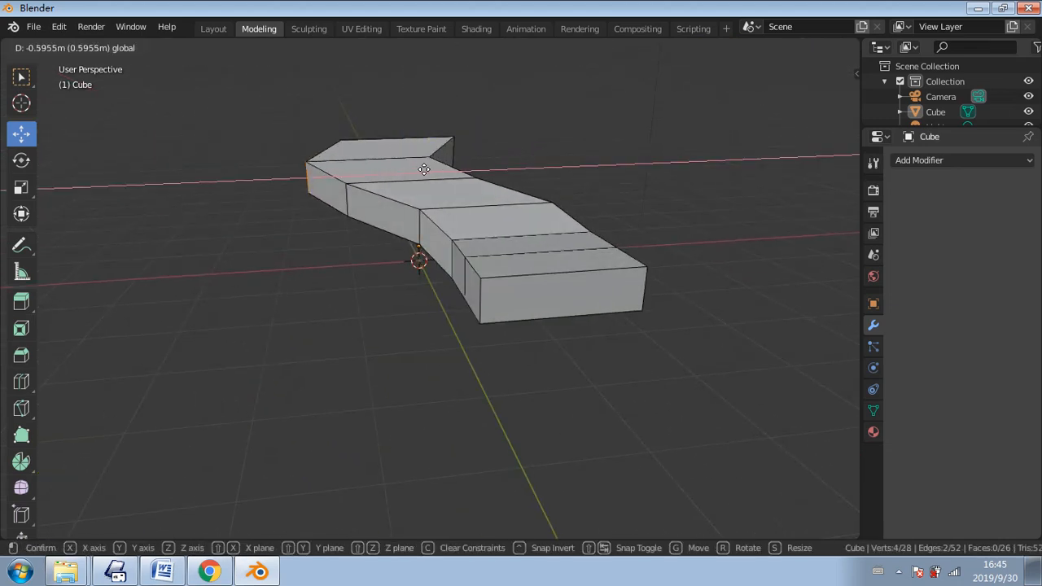
click(429, 170)
- Select both vertical edges at the slab's free +Y end and move them -1.31 m along X
middle_drag(429, 169, 408, 187)
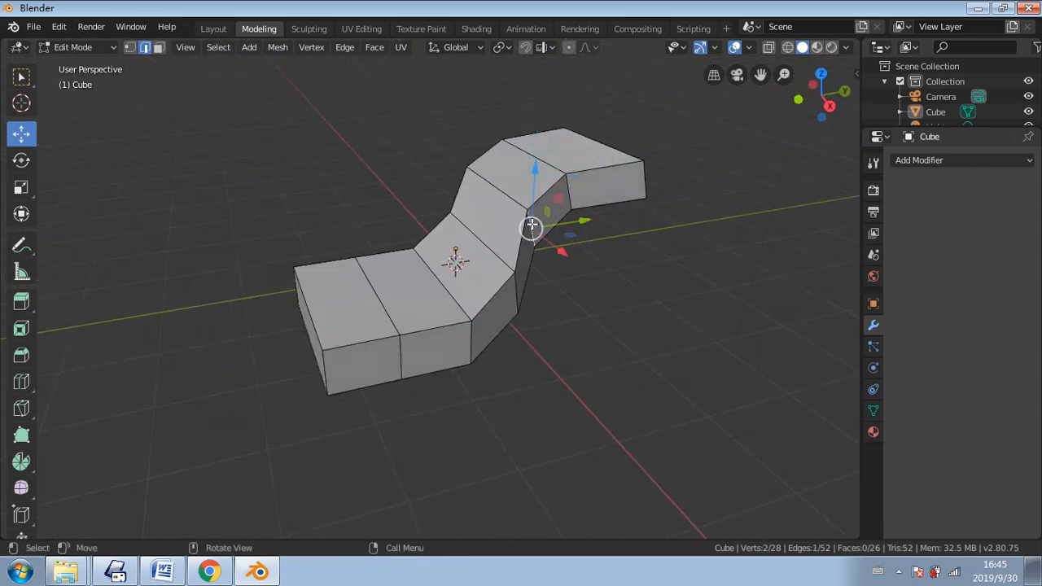
middle_drag(531, 225, 616, 221)
mouse_move(495, 186)
mouse_down()
mouse_move(509, 199)
mouse_move(498, 193)
mouse_up()
middle_drag(498, 193, 396, 197)
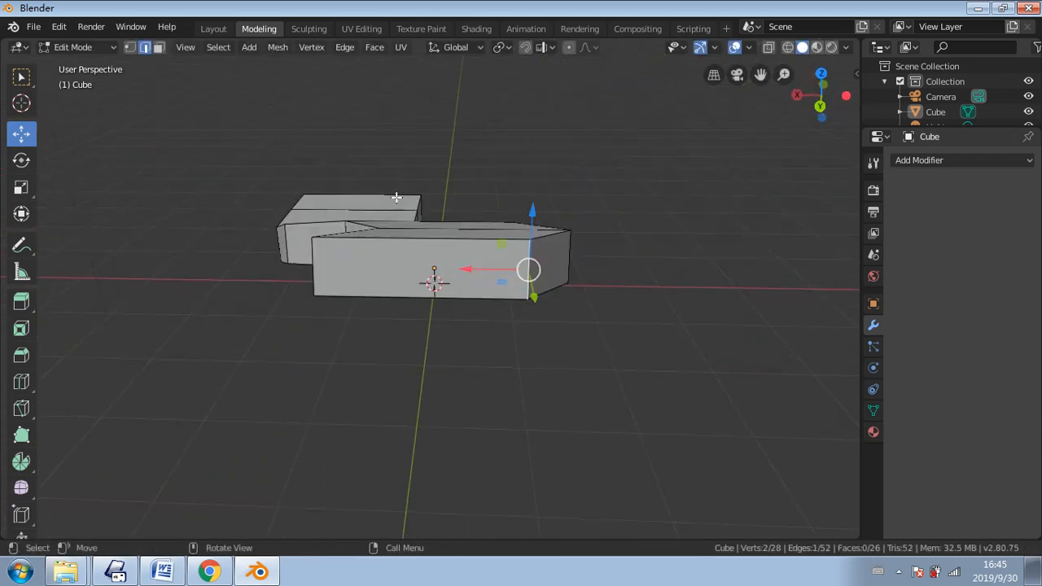
drag(420, 269, 511, 275)
middle_drag(511, 276, 220, 307)
middle_drag(223, 215, 185, 200)
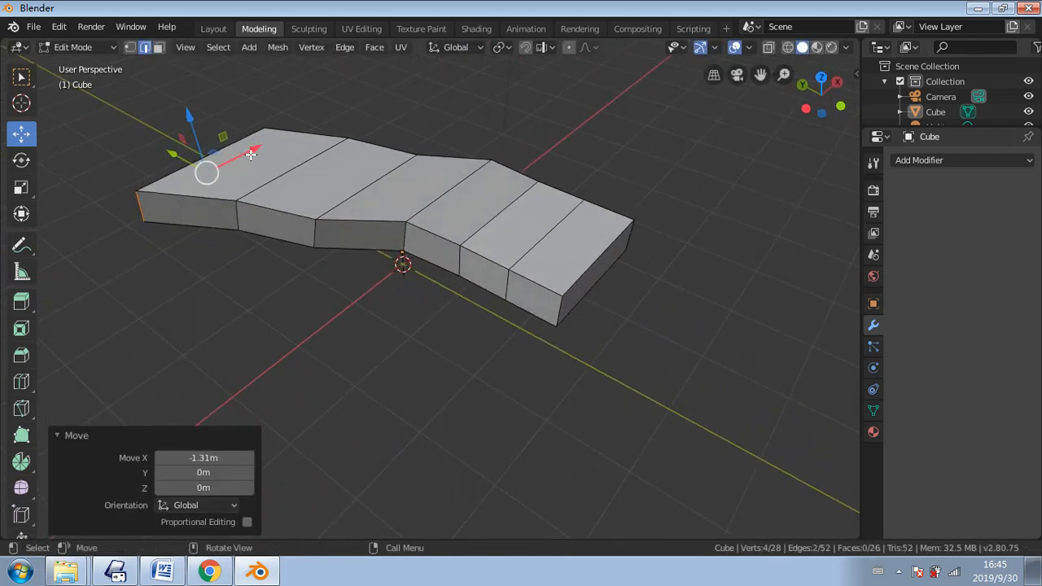
- Shift both vertical edges at the slab's free +Y end a further -0.127 m along X
drag(250, 155, 243, 161)
middle_drag(243, 160, 278, 195)
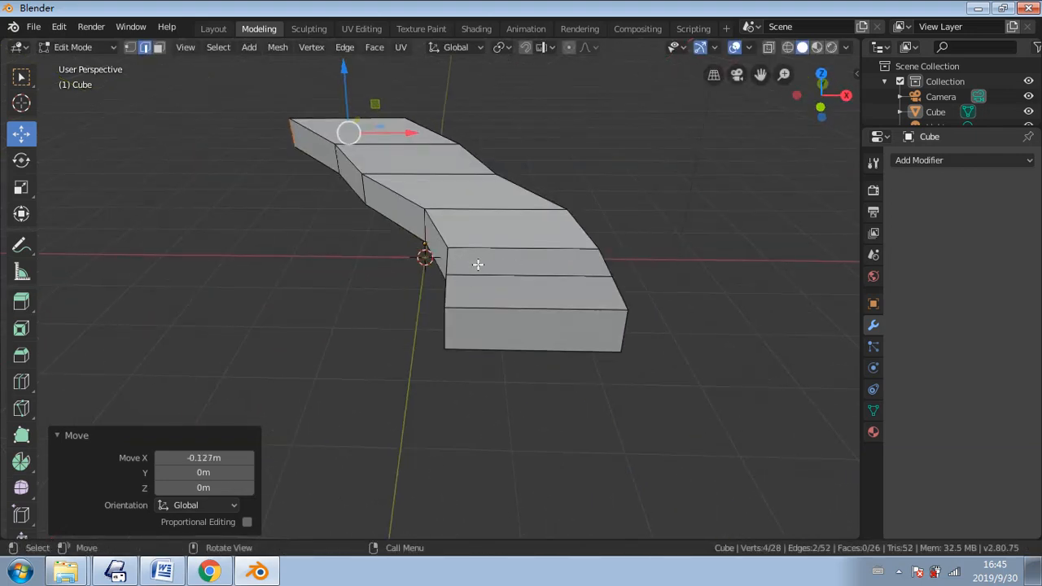
middle_drag(513, 206, 482, 242)
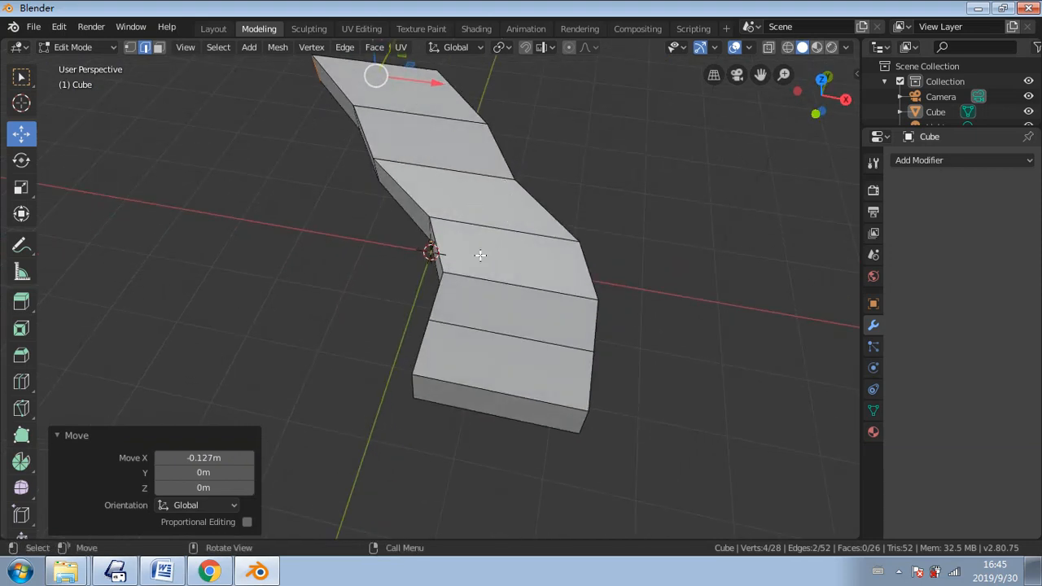
- Select both side edges of the middle section's central loop and move them slightly in the negative X direction
click(428, 231)
middle_drag(546, 228, 474, 195)
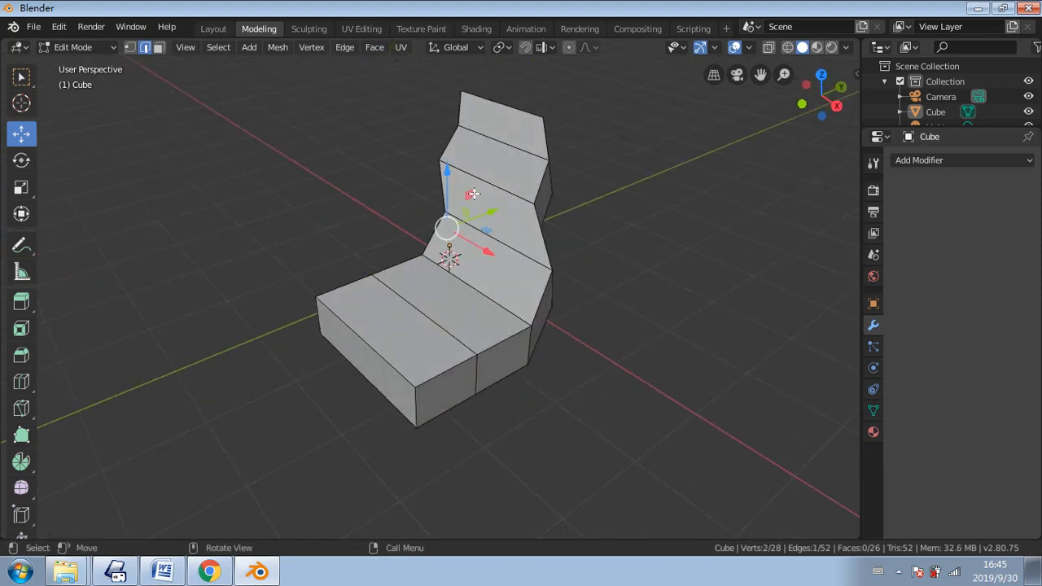
shift+click(553, 287)
drag(525, 281, 508, 274)
middle_drag(508, 273, 615, 248)
- Select both side edges of the loop between the middle and -Y end sections and move them 0.392 m along X
shift+click(461, 258)
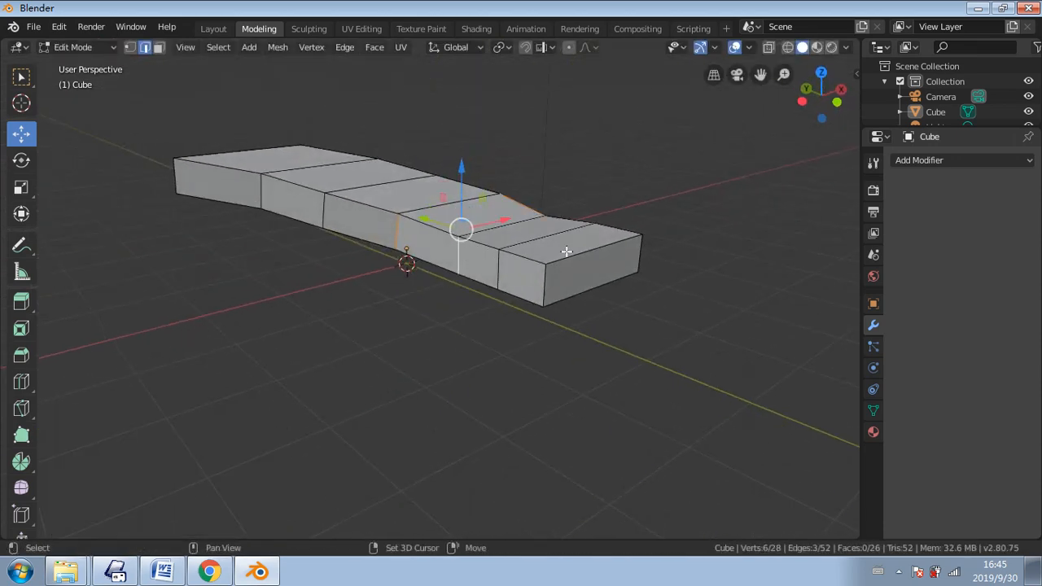
middle_drag(702, 256, 478, 295)
click(619, 294)
click(593, 295)
click(410, 236)
drag(565, 242, 551, 237)
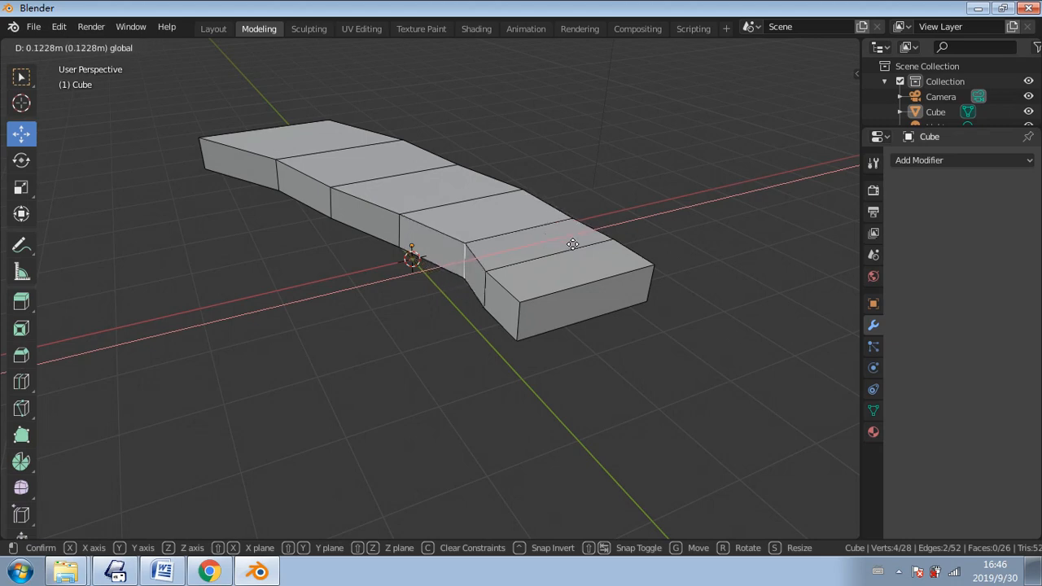
drag(586, 245, 586, 242)
middle_drag(586, 242, 574, 266)
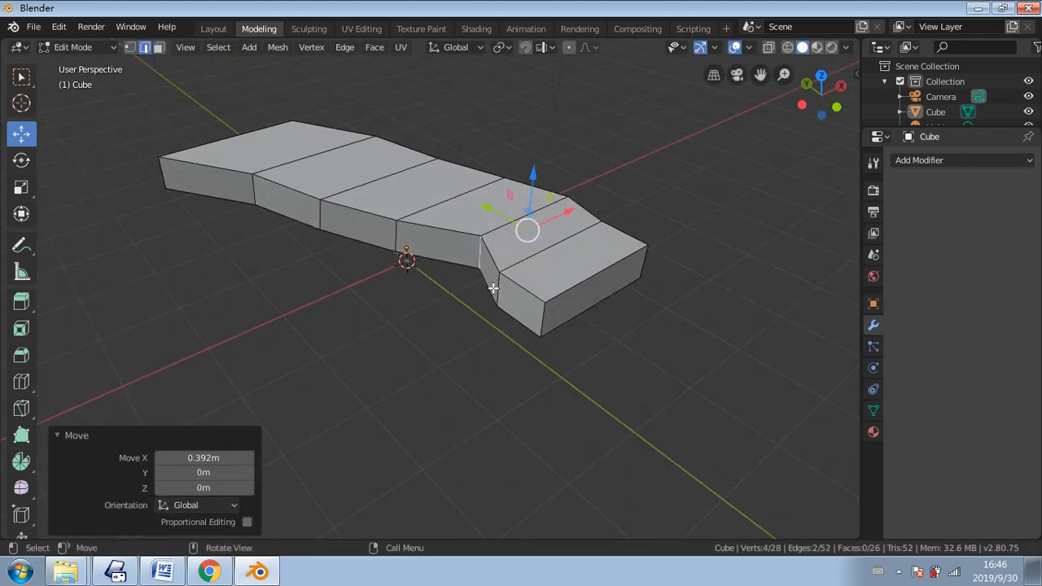
- Move both side edges of the loop inside the -Y end section 0.496 m along X
middle_drag(494, 287, 516, 302)
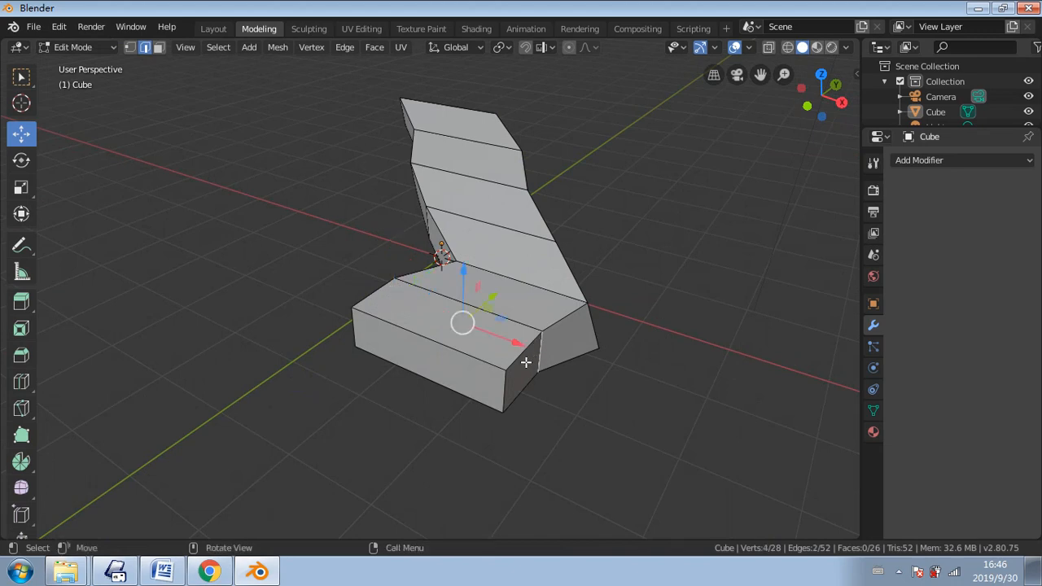
drag(504, 343, 598, 359)
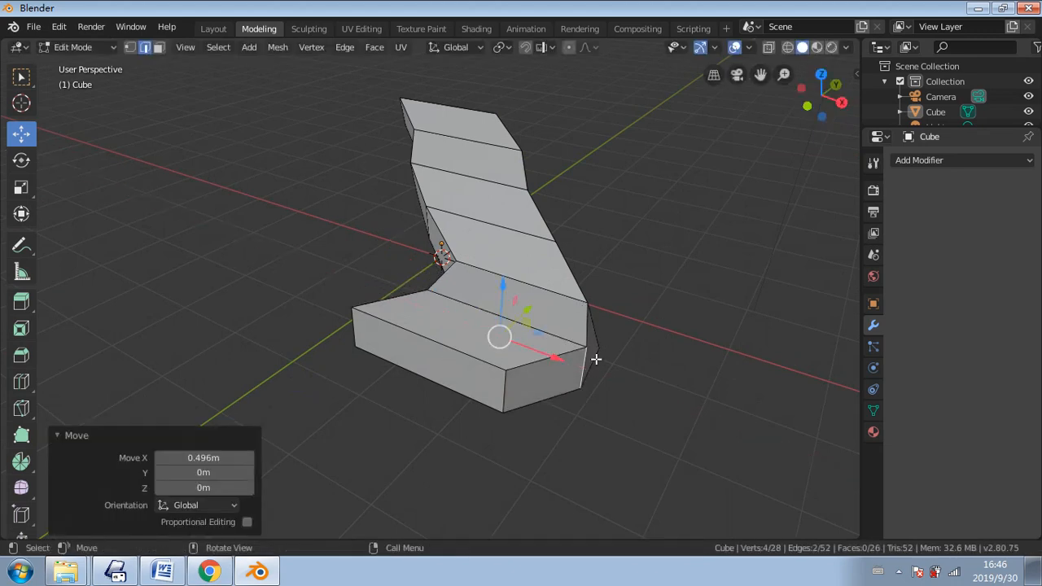
middle_drag(598, 358, 438, 382)
- Try to move both vertical edges at the slab's free -Y end about 0.99 m along X
click(246, 265)
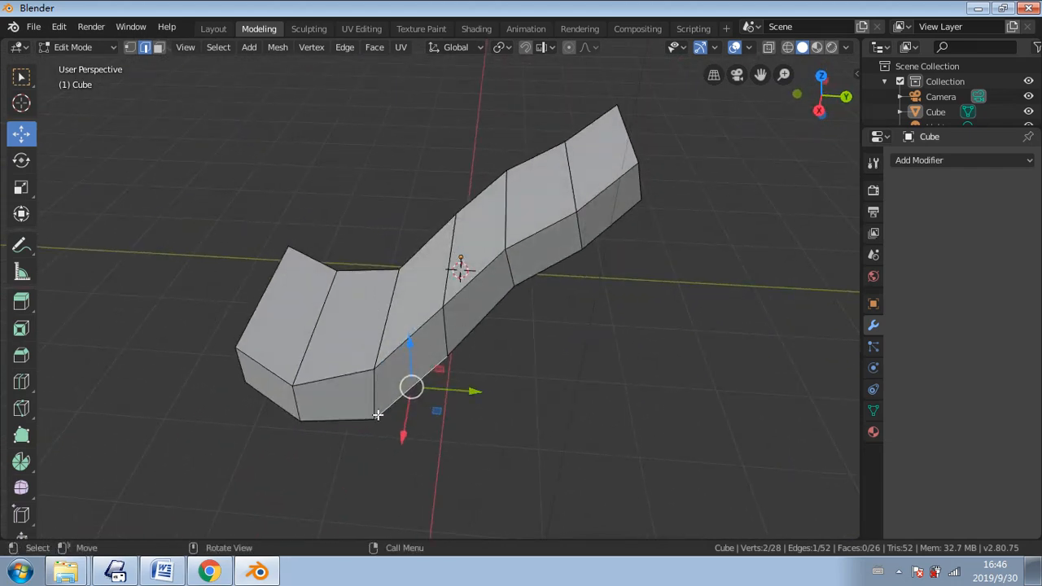
middle_drag(377, 415, 565, 291)
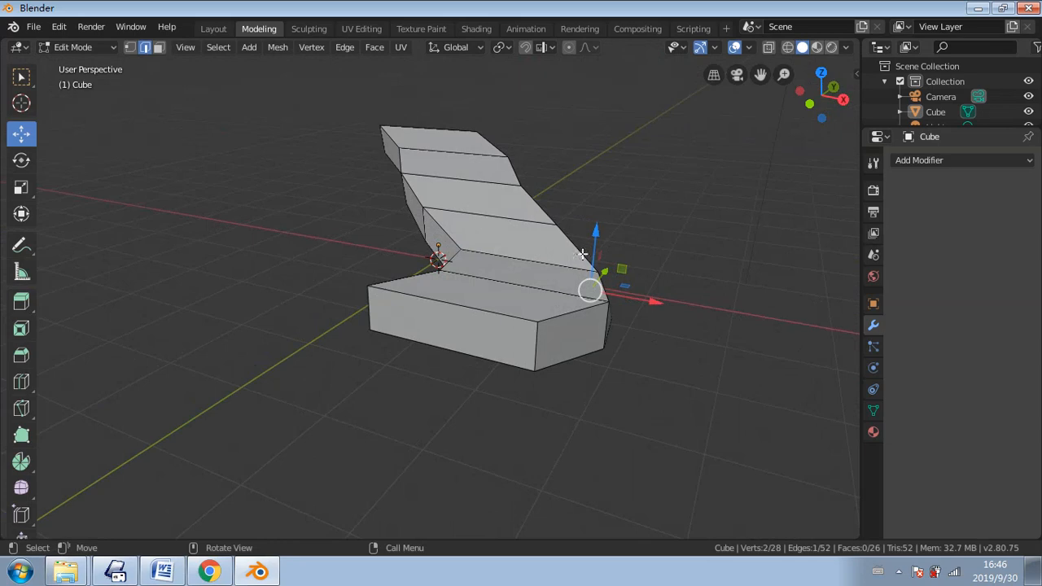
middle_drag(582, 254, 574, 391)
click(617, 357)
click(596, 395)
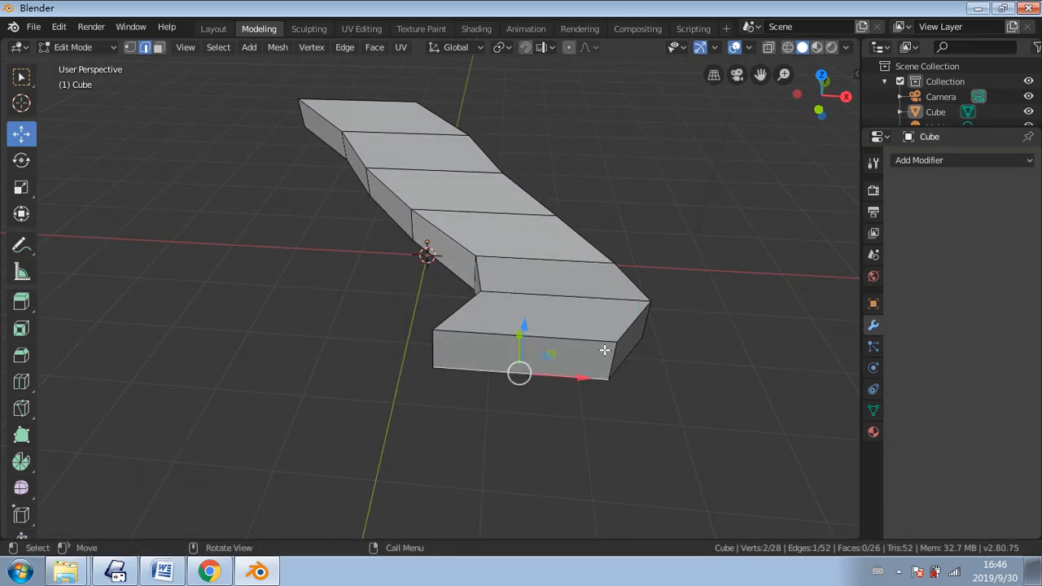
click(615, 356)
shift+click(434, 348)
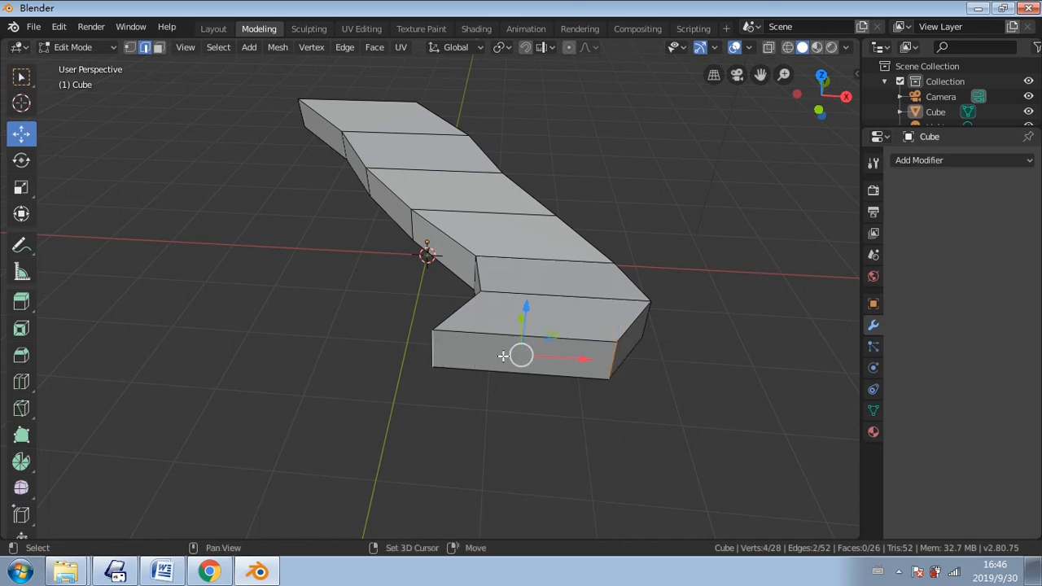
key(g)
key(x)
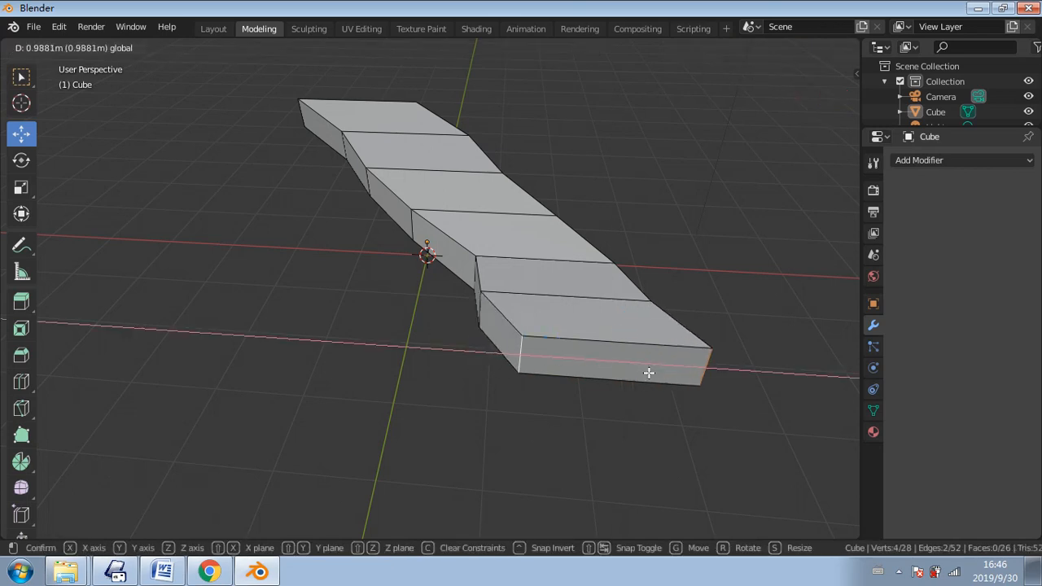
click(647, 372)
middle_drag(319, 324, 465, 340)
ctrl+click(465, 340)
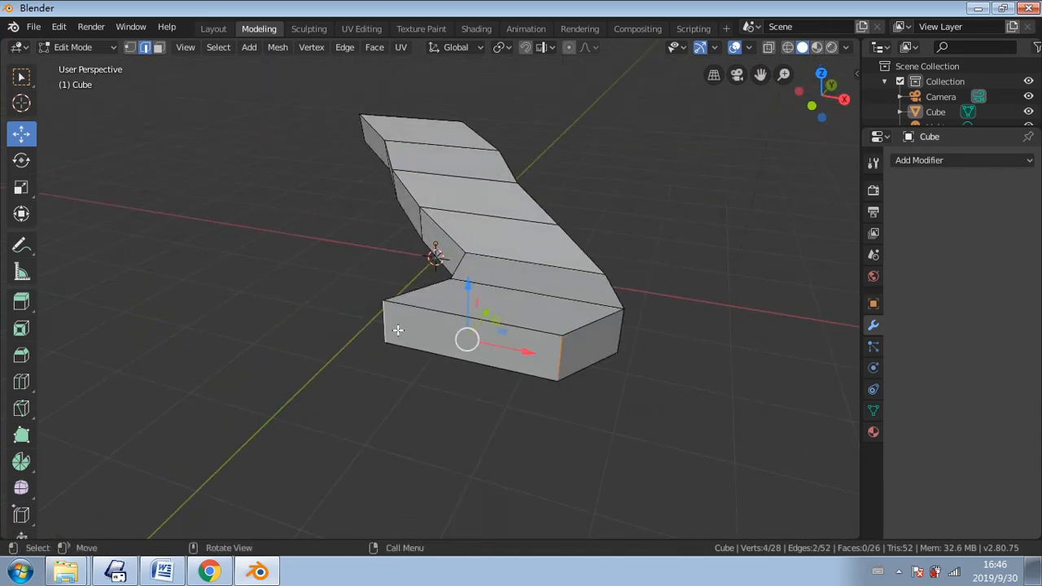
middle_drag(399, 328, 228, 127)
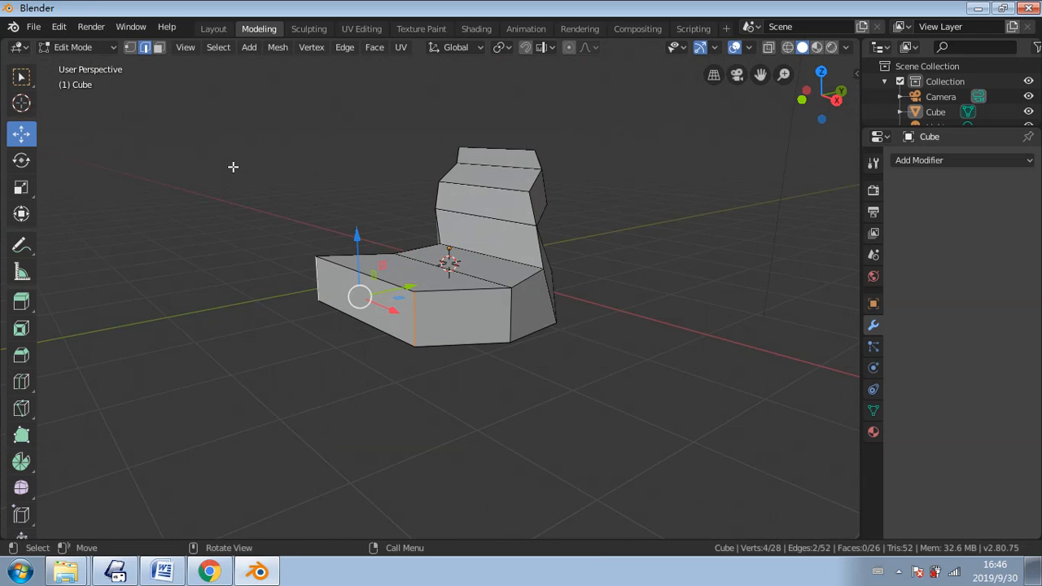
- Select the whole mesh and subdivide it with 10 cuts
key(a)
right_click(477, 231)
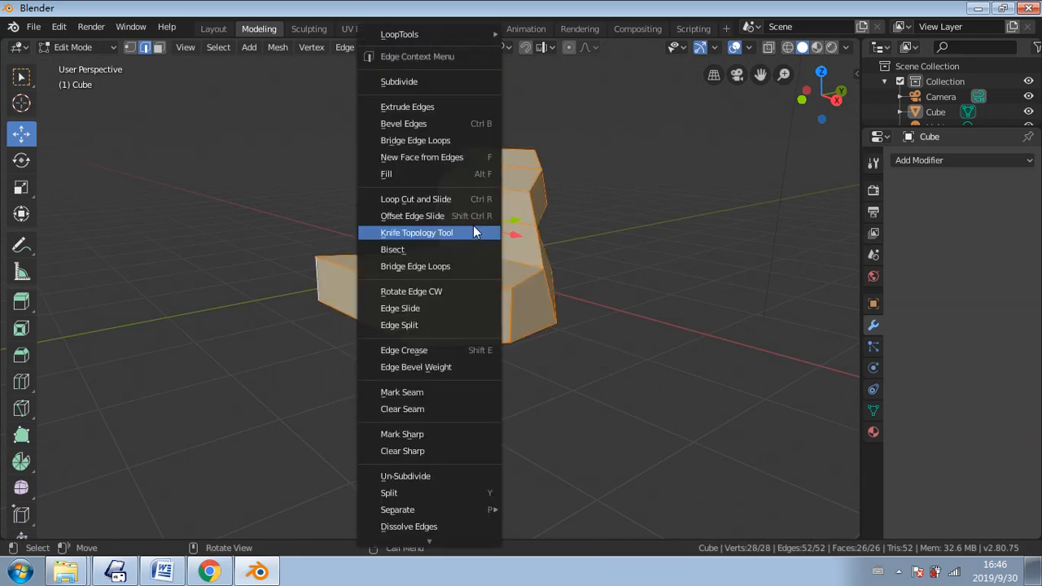
click(446, 81)
middle_drag(584, 213, 140, 333)
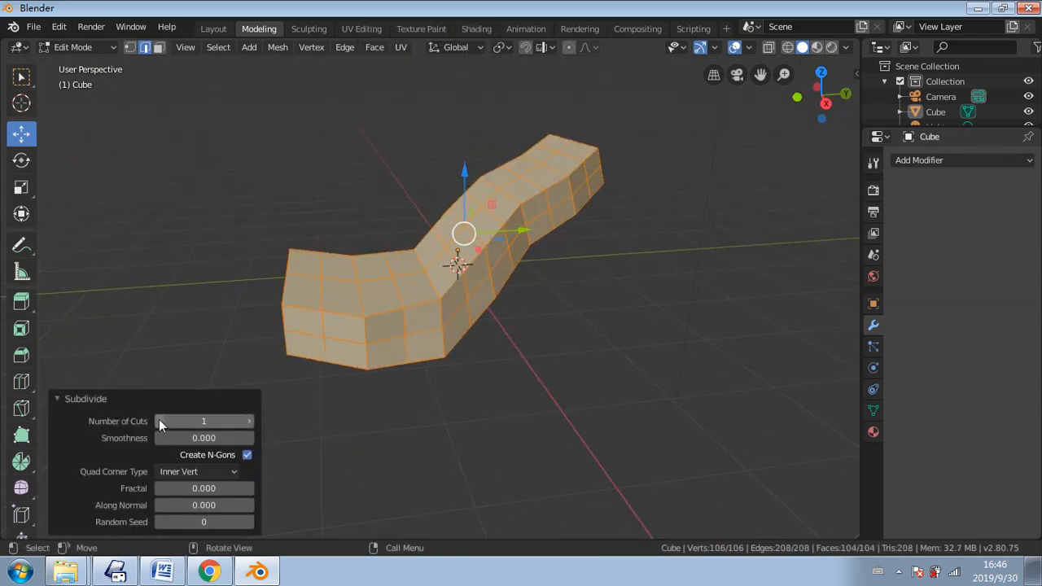
click(246, 423)
click(246, 422)
click(247, 423)
click(247, 423)
click(247, 423)
click(246, 422)
click(247, 422)
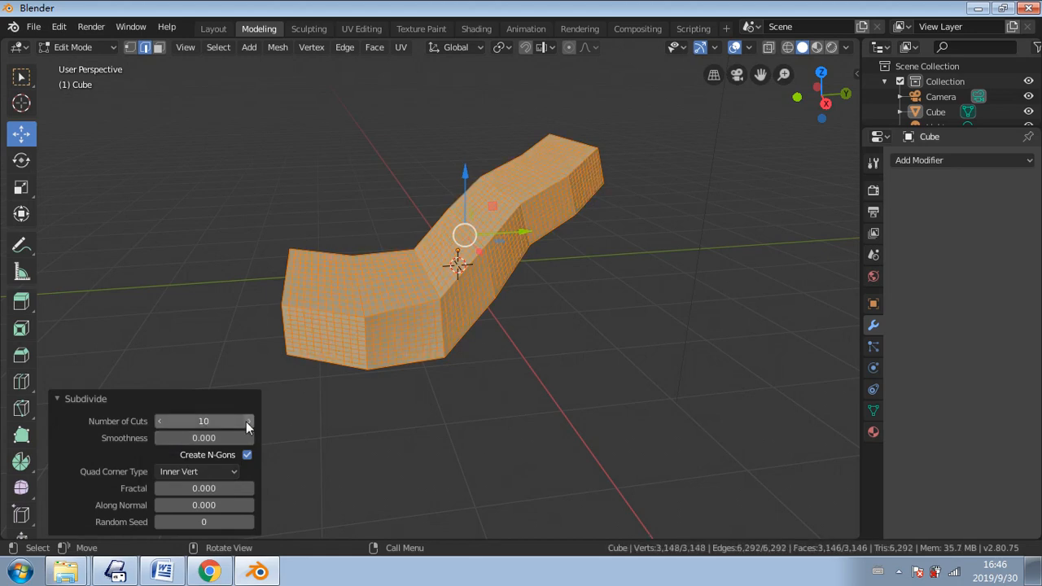
- Set the subdivision's smoothness to 0.340
click(254, 439)
click(254, 439)
click(253, 440)
click(254, 440)
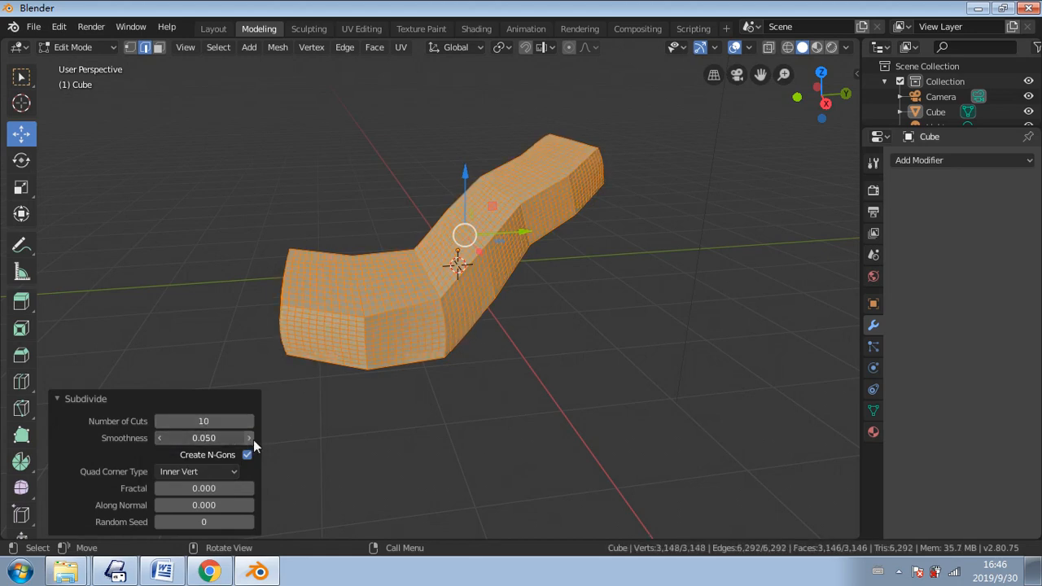
click(253, 440)
click(253, 440)
click(253, 440)
click(253, 439)
click(250, 438)
click(250, 438)
click(249, 438)
click(249, 438)
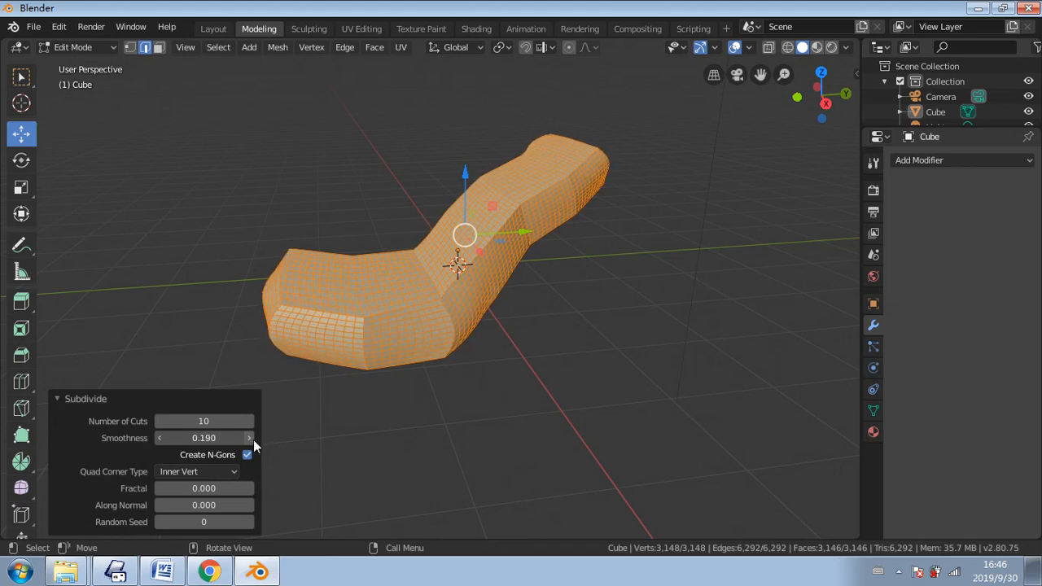
click(249, 438)
click(249, 438)
click(250, 438)
click(249, 438)
click(249, 439)
click(249, 438)
click(249, 439)
click(250, 438)
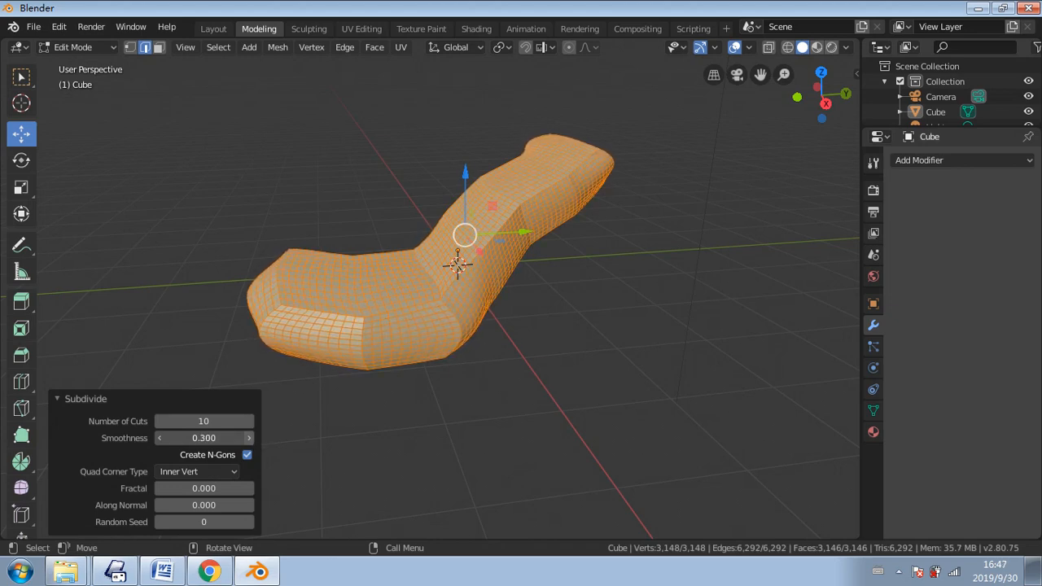
click(251, 439)
click(252, 438)
click(252, 438)
click(252, 438)
middle_drag(366, 403, 319, 451)
- Reduce the subdivision's number of cuts to 1
click(159, 421)
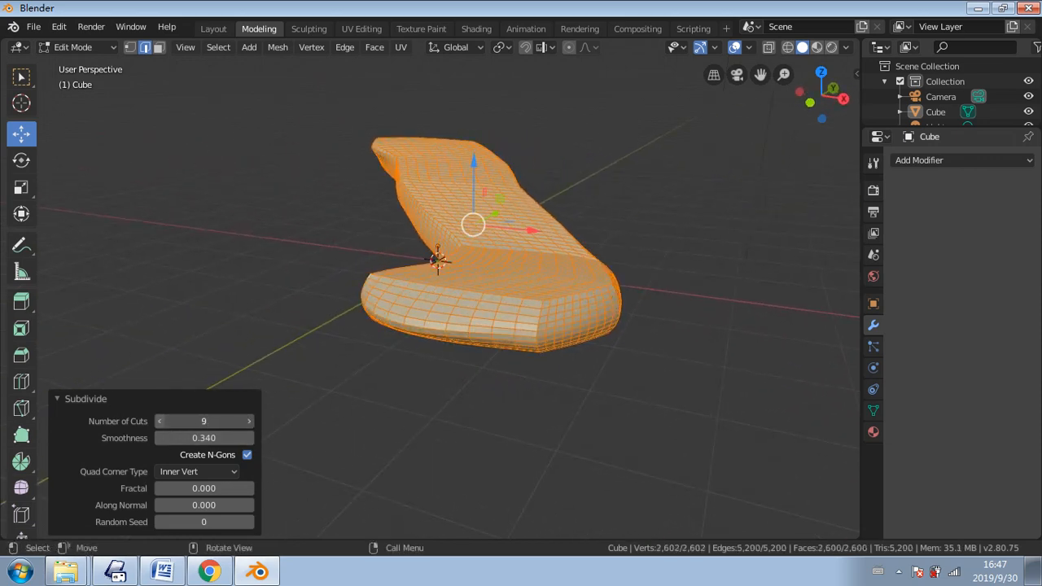
click(160, 421)
click(160, 421)
click(160, 422)
click(161, 421)
click(160, 421)
click(161, 421)
click(160, 421)
click(161, 421)
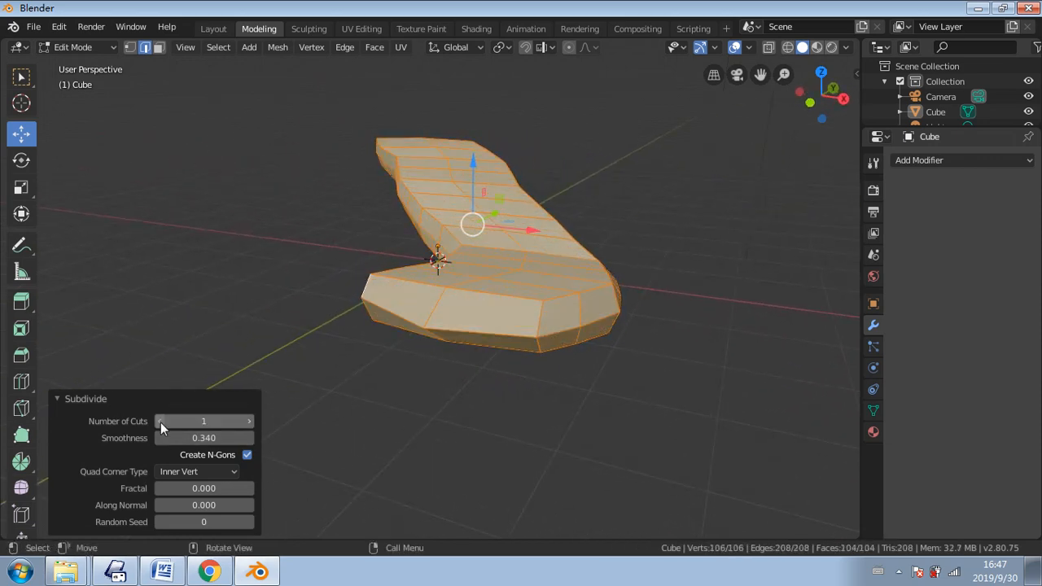
- Raise the subdivision's smoothness to 0.420
click(248, 441)
click(247, 440)
click(247, 440)
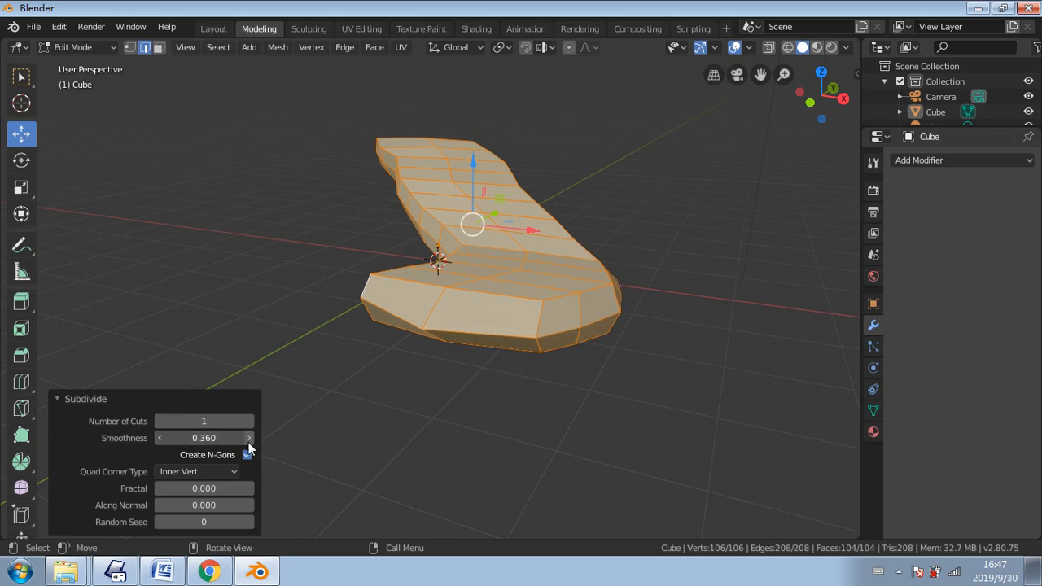
click(248, 440)
click(247, 441)
click(248, 441)
click(248, 440)
click(248, 440)
middle_drag(293, 431, 398, 428)
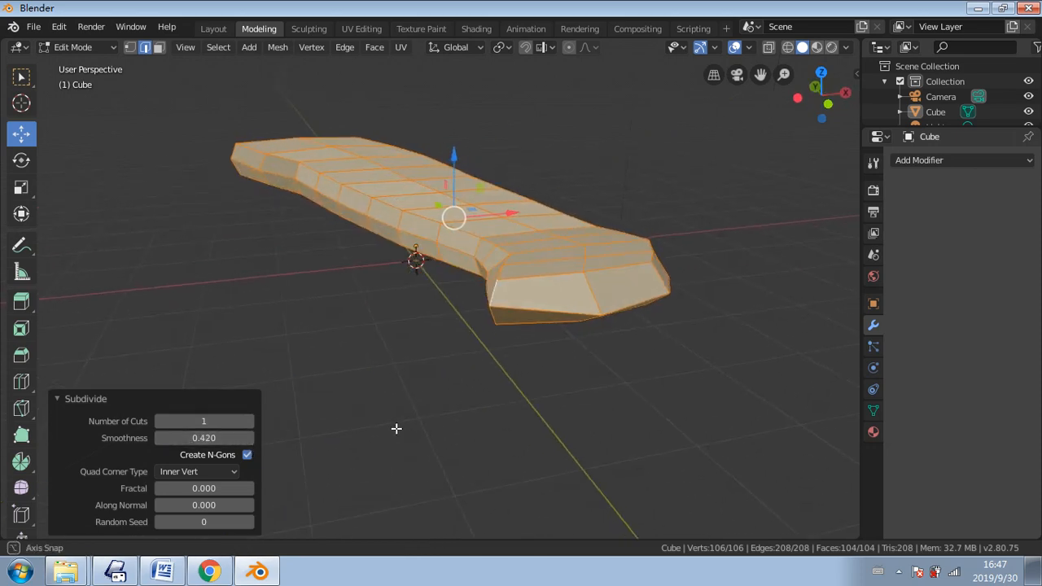
- Set the subdivision's number of cuts to 7
click(252, 424)
click(251, 424)
click(252, 424)
click(252, 425)
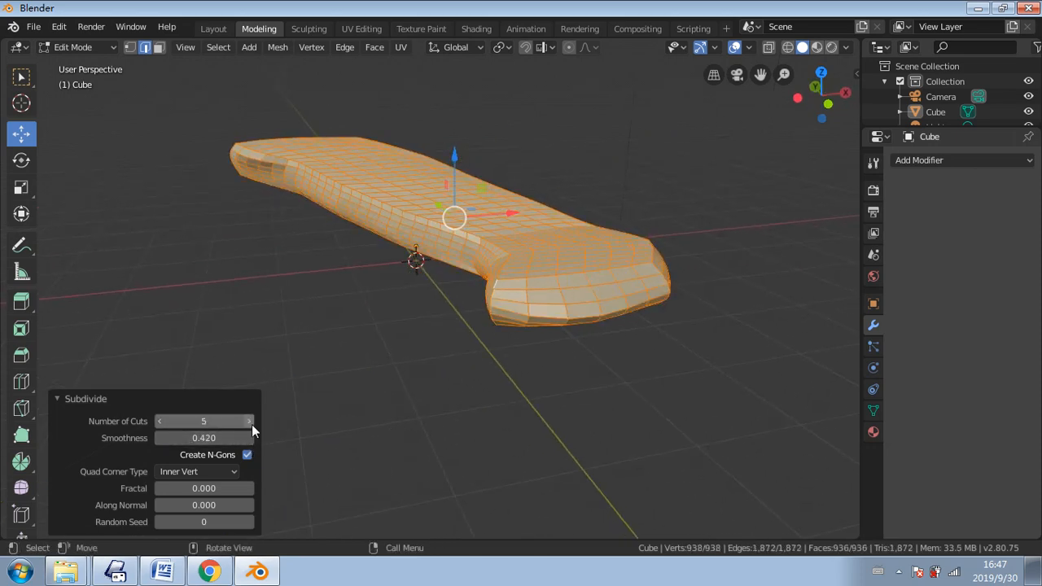
click(251, 424)
click(252, 424)
middle_drag(356, 366, 292, 355)
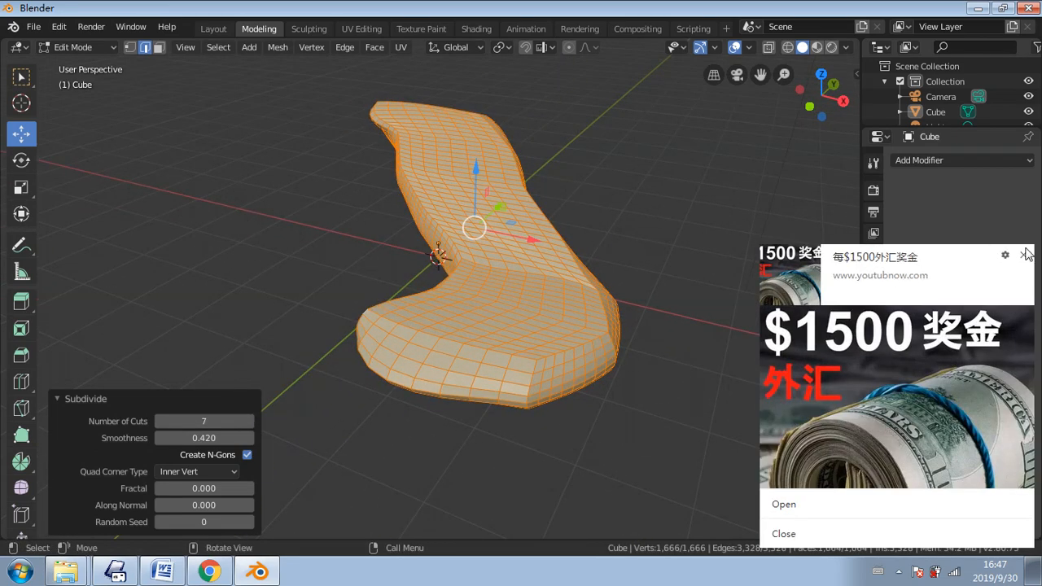
middle_drag(315, 263, 215, 196)
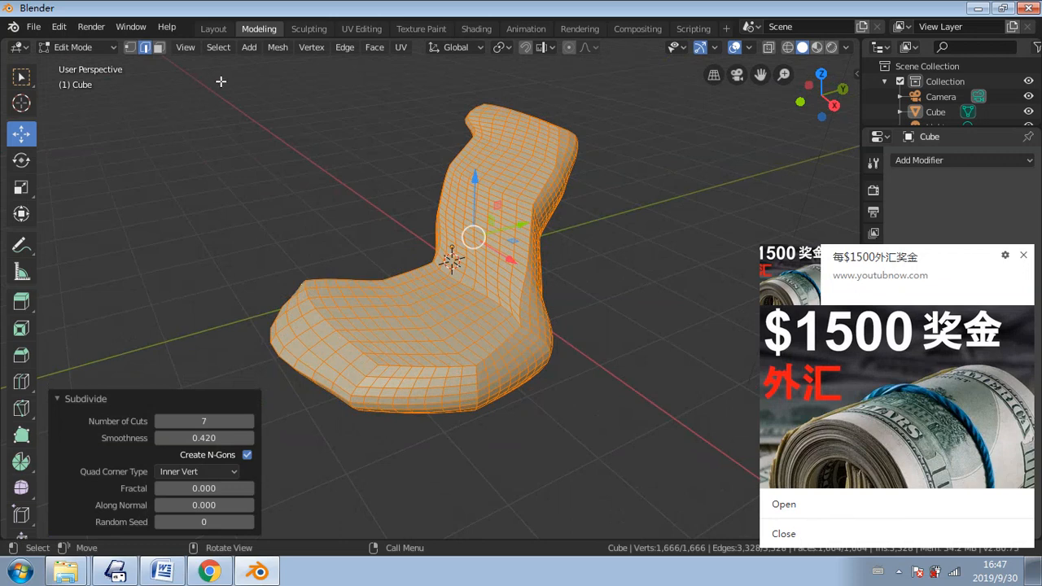
- Dismiss both pop-up notifications, switch to Object Mode and examine the subdivided slab's shape from several sides
click(1024, 255)
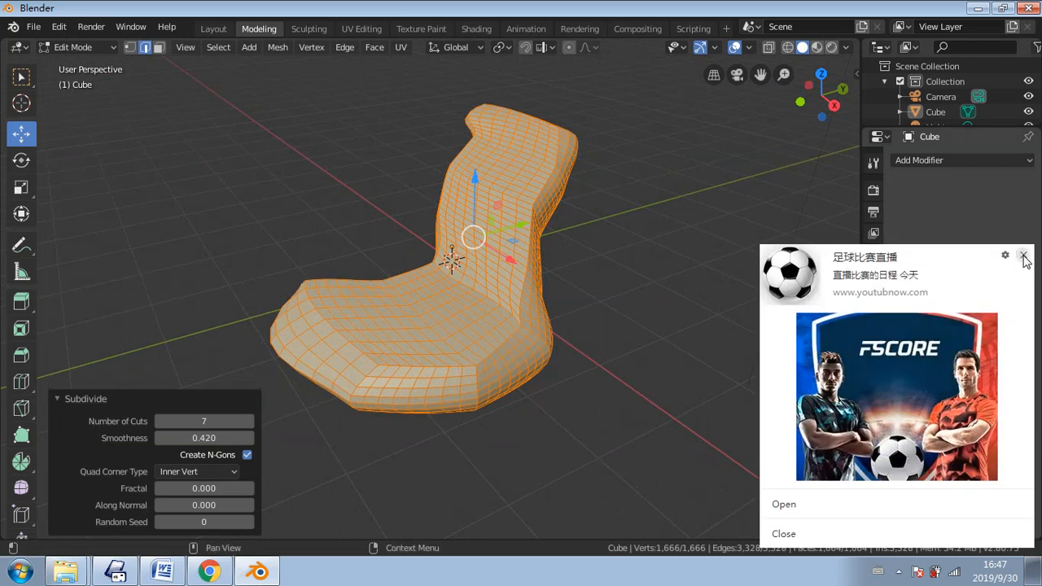
click(1024, 257)
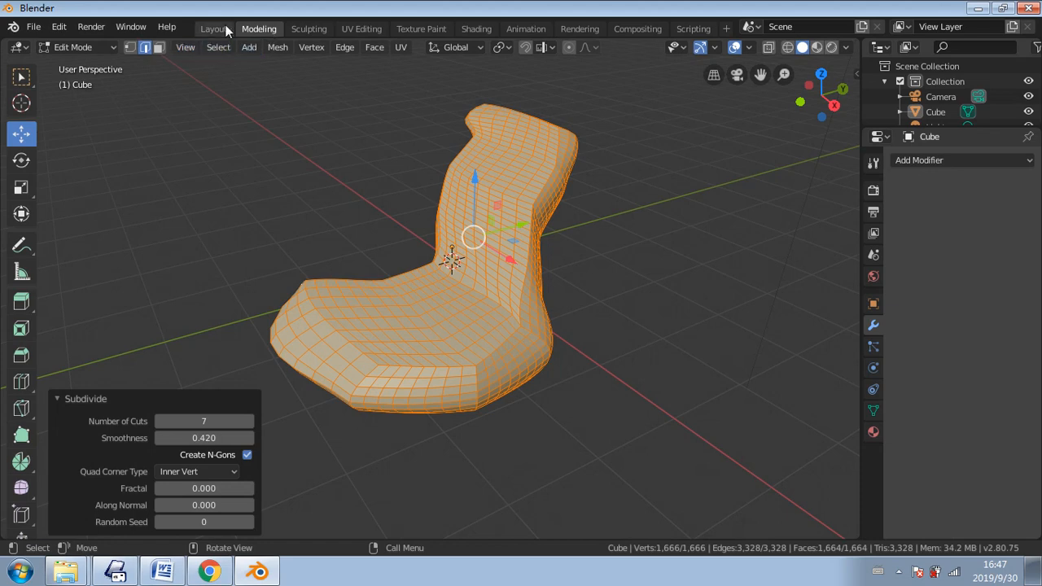
click(74, 47)
click(70, 63)
middle_drag(348, 172, 506, 242)
click(414, 228)
middle_drag(346, 172, 369, 311)
middle_drag(295, 256, 314, 184)
middle_drag(461, 233, 217, 196)
scroll(440, 223, up, 4)
middle_drag(440, 223, 236, 159)
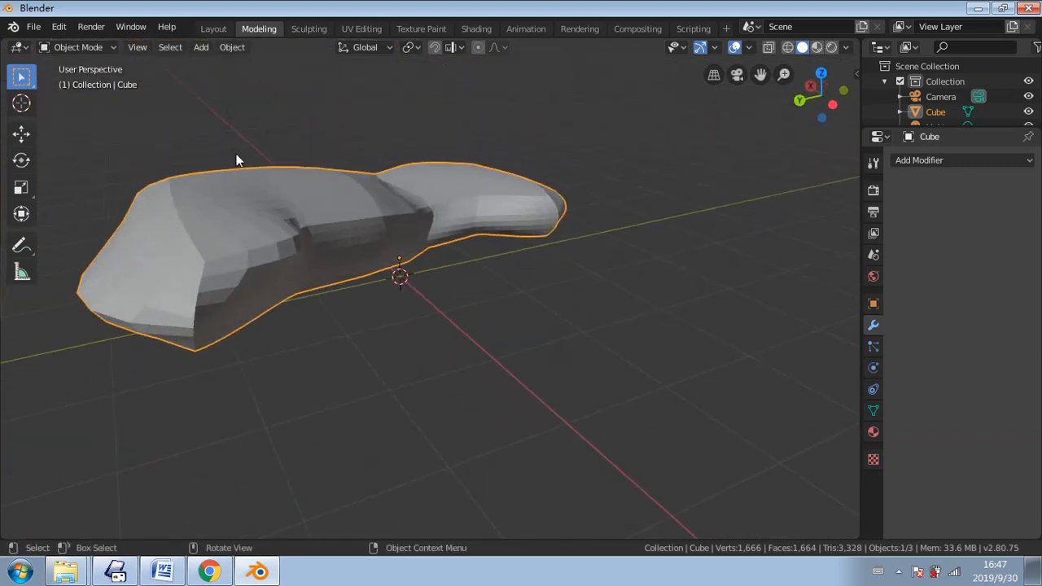
- Return to Edit Mode and bevel all edges of the mesh with a width of about 0.0238 m and 1 segment
click(79, 47)
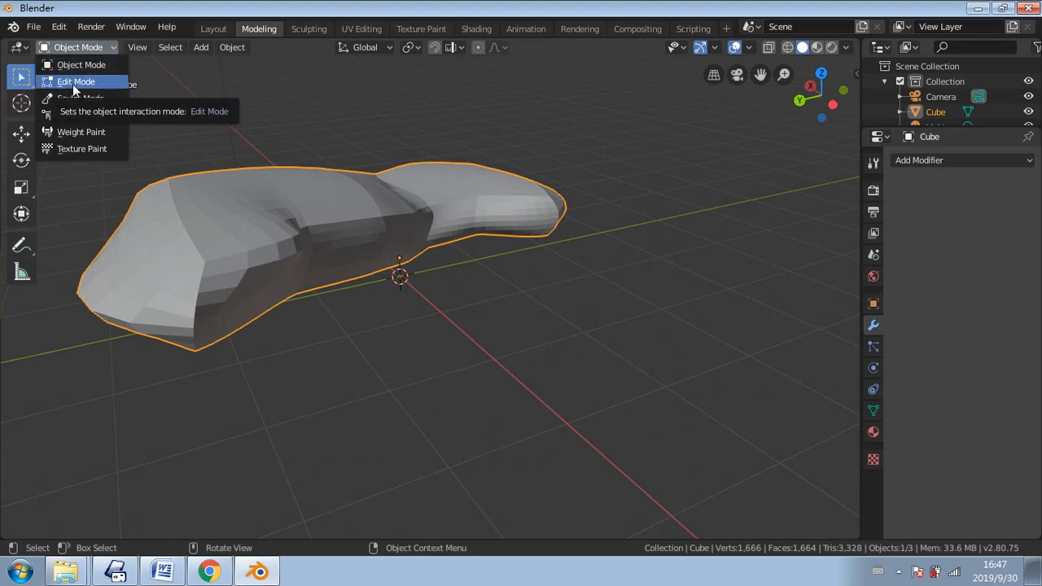
click(72, 84)
middle_drag(72, 84, 89, 62)
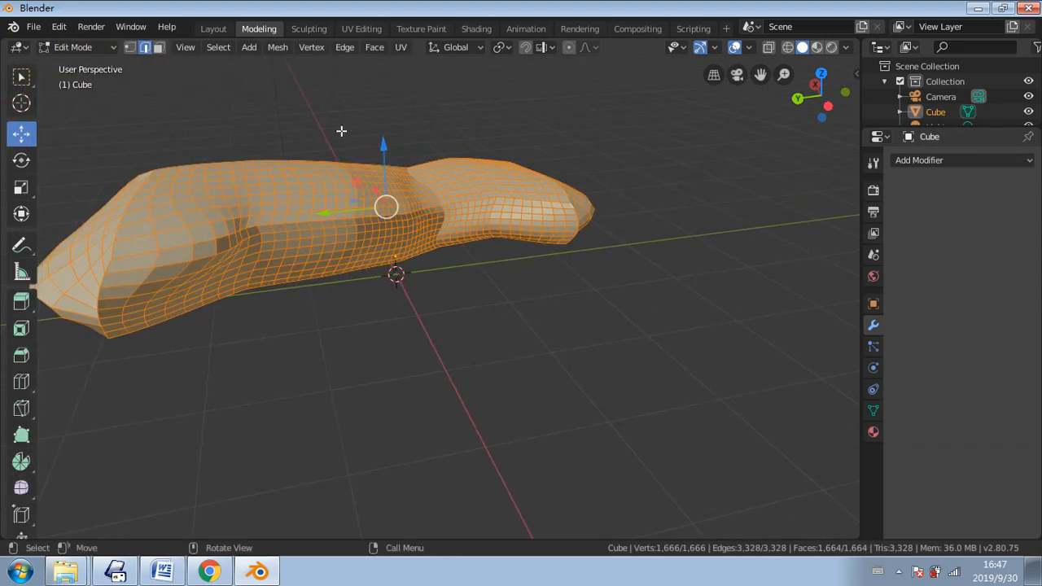
click(22, 356)
drag(220, 282, 246, 311)
drag(368, 418, 491, 382)
middle_drag(491, 382, 288, 289)
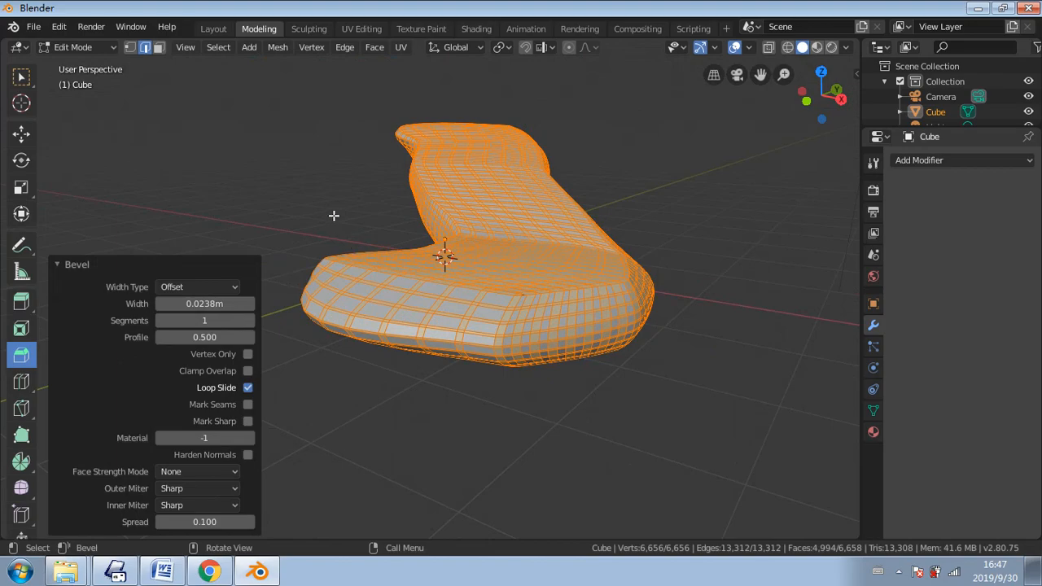
click(372, 233)
middle_drag(372, 233, 563, 244)
scroll(45, 97, down, 1)
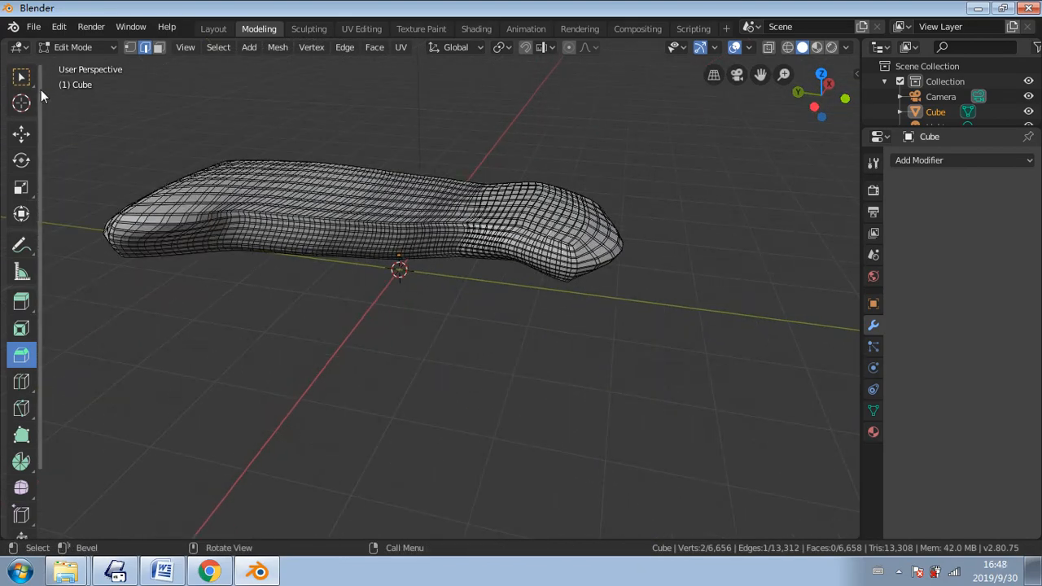
- Delete all faces of the subdivided slab mesh, leaving the object empty
click(21, 77)
drag(123, 114, 643, 405)
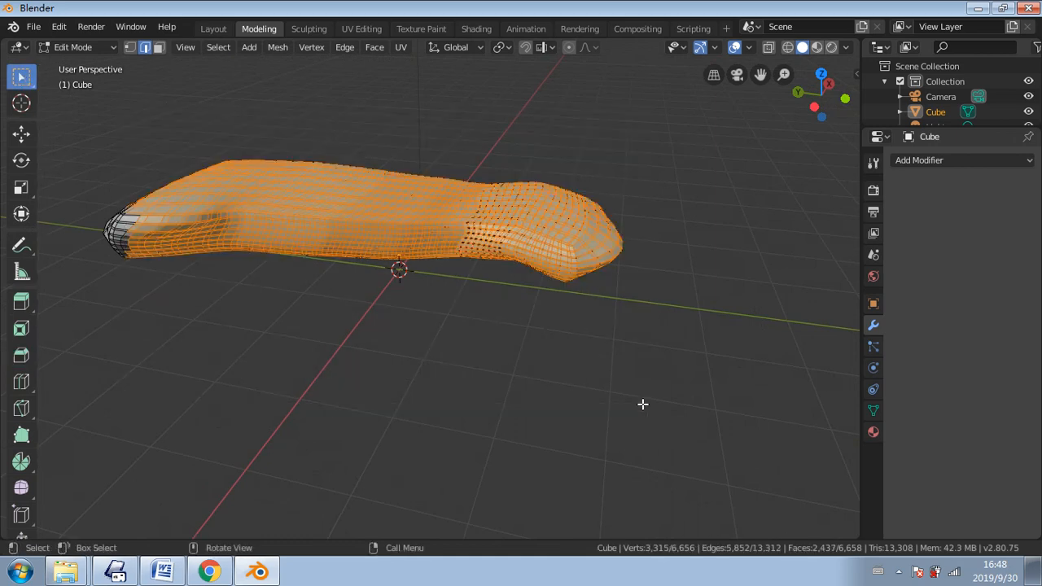
key(x)
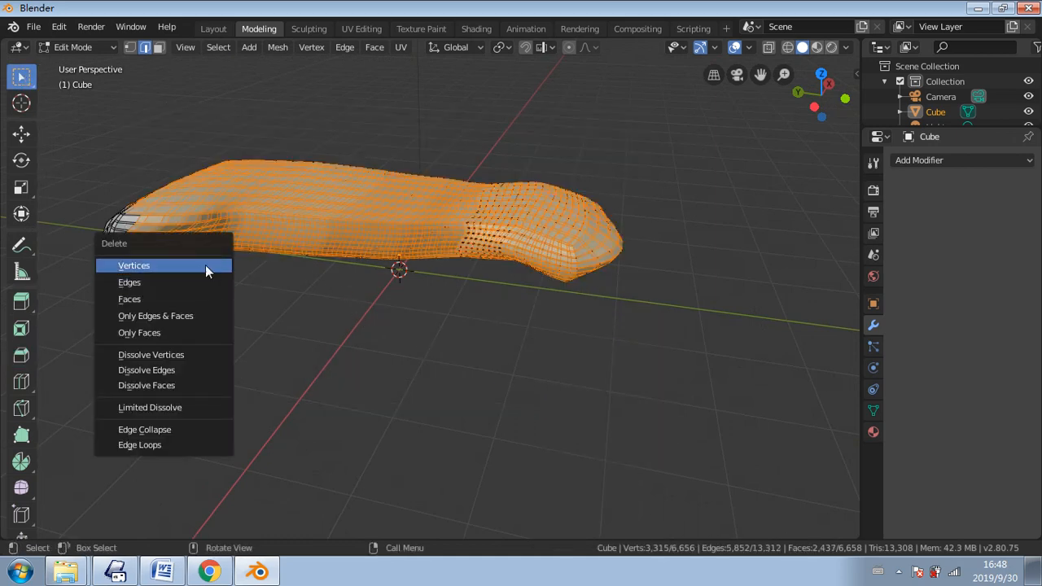
click(318, 318)
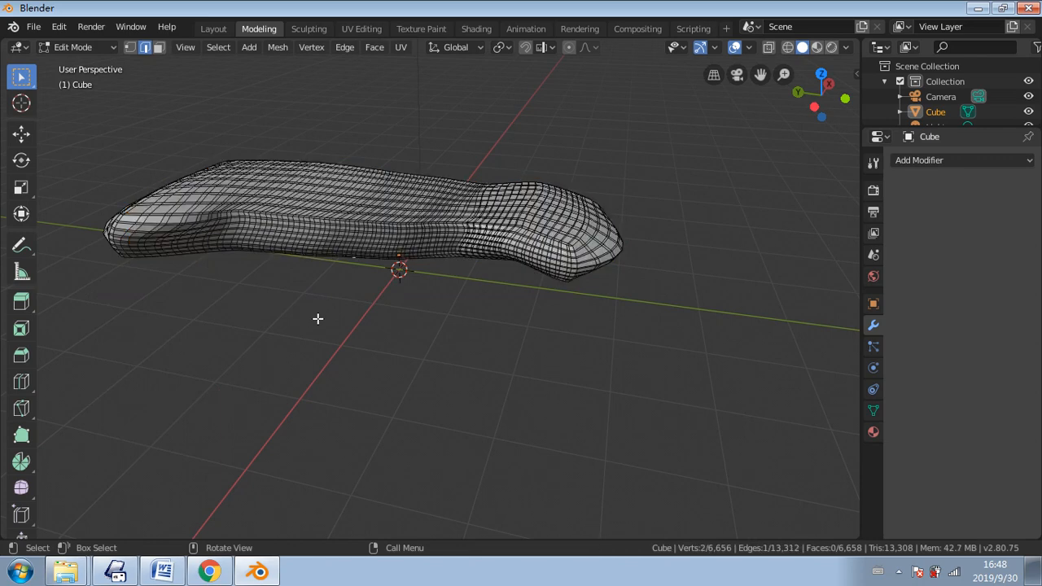
key(a)
key(x)
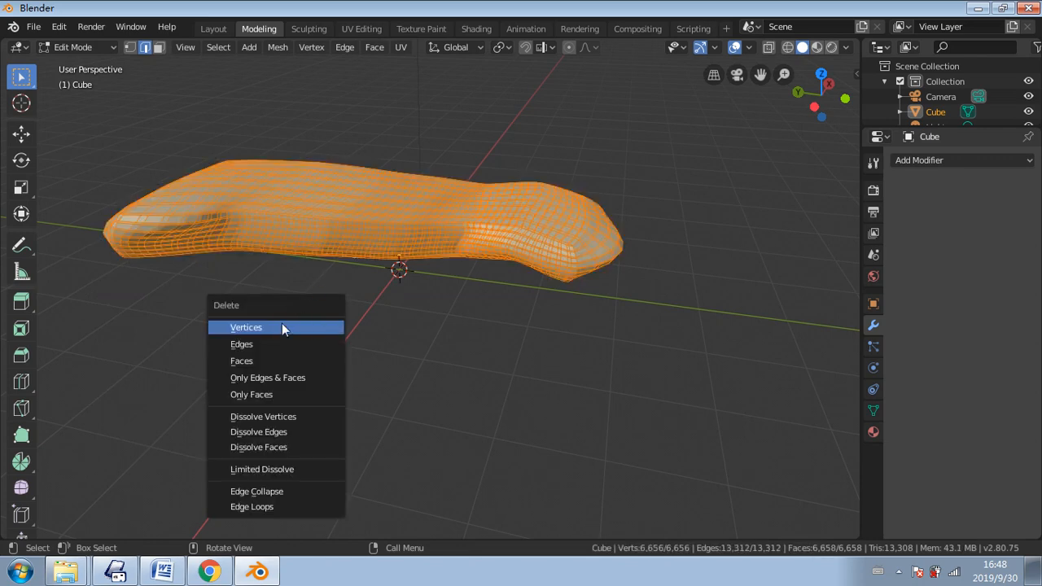
click(283, 361)
- Add a 2 m plane at the origin inside the emptied mesh object
middle_drag(302, 354, 367, 184)
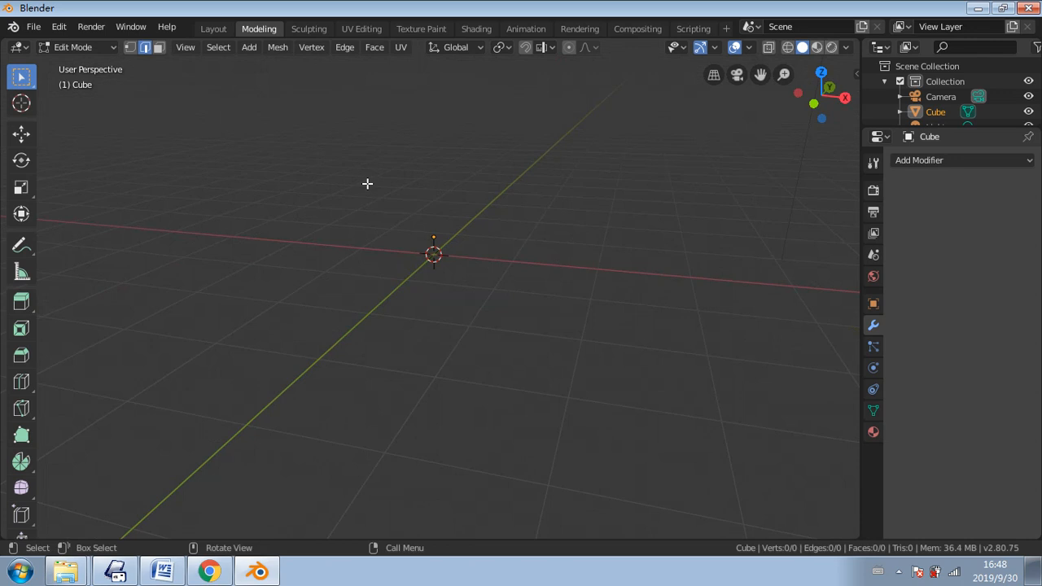
middle_drag(368, 182, 468, 200)
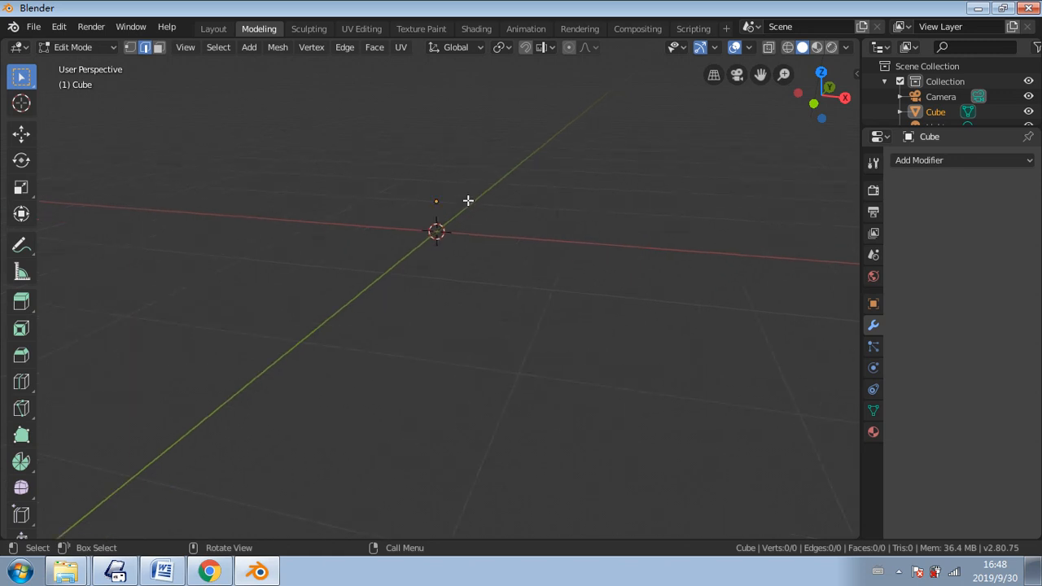
click(105, 51)
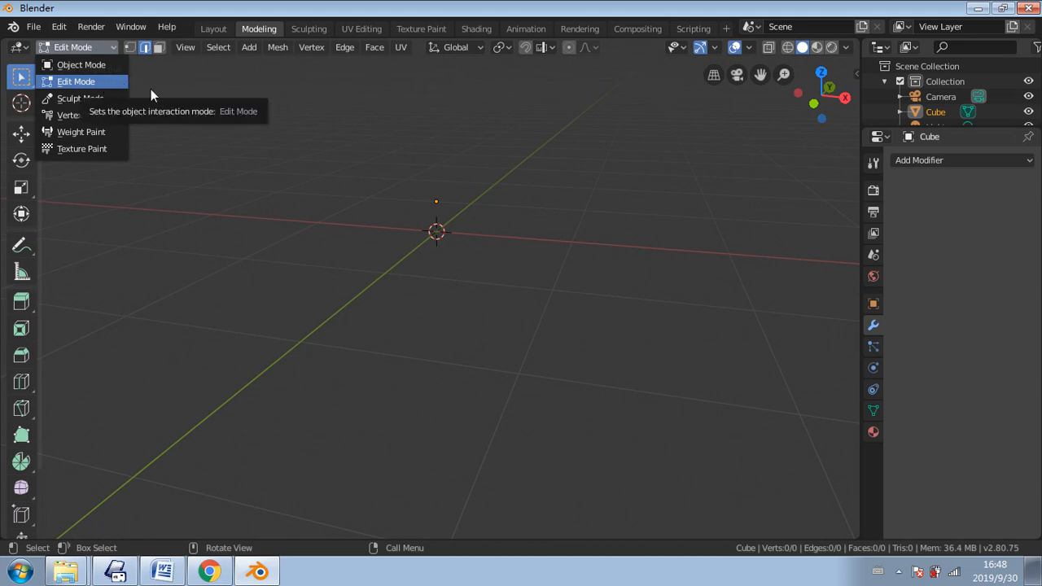
middle_drag(650, 252, 310, 149)
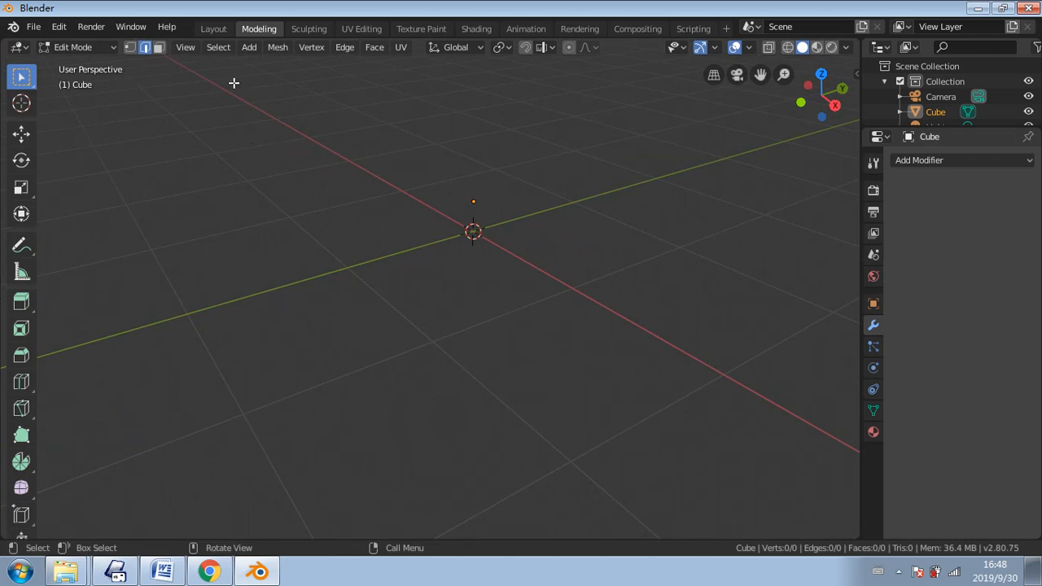
click(249, 47)
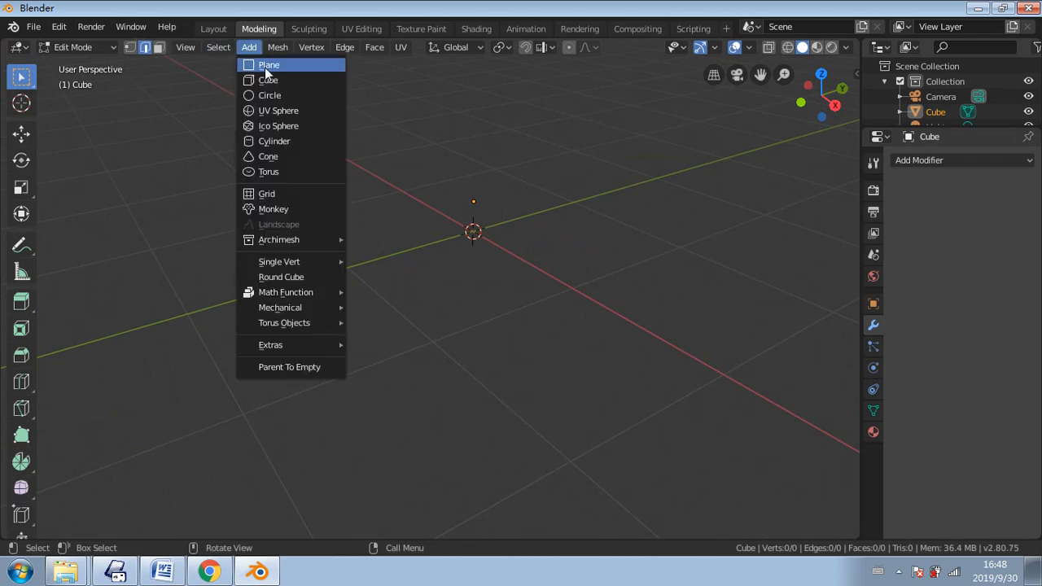
click(269, 66)
middle_drag(519, 211, 513, 237)
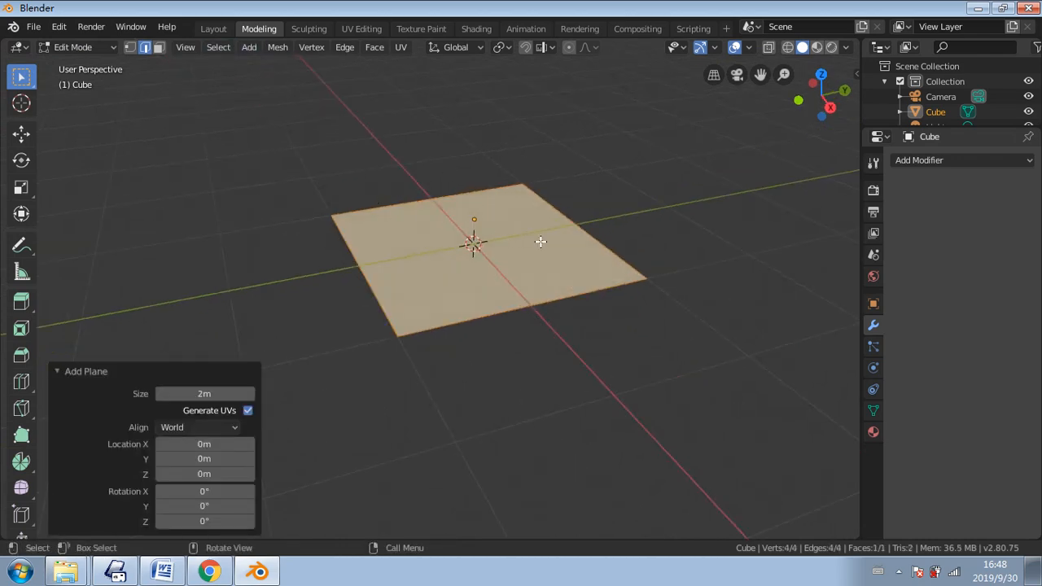
- Scale the plane along Y to stretch it into a long strip
scroll(541, 242, down, 2)
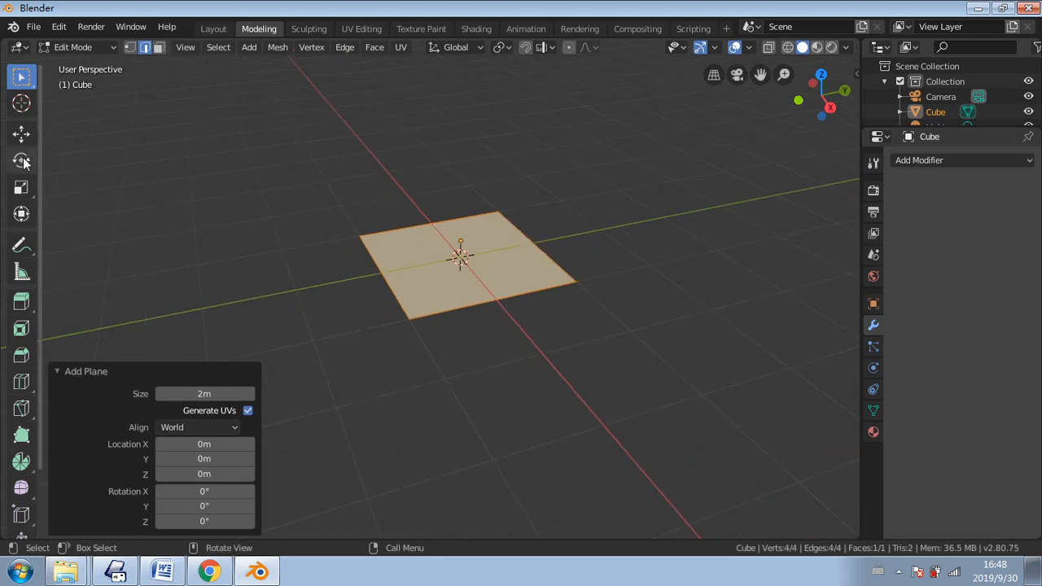
click(21, 188)
drag(518, 259, 681, 222)
- Try to narrow the strip by scaling one of its long edges along X
click(565, 319)
middle_drag(565, 320, 551, 312)
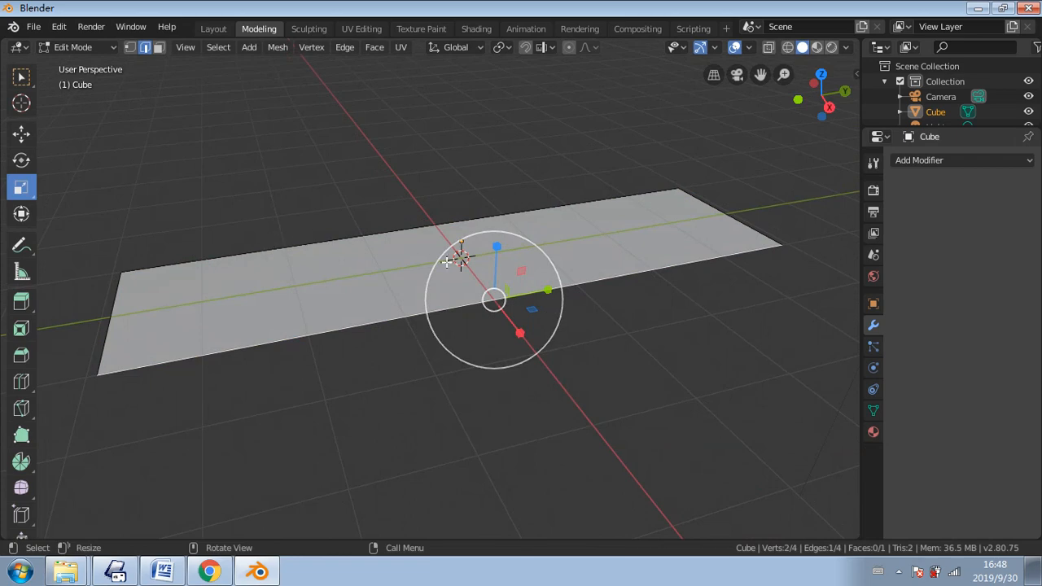
middle_drag(447, 262, 635, 311)
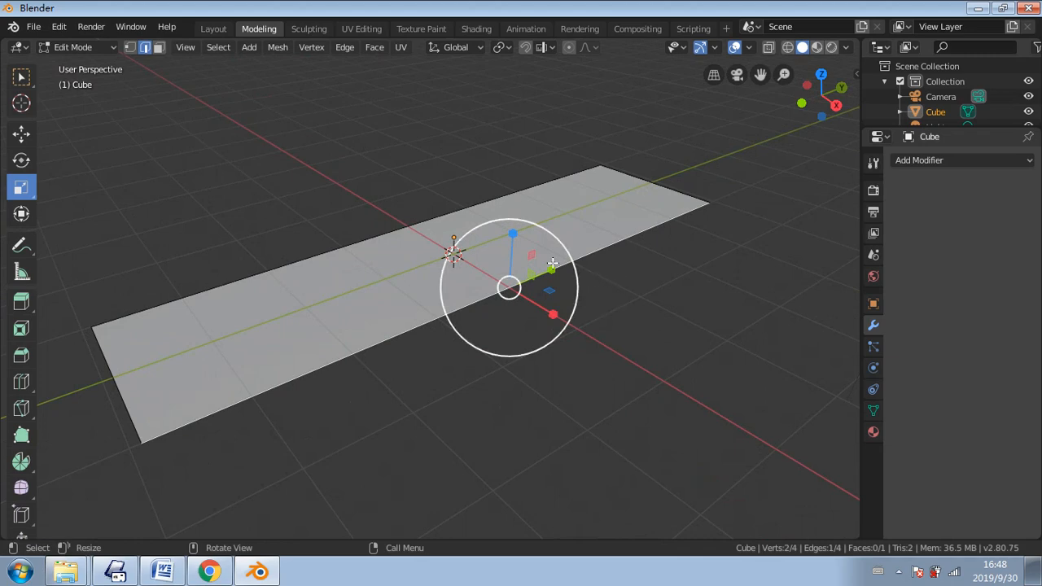
drag(554, 314, 505, 285)
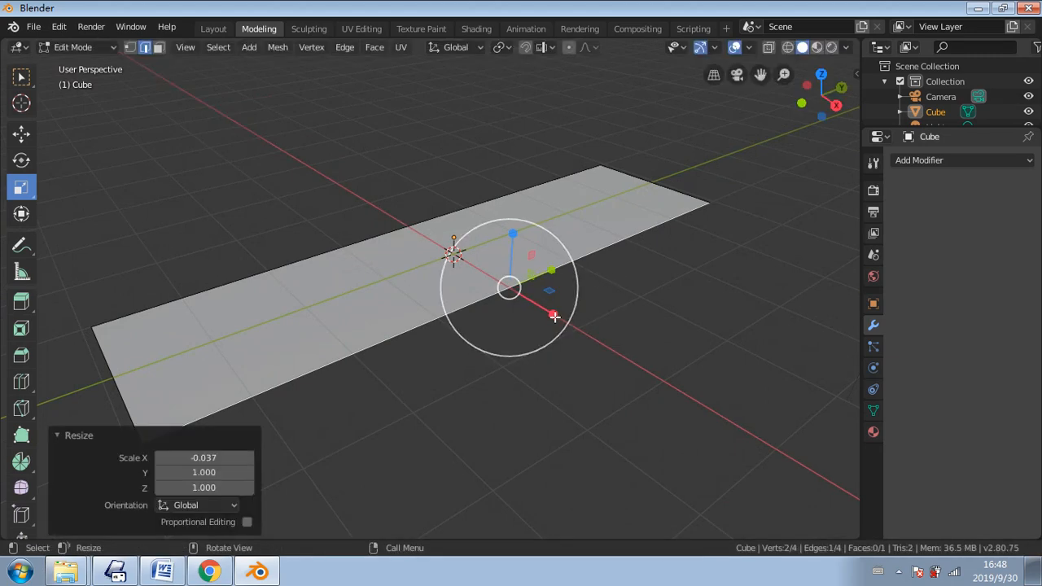
mouse_move(552, 312)
mouse_down()
mouse_move(543, 302)
mouse_move(549, 308)
mouse_up()
mouse_move(521, 268)
middle_down()
mouse_move(504, 273)
mouse_move(532, 279)
middle_up()
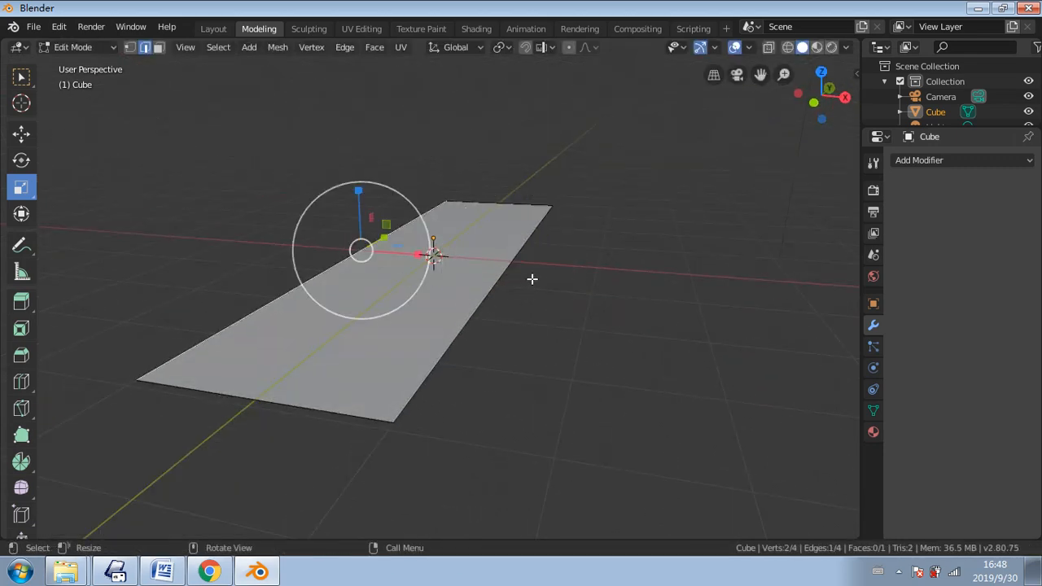
- Switch to Object Mode, scale the whole strip narrower along X and deselect it
click(87, 49)
click(85, 63)
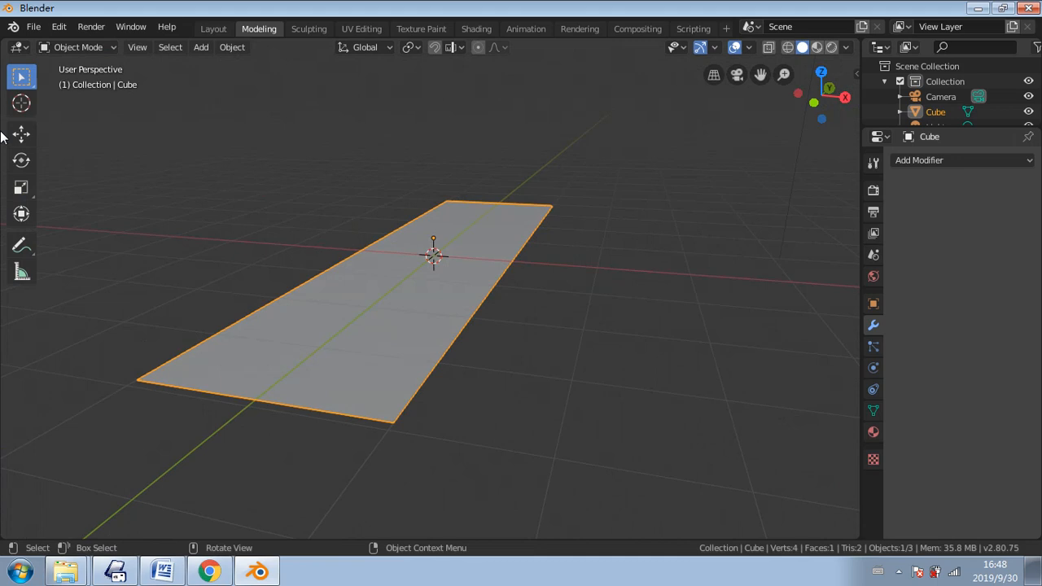
click(21, 187)
drag(493, 249, 459, 231)
click(236, 130)
- Add a Path curve with a 1 m radius at the origin
middle_drag(267, 135, 202, 116)
click(199, 47)
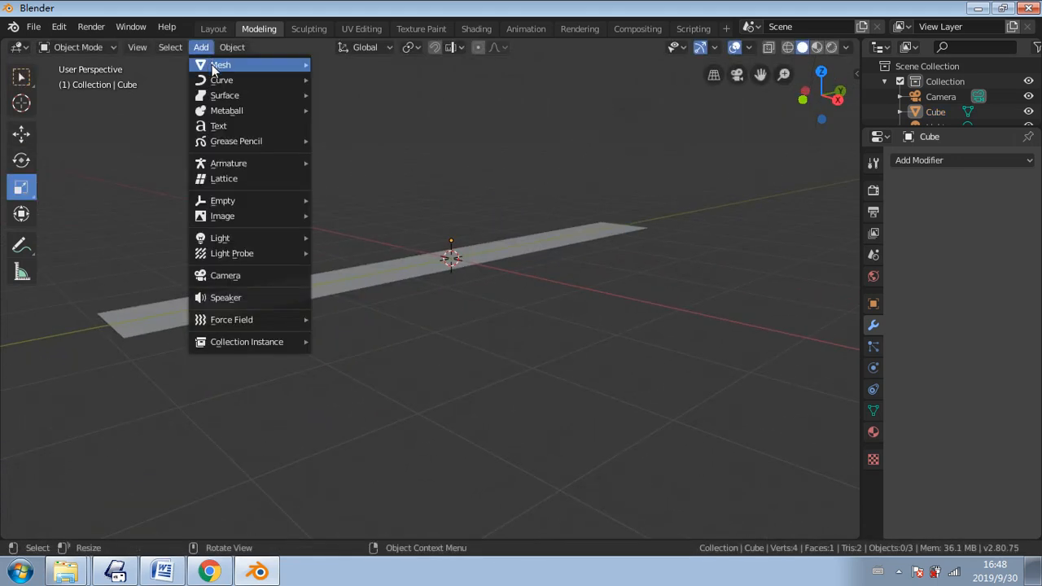
click(200, 47)
mouse_move(216, 81)
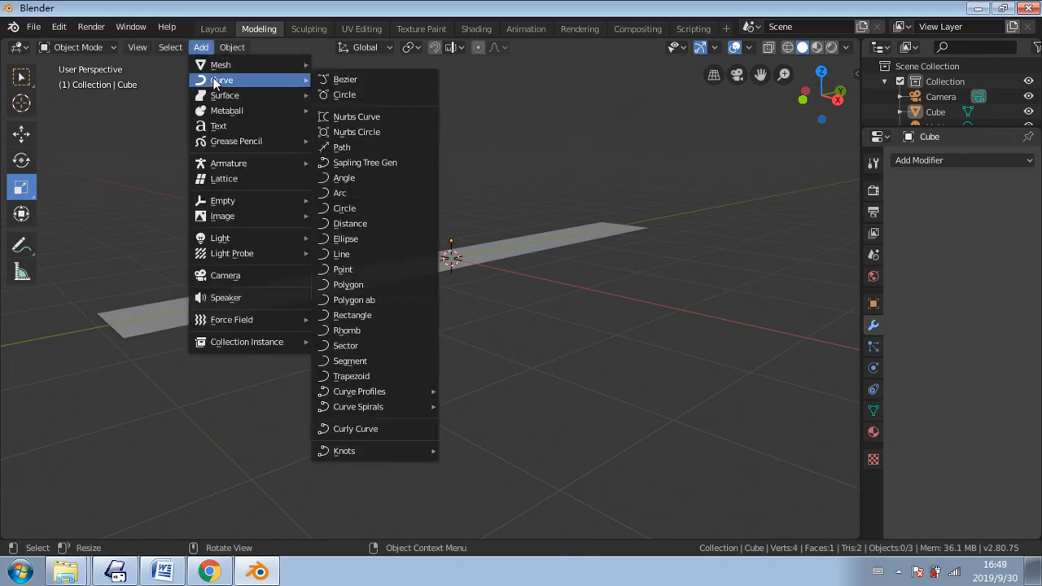
click(368, 146)
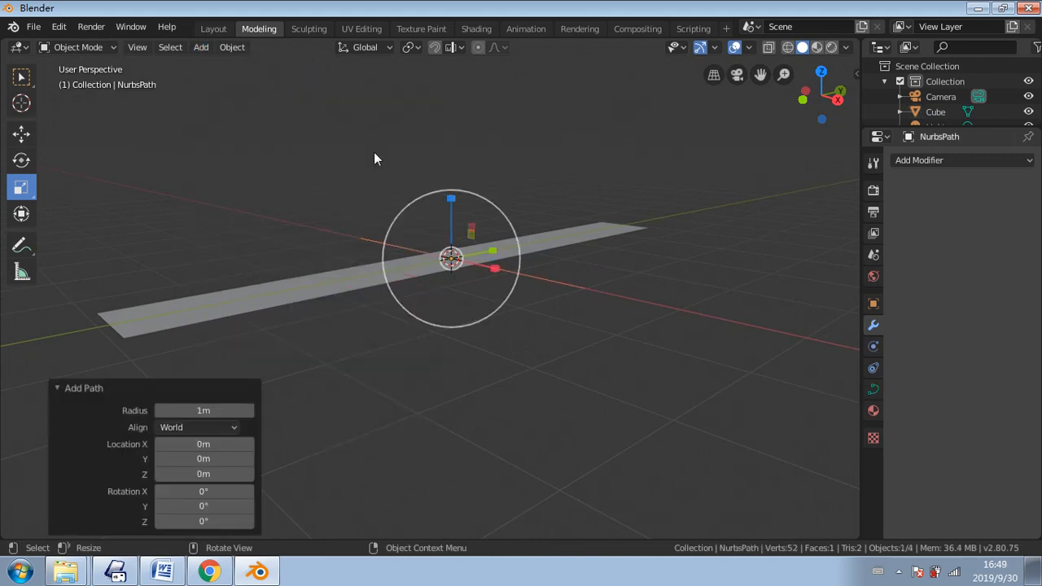
- Select the path curve and move it about -2.37 m along Y
middle_drag(374, 154, 186, 204)
click(77, 47)
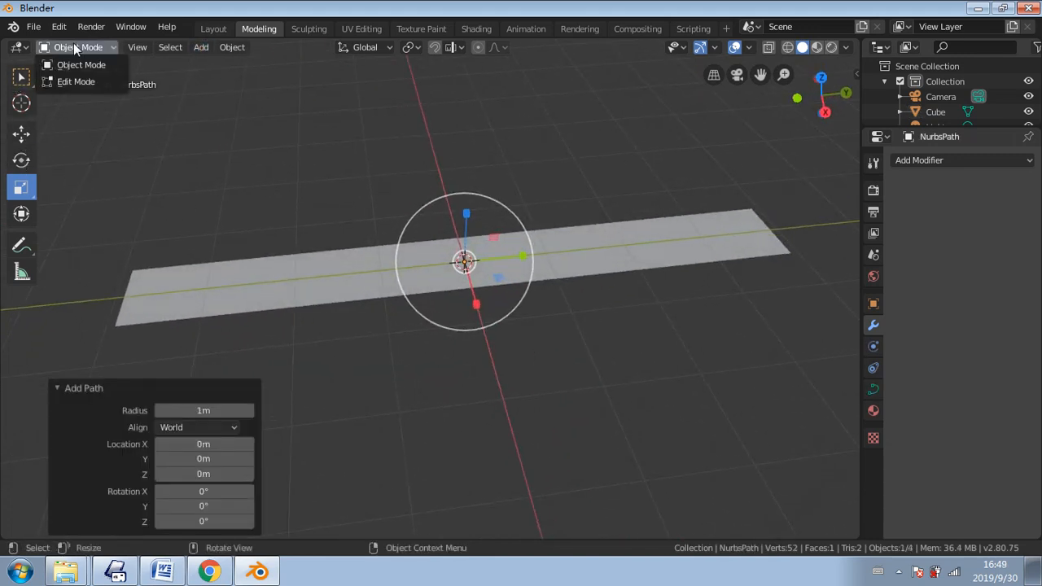
click(21, 77)
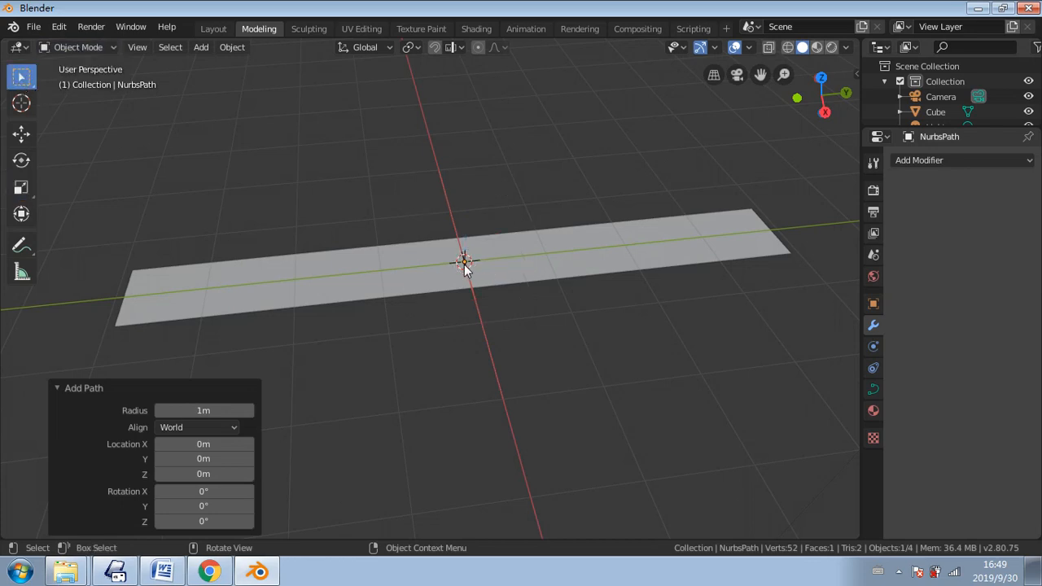
scroll(942, 112, down, 2)
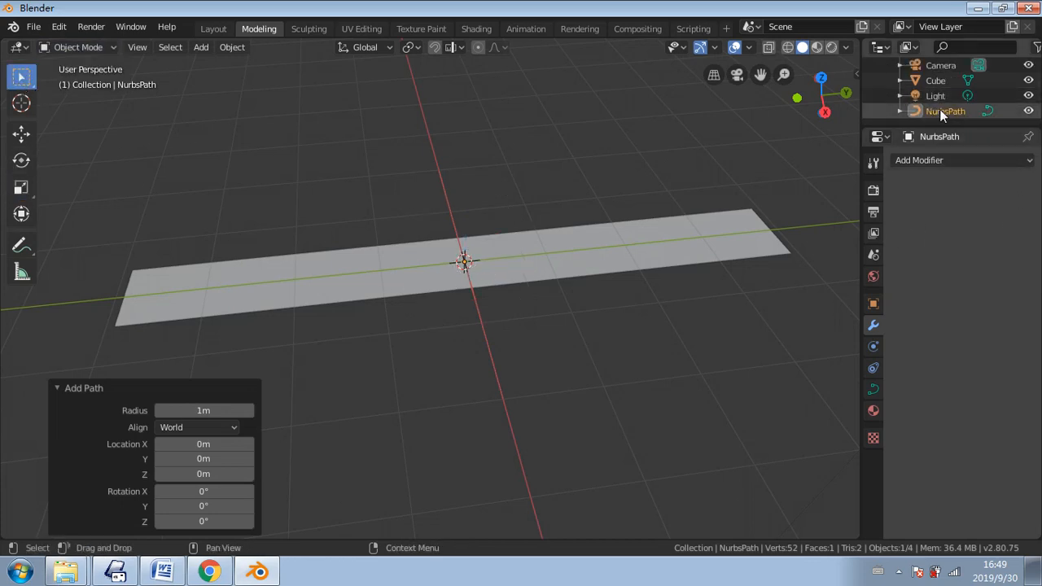
click(941, 112)
click(21, 133)
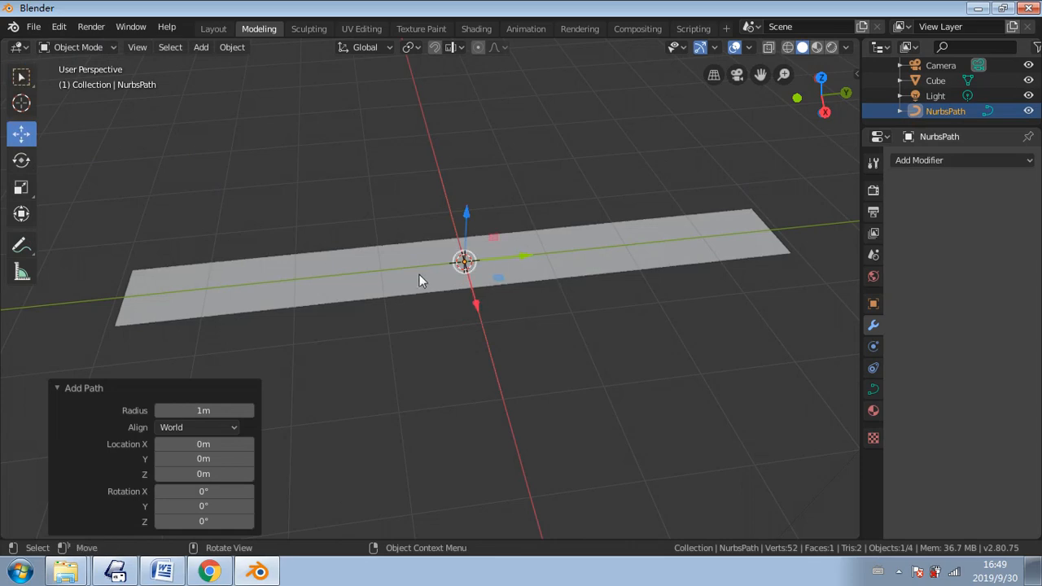
drag(525, 262, 321, 266)
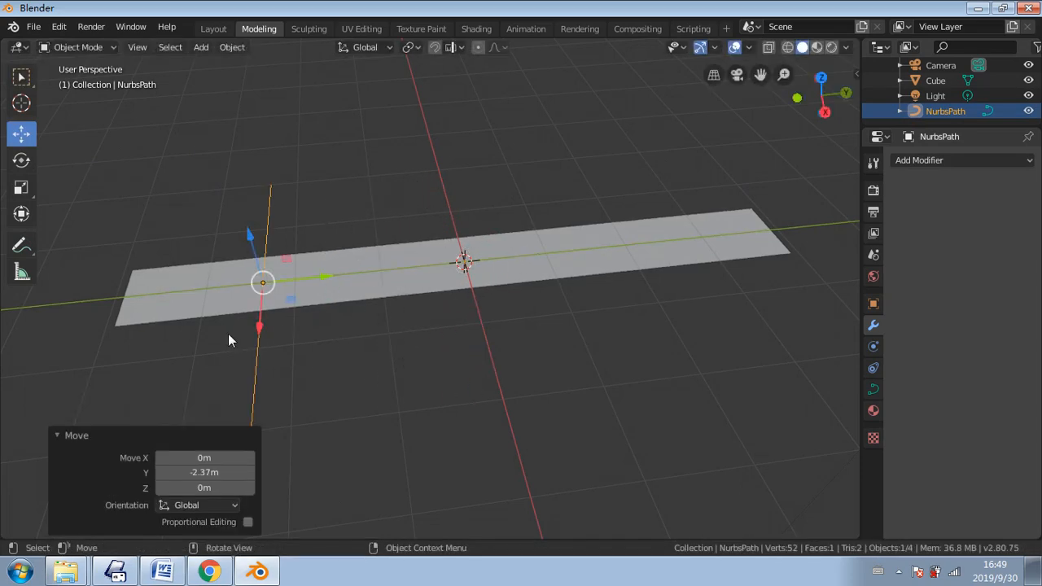
- Try raising the path about 0.08 m along Z and undo that move
middle_drag(228, 340, 420, 257)
drag(400, 217, 399, 208)
middle_drag(508, 267, 263, 240)
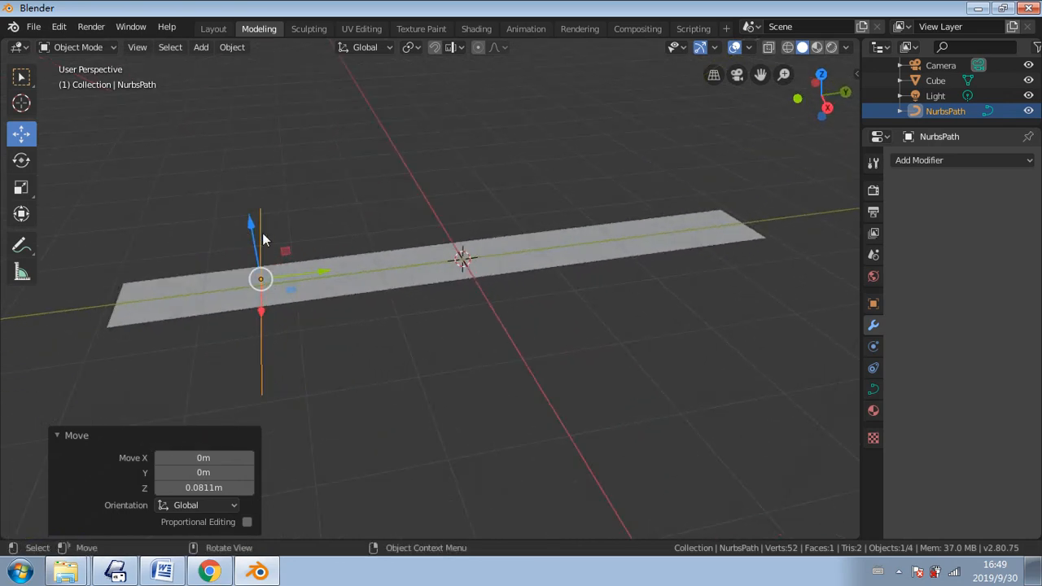
key(ctrl+z)
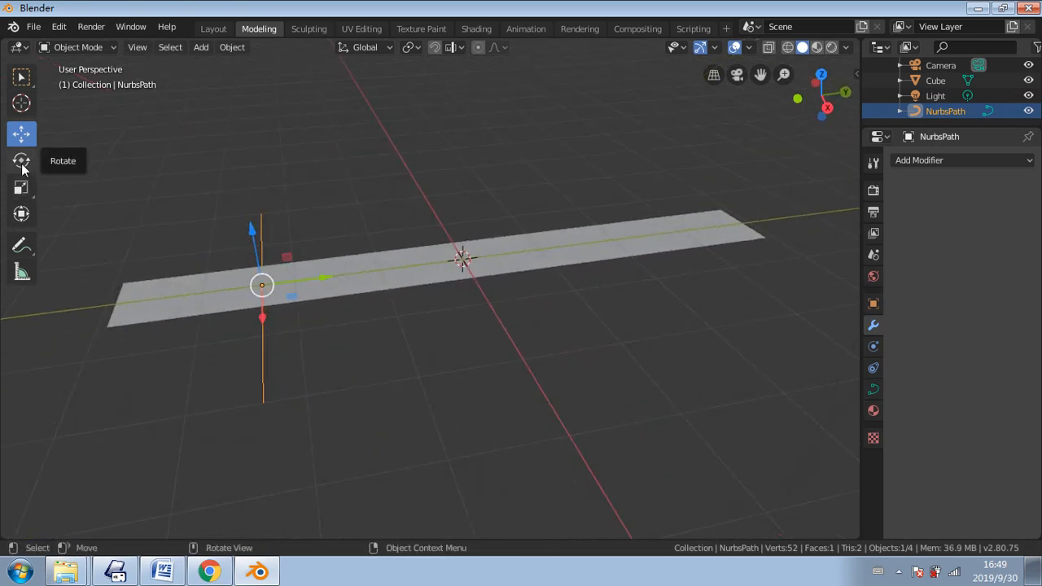
- Rotate the path 90° about the Z axis to run along the strip
key(r)
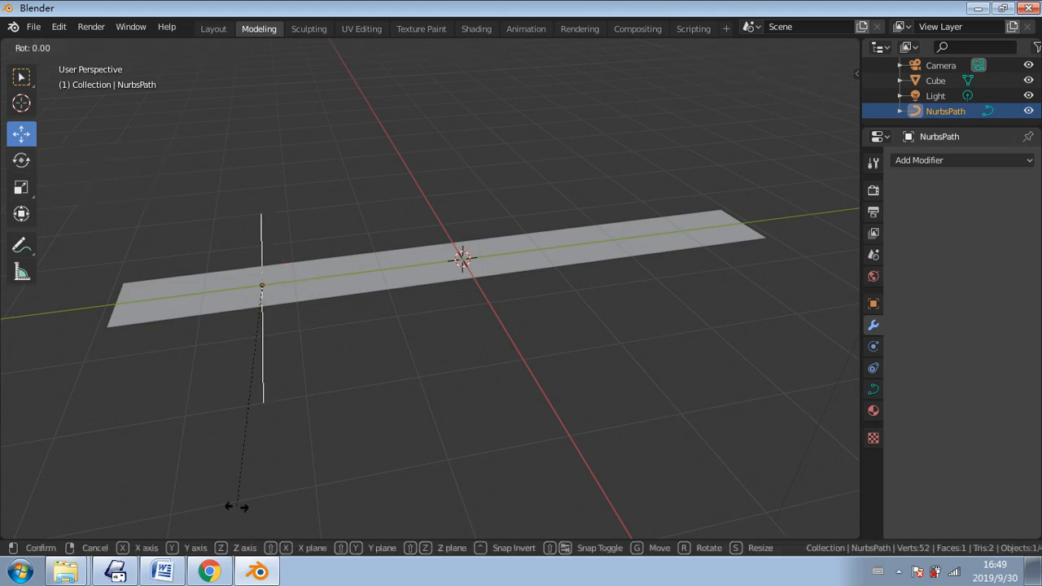
text(z)
text(90)
key(Return)
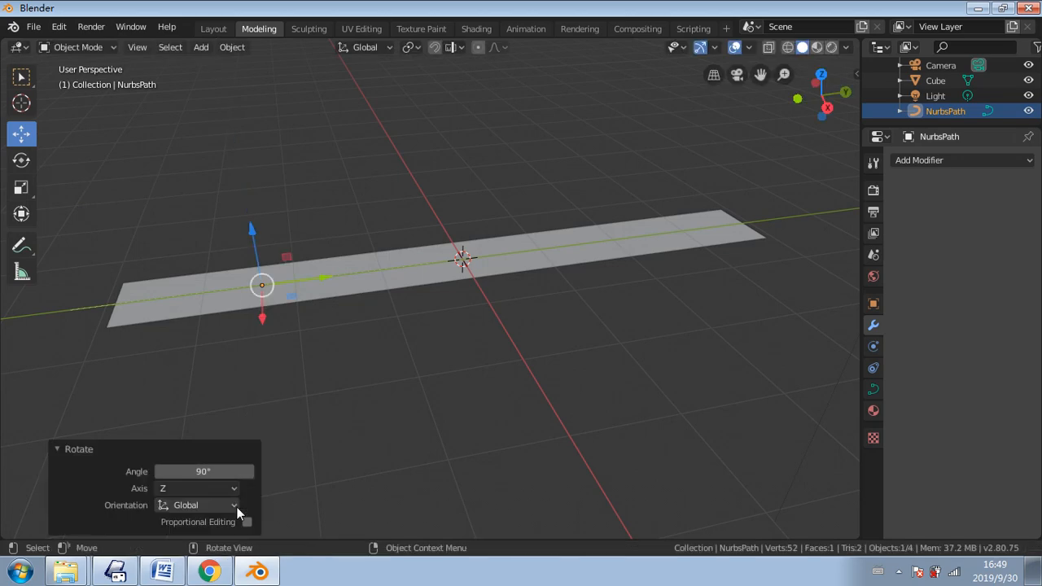
- Move the path about 0.859 m along Y, back towards the strip's centre
middle_drag(305, 340, 288, 425)
scroll(299, 304, up, 3)
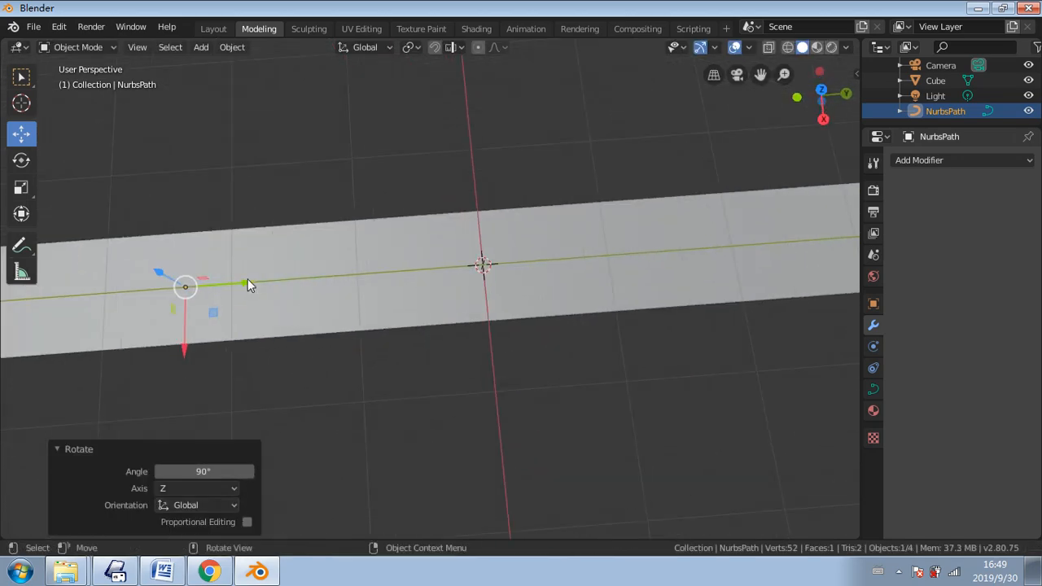
drag(248, 280, 318, 279)
middle_drag(309, 371, 323, 263)
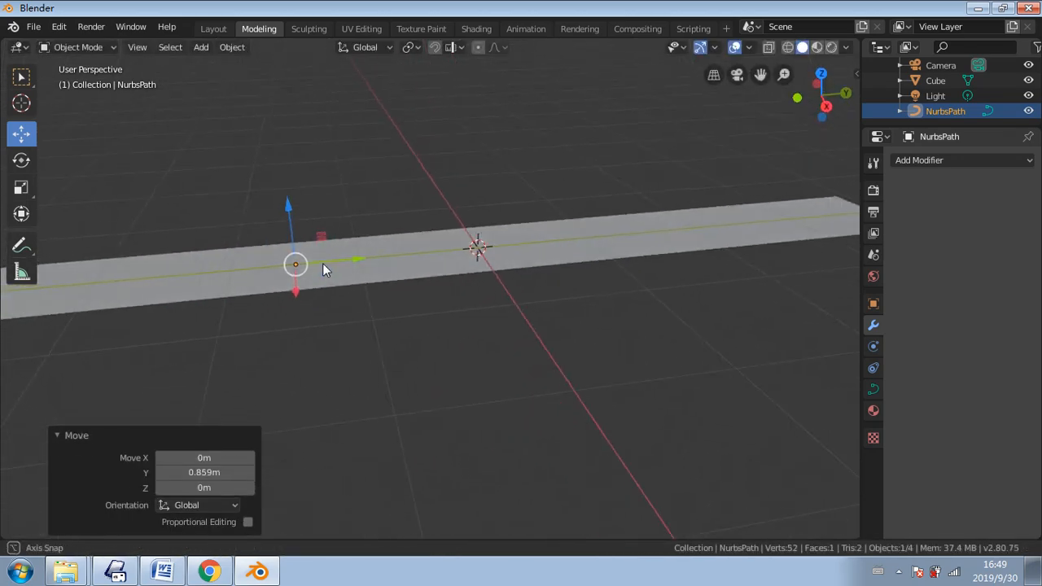
- Hide and restore the viewport overlays and gizmos in turn
click(734, 47)
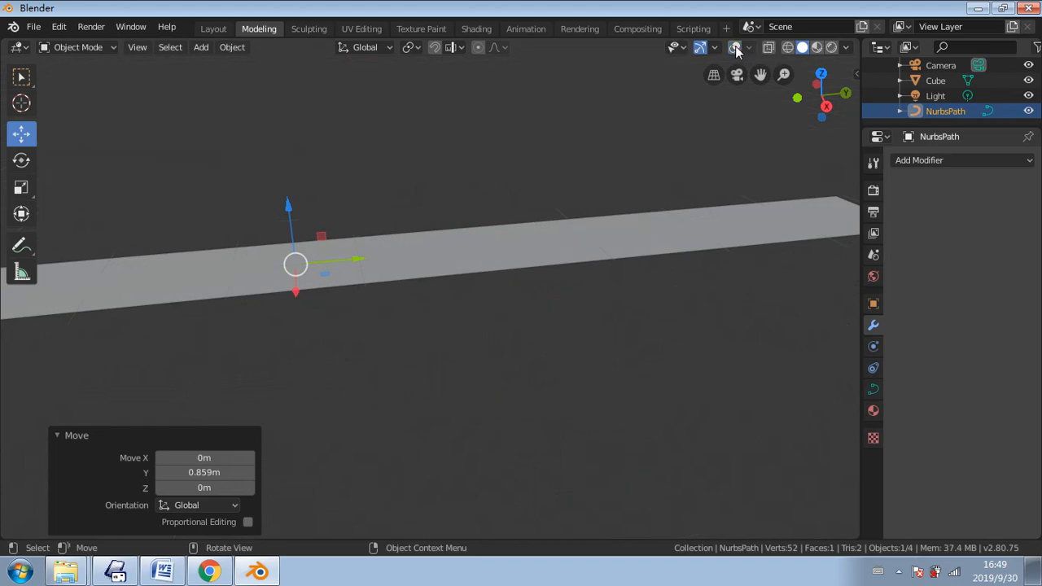
click(734, 47)
click(698, 48)
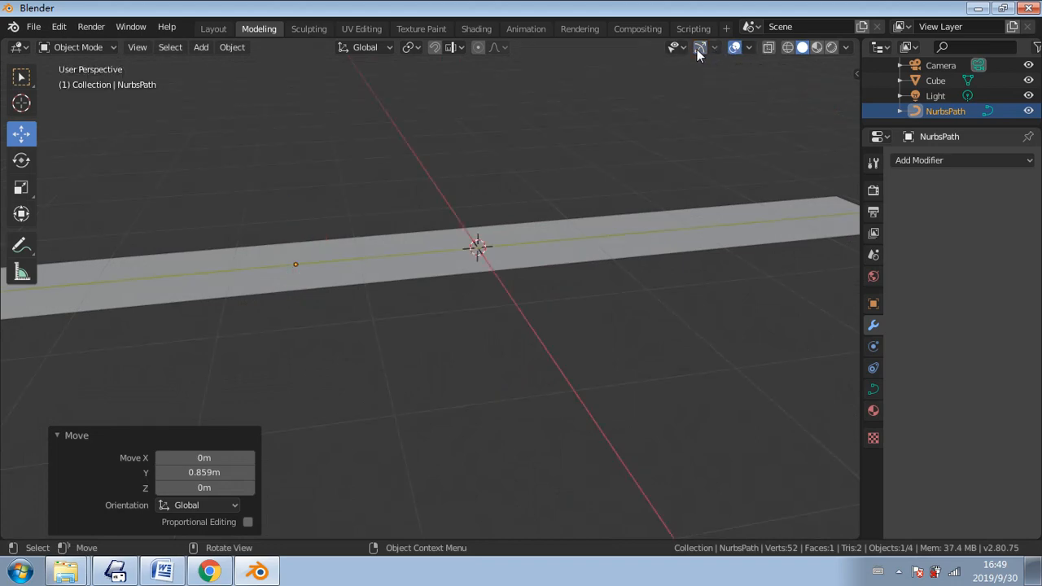
click(698, 48)
click(735, 46)
click(735, 46)
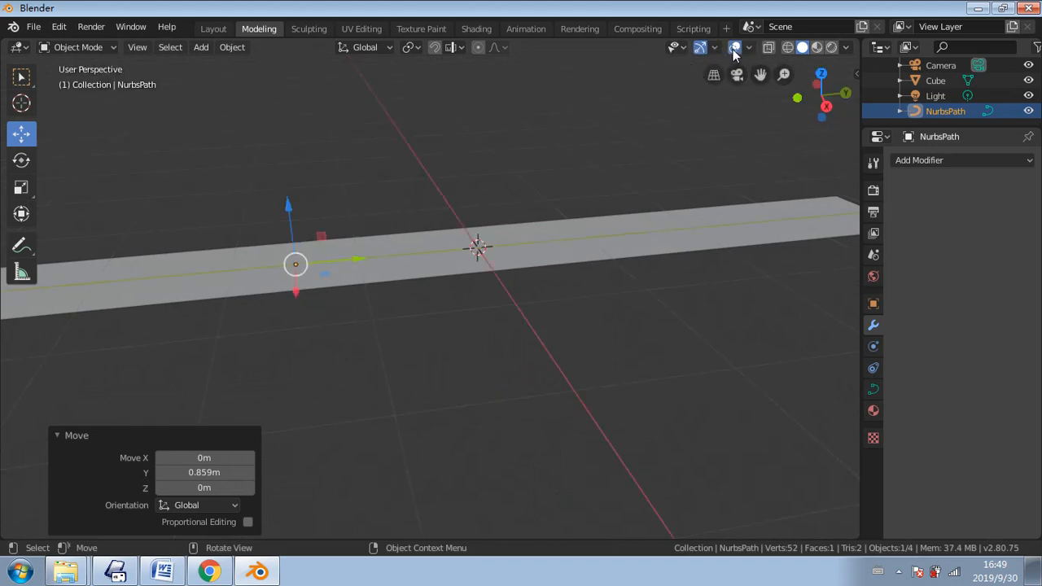
- Shift the path about -0.125 m along X, off the strip's centre line
middle_drag(346, 294, 328, 330)
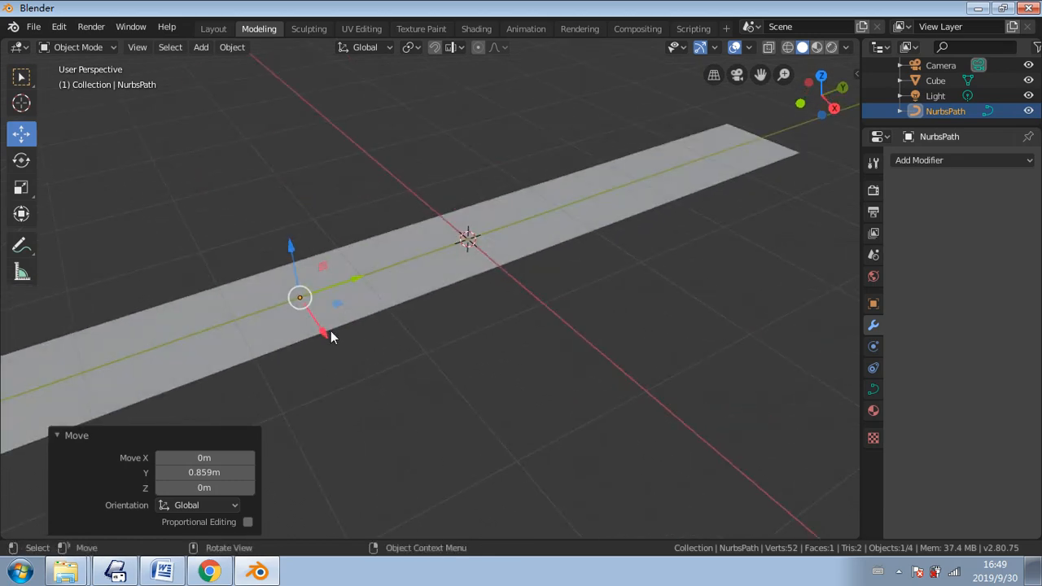
drag(329, 331, 323, 326)
middle_drag(323, 326, 384, 298)
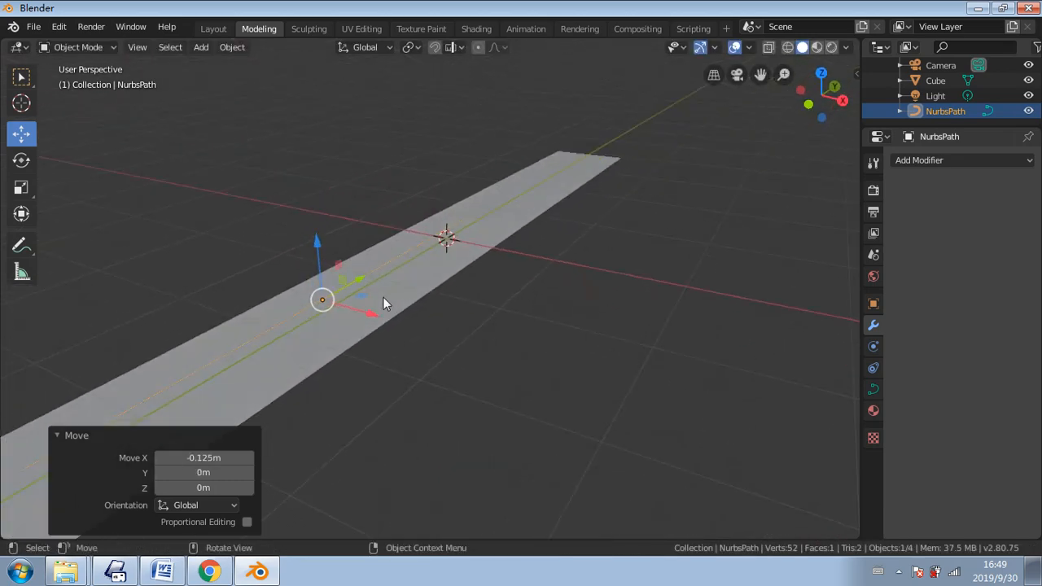
click(932, 159)
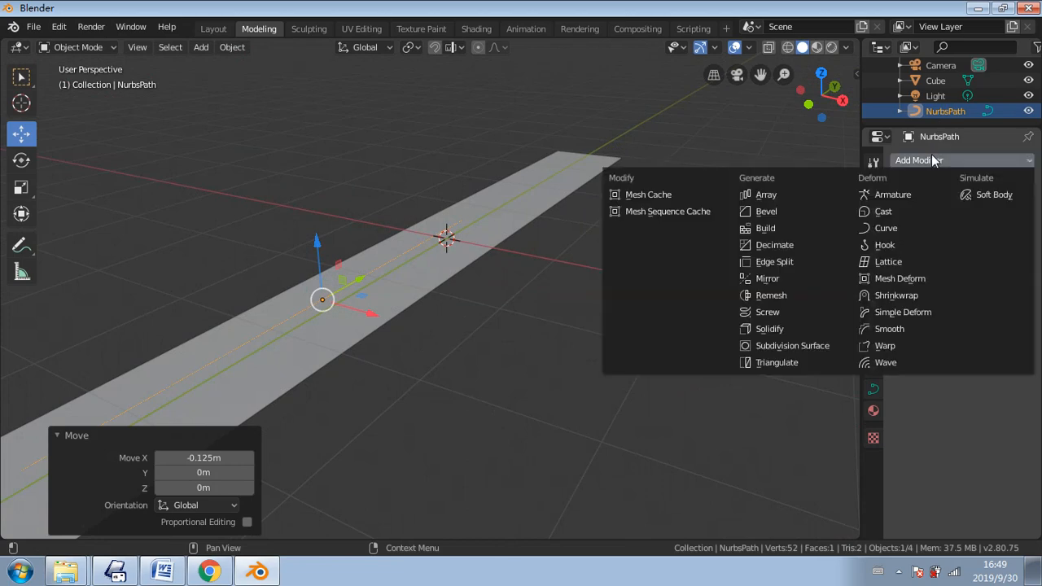
click(796, 329)
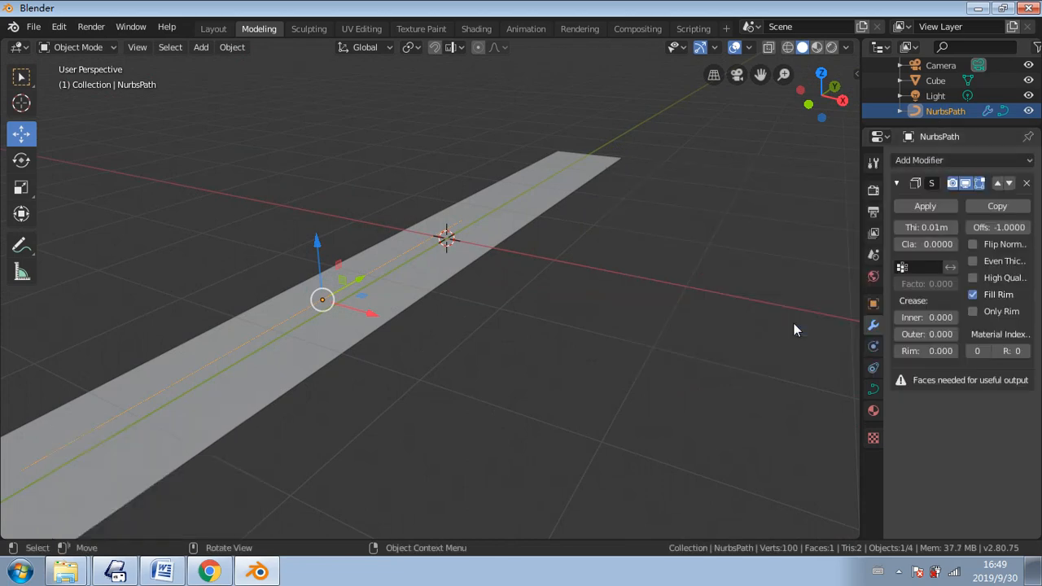
middle_drag(558, 305, 711, 304)
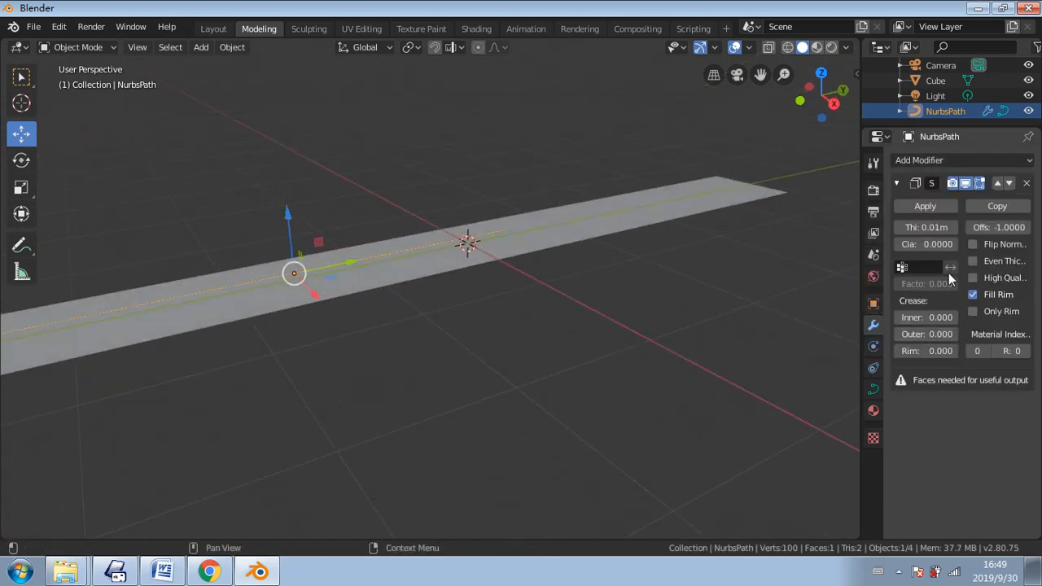
click(1027, 183)
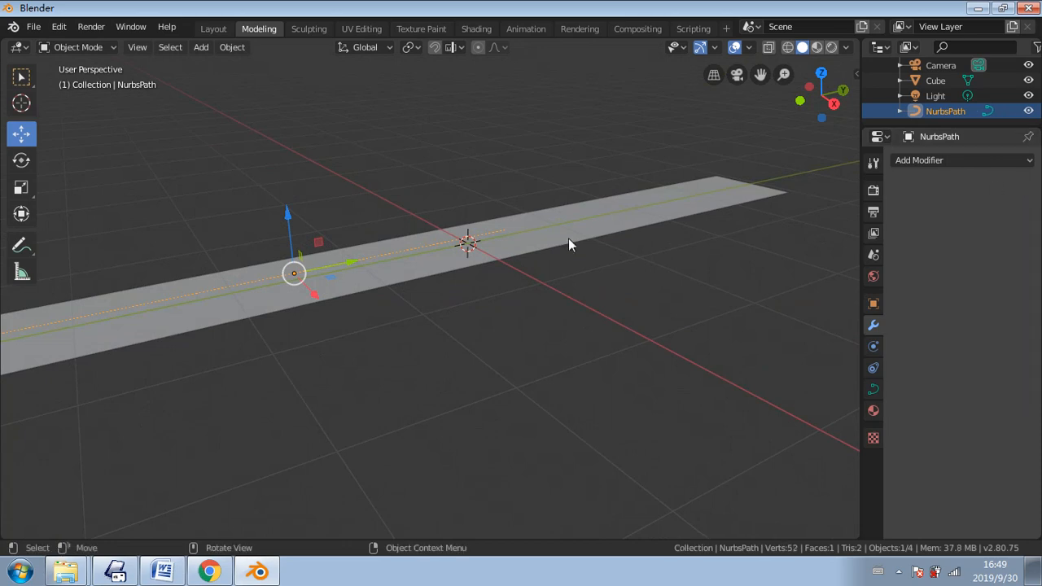
- Add a Curve modifier to the narrow strip and set NurbsPath as its deforming object
click(355, 282)
middle_drag(379, 286, 421, 289)
scroll(473, 275, down, 2)
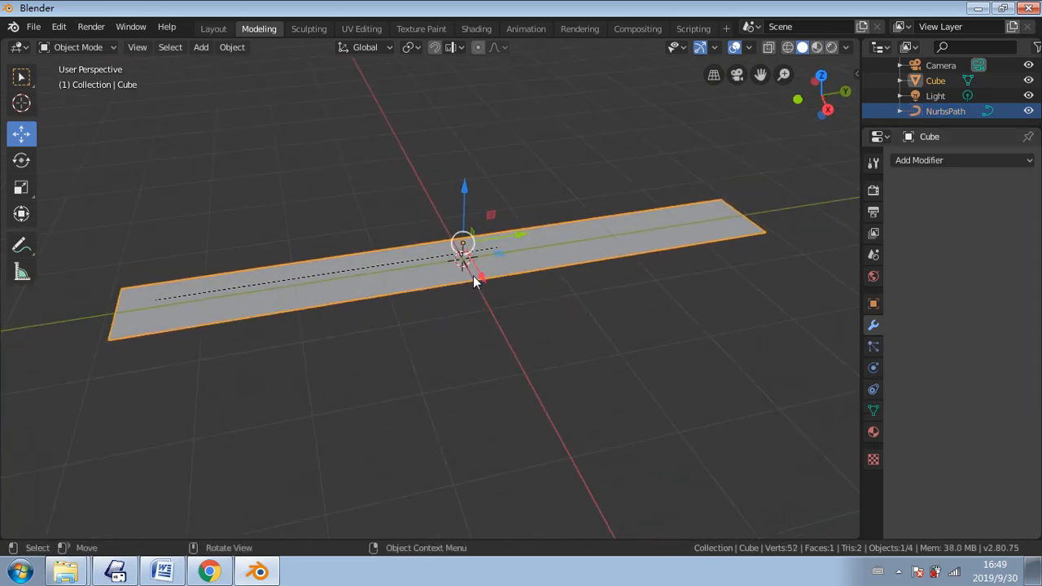
click(965, 161)
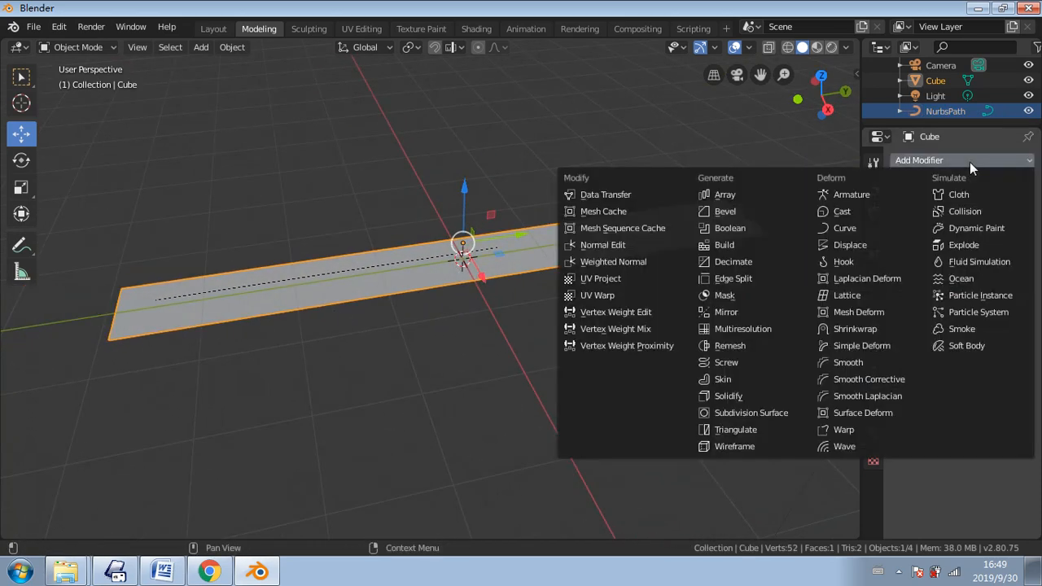
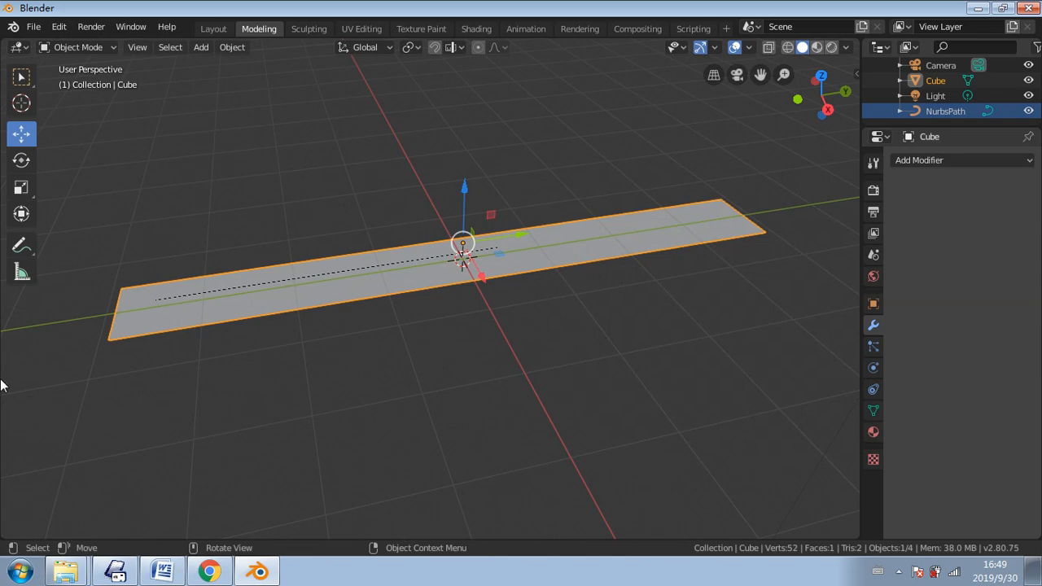
click(912, 162)
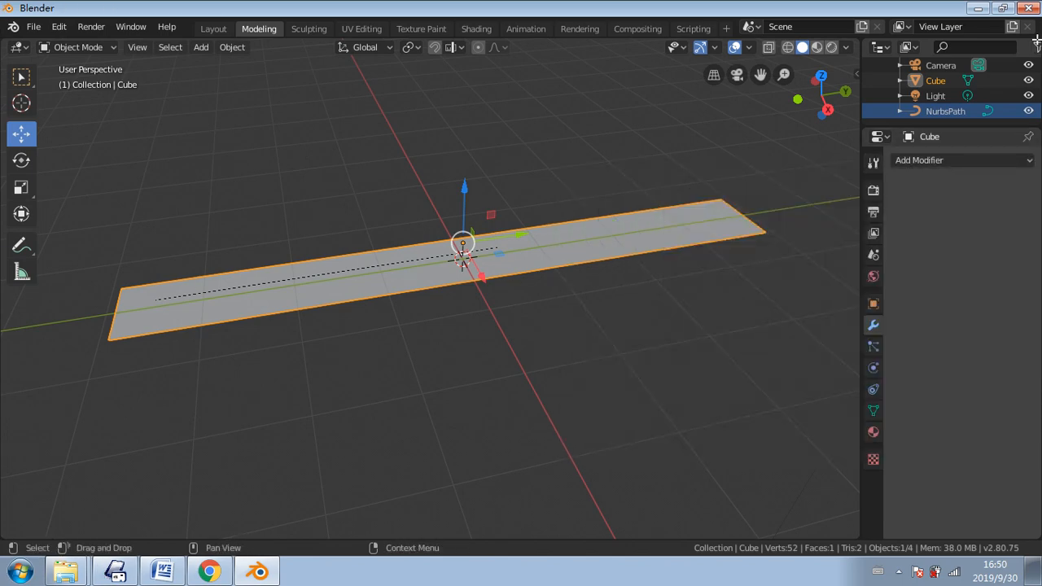
click(913, 161)
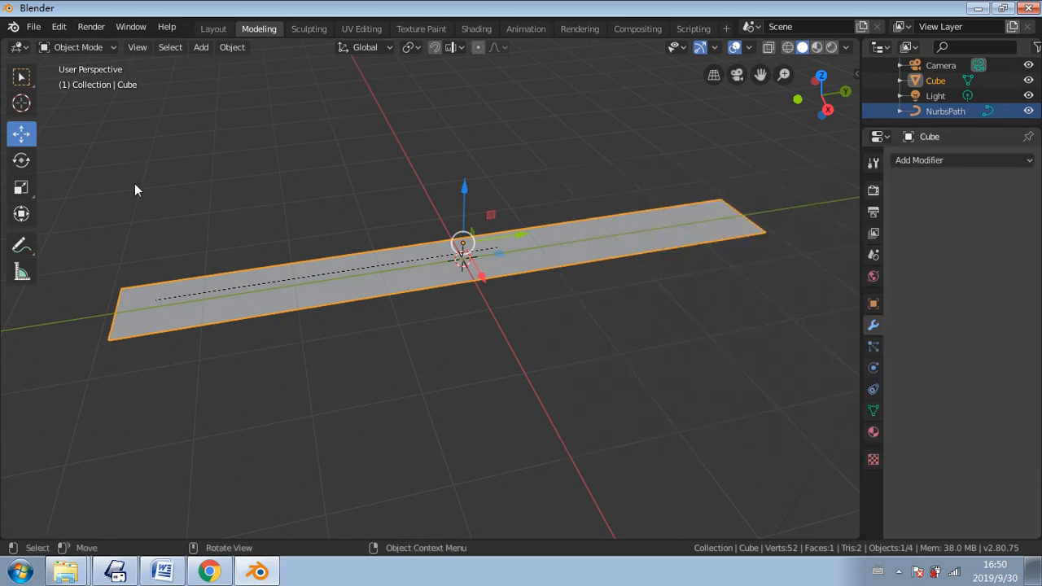
click(902, 162)
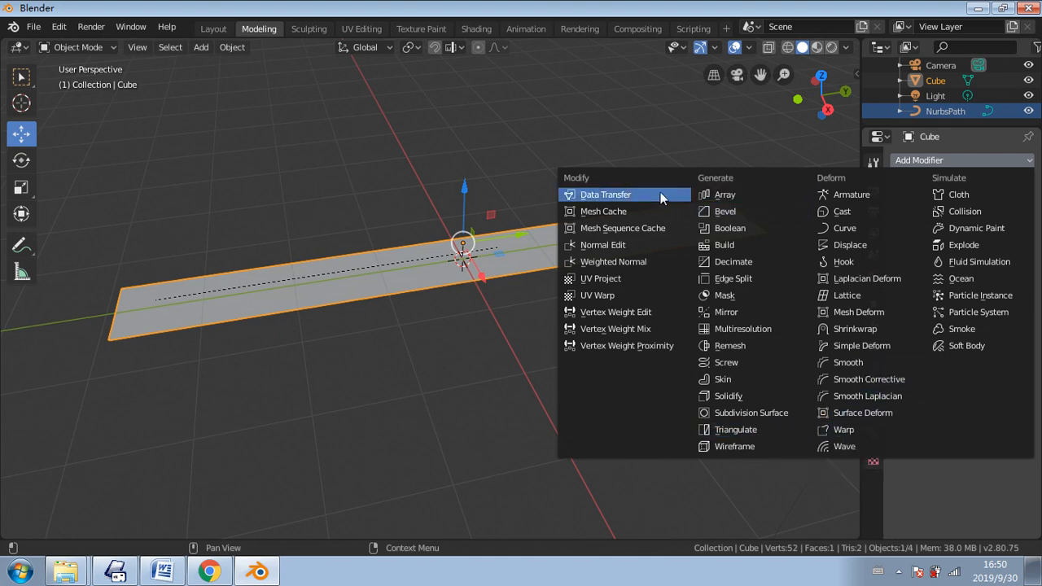
click(865, 236)
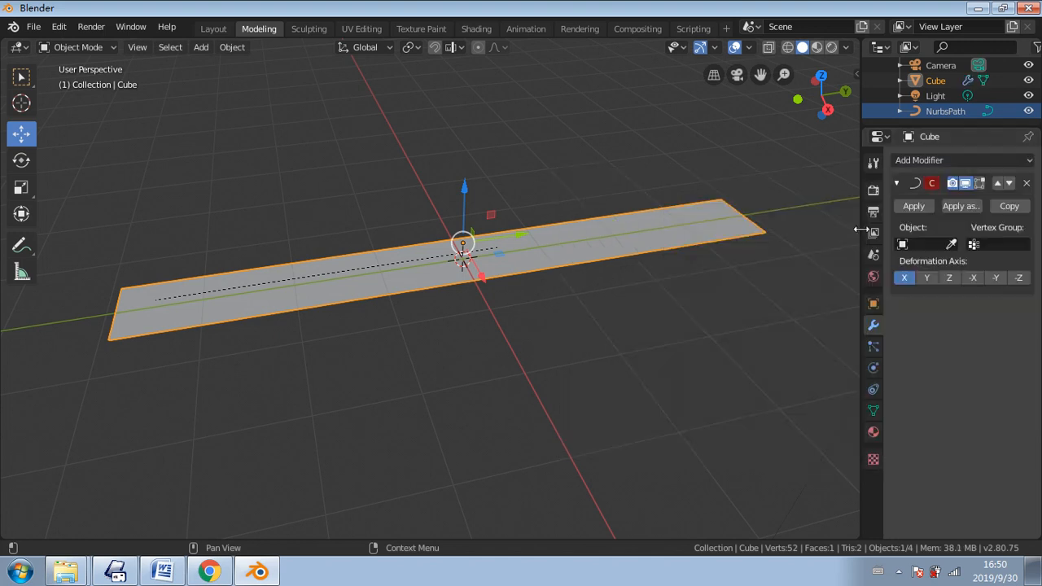
click(929, 244)
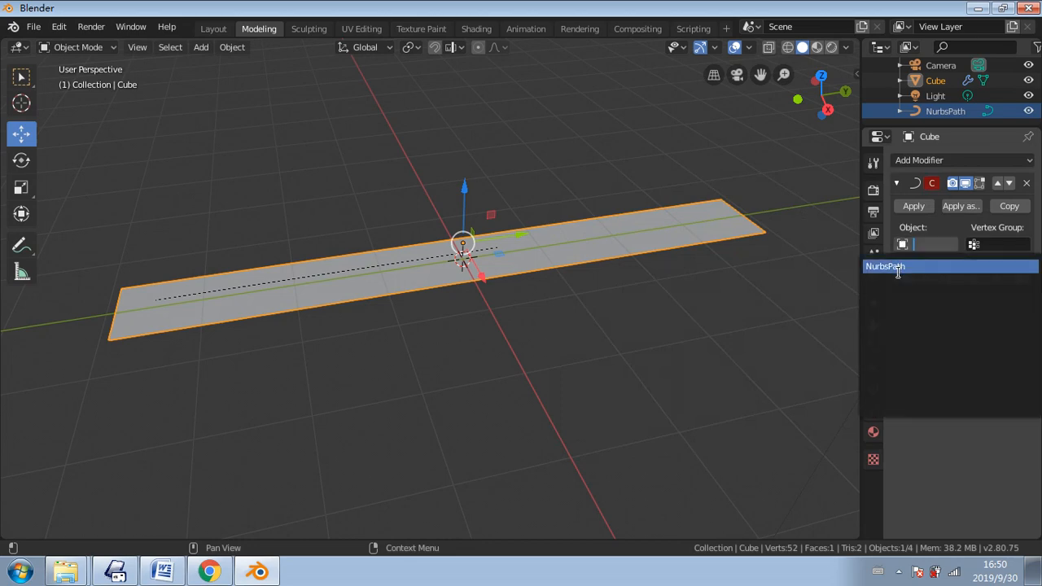
click(903, 275)
scroll(576, 286, down, 3)
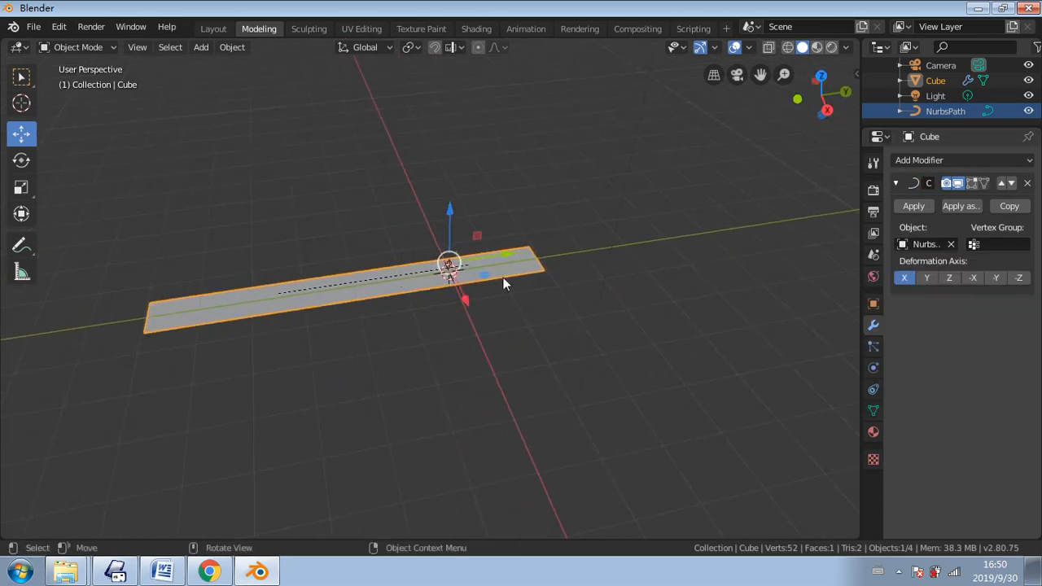
- Edit the path and raise its end control point near the origin about 1.09 m along Z in the right side view
click(394, 277)
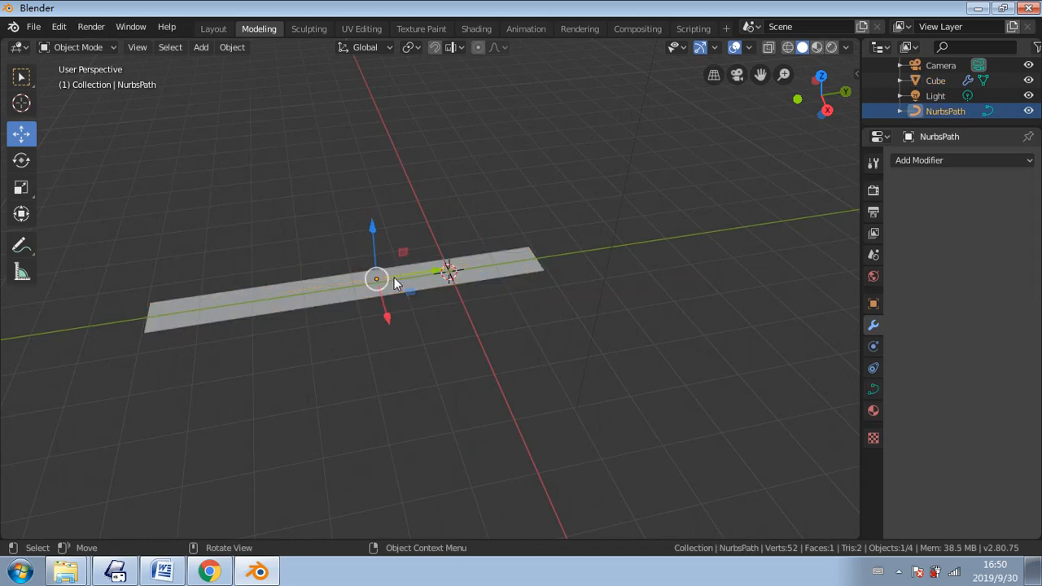
click(78, 46)
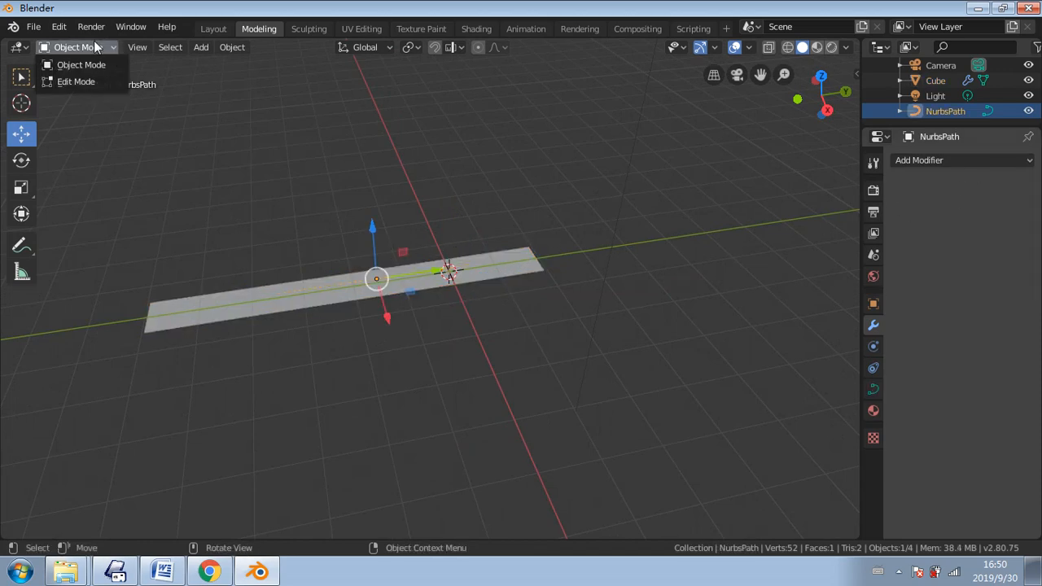
click(89, 79)
scroll(382, 302, up, 2)
scroll(382, 302, up, 1)
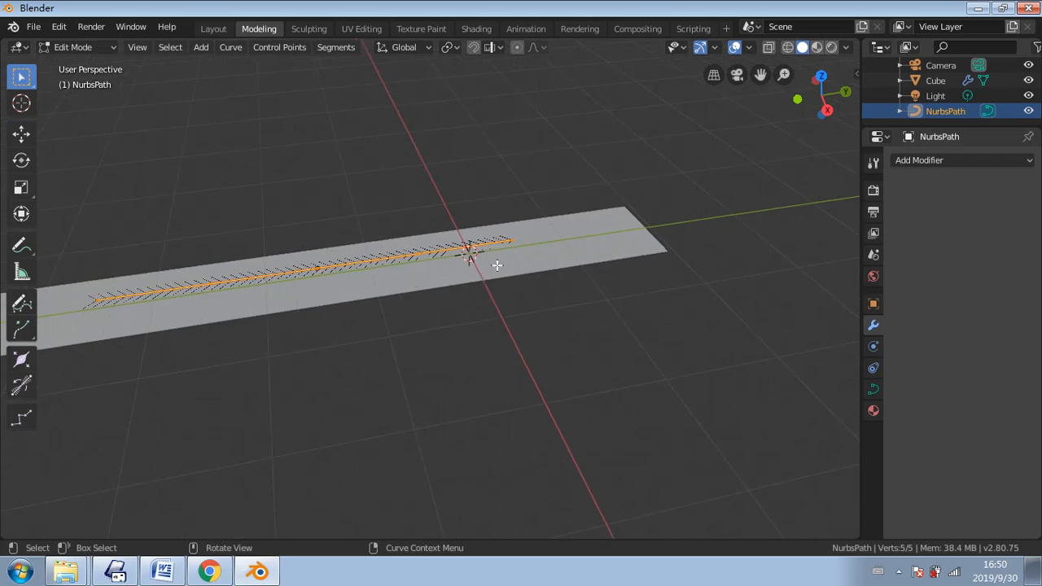
click(827, 110)
drag(519, 259, 529, 254)
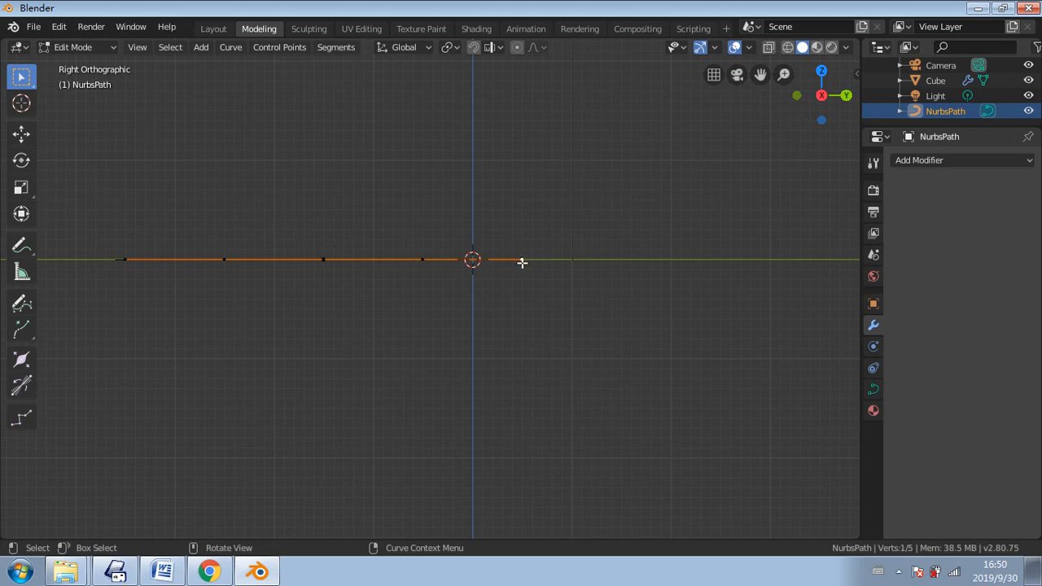
key(g)
click(521, 152)
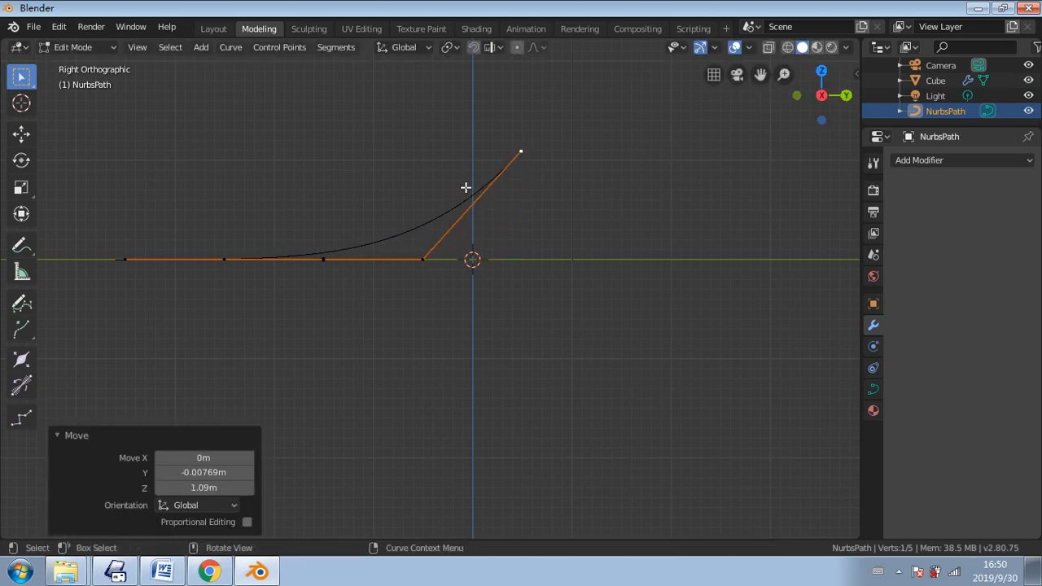
middle_drag(465, 187, 409, 317)
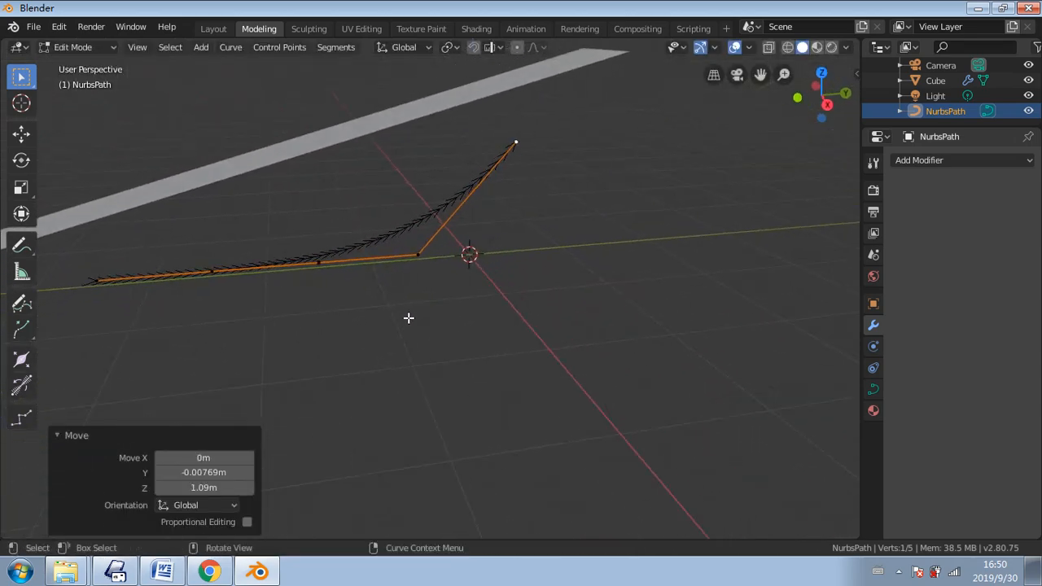
scroll(369, 292, down, 2)
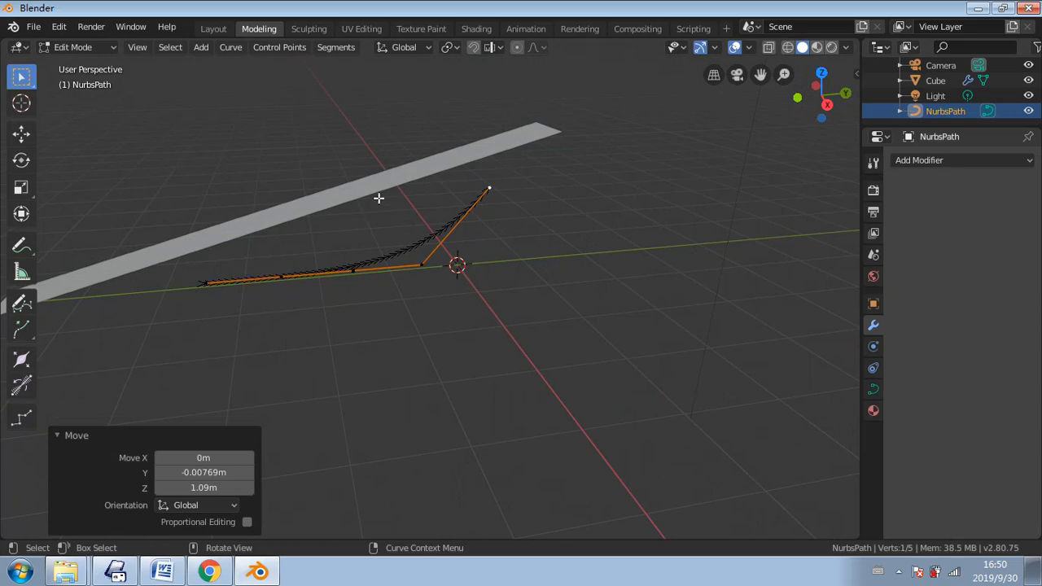
- Subdivide the strip crosswise with 40 evenly spaced loop cuts and return to Object Mode
click(87, 48)
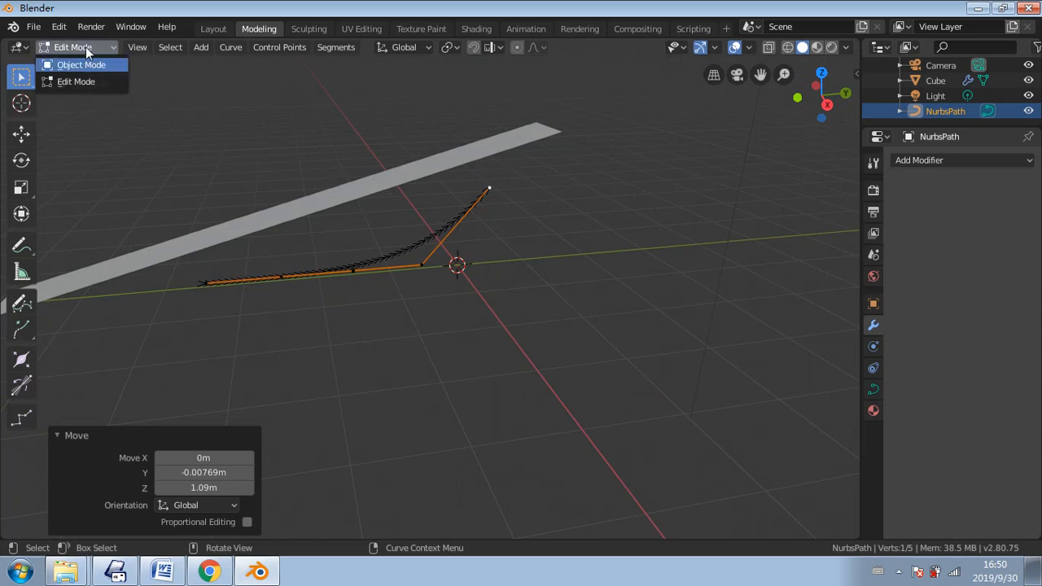
click(83, 60)
click(256, 218)
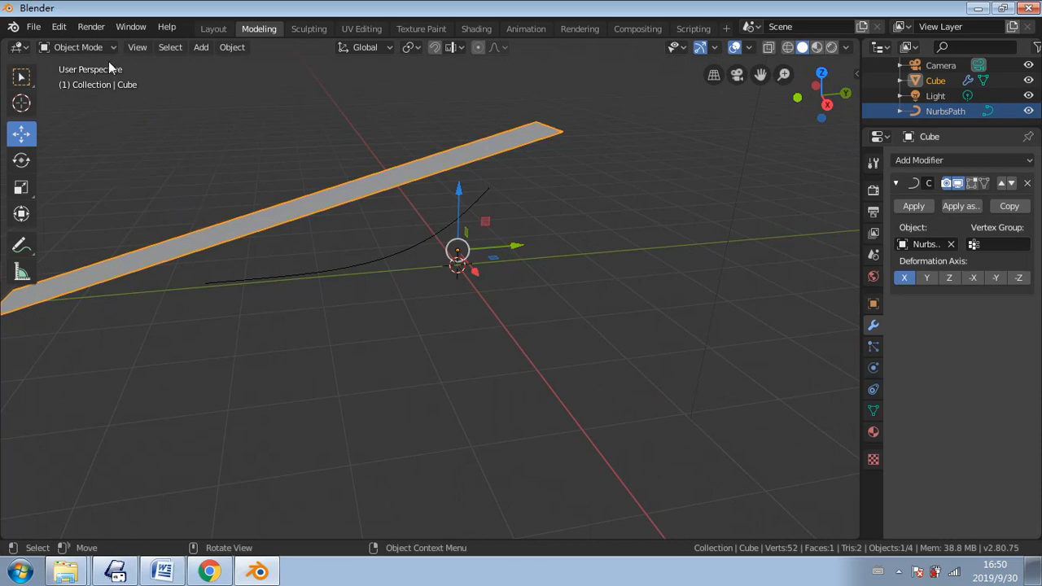
click(82, 47)
click(82, 81)
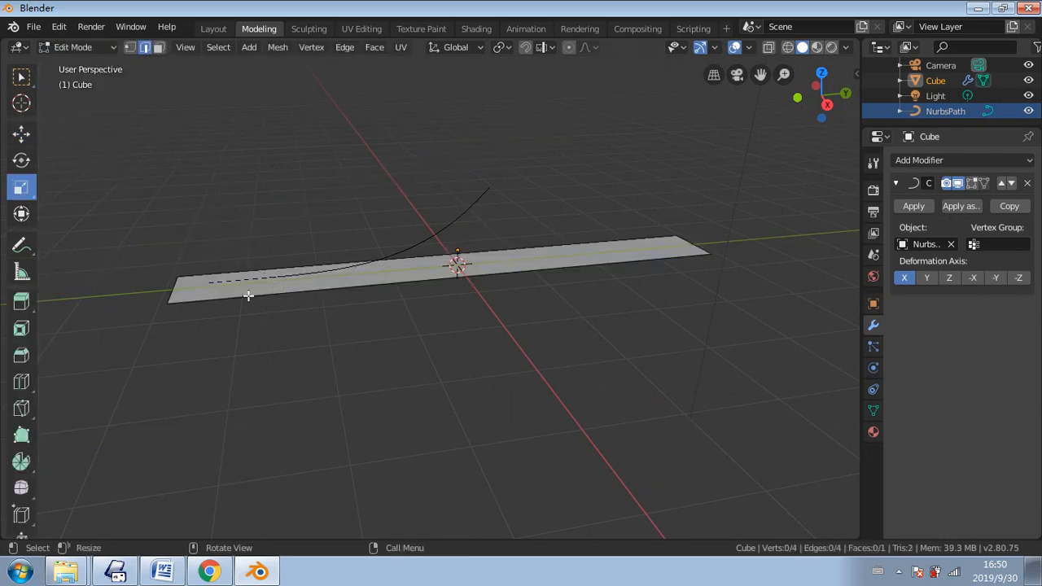
right_click(188, 296)
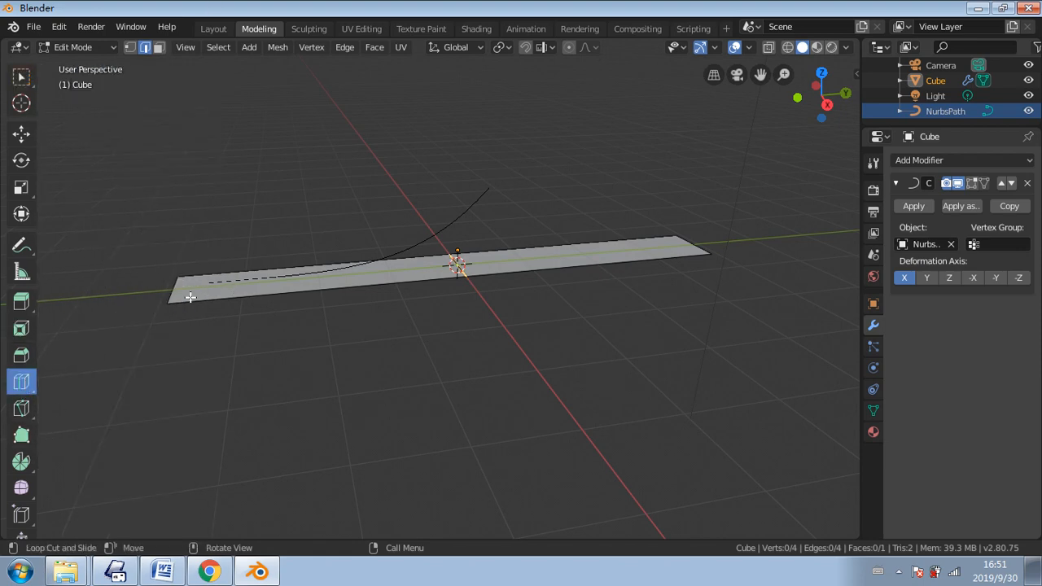
click(226, 281)
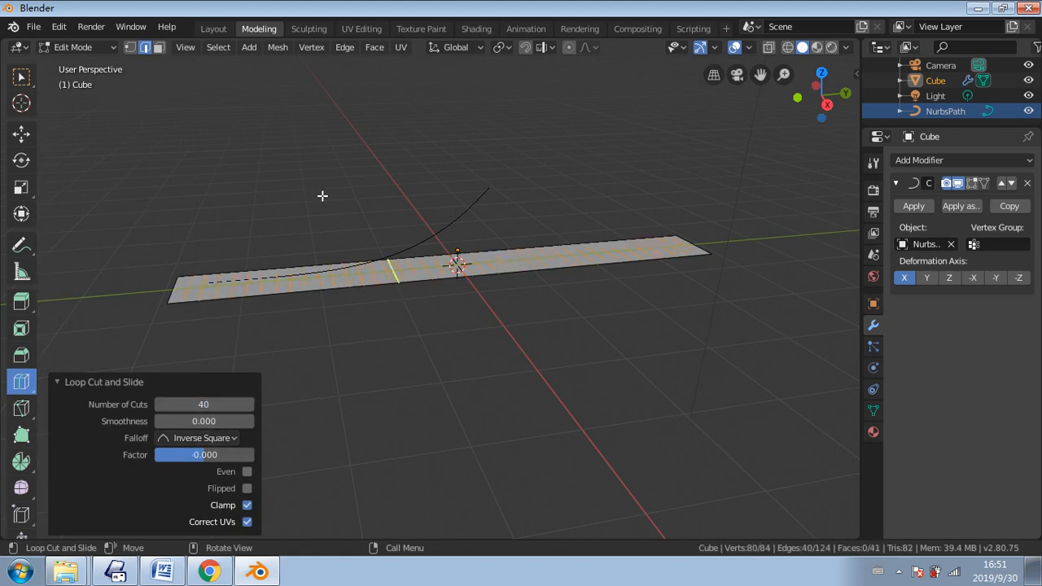
click(96, 49)
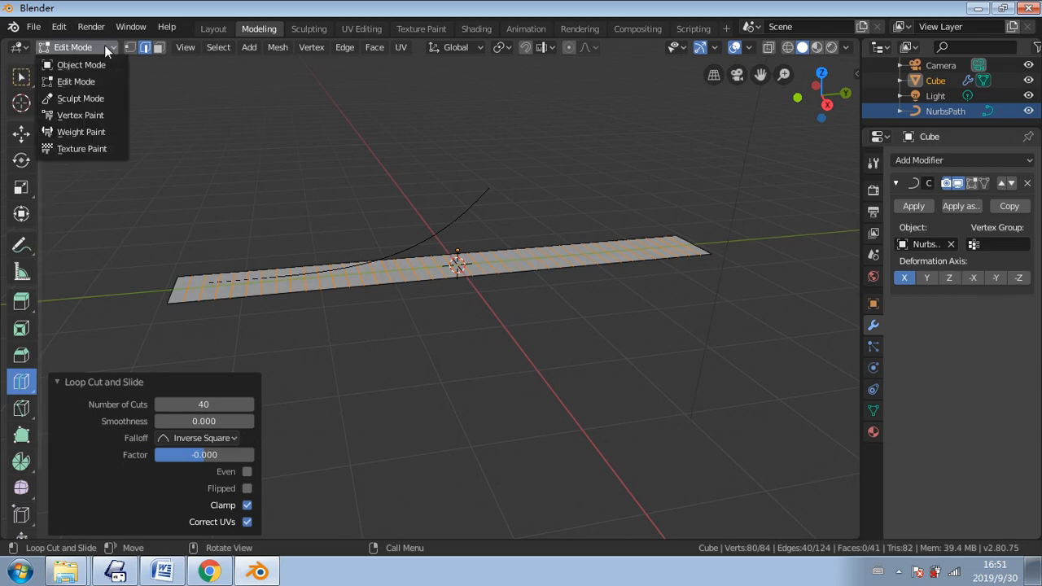
click(99, 66)
- Move the bent strip about 1.59 m along Y
middle_drag(321, 196, 491, 235)
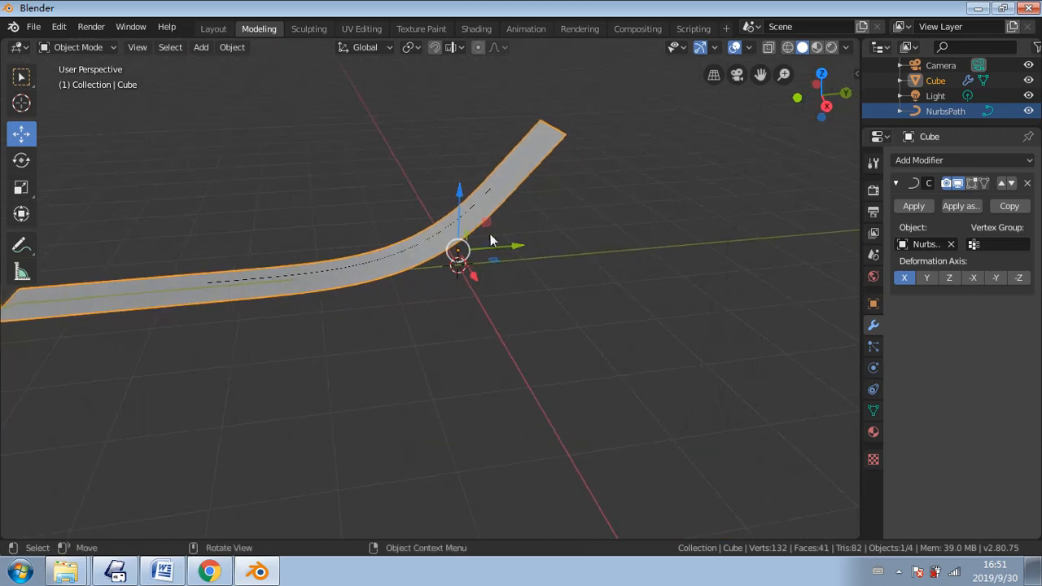
drag(511, 252, 616, 237)
middle_drag(433, 249, 472, 248)
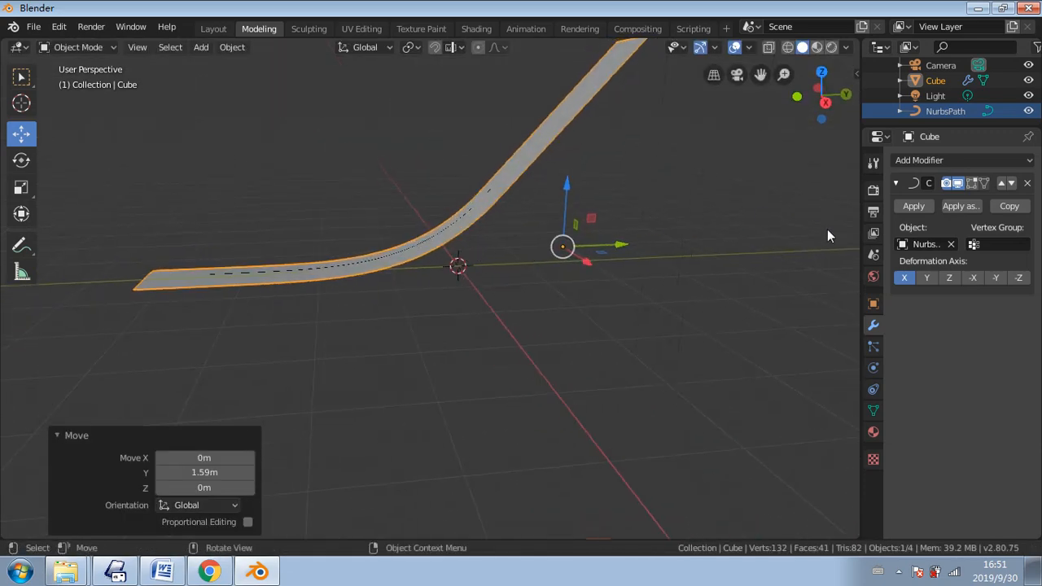
- Edit the path and shift its raised end control point about -0.992 m in X and -0.185 m in Y in the top view
click(405, 261)
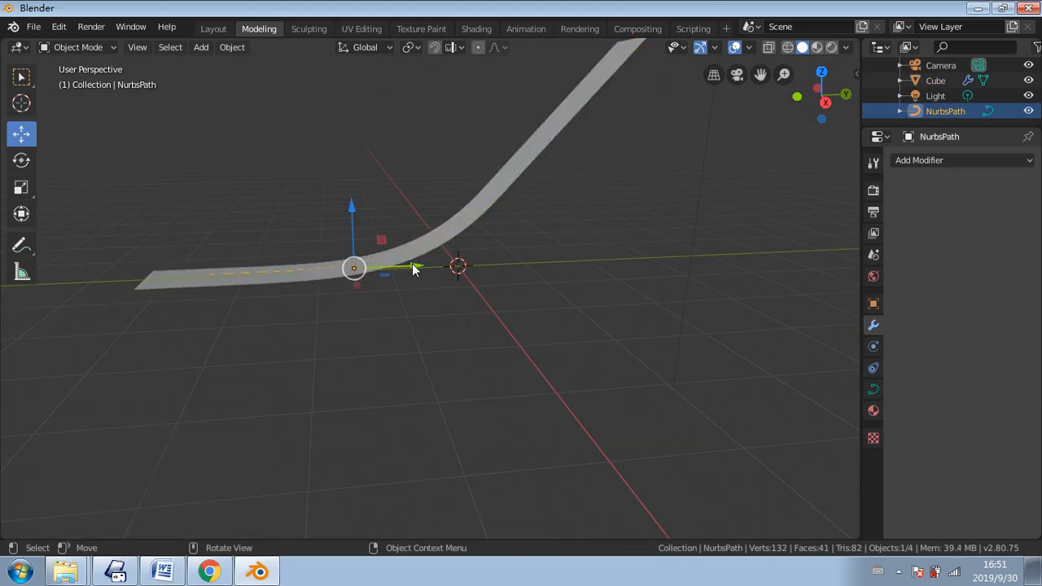
middle_drag(414, 269, 529, 261)
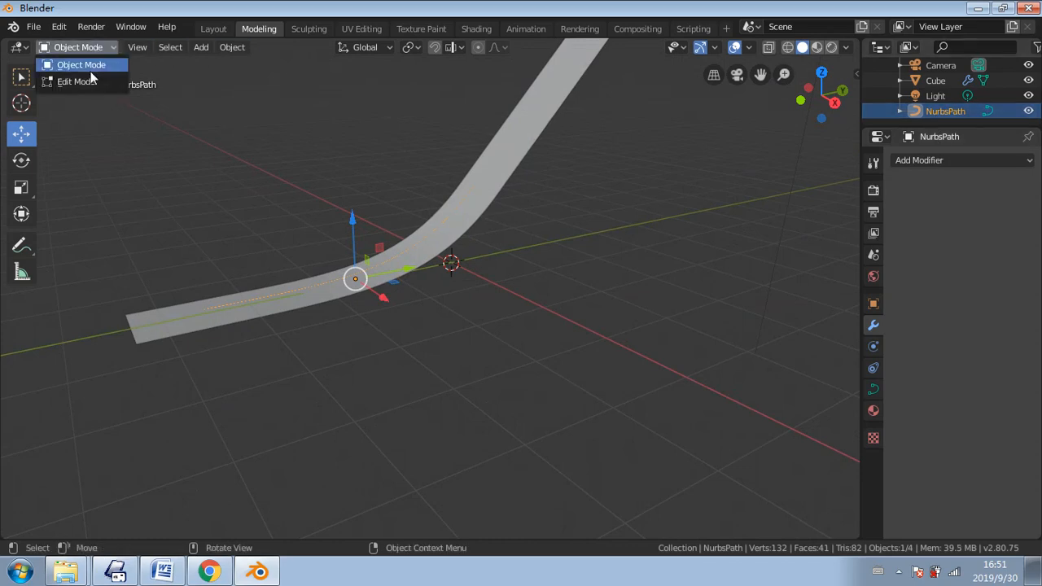
click(88, 81)
middle_drag(367, 307, 431, 203)
middle_drag(400, 249, 443, 224)
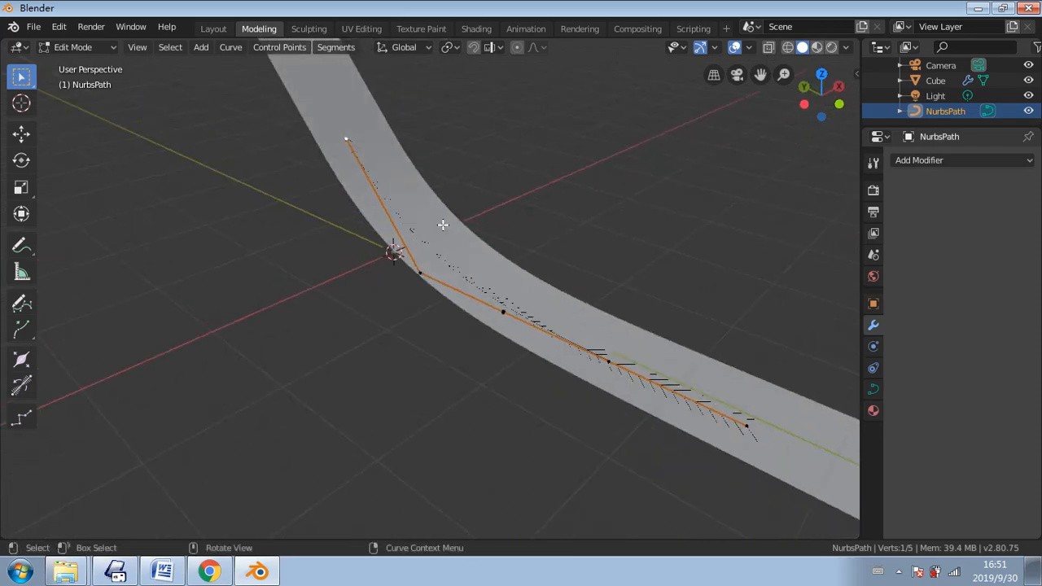
click(821, 74)
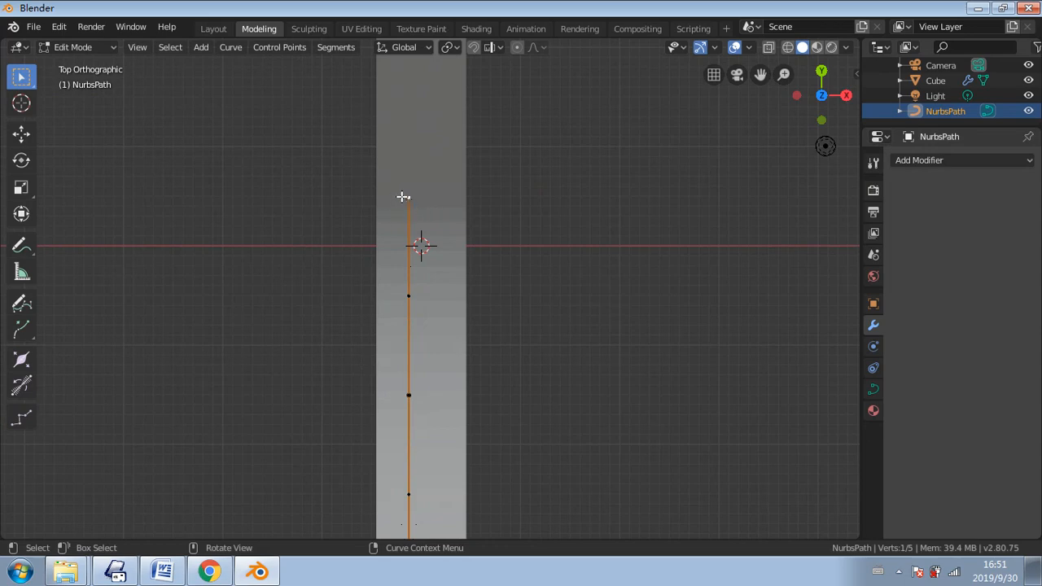
key(g)
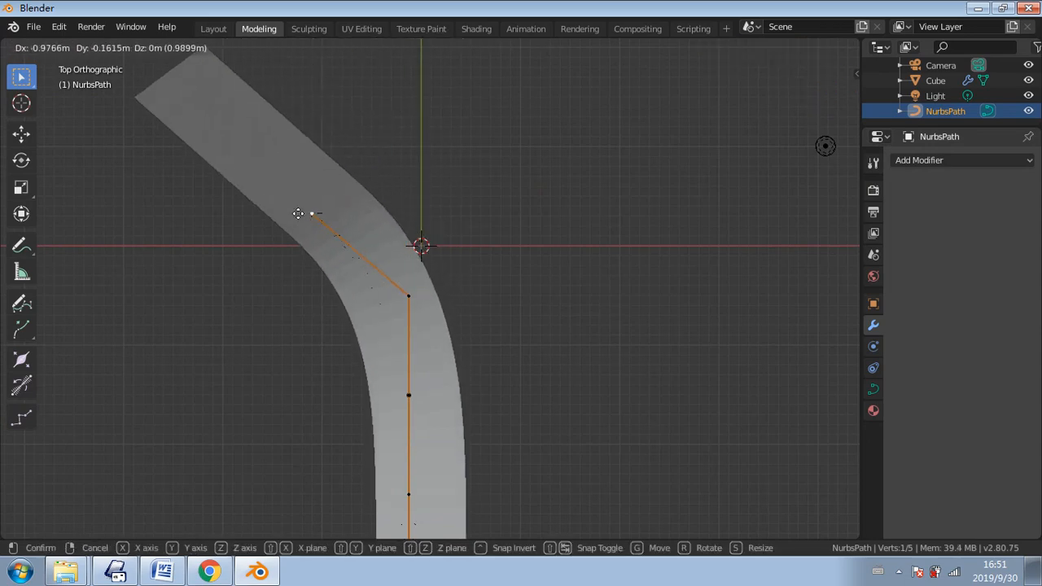
click(305, 214)
- Move the raised end control point a further -0.321 m in X, -0.112 m in Y and -0.0305 m in Z, approximately
middle_drag(384, 226, 319, 200)
key(g)
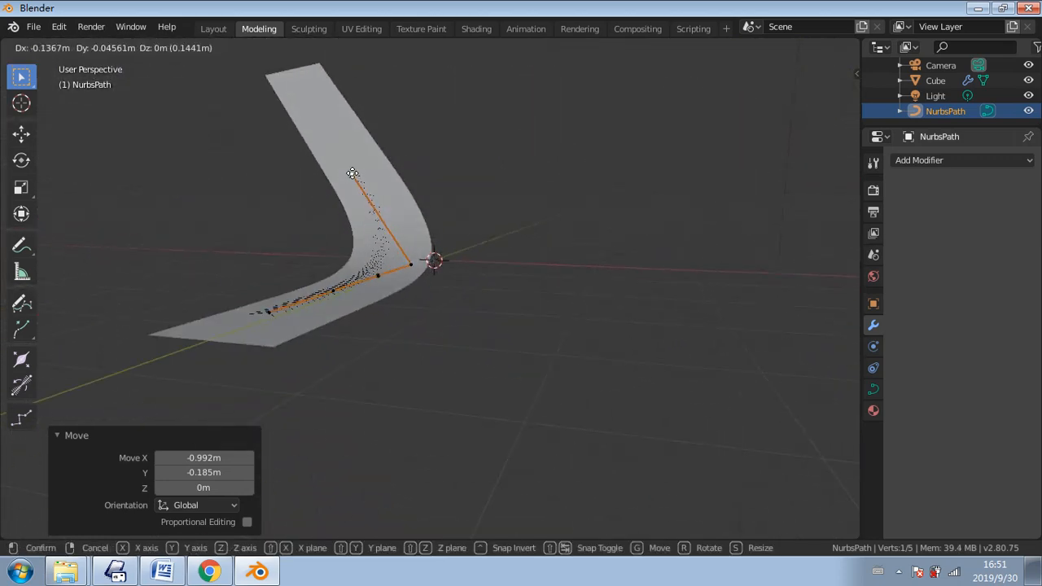
click(340, 178)
middle_drag(376, 175, 401, 271)
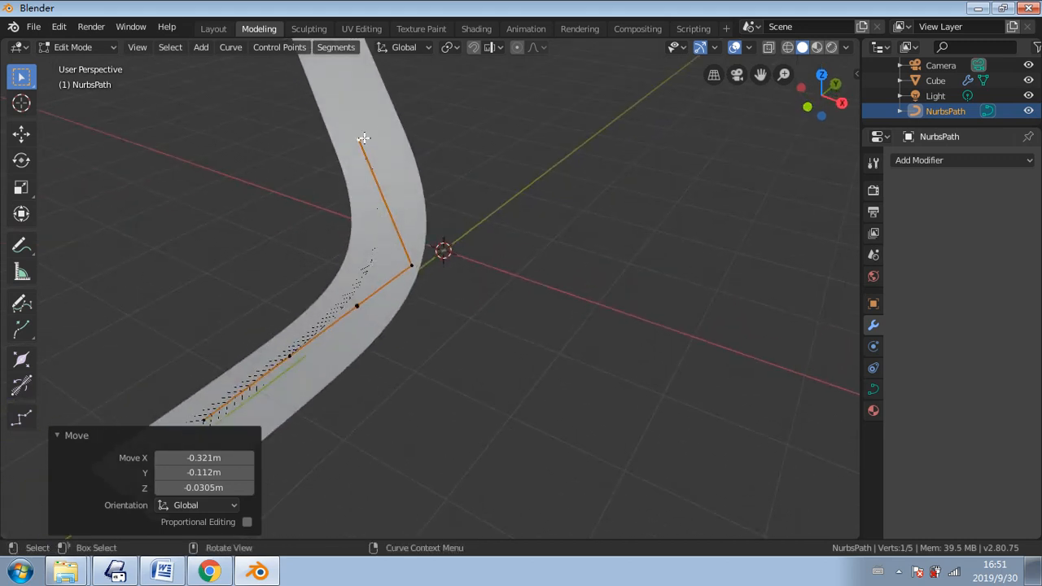
- Move the raised end control point about 0.516 m in X, -0.116 m in Y and -0.57 m in Z, and extrude a new point from it
key(g)
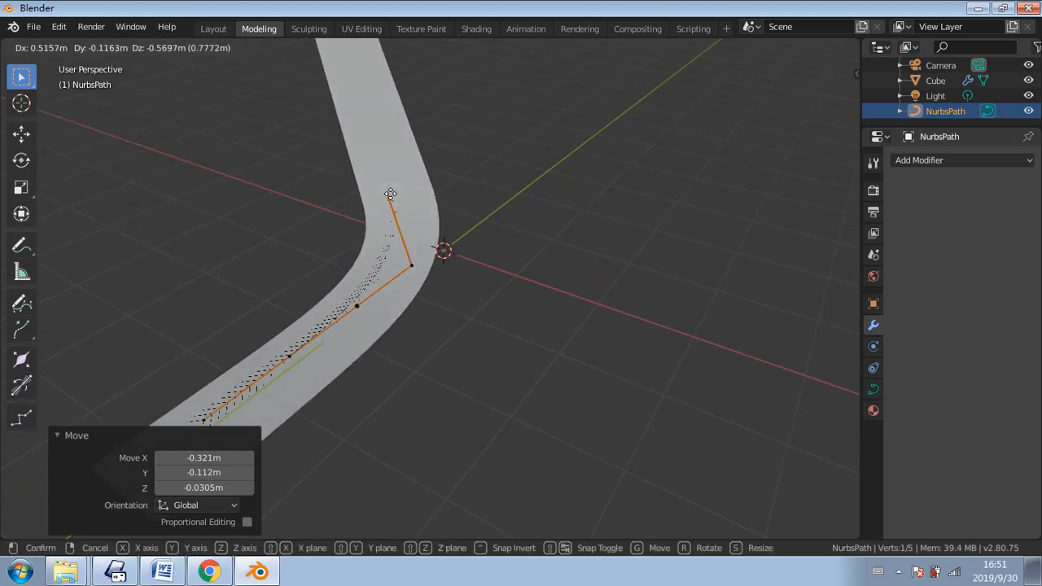
click(392, 195)
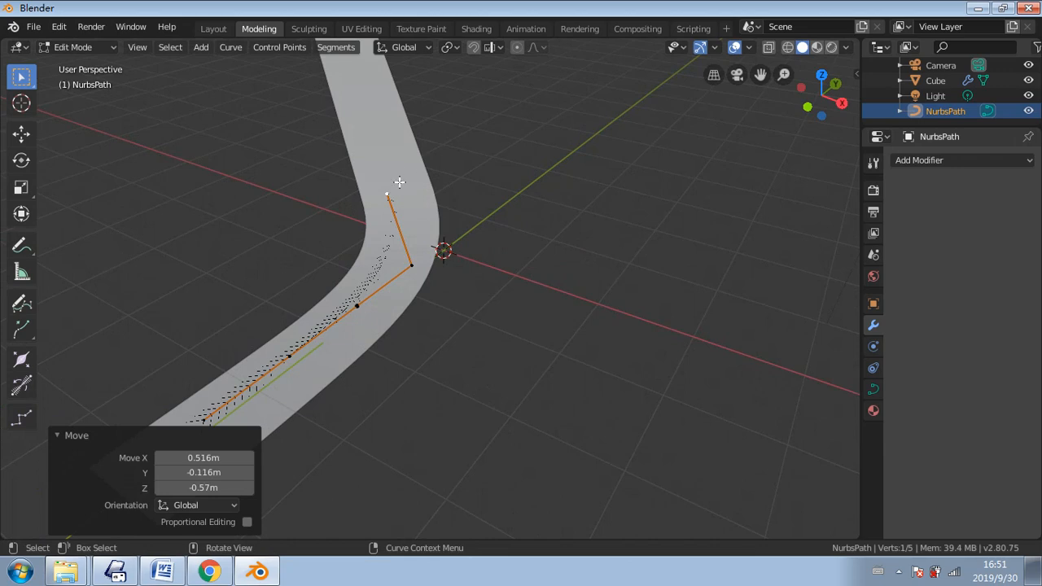
key(e)
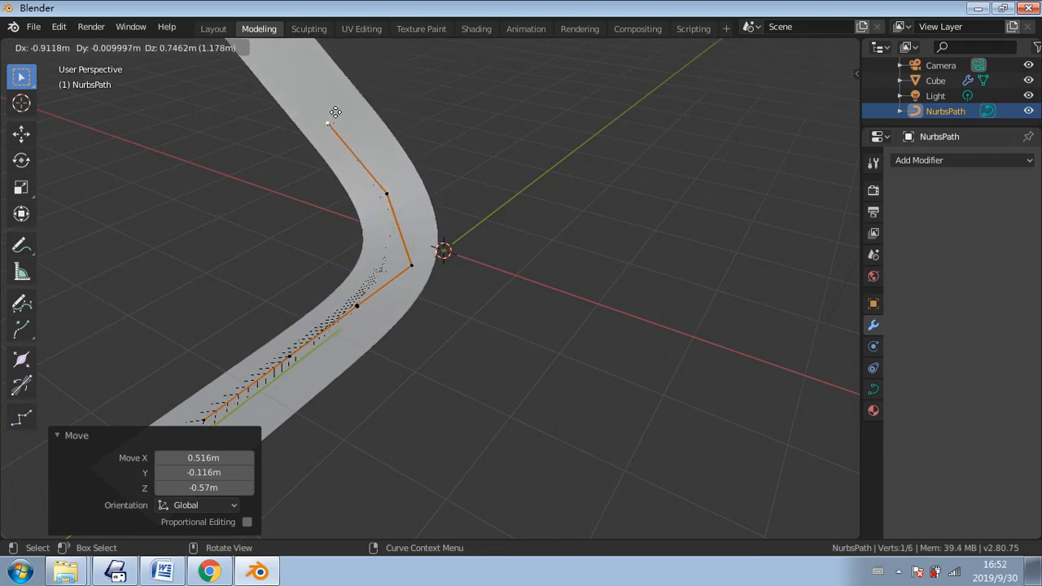
click(326, 117)
- Extrude two more points from the path's end, offset about (-0.761, -0.384, 0.168) m and (-0.653, -0.164, 0.345) m
key(e)
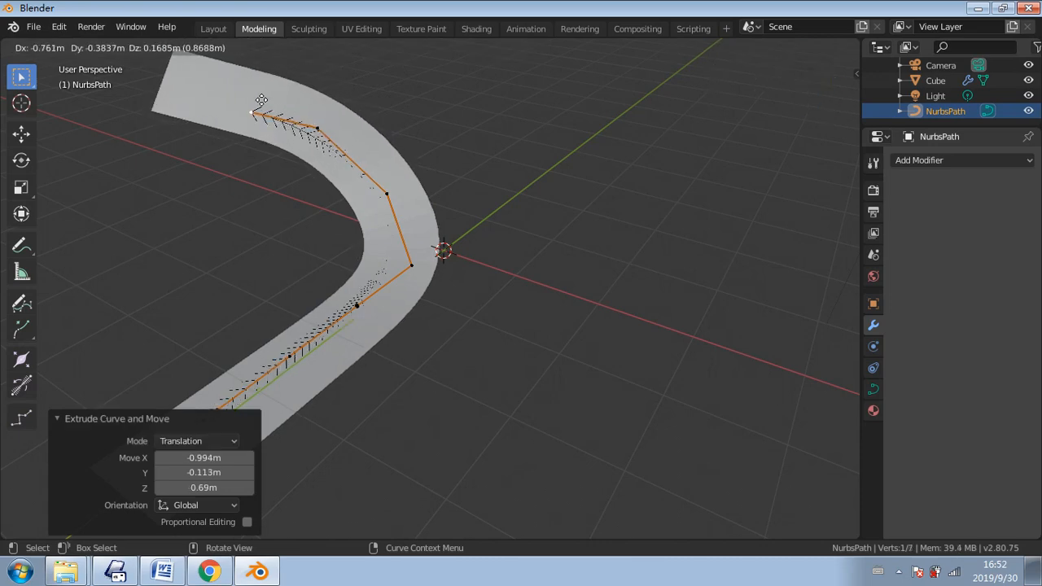
click(251, 91)
key(e)
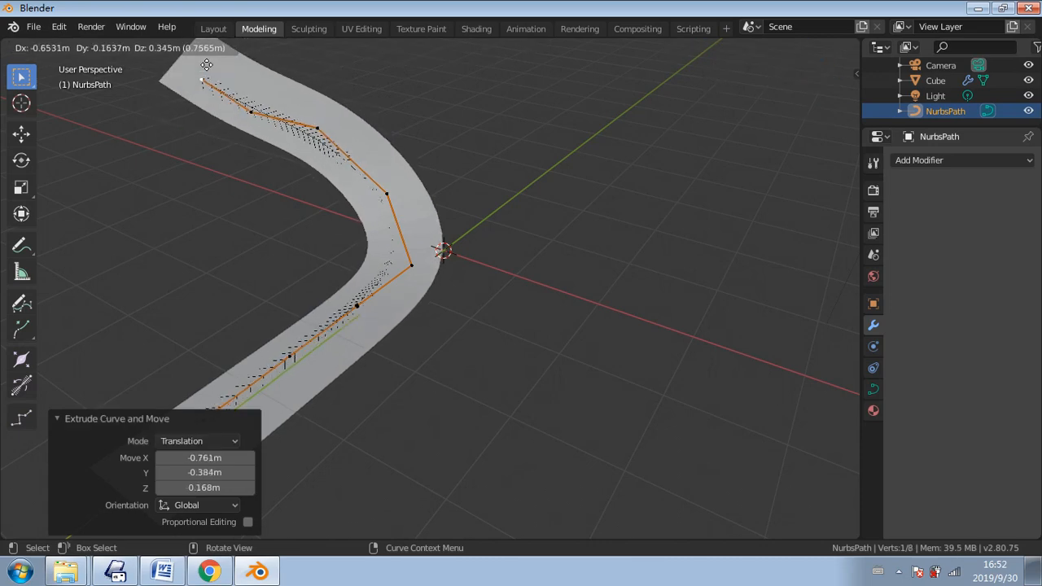
click(208, 82)
- Rotate the path's end control point about -31.3° around X and deselect it
middle_drag(208, 82, 520, 136)
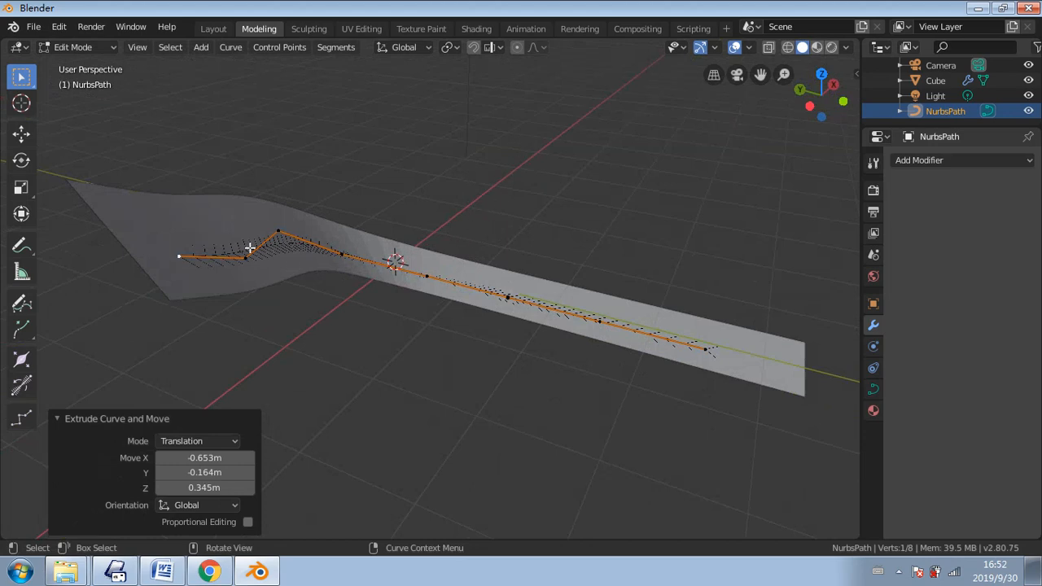
click(21, 160)
drag(220, 259, 146, 171)
middle_drag(147, 172, 287, 333)
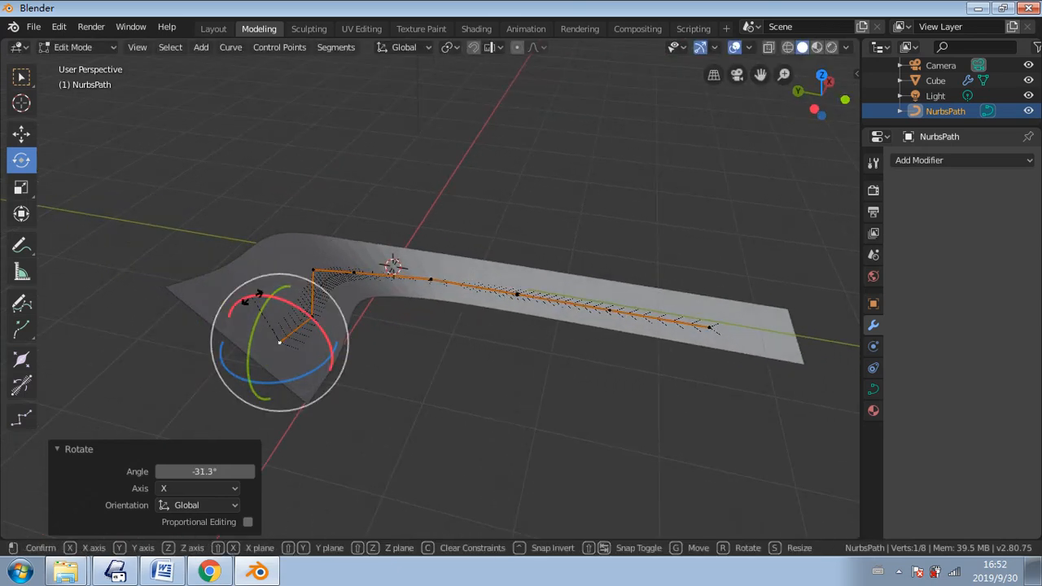
drag(250, 301, 252, 264)
click(277, 284)
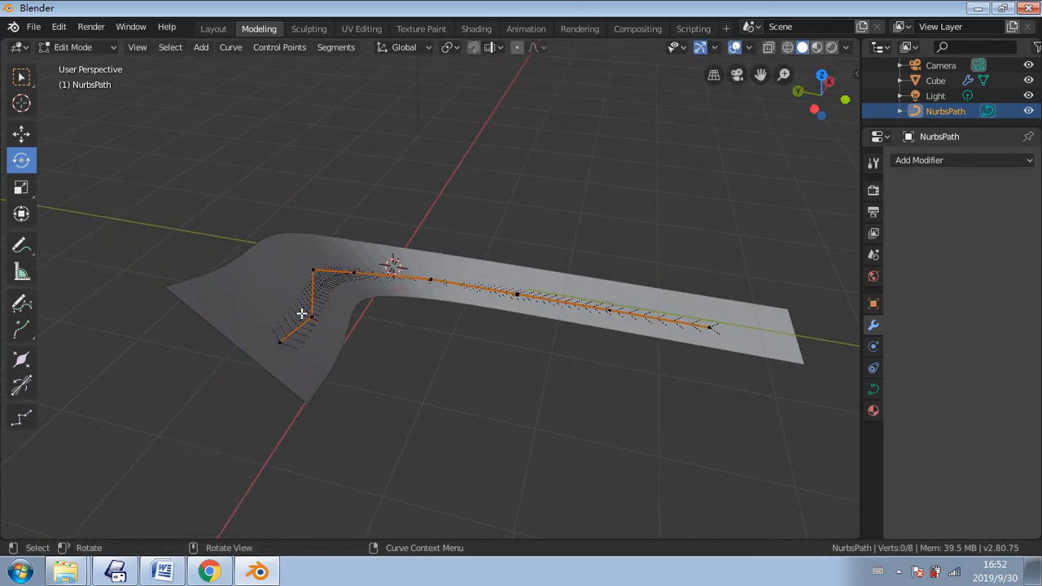
- Rotate the second-to-last control point of the path with the Rotate tool
click(280, 341)
middle_drag(274, 339, 249, 367)
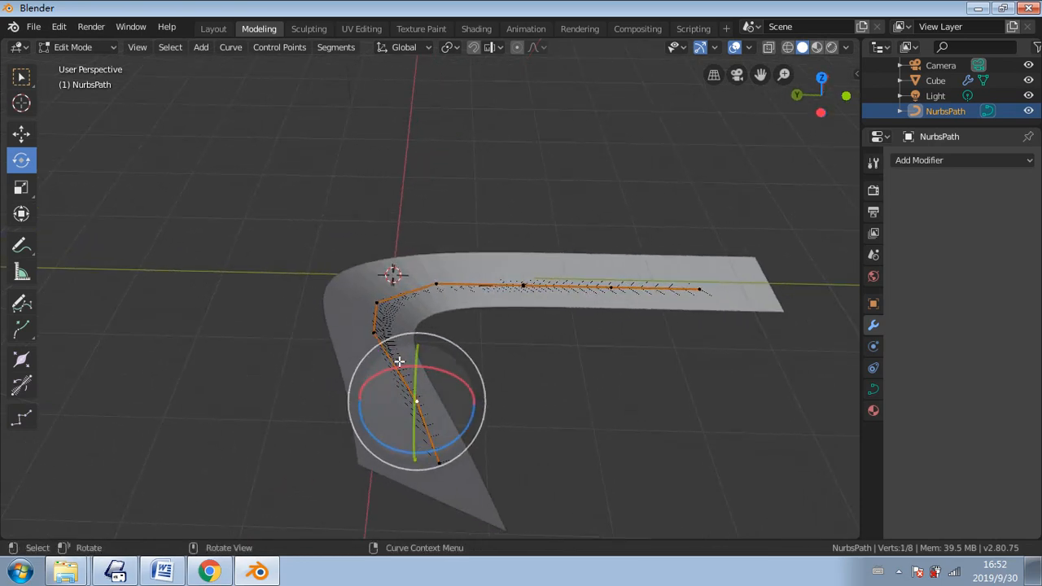
drag(414, 366, 403, 372)
drag(436, 445, 439, 462)
drag(436, 375, 412, 371)
- Rotate the third-from-last control point about -42° around X
click(373, 340)
click(376, 332)
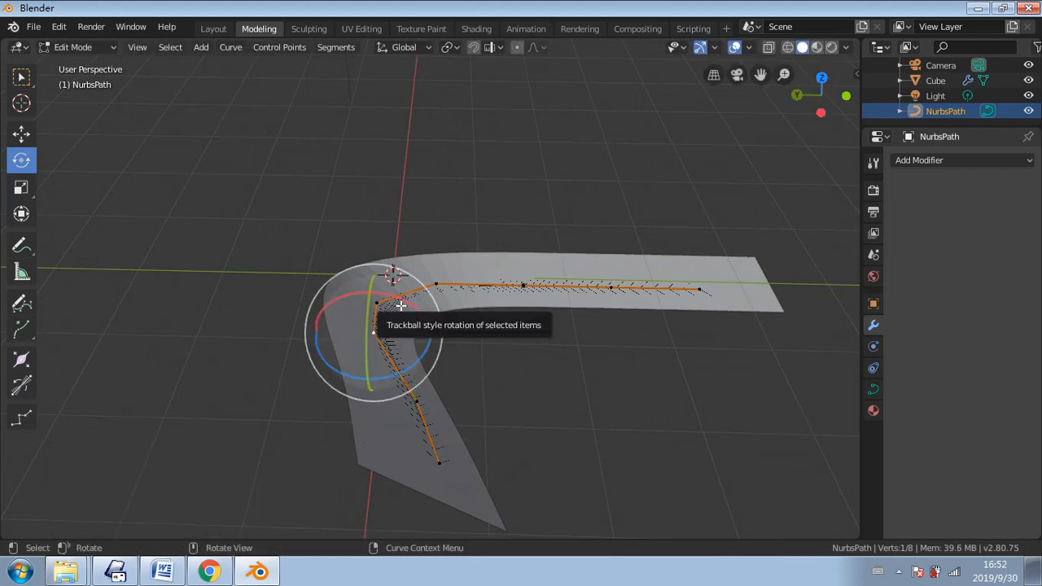
drag(400, 300, 396, 274)
middle_drag(396, 274, 304, 179)
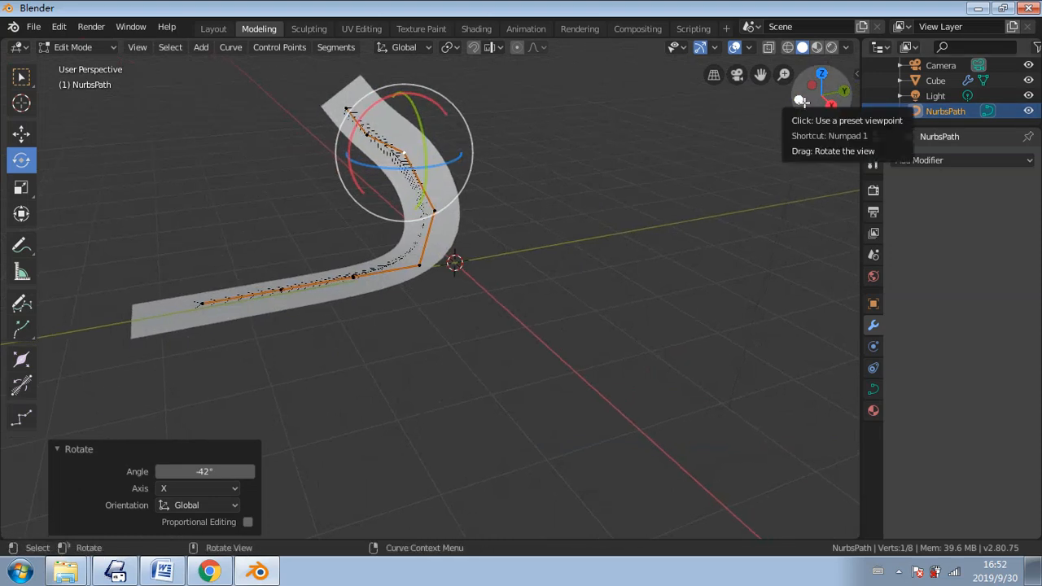
- In the top view, extrude a separate control point about -3.02 m in X and 3.05 m in Y
click(23, 78)
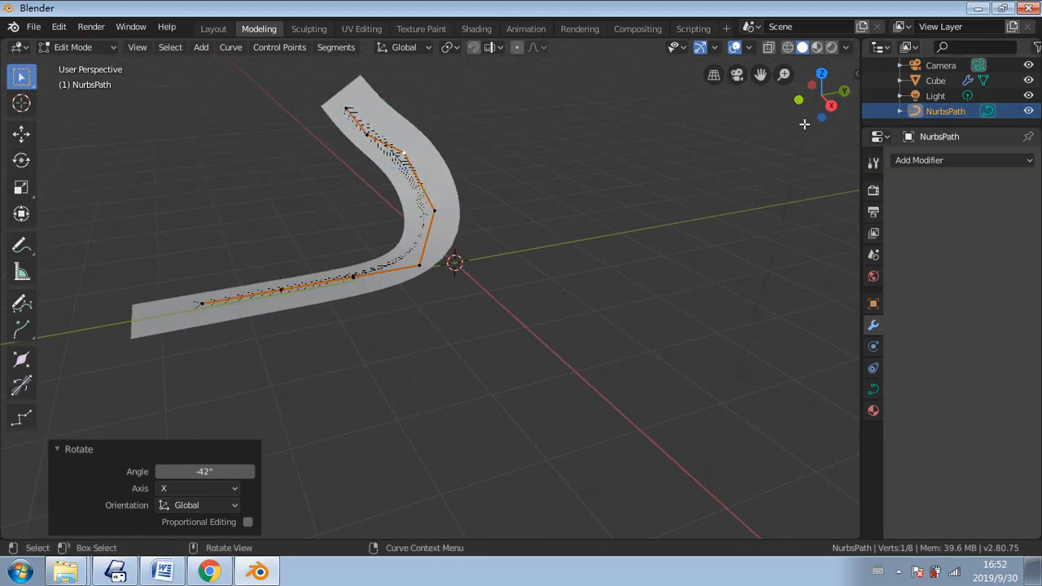
click(829, 105)
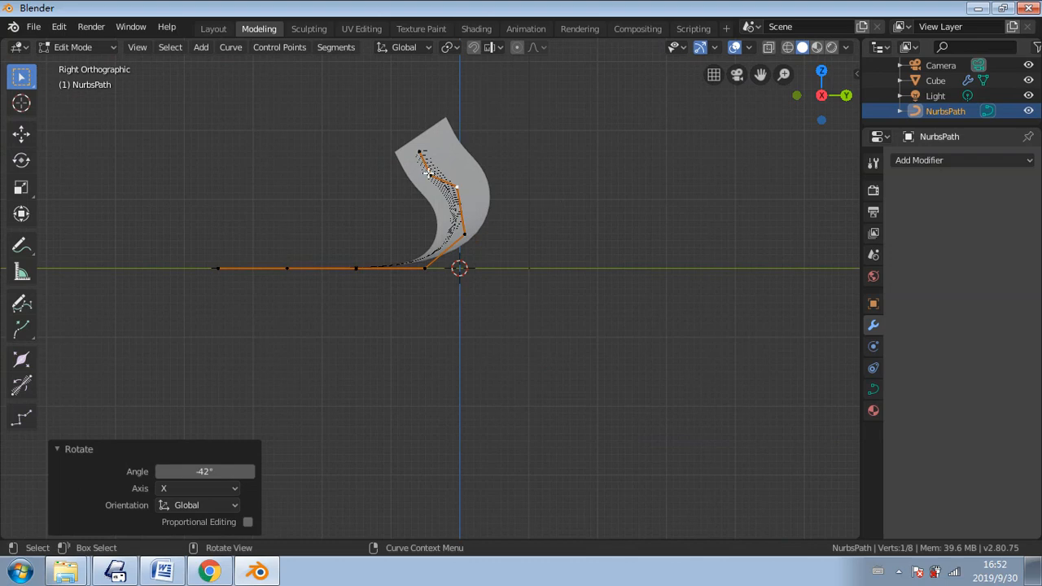
click(822, 72)
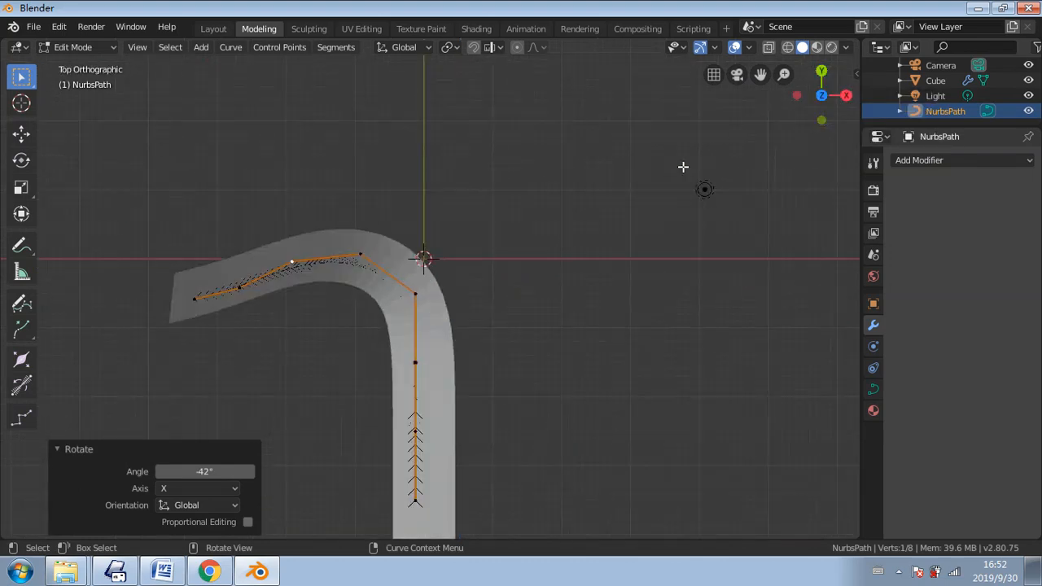
drag(237, 279, 242, 289)
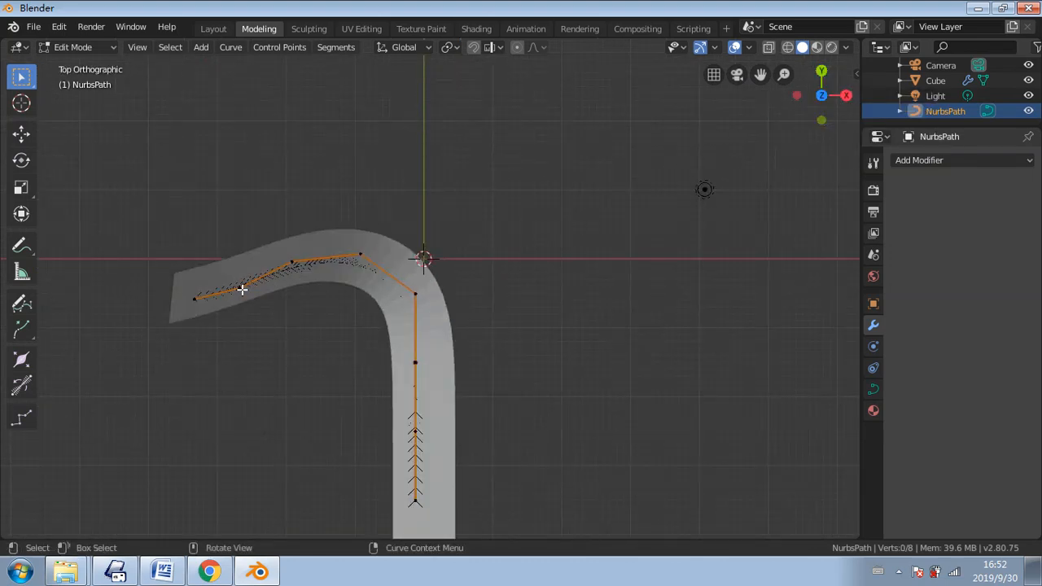
key(e)
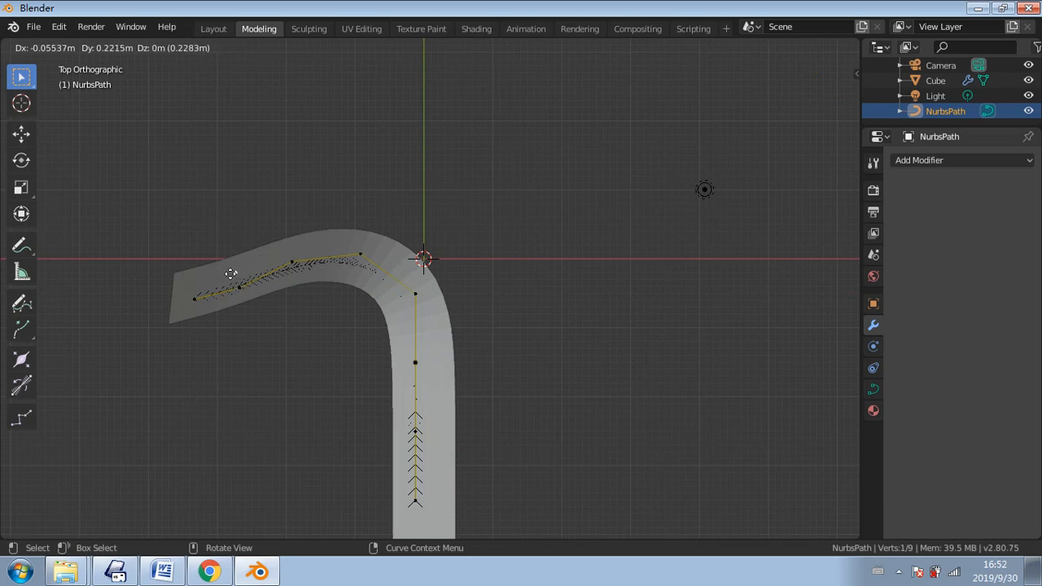
click(34, 78)
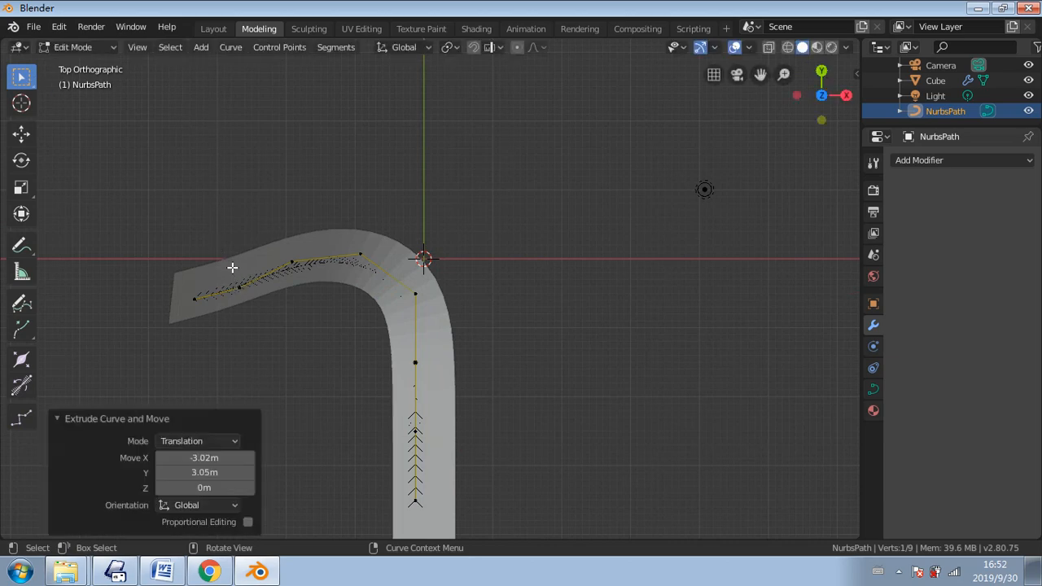
- Move the second-to-last control point about 0.111 m in X and 0.122 m in Y in the top view, and adjust it again in perspective
key(a)
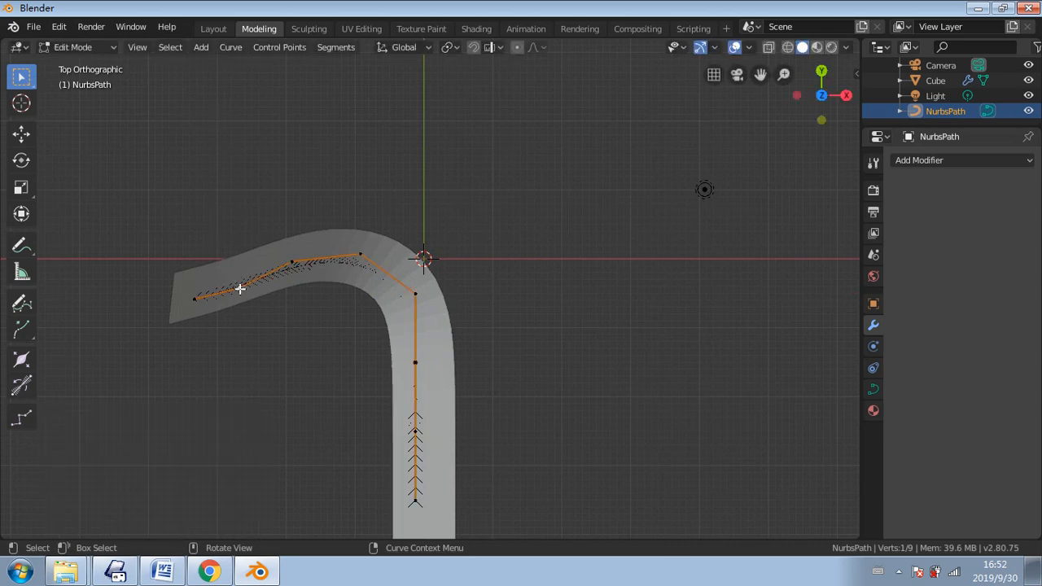
key(g)
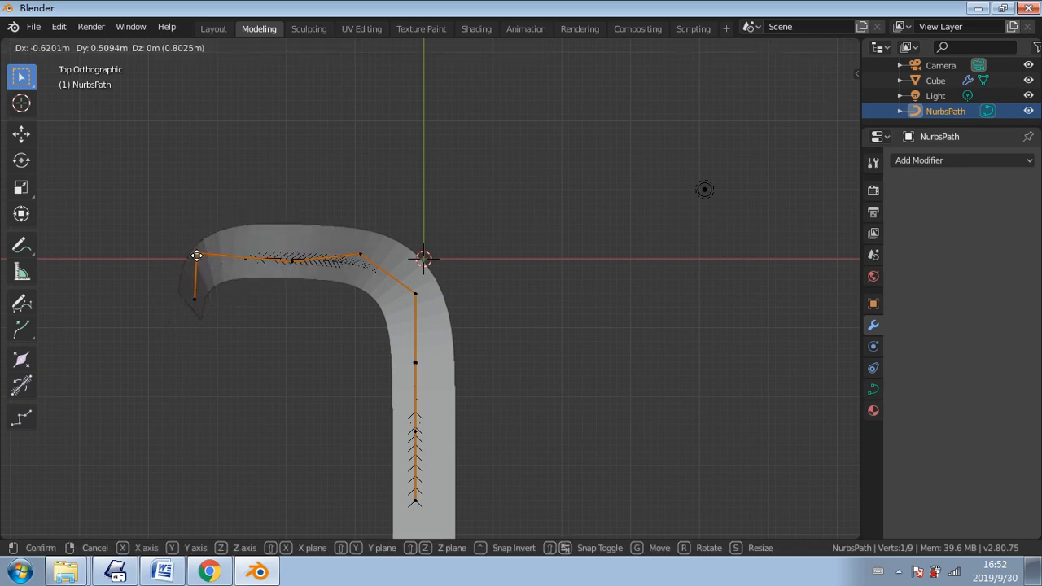
click(245, 281)
middle_drag(333, 277, 400, 356)
key(g)
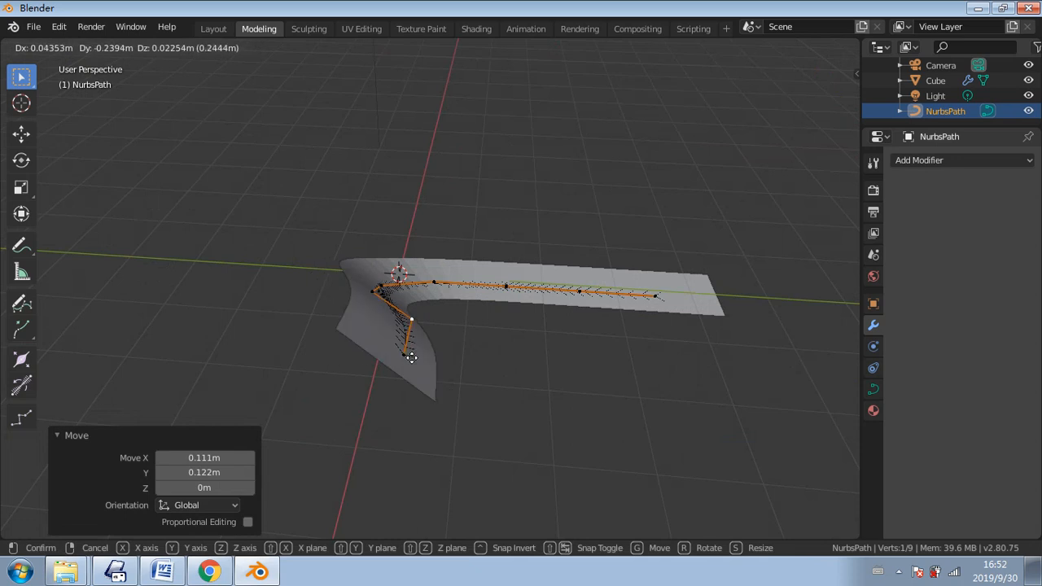
click(400, 344)
- Reposition the first raised control point and move the third-from-last one about -0.16 m in X, -0.478 m in Y and -0.359 m in Z
middle_drag(399, 344, 364, 302)
key(g)
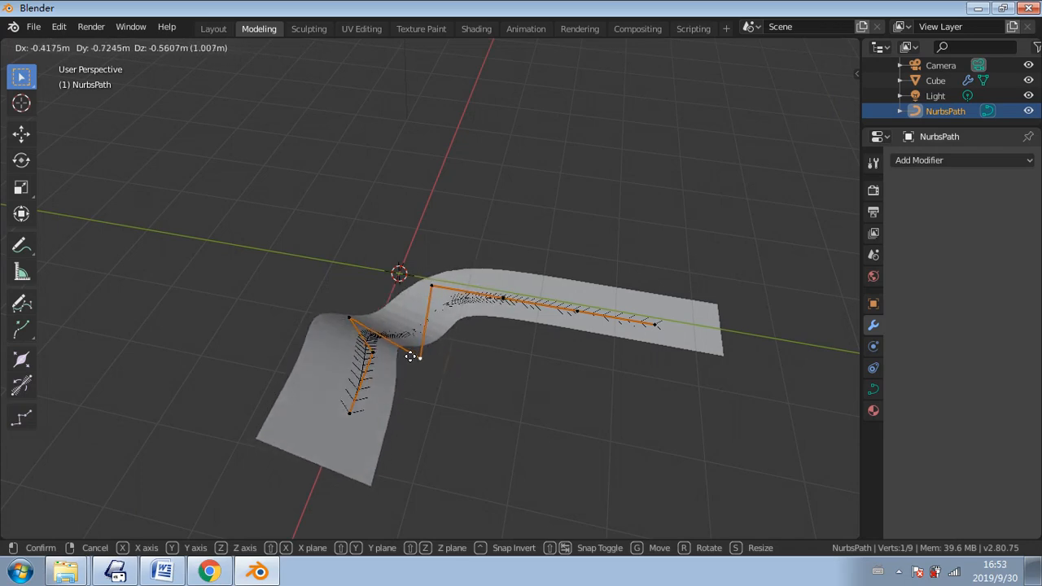
click(391, 342)
middle_drag(391, 342, 330, 174)
key(g)
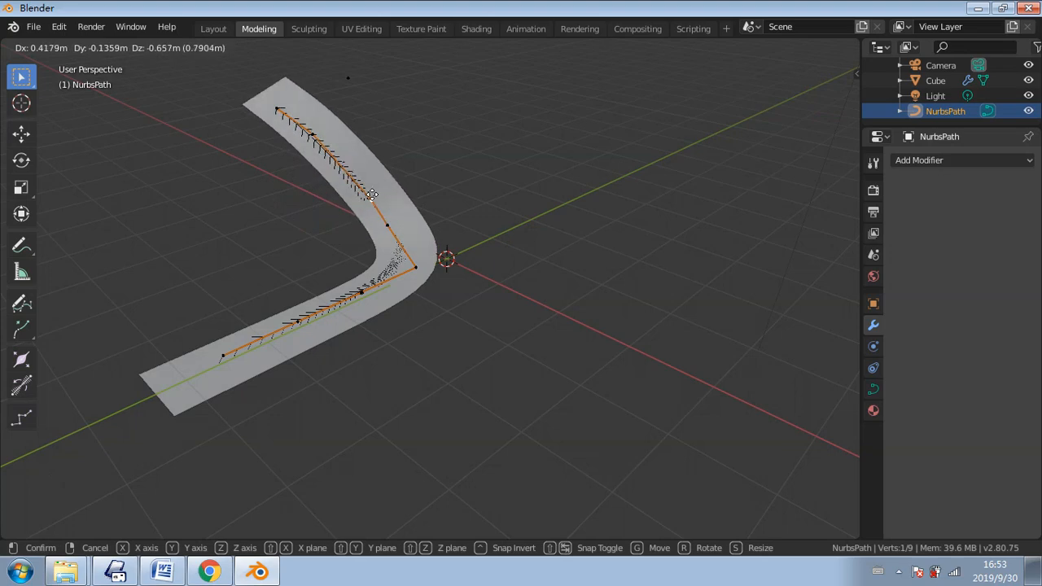
click(329, 178)
- Raise the first control point past the flat section by about 1.16 m in Z, shifting it -0.312 m in X and 0.268 m in Y
middle_drag(331, 176, 459, 234)
scroll(401, 196, up, 4)
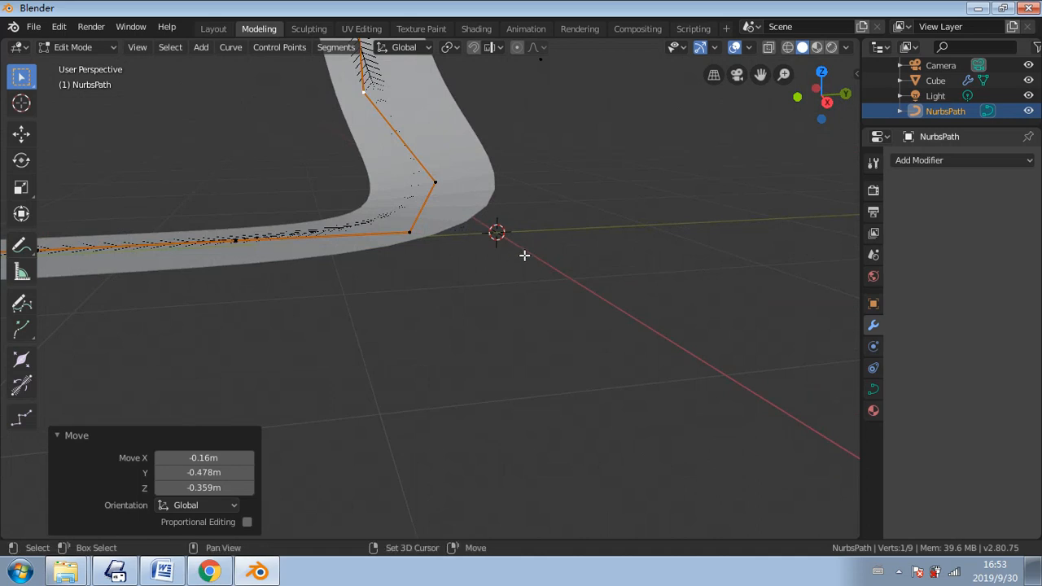
shift+middle_drag(524, 255, 544, 404)
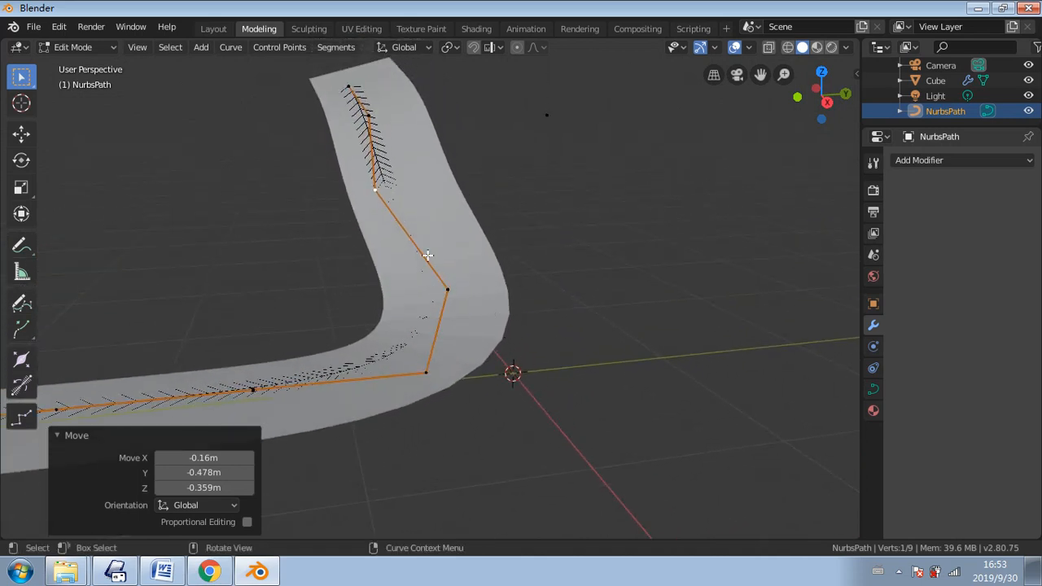
click(447, 290)
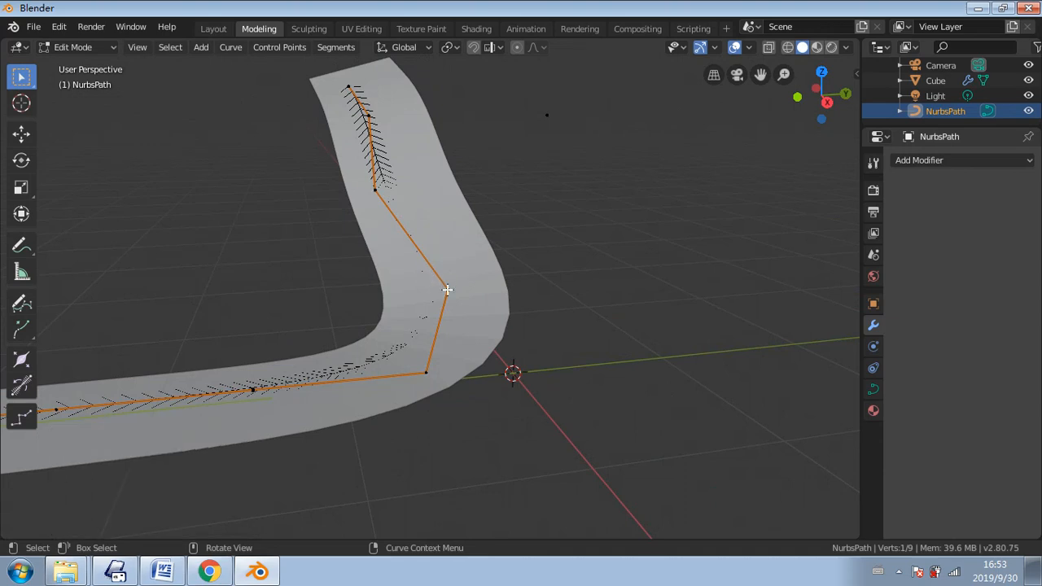
key(g)
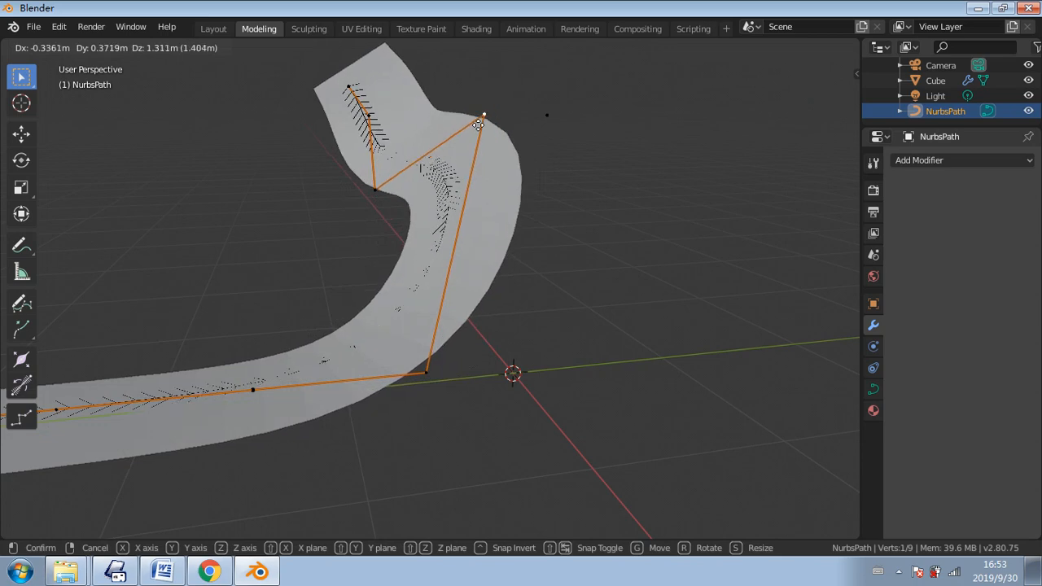
click(471, 134)
- Move the third-from-last control point about 0.0878 m in X, 0.344 m in Y and 0.772 m in Z
middle_drag(456, 179, 544, 210)
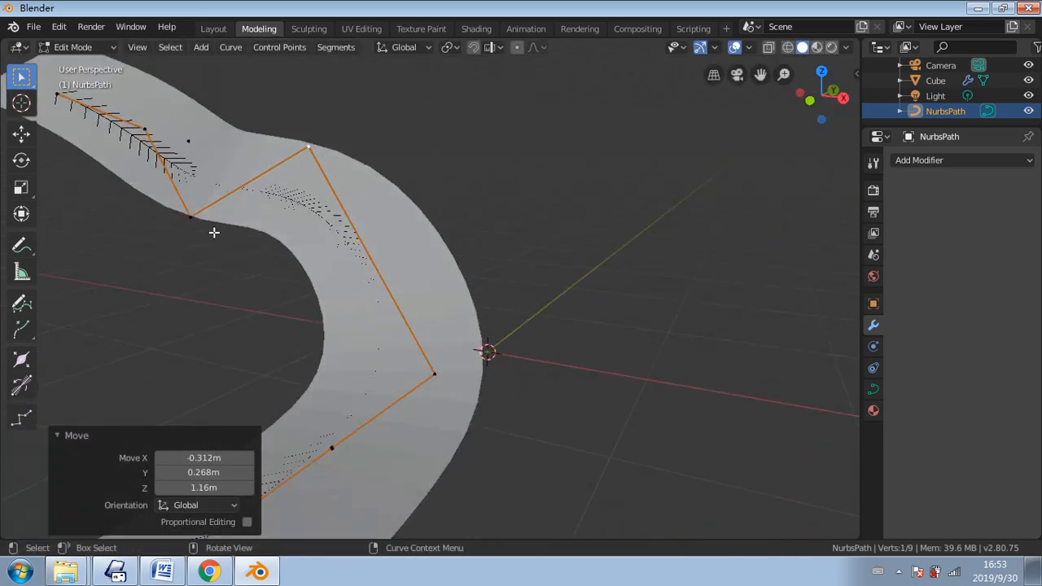
middle_drag(214, 233, 310, 233)
click(310, 222)
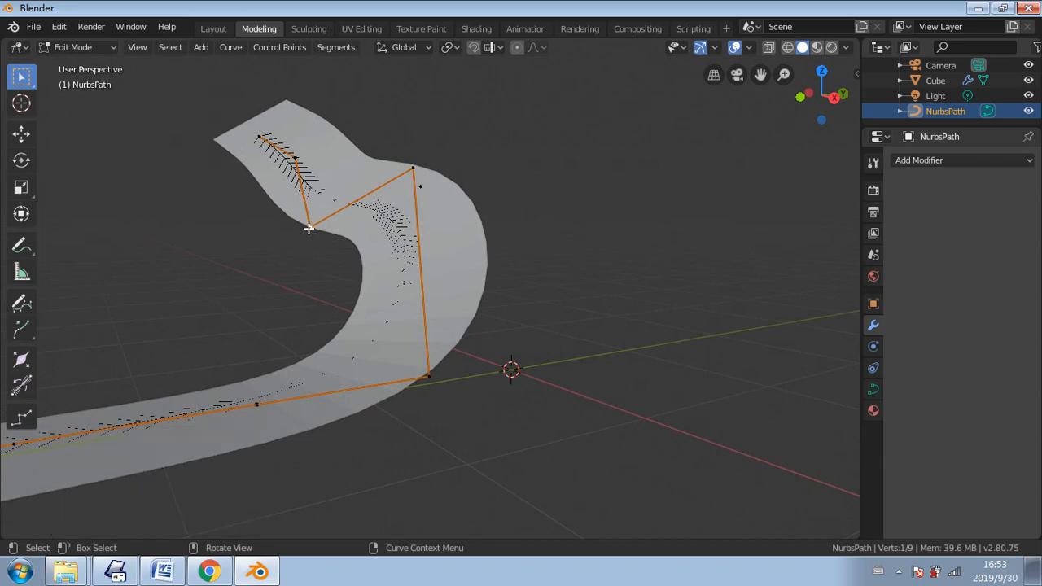
key(g)
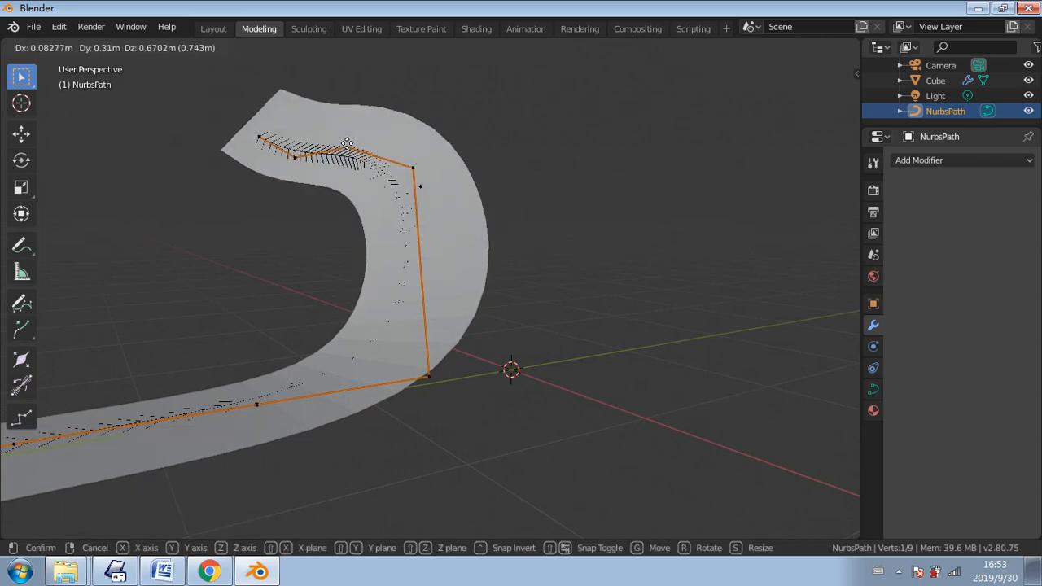
click(263, 144)
- Rotate the third-from-last control point about -30° around X
middle_drag(263, 145, 461, 356)
middle_drag(373, 310, 291, 296)
scroll(326, 291, down, 5)
click(21, 161)
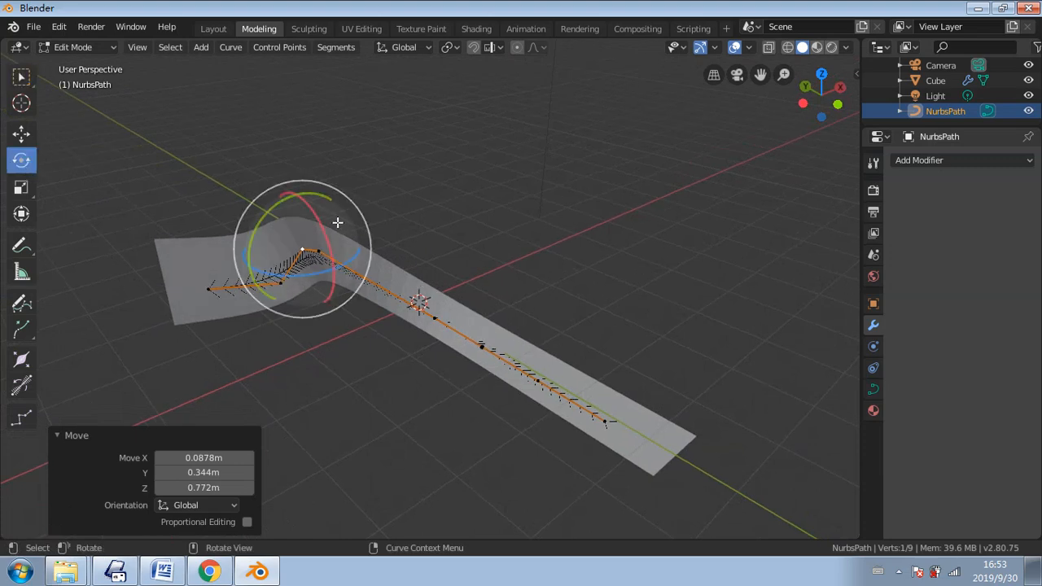
drag(330, 224, 281, 141)
middle_drag(377, 326, 422, 271)
- Return to Object Mode and apply the Curve modifier on the bent strip
click(20, 79)
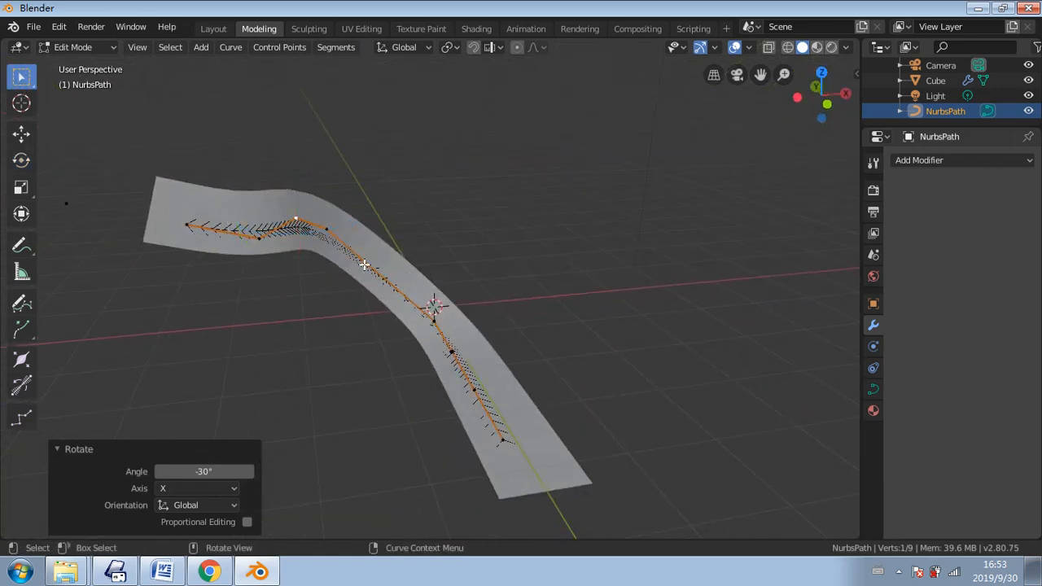
click(406, 279)
click(92, 52)
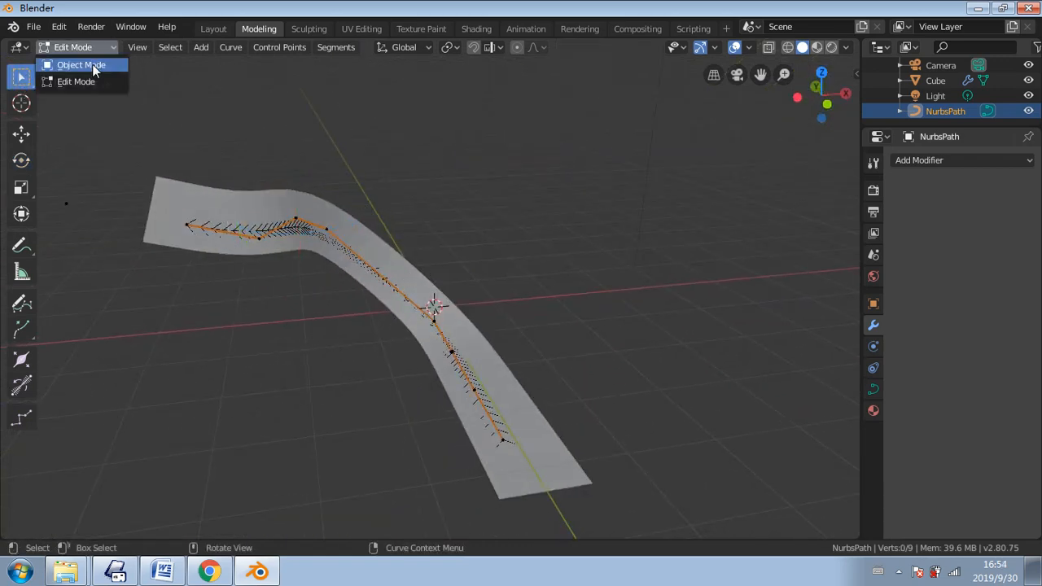
click(77, 62)
click(278, 209)
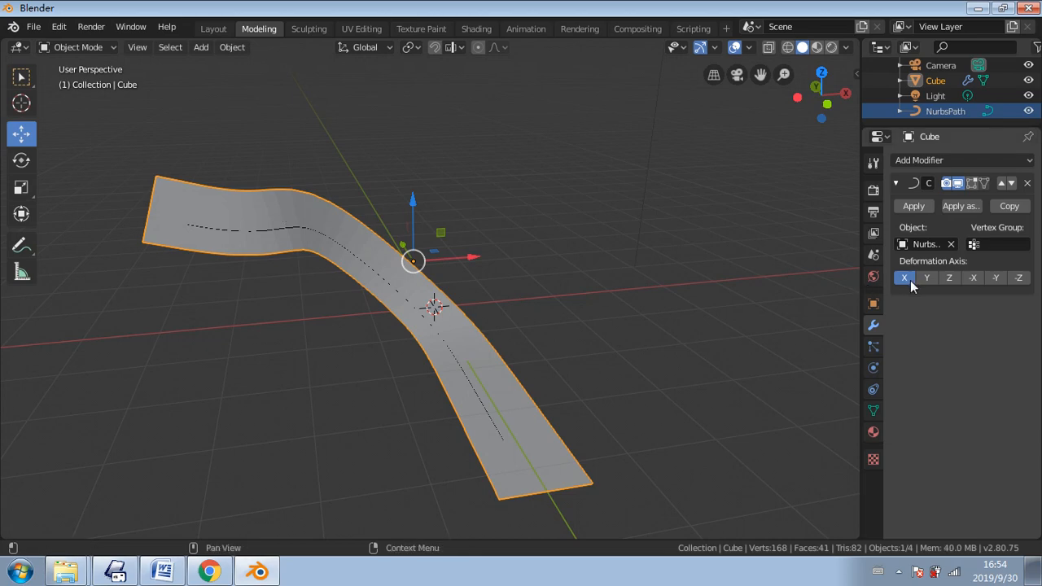
click(903, 207)
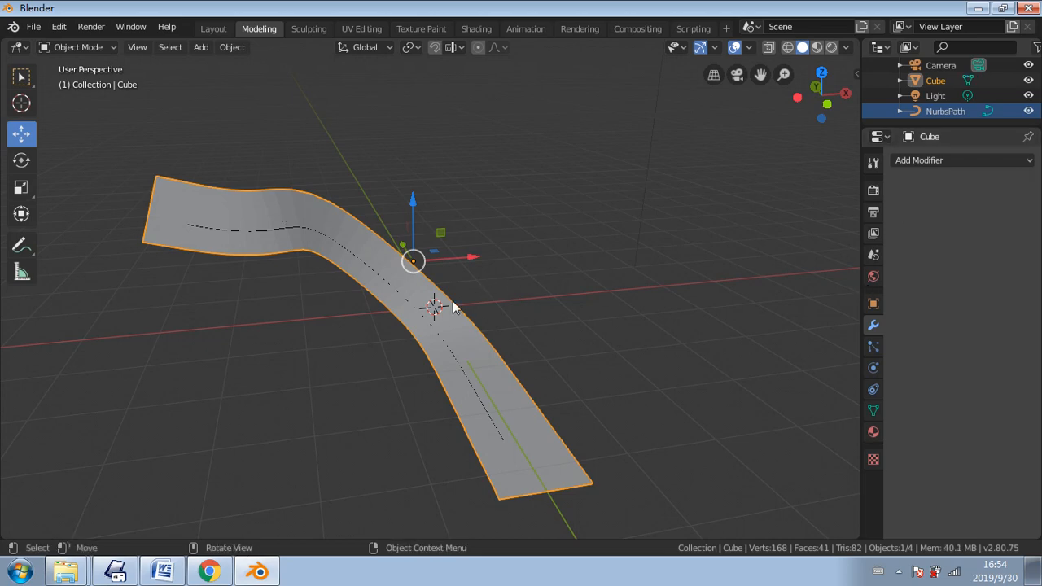
- Nudge the bent strip 0.0285 m in Z and add a Solidify modifier to it
mouse_move(463, 258)
mouse_down()
mouse_move(526, 253)
mouse_move(469, 261)
mouse_up()
mouse_move(420, 210)
mouse_down()
mouse_move(419, 105)
mouse_move(420, 203)
mouse_up()
click(960, 161)
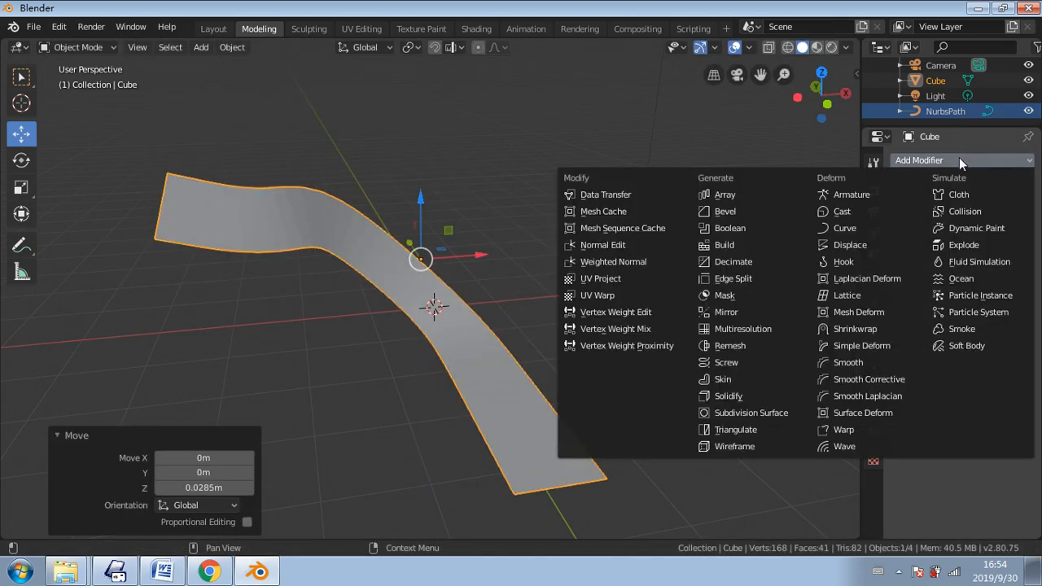
click(708, 398)
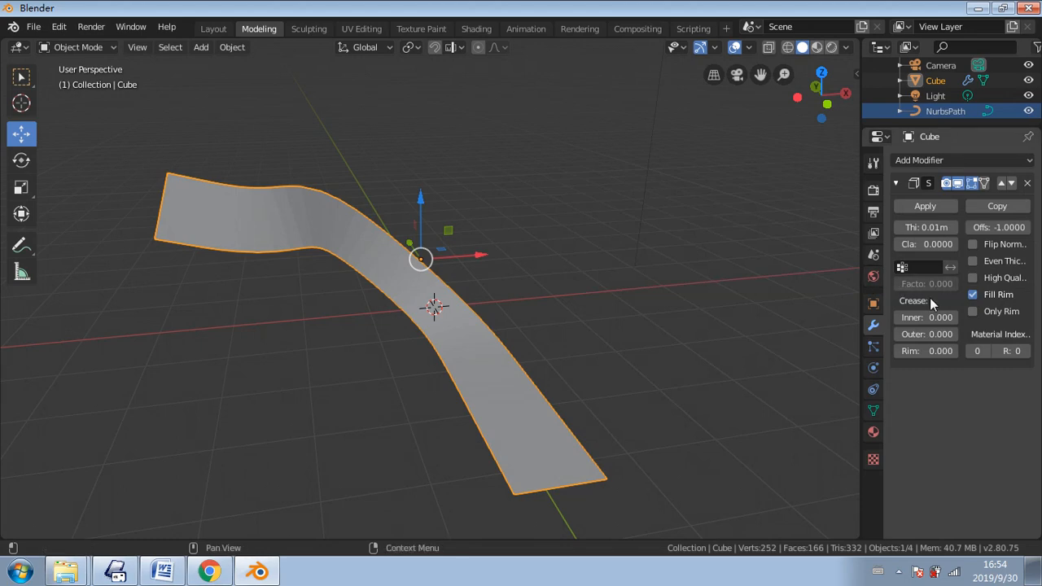
- Set the Solidify modifier's thickness to 0.11 m
triple_click(956, 225)
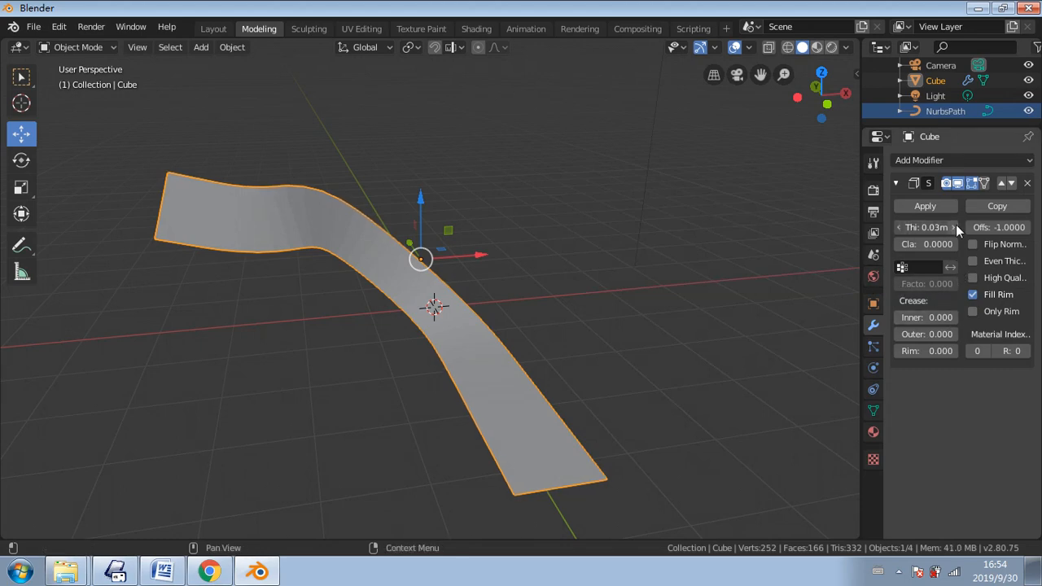
triple_click(956, 225)
triple_click(954, 225)
click(953, 225)
click(947, 226)
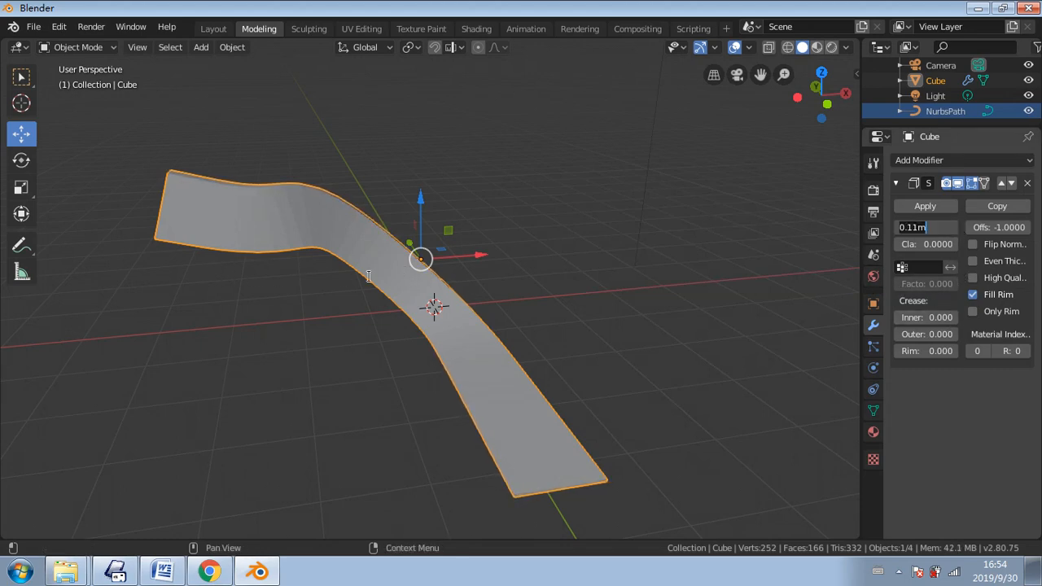
- Move the thickened strip -0.705 m in Y and apply its Solidify modifier
middle_drag(293, 381, 458, 306)
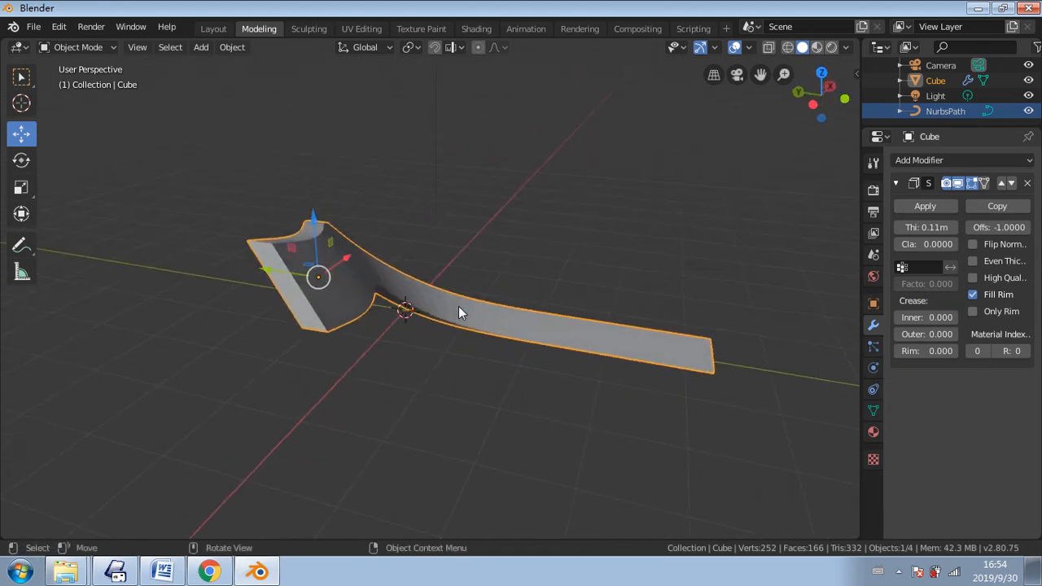
key(g)
drag(256, 267, 317, 277)
middle_drag(449, 299, 425, 308)
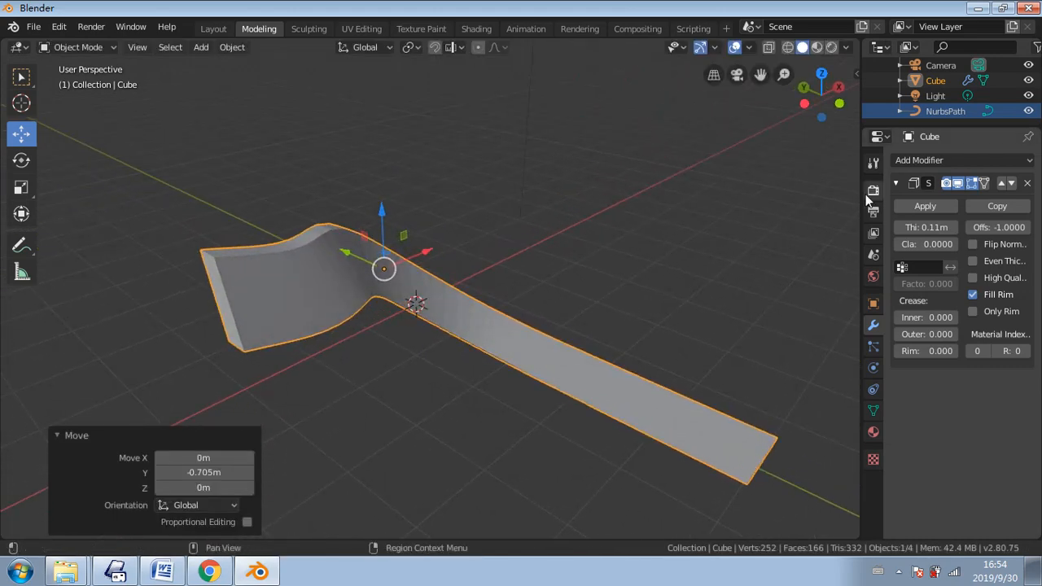
click(917, 208)
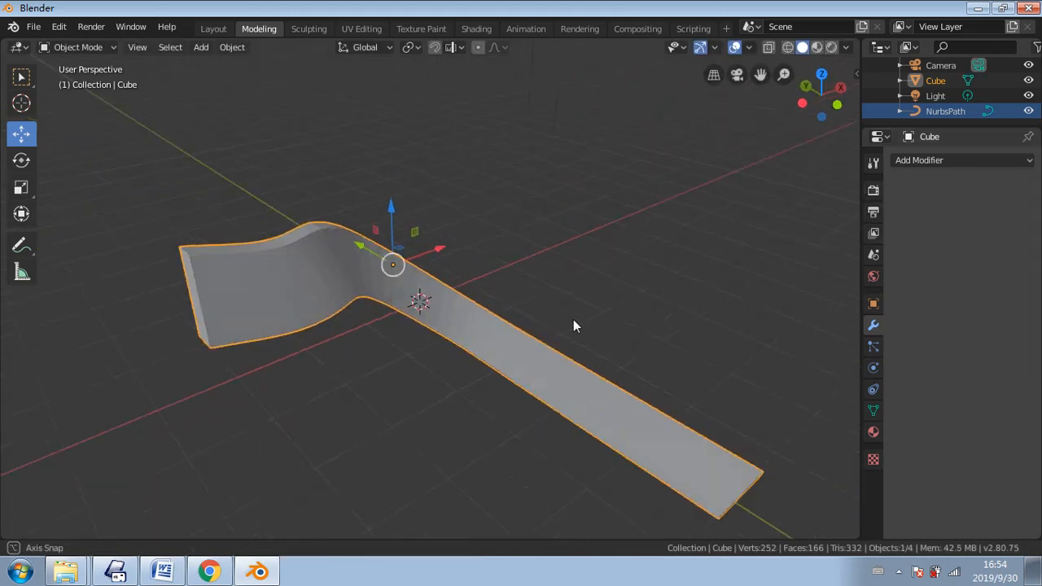
- Delete the bent strip and its NURBS path from the scene
middle_drag(574, 319, 361, 330)
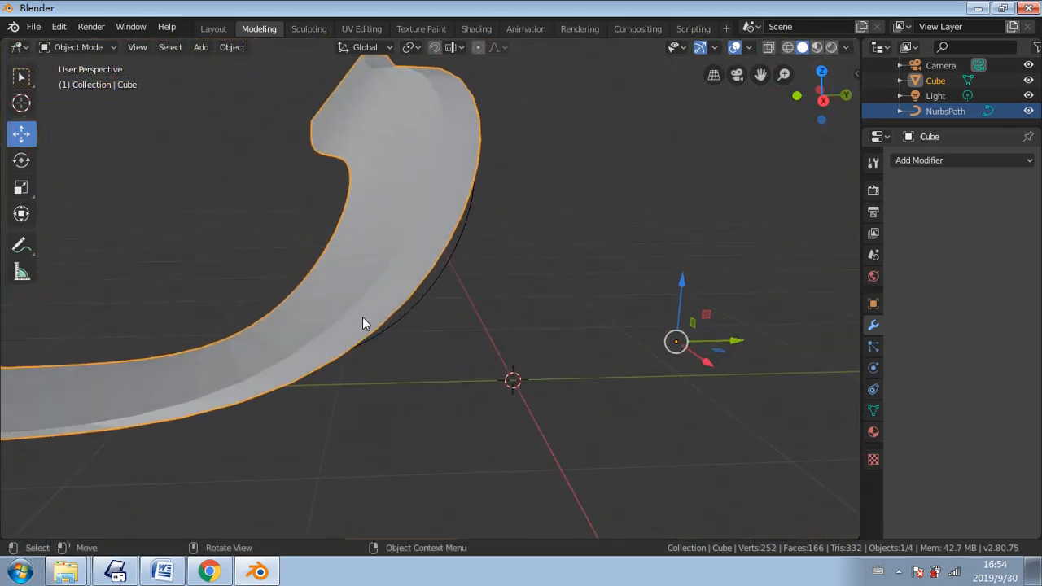
key(Delete)
click(393, 334)
key(Delete)
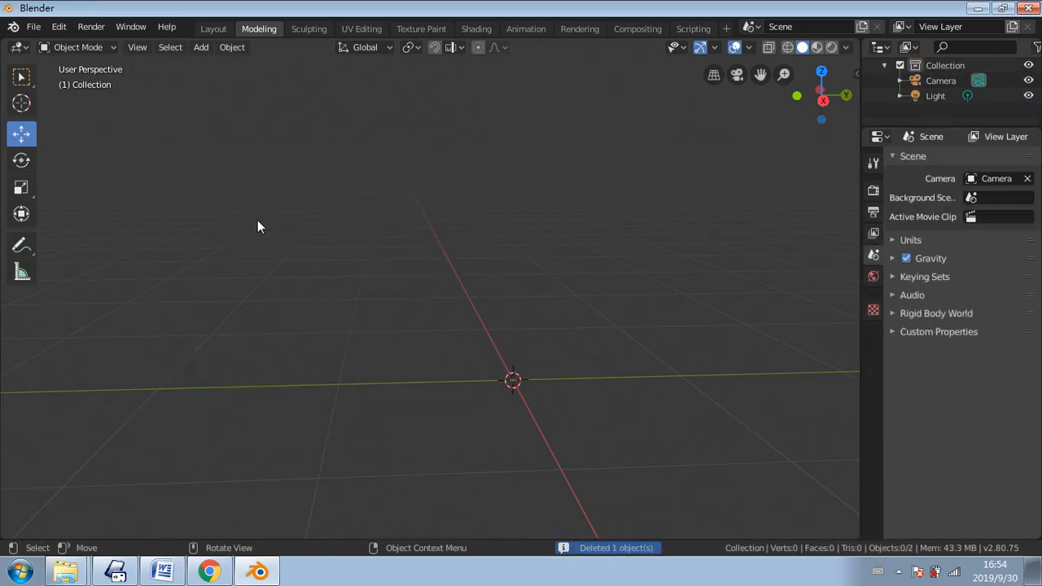
- Add a 2 m plane at the world origin and scale it by 4.556 along Y into a long strip
click(198, 49)
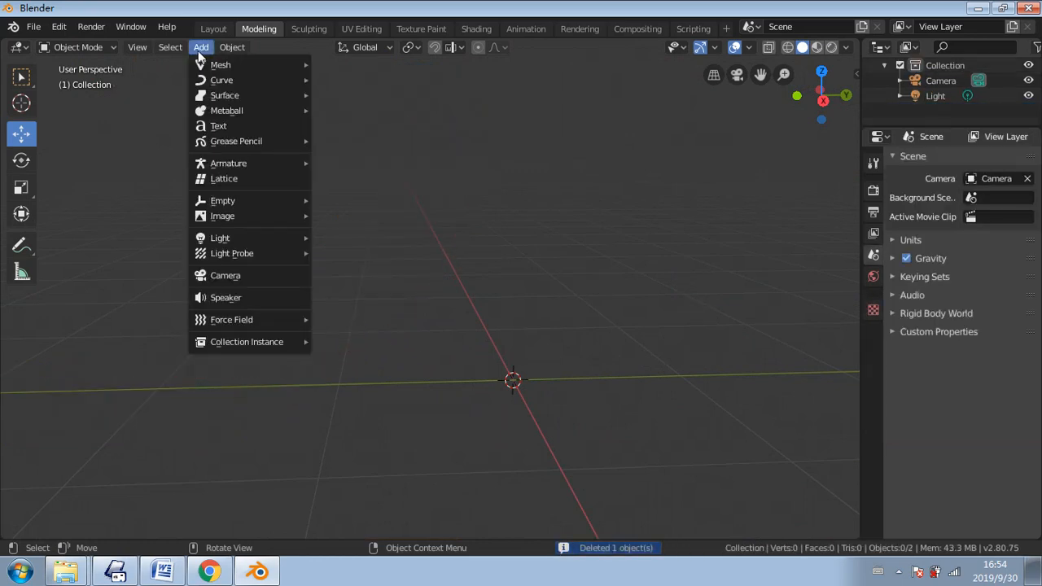
mouse_move(306, 66)
click(352, 65)
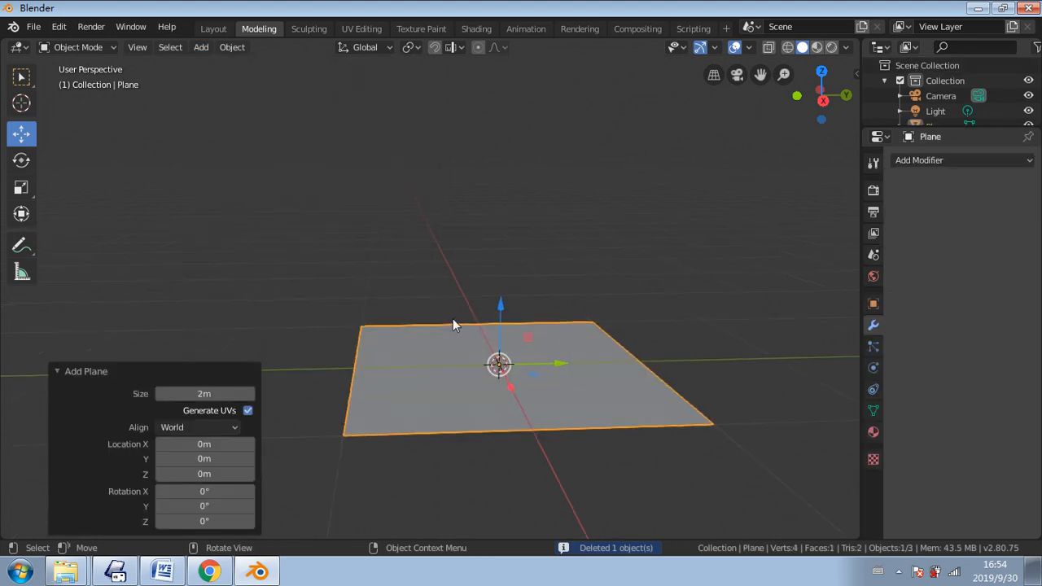
scroll(452, 318, down, 3)
click(22, 186)
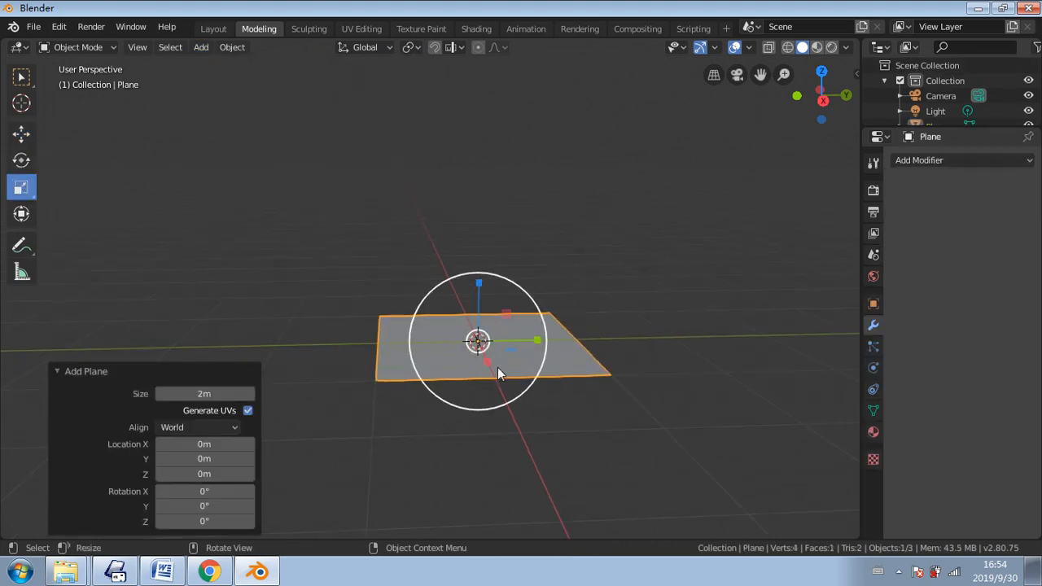
drag(498, 374, 781, 341)
middle_drag(416, 354, 290, 293)
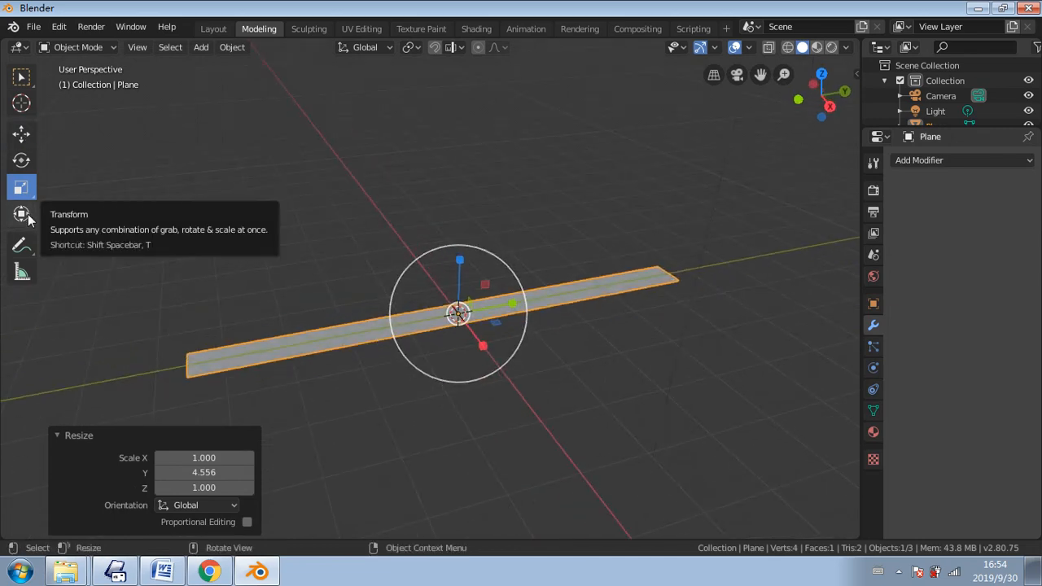
- Subdivide the whole plane in Edit Mode with 40 cuts
click(96, 49)
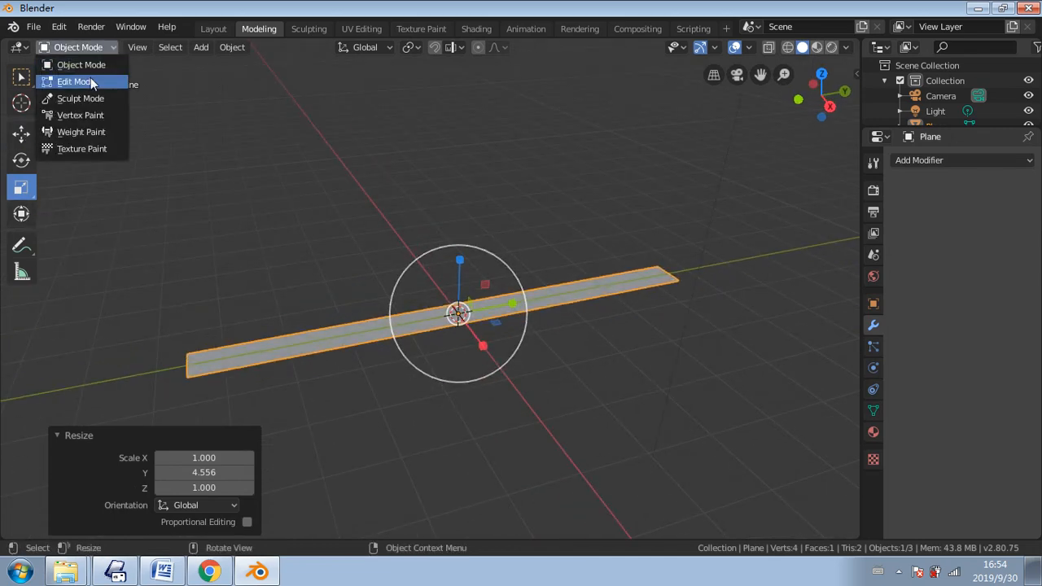
click(91, 77)
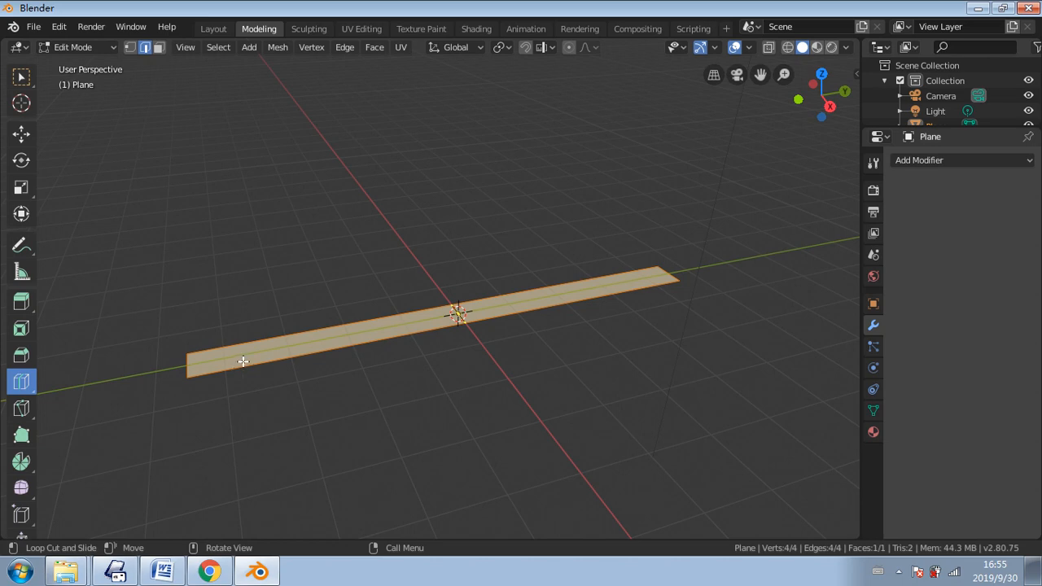
click(22, 77)
key(ctrl+e)
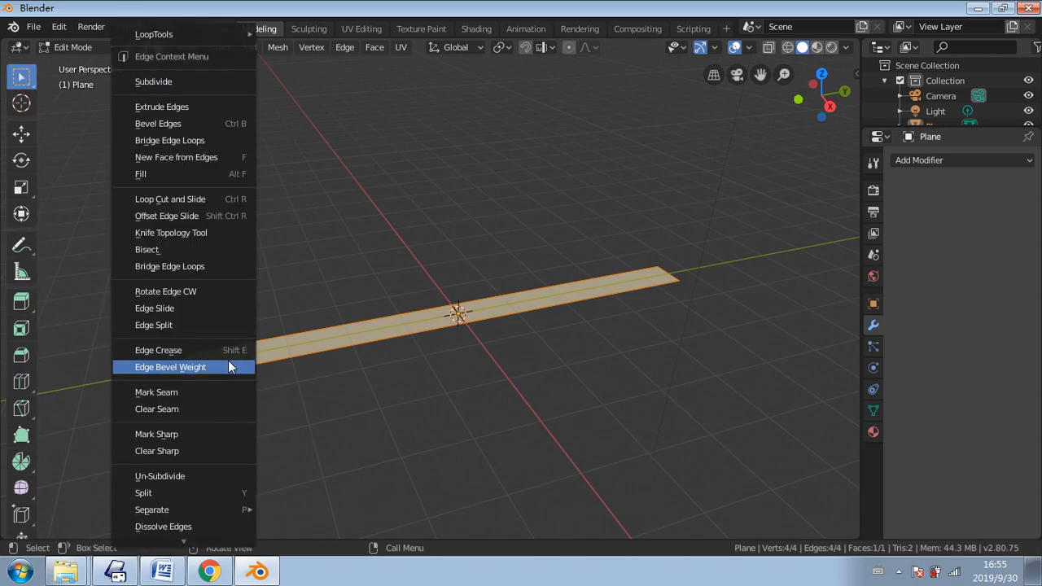
click(205, 79)
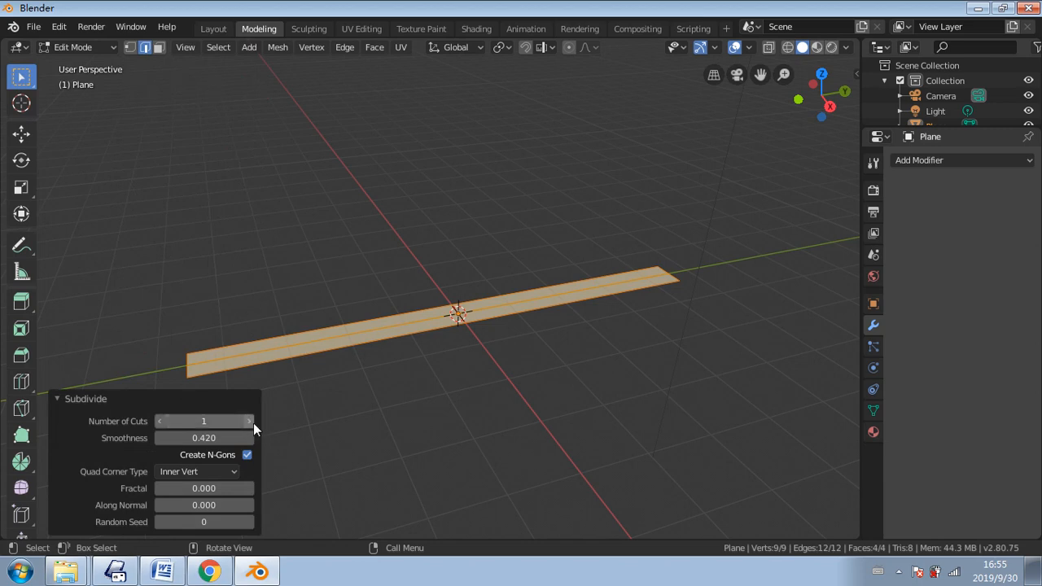
click(249, 421)
click(248, 421)
click(249, 421)
click(249, 421)
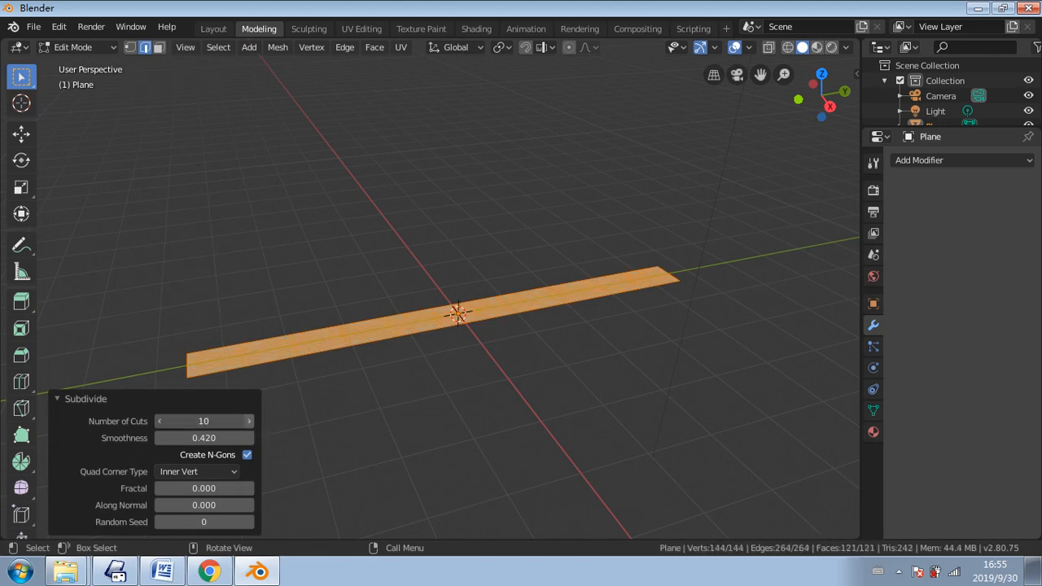
click(232, 419)
key(Return)
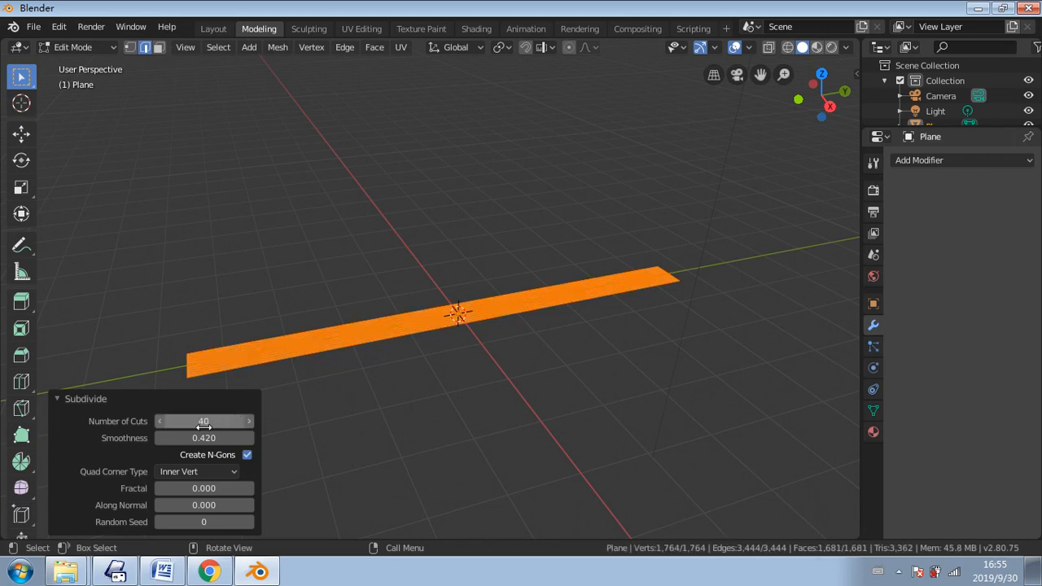
- Clear the full mesh selection, check the subdivisions along the strip and return to Object Mode
click(319, 374)
middle_drag(318, 374, 344, 359)
scroll(334, 355, up, 4)
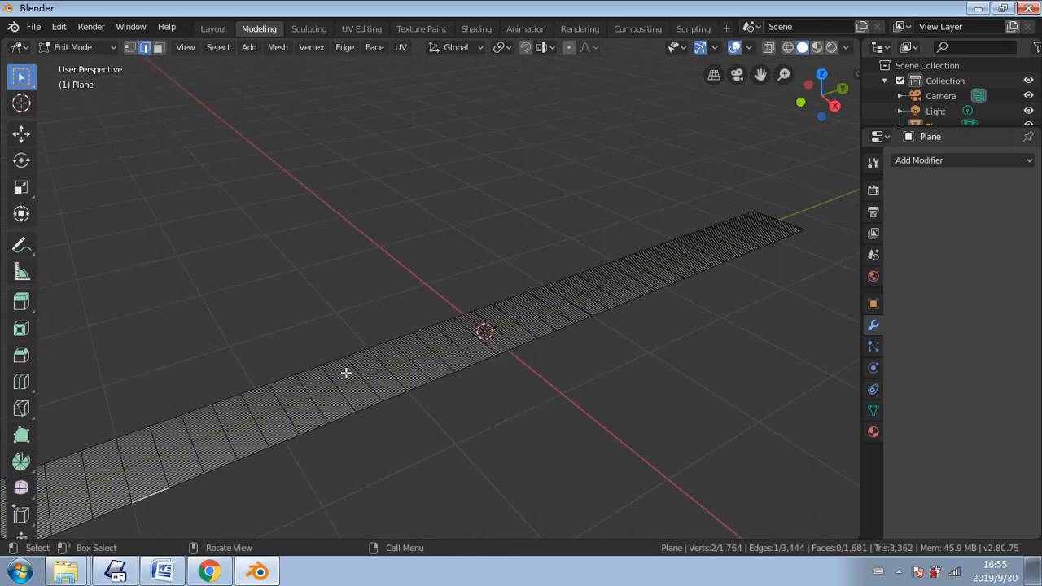
scroll(252, 304, down, 2)
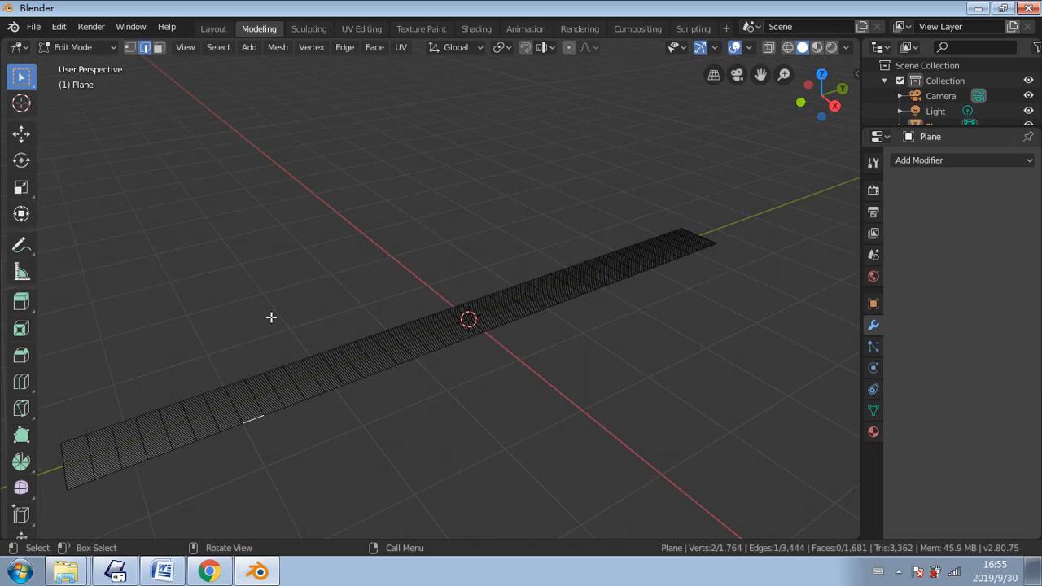
click(76, 49)
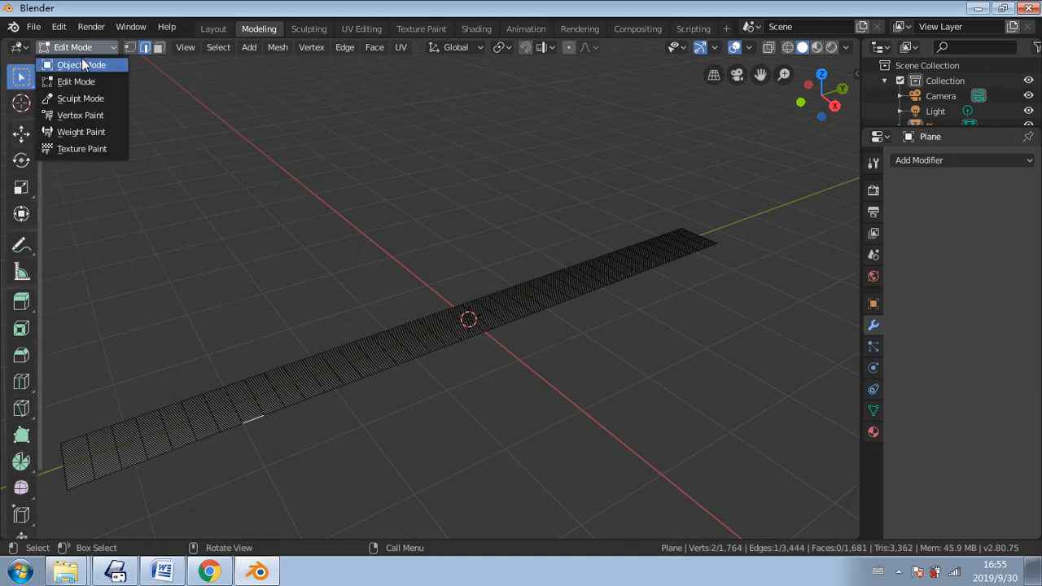
click(81, 61)
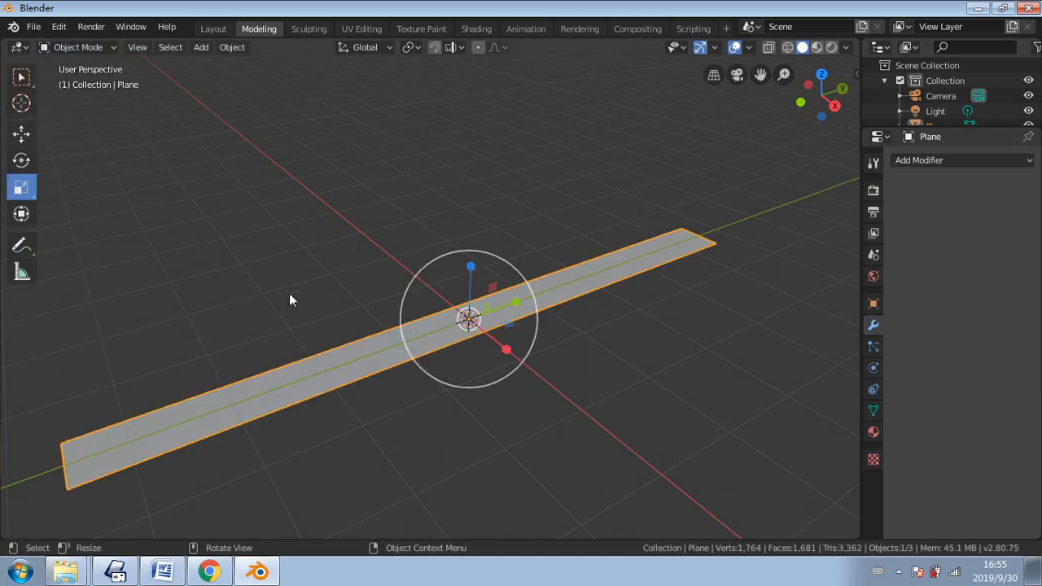
- Duplicate the long plane strip and place the copy about -13.5 m along the global X axis
click(31, 129)
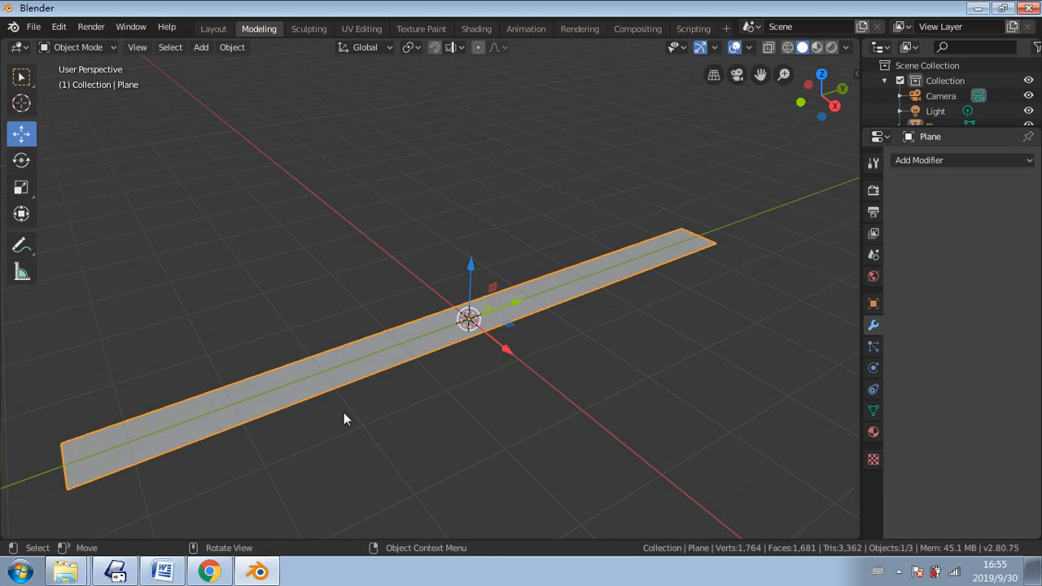
key(shift+d)
key(x)
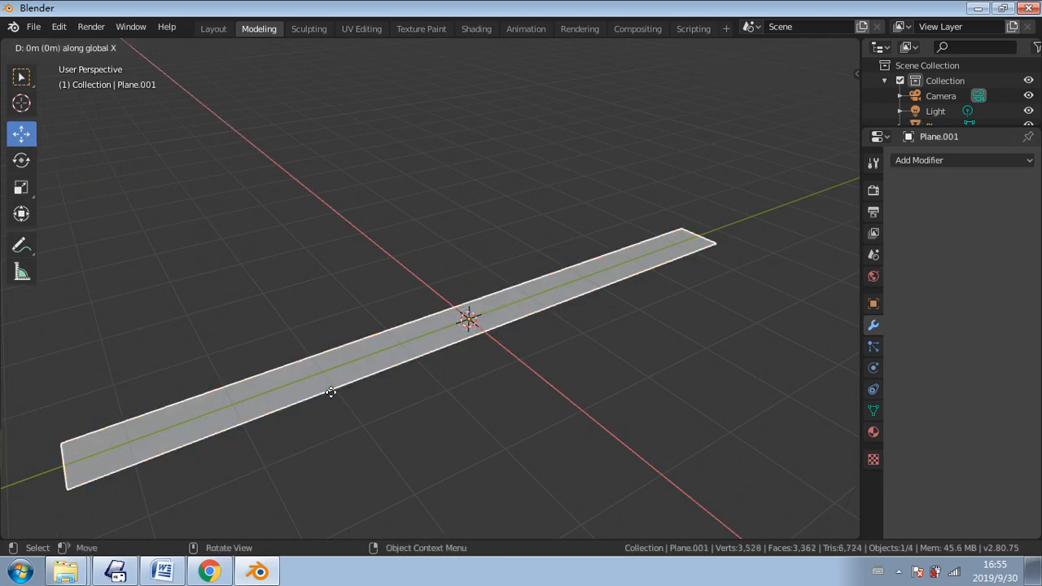
click(153, 106)
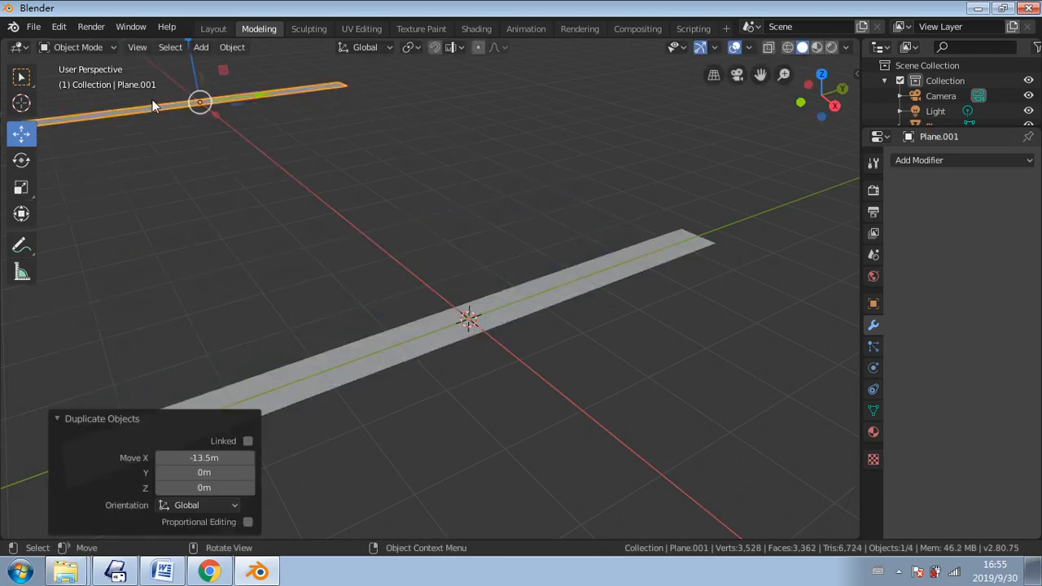
- Select the original strip and add a NURBS Path curve at the world origin
click(439, 320)
click(197, 48)
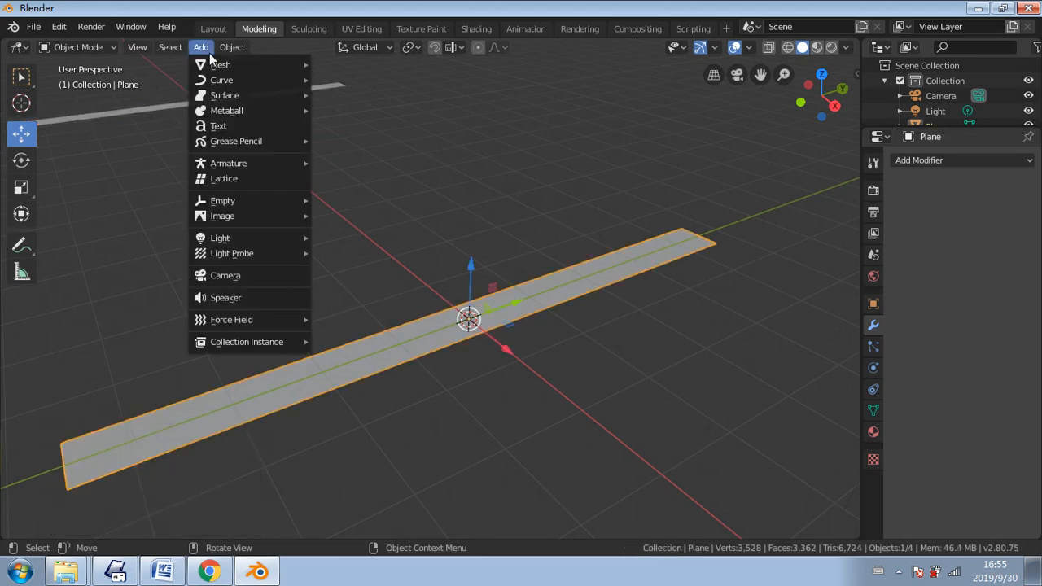
mouse_move(220, 64)
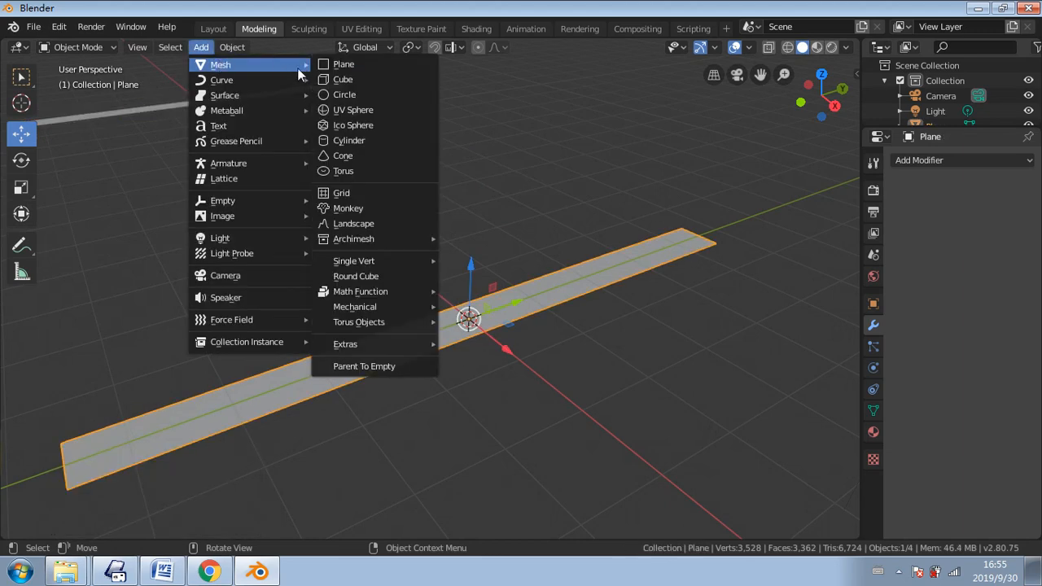
mouse_move(245, 47)
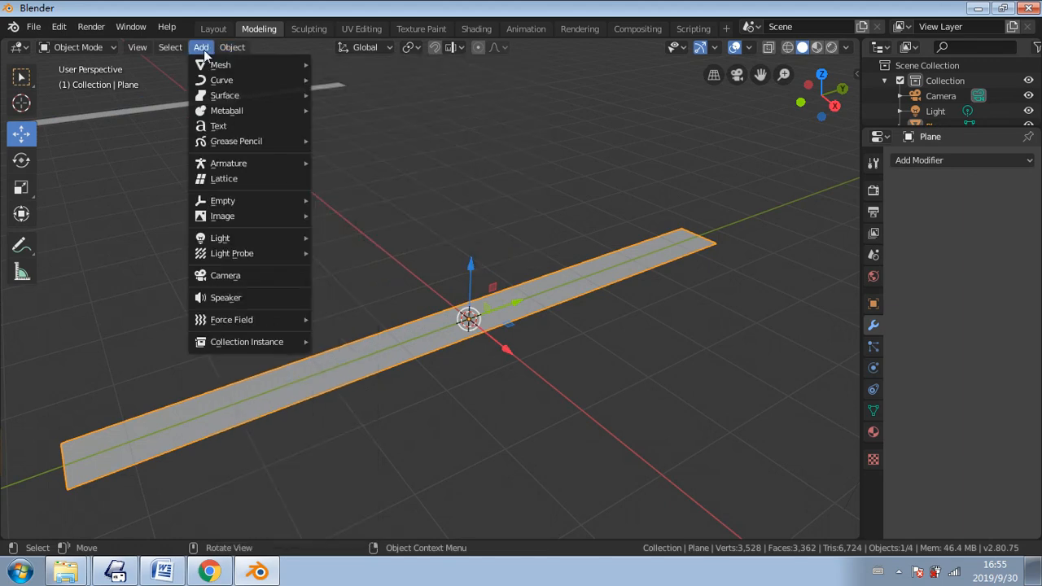
mouse_move(219, 111)
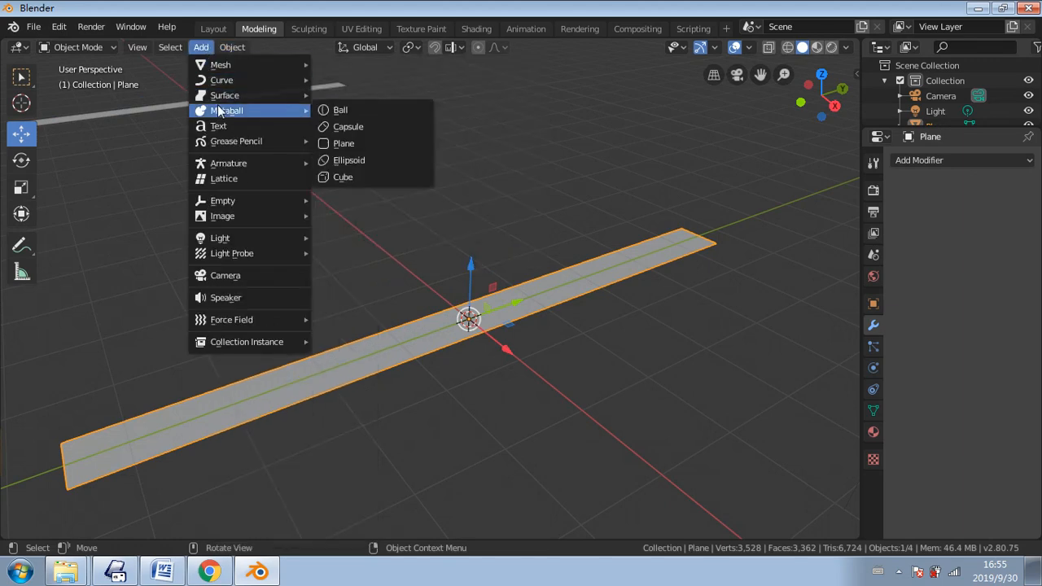
mouse_move(305, 84)
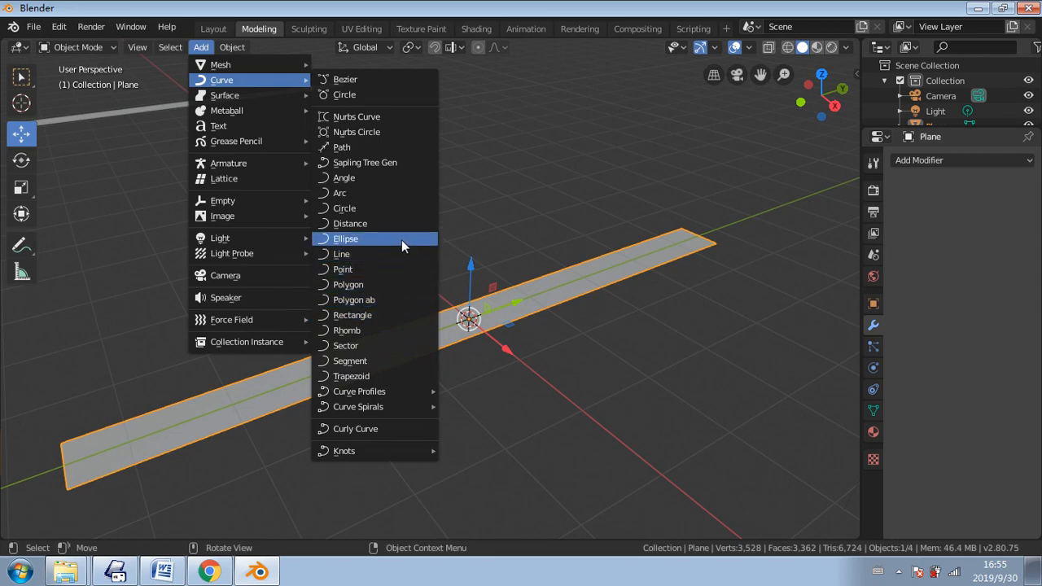
click(404, 149)
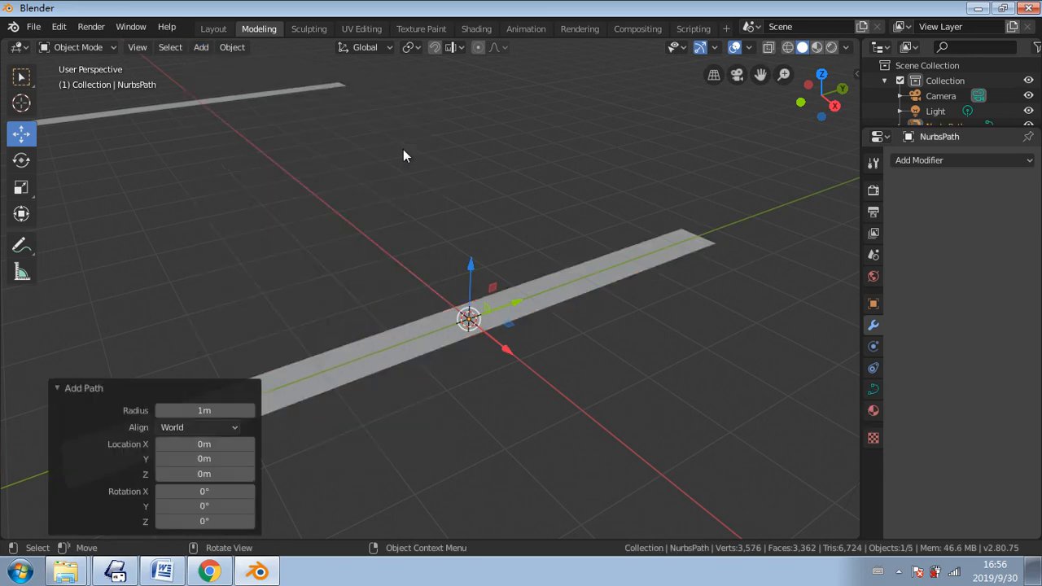
- Rotate the path about 90.4° around the Z axis so it runs lengthwise along the original strip
middle_drag(513, 338, 477, 357)
click(21, 160)
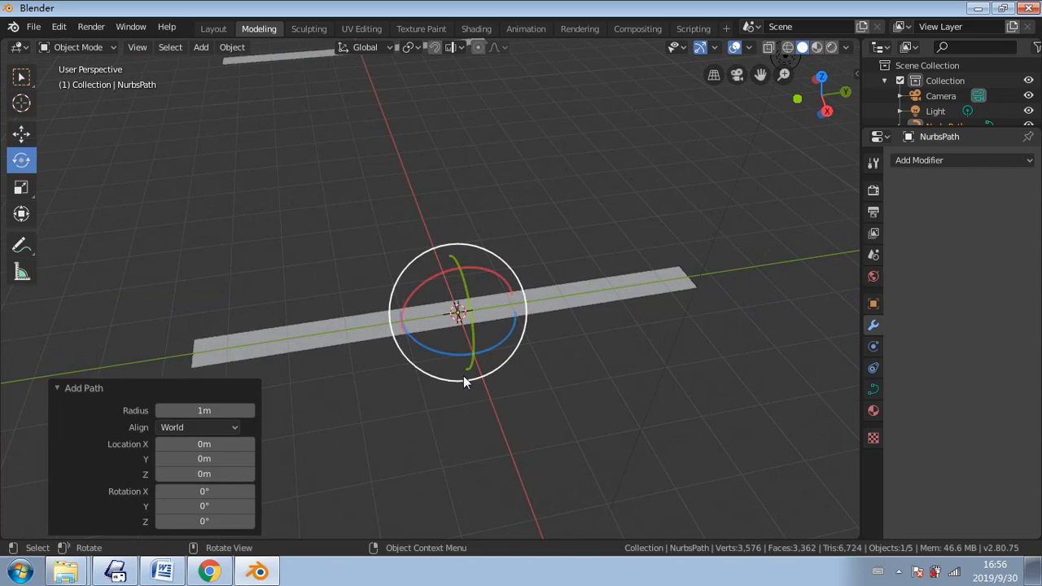
drag(463, 371, 554, 317)
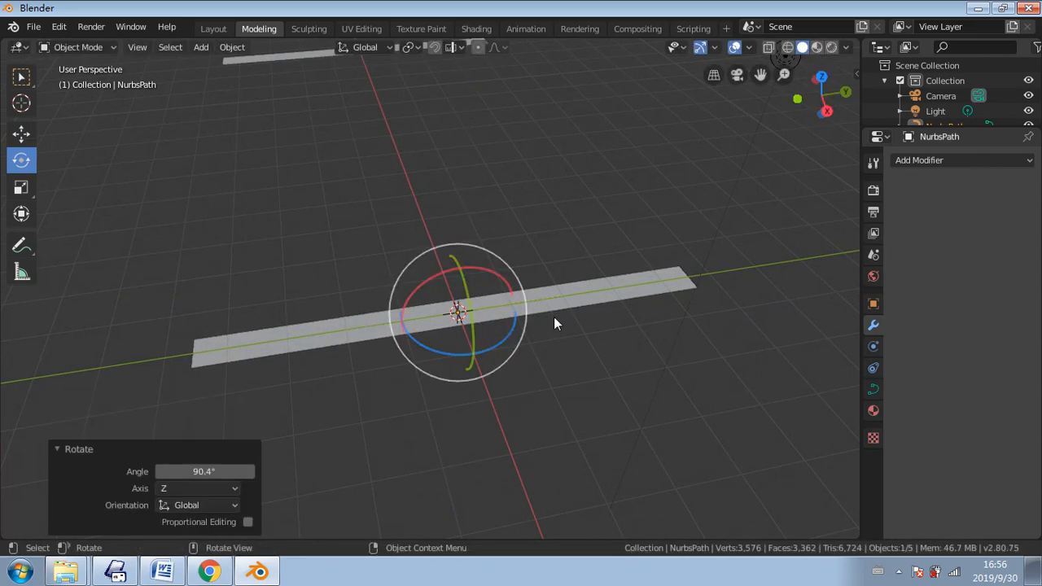
middle_drag(552, 334, 526, 419)
scroll(515, 320, up, 4)
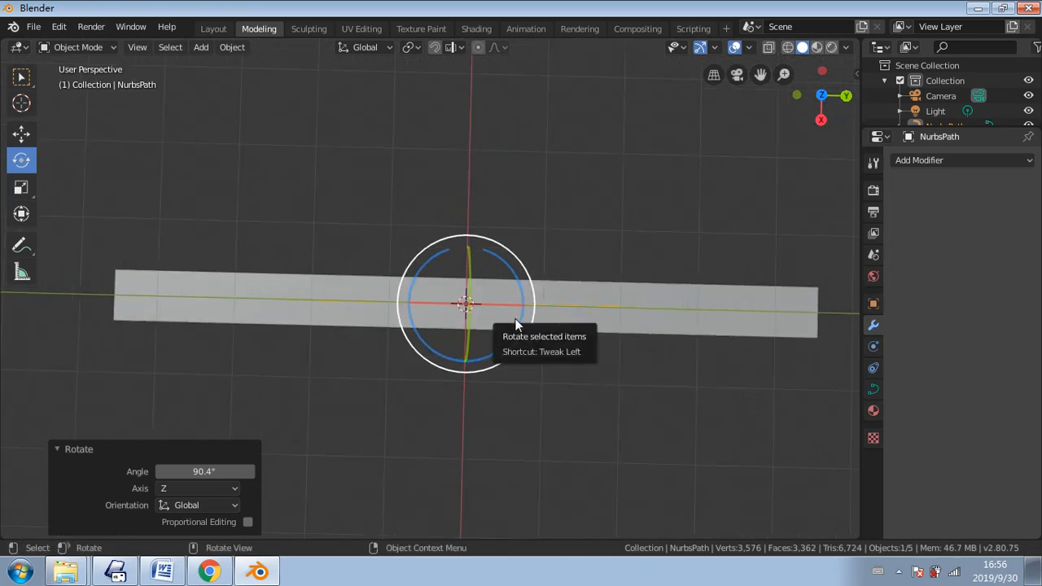
middle_drag(515, 319, 519, 274)
scroll(522, 366, down, 2)
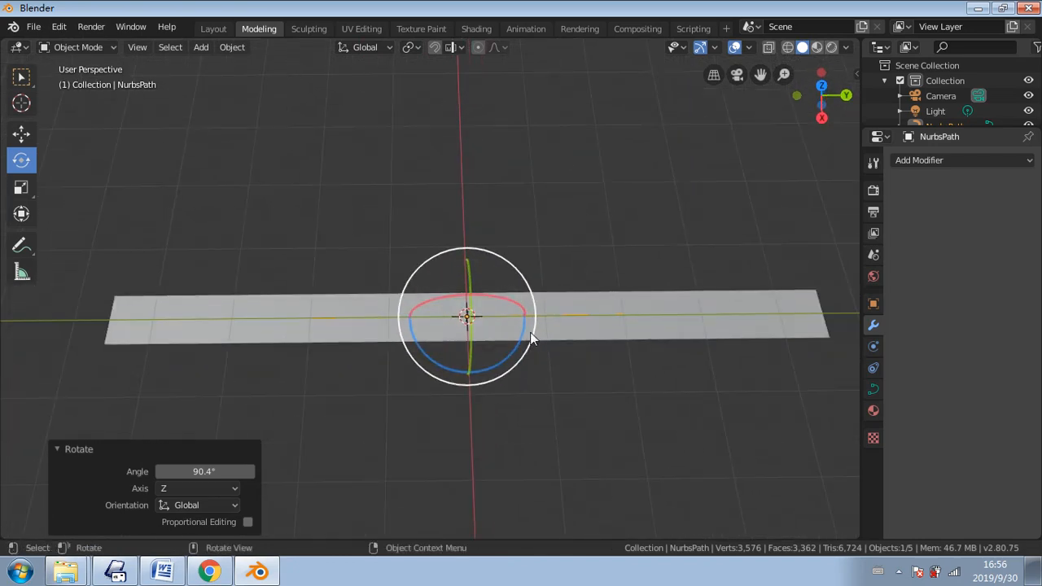
- Edit the path and shift all its control points about -2.43 m along Y
click(78, 46)
click(77, 81)
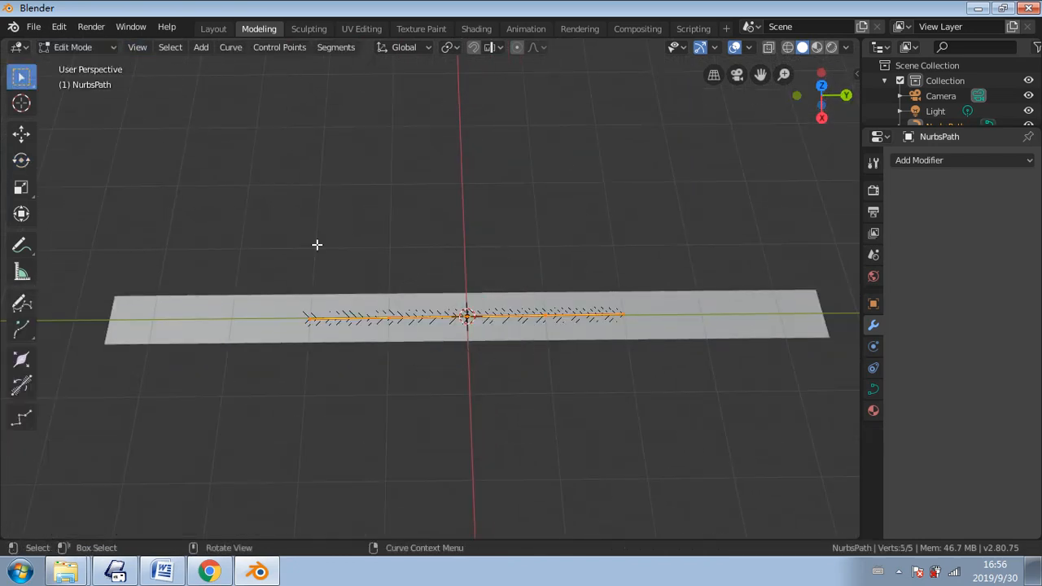
middle_drag(388, 303, 456, 298)
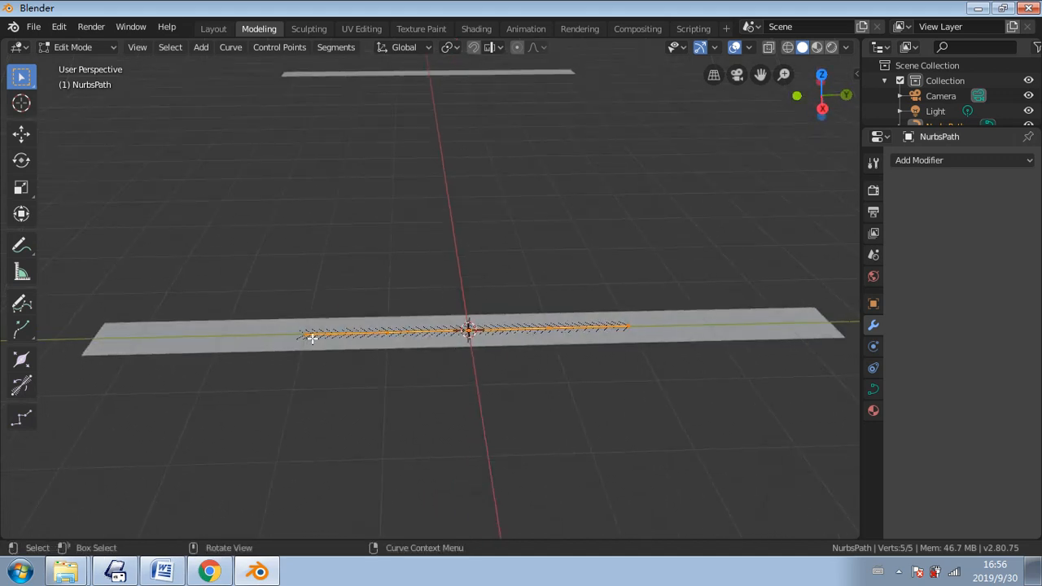
click(32, 136)
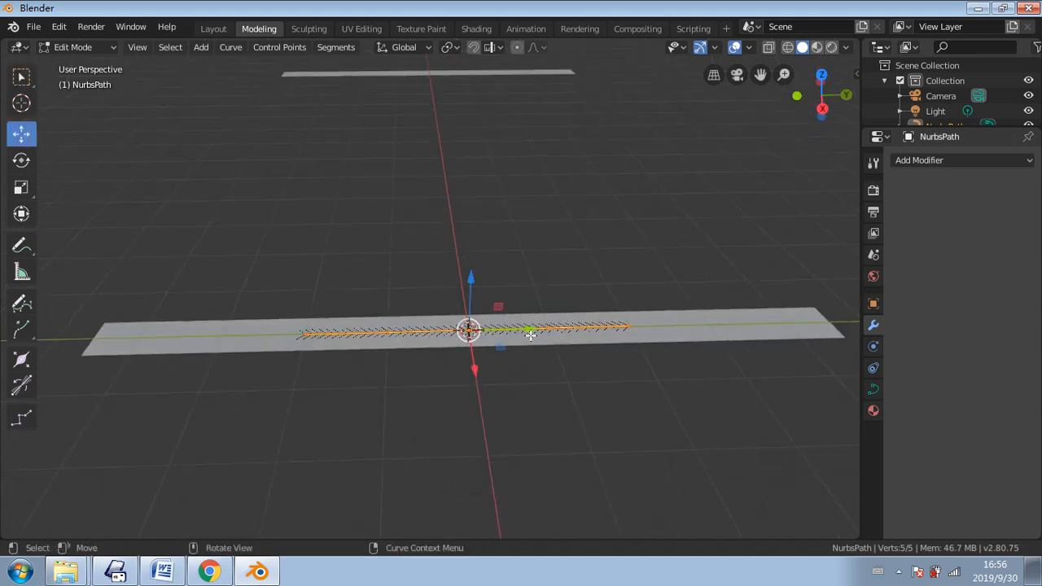
drag(530, 335, 409, 329)
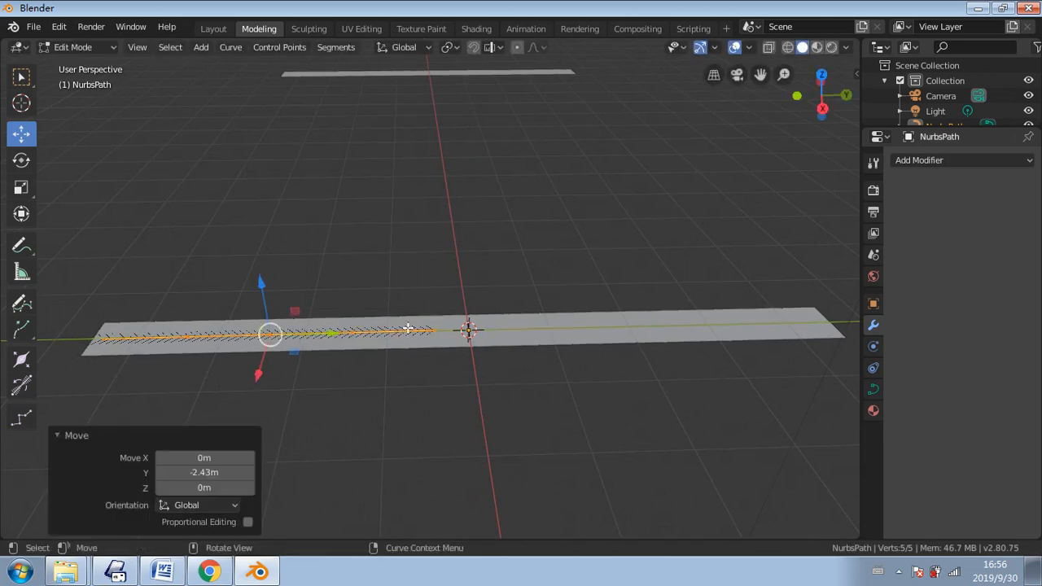
- Move the path's end control point nearest the origin about 0.25 m along Y and 0.21 m up in Z
scroll(359, 345, up, 1)
click(433, 340)
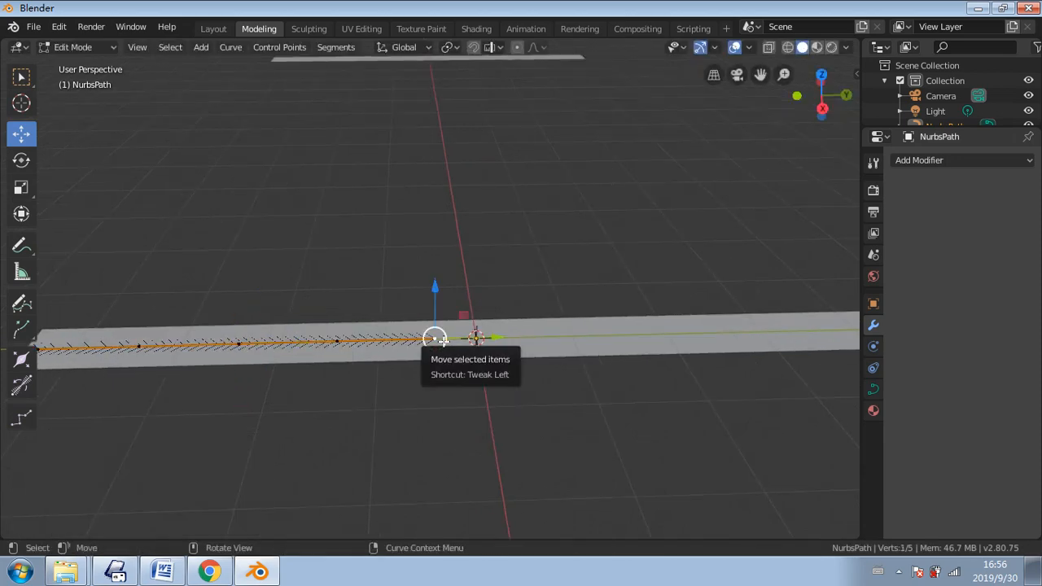
middle_drag(443, 340, 443, 273)
key(g)
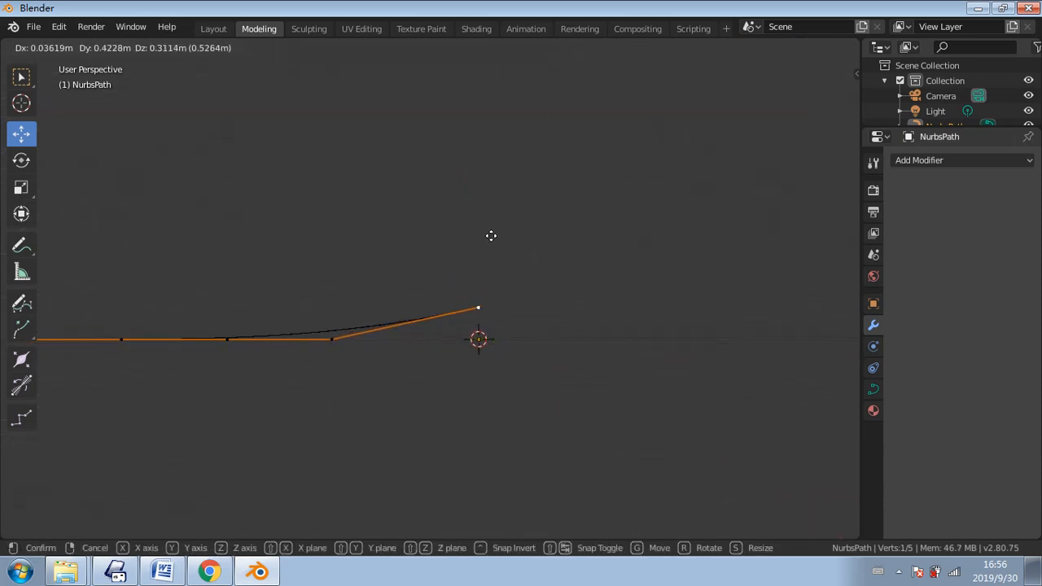
click(468, 250)
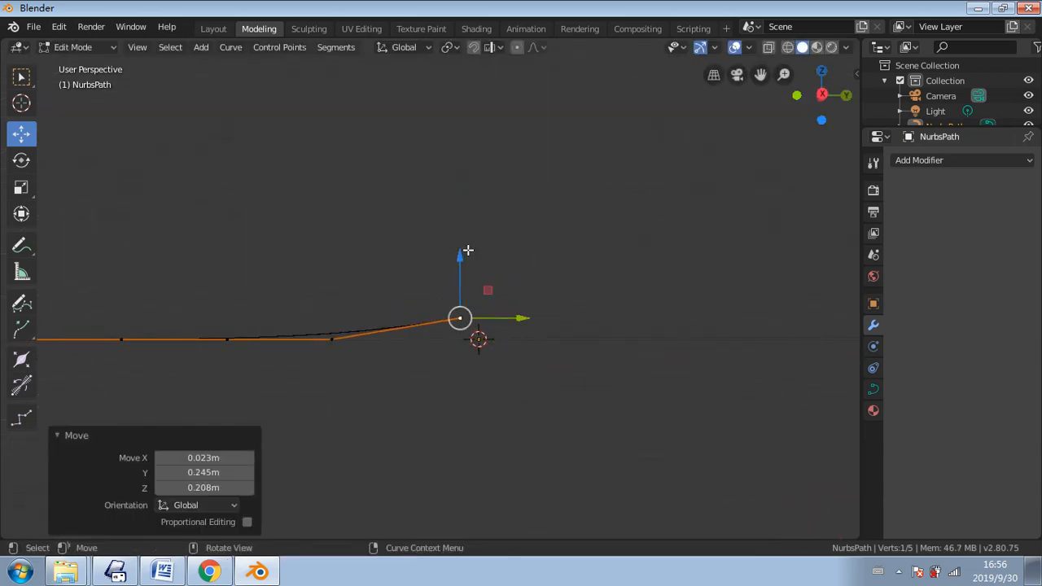
- Extrude three rising points from the path's end, the first about 1.19 m along Y and 0.45 m up, the second about 0.79 m and 0.69 m
key(e)
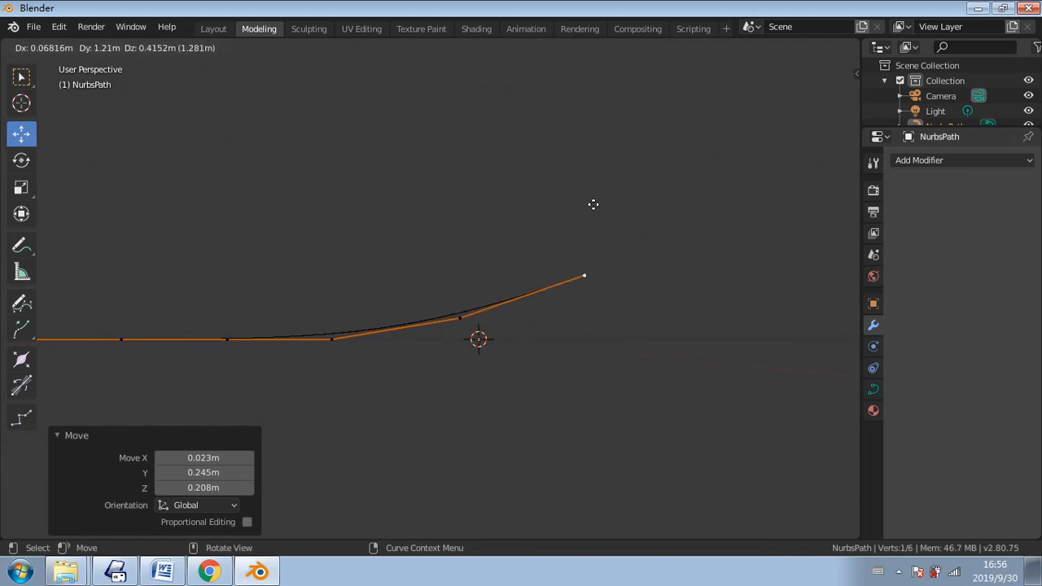
click(589, 204)
key(e)
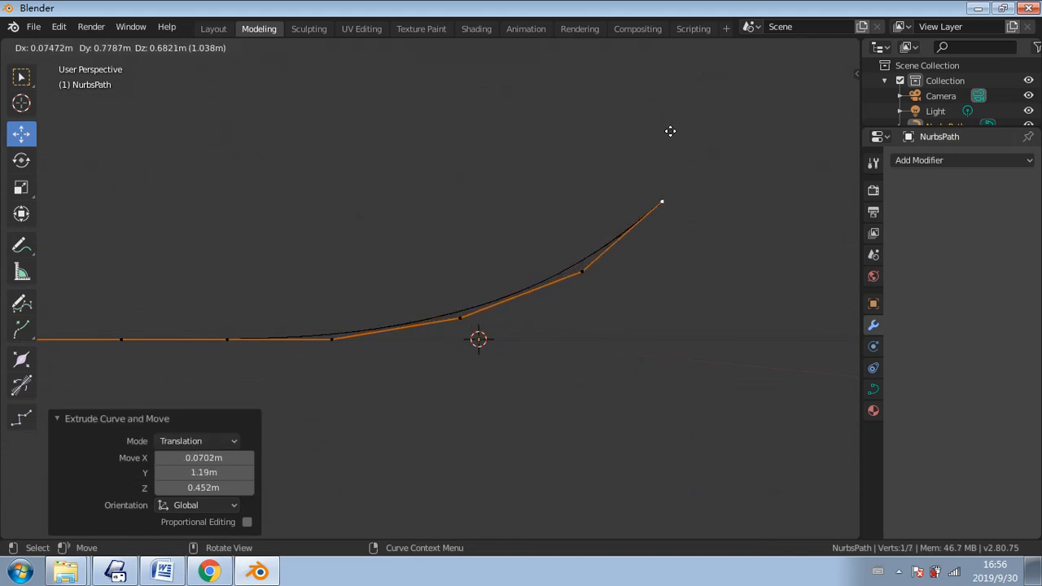
click(672, 129)
key(e)
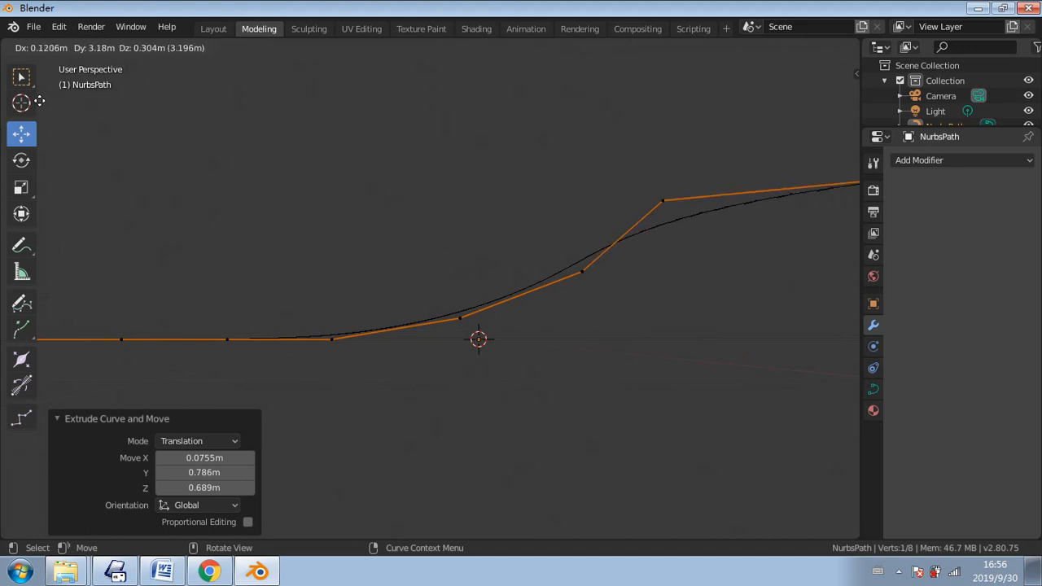
click(788, 83)
- Extrude three more points that bend the path toward negative X, the last offset about -1.5 m in X and 0.46 m in Y
middle_drag(454, 225, 423, 158)
key(e)
click(411, 115)
key(e)
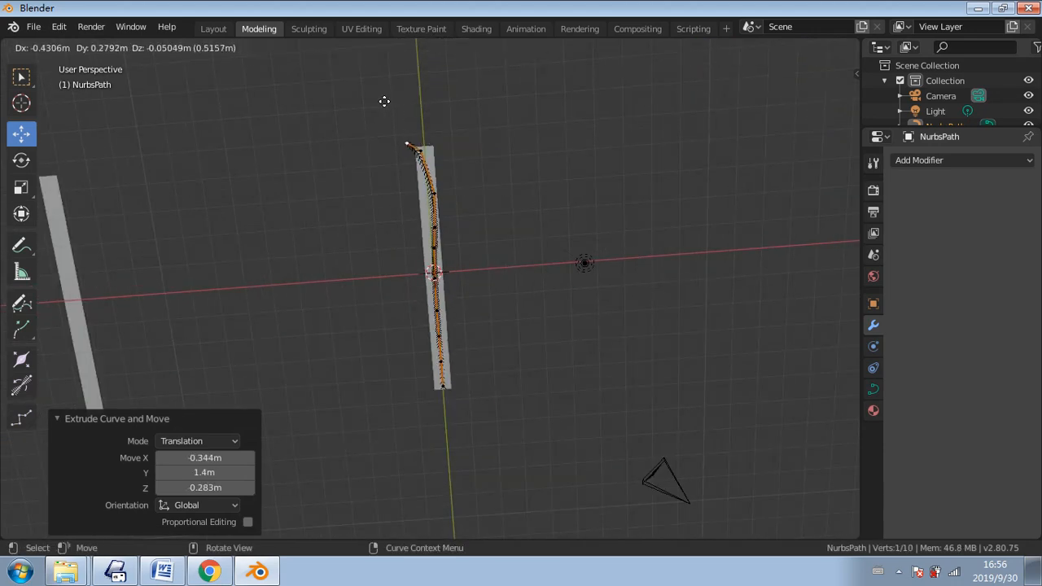
click(366, 86)
key(e)
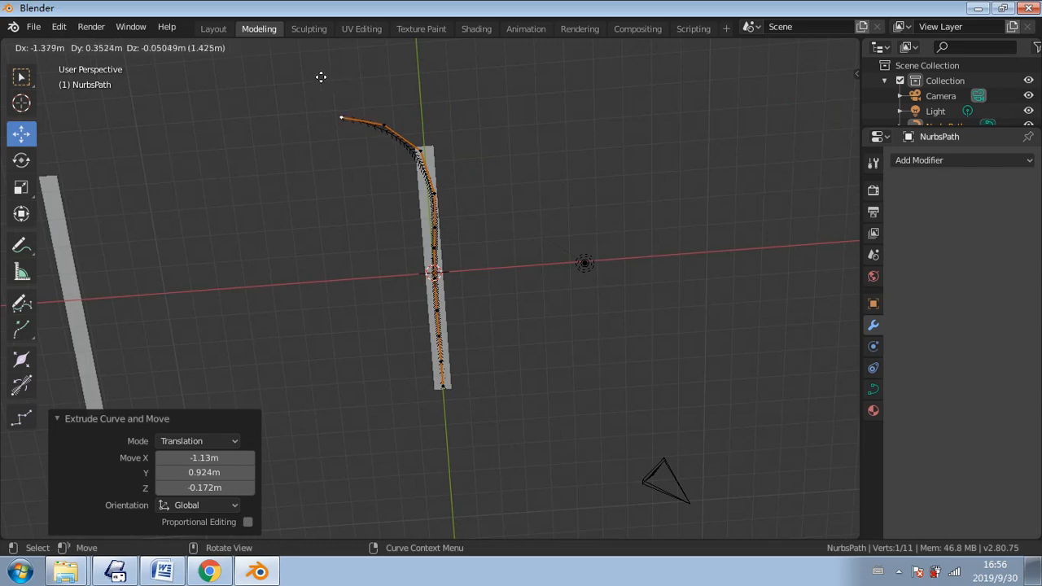
click(316, 73)
- Extrude three points continuing the curve toward the duplicate strip and downward, the last offset about -0.73 m X, -0.42 m Y and -0.58 m Z
middle_drag(363, 184, 593, 91)
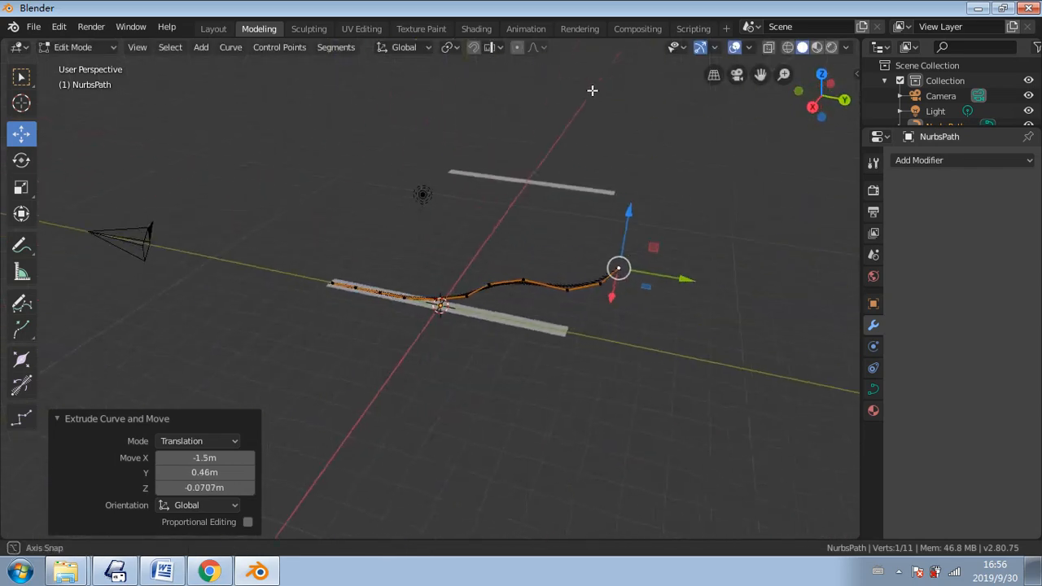
middle_drag(573, 269, 132, 301)
key(e)
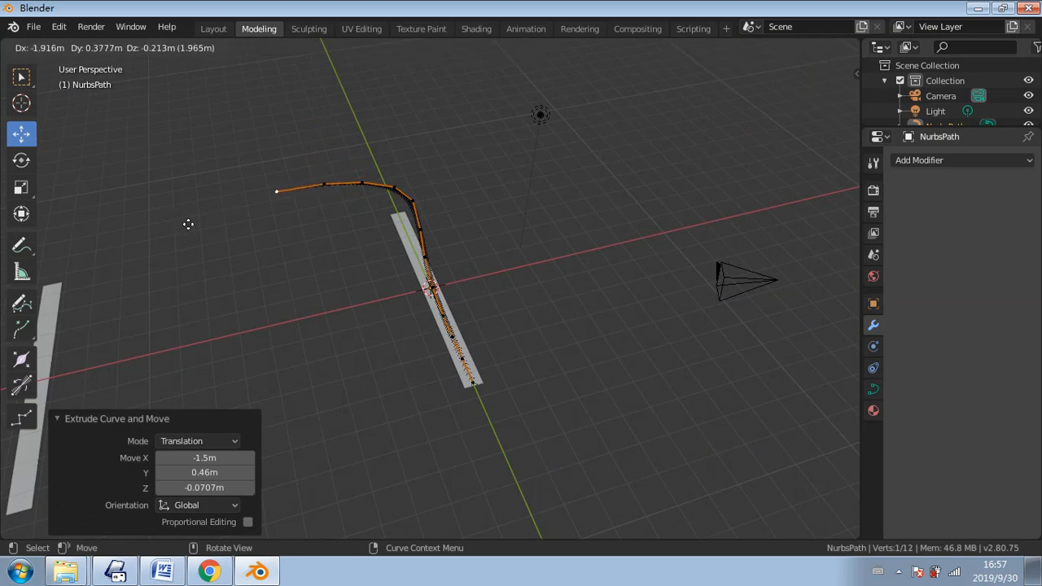
click(192, 224)
key(e)
click(161, 236)
key(e)
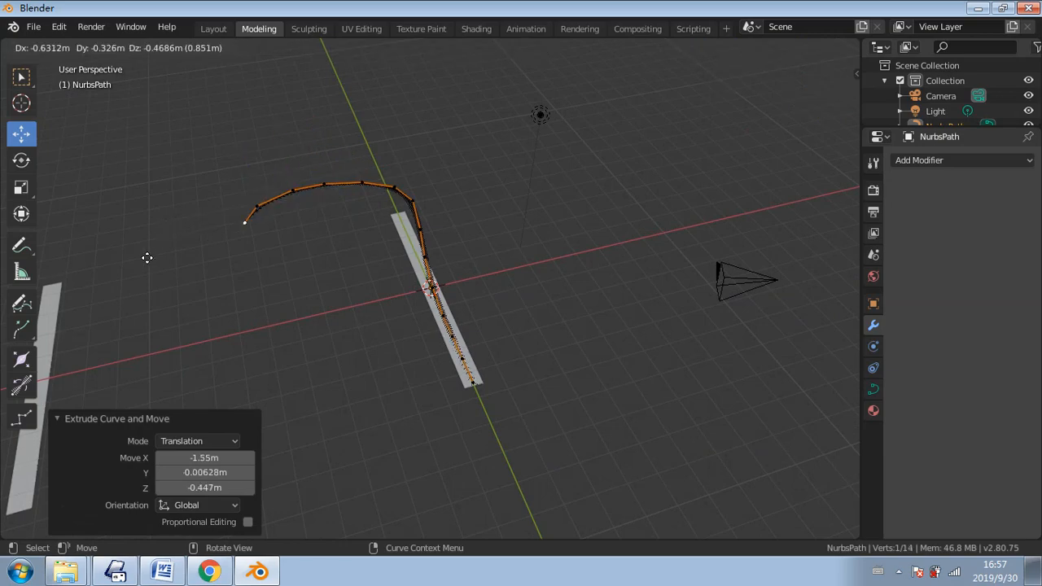
click(146, 257)
- Extrude three points toward negative Y to form a dip, the second descending about 0.16 m and the third rising about 0.28 m
middle_drag(149, 302, 344, 291)
key(e)
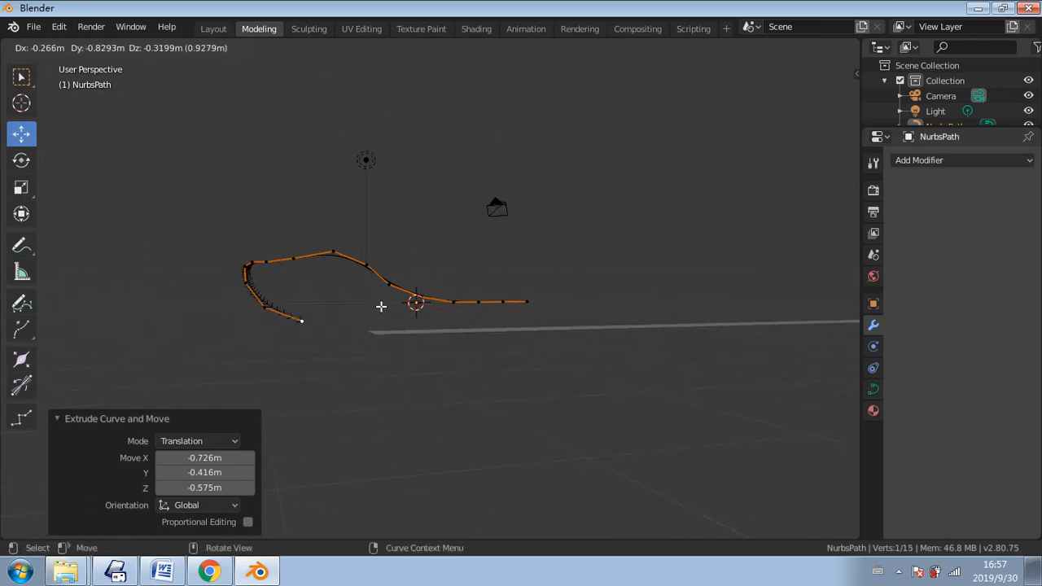
click(381, 306)
key(e)
click(423, 313)
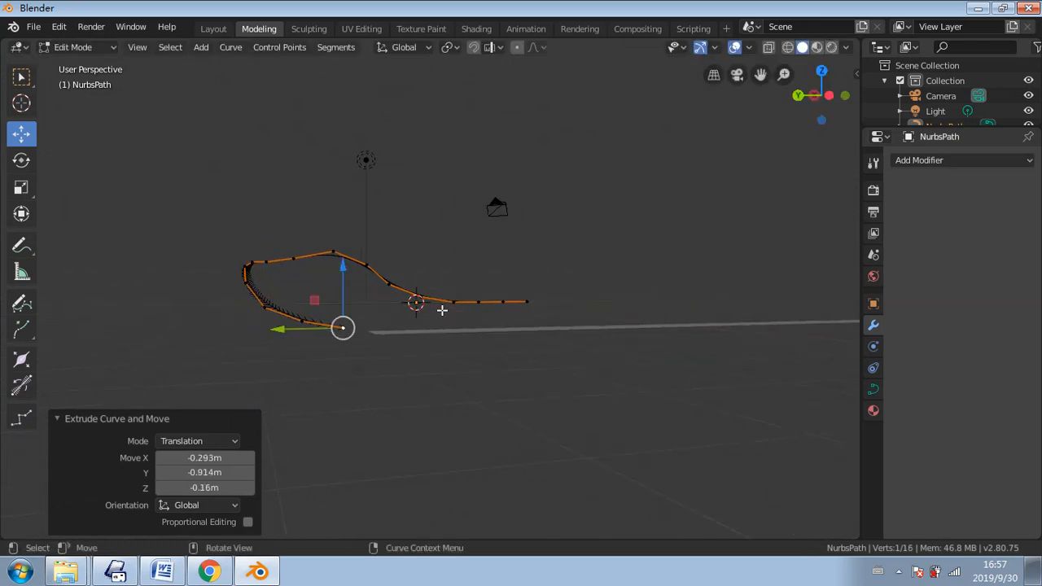
key(e)
click(486, 298)
- Extrude four climbing points from the dip, the second rising about 0.44 m and the last about 0.21 m
key(e)
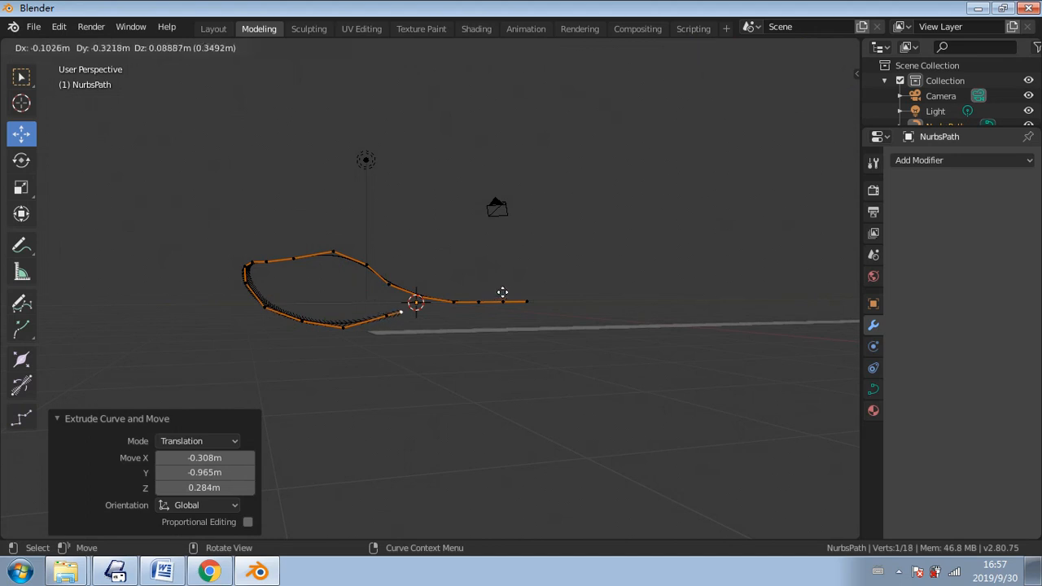
click(523, 276)
key(e)
click(542, 253)
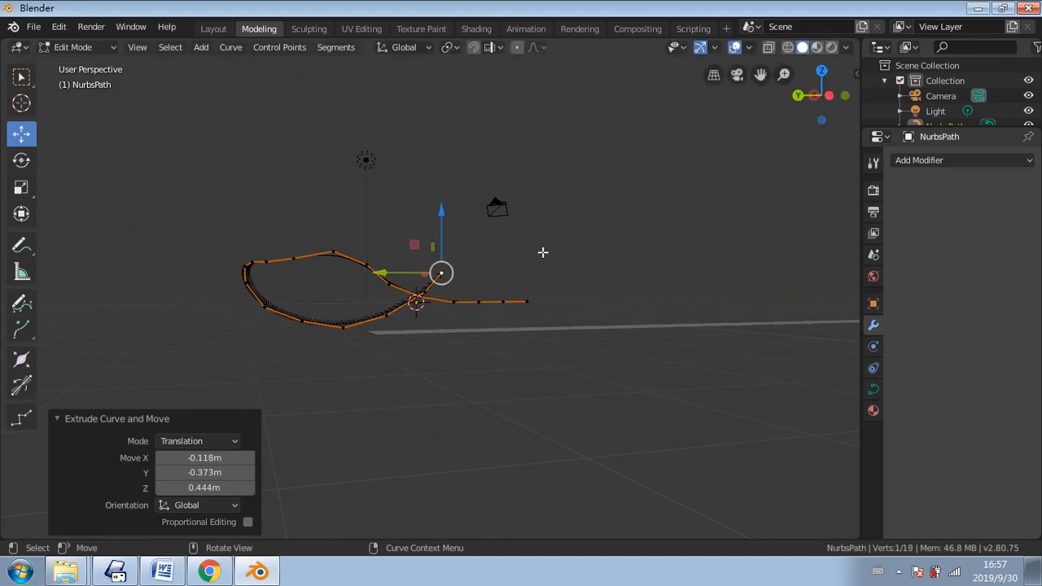
key(e)
click(565, 232)
key(e)
click(607, 220)
- Extrude two nearly level points to finish the path, the last about -0.69 m along Y, and return to Object Mode
key(e)
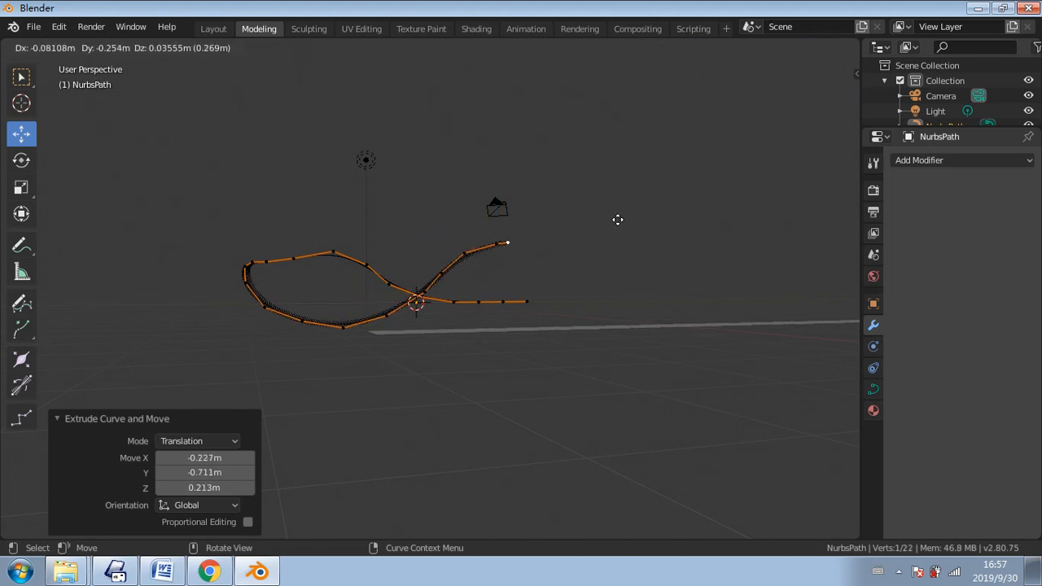
click(643, 221)
key(e)
click(660, 220)
middle_drag(670, 223, 402, 333)
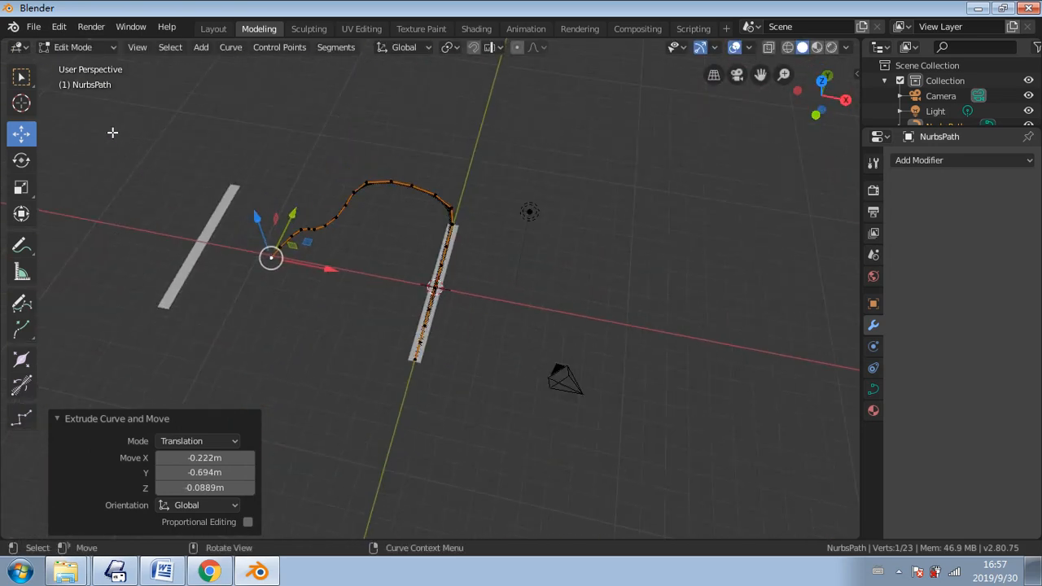
click(77, 46)
click(81, 62)
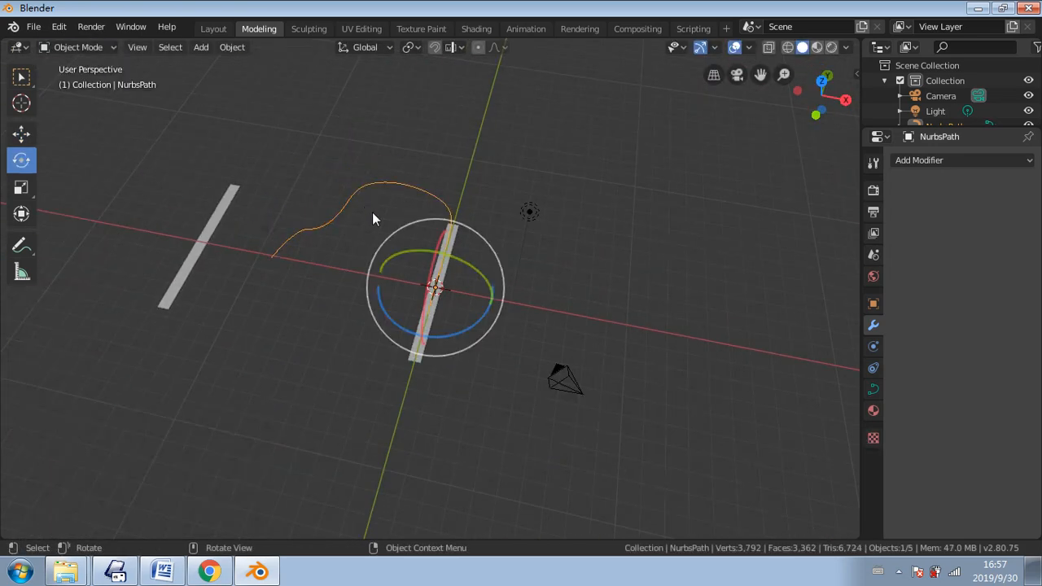
- Lengthen the plane strip at the origin along Y, scaling by about 2.31 and adjusting by about 0.847
click(452, 244)
click(480, 200)
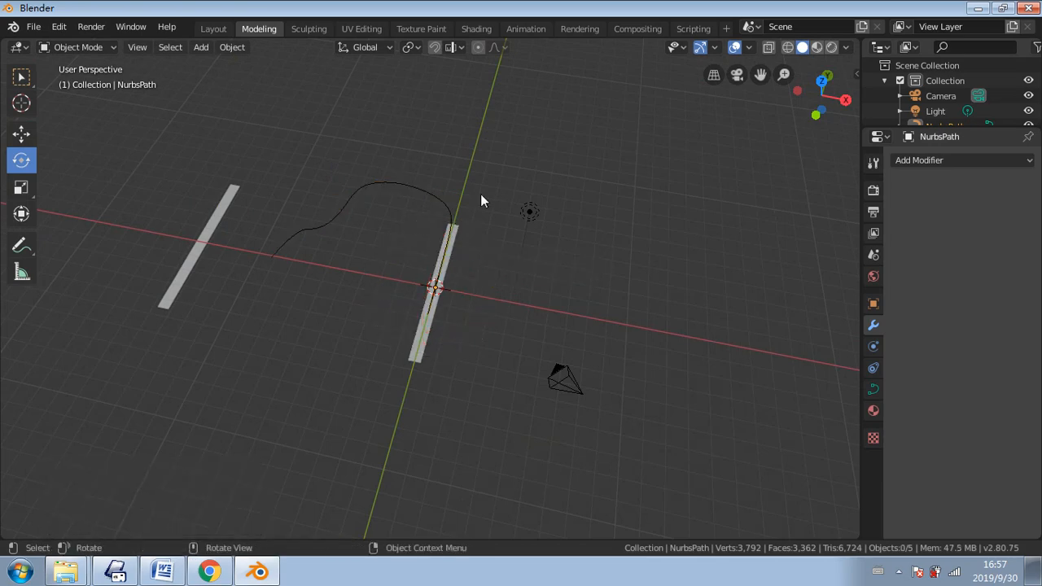
middle_drag(482, 196, 430, 224)
click(371, 327)
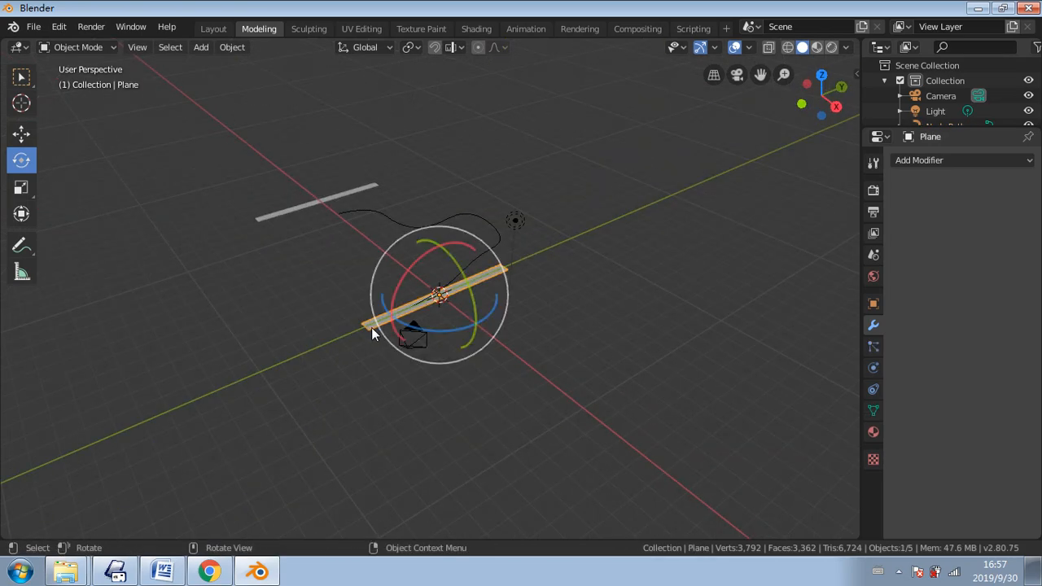
middle_drag(371, 328, 286, 287)
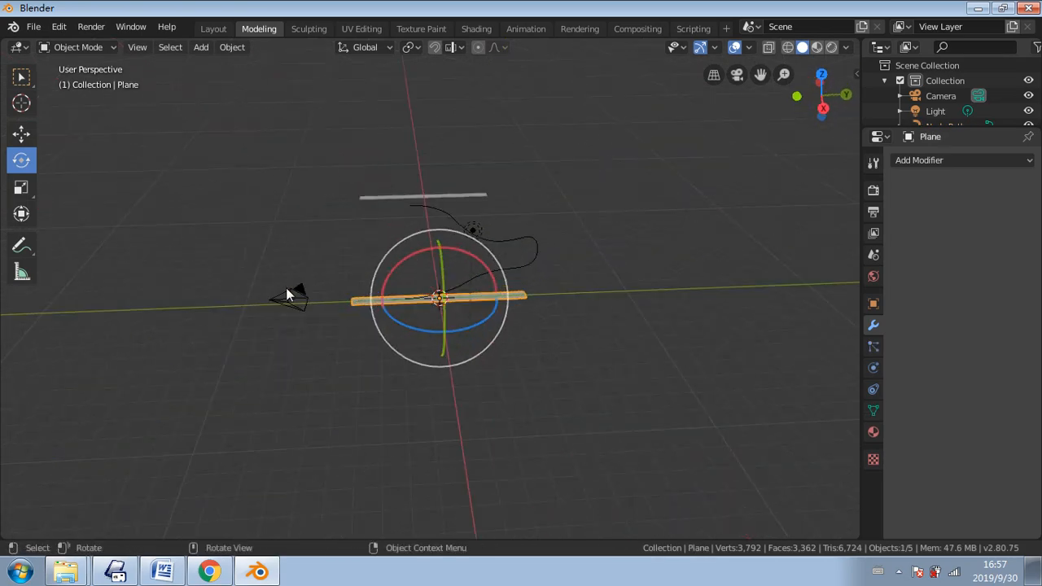
click(21, 188)
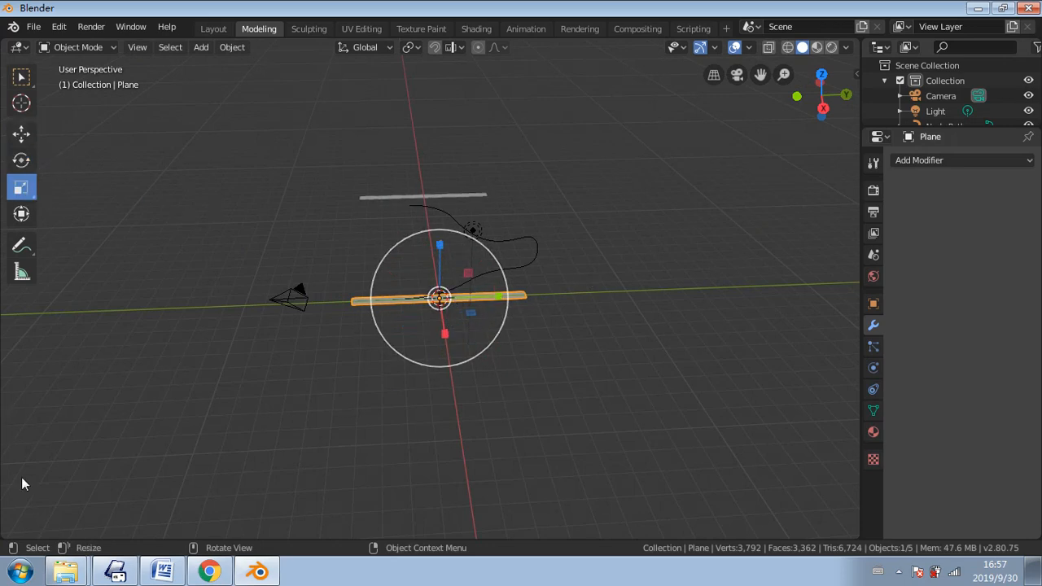
drag(503, 298, 576, 310)
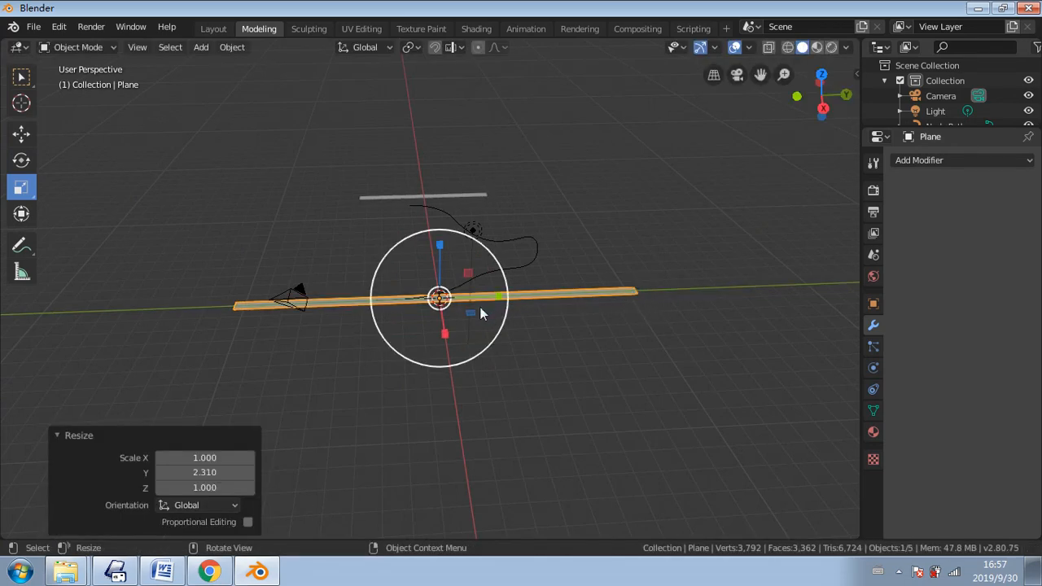
drag(498, 298, 491, 298)
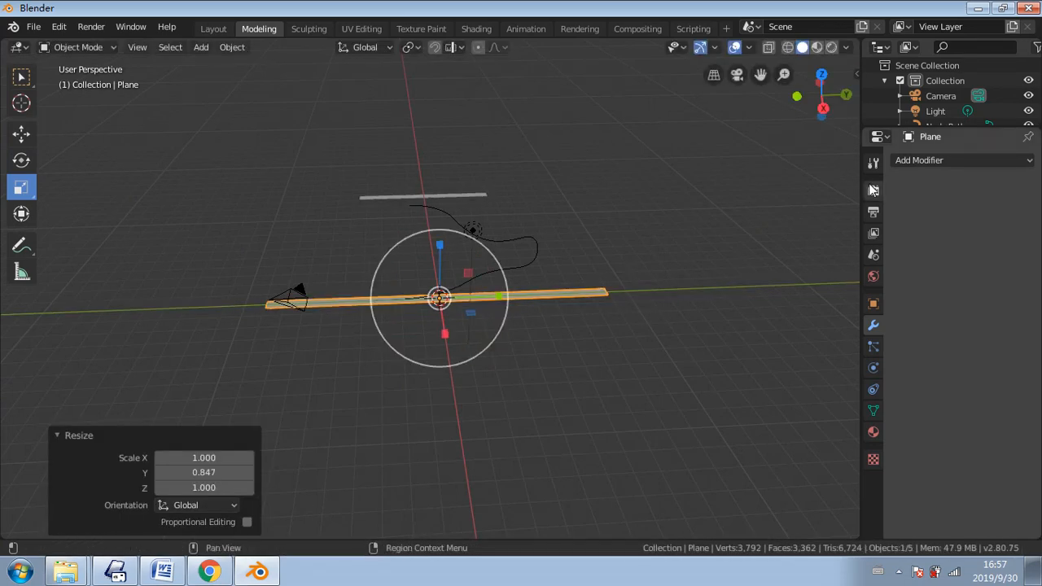
- Add a Curve modifier to the plane strip with NurbsPath as its deforming object
click(929, 160)
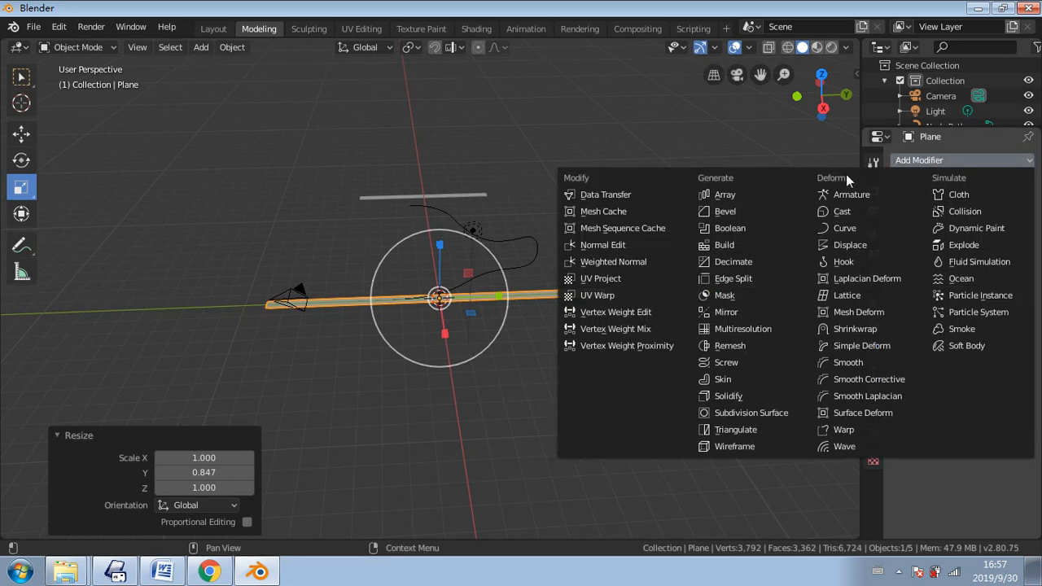
click(844, 228)
click(909, 244)
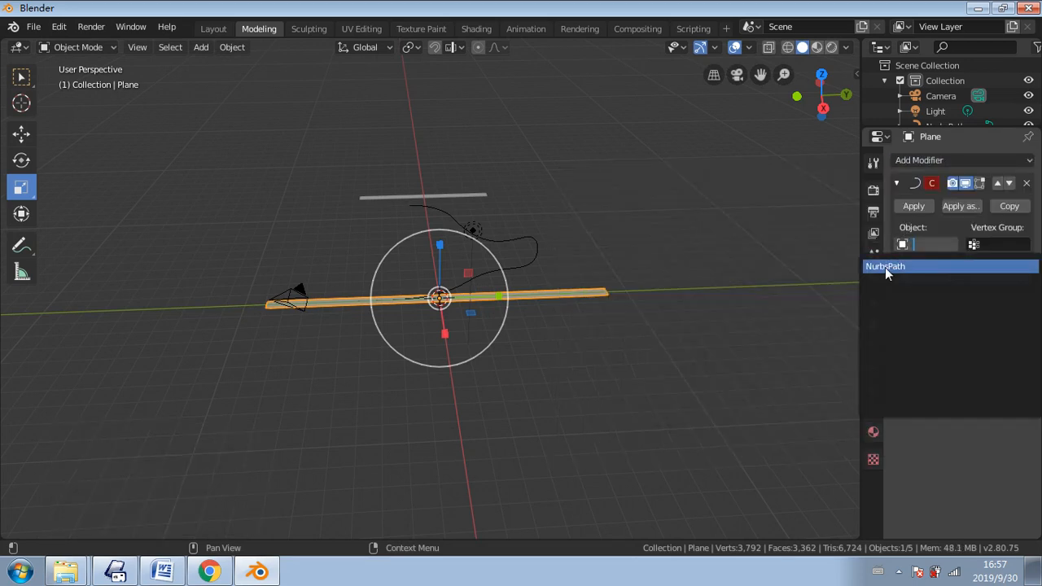
click(885, 267)
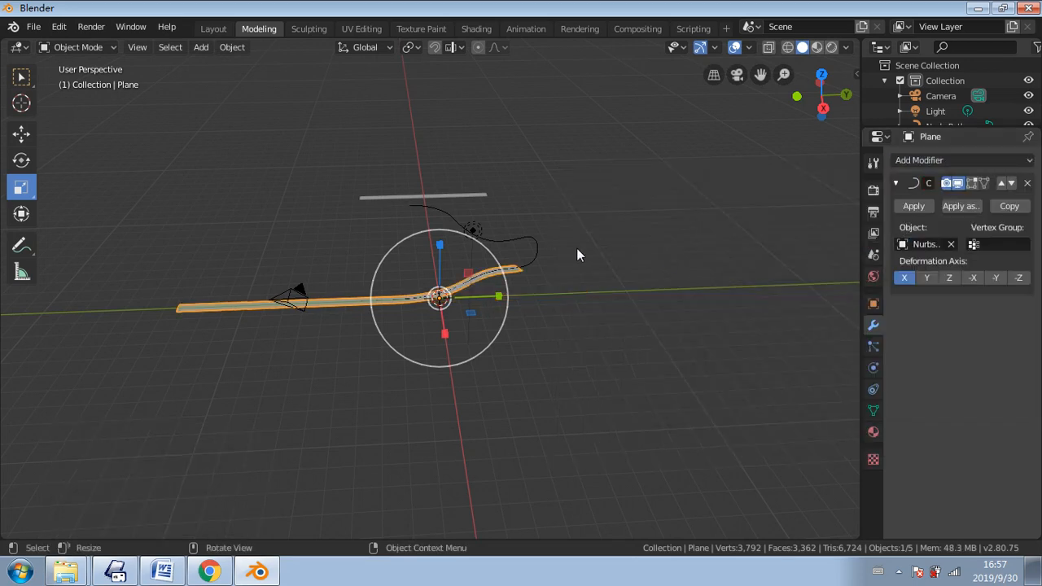
- Move the strip about 14.3 m along Y and scale it by about 1.54 along Y
click(21, 132)
drag(503, 296, 766, 249)
click(21, 187)
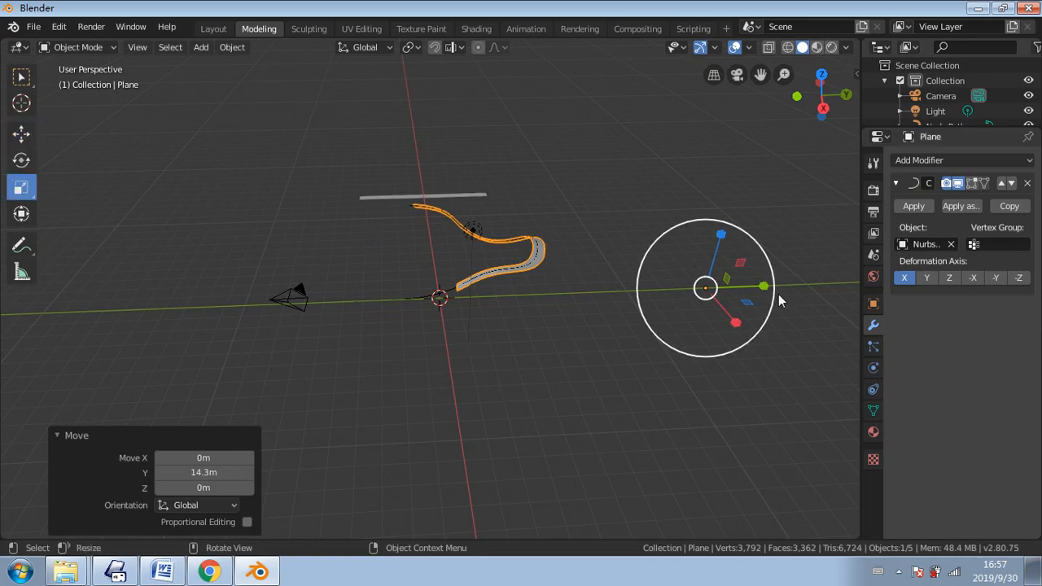
drag(764, 287, 797, 284)
middle_drag(419, 285, 222, 237)
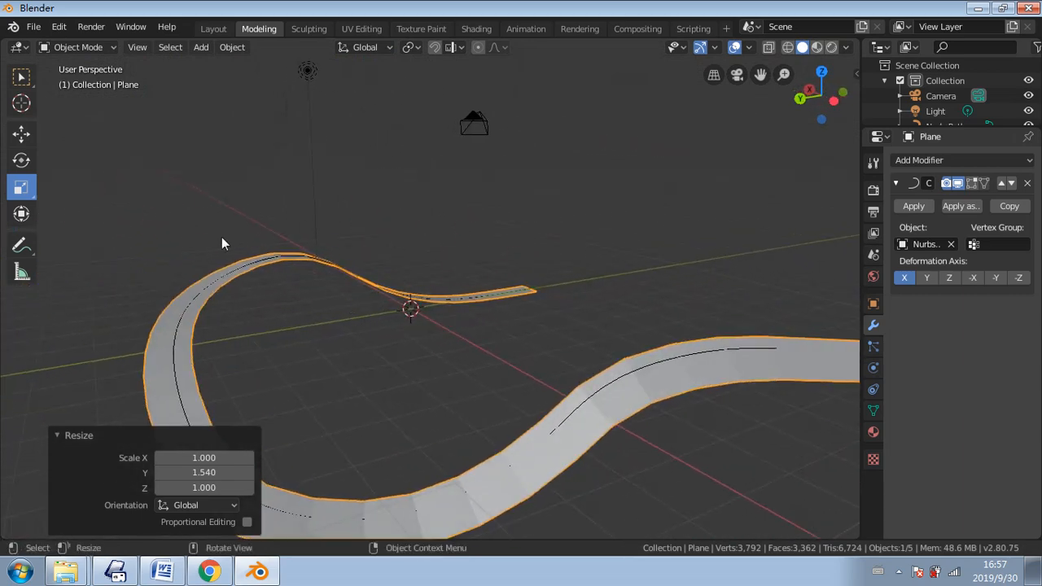
click(78, 47)
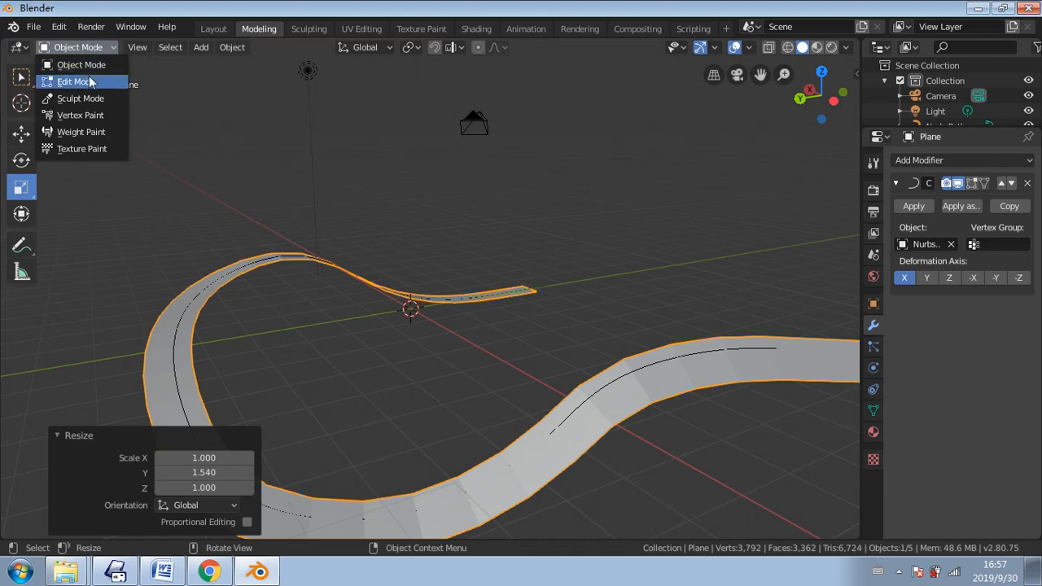
click(73, 79)
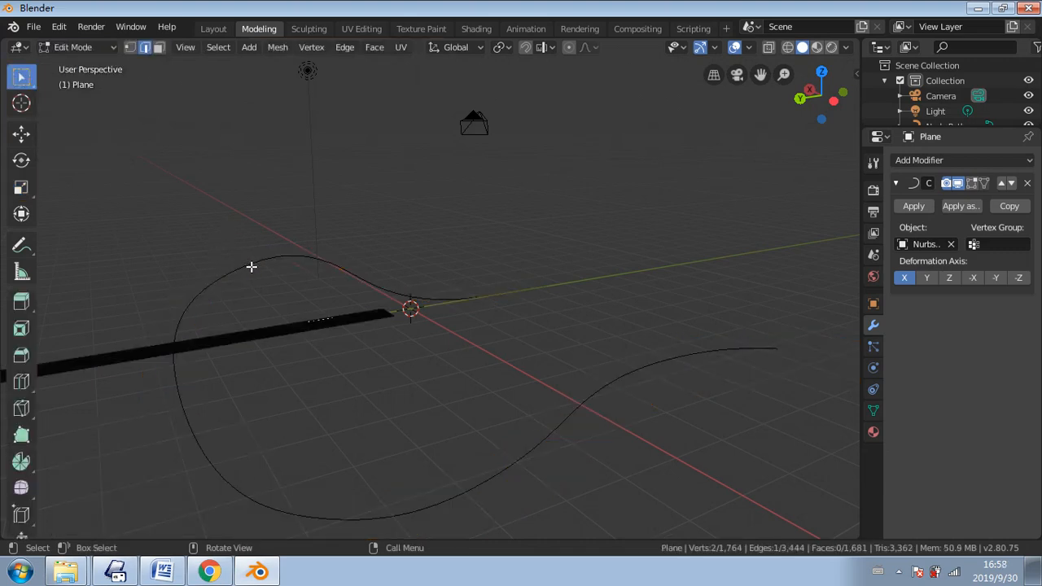
click(102, 49)
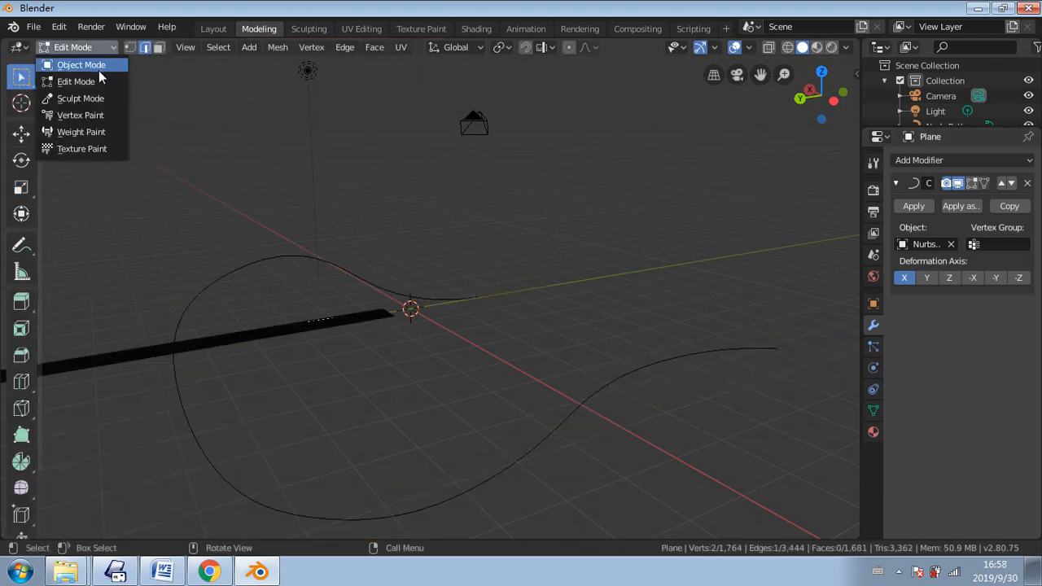
click(81, 65)
- In the NURBS path's Edit Mode, try rotating a control point near its far end by about -80.9° around Y
click(203, 290)
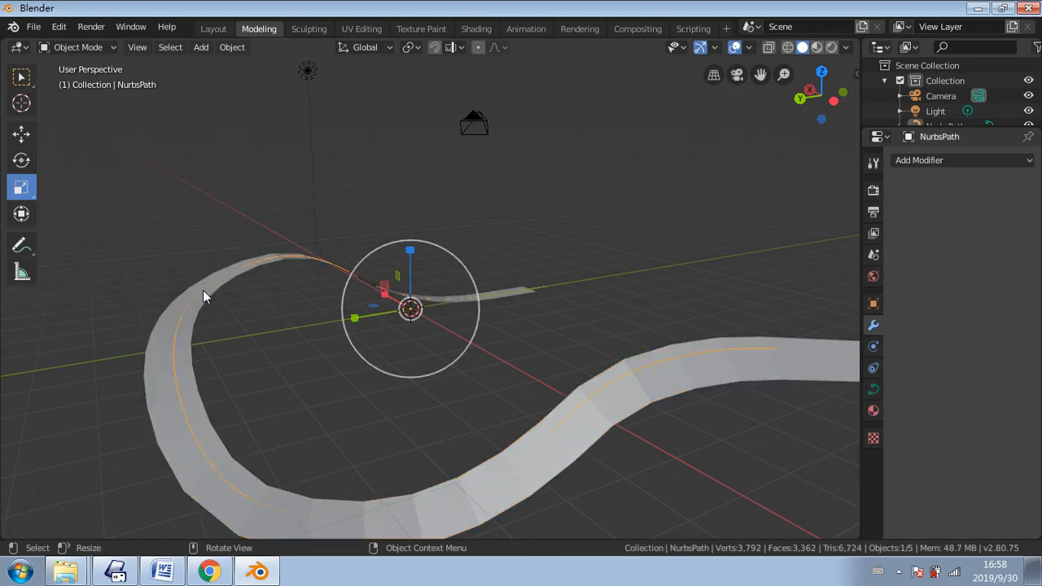
click(77, 47)
click(74, 76)
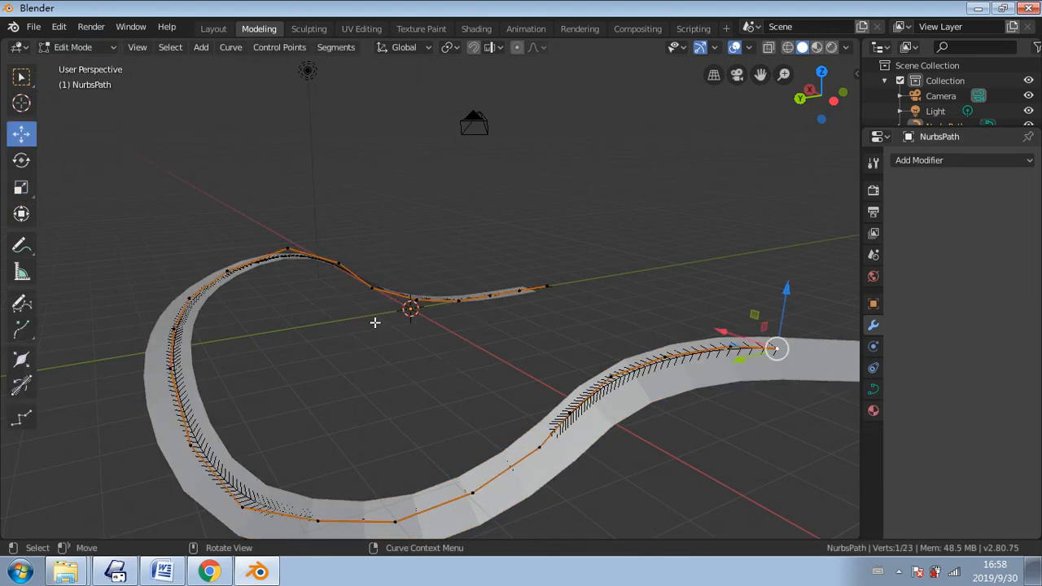
middle_drag(372, 321, 312, 325)
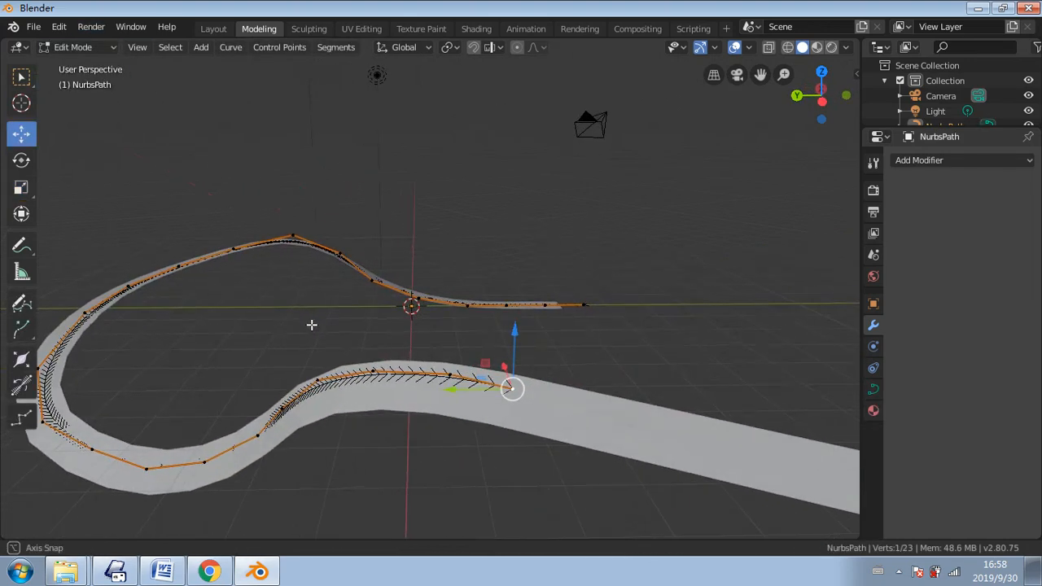
click(373, 374)
click(21, 160)
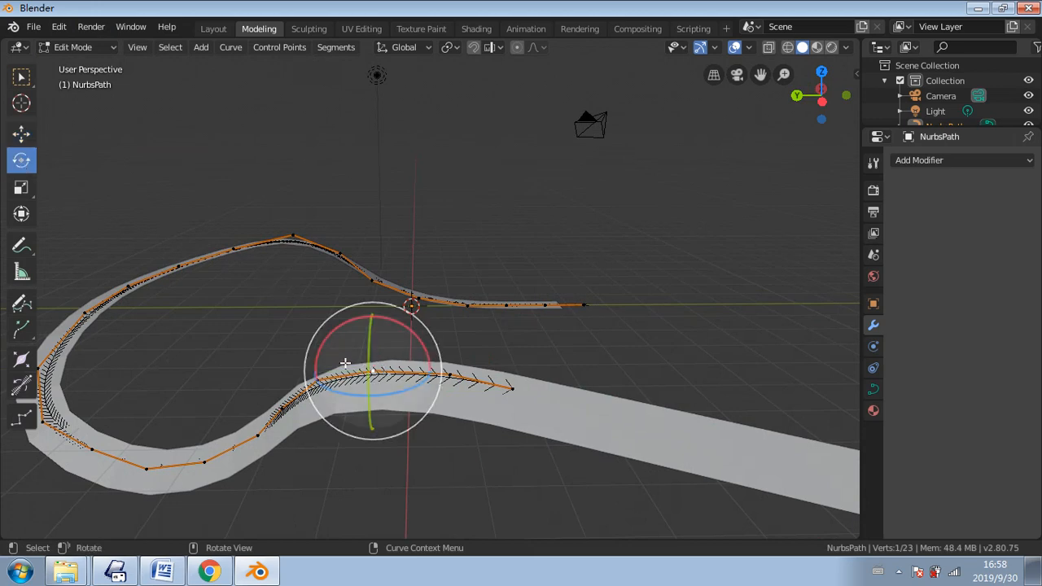
drag(364, 360, 370, 343)
drag(368, 272, 346, 373)
middle_drag(794, 270, 745, 269)
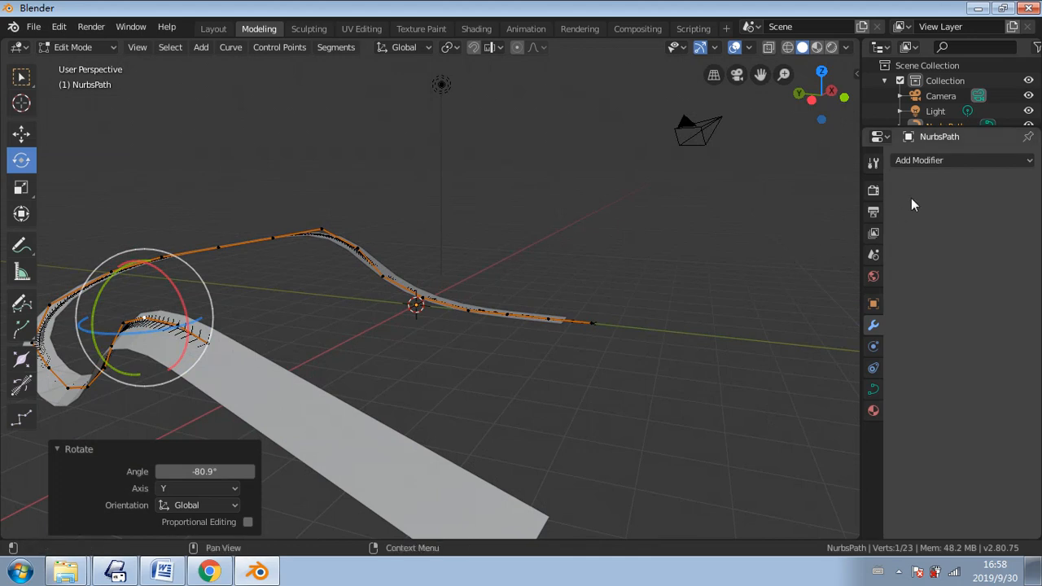
- Delete the NurbsPath object from the scene collection
click(936, 161)
click(937, 162)
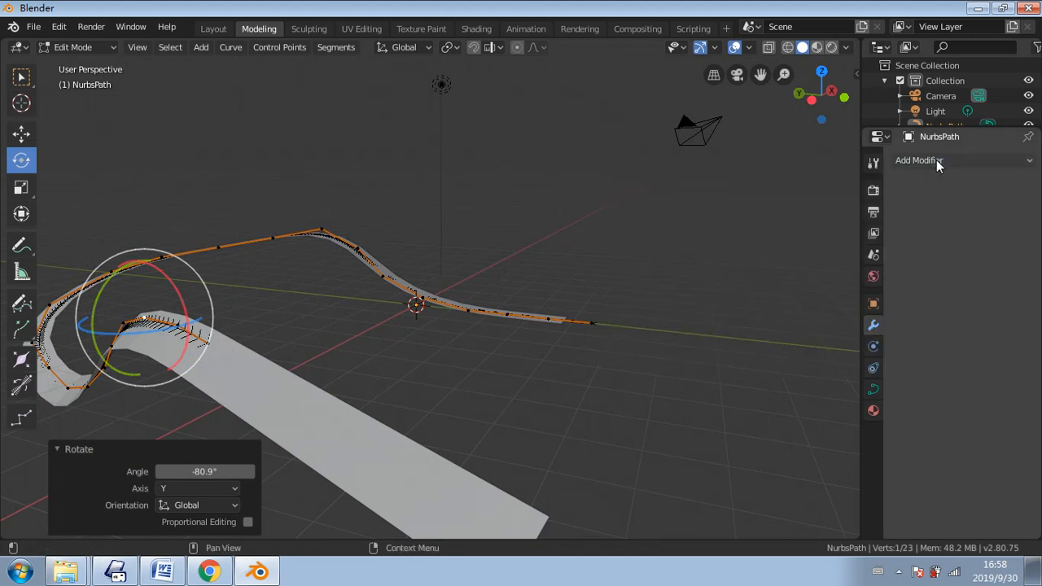
drag(952, 128, 952, 131)
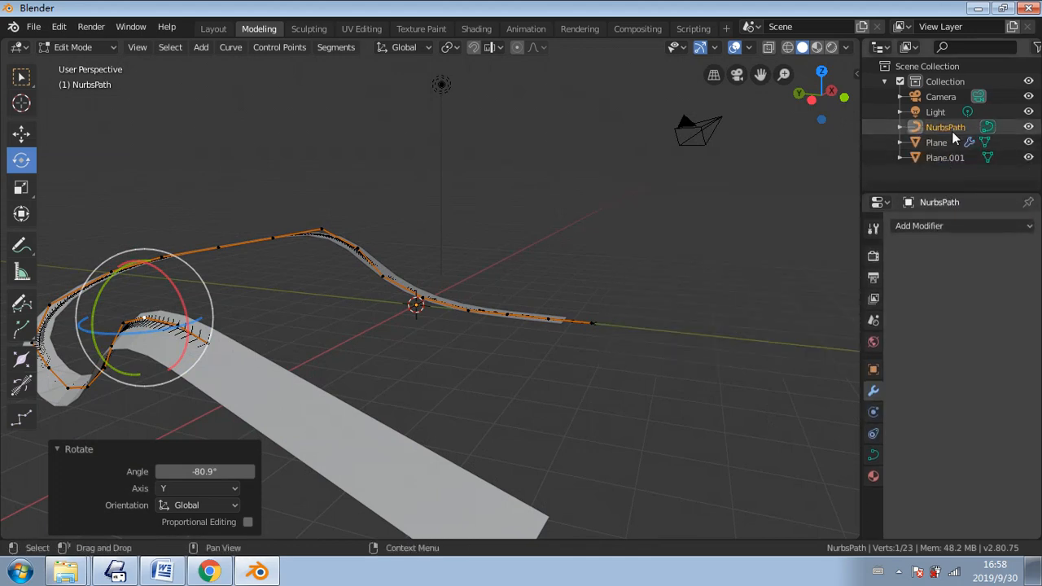
right_click(949, 130)
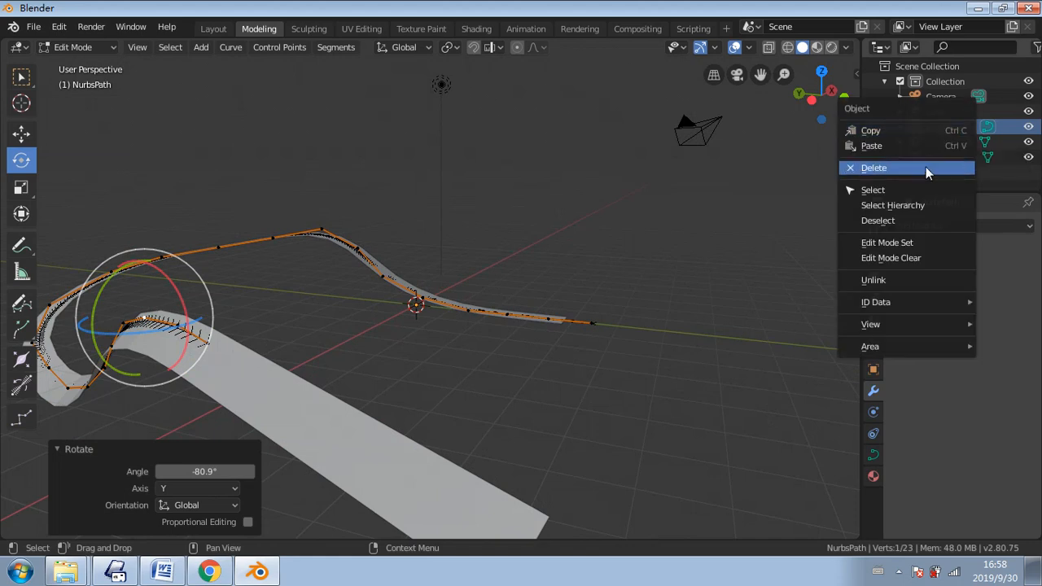
click(926, 167)
- Select the long plane strip and remove its Curve modifier
middle_drag(682, 240, 268, 300)
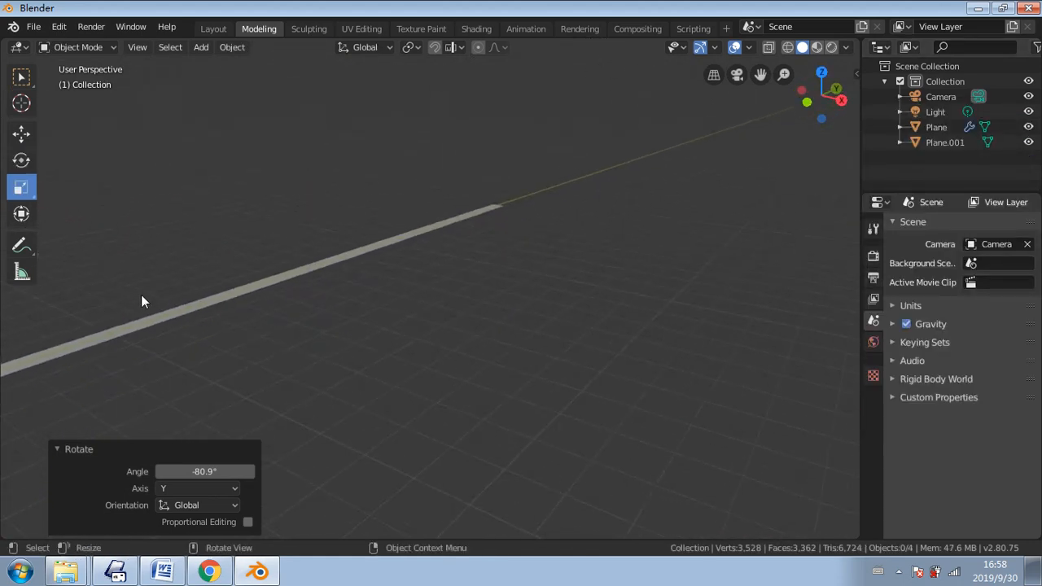
middle_drag(141, 299, 7, 323)
shift+middle_drag(441, 267, 426, 295)
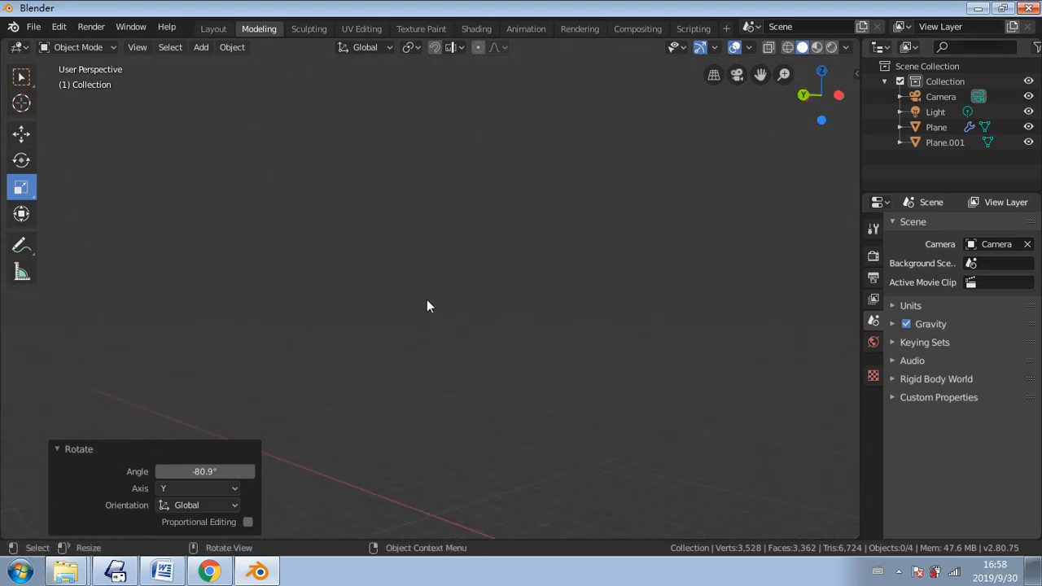
scroll(448, 318, down, 6)
shift+middle_drag(471, 376, 503, 353)
scroll(493, 338, up, 4)
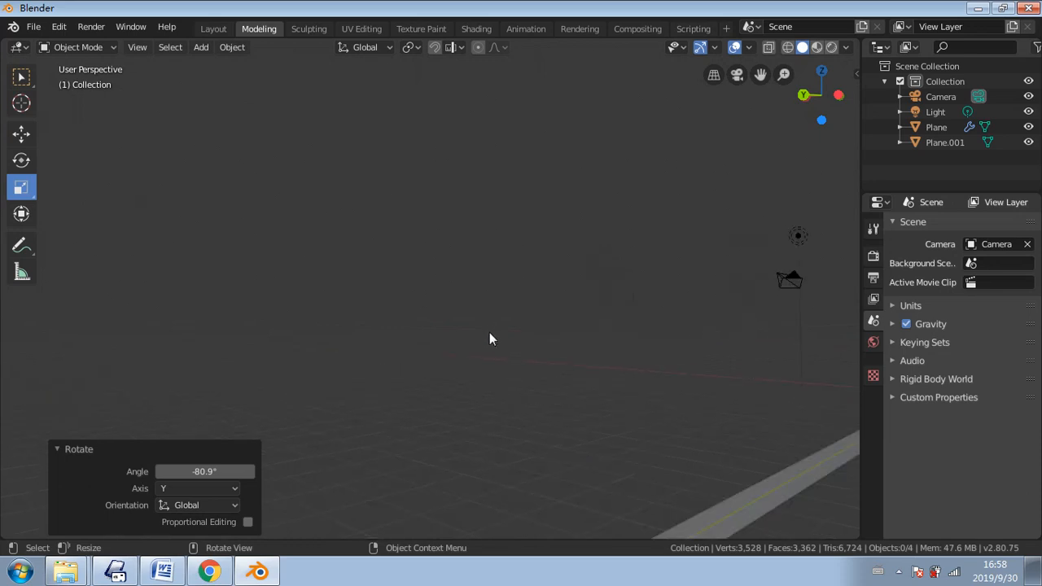
scroll(490, 333, down, 2)
shift+middle_drag(615, 383, 603, 357)
scroll(536, 359, up, 3)
middle_drag(701, 388, 592, 267)
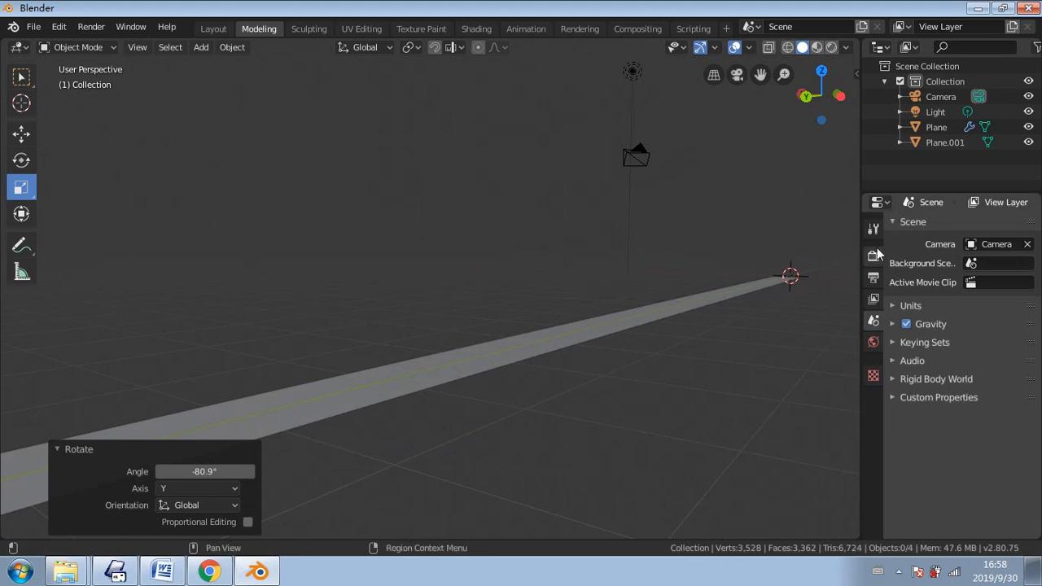
click(487, 374)
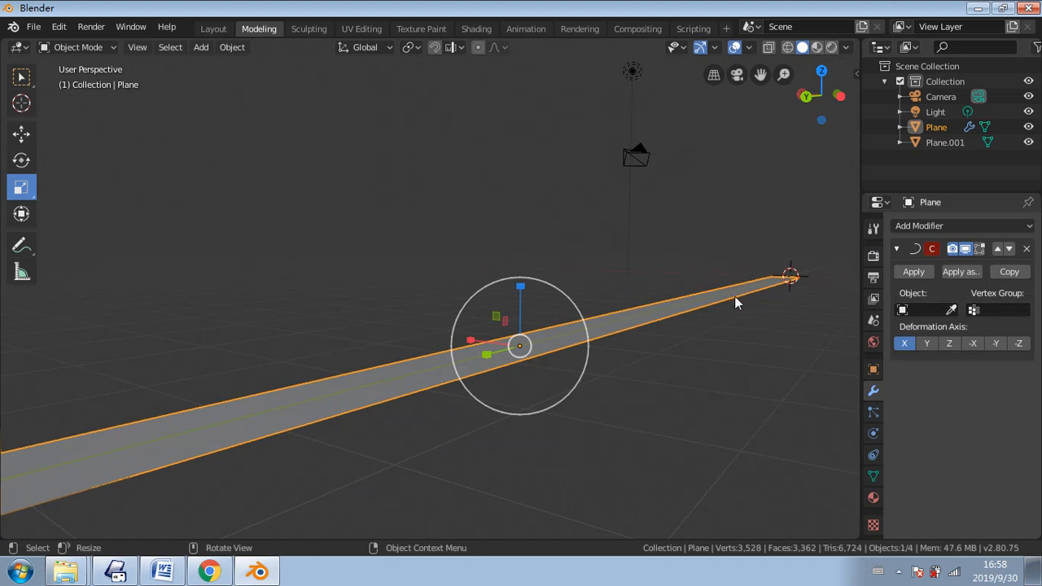
click(1027, 249)
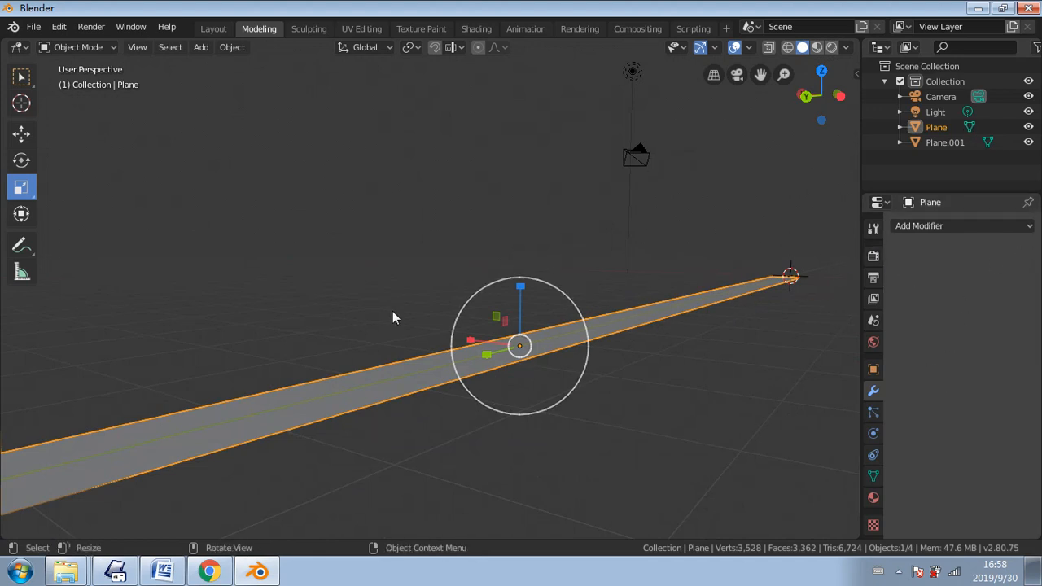
- Try adding a Trapezoid curve at the 3D cursor and undo the addition
middle_drag(396, 317, 301, 166)
click(201, 47)
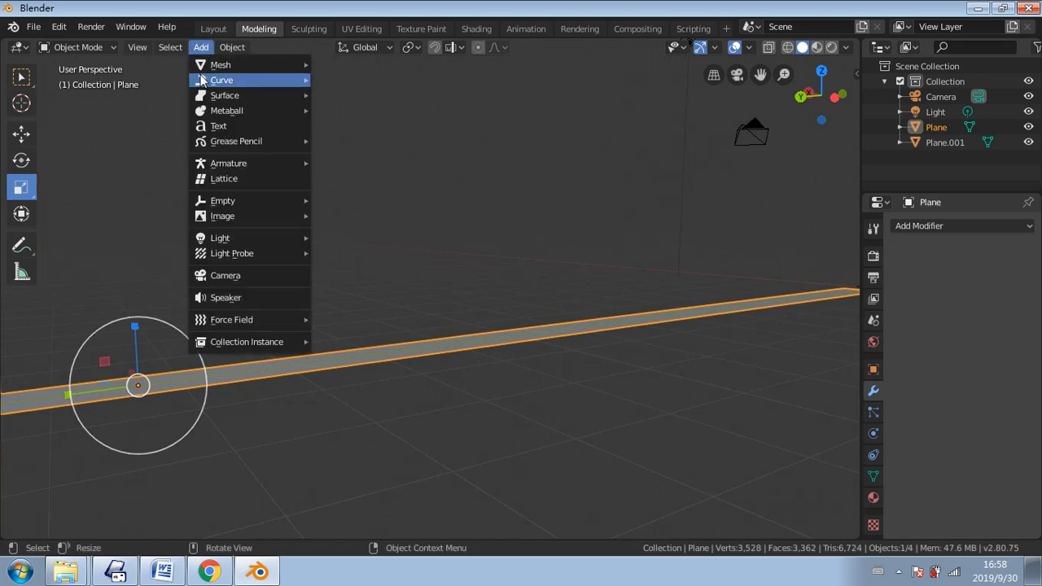
mouse_move(287, 77)
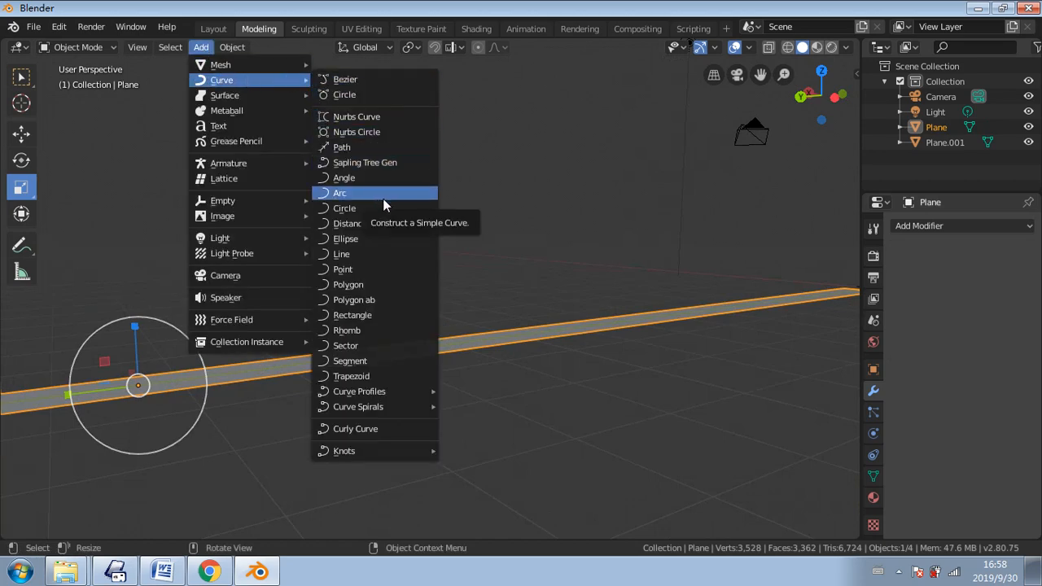
click(384, 375)
middle_drag(385, 376, 503, 364)
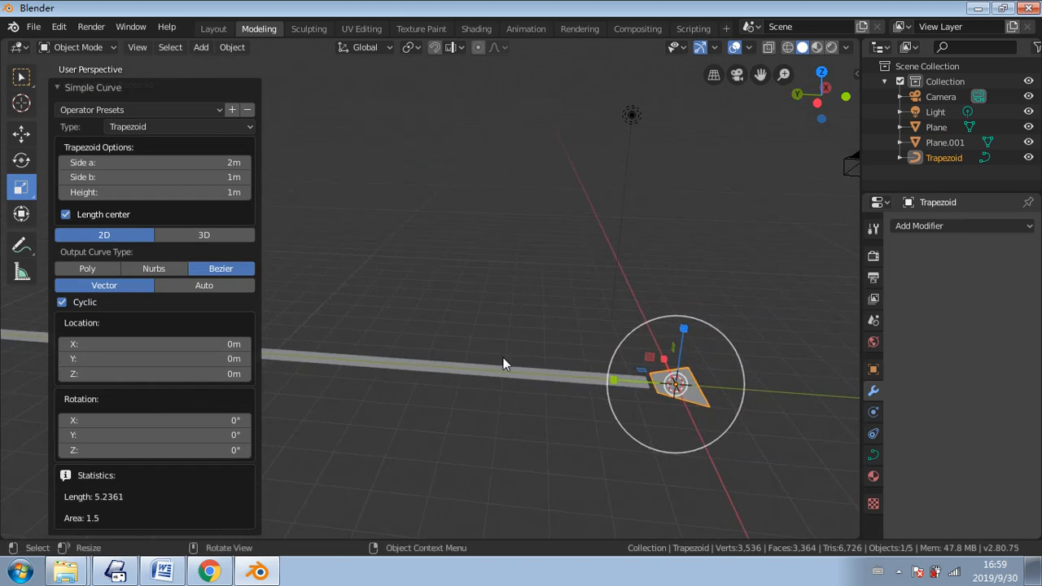
key(ctrl+z)
click(503, 363)
click(200, 47)
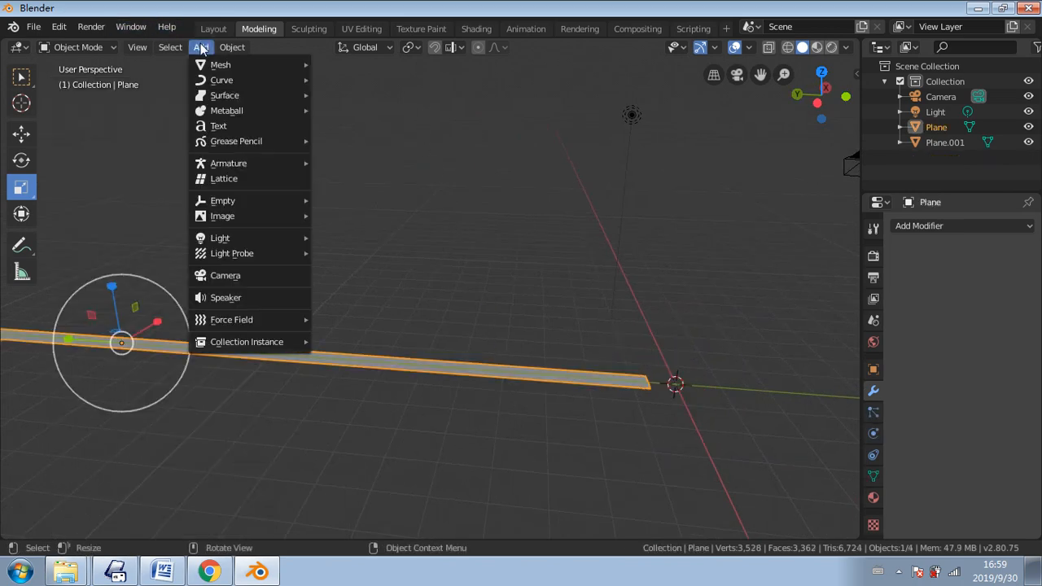
mouse_move(180, 52)
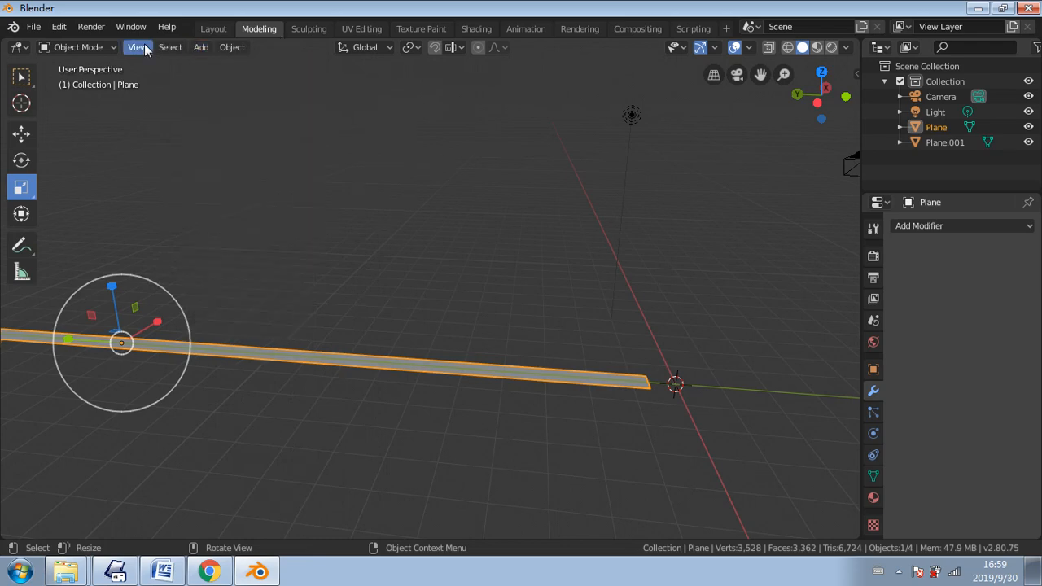
click(172, 49)
mouse_move(202, 51)
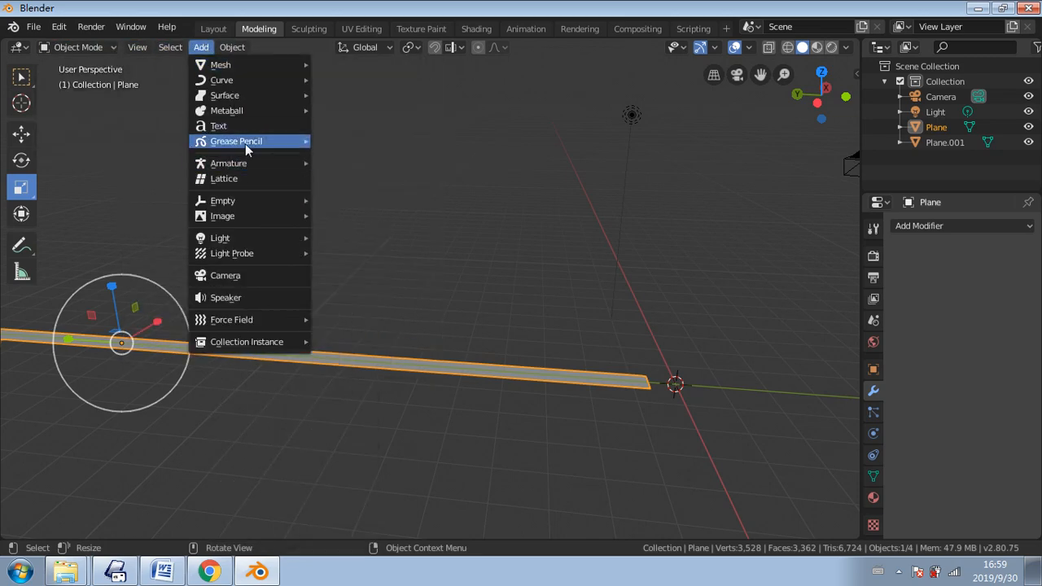
mouse_move(225, 95)
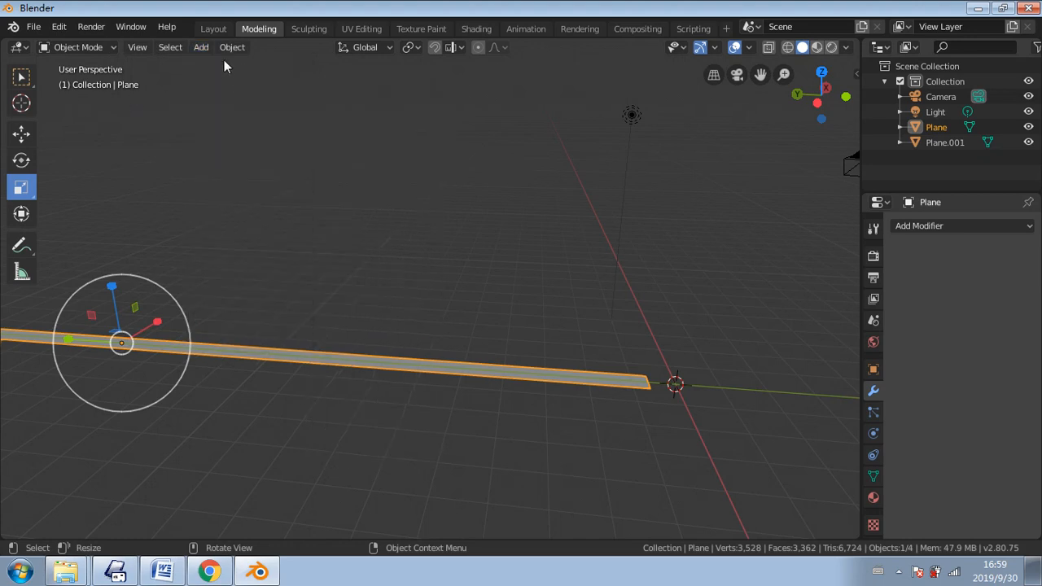
- Try adding a Segment curve at the 3D cursor and undo the addition
click(201, 48)
mouse_move(221, 80)
click(202, 47)
mouse_move(221, 80)
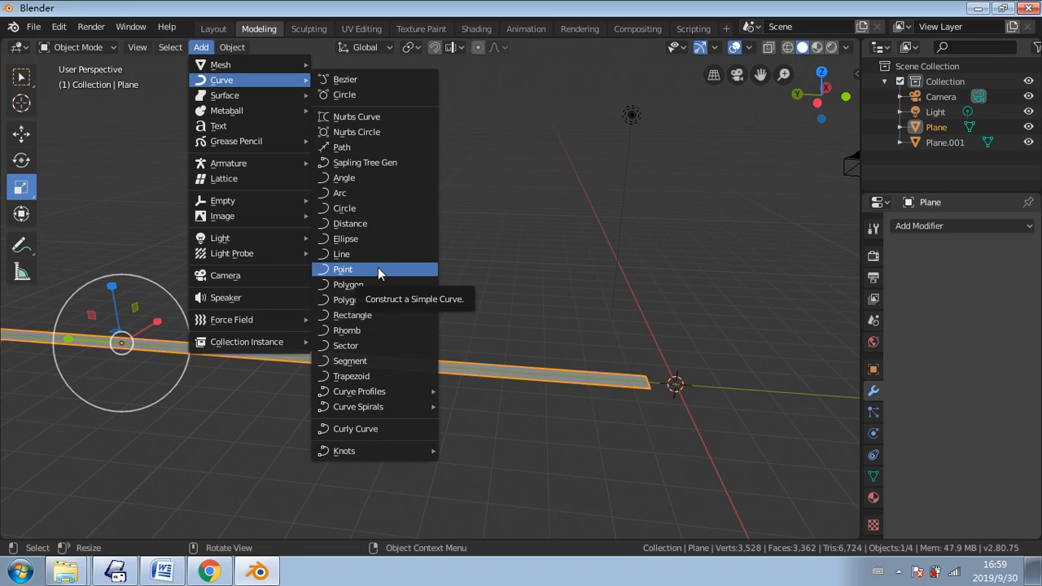
click(393, 365)
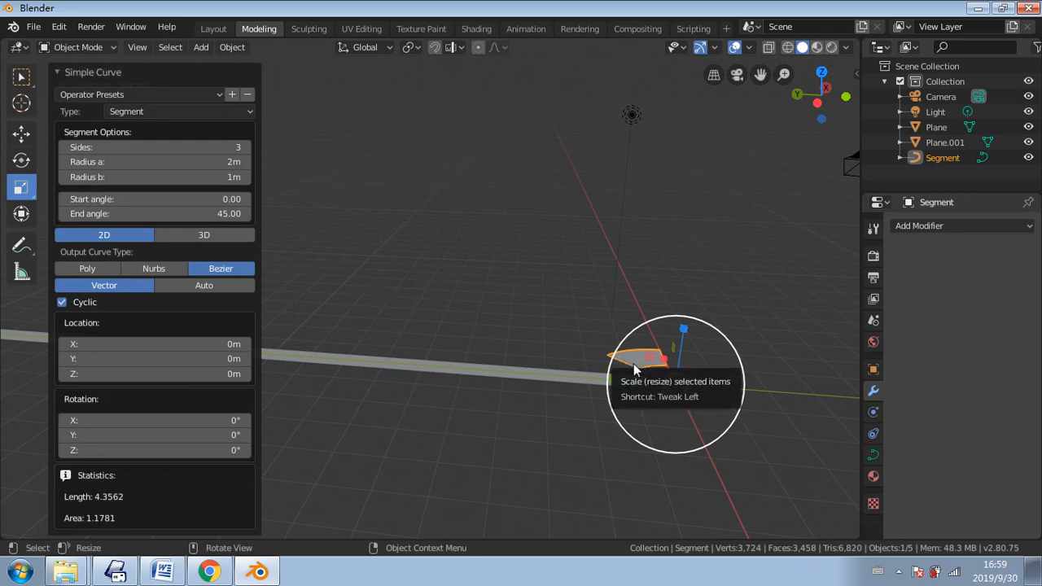
key(ctrl+z)
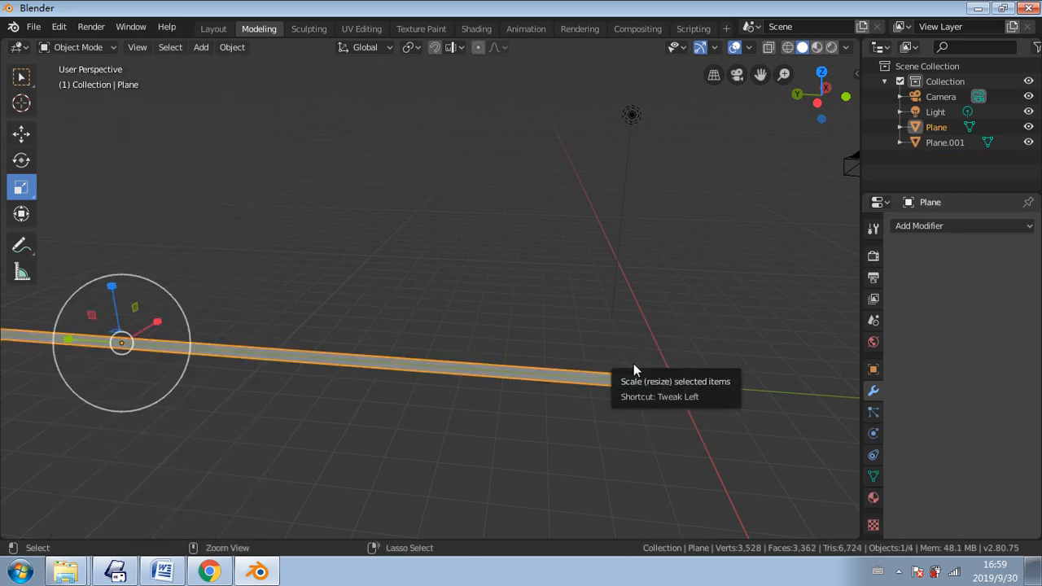
- Try adding a Curly Curve at the 3D cursor and undo the addition
click(201, 47)
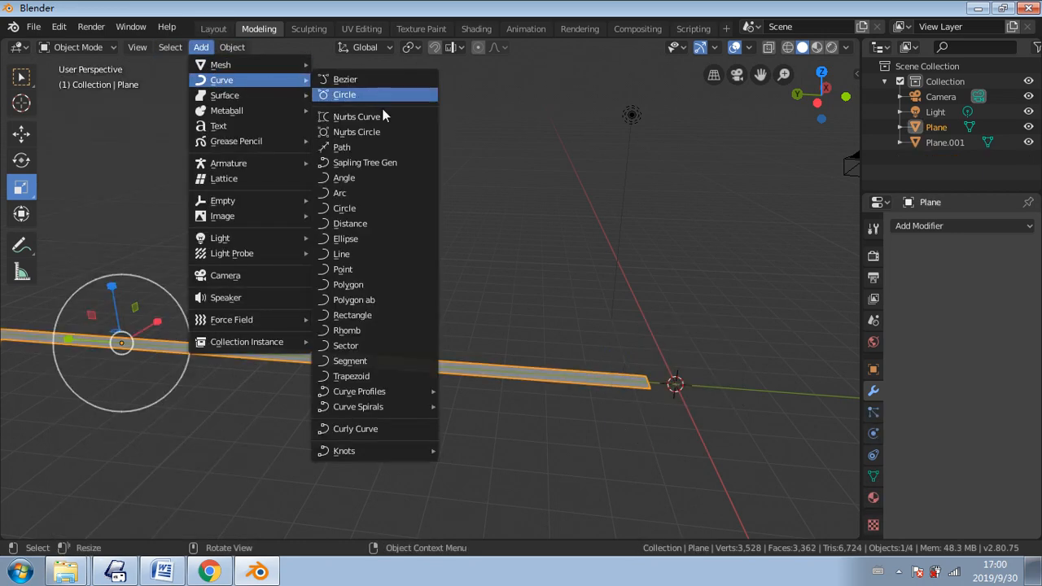
mouse_move(414, 406)
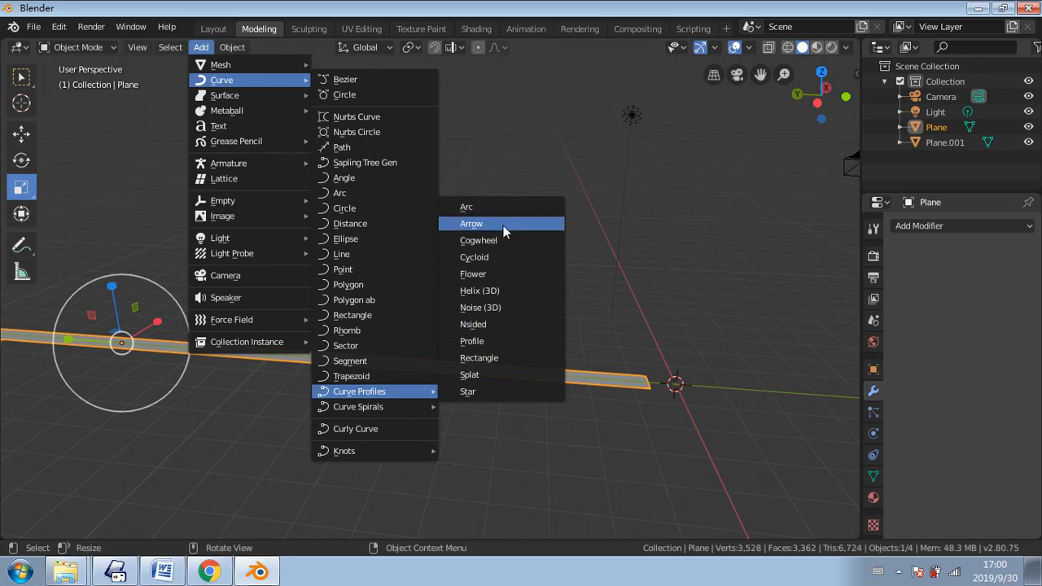
click(399, 429)
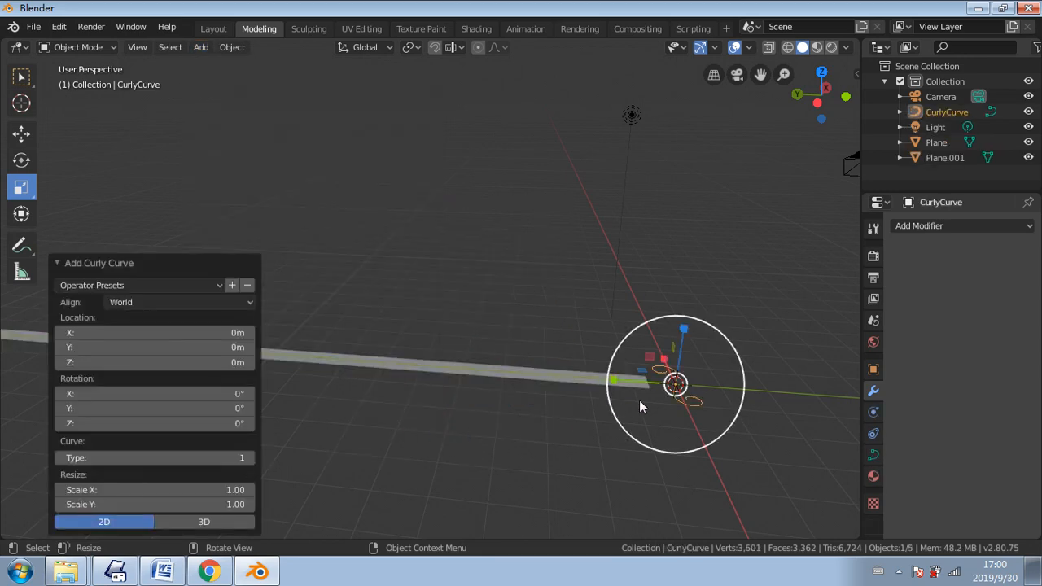
middle_drag(639, 399, 623, 370)
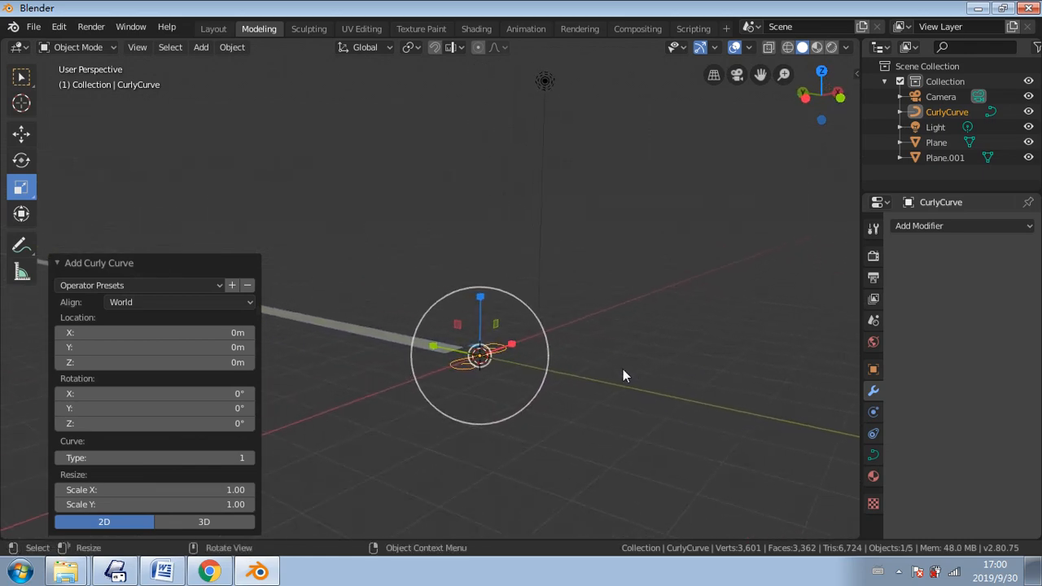
key(ctrl+z)
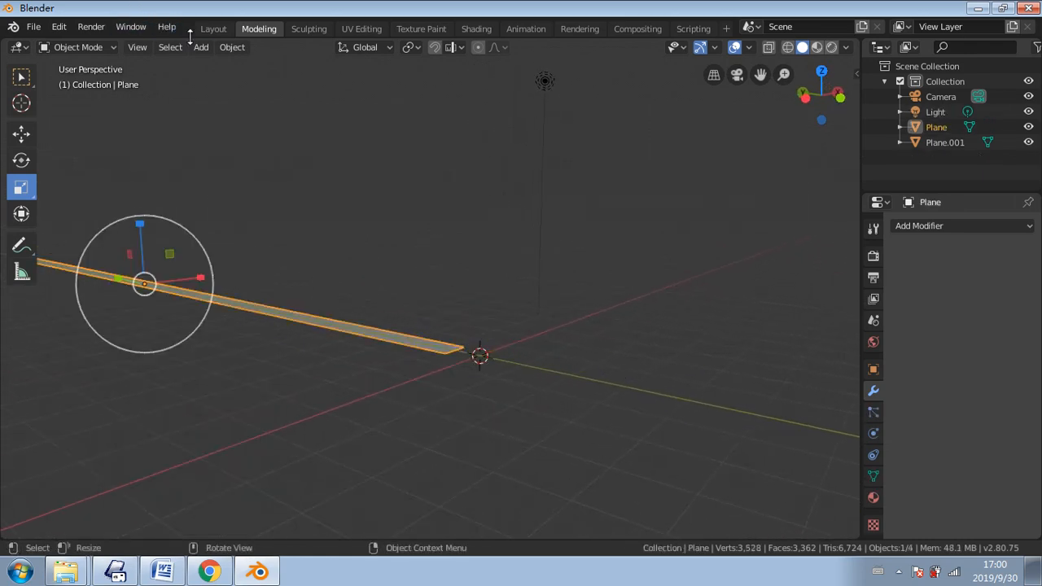
- Add a NURBS curve with a 1 m radius at the world origin near the strip's end
click(202, 47)
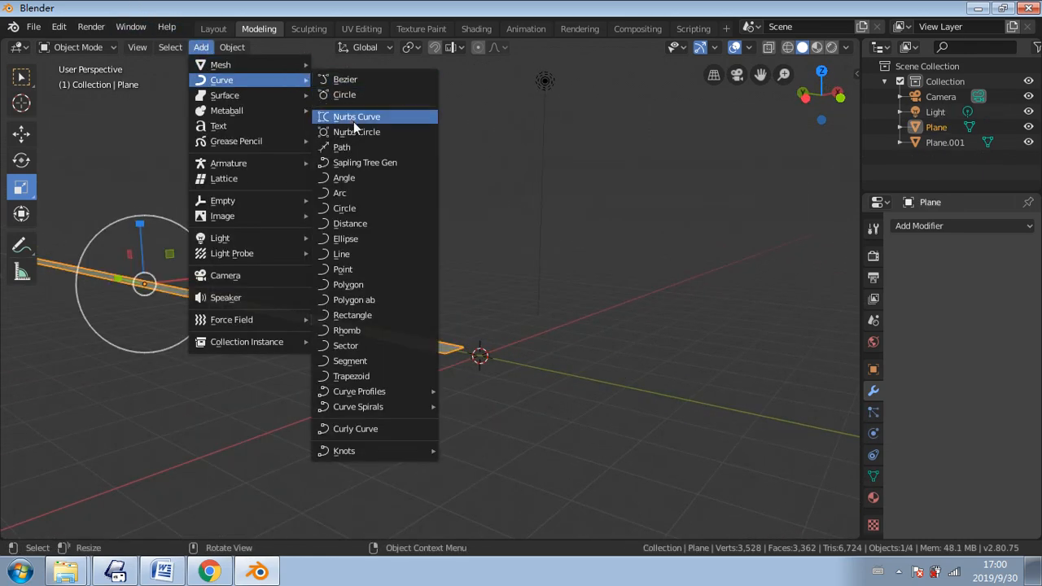
click(399, 120)
scroll(496, 259, up, 6)
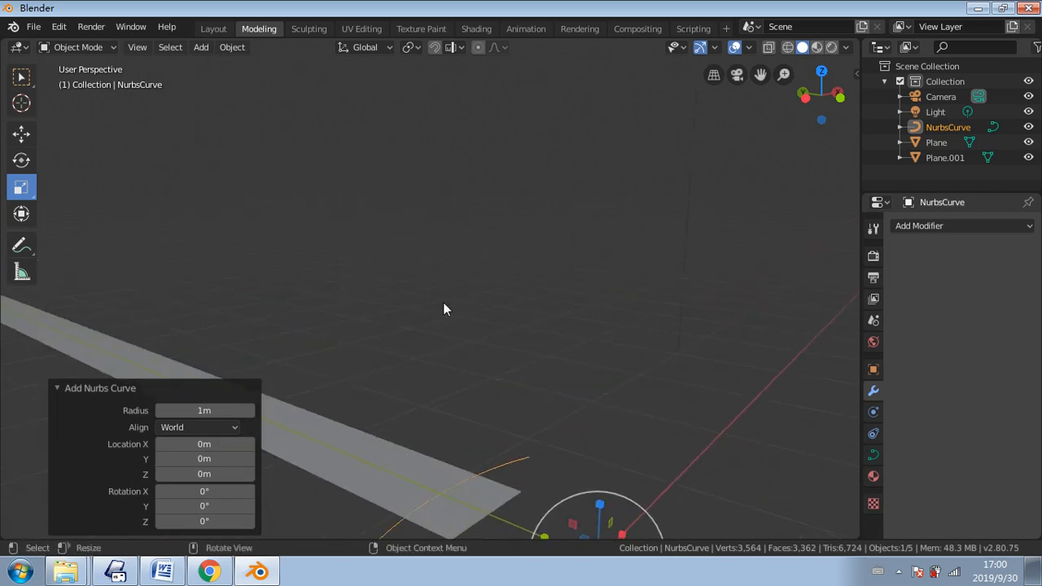
middle_drag(445, 310, 474, 264)
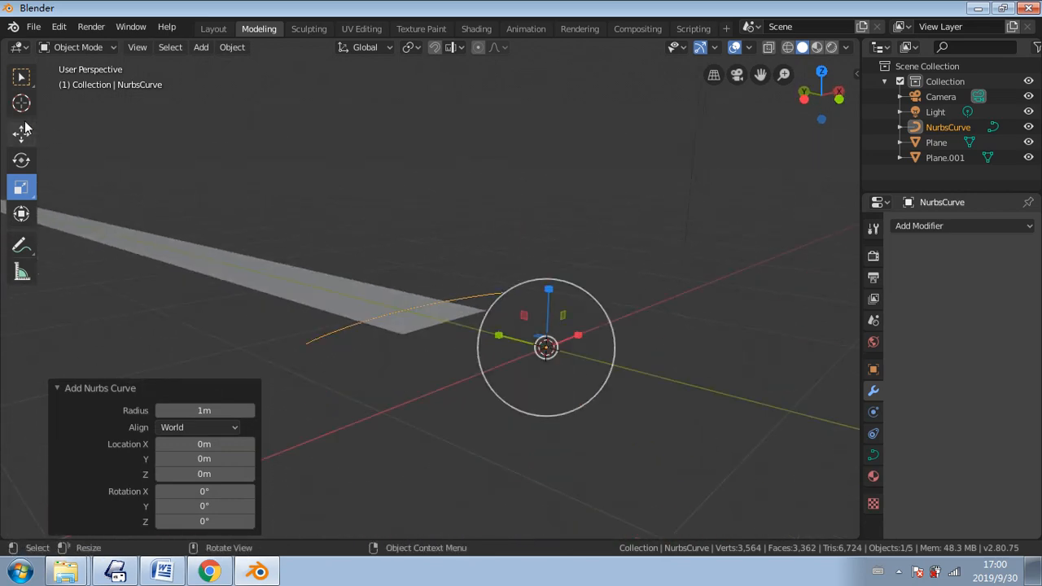
- Rotate the NURBS curve about Z to run along the strip, move it about 0.904 m in X, and turn it another 6.9° about Z
click(22, 160)
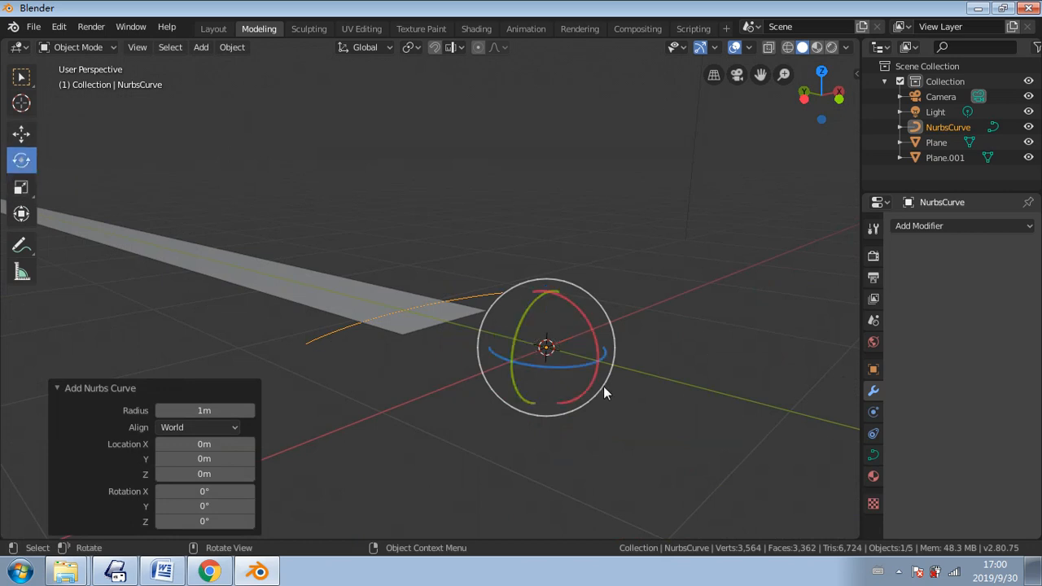
drag(570, 368, 664, 293)
click(21, 132)
drag(566, 346, 648, 290)
click(21, 159)
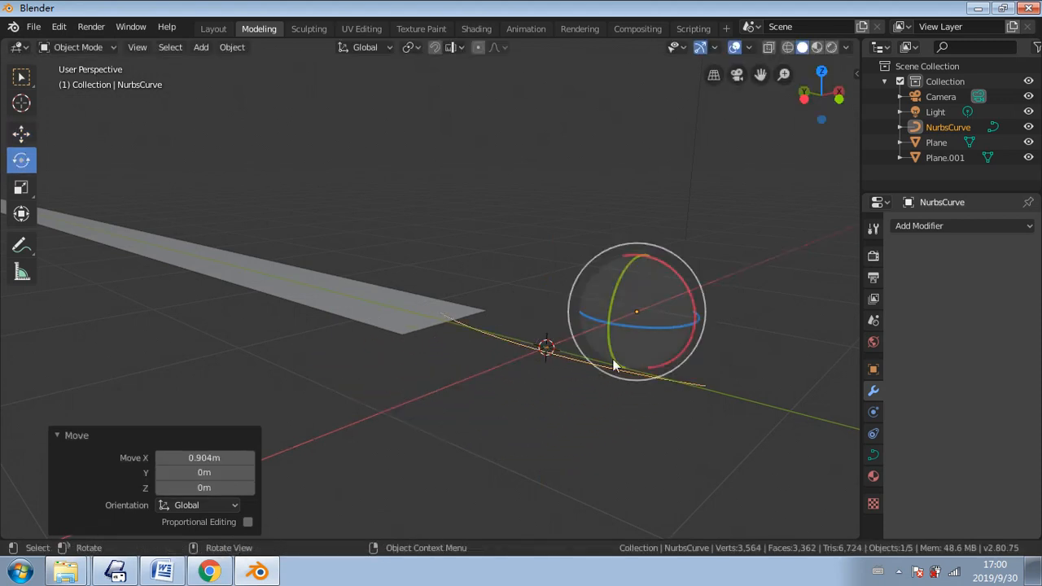
drag(640, 329, 646, 319)
- In Edit Mode, move the NURBS curve's control point nearest the strip about -0.146 m in Y, and return to Object Mode
middle_drag(647, 319, 428, 362)
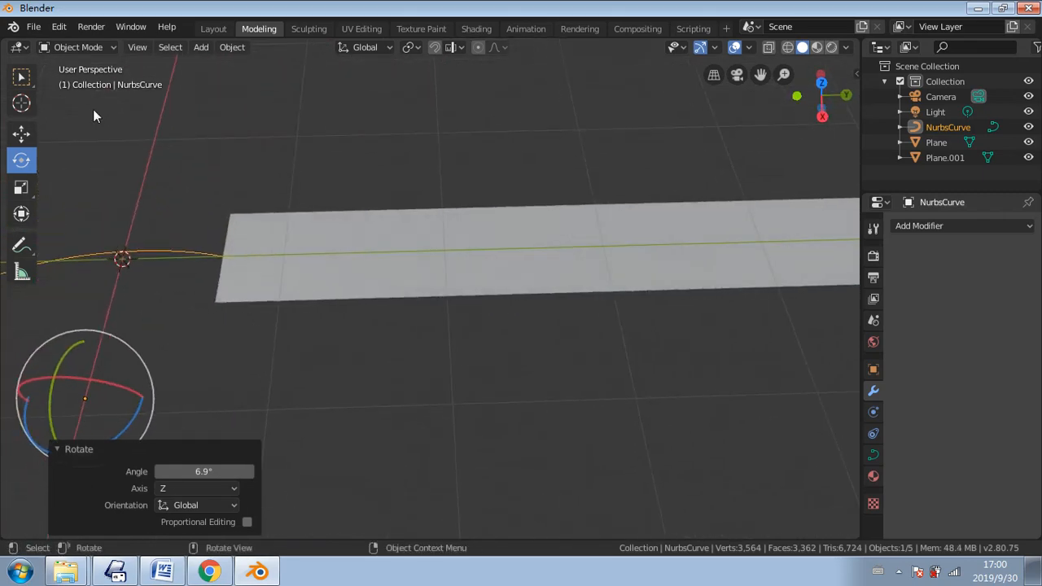
click(73, 46)
click(80, 70)
middle_drag(203, 230, 344, 338)
mouse_move(267, 305)
mouse_down()
mouse_move(242, 299)
mouse_move(277, 308)
mouse_move(281, 294)
mouse_up()
click(397, 348)
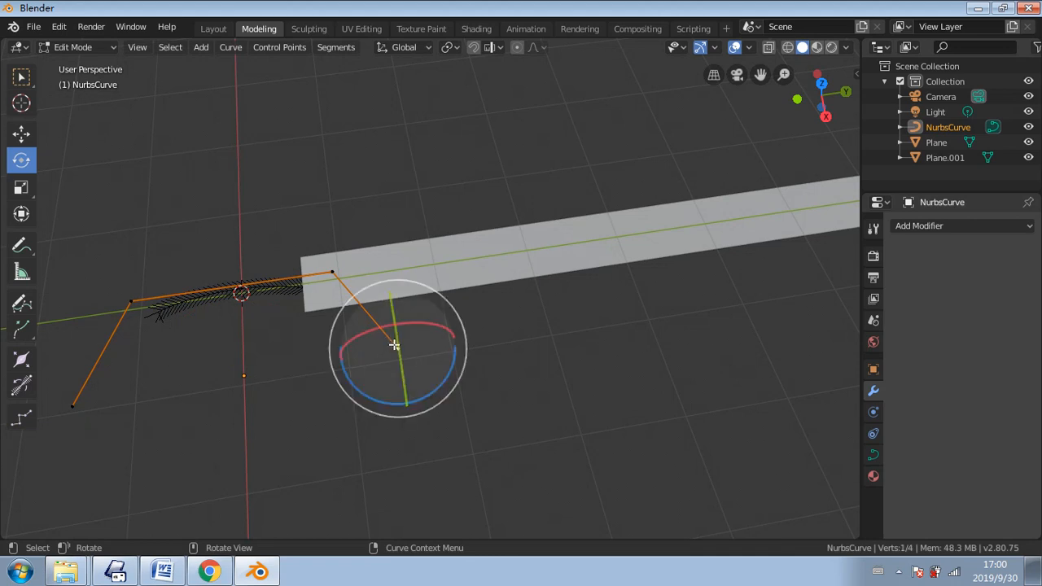
click(397, 348)
click(21, 77)
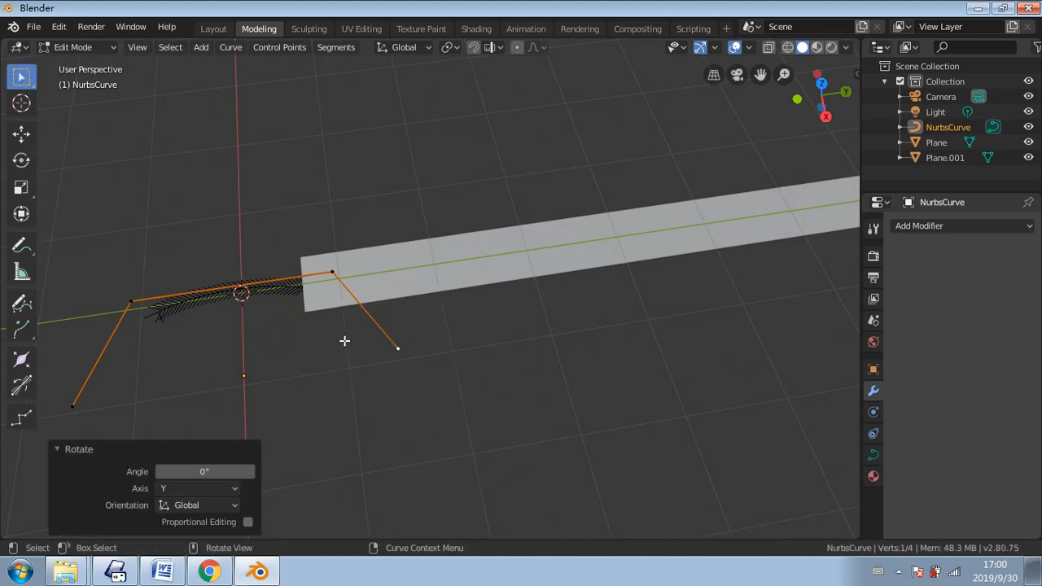
click(21, 132)
drag(432, 347, 315, 259)
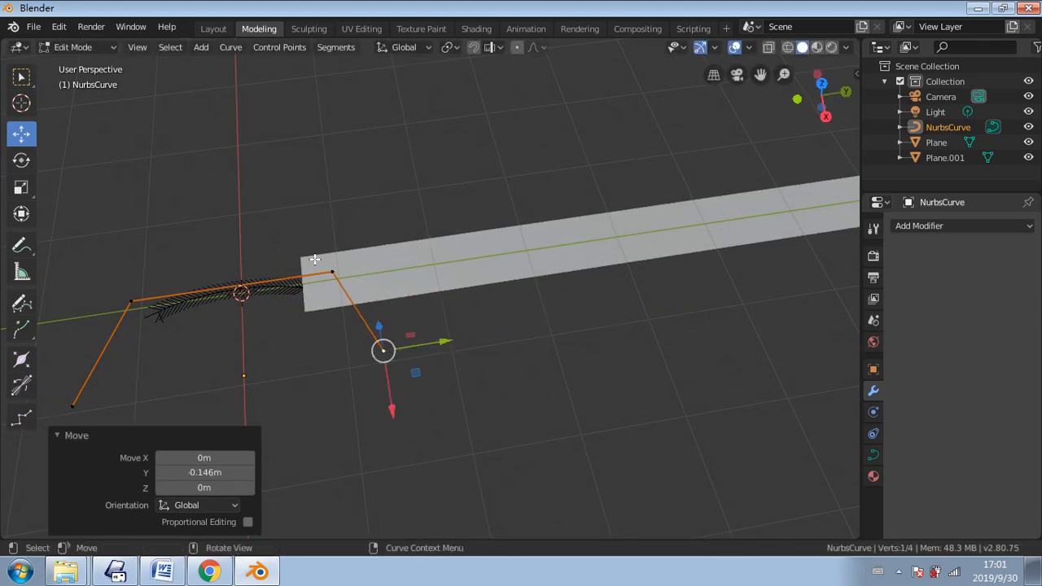
click(74, 57)
click(74, 48)
click(84, 66)
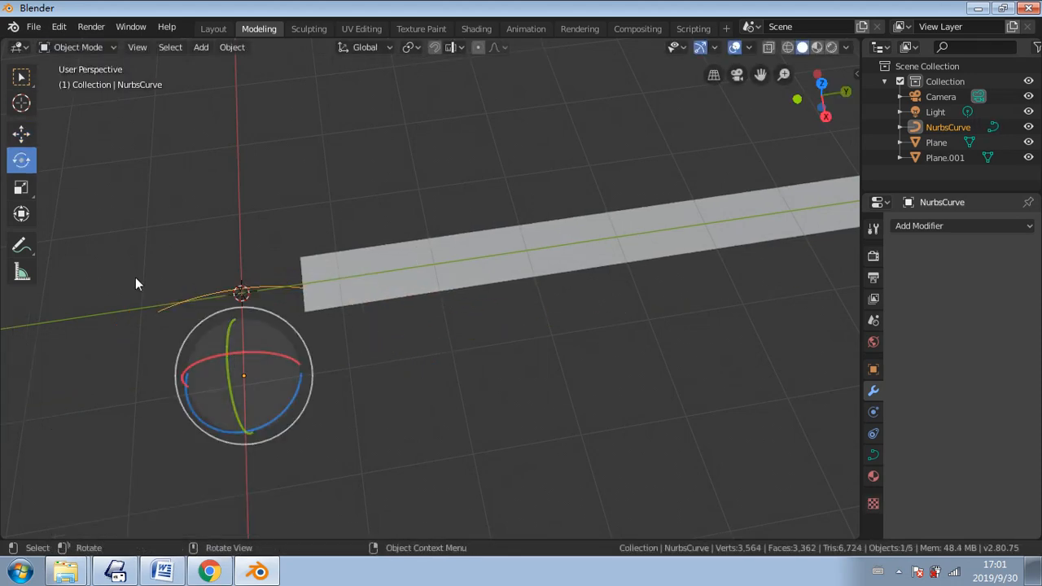
- Move the NURBS curve over the strip's near end by about 1.51 m in Y and 0.313 m in Z
click(21, 133)
drag(294, 370, 452, 349)
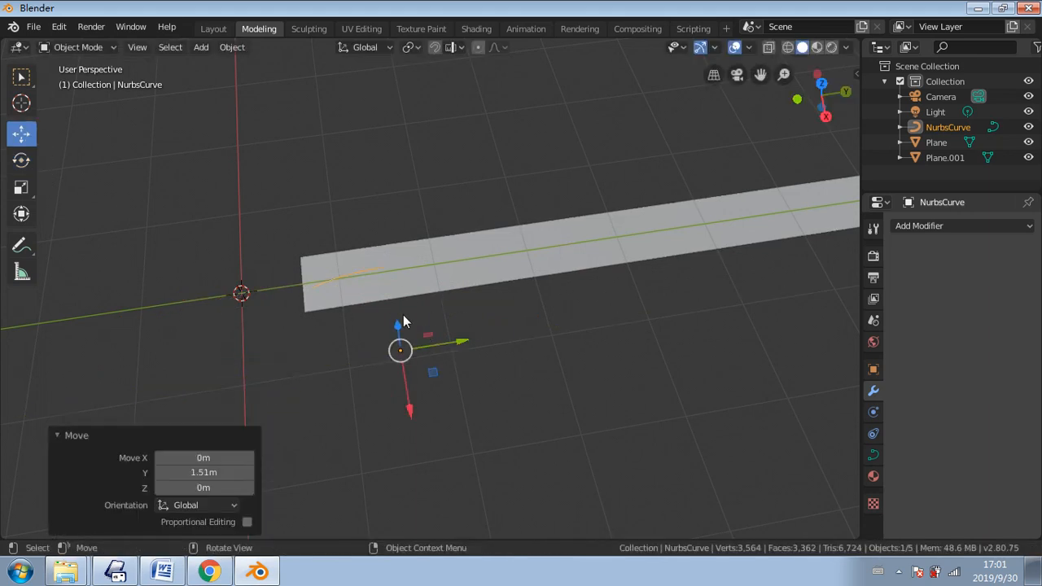
drag(403, 315, 399, 298)
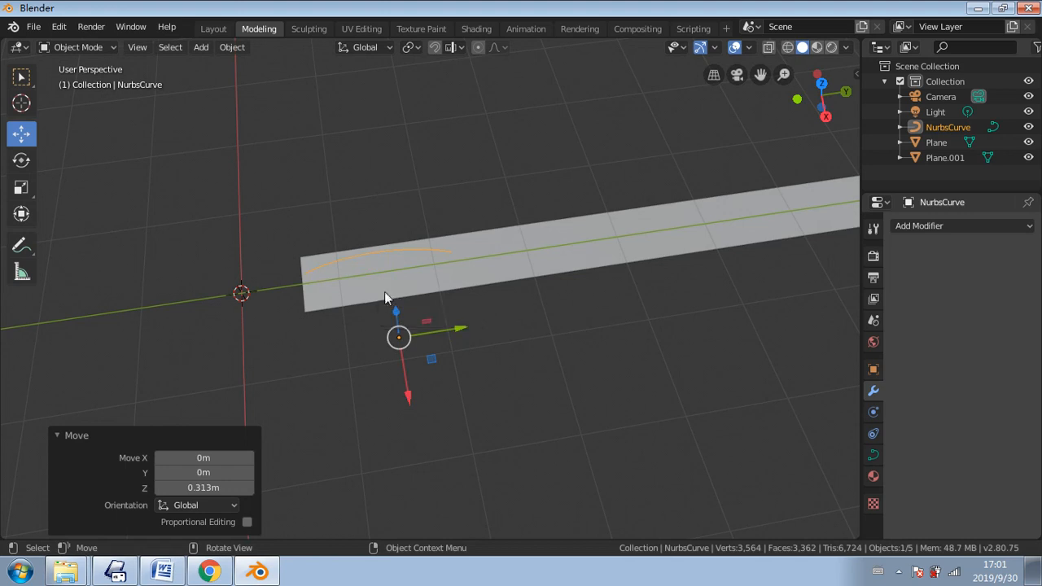
- Rotate the NURBS curve slightly about X to level it above the strip, keeping the curve selected
middle_drag(380, 264, 381, 180)
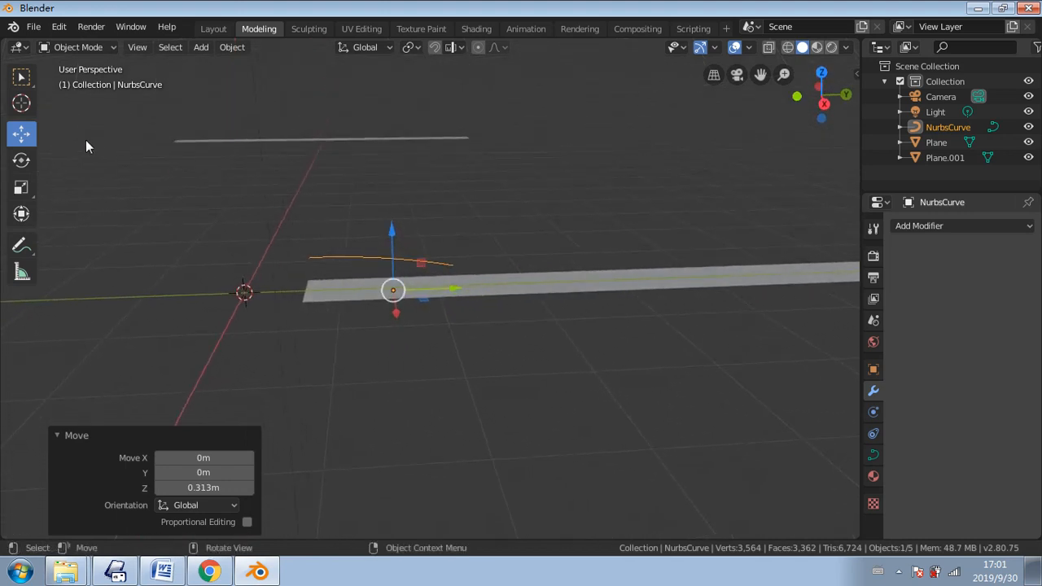
click(22, 160)
drag(372, 237, 365, 238)
click(420, 251)
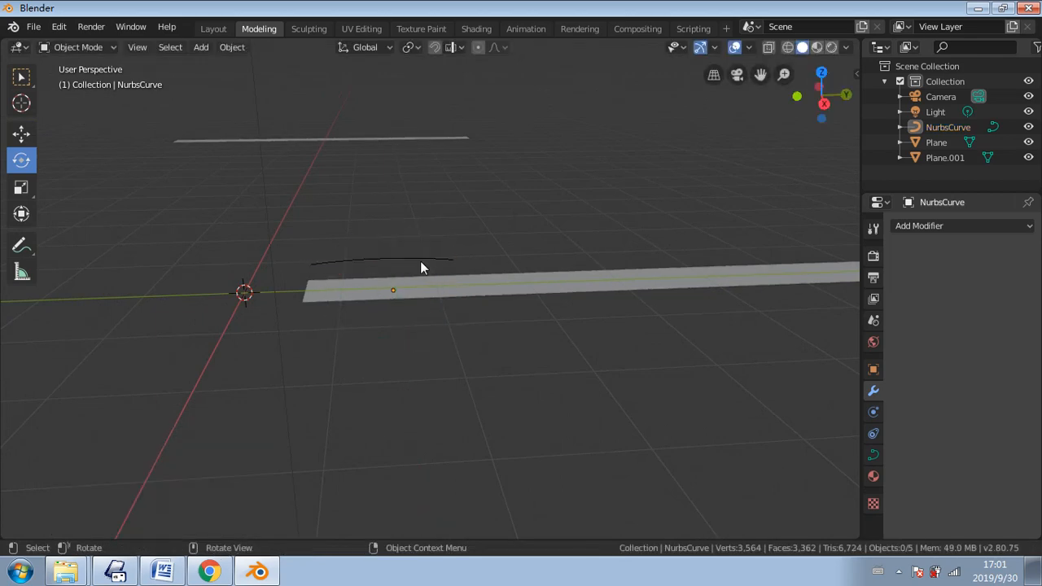
click(421, 262)
- Enter Edit Mode on the NURBS curve and shift its second control point slightly down toward the strip
click(203, 48)
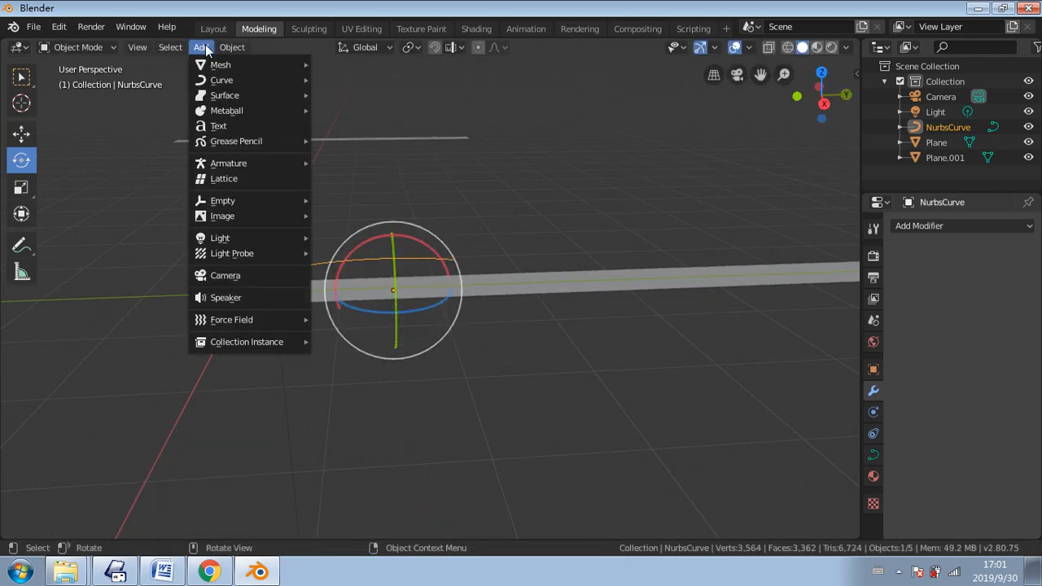
click(205, 47)
click(81, 47)
click(85, 82)
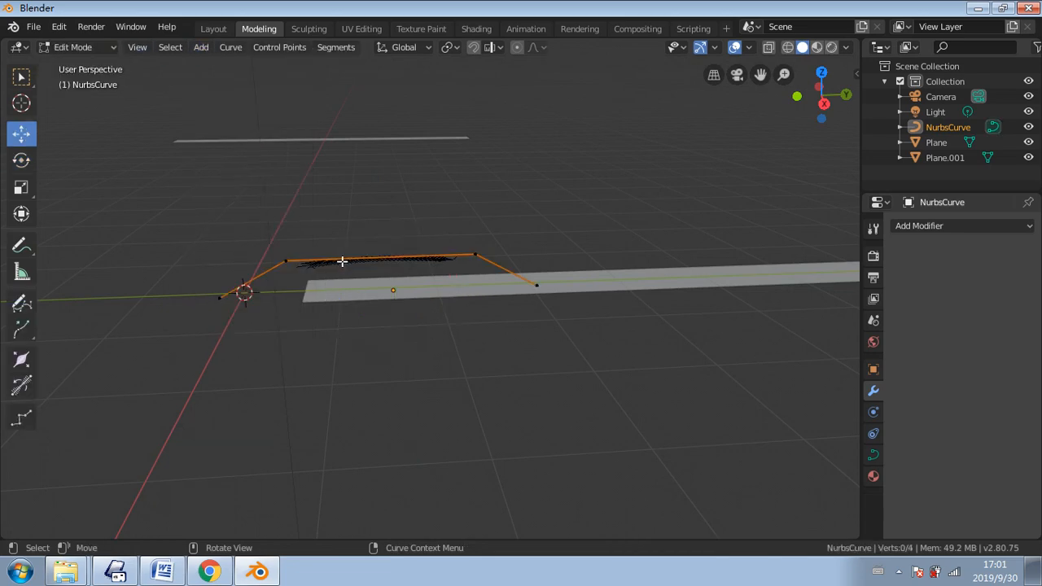
click(287, 261)
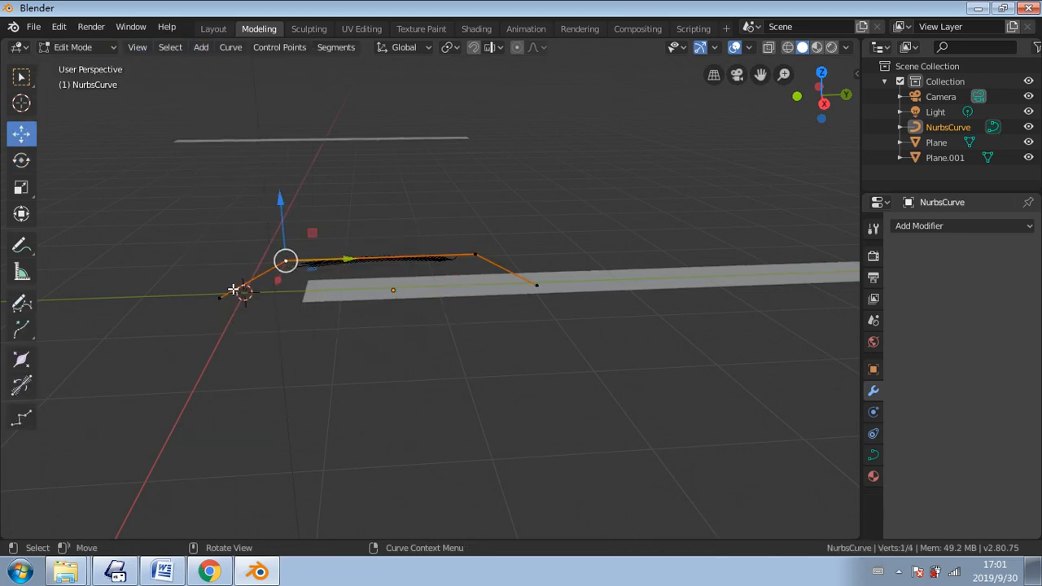
key(g)
click(222, 304)
- Delete the NURBS curve's end control point beside the 3D cursor
click(221, 298)
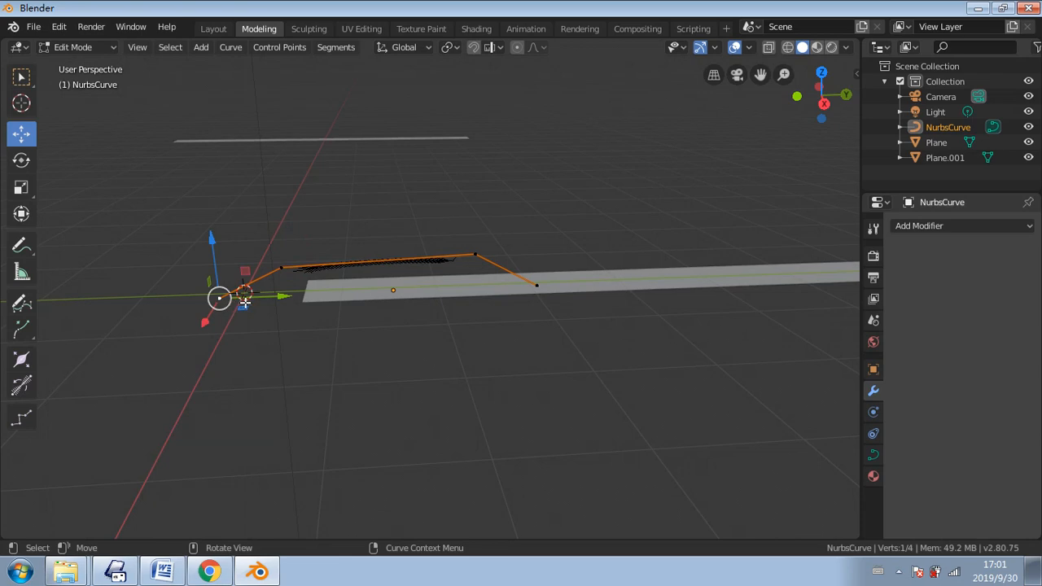
key(x)
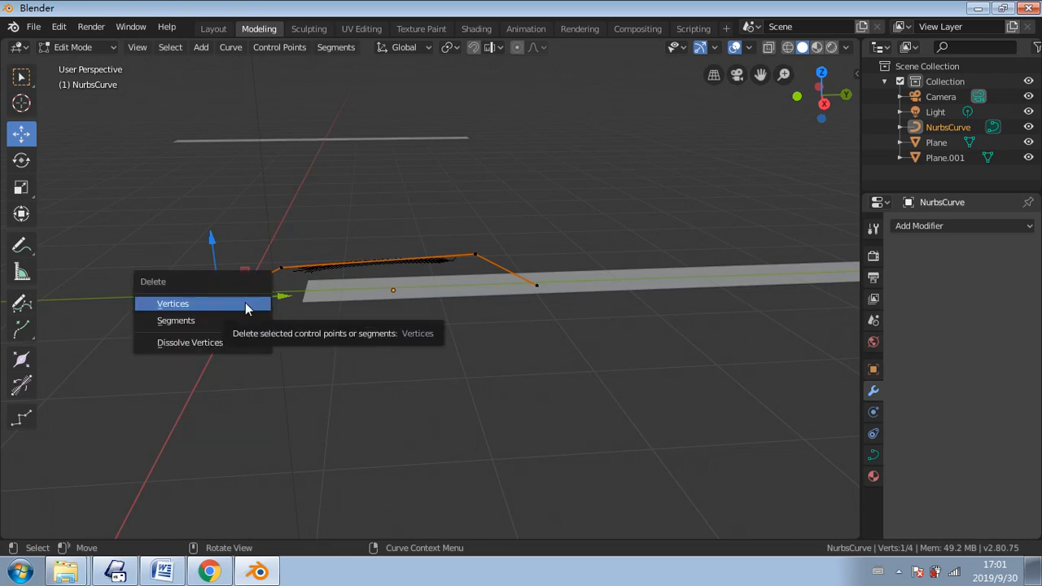
click(246, 307)
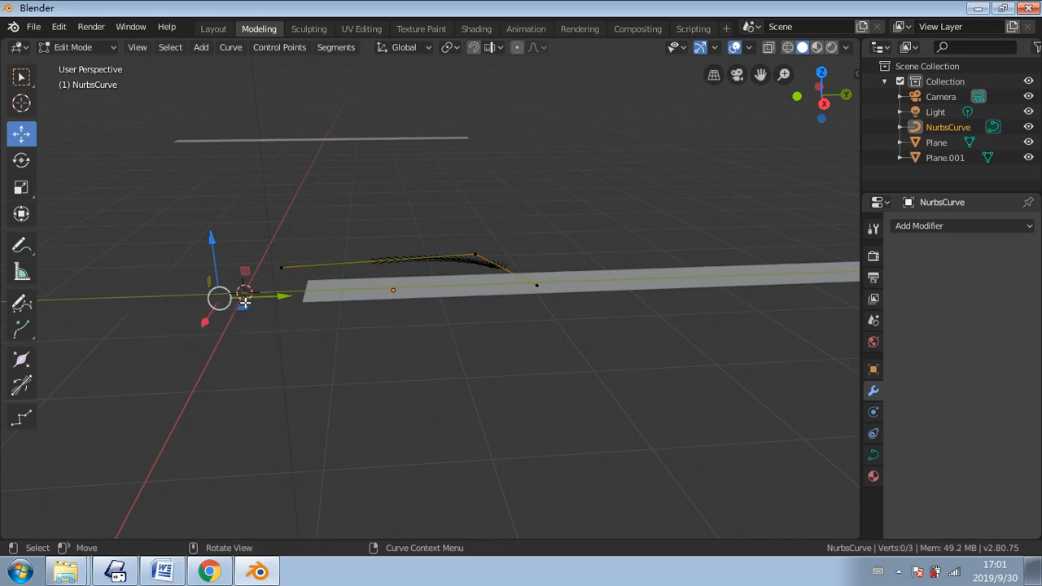
- Move the middle and far control points onto the strip's centreline, shifting the far one about -0.777 m in X and -0.123 m in Y
middle_drag(248, 304, 318, 289)
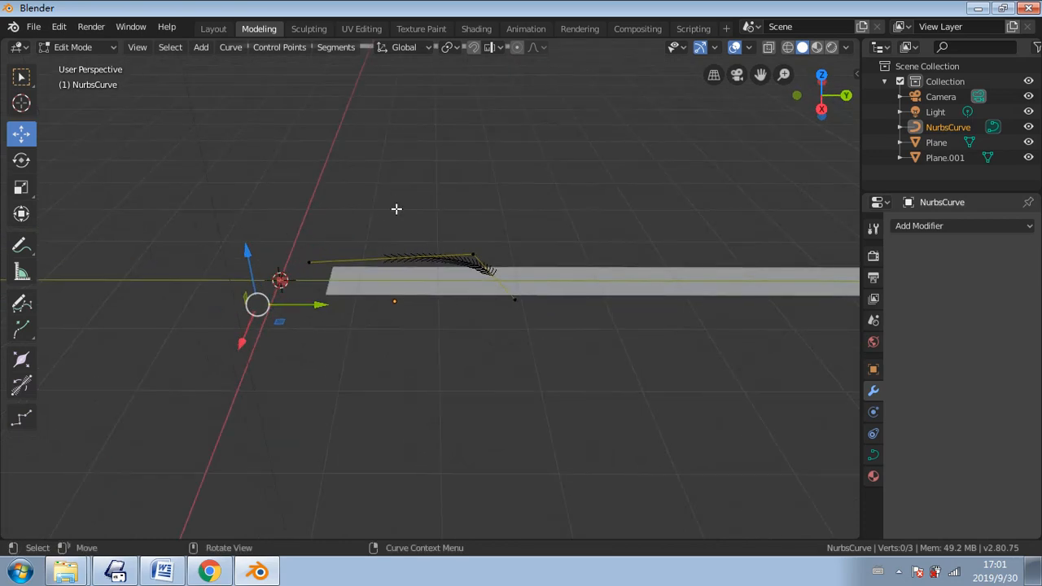
mouse_move(399, 258)
middle_down()
mouse_move(377, 268)
mouse_move(437, 225)
mouse_move(456, 284)
mouse_move(404, 277)
middle_up()
click(447, 247)
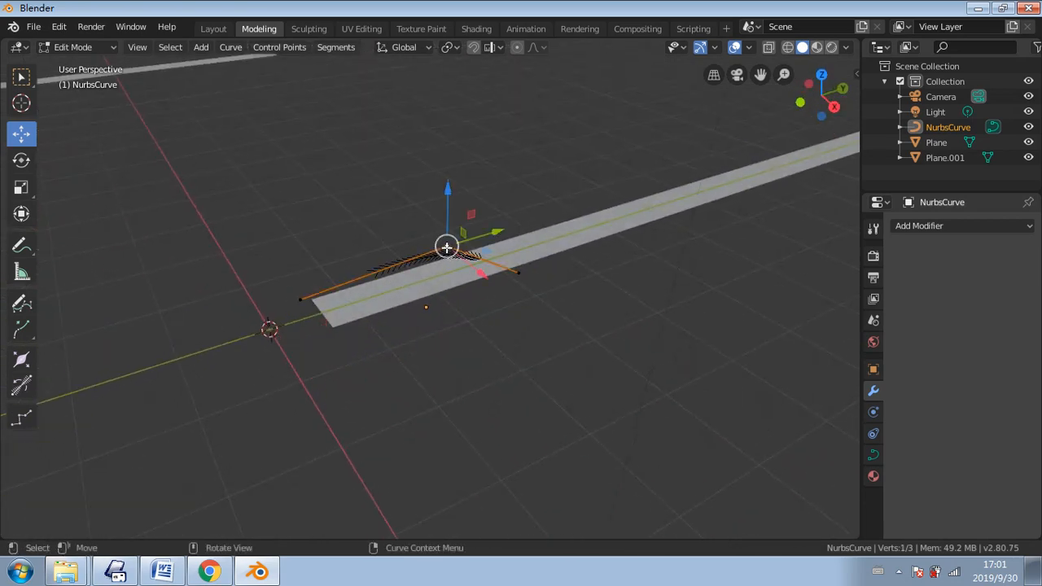
drag(447, 247, 388, 277)
middle_drag(523, 275, 469, 385)
drag(411, 240, 405, 311)
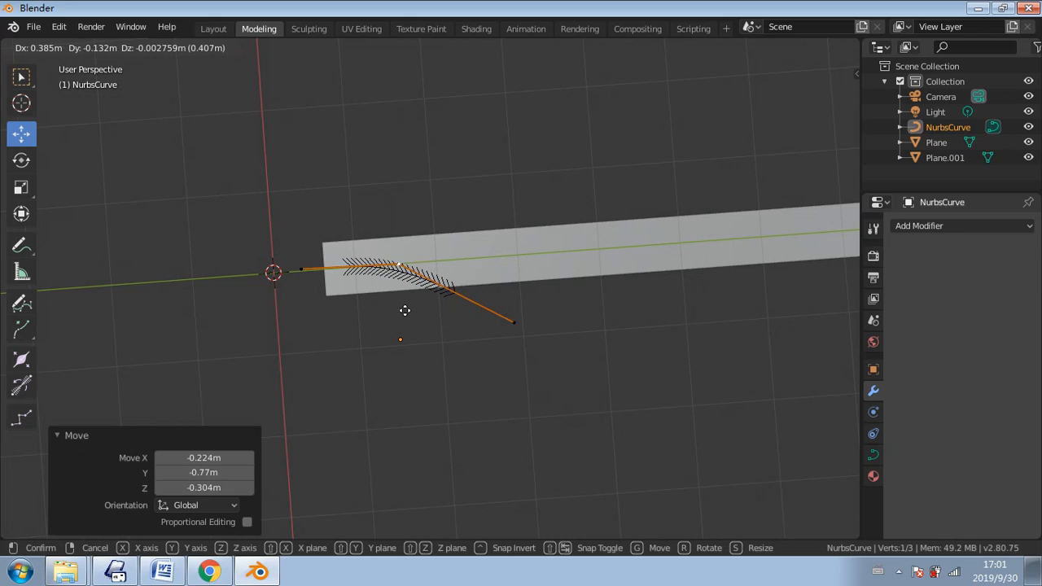
click(514, 319)
drag(520, 314, 496, 258)
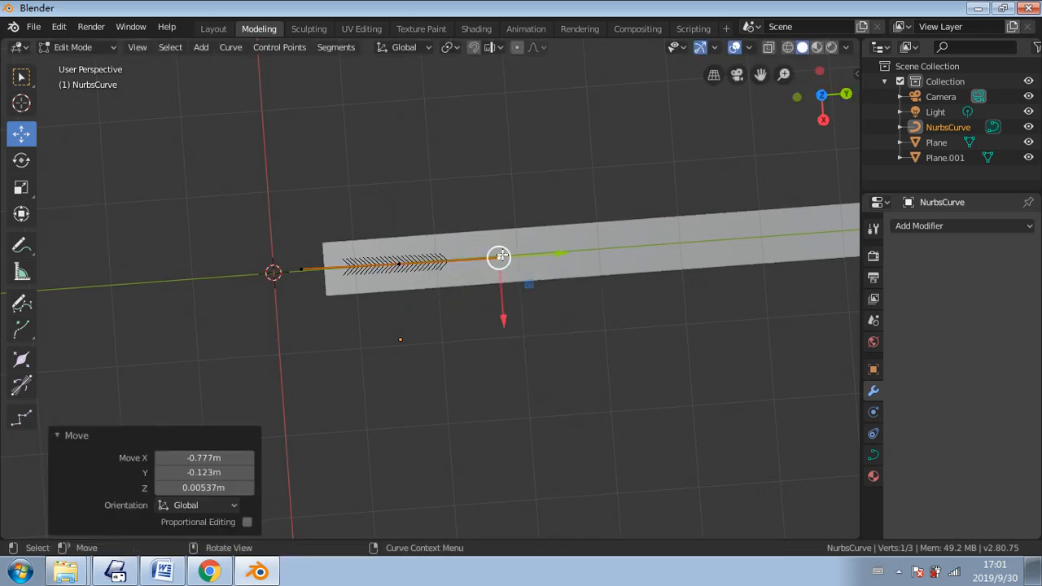
- Extrude two new control points from the curve's end along the strip's centreline, the second 1.95 m in Y
key(e)
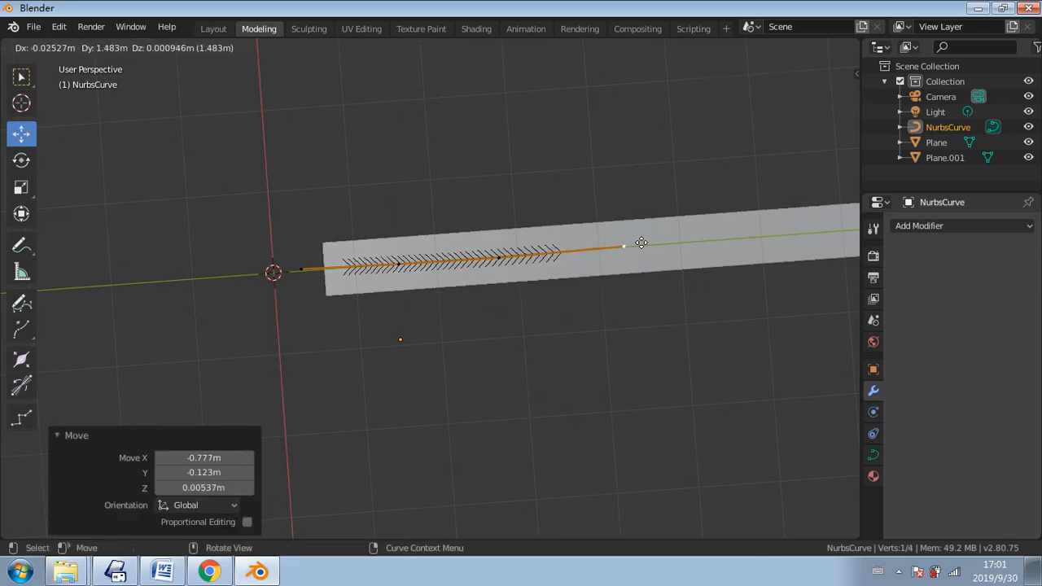
click(664, 244)
key(e)
click(831, 235)
scroll(733, 269, down, 1)
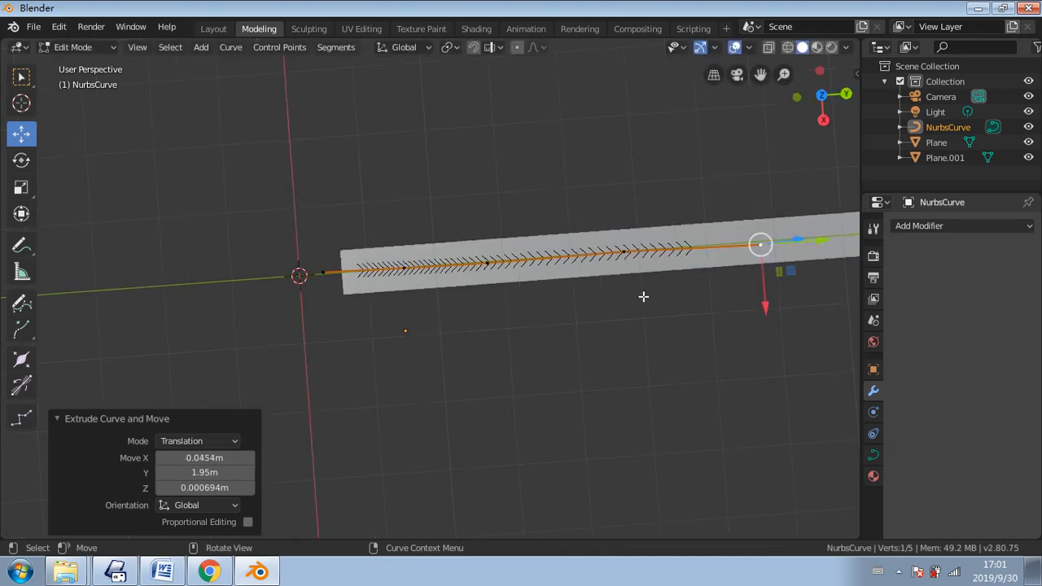
- Extrude further control points from the curve's end along the strip, including one 2.35 m in Y
middle_drag(644, 296, 635, 261)
key(e)
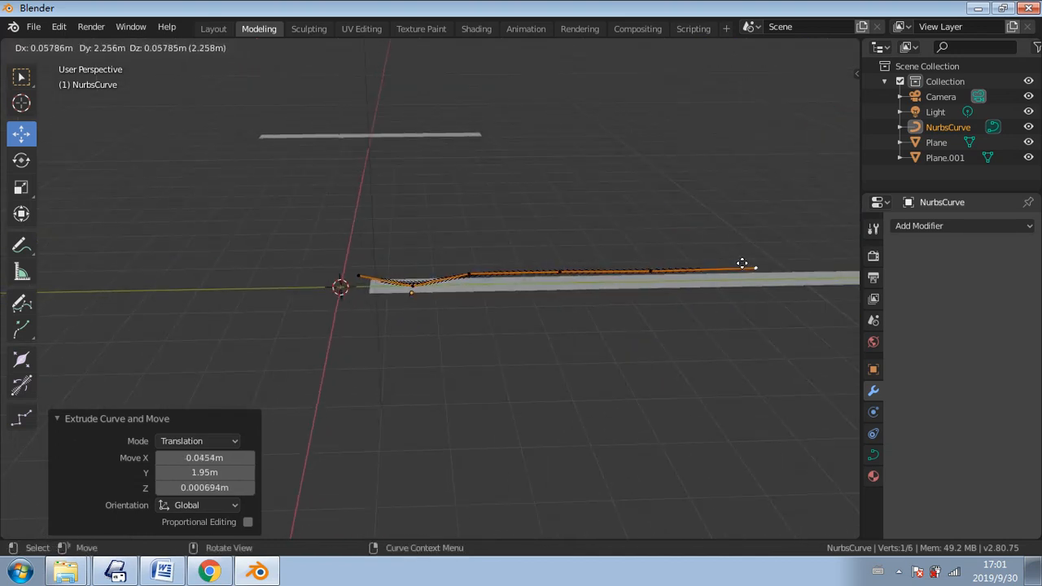
click(807, 266)
scroll(711, 301, down, 2)
middle_drag(712, 301, 686, 325)
key(e)
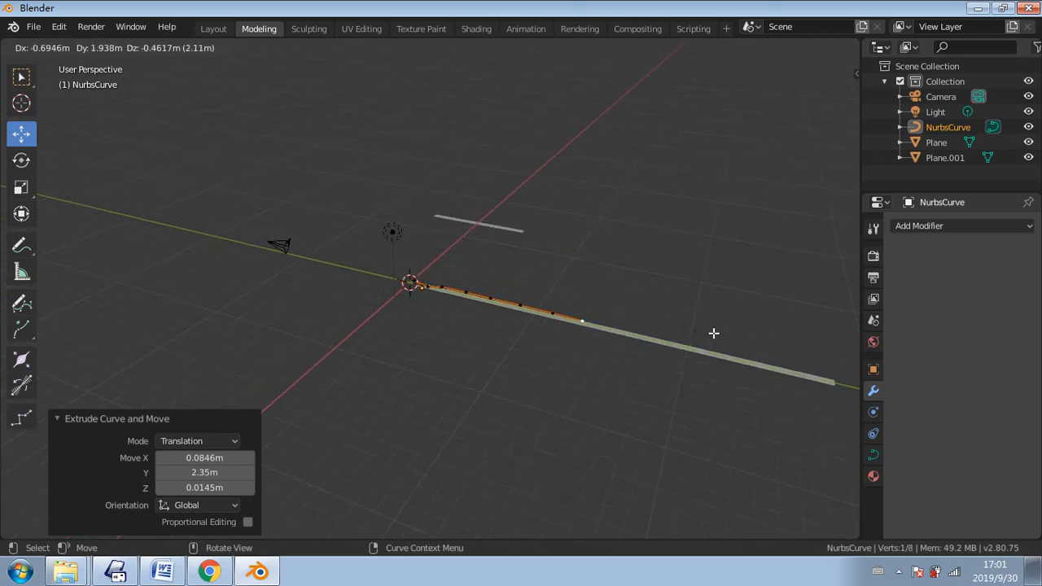
click(769, 345)
- Extrude more control points about 3 m apart in Y until the curve reaches the strip's far end
key(e)
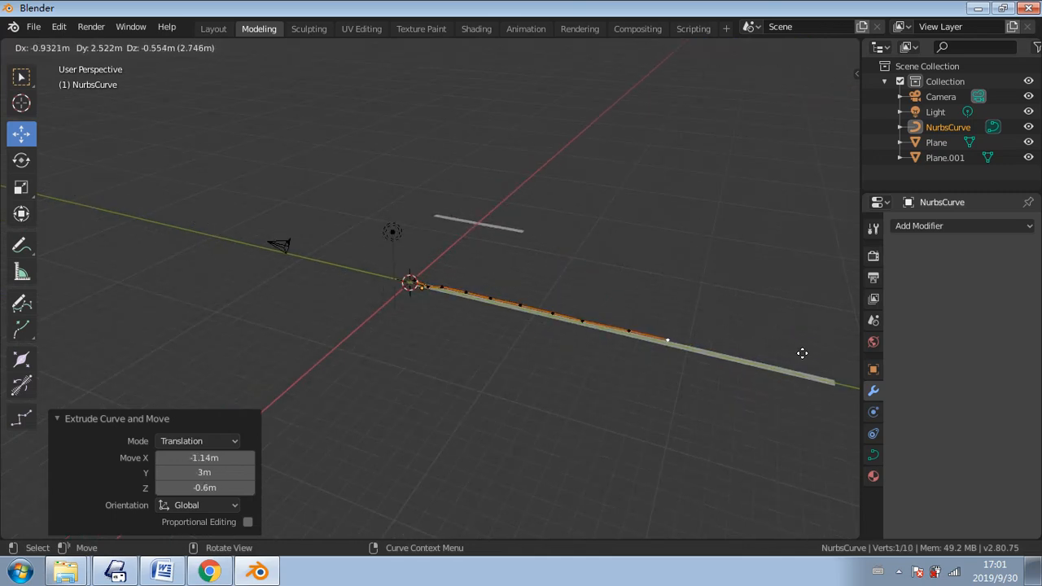
click(847, 363)
key(e)
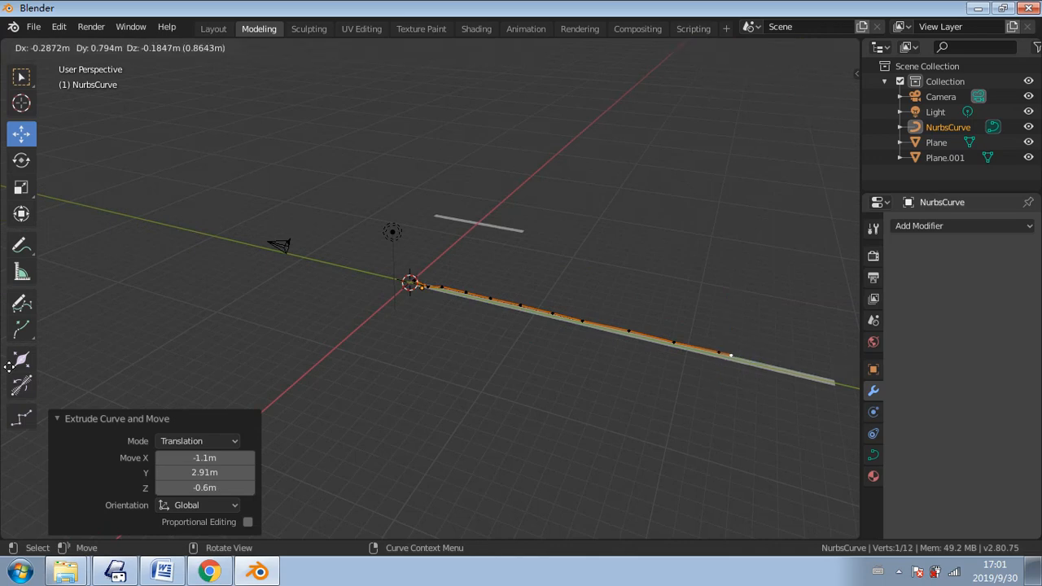
click(41, 375)
key(e)
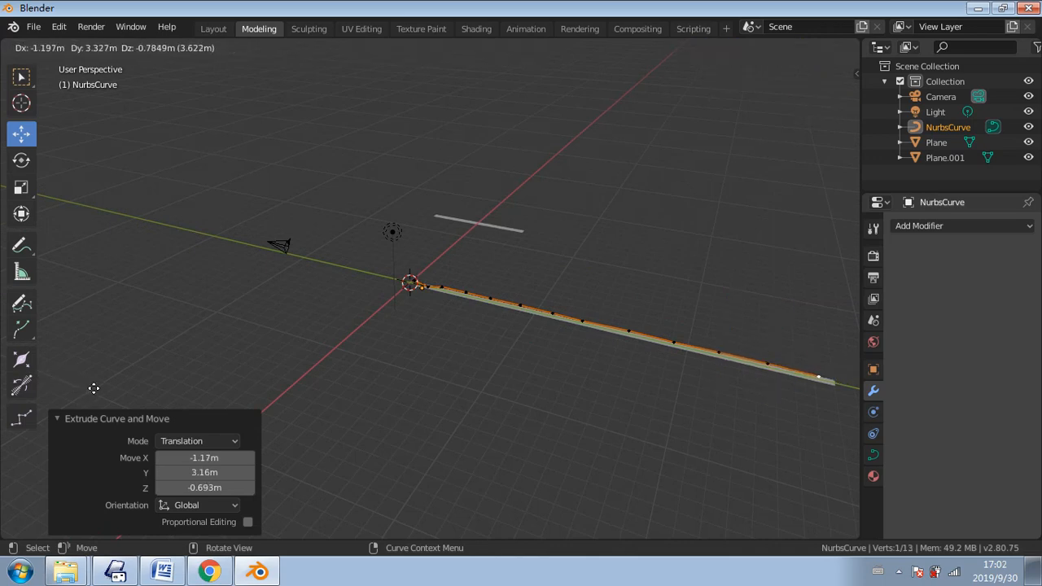
click(91, 388)
- Raise the curve's second control point 0.243 m in Z above the strip
middle_drag(175, 367, 282, 359)
click(390, 300)
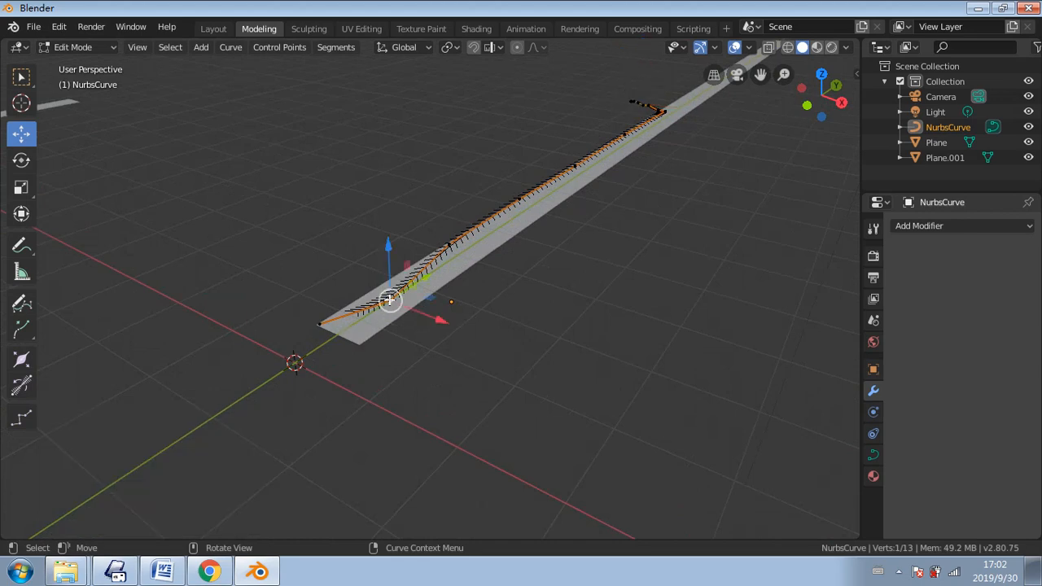
drag(395, 239, 391, 220)
- Try to turn the curve's stray section back onto the strip by rotating the control point at its bend -3.22° about Z
middle_drag(391, 221, 464, 188)
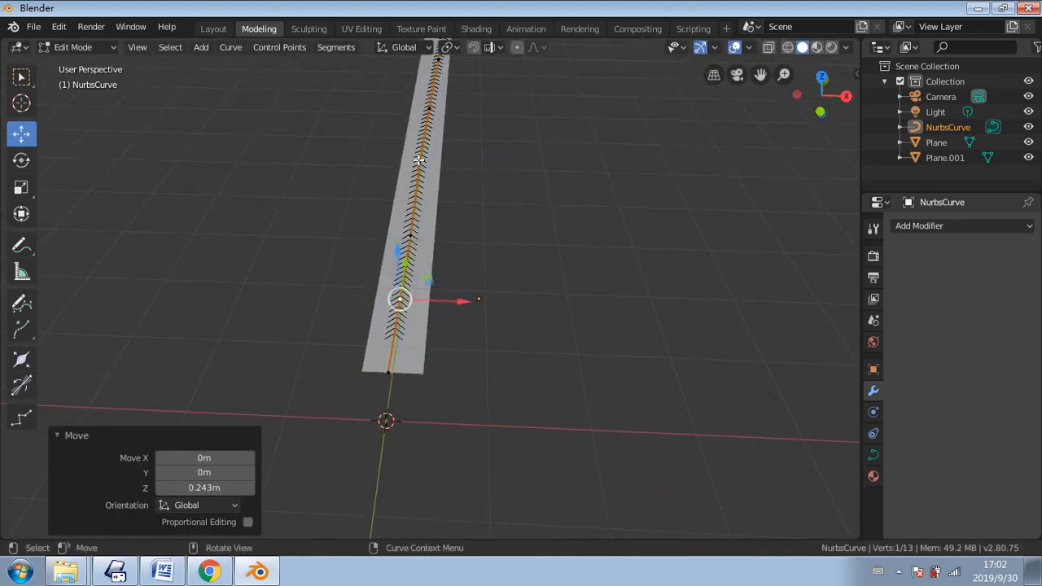
middle_drag(408, 166, 332, 228)
shift+middle_drag(320, 208, 279, 351)
shift+middle_drag(446, 158, 386, 296)
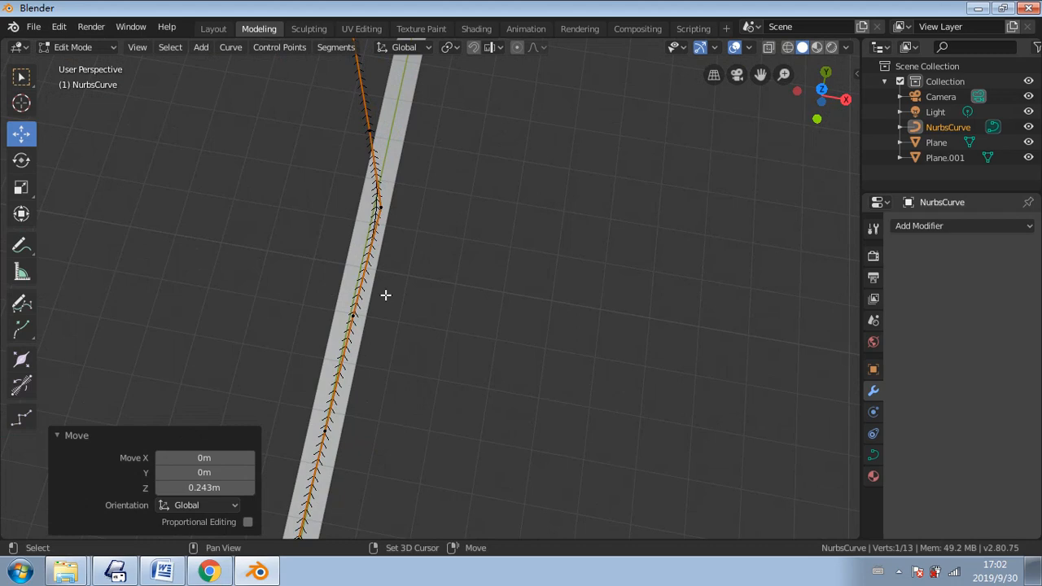
click(381, 206)
scroll(461, 184, down, 4)
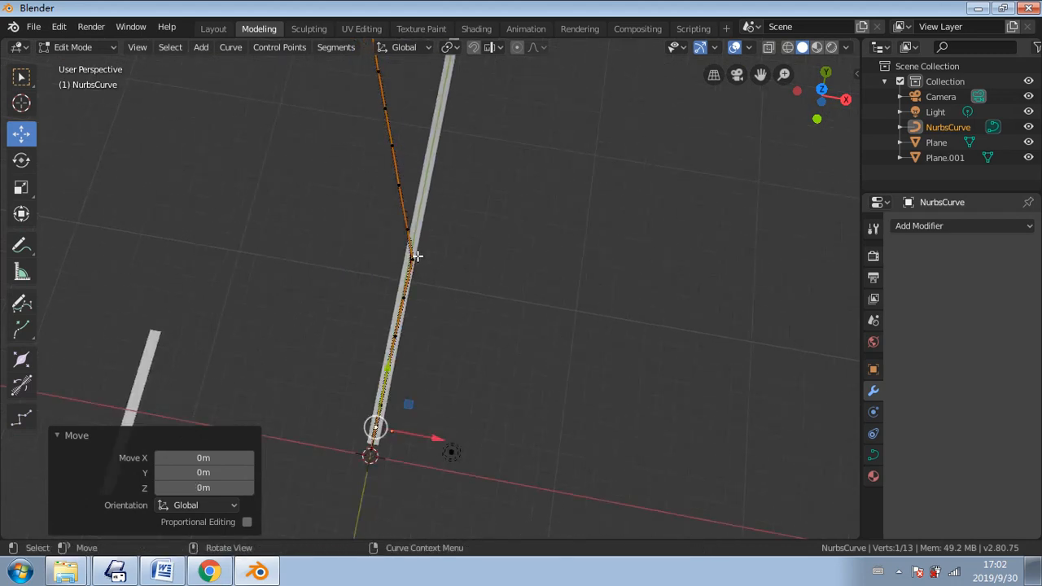
click(412, 258)
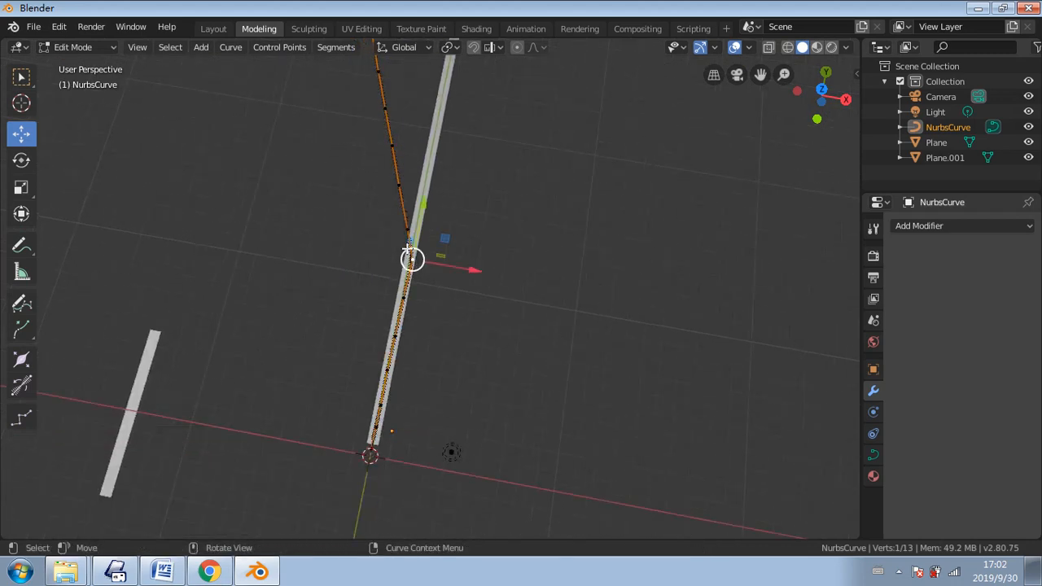
click(21, 160)
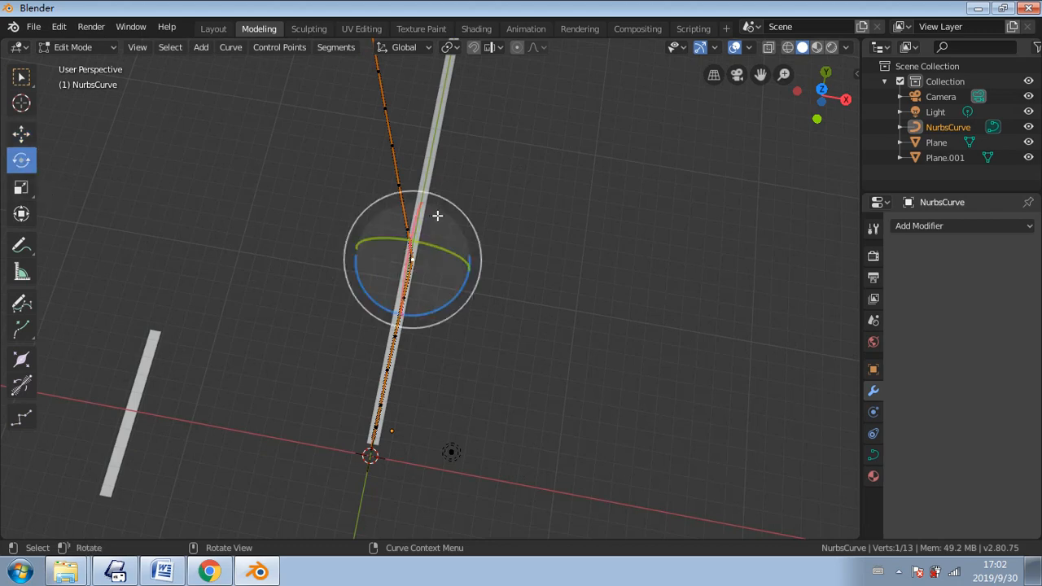
mouse_move(464, 280)
mouse_down()
mouse_move(445, 301)
mouse_move(467, 276)
mouse_up()
middle_drag(484, 200, 428, 152)
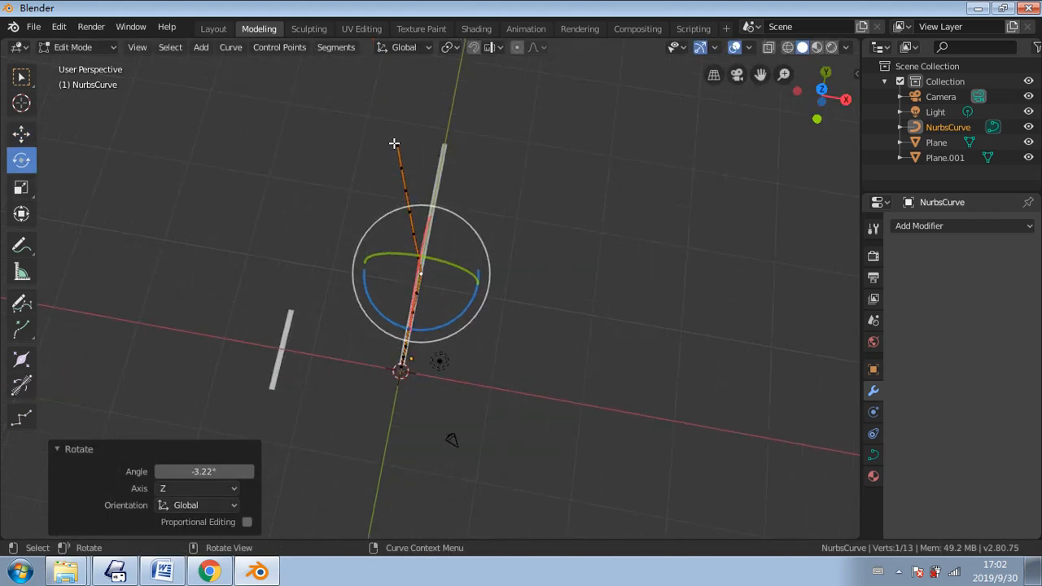
- From the top view, delete the next-to-last control point of the section that strays from the strip
click(395, 145)
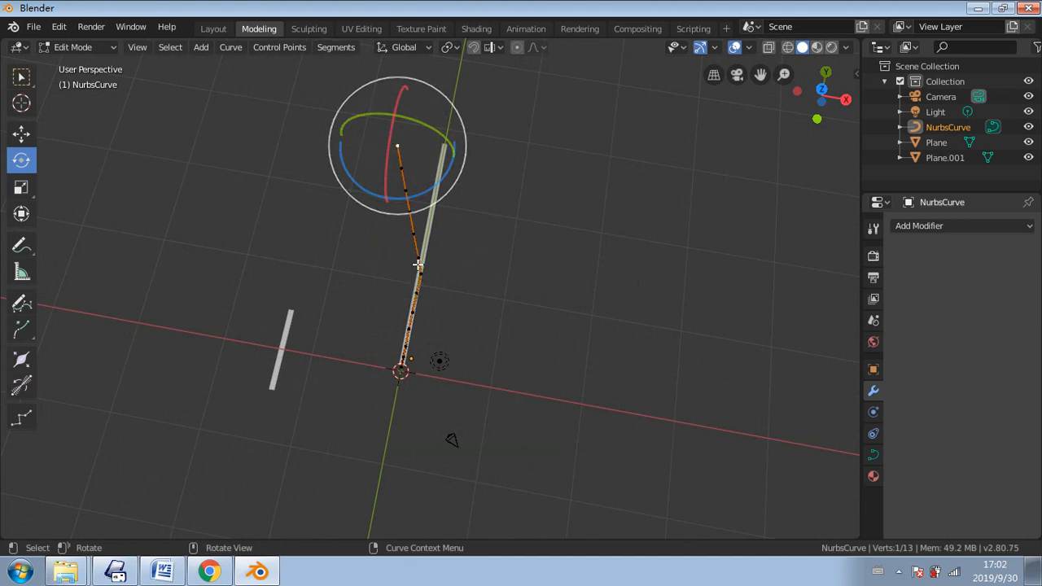
click(417, 265)
click(824, 90)
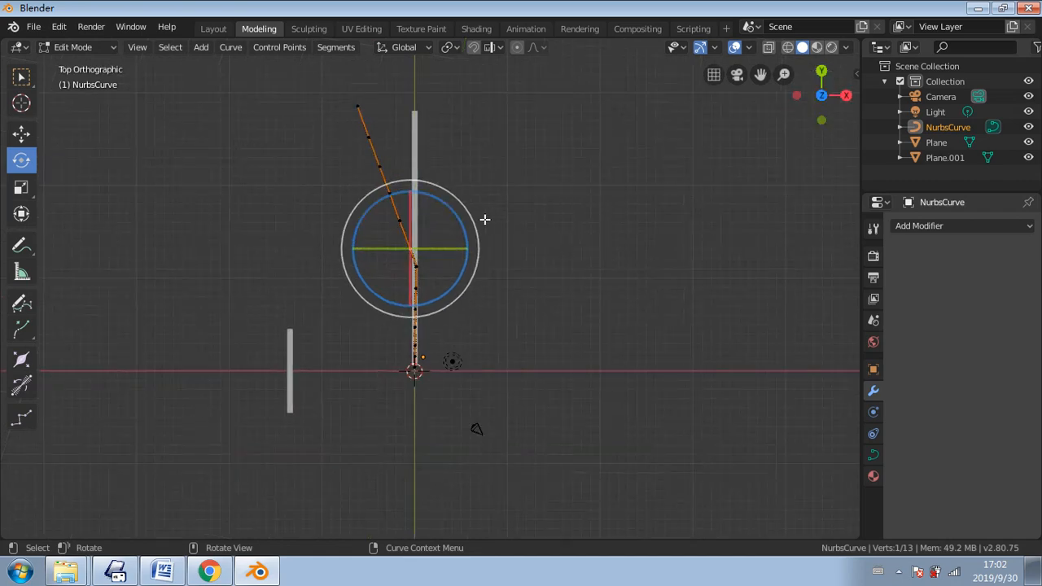
click(371, 136)
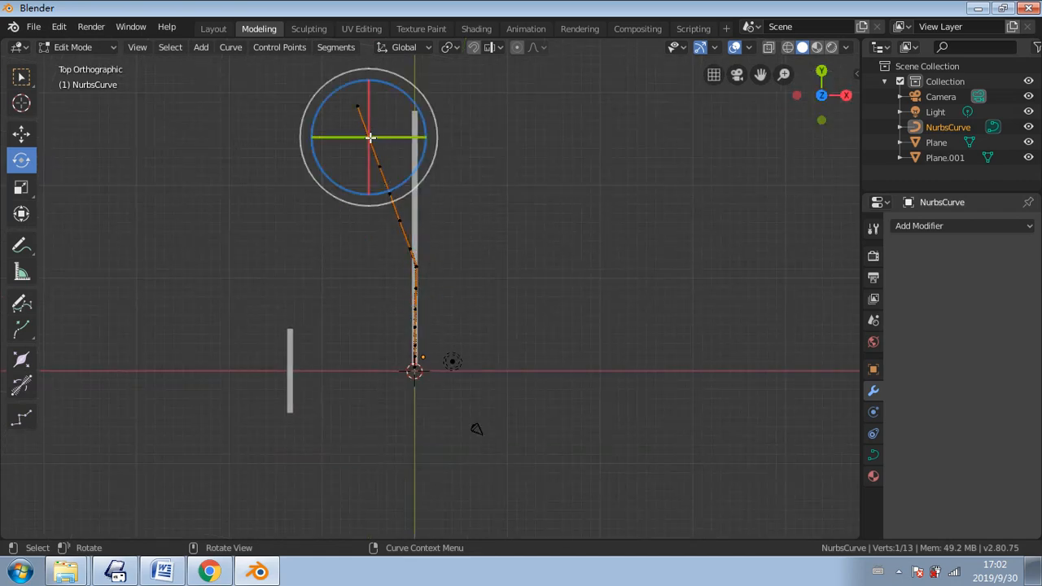
key(x)
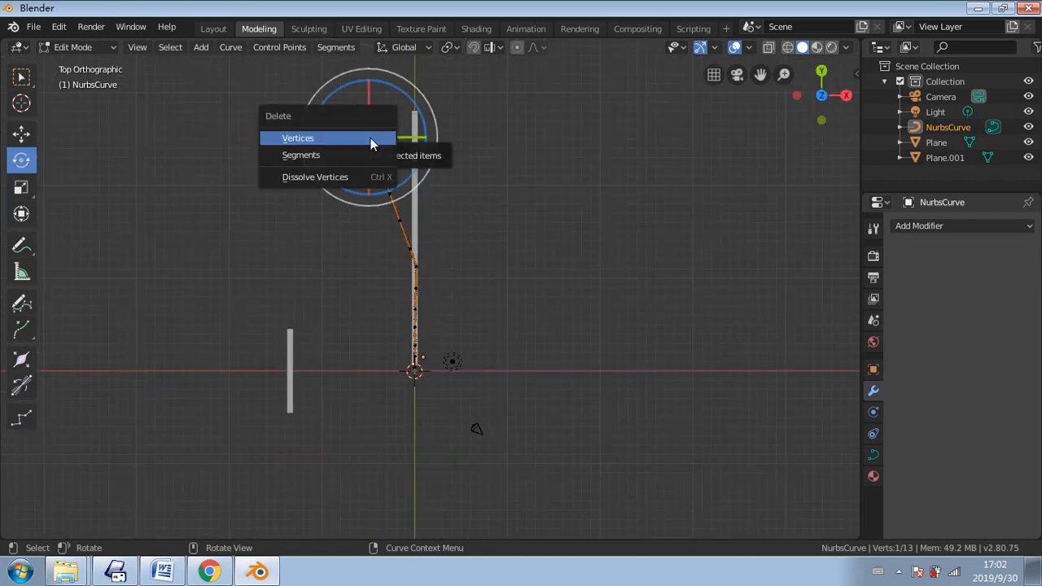
click(361, 140)
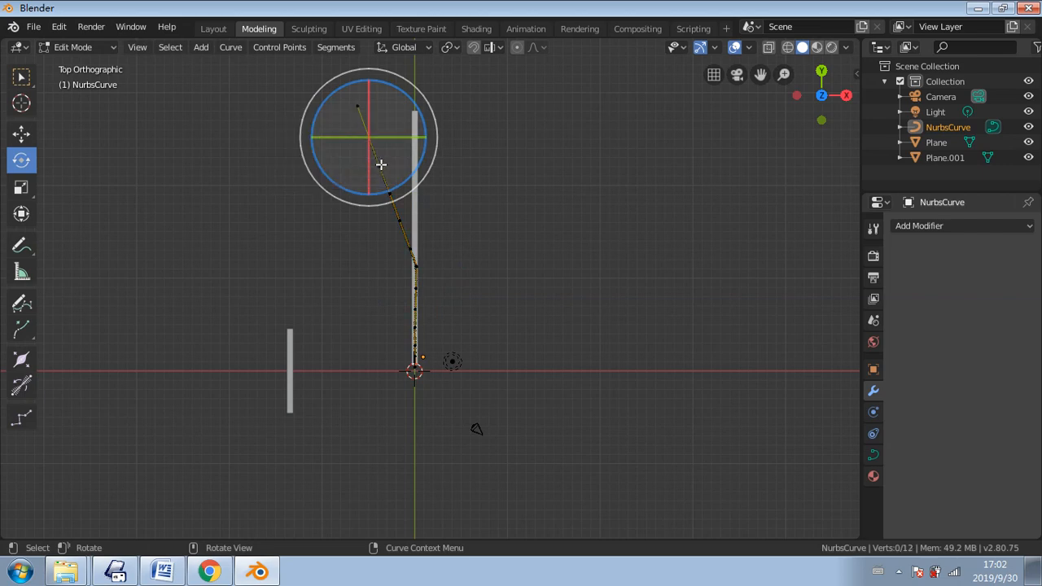
- Try to delete the adjacent control point on the stray section of the curve
key(x)
click(381, 170)
key(x)
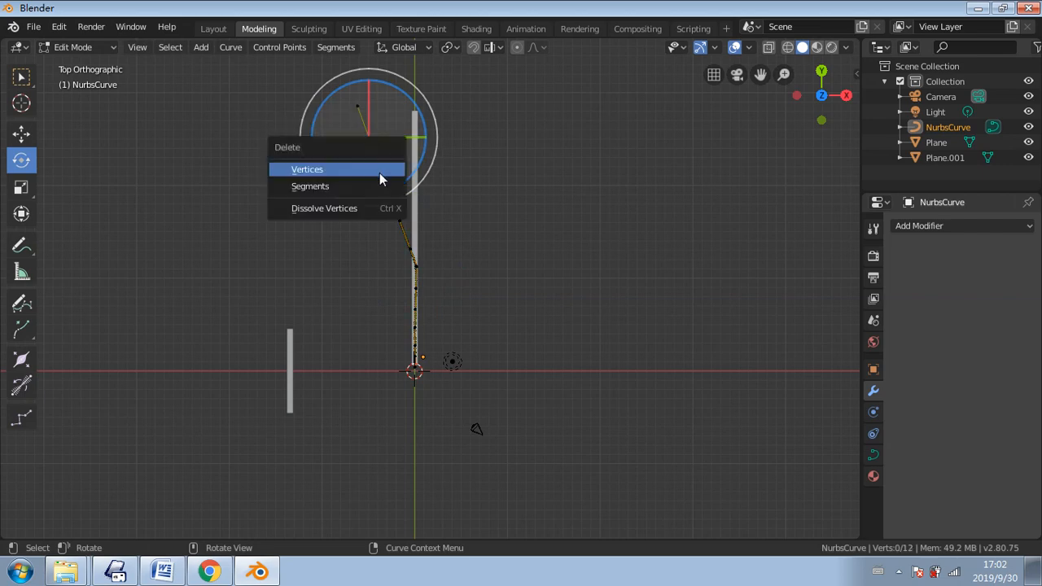
click(379, 172)
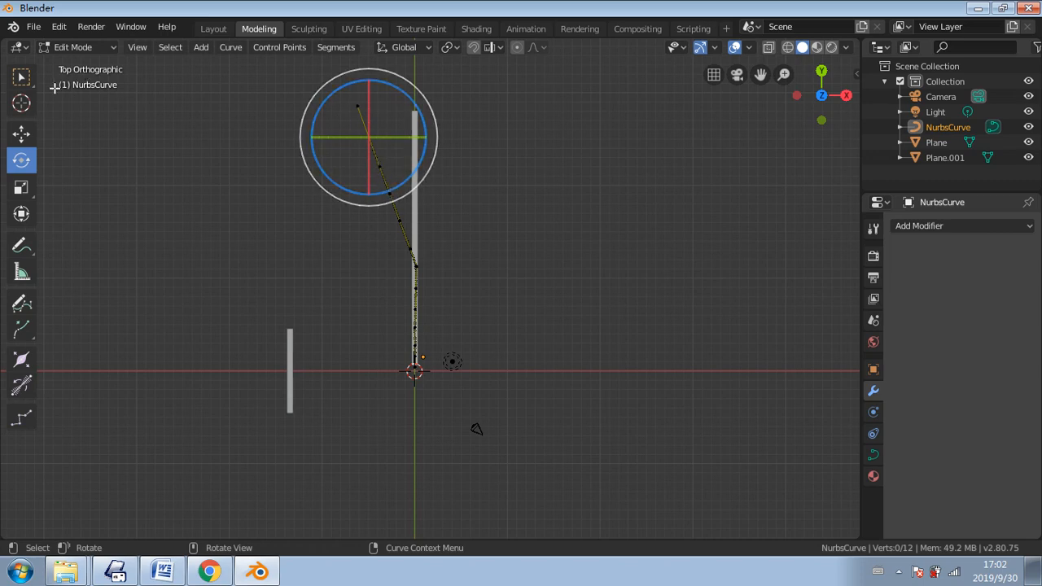
- Switch to the Select Box tool and delete two more control points from the middle of the curve's stray section
key(w)
key(x)
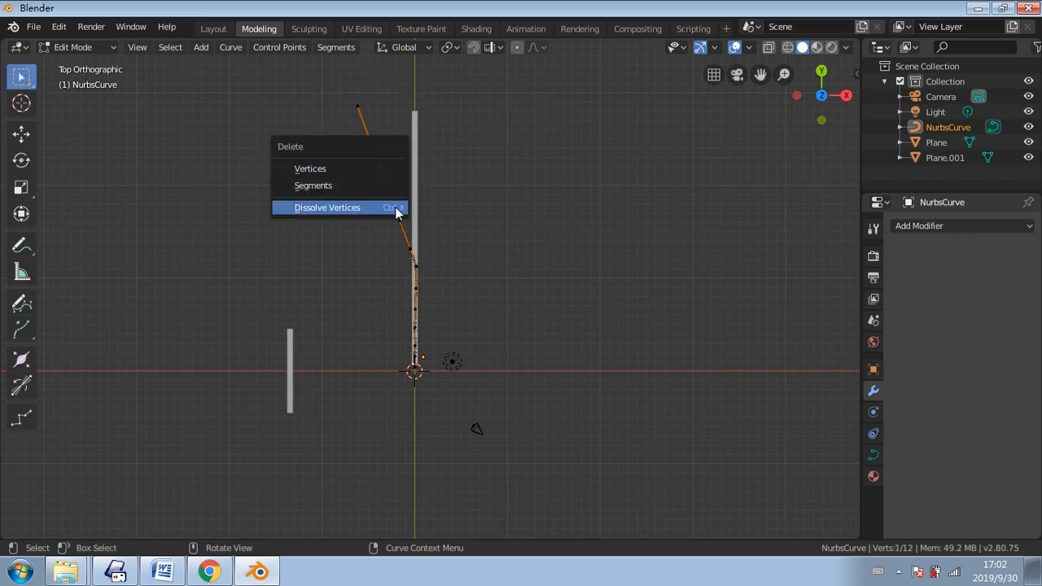
click(364, 185)
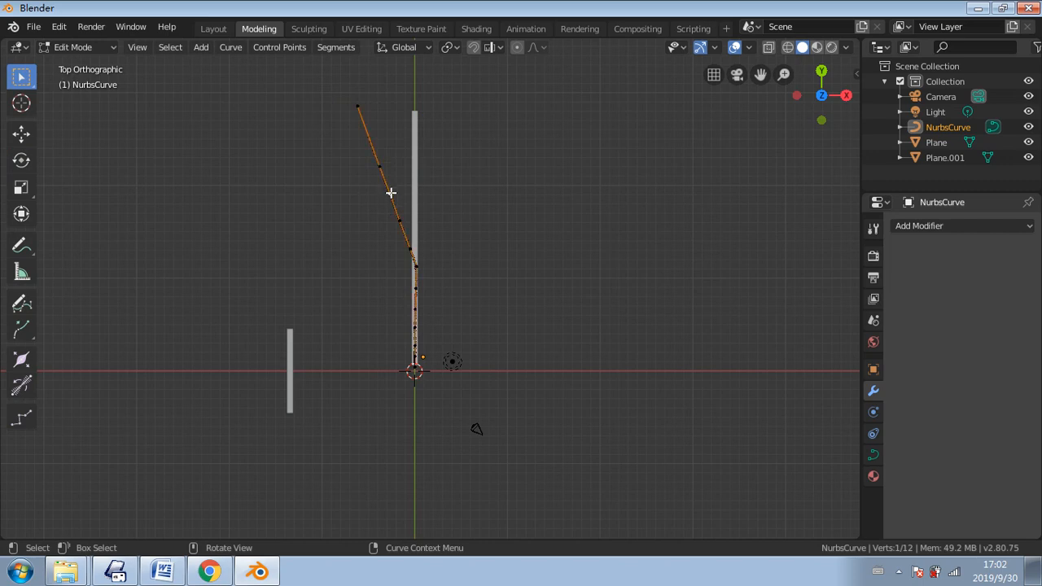
key(x)
click(394, 198)
key(x)
click(382, 170)
key(x)
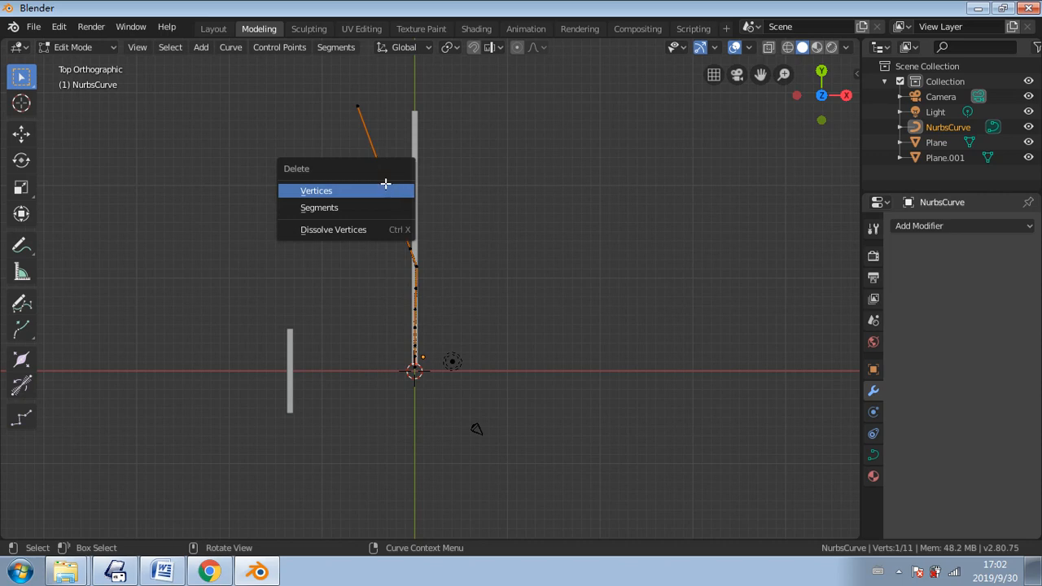
click(386, 188)
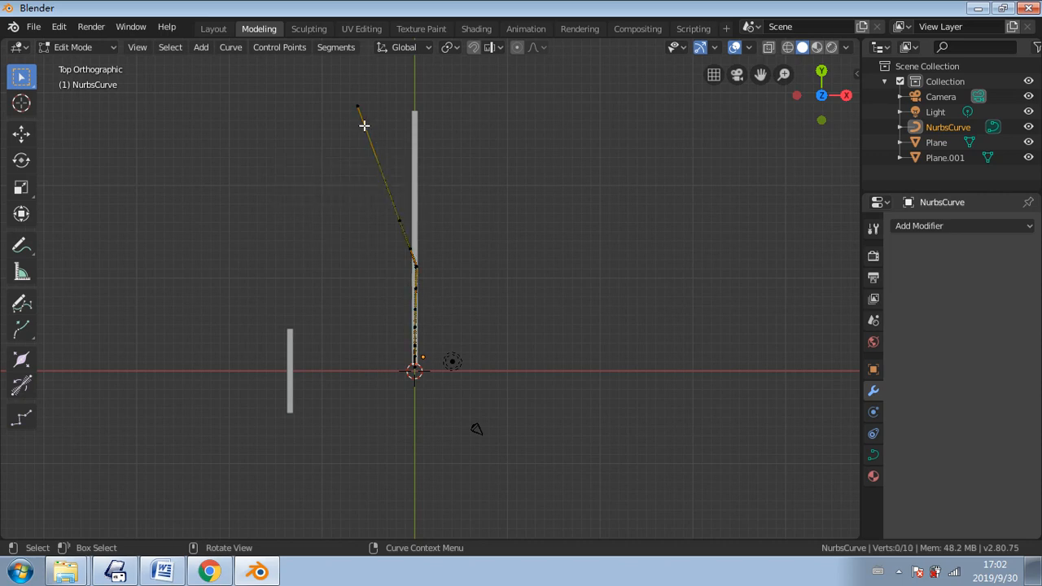
- Delete the curve's outermost stray control point and the next one, leaving the point just past the bend
key(x)
click(361, 112)
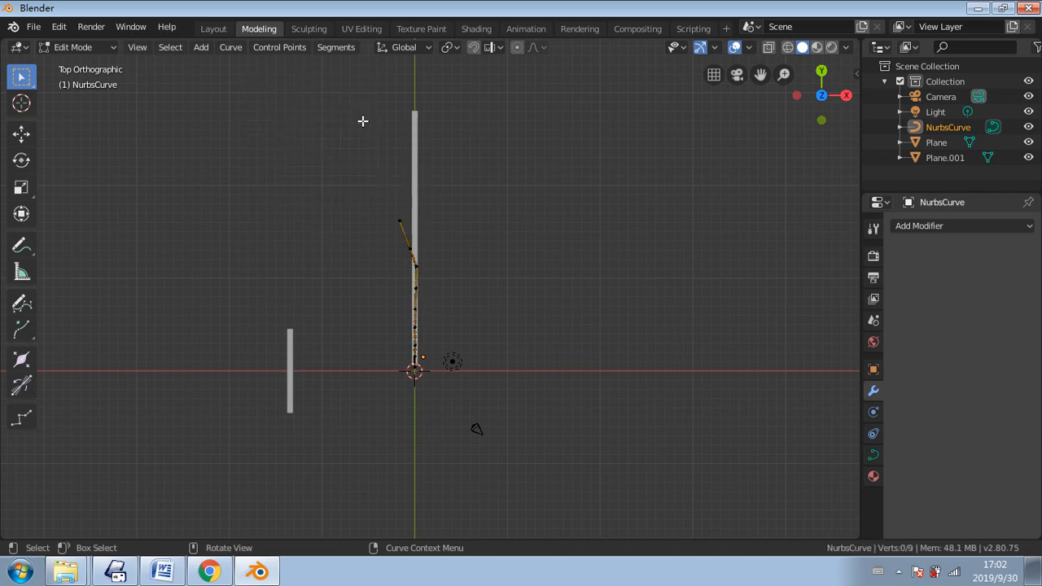
key(x)
click(407, 228)
key(x)
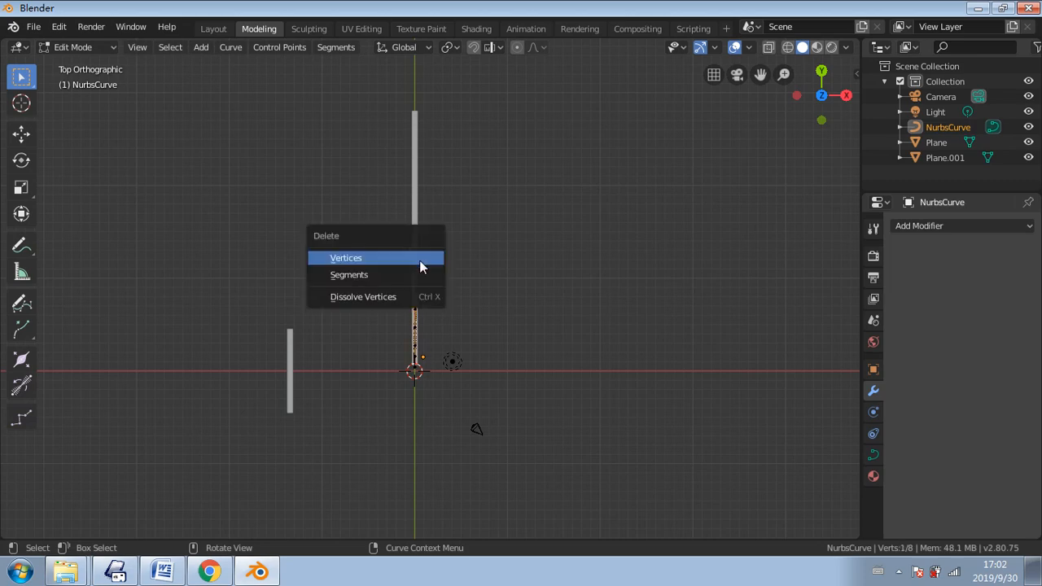
click(405, 277)
click(541, 210)
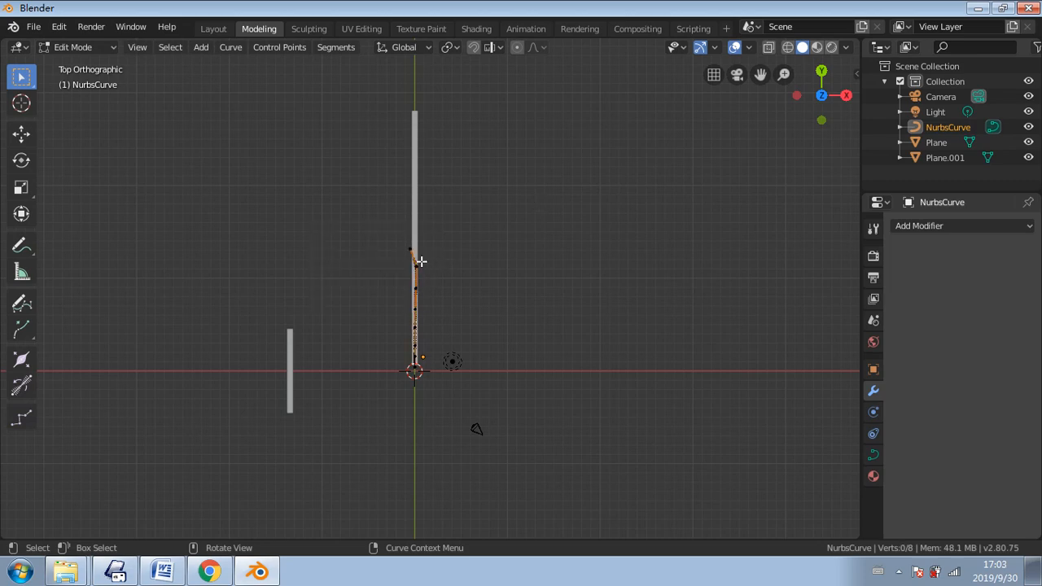
- Move the curve's end control point 0.494 m in X onto the strip and extrude two points from it along Y
key(g)
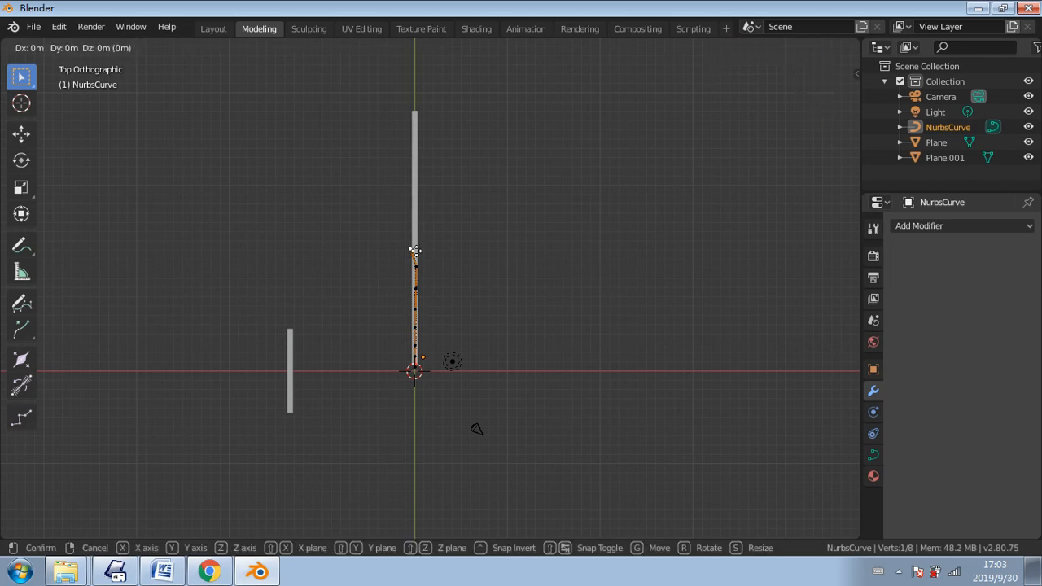
click(419, 251)
key(e)
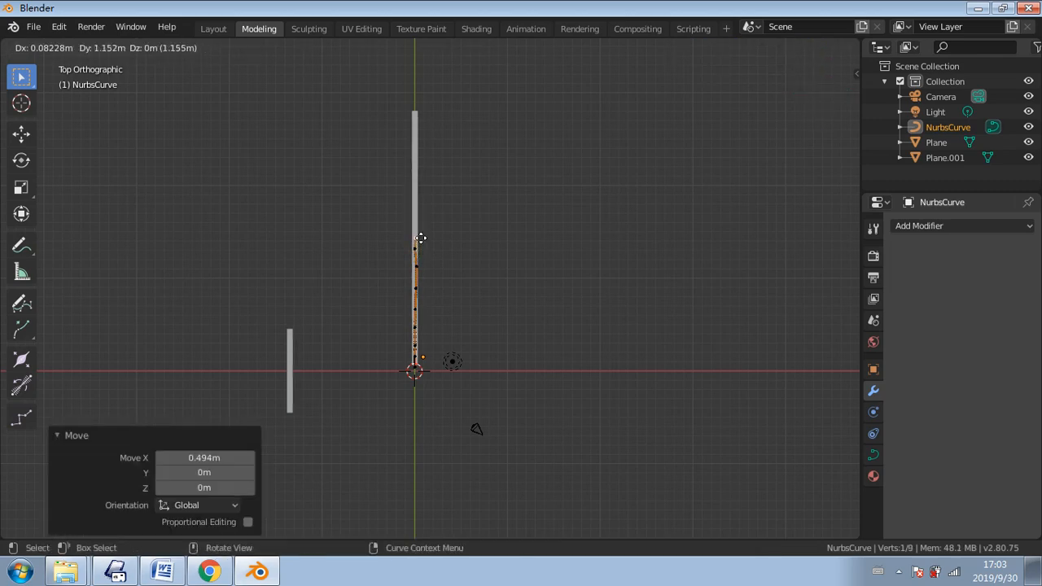
click(417, 230)
key(e)
click(417, 207)
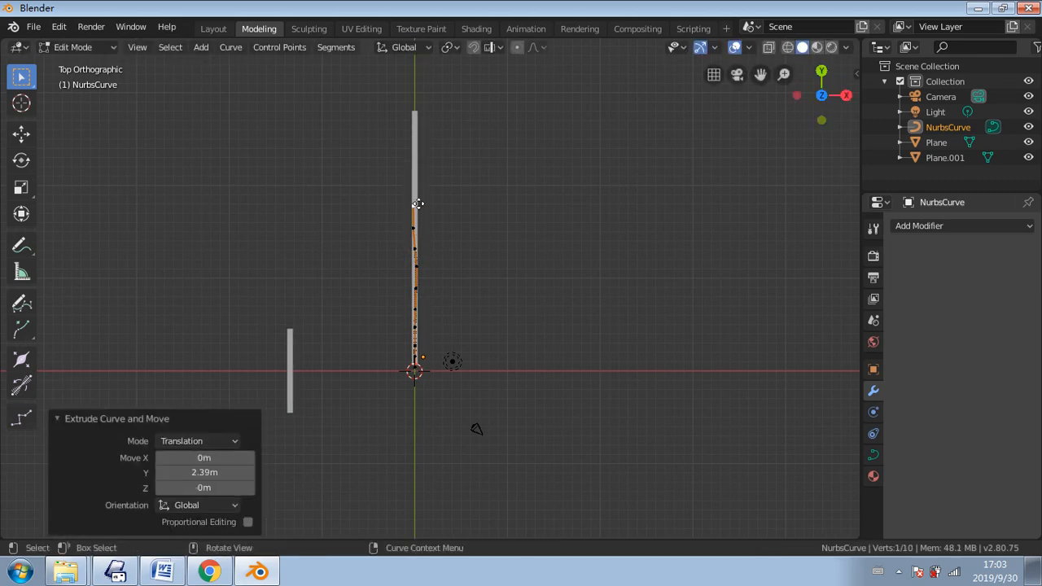
- Extrude four more control points along Y to the strip's far end, the first 2.72 m and the last 2.39 m
key(e)
click(419, 177)
key(e)
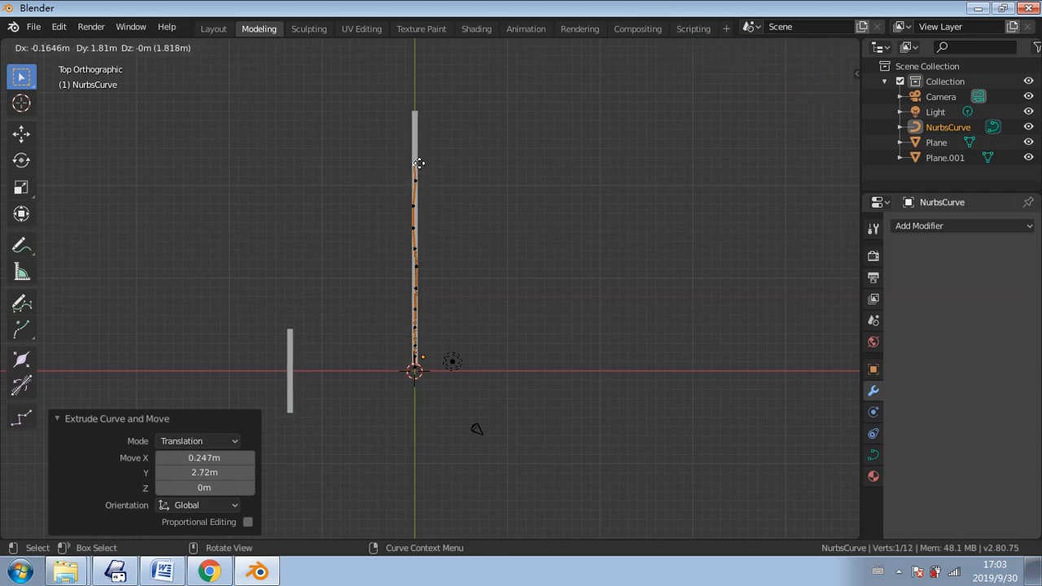
click(418, 158)
key(e)
click(418, 136)
key(e)
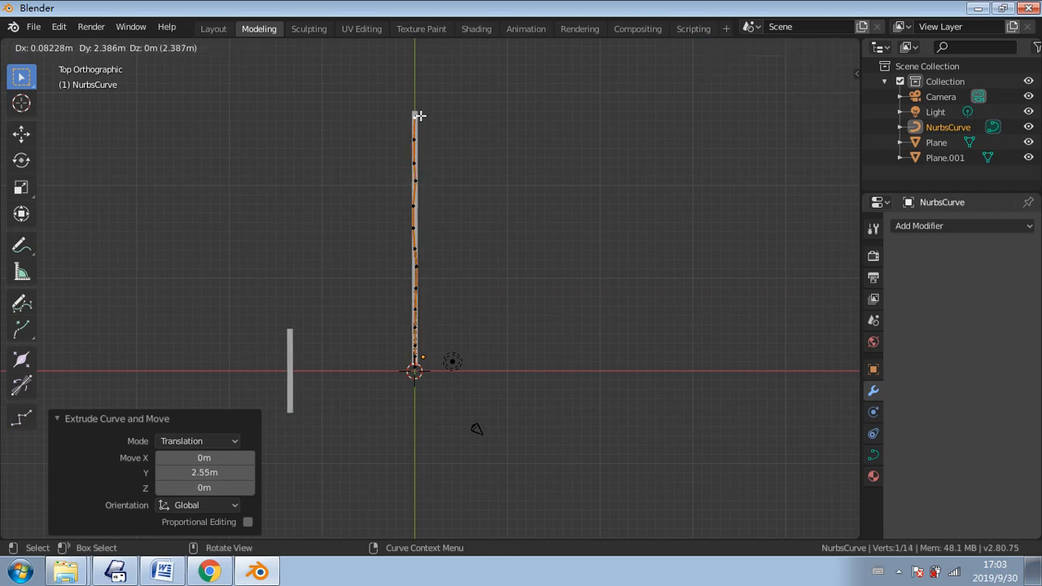
click(418, 114)
middle_drag(419, 114, 289, 109)
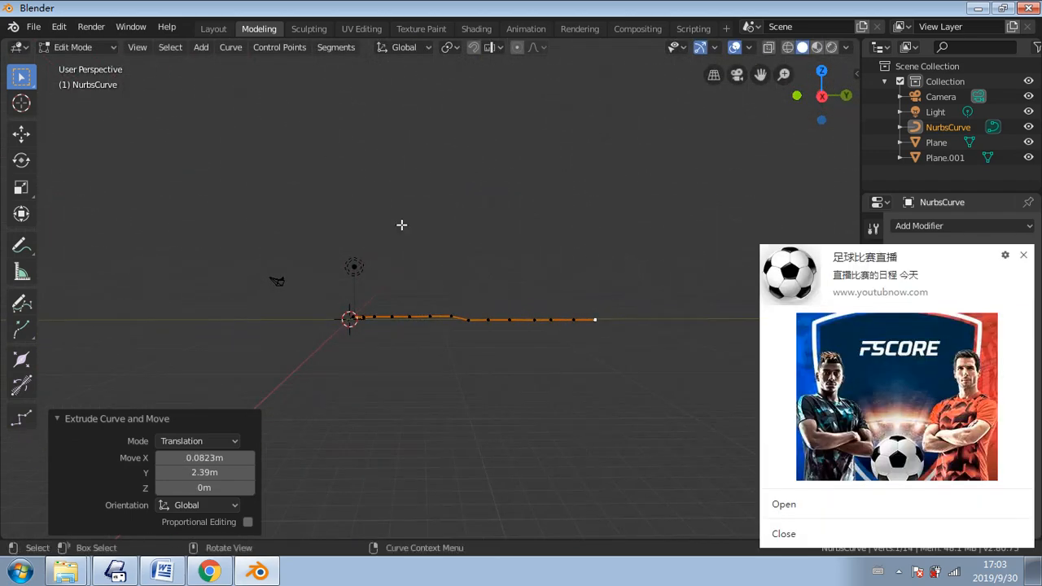
scroll(575, 314, up, 6)
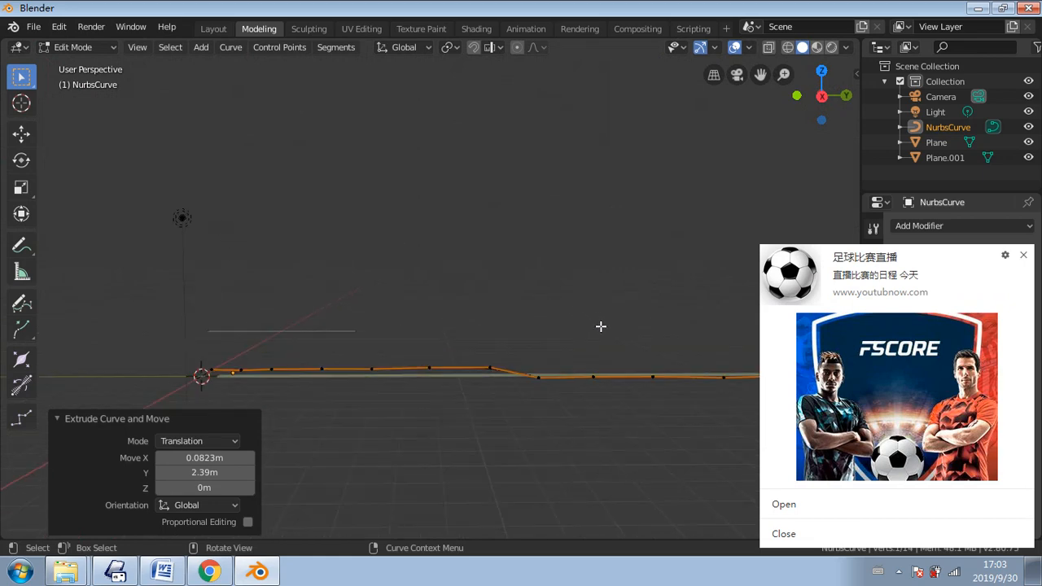
- Return to Object Mode and raise the long plane strip 1.08 m in Z above the curve
click(1025, 256)
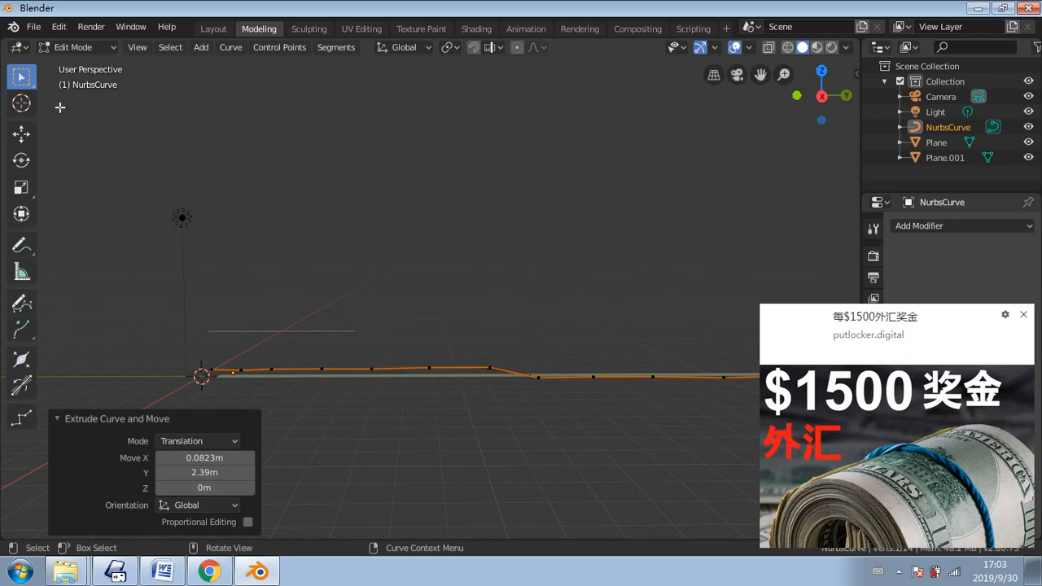
click(77, 46)
click(74, 65)
click(325, 379)
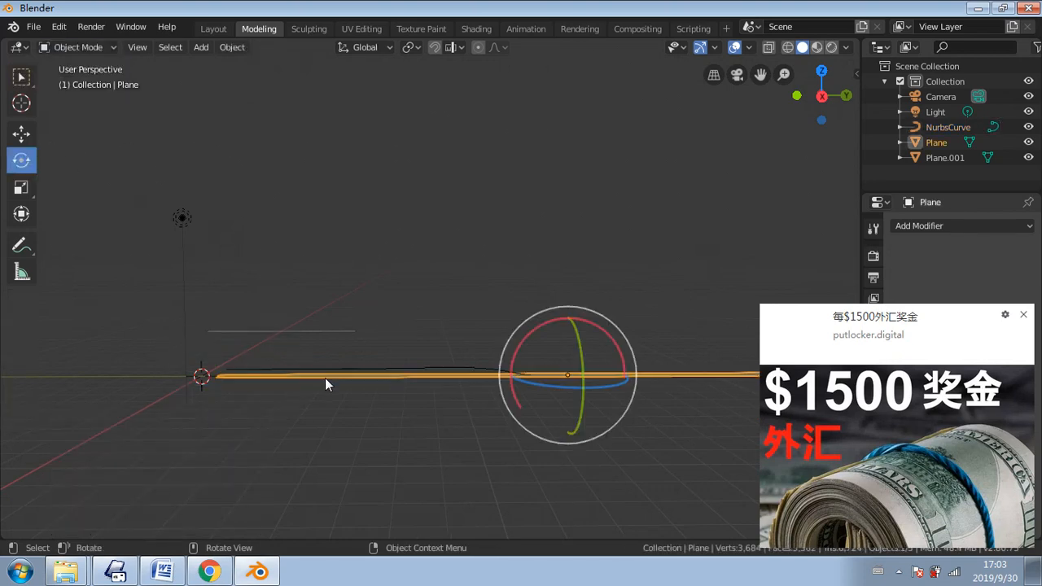
click(21, 133)
drag(568, 338, 569, 282)
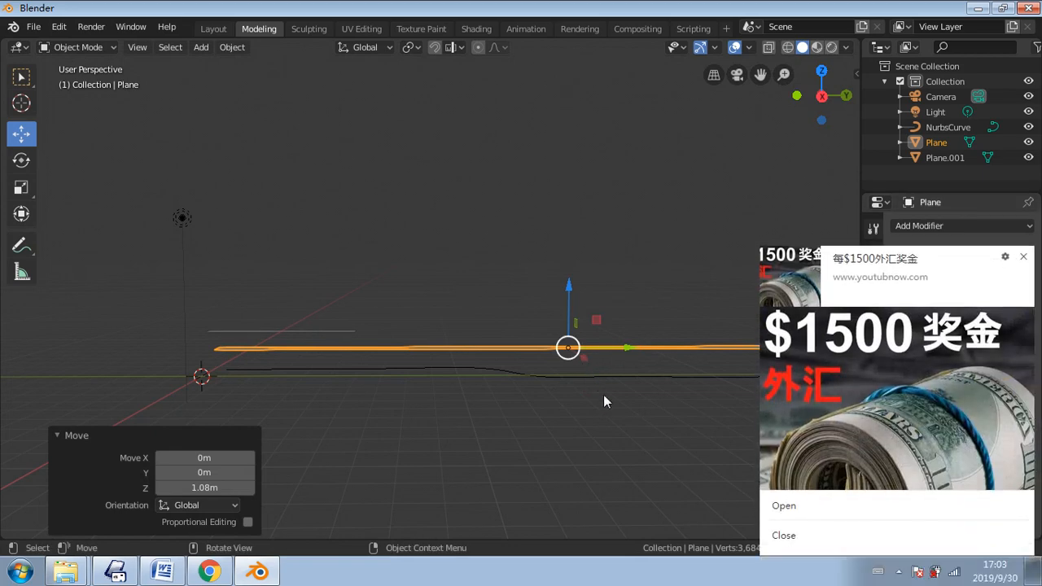
middle_drag(604, 395, 628, 278)
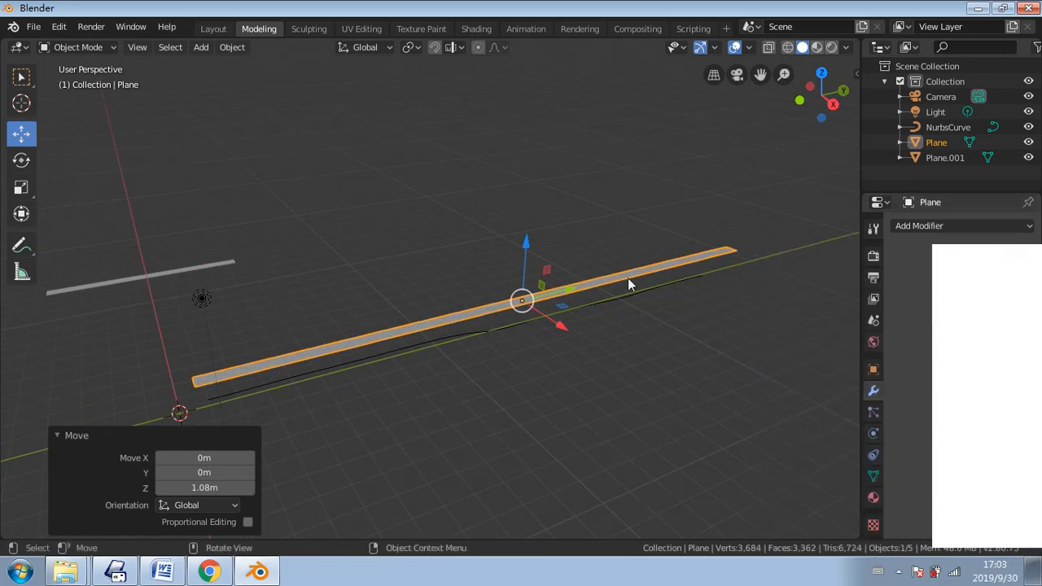
click(1024, 255)
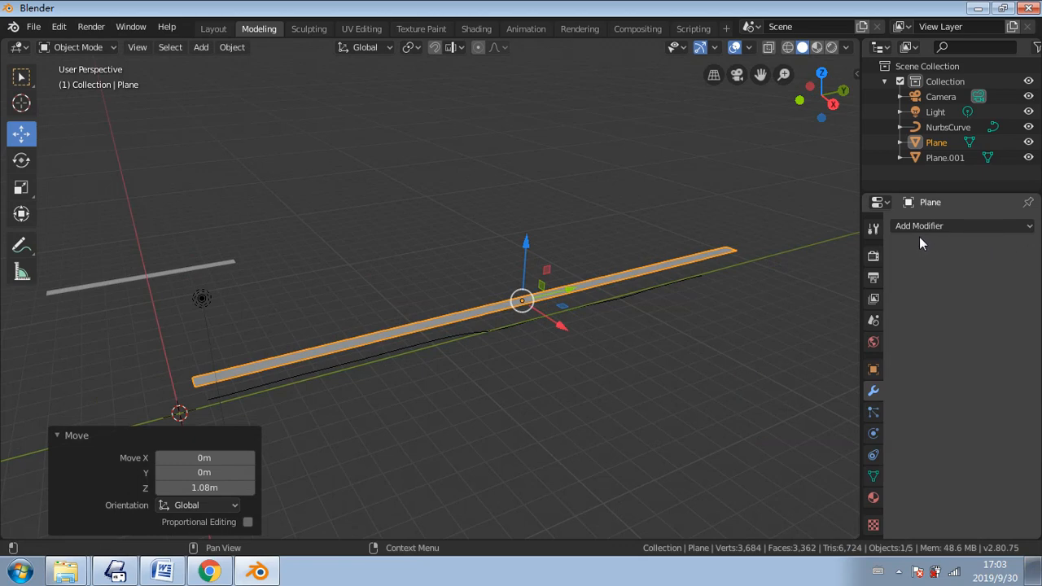
- Add a Curve modifier to the long plane strip with NurbsCurve as its deforming object
click(455, 337)
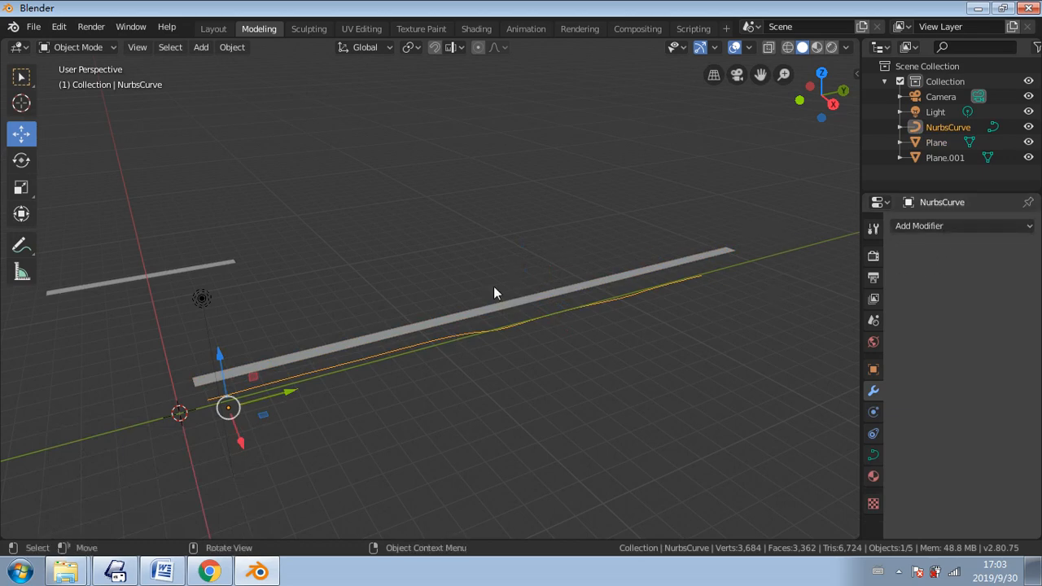
click(480, 307)
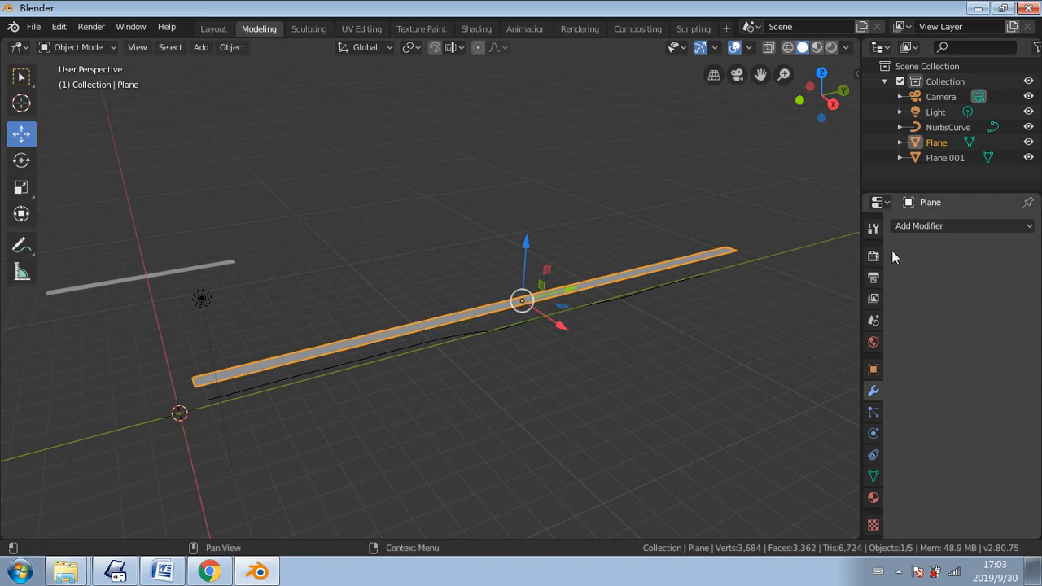
click(971, 228)
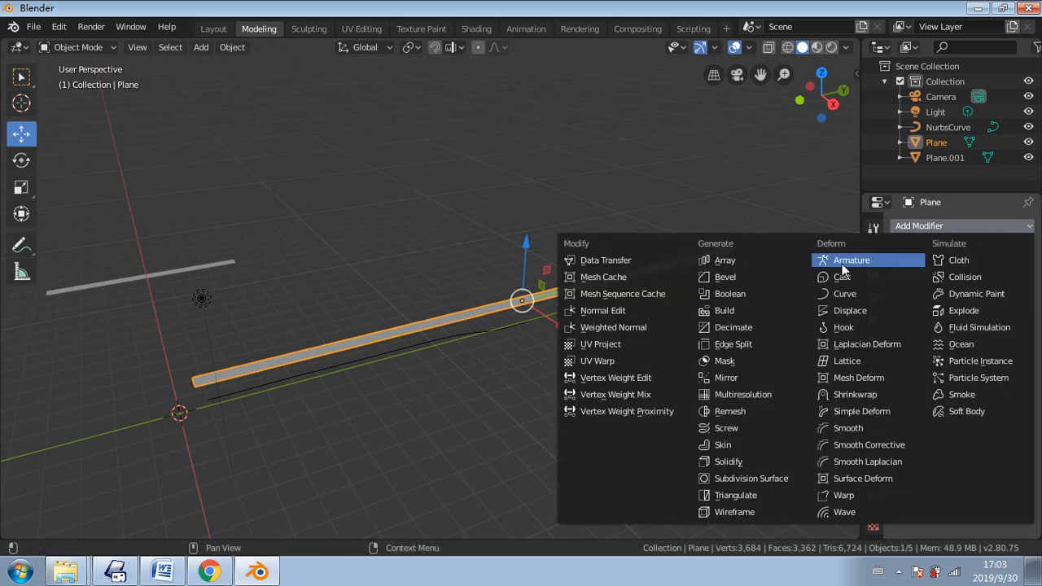
click(844, 294)
click(920, 310)
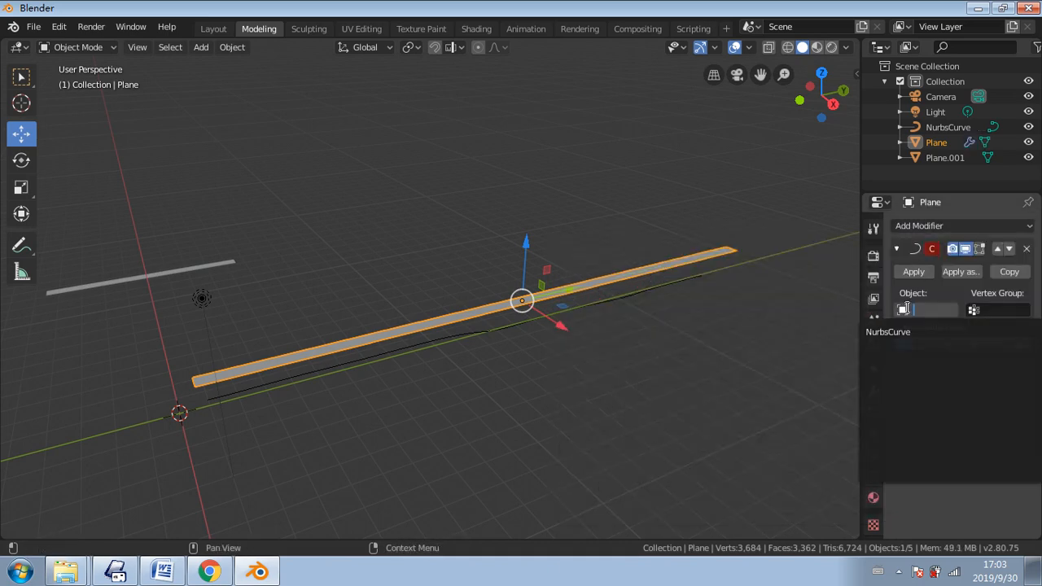
click(896, 332)
- Examine how the strip follows the curve and inspect its mesh segments in Edit Mode, returning to Object Mode
middle_drag(572, 348, 544, 397)
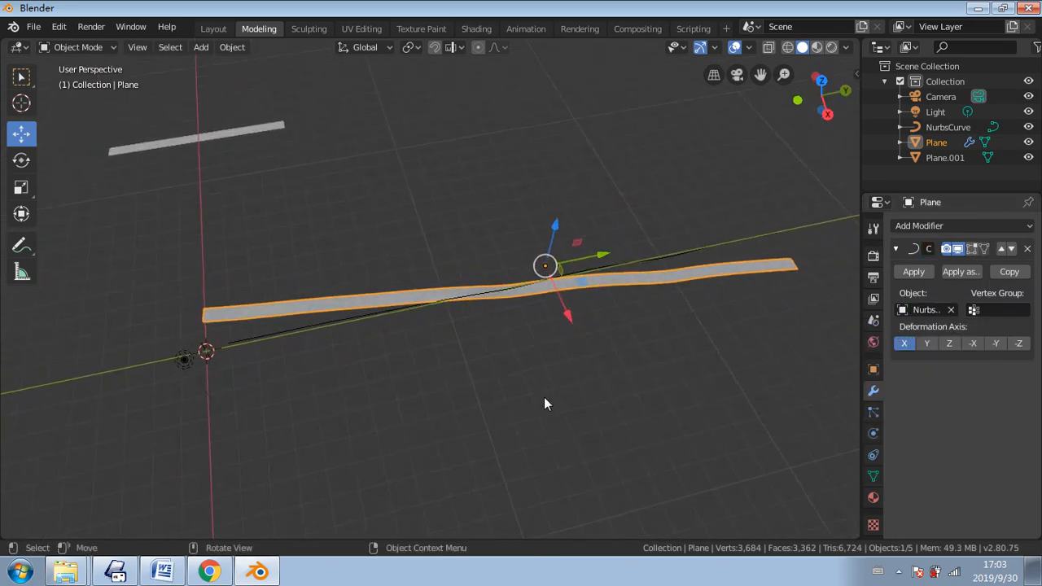
scroll(519, 318, up, 4)
click(101, 47)
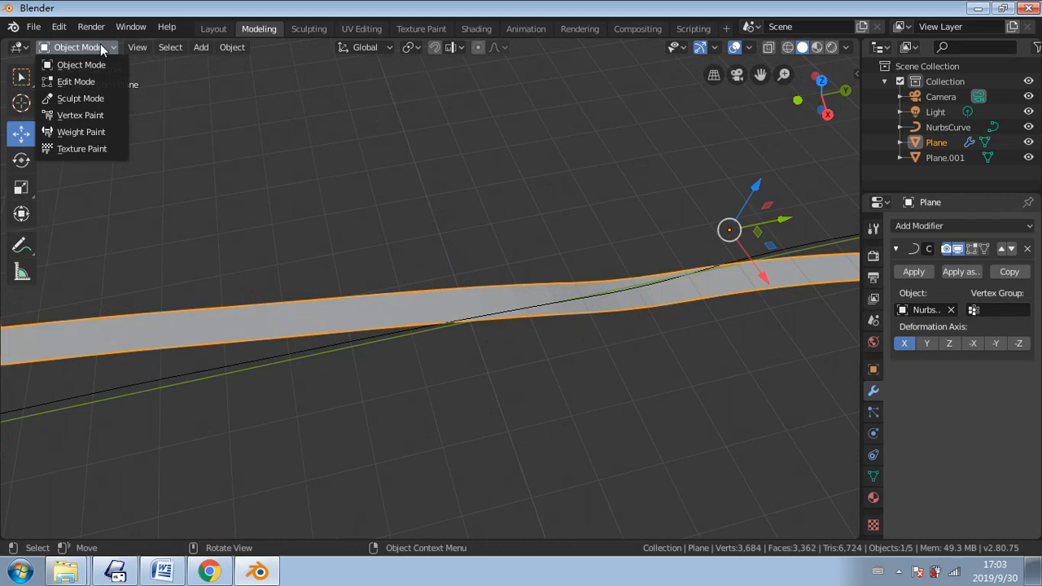
click(79, 81)
middle_drag(270, 229, 285, 264)
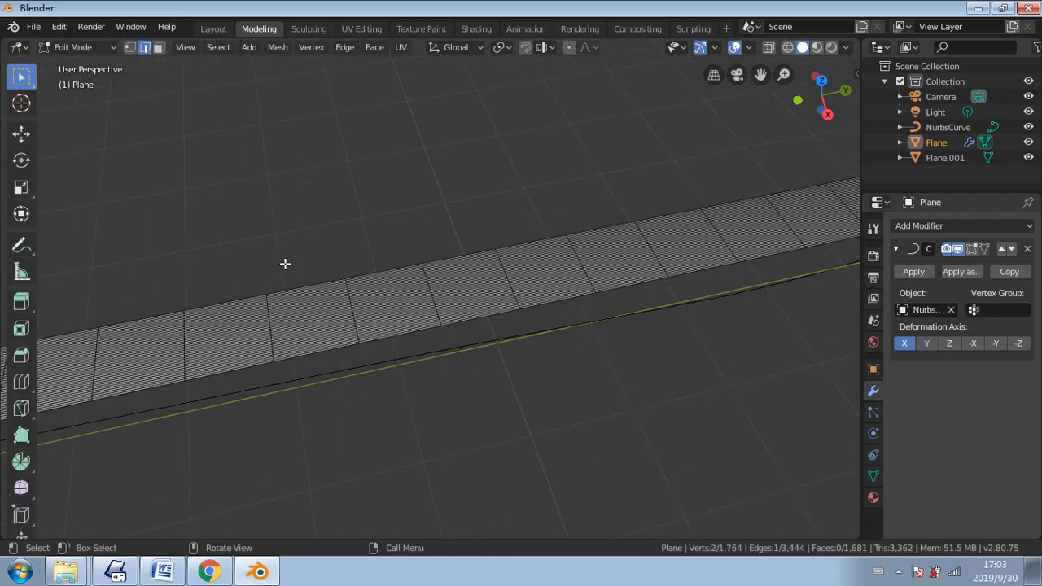
click(81, 47)
click(77, 65)
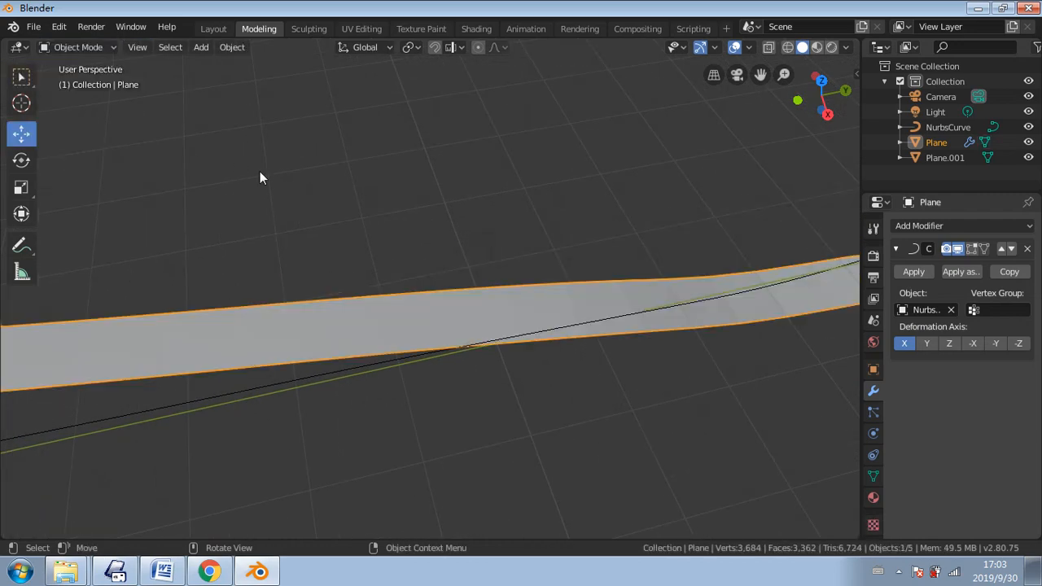
- Try rotating a control point near the curve's far end 78.1° about the Y axis in Edit Mode
middle_drag(421, 324, 353, 194)
click(370, 262)
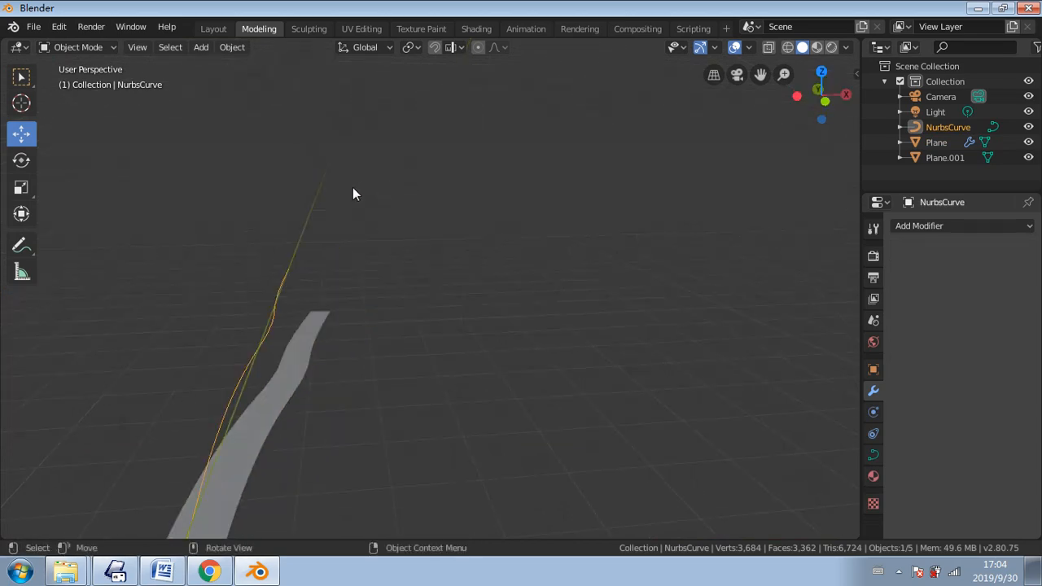
click(85, 48)
click(77, 78)
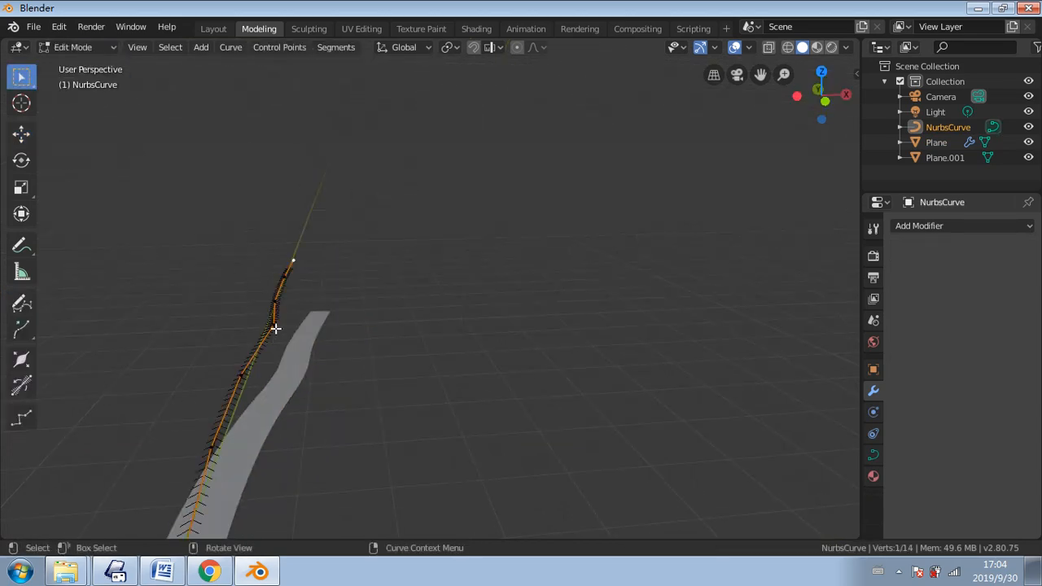
click(22, 161)
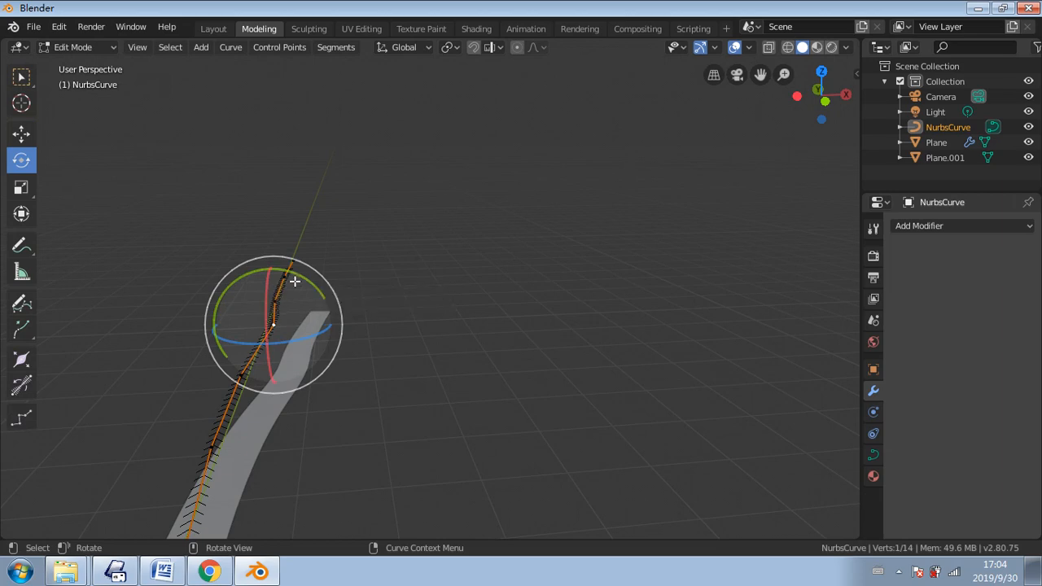
drag(298, 280, 339, 349)
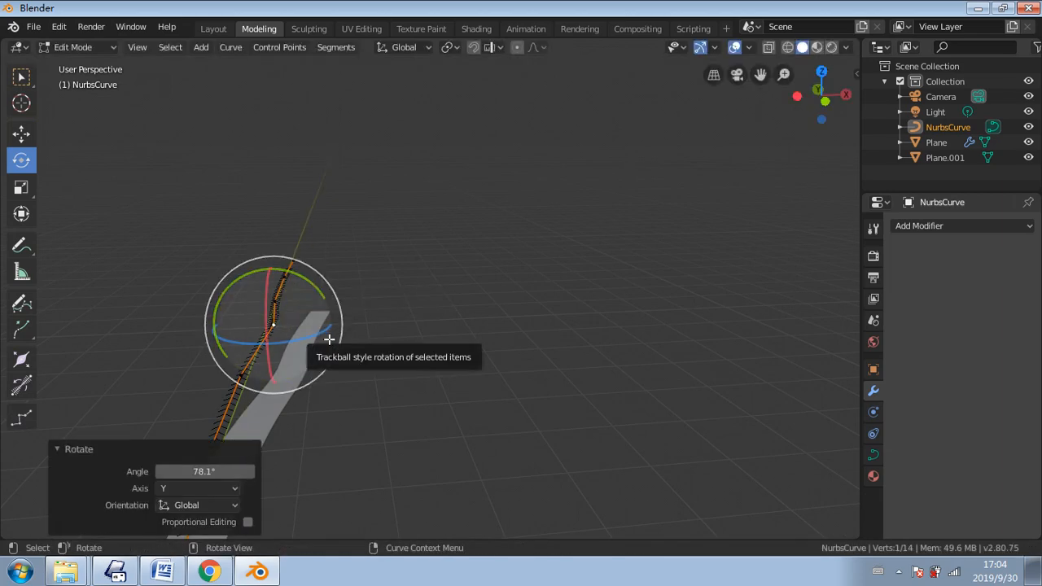
middle_drag(379, 373, 399, 391)
middle_drag(377, 367, 359, 377)
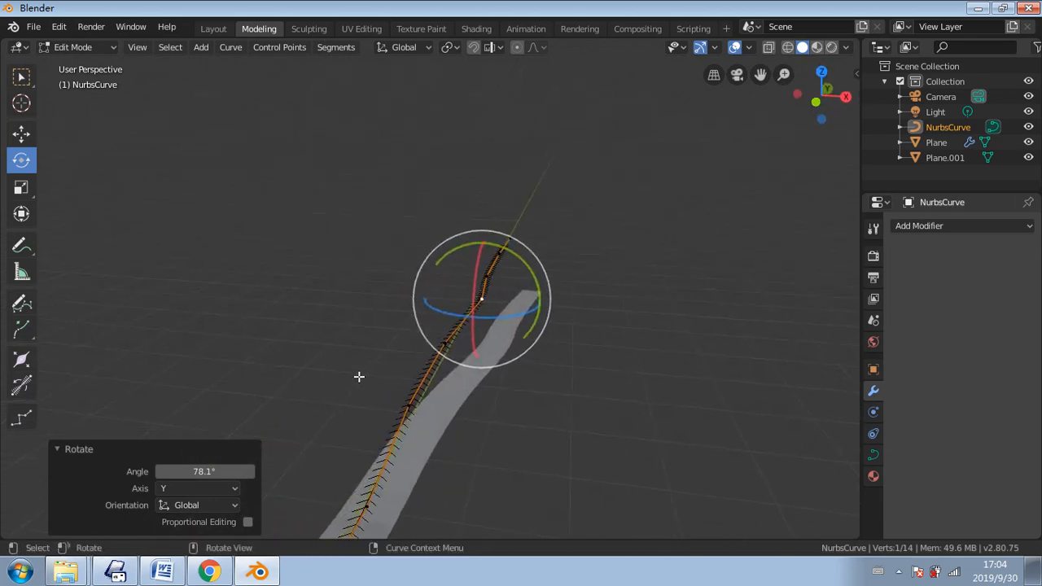
middle_drag(558, 436, 619, 399)
scroll(538, 419, down, 3)
scroll(538, 416, down, 3)
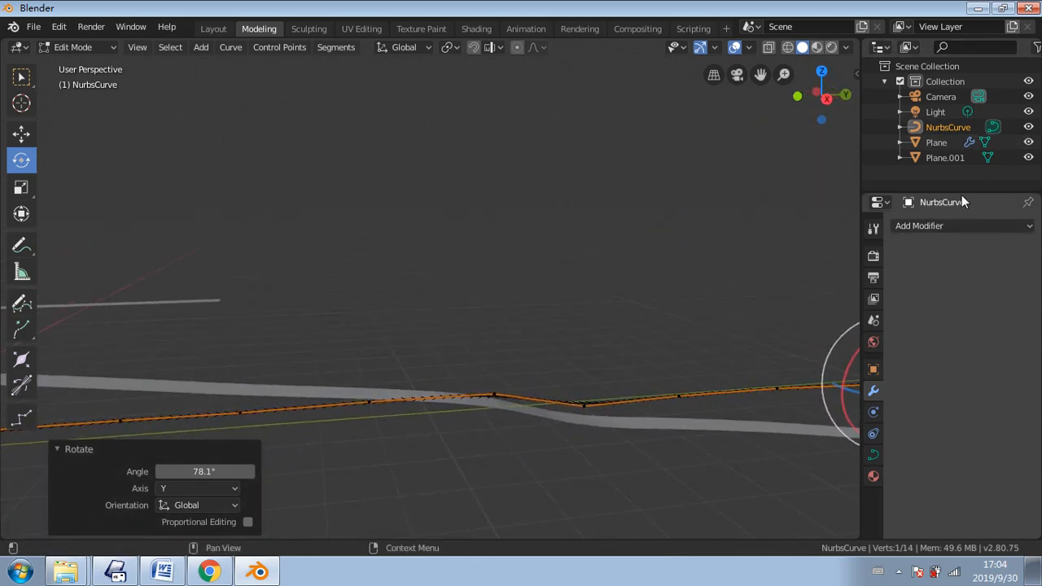
- Delete the NurbsCurve object from the scene
right_click(929, 127)
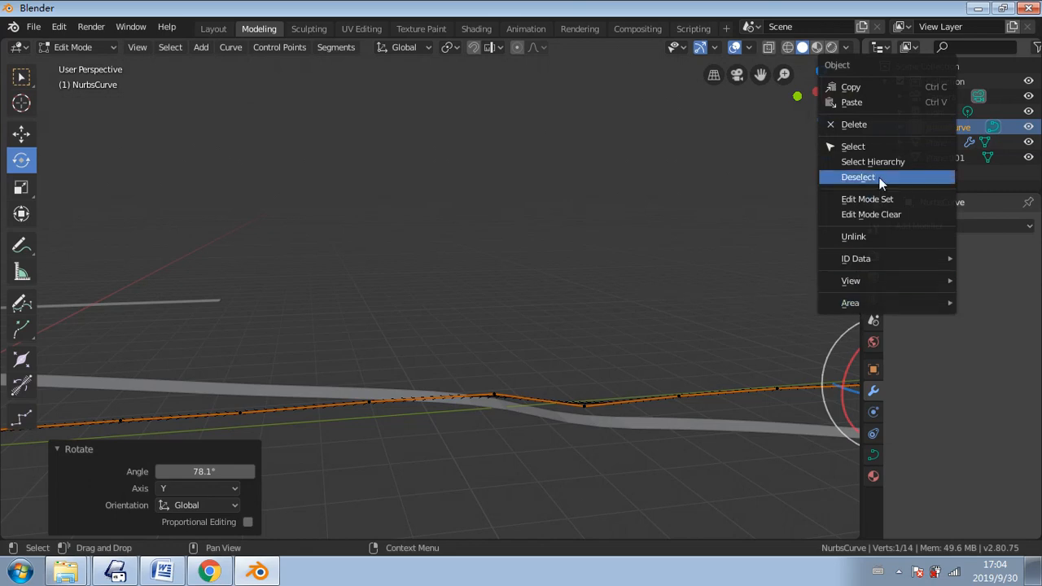
click(896, 129)
middle_drag(662, 284, 278, 183)
- Move the short duplicate strip next to the long one, 10.6 m in X and 4.37 m in Y
click(224, 204)
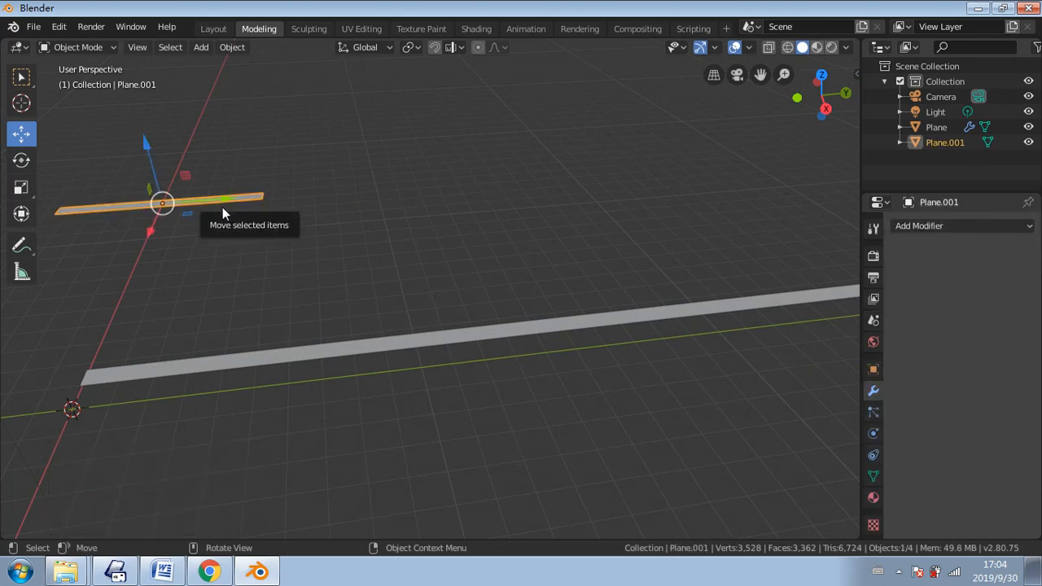
drag(163, 202, 295, 299)
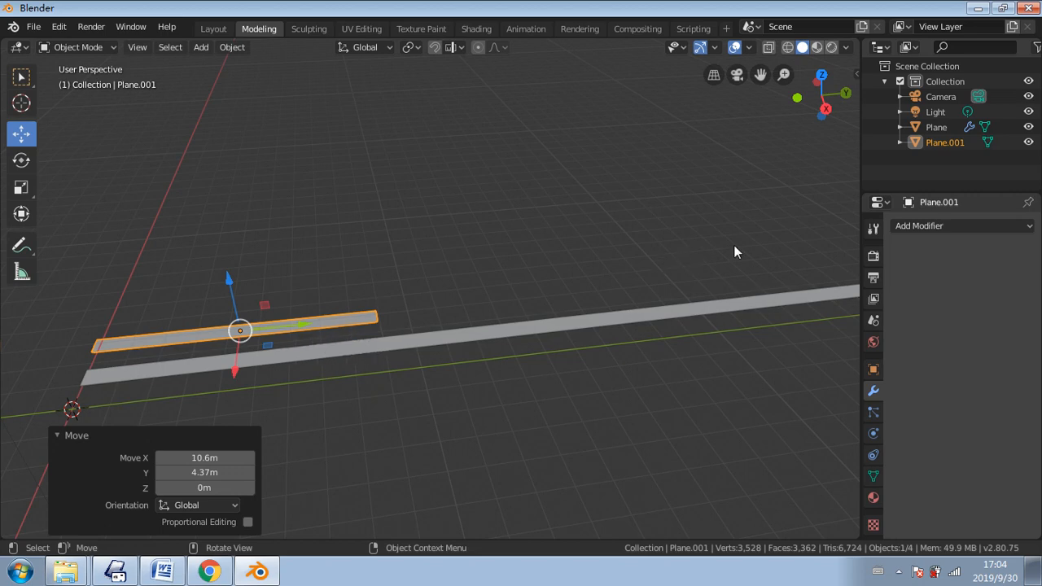
click(965, 227)
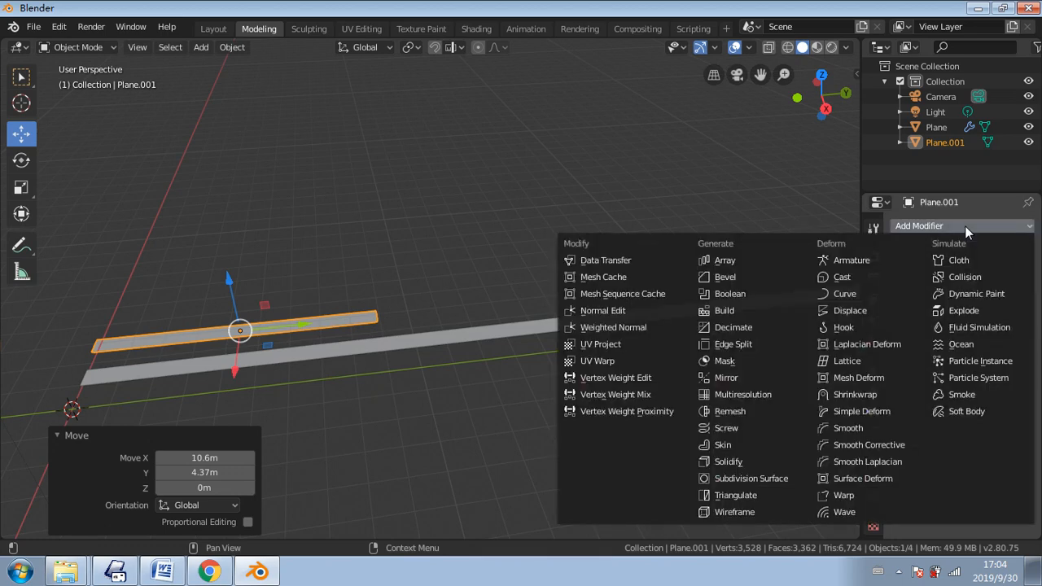
click(965, 227)
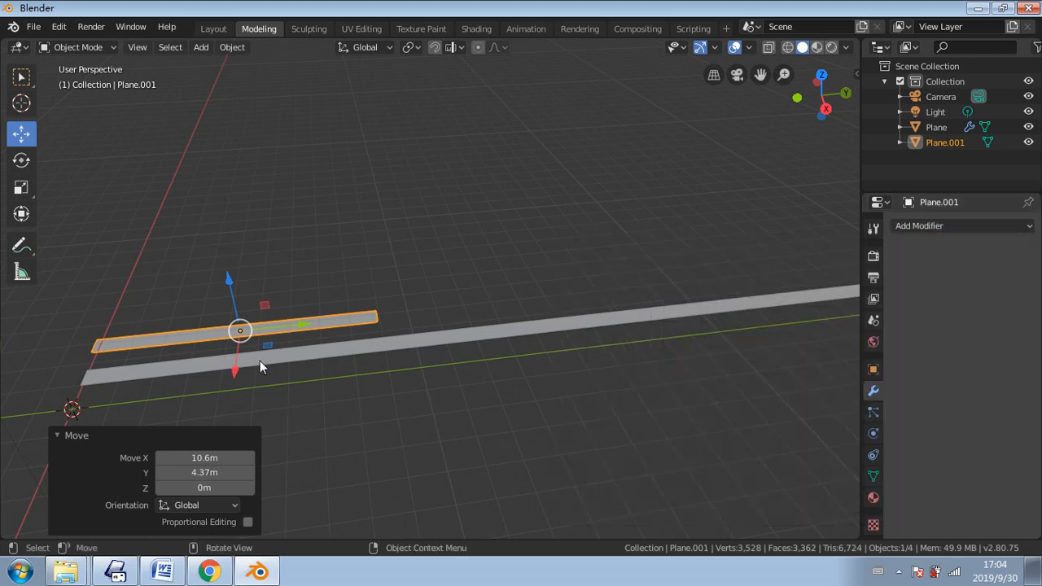
- Delete the short duplicate strip, Plane.001
click(297, 328)
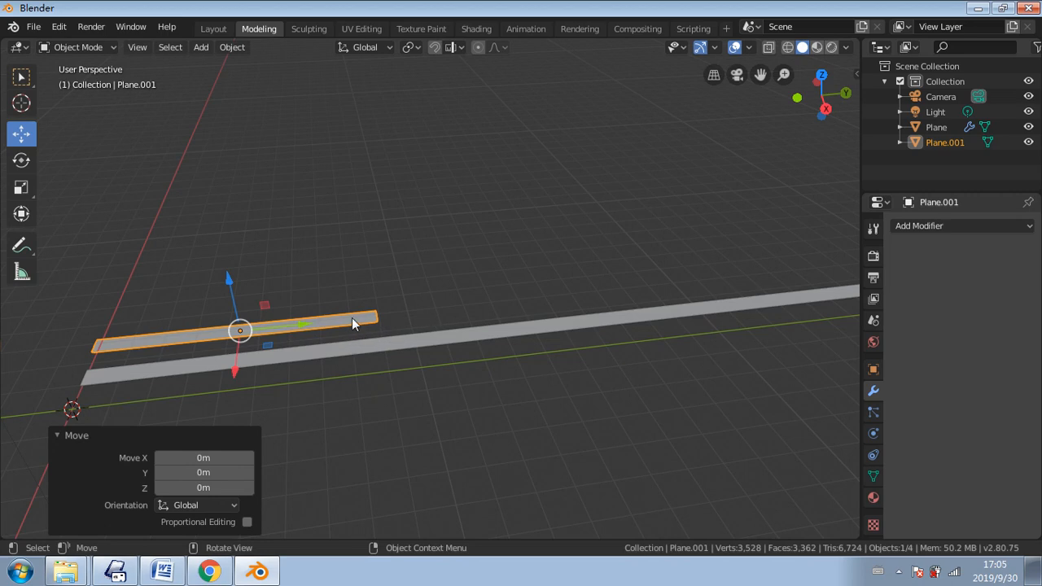
right_click(371, 325)
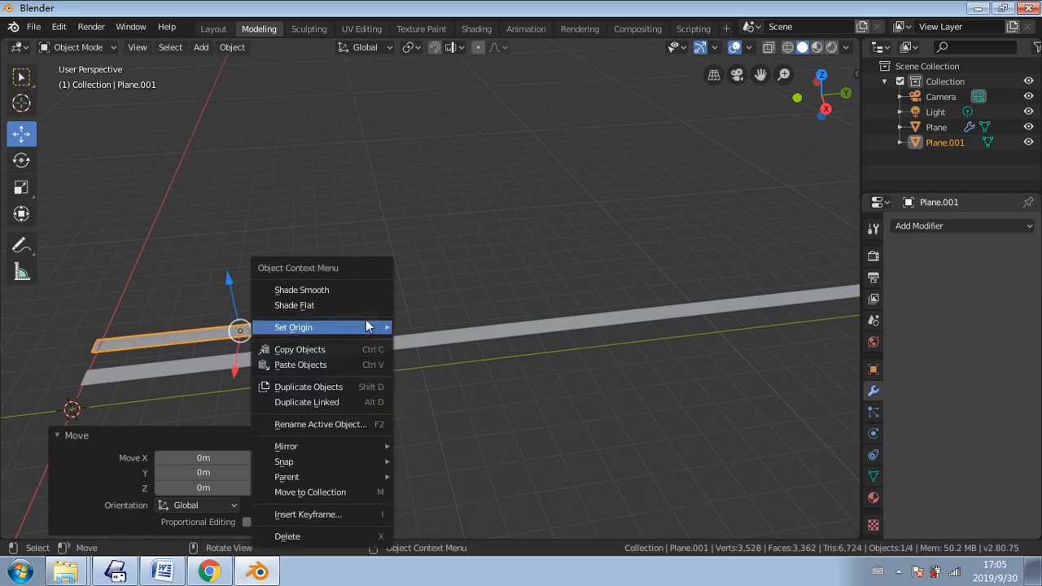
mouse_move(367, 327)
click(325, 536)
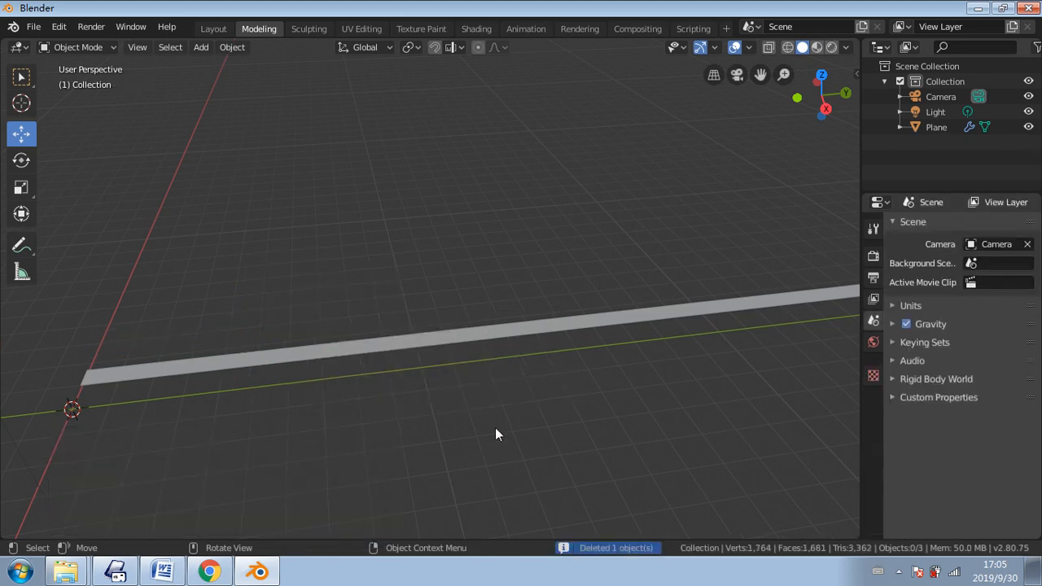
- Remove the Curve modifier from the remaining plane strip
middle_drag(495, 430, 517, 391)
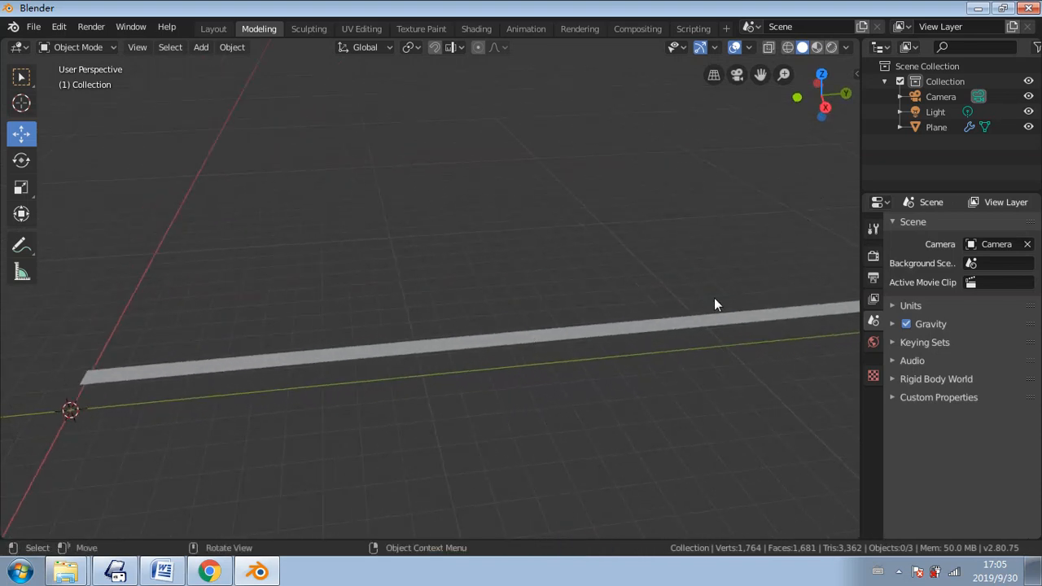
scroll(428, 287, down, 3)
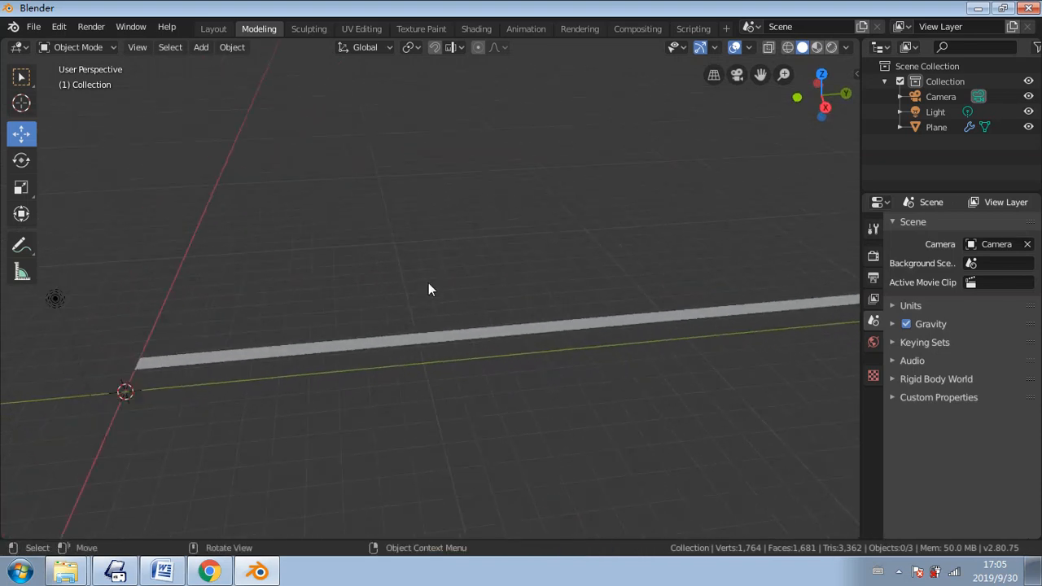
shift+middle_drag(516, 338, 667, 358)
scroll(465, 359, up, 1)
scroll(489, 375, up, 3)
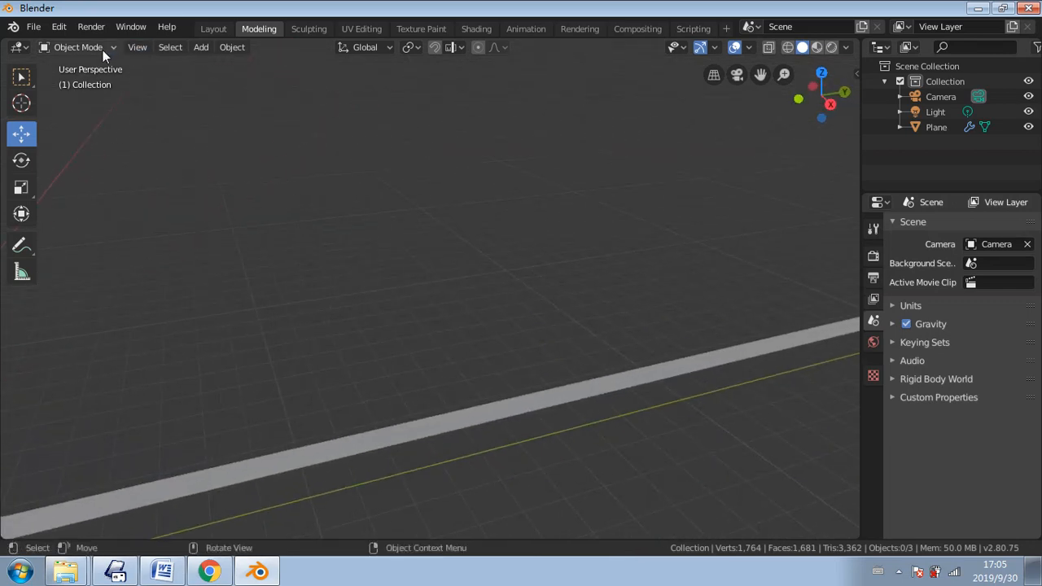
click(347, 449)
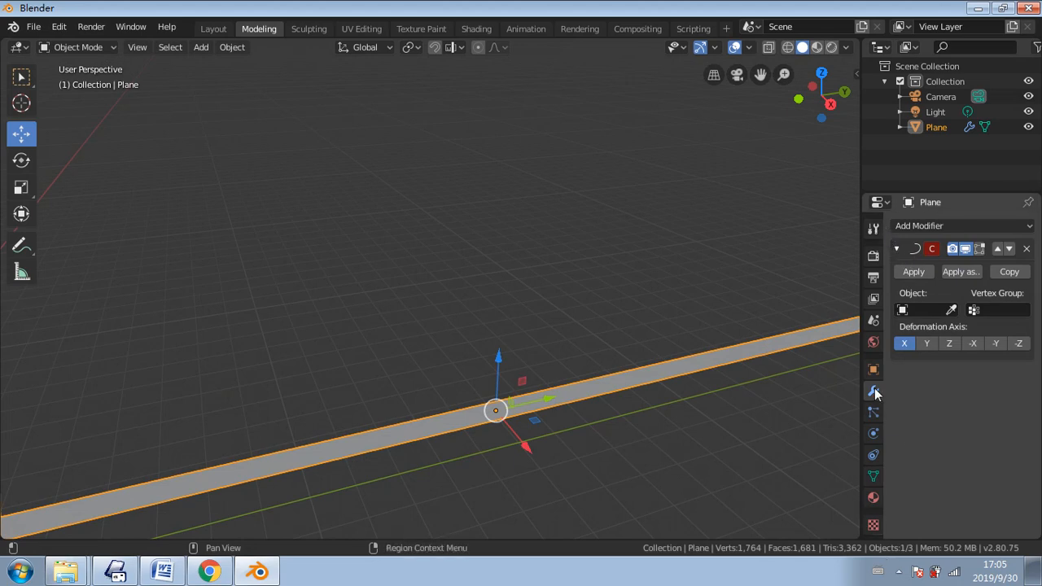
click(1027, 249)
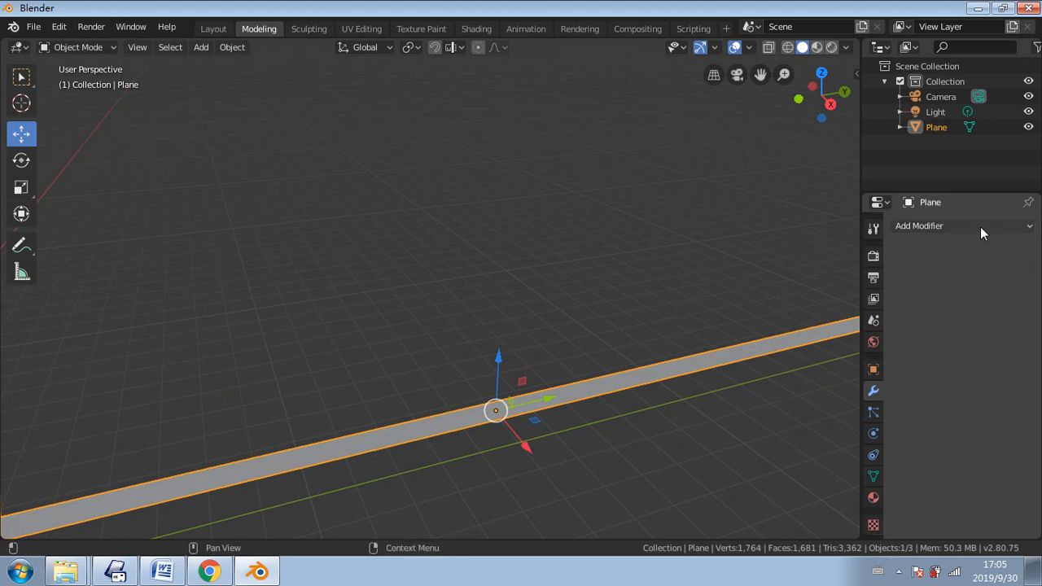
- Add a Solidify modifier to the plane strip and set its thickness to 0.09 m
click(980, 226)
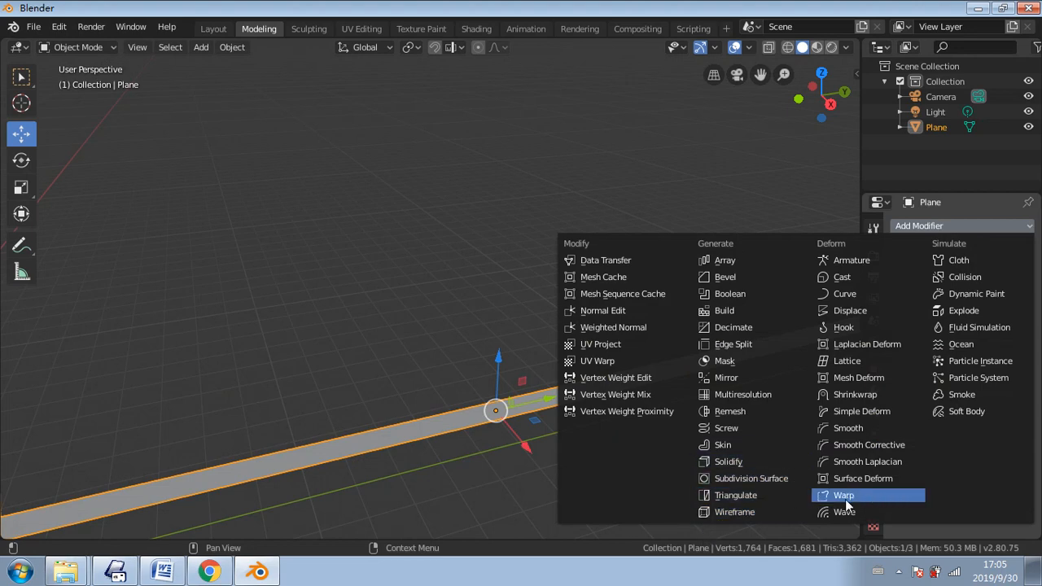
click(754, 461)
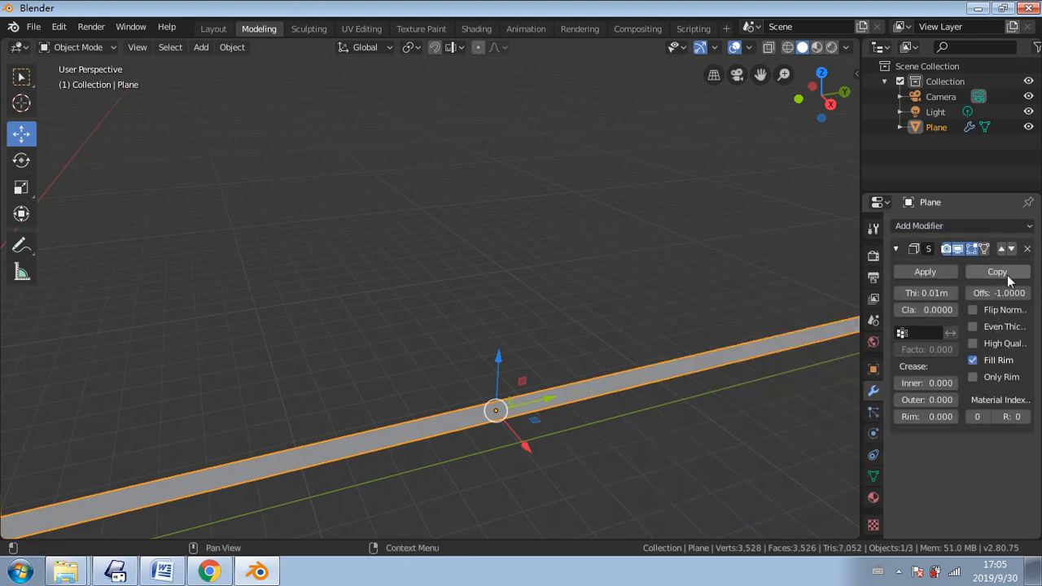
drag(949, 295, 955, 296)
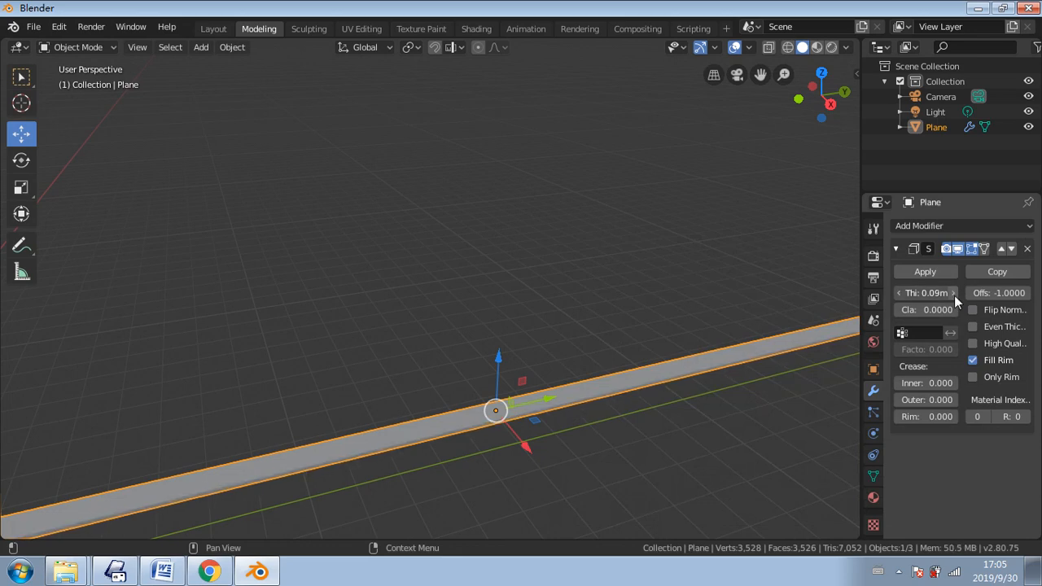
- Set the Solidify thickness of the plane strip to 0.15 m
click(955, 296)
click(955, 296)
click(955, 296)
click(496, 411)
middle_drag(489, 412, 527, 401)
click(299, 364)
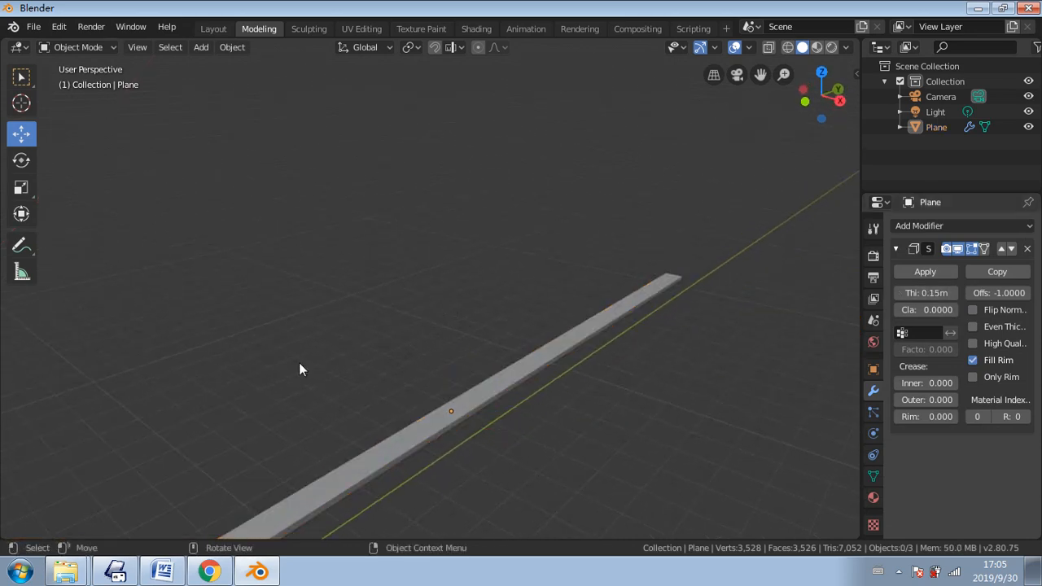
- Examine the thickened strip's surface, edges and end from several angles
scroll(465, 464, up, 4)
shift+middle_drag(474, 441, 634, 65)
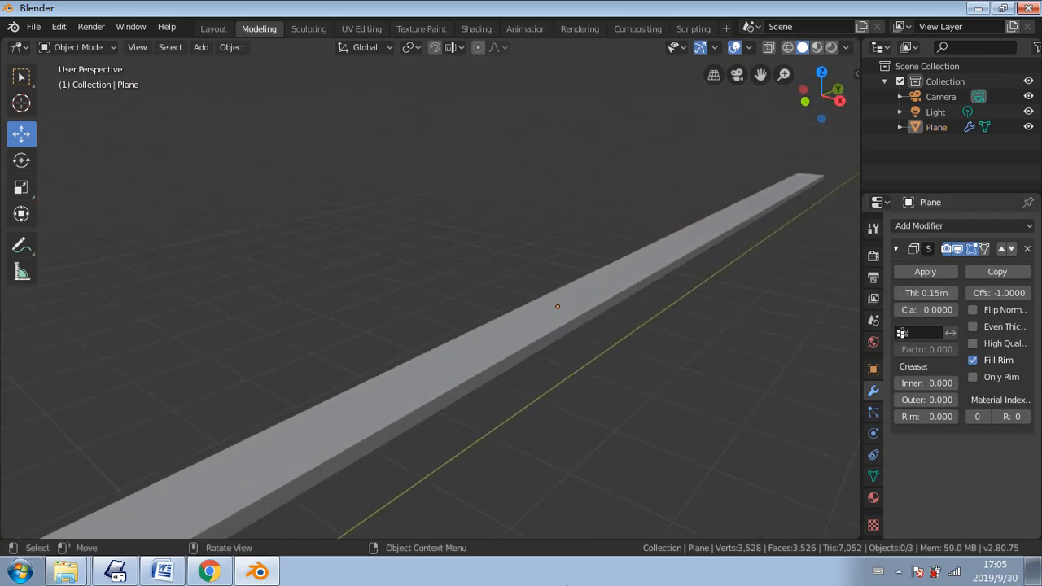
middle_drag(481, 420, 504, 496)
middle_drag(607, 533, 554, 382)
scroll(428, 440, down, 6)
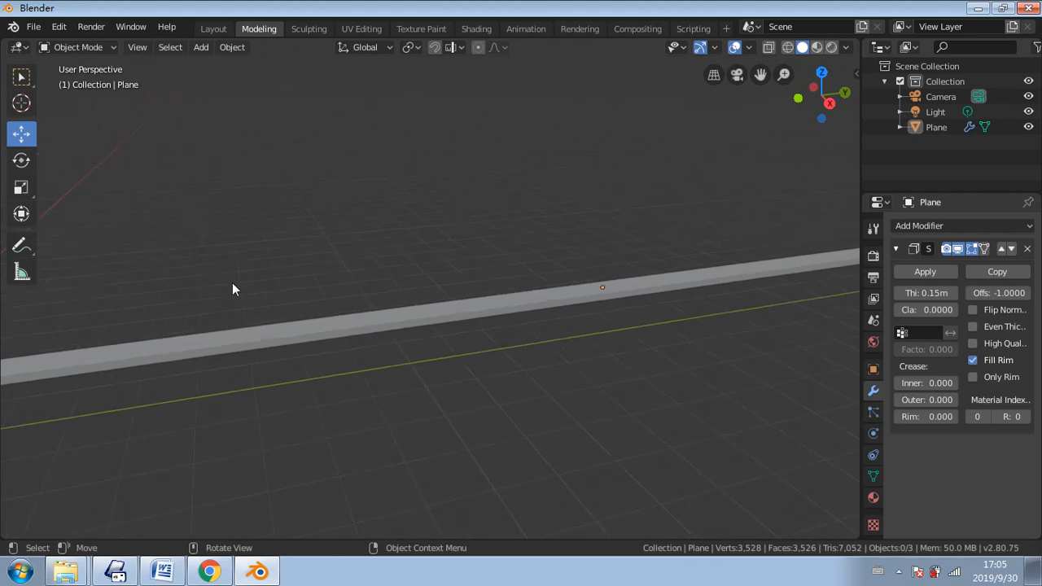
scroll(233, 279, up, 2)
scroll(325, 351, up, 2)
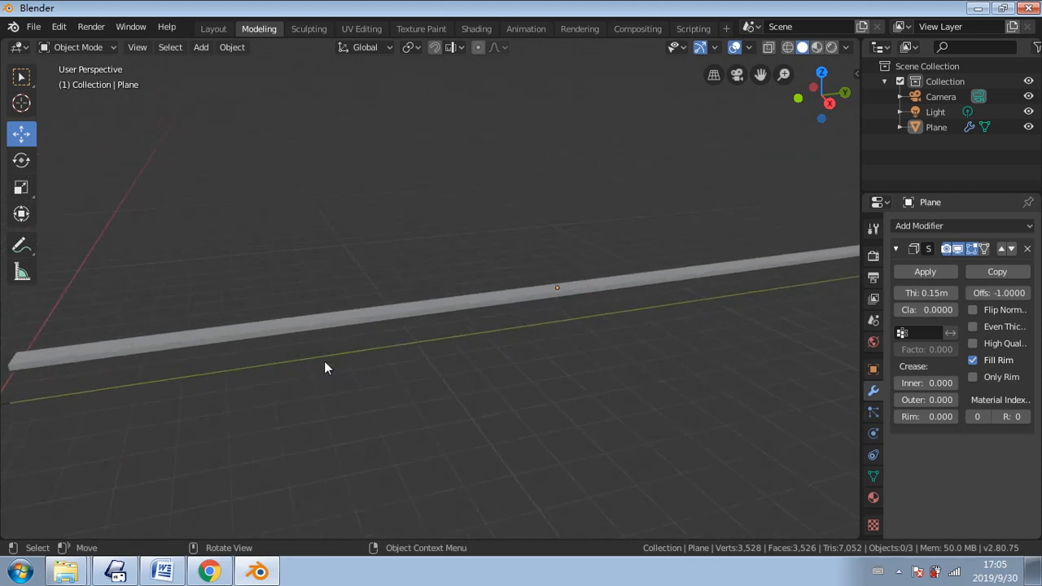
scroll(342, 374, down, 1)
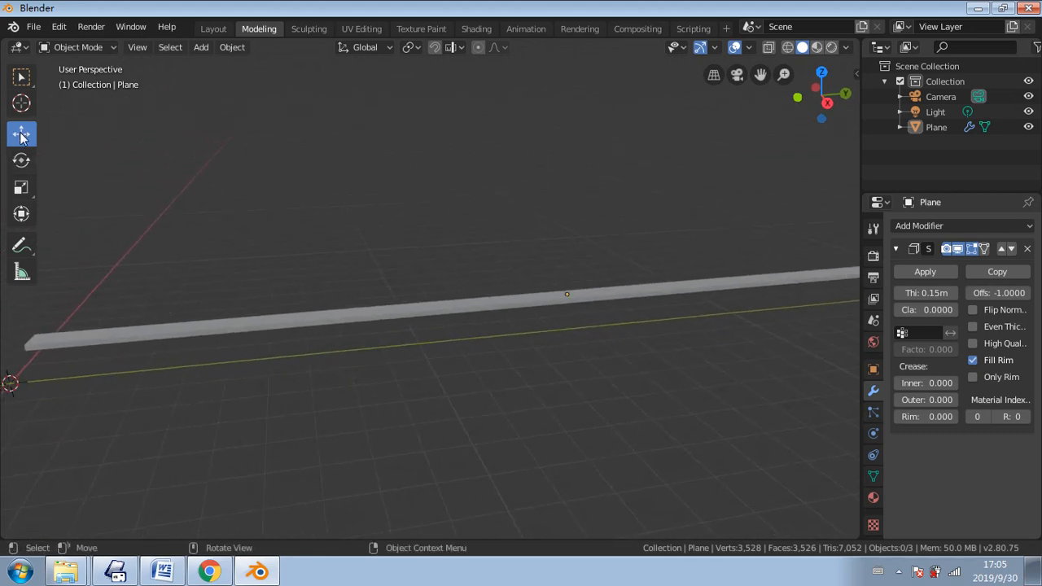
- Lower the plane strip slightly along Z, closer to the ground grid
click(423, 314)
drag(572, 234, 570, 254)
middle_drag(463, 364, 424, 361)
click(259, 274)
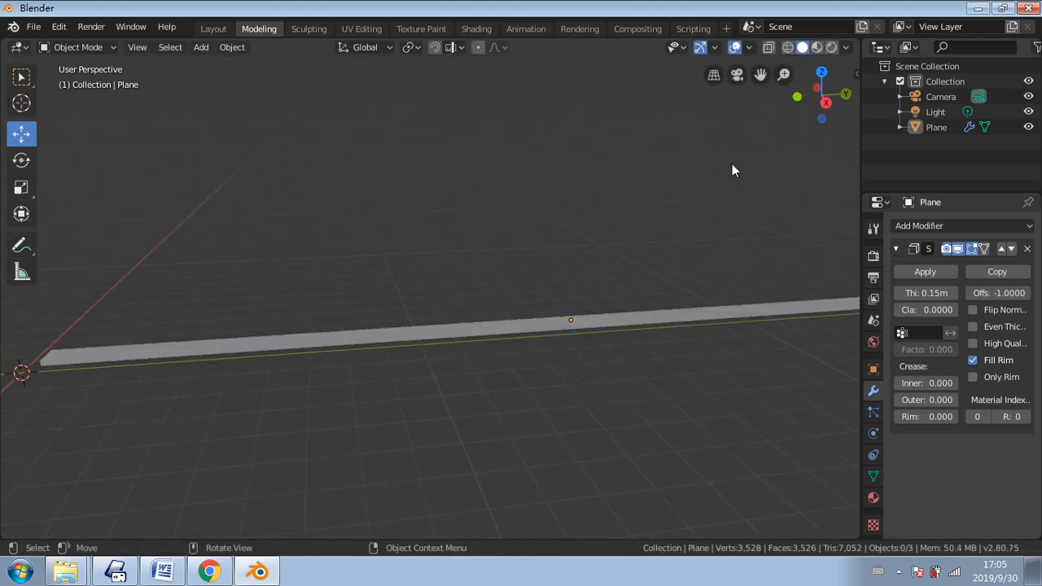
- Move the plane strip about -0.033 m in Y and -0.165 m in Z, working in the left orthographic view
click(796, 98)
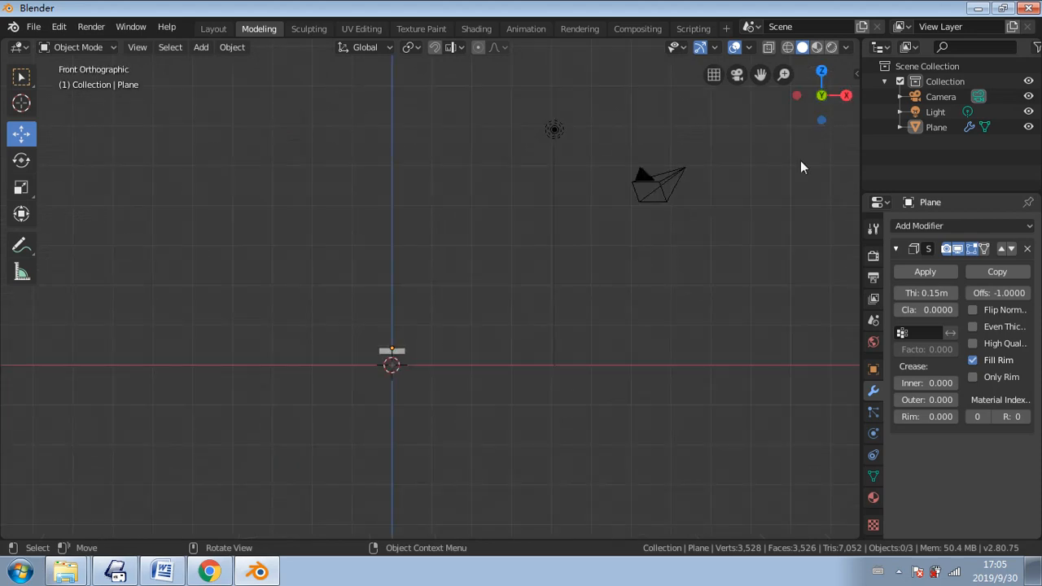
click(821, 99)
click(822, 98)
click(796, 95)
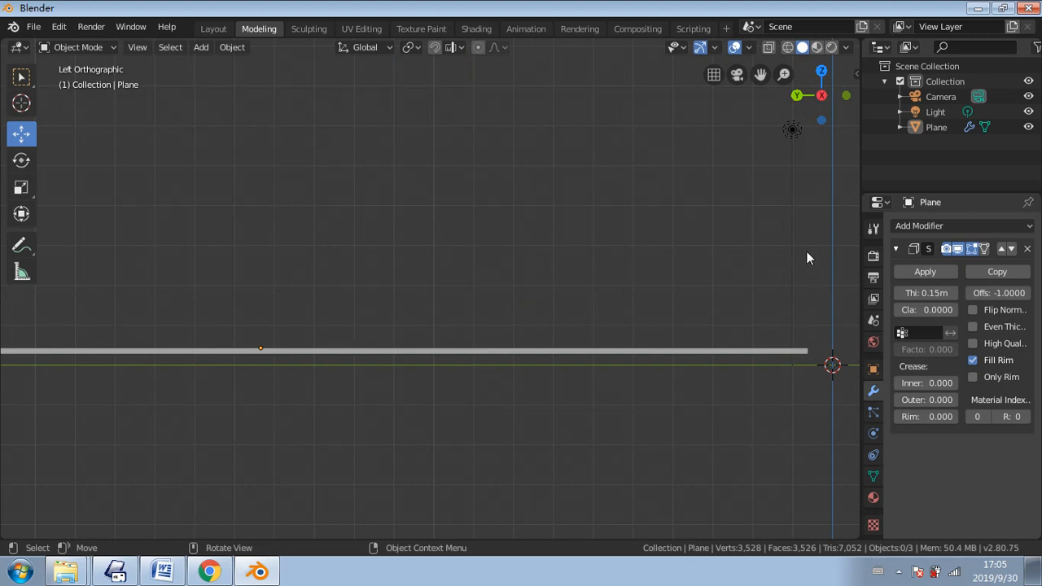
scroll(179, 291, down, 3)
click(623, 326)
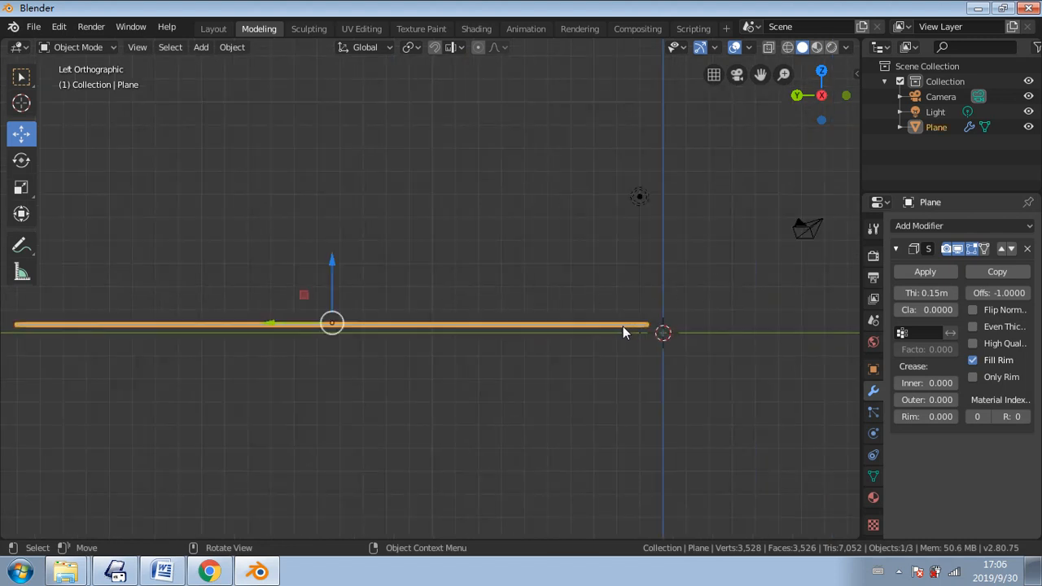
key(g)
click(322, 267)
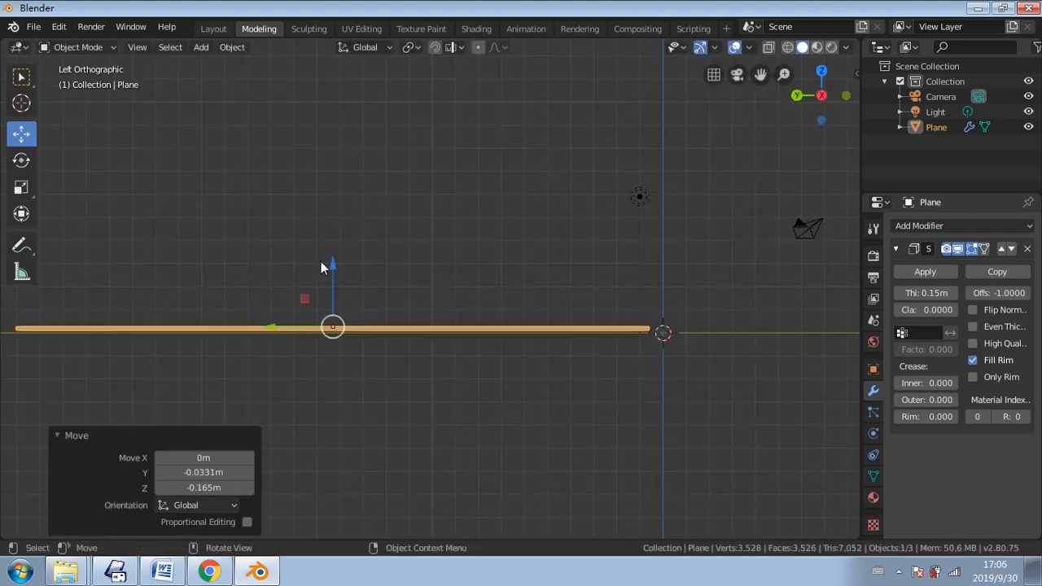
- Add a single-bone armature at the world origin in the right orthographic view
scroll(507, 314, down, 1)
mouse_move(507, 314)
middle_down()
mouse_move(512, 405)
mouse_move(496, 297)
middle_up()
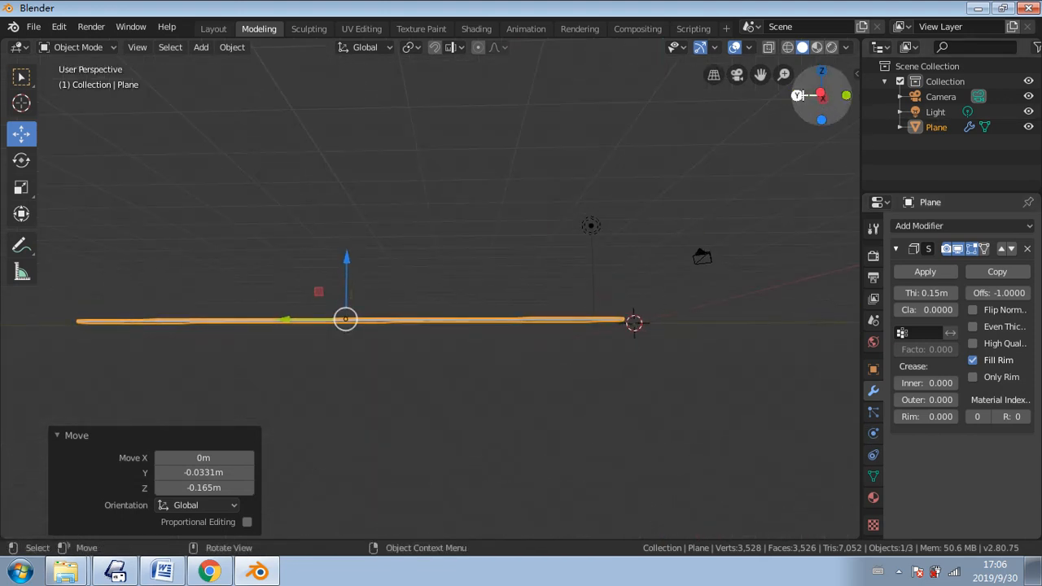
click(822, 95)
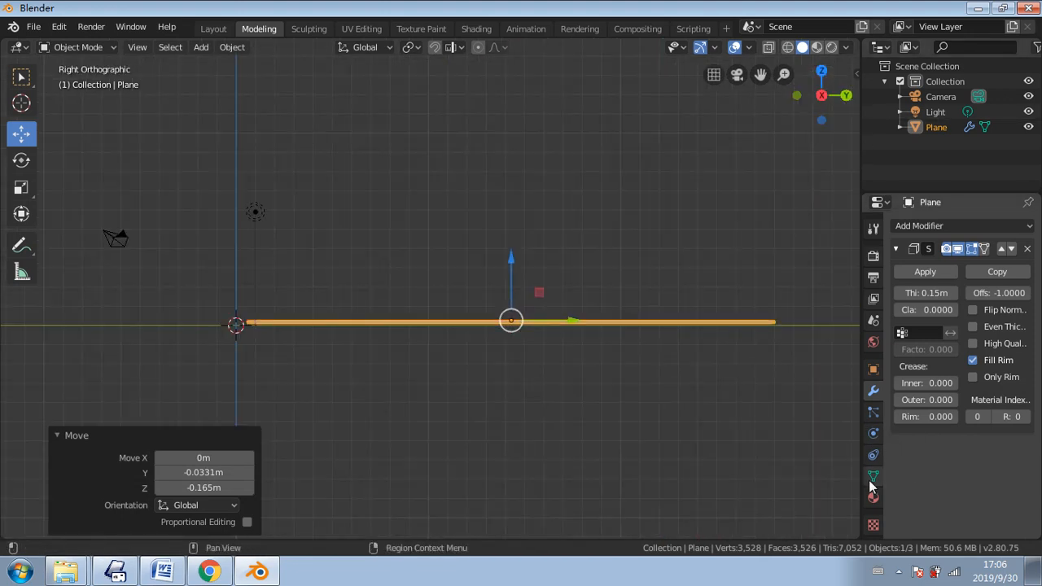
click(201, 48)
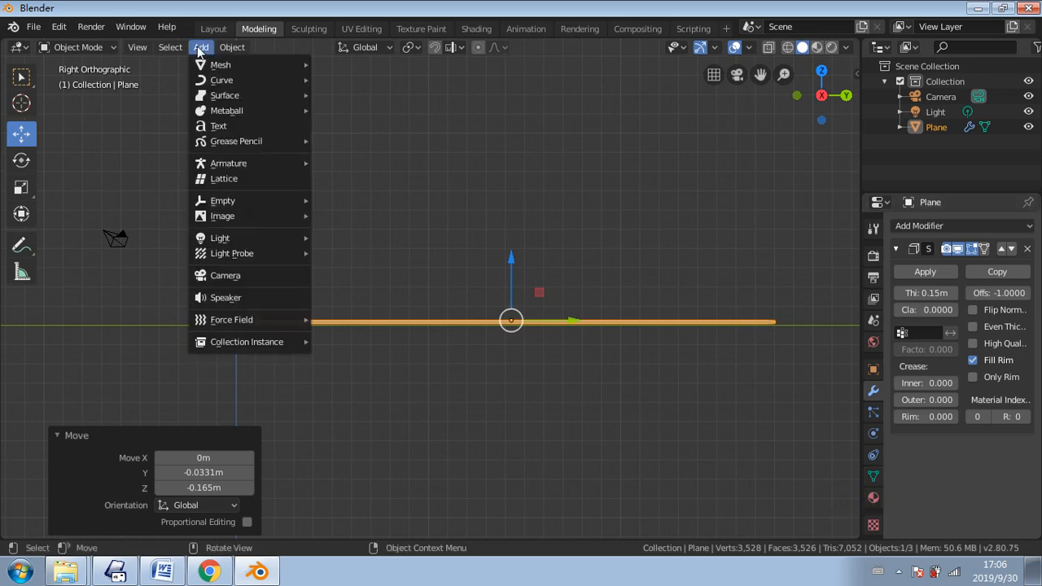
mouse_move(233, 167)
click(348, 163)
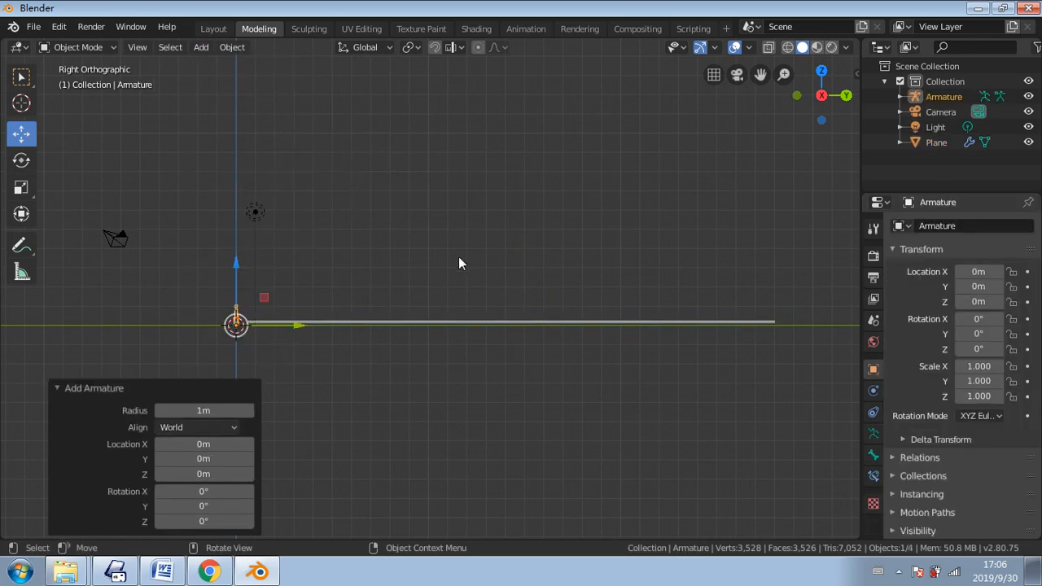
- Move the plane strip -0.735 m in Y so that its end overlaps the base of the bone
scroll(317, 332, up, 3)
click(251, 346)
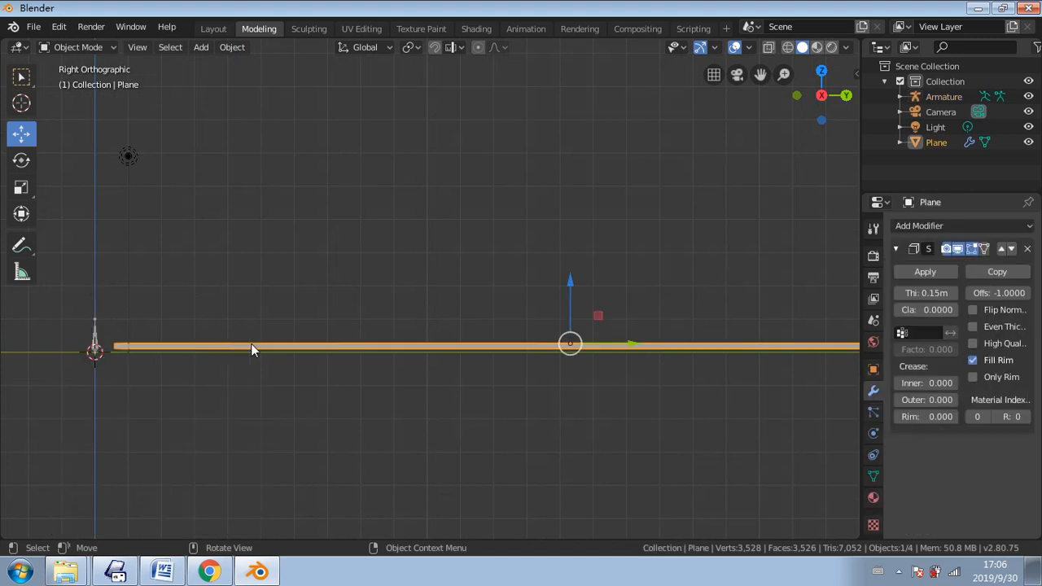
drag(631, 346, 605, 343)
scroll(99, 339, up, 5)
scroll(98, 333, up, 1)
mouse_move(99, 333)
shift+middle_down()
mouse_move(483, 212)
mouse_move(850, 128)
shift+middle_up()
mouse_move(209, 304)
shift+middle_down()
mouse_move(640, 249)
mouse_move(473, 321)
shift+middle_up()
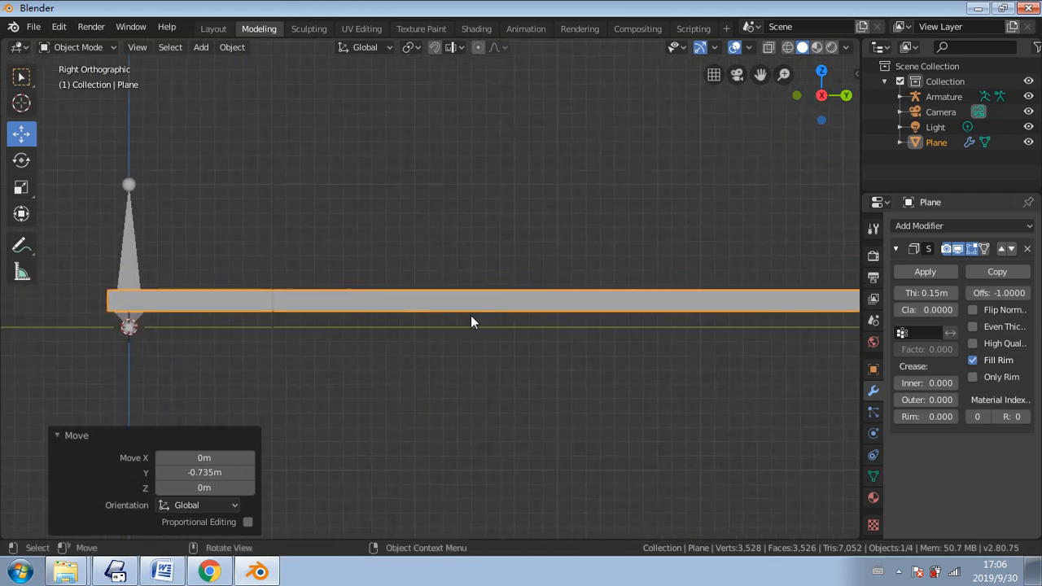
- Make the armature always display in front of the strip in the viewport
click(142, 265)
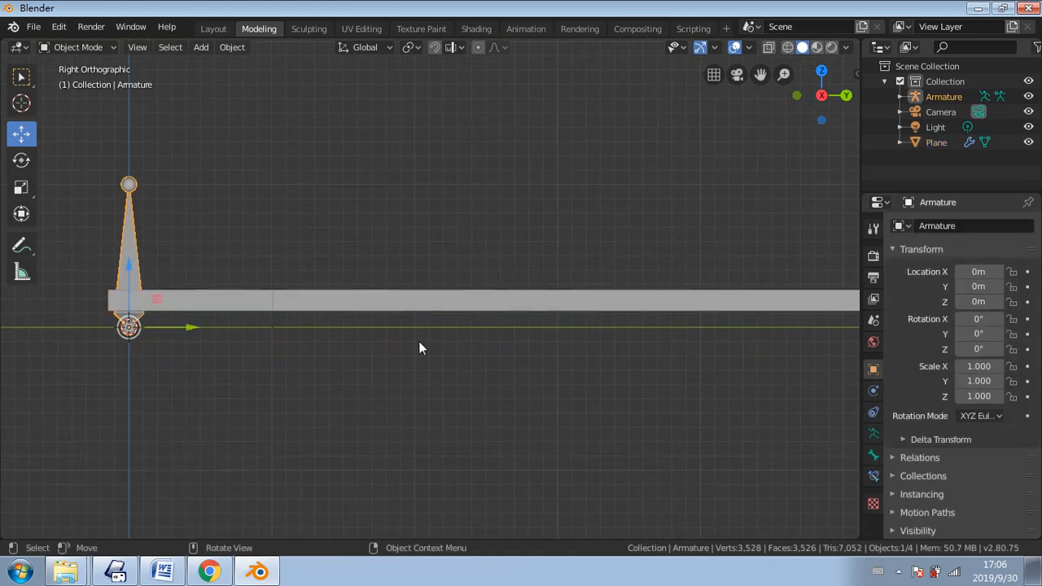
click(873, 433)
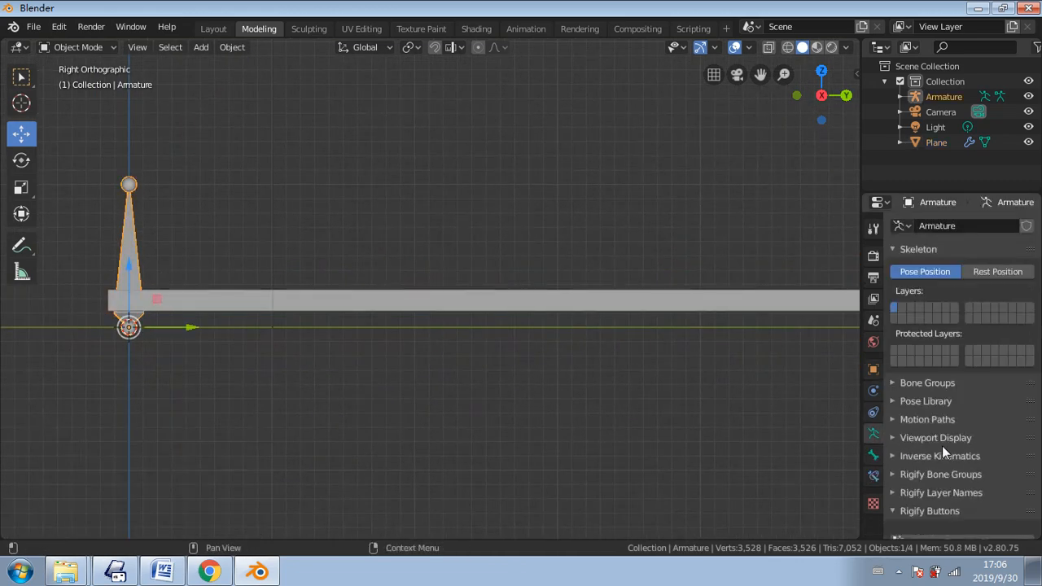
click(893, 437)
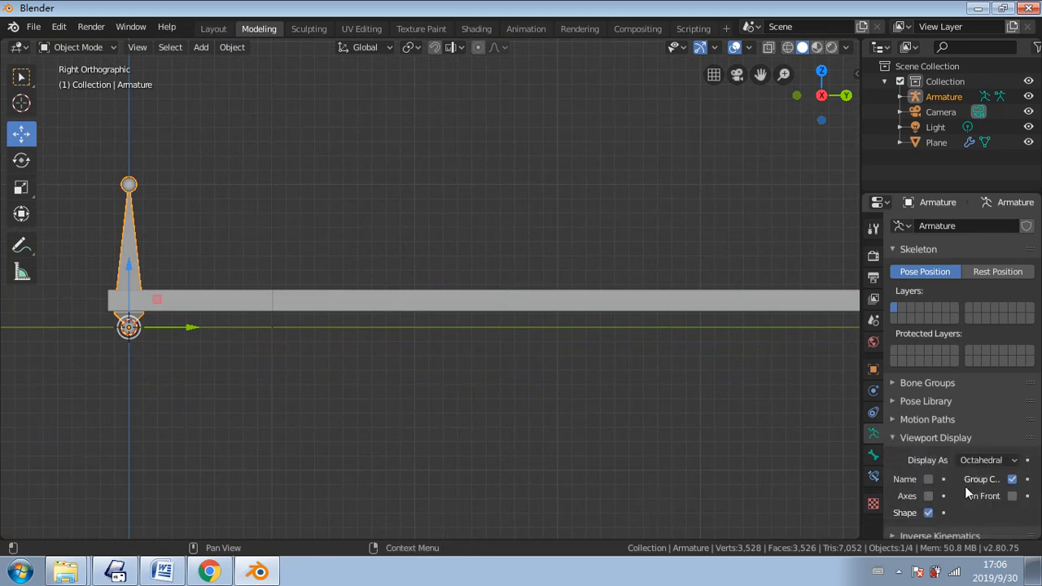
click(1012, 497)
scroll(269, 373, down, 2)
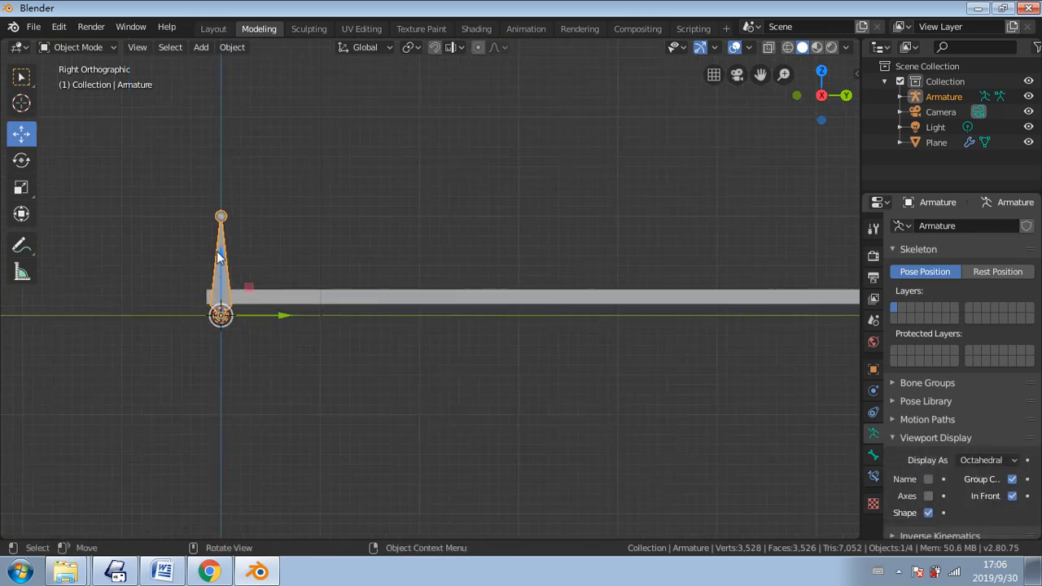
- Raise the armature 0.138 m in Z onto the strip and scale it uniformly by 0.728
drag(218, 253, 217, 238)
scroll(390, 301, down, 2)
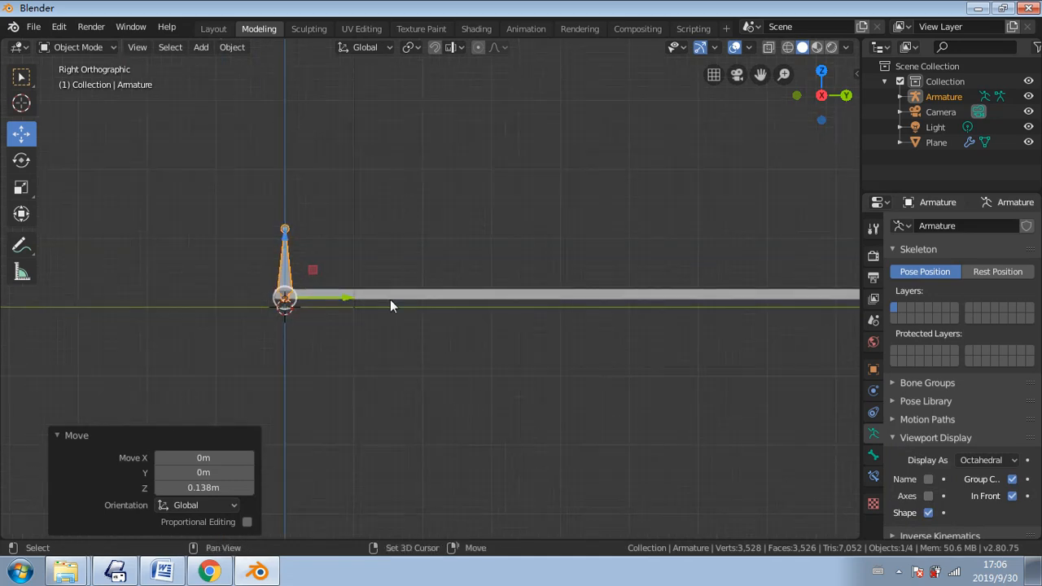
shift+middle_drag(390, 300, 257, 350)
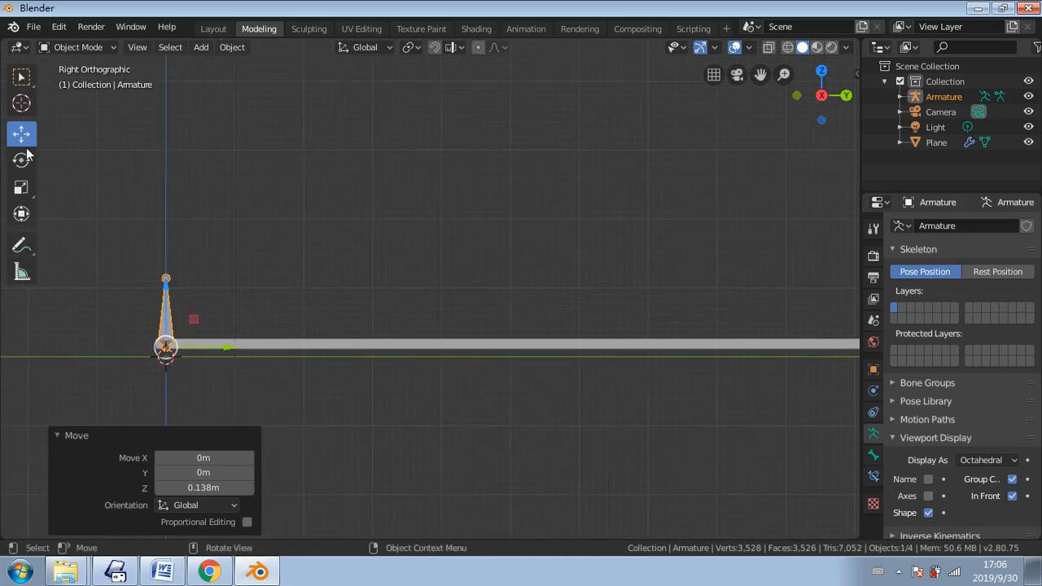
click(21, 188)
mouse_move(207, 316)
mouse_down()
mouse_move(204, 298)
mouse_move(192, 304)
mouse_up()
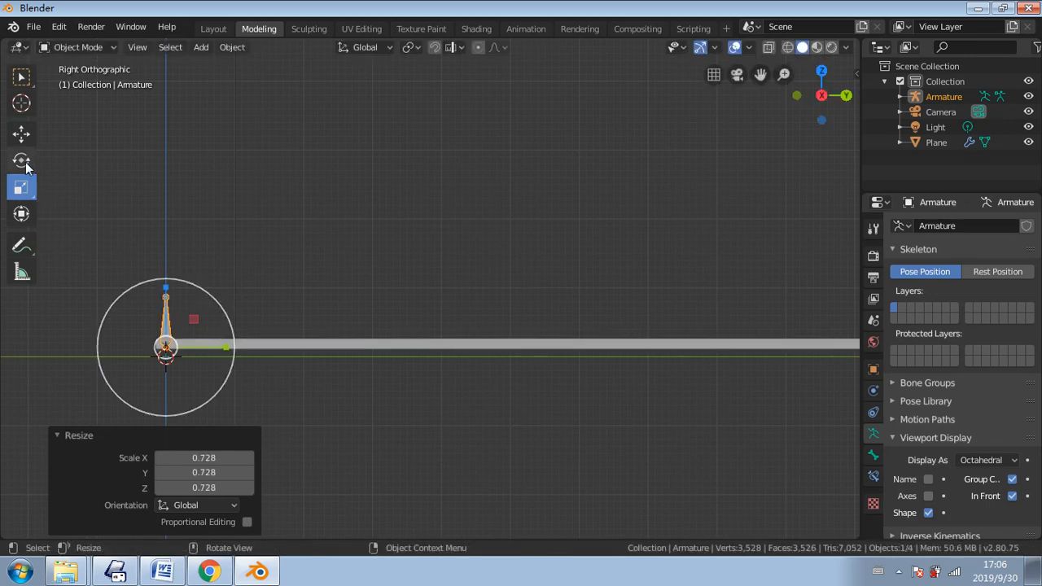
- In Edit Mode, lay the bone along the strip by moving its tip 2.3 m in Y and -0.698 m in Z, then -0.664 m in Y
click(78, 46)
click(75, 82)
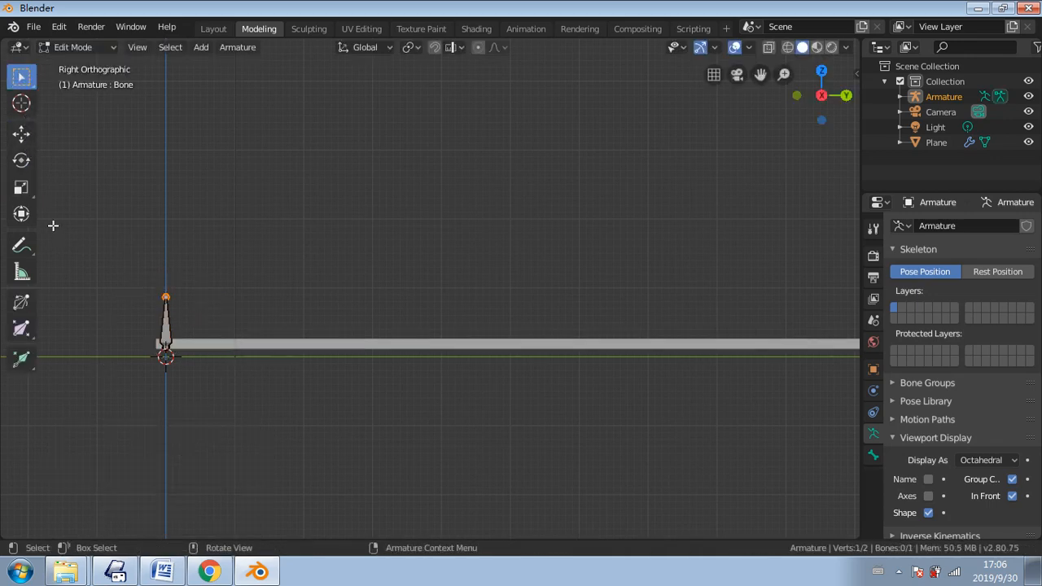
drag(26, 79, 57, 142)
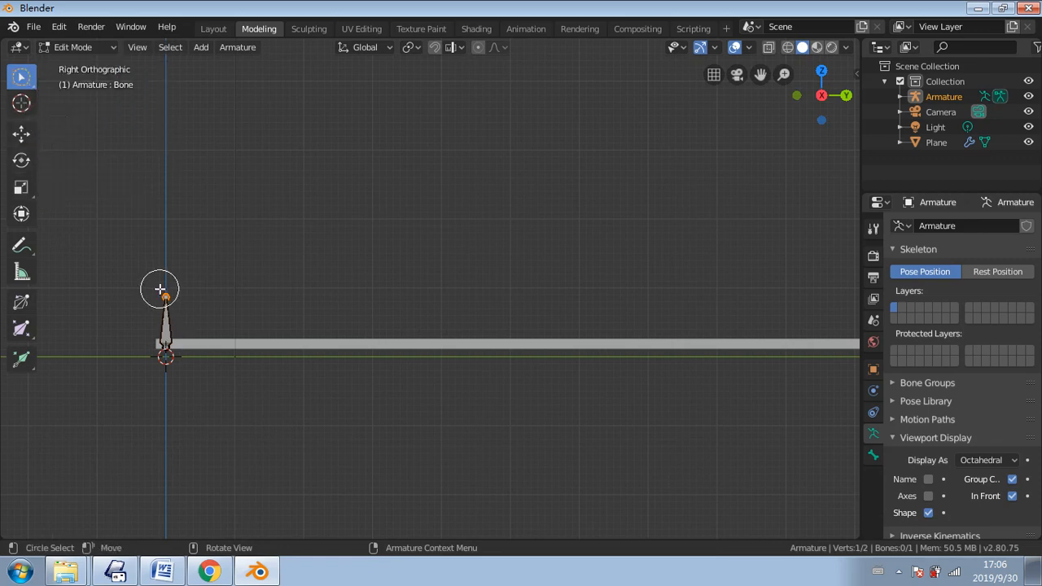
key(g)
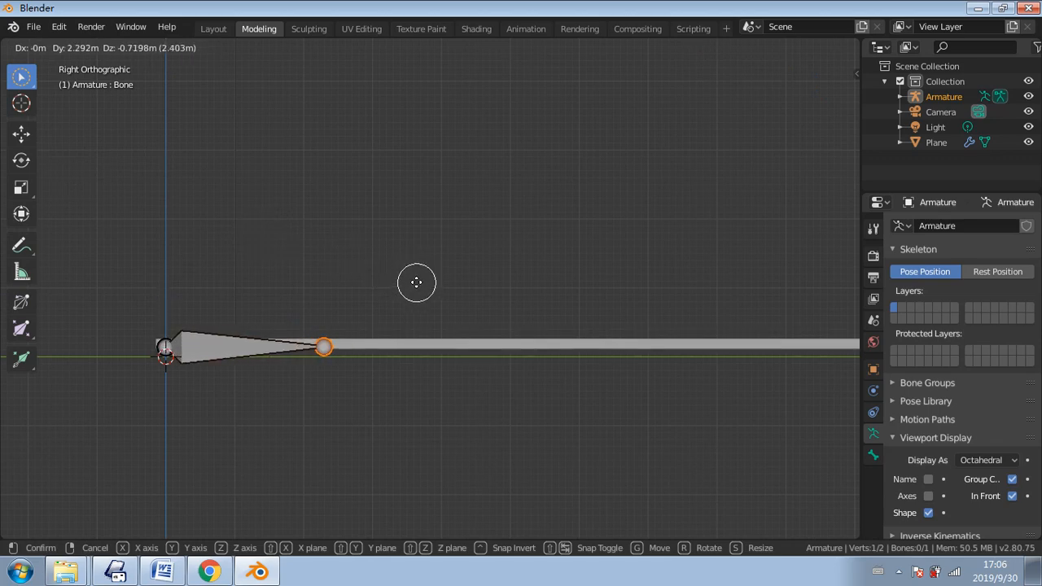
click(416, 282)
key(g)
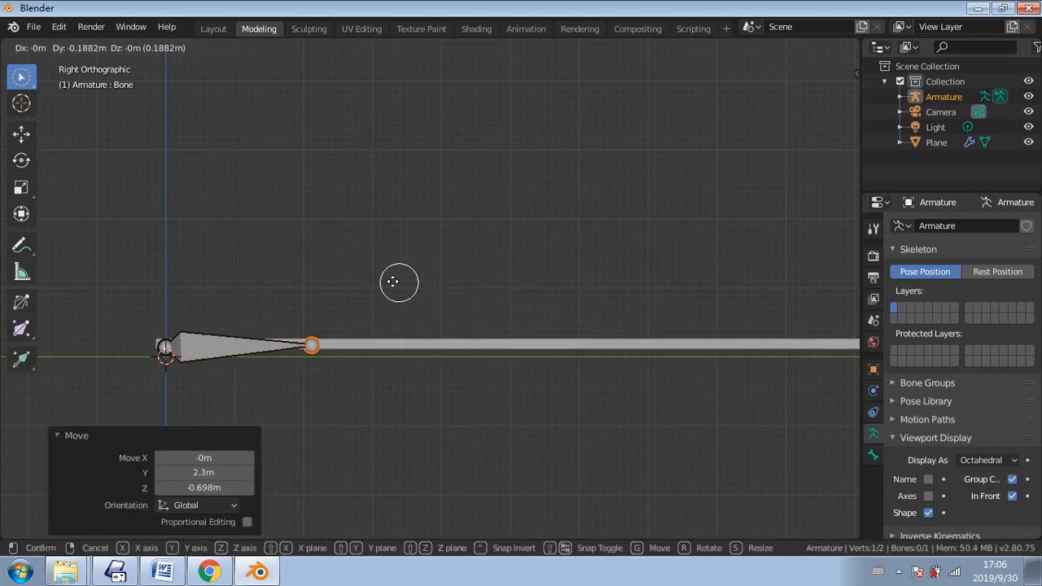
click(371, 285)
- Extrude three more bones from the tip along the strip, each about 2 to 2.2 m long in Y
key(e)
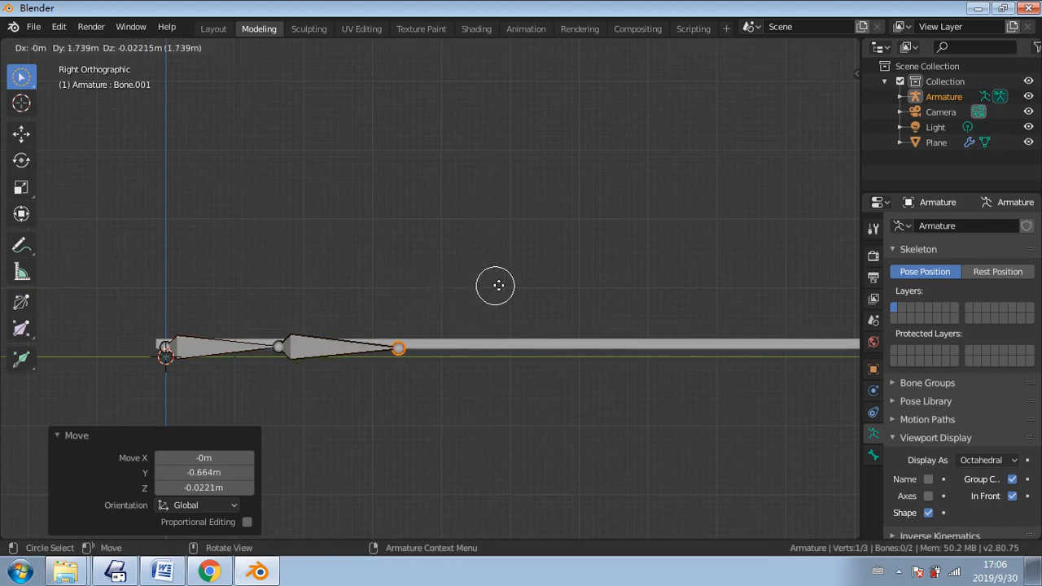
click(505, 284)
key(e)
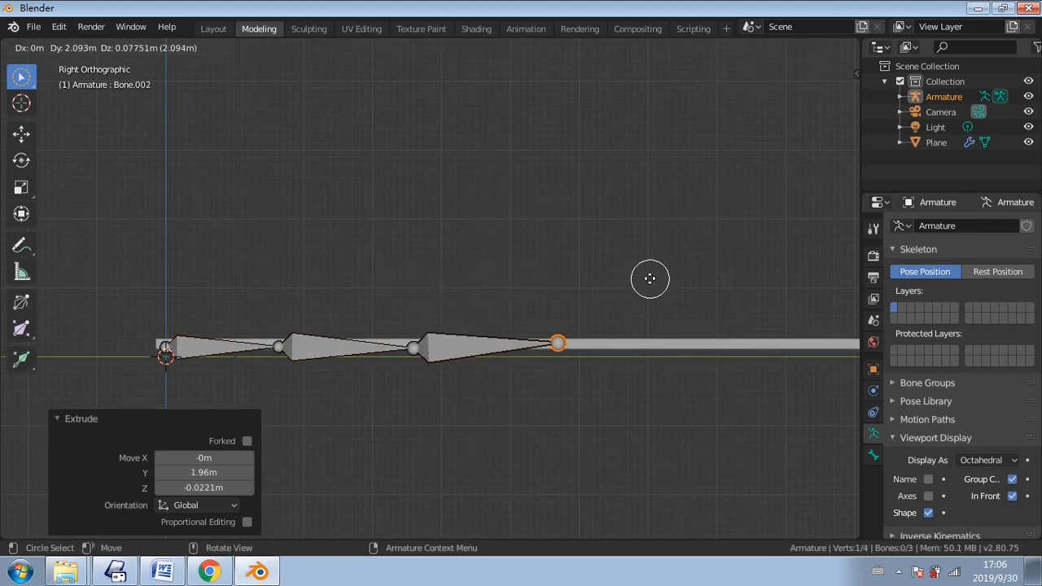
click(652, 277)
key(e)
click(801, 277)
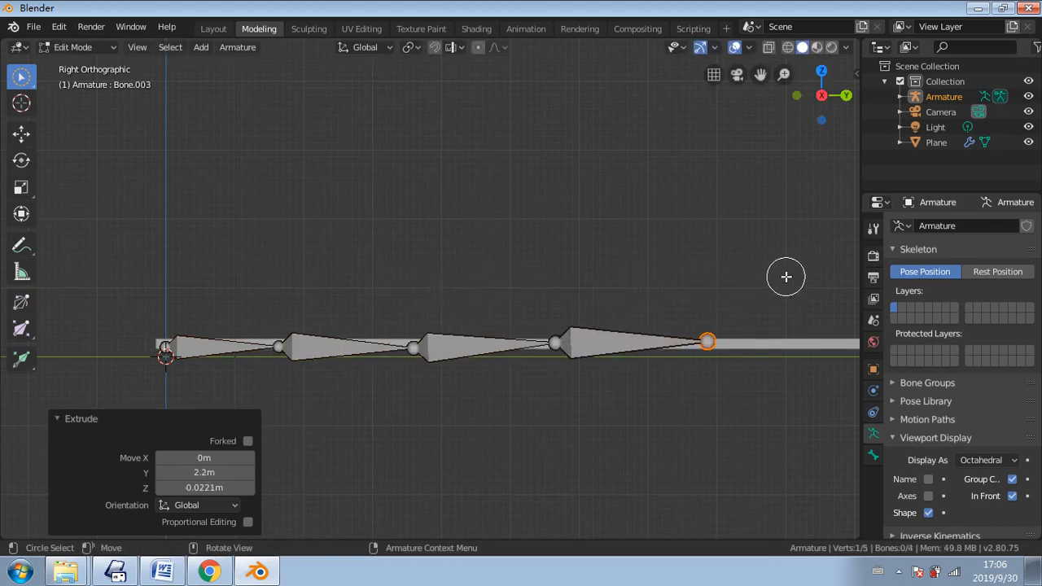
- Extrude five more bones from the chain's tip along the strip, each about 2.1 to 2.4 m long in Y
shift+middle_drag(786, 277, 260, 284)
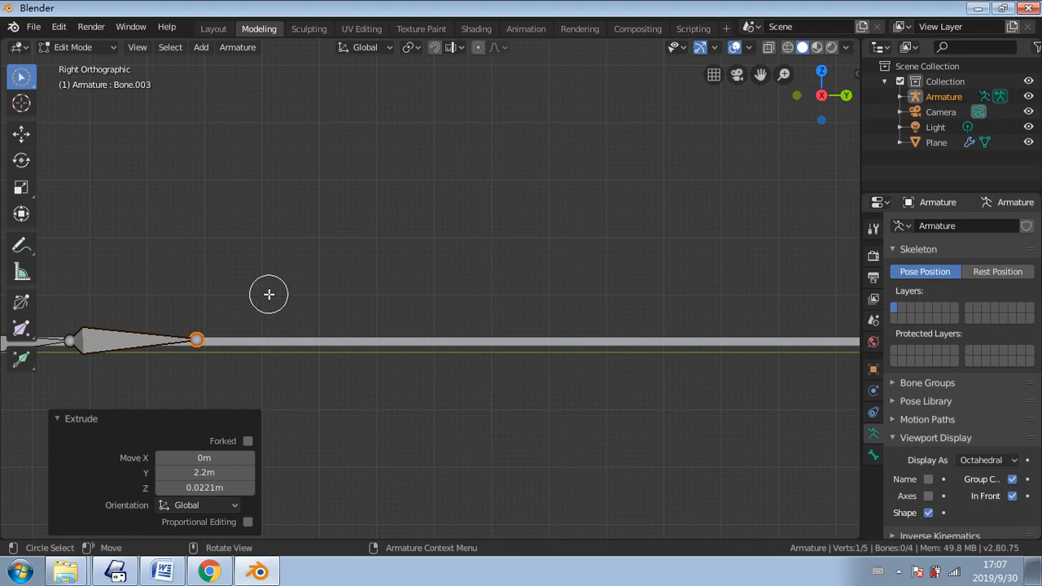
key(e)
click(402, 296)
key(e)
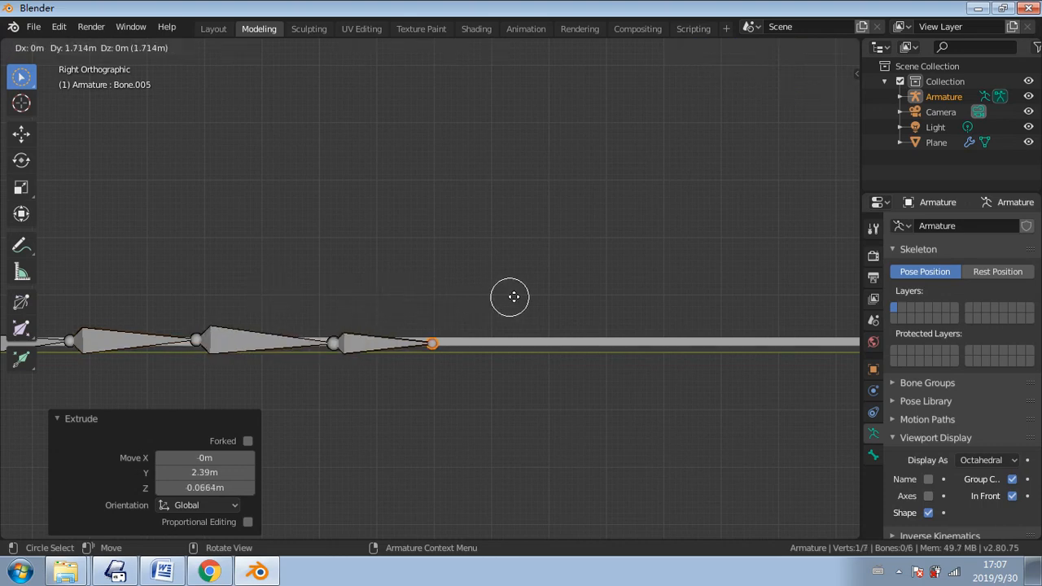
click(535, 297)
key(e)
click(657, 298)
key(e)
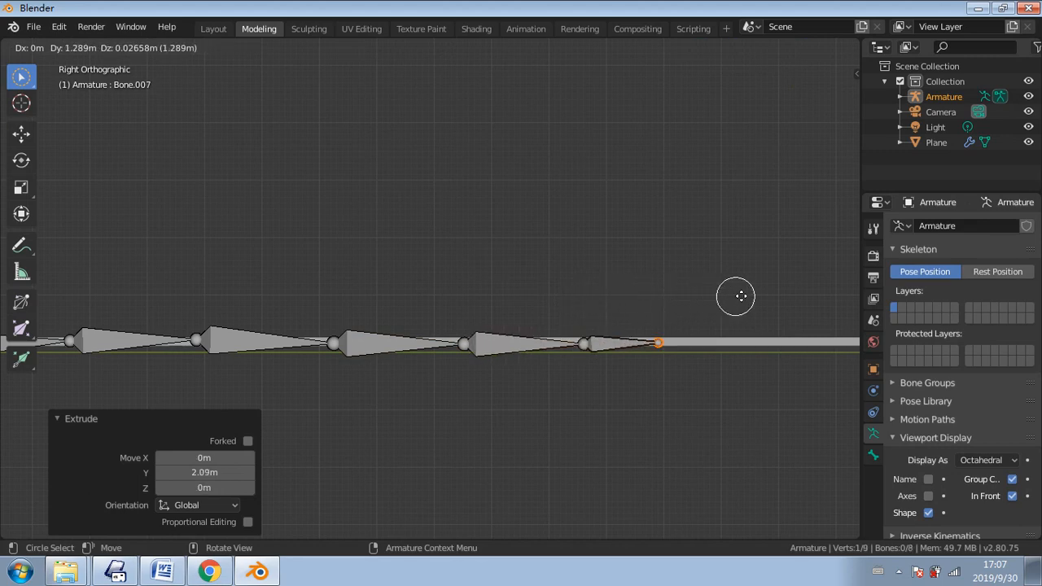
click(785, 296)
key(e)
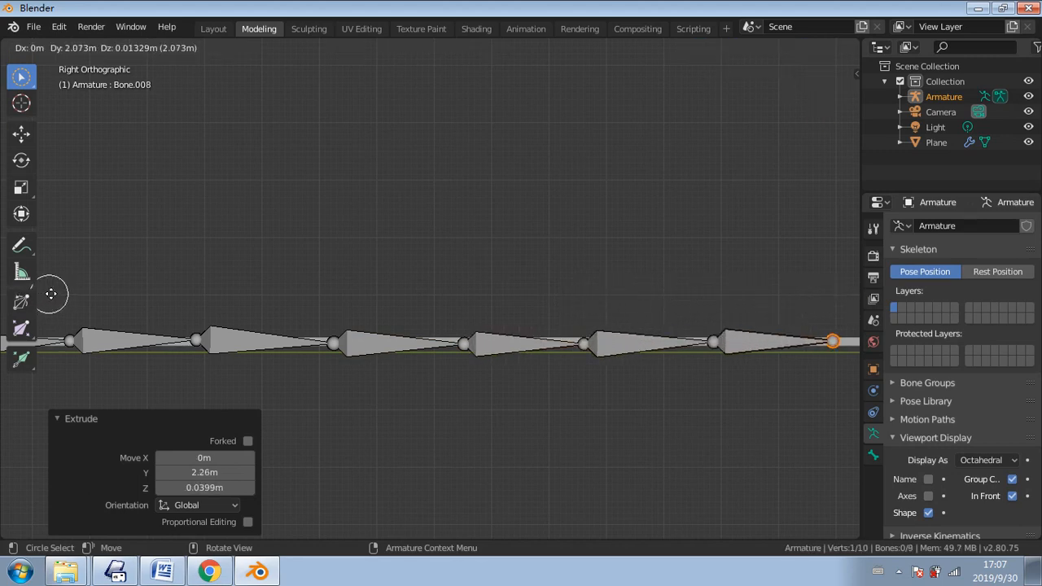
click(54, 294)
- Extrude four more bones from the chain's tip to the strip's far end, making the last one about 1.74 m long in Y
key(e)
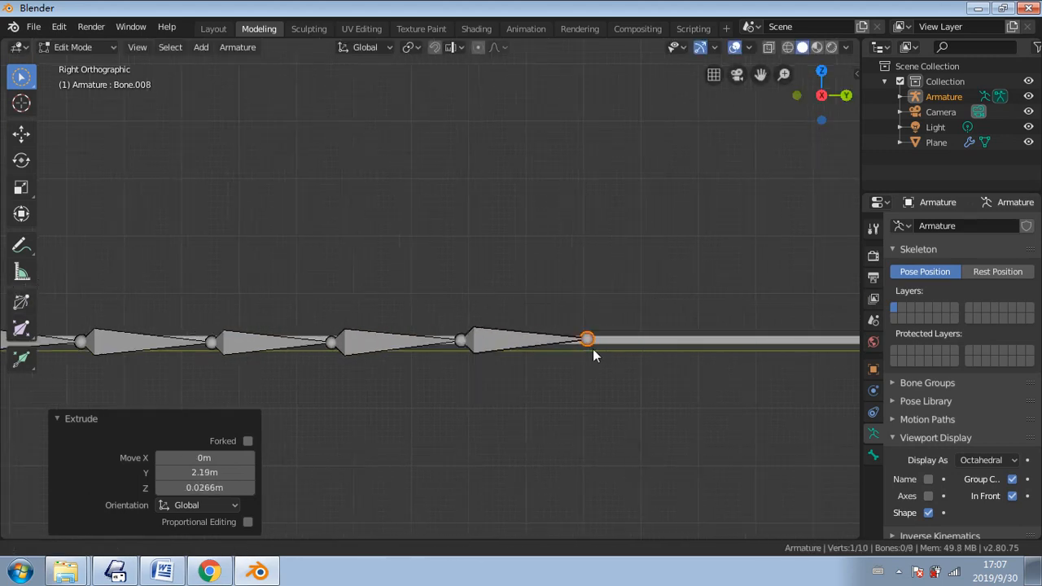
click(303, 344)
key(e)
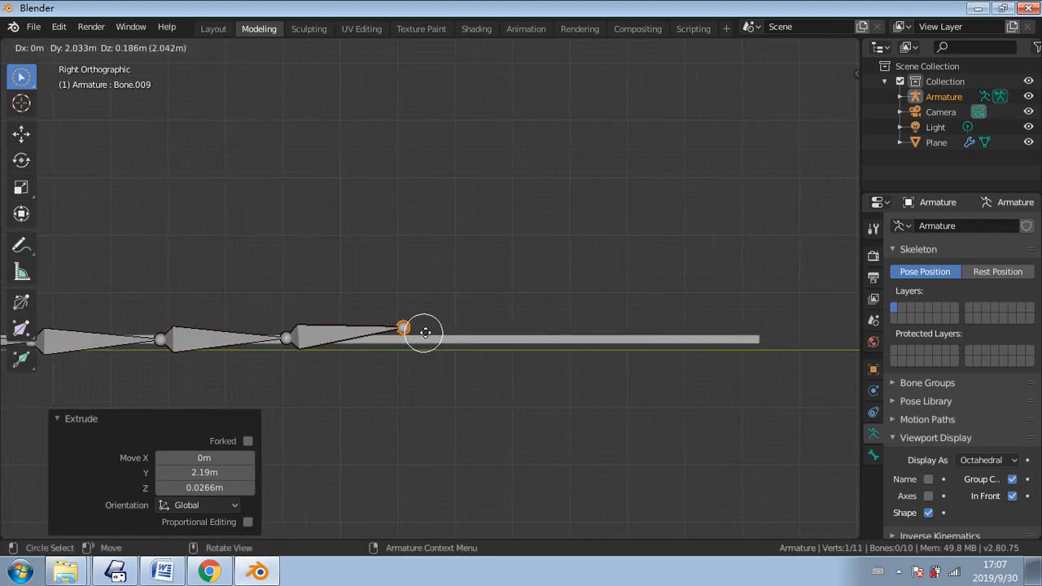
click(433, 342)
key(e)
click(571, 345)
key(e)
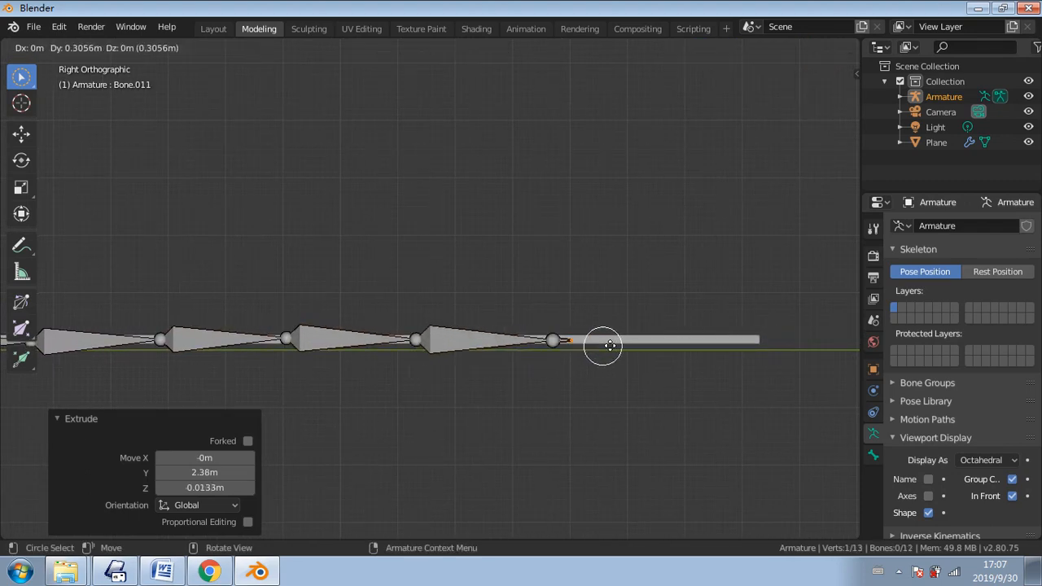
click(668, 344)
key(e)
click(762, 342)
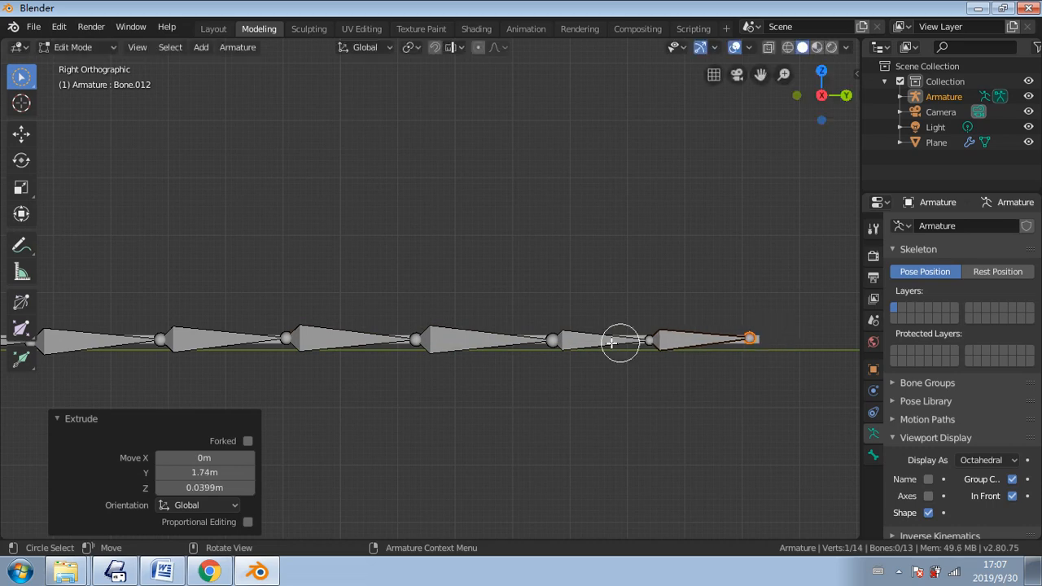
- Return the armature to Object Mode, clear the selection and activate the plain Select tool
scroll(382, 305, down, 3)
middle_drag(382, 305, 292, 338)
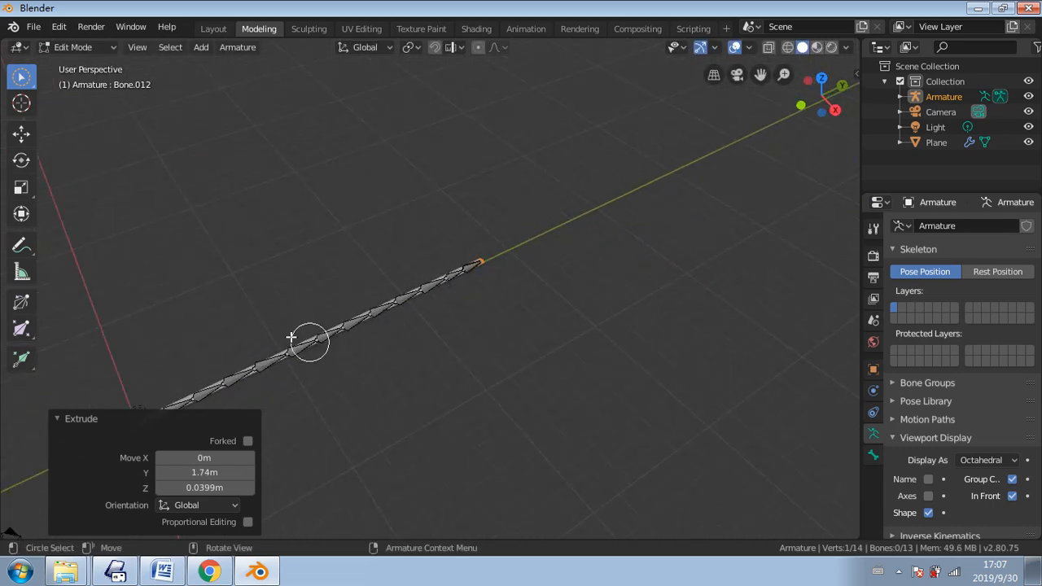
click(73, 47)
click(82, 63)
middle_drag(235, 298, 363, 429)
click(314, 336)
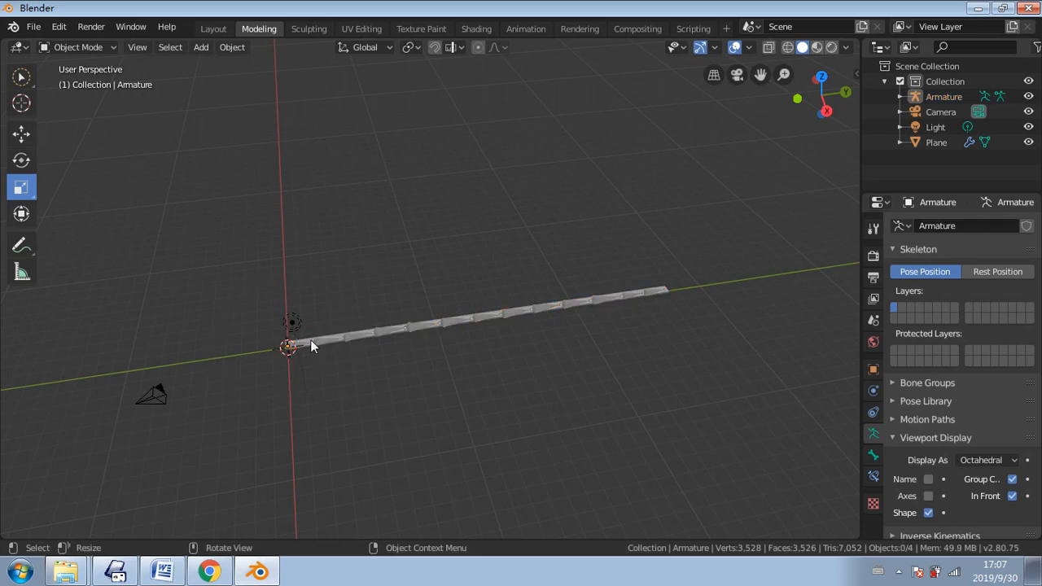
click(311, 340)
click(311, 340)
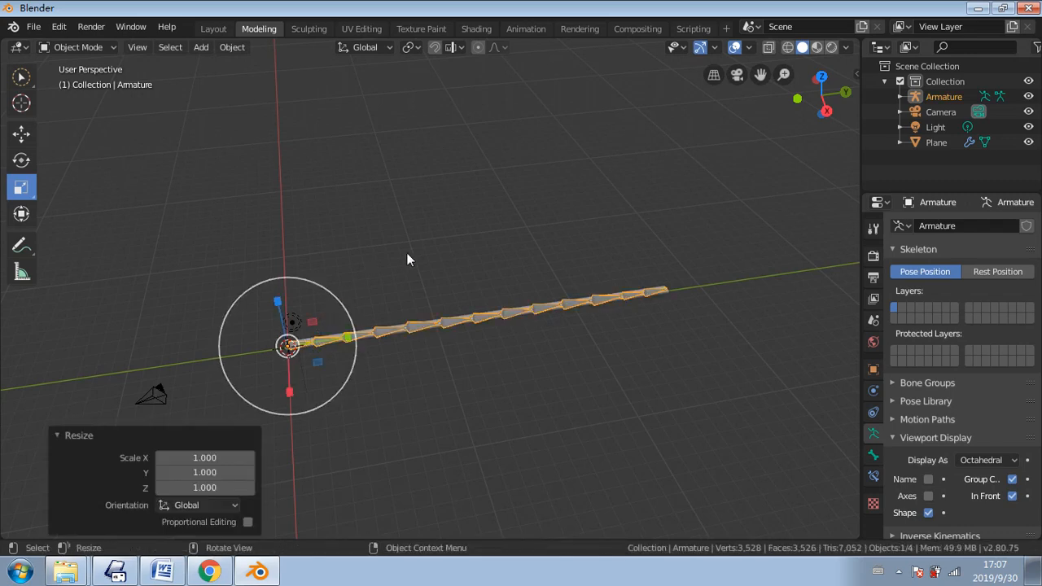
click(408, 259)
click(22, 78)
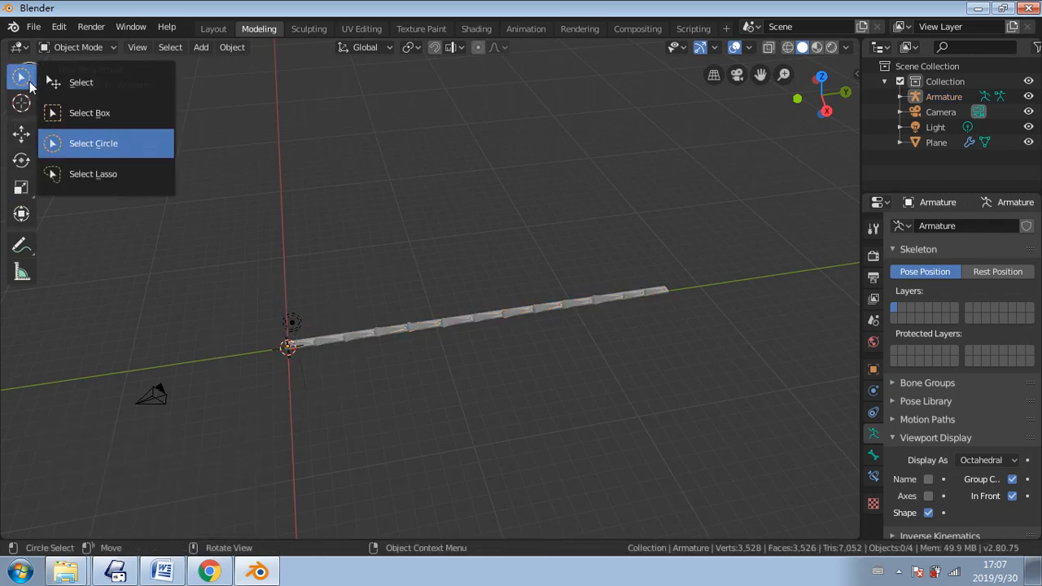
click(78, 82)
- Select the strip and add the armature as the active object, then parent the strip to it with Automatic Weights
click(338, 333)
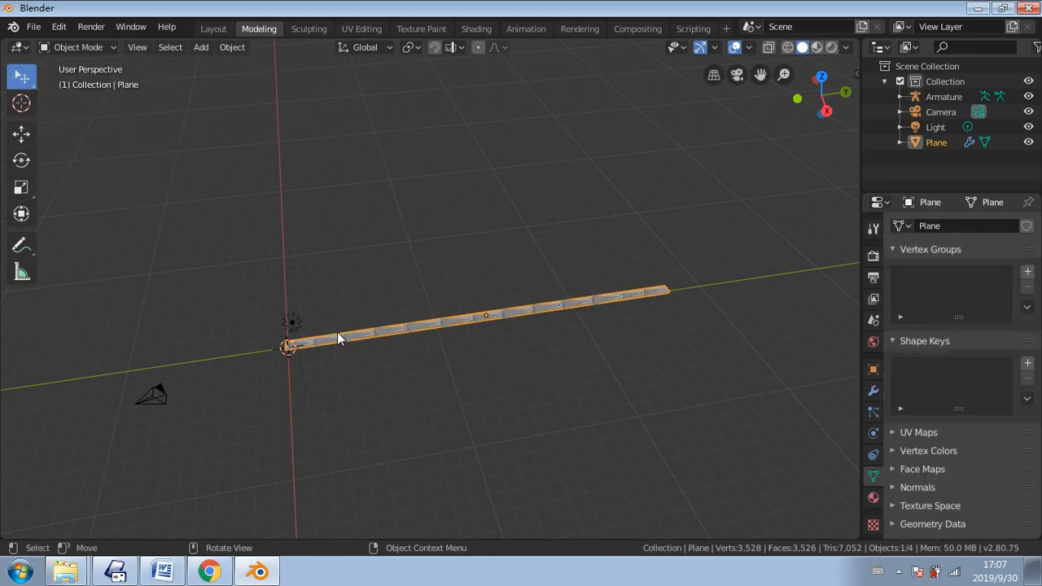
scroll(321, 364, up, 5)
shift+middle_drag(295, 411, 535, 304)
scroll(409, 316, up, 2)
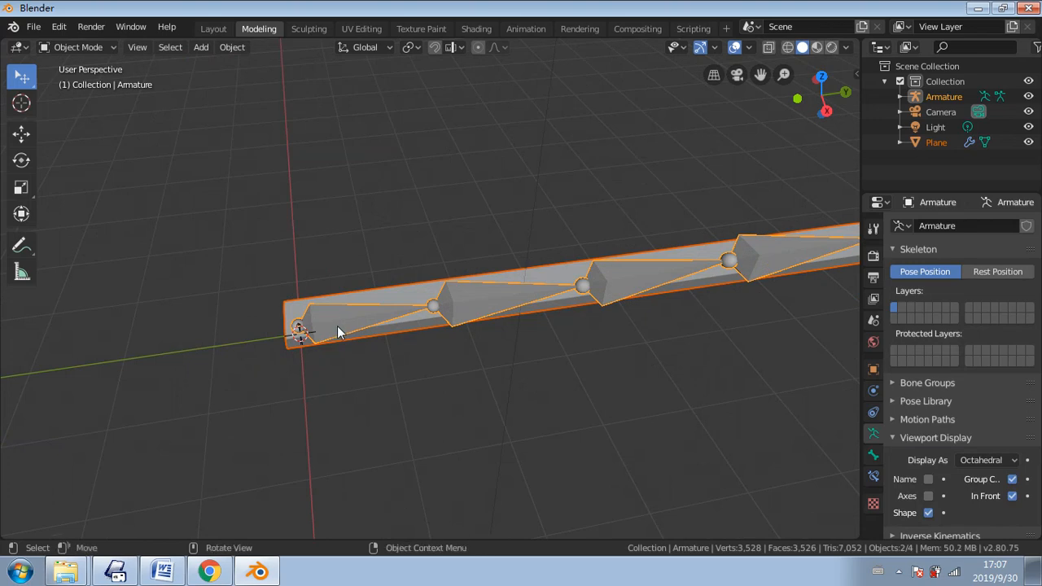
click(397, 300)
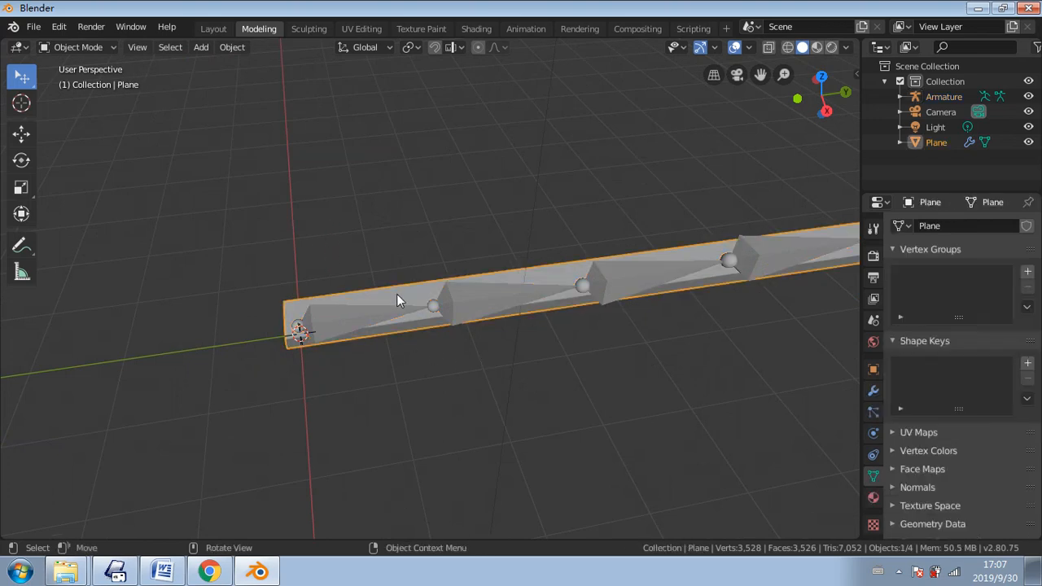
shift+click(336, 326)
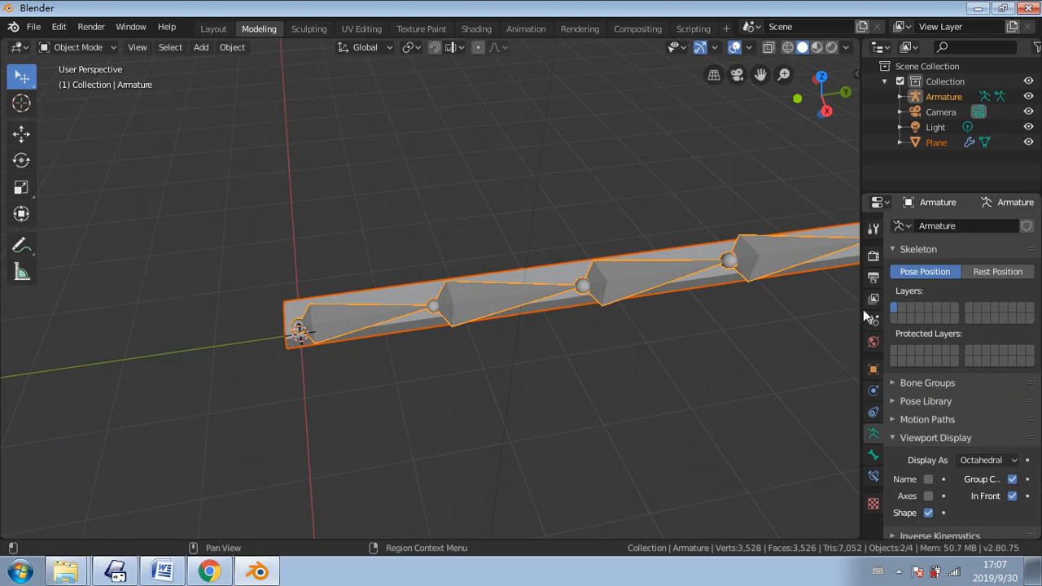
right_click(412, 291)
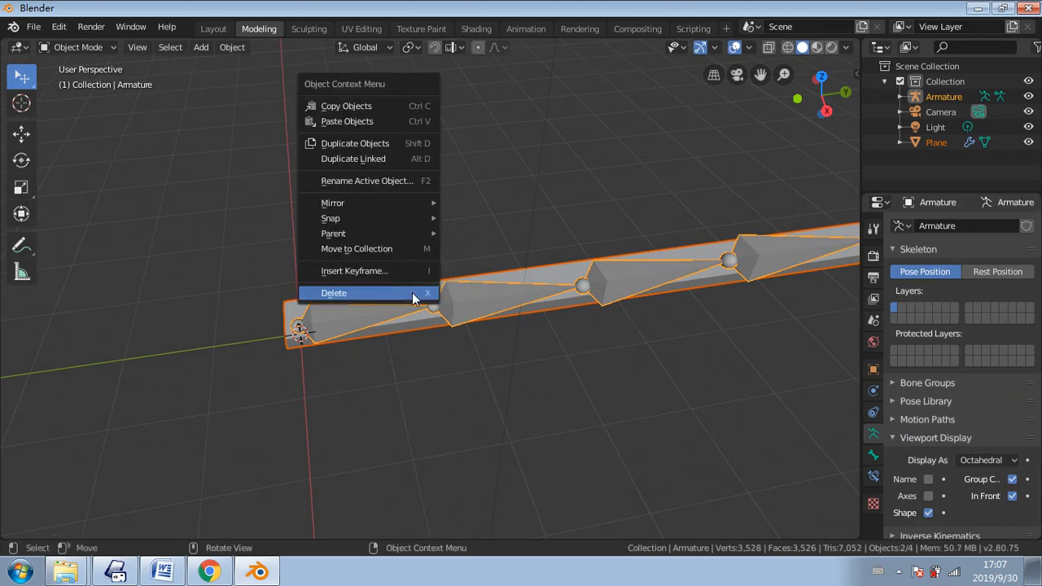
mouse_move(409, 234)
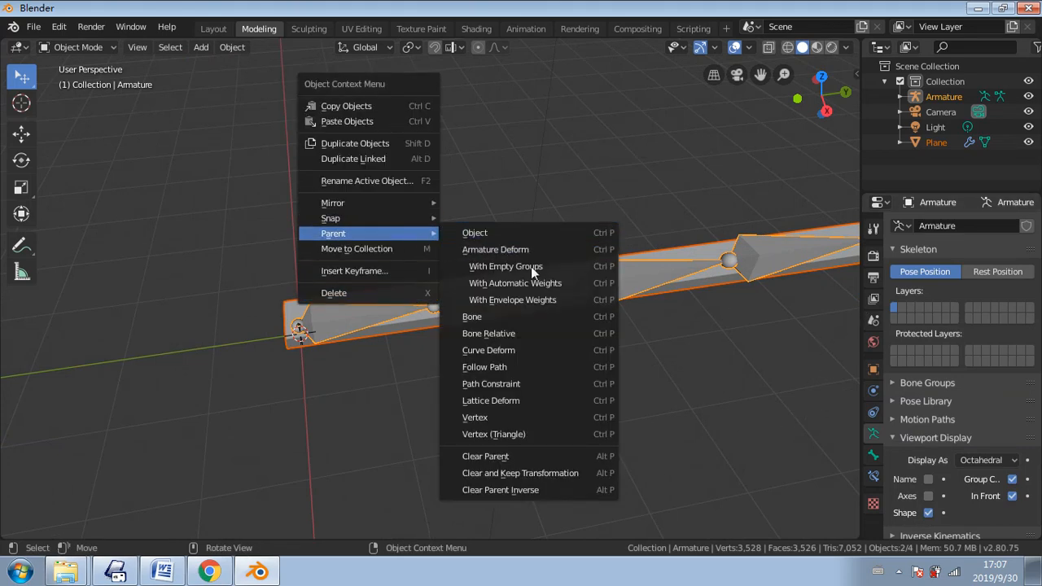
click(572, 283)
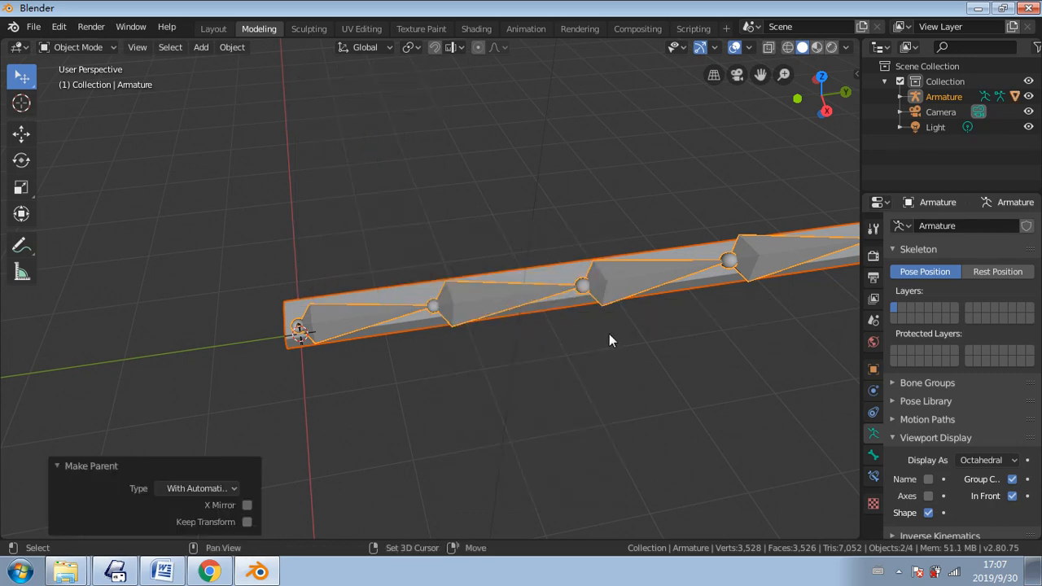
- Switch the armature to Pose Mode
scroll(609, 333, down, 5)
click(79, 48)
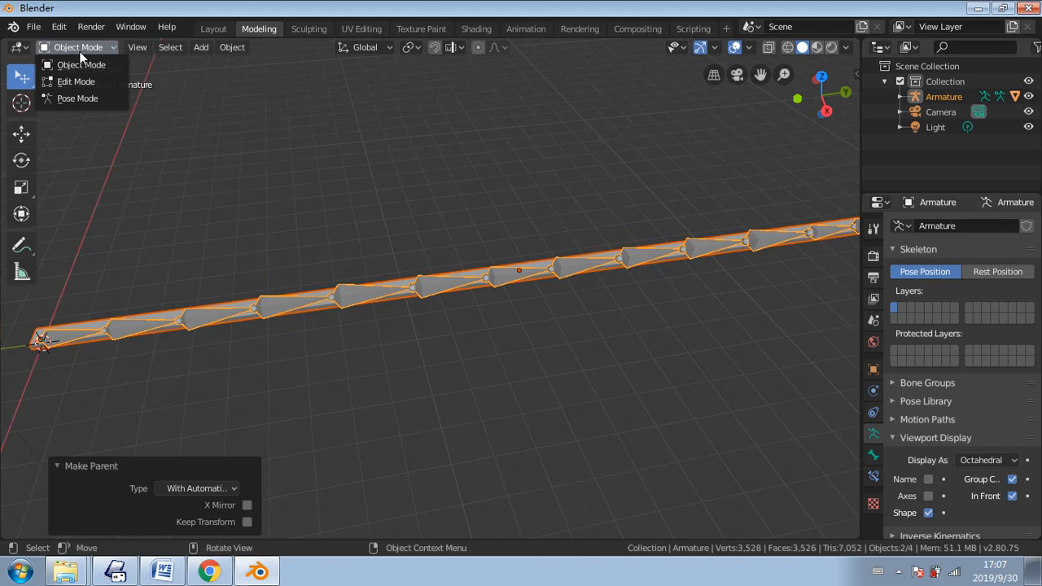
click(75, 98)
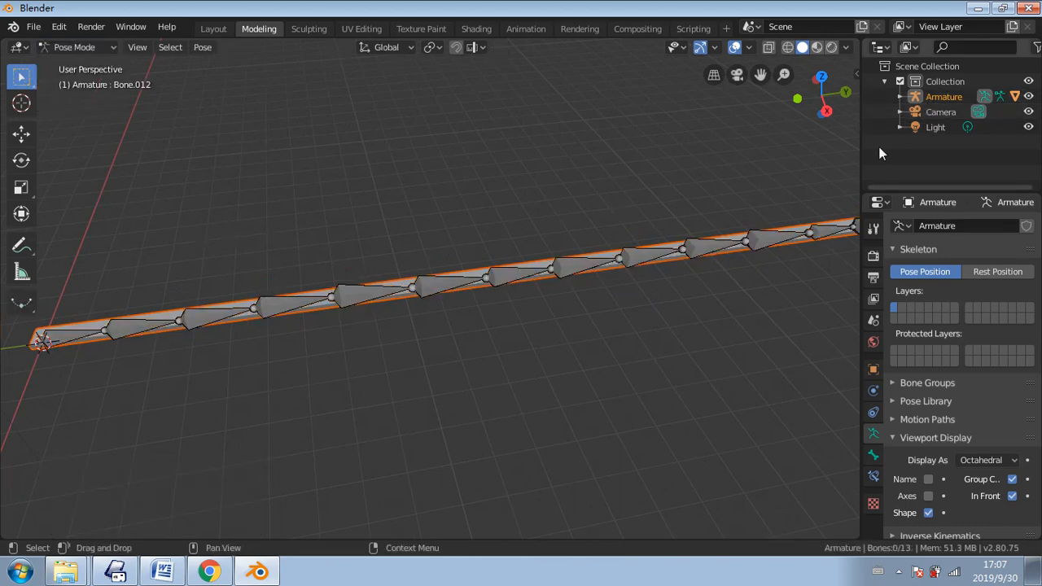
- Toggle the armature's visibility and its In Front display off and on to compare the strip with and without the bones
click(1029, 97)
click(1029, 97)
click(1029, 97)
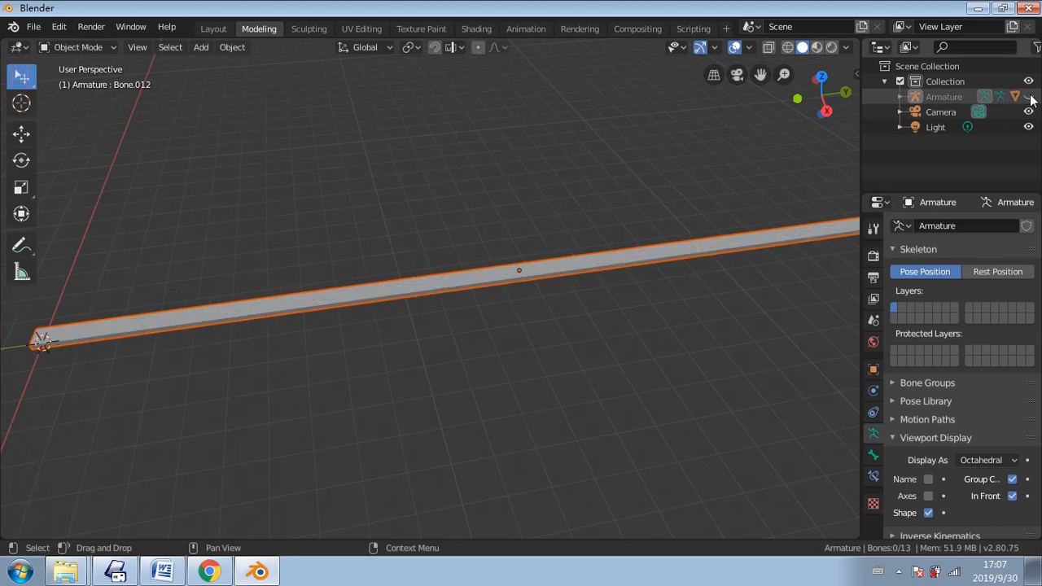
click(1029, 97)
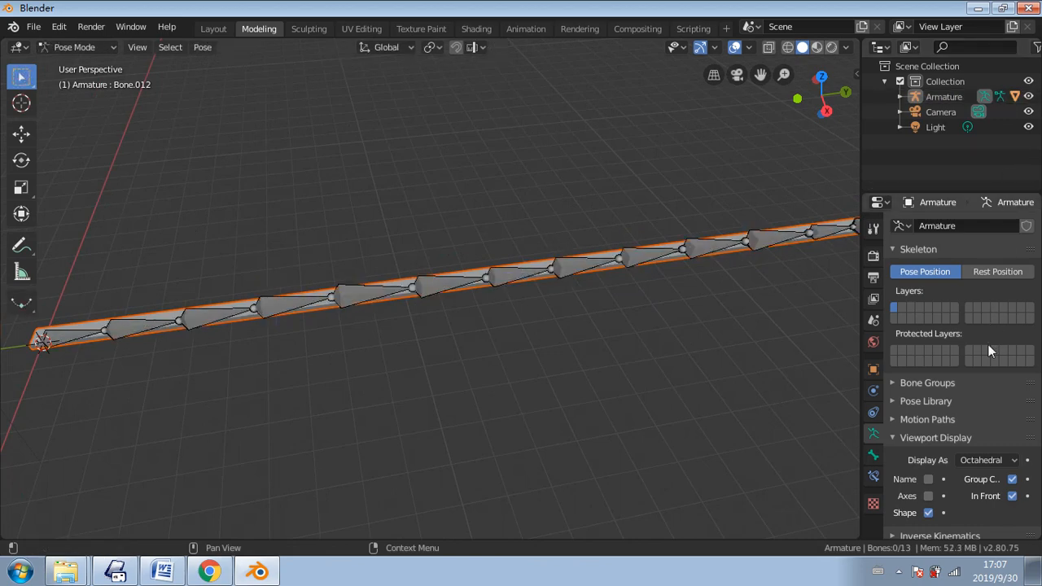
click(1013, 497)
click(1012, 497)
click(1012, 497)
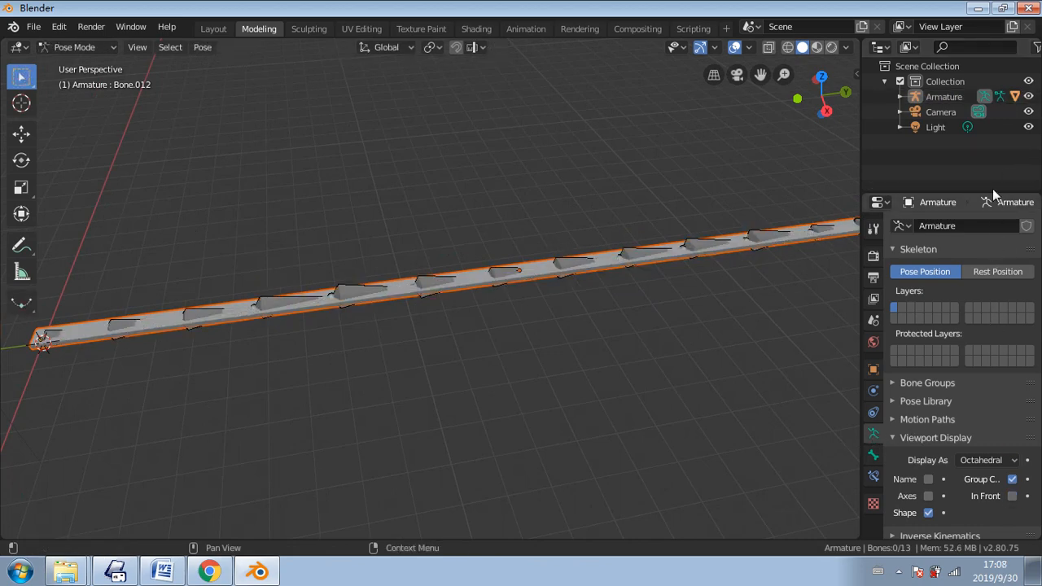
click(1030, 98)
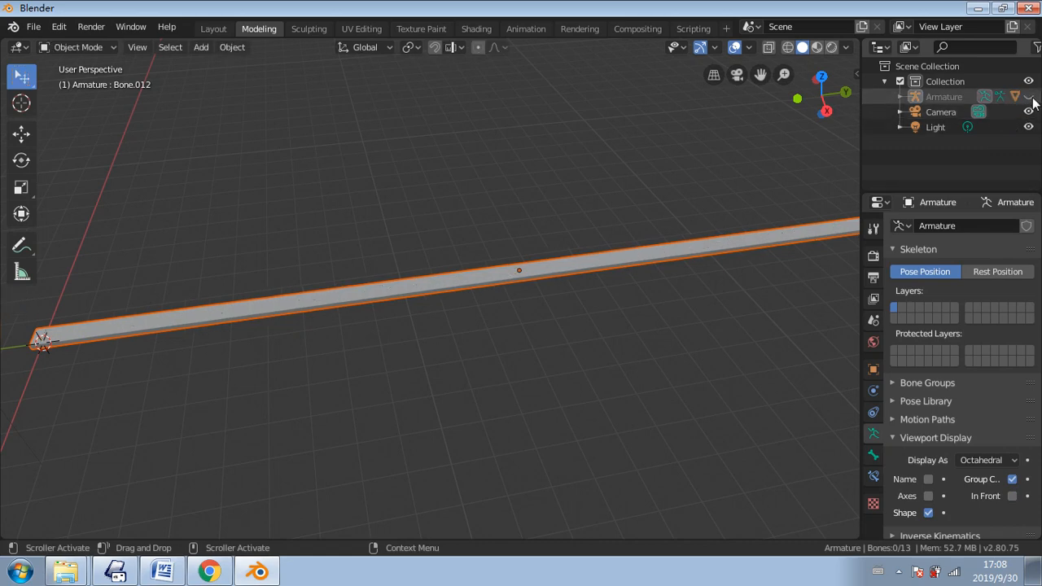
click(1030, 97)
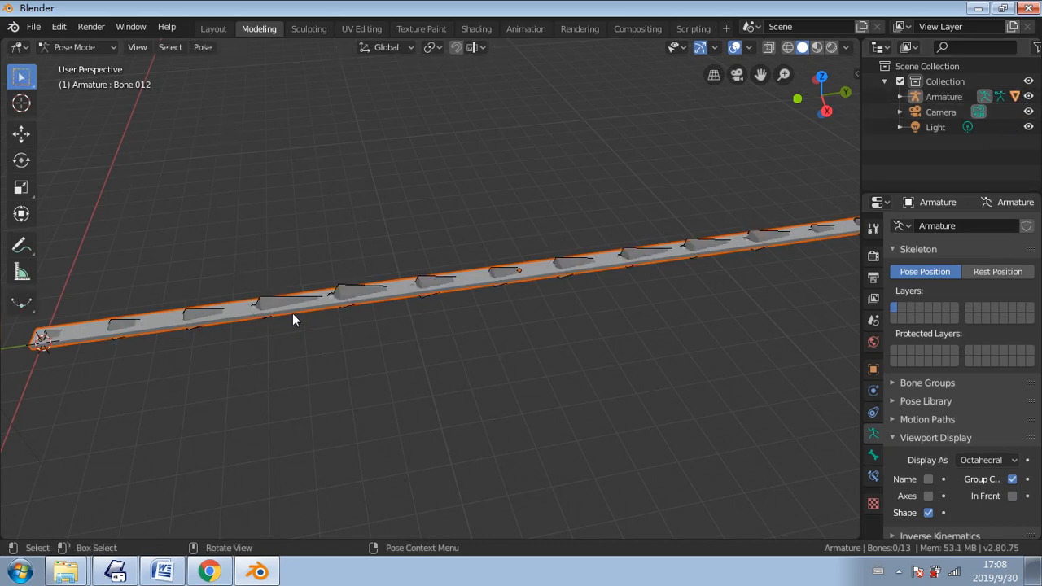
click(1012, 497)
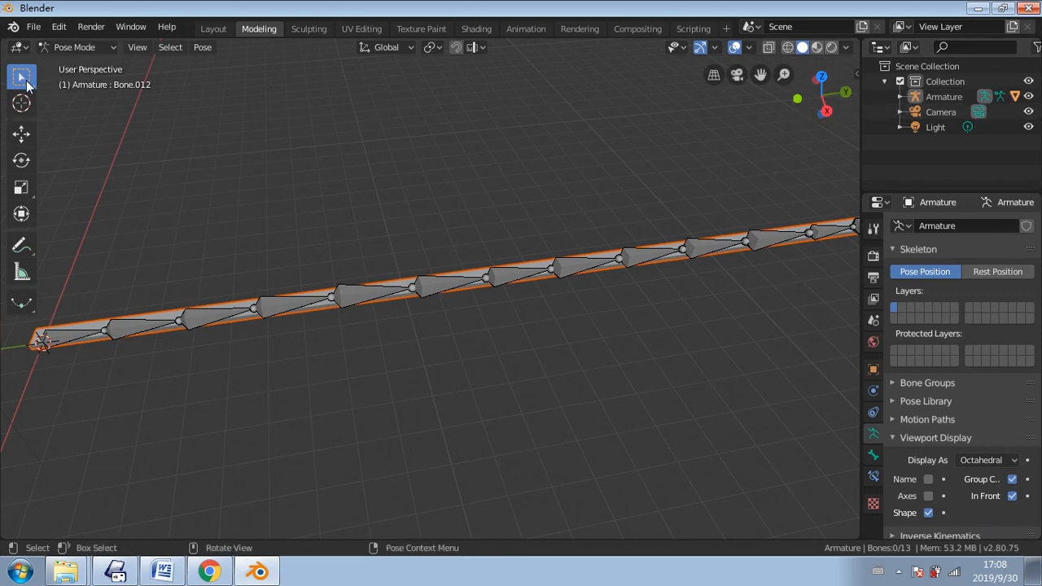
- Select the chain's fourth bone with Select Circle and rotate it 29.2° about X, then about Z, and 2.82° about Y
mouse_move(24, 79)
mouse_down()
mouse_move(57, 110)
mouse_move(60, 142)
mouse_up()
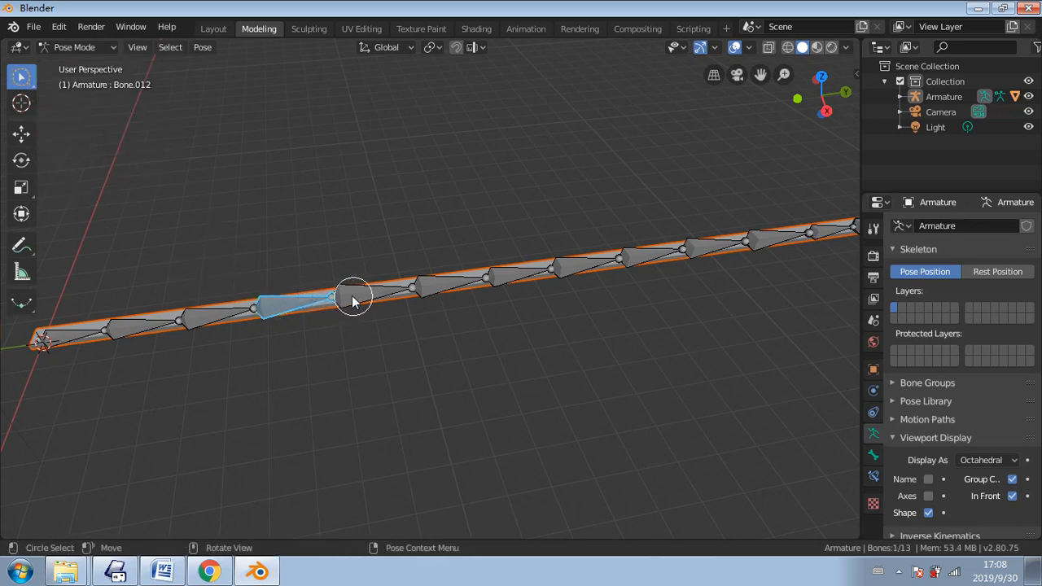
click(22, 167)
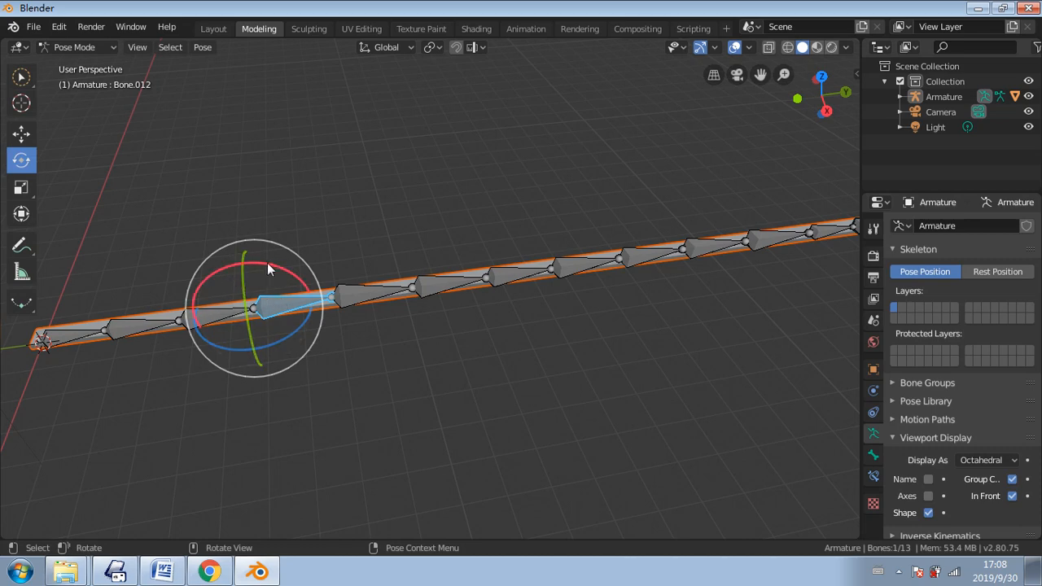
drag(267, 262, 256, 259)
middle_drag(256, 259, 344, 374)
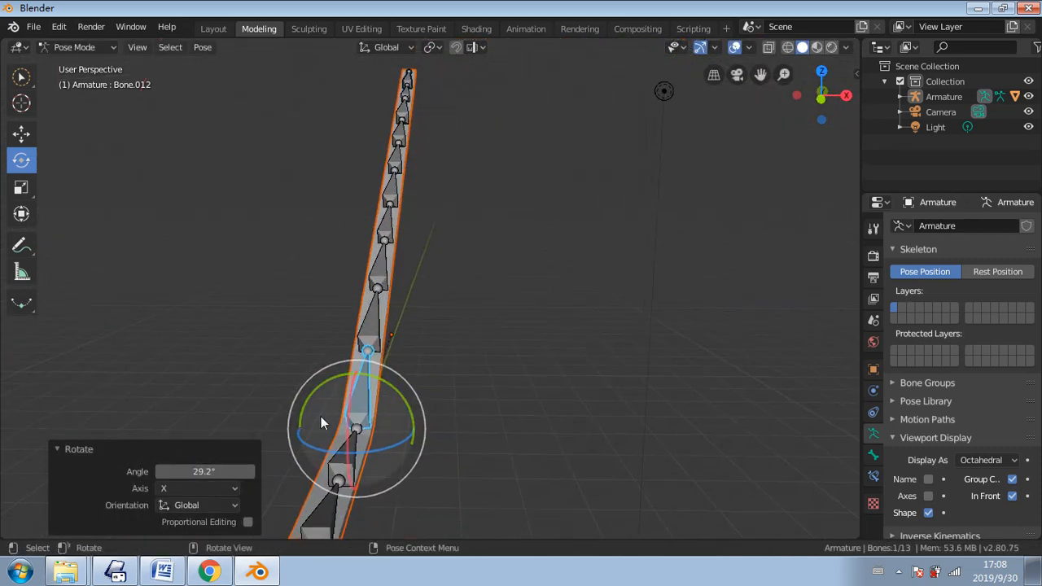
drag(373, 453, 398, 446)
drag(386, 381, 393, 386)
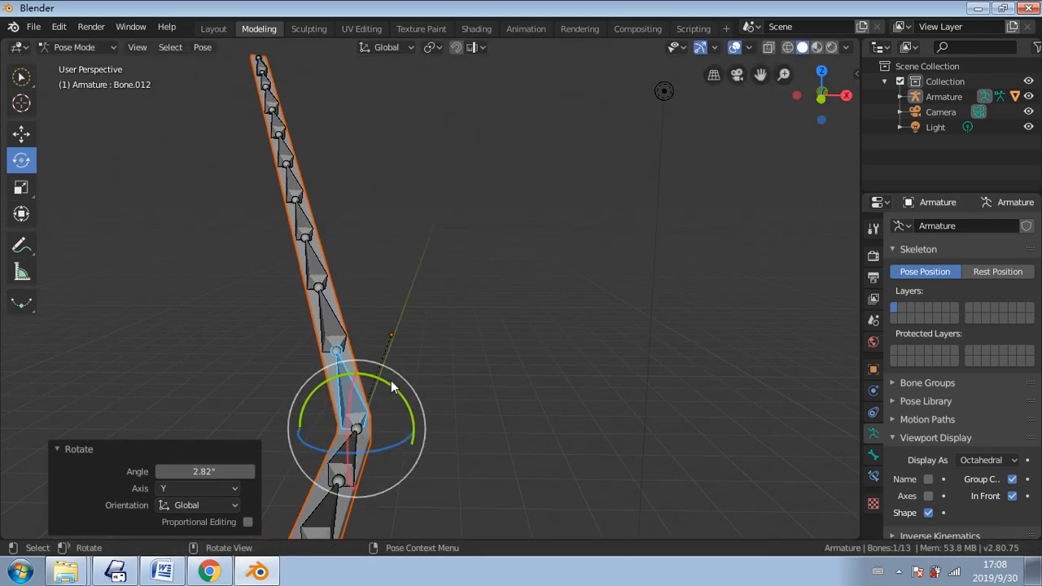
- Select the chain's fifth bone and rotate it about the global Y axis, then 28.4° about Z
middle_drag(393, 386, 346, 326)
click(204, 231)
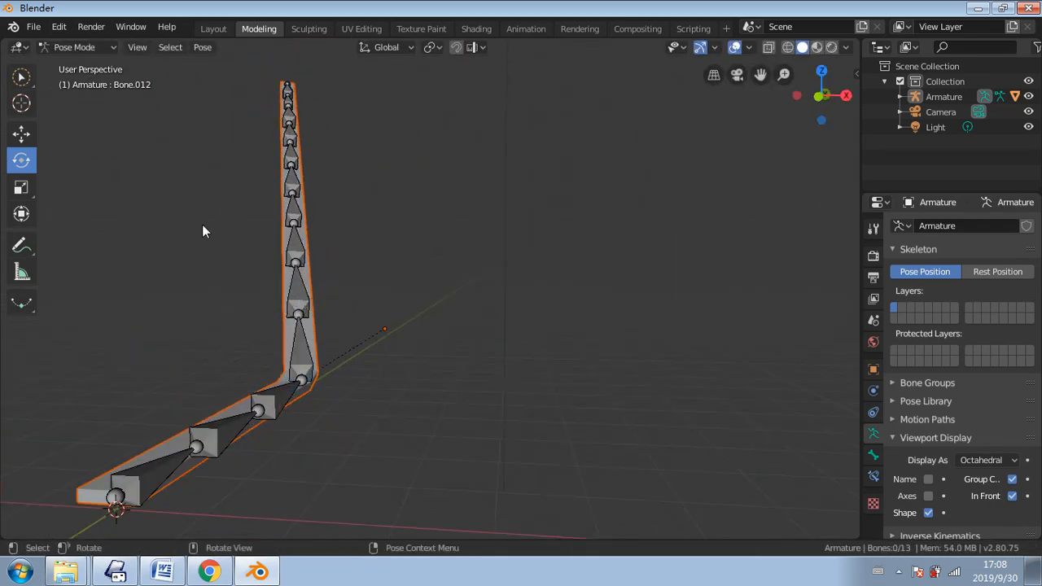
click(22, 77)
click(290, 284)
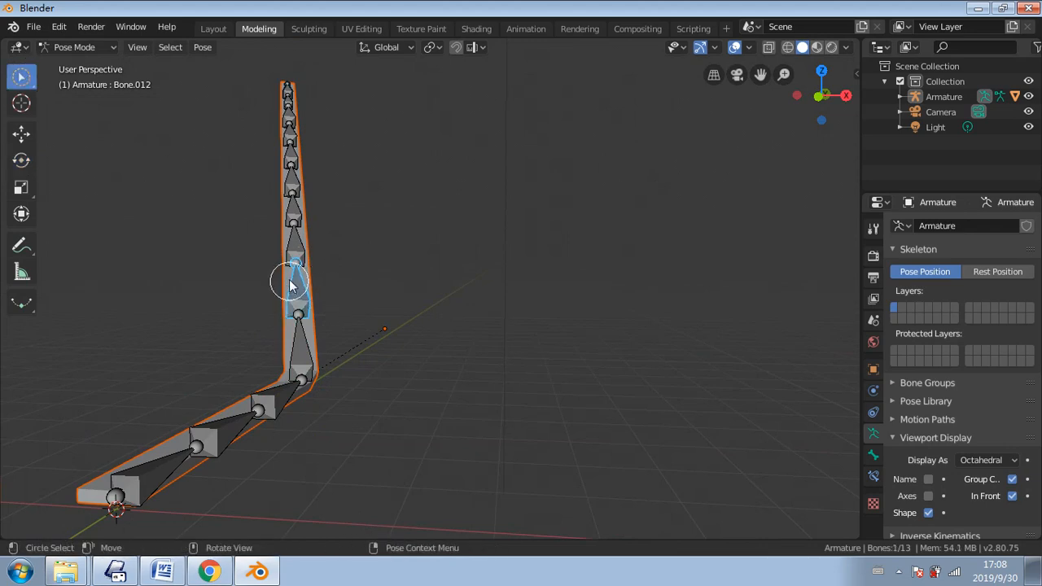
click(21, 161)
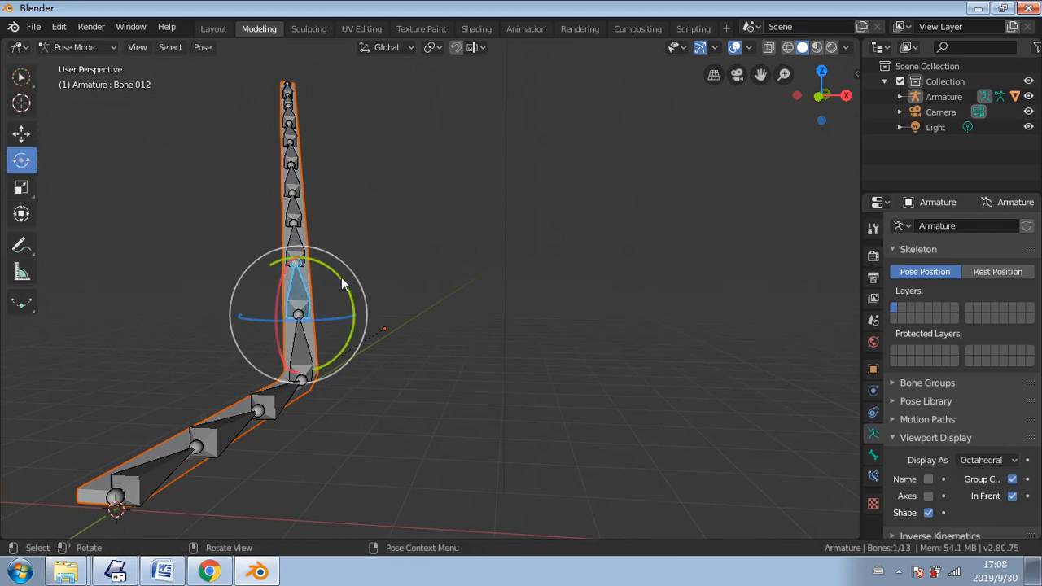
drag(342, 284, 280, 285)
drag(315, 327, 362, 311)
middle_drag(362, 311, 425, 347)
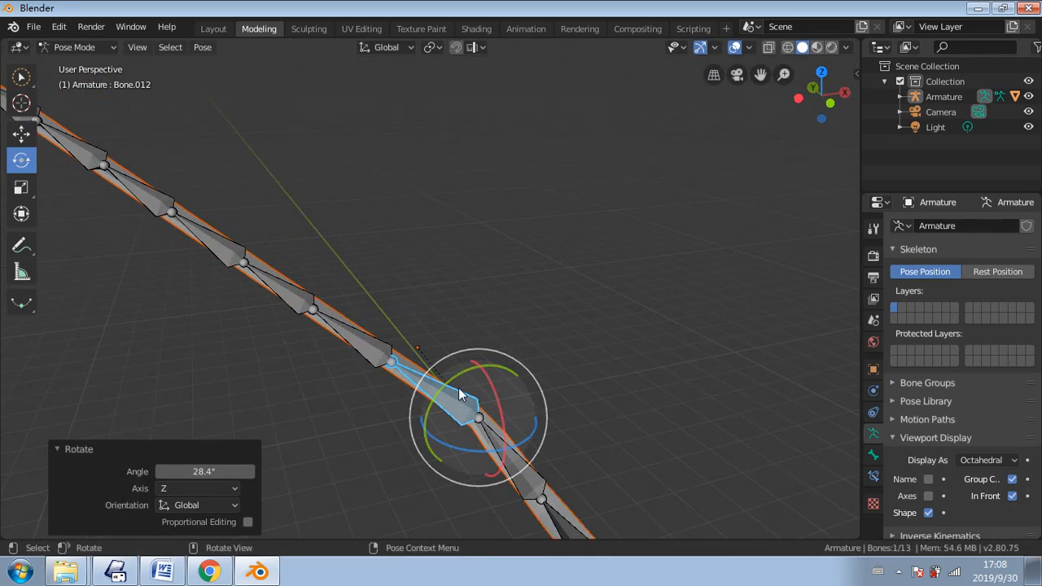
- Rotate the fifth bone -9.81° about the global Y axis, make one more small rotation, and clear the selection
scroll(405, 417, up, 3)
middle_drag(405, 424, 517, 296)
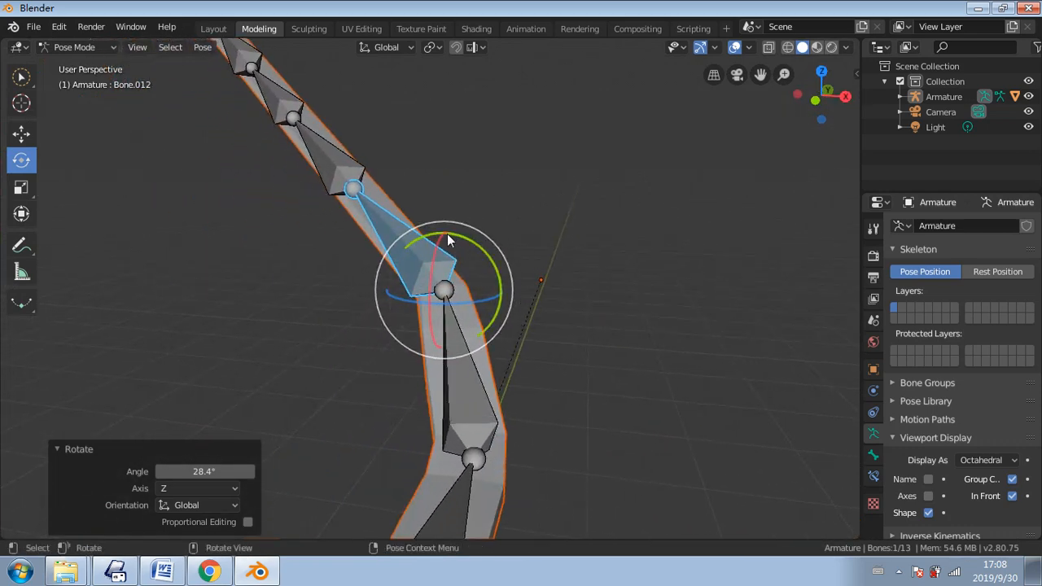
mouse_move(448, 237)
mouse_down()
mouse_move(456, 229)
mouse_move(447, 225)
mouse_move(469, 237)
mouse_up()
middle_drag(468, 236, 335, 293)
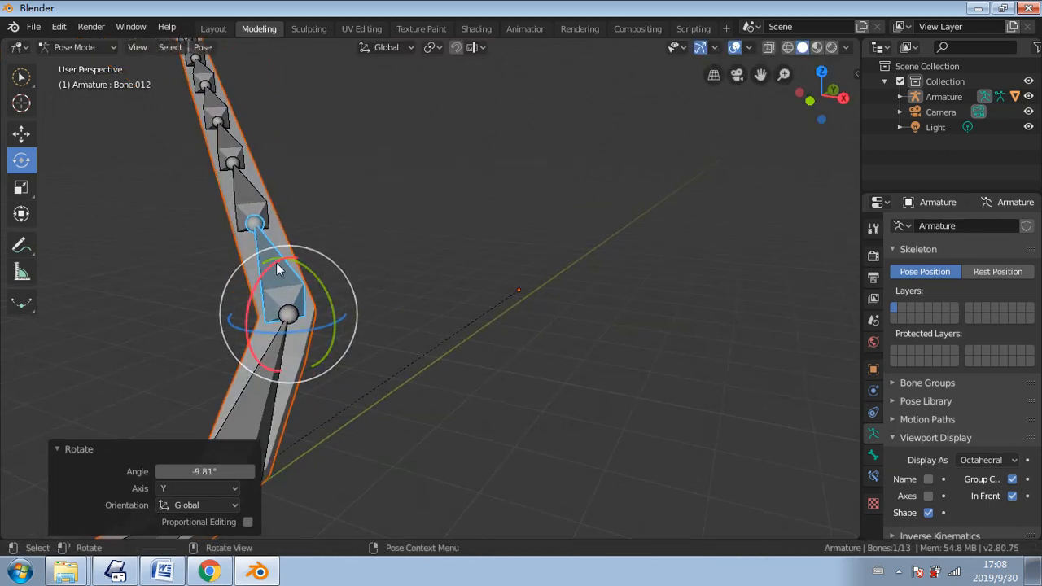
drag(276, 263, 273, 262)
middle_drag(273, 262, 409, 279)
key(alt+a)
middle_drag(447, 249, 444, 254)
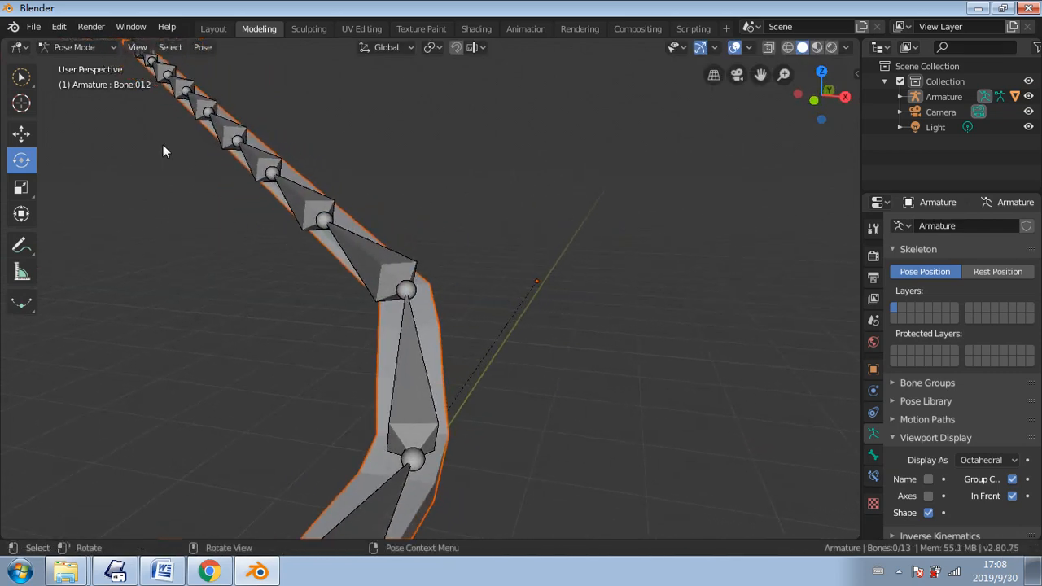
- Select the chain's sixth bone with Select Circle, rotate it about the global Z axis and slightly about X, and deselect it
click(25, 77)
click(316, 208)
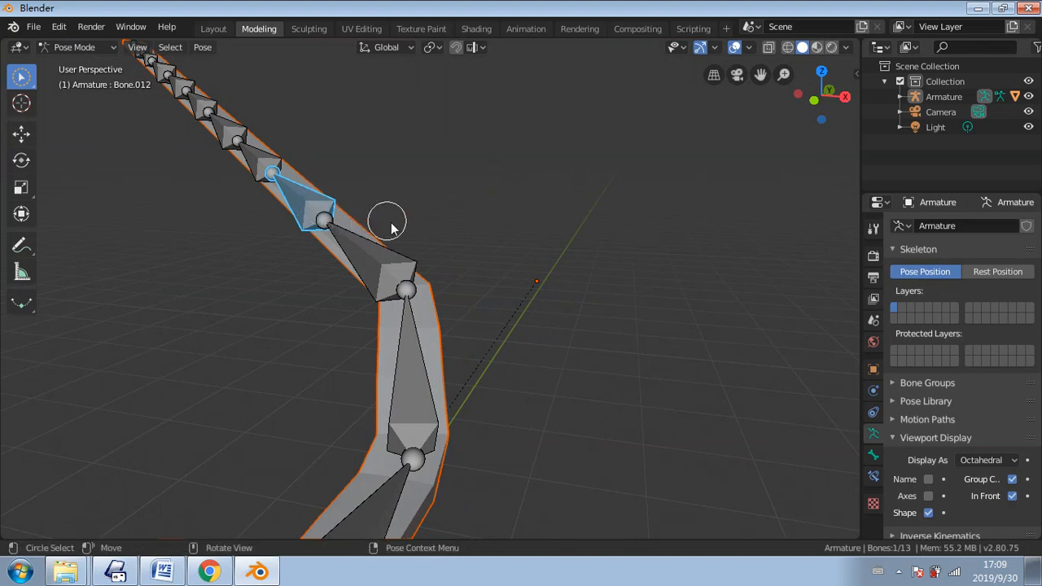
middle_drag(391, 227, 257, 265)
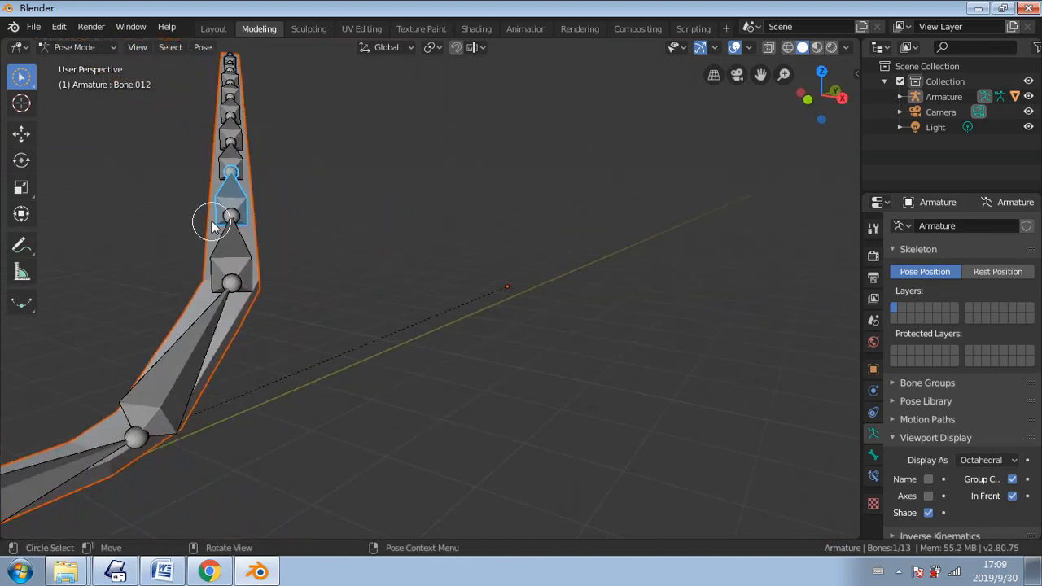
click(21, 160)
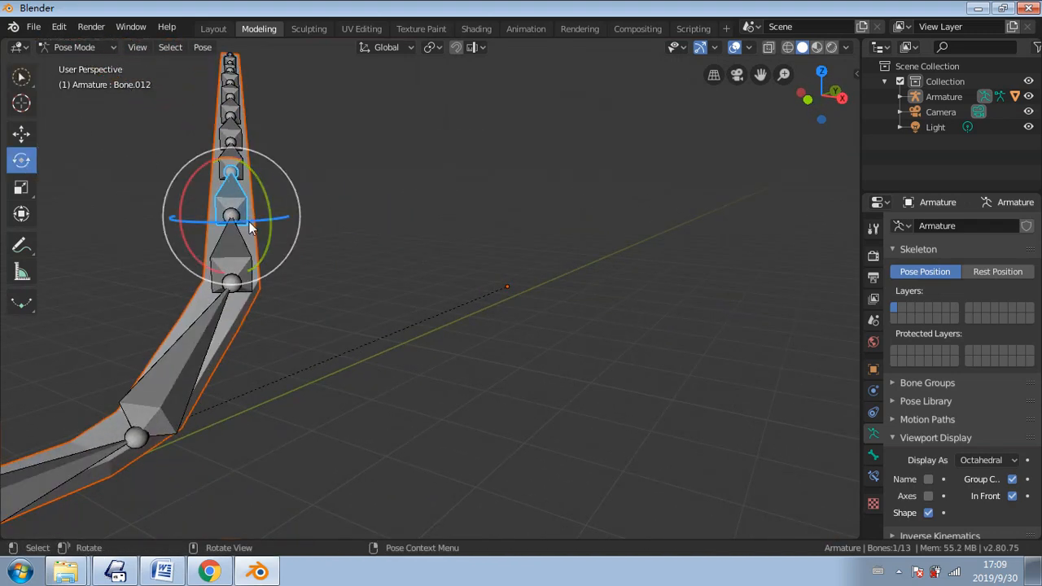
drag(262, 214, 488, 214)
drag(202, 168, 197, 172)
click(342, 253)
middle_drag(352, 263, 259, 239)
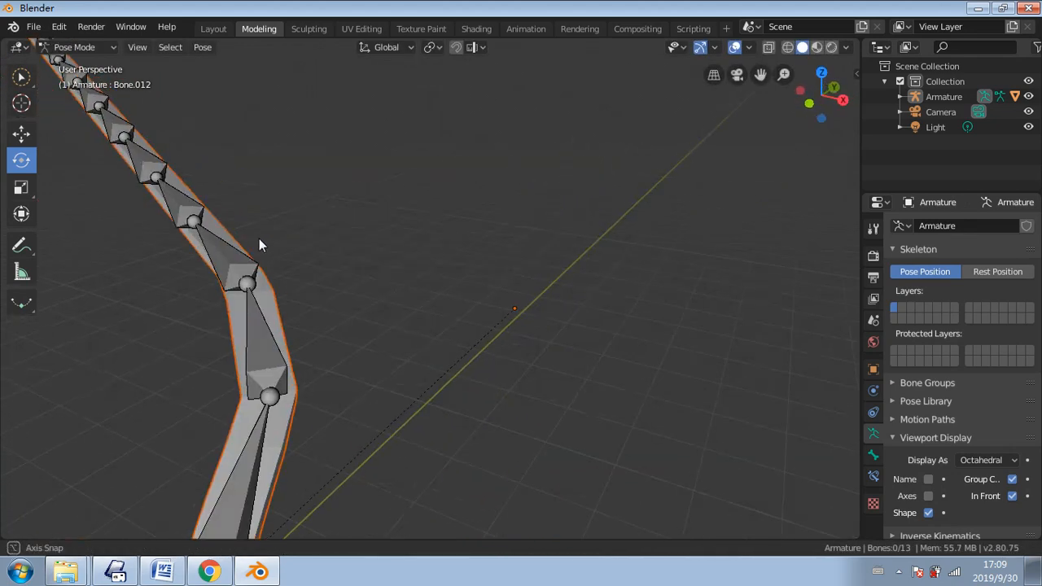
- Hide the armature to examine the bent strip's surface up close, then show the armature again
click(1028, 96)
middle_drag(559, 255, 460, 297)
scroll(496, 278, up, 5)
scroll(486, 282, down, 2)
shift+middle_drag(411, 273, 504, 285)
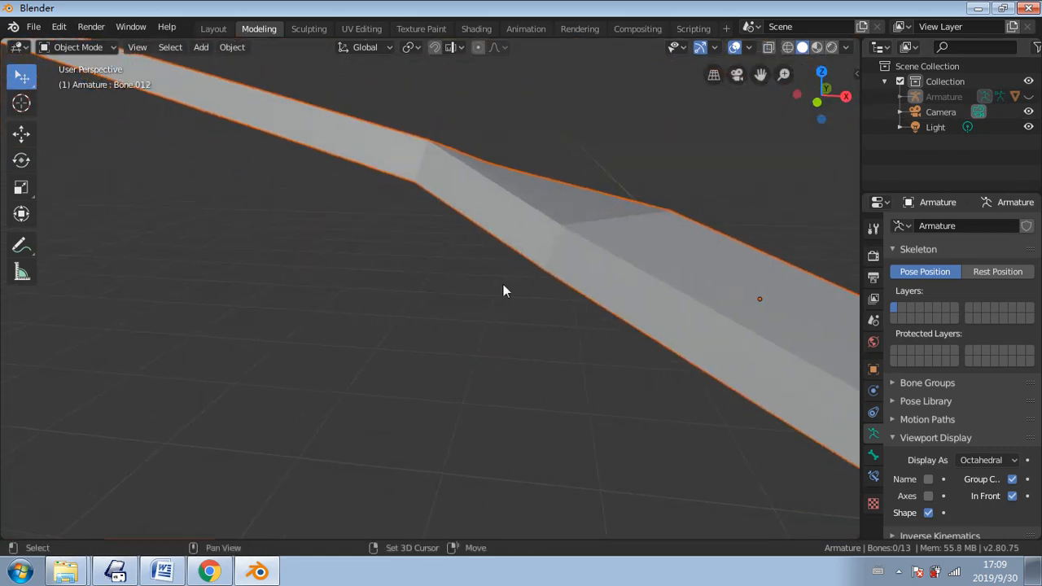
middle_drag(570, 270, 513, 269)
shift+middle_drag(128, 291, 347, 286)
click(347, 285)
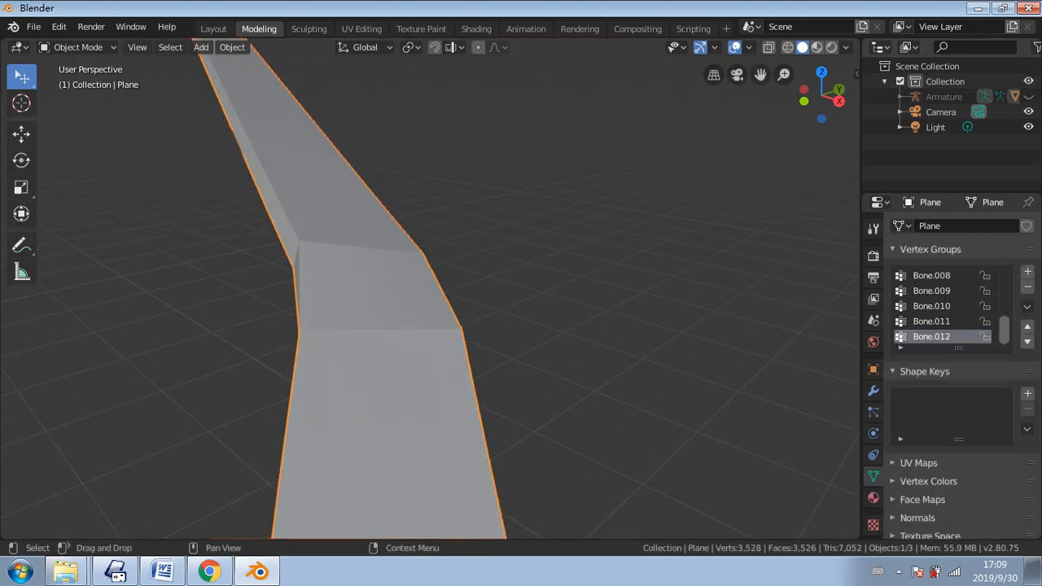
click(1029, 96)
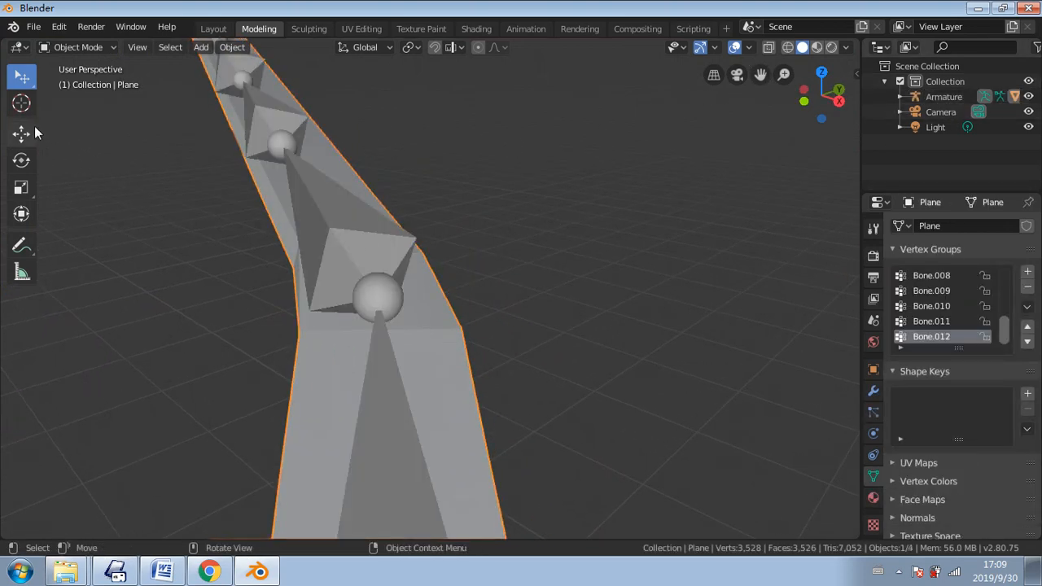
click(21, 160)
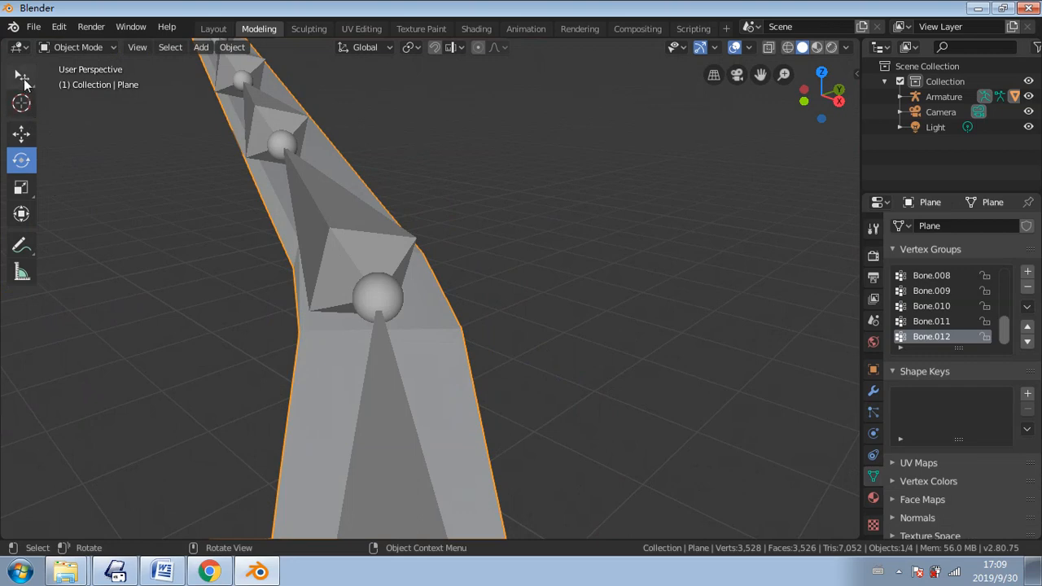
drag(24, 79, 82, 140)
click(374, 257)
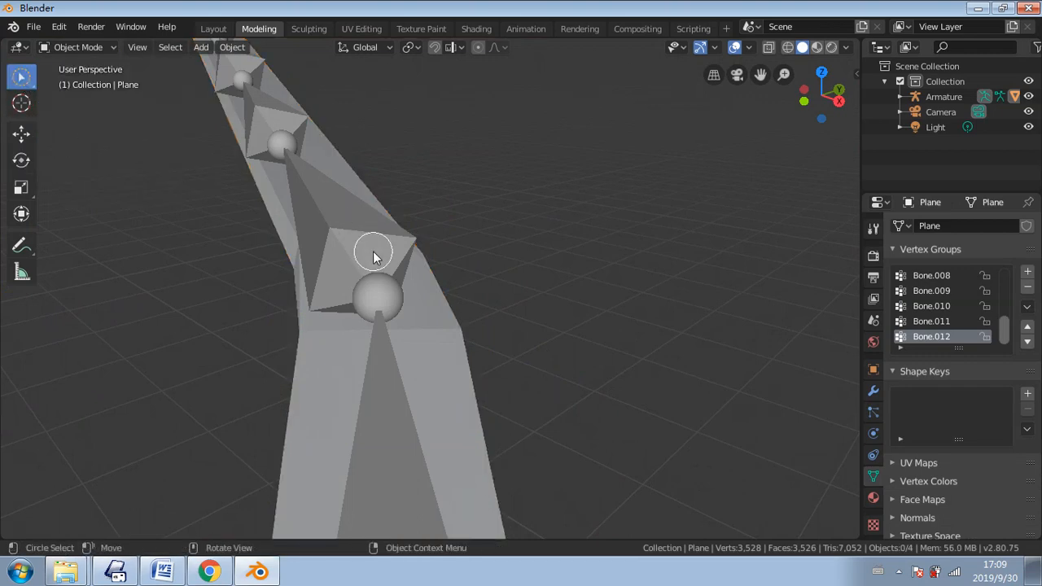
click(96, 49)
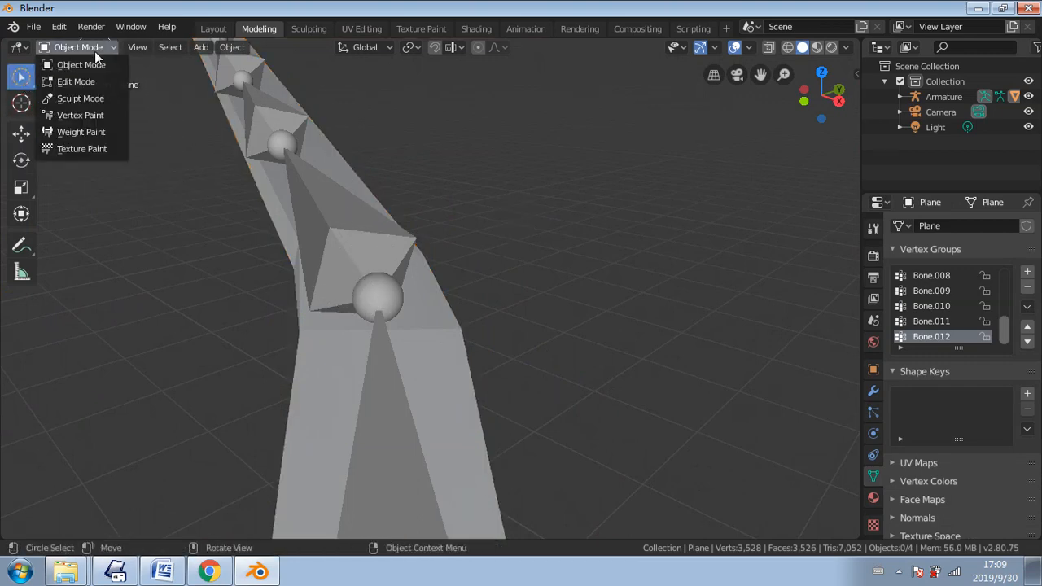
click(97, 56)
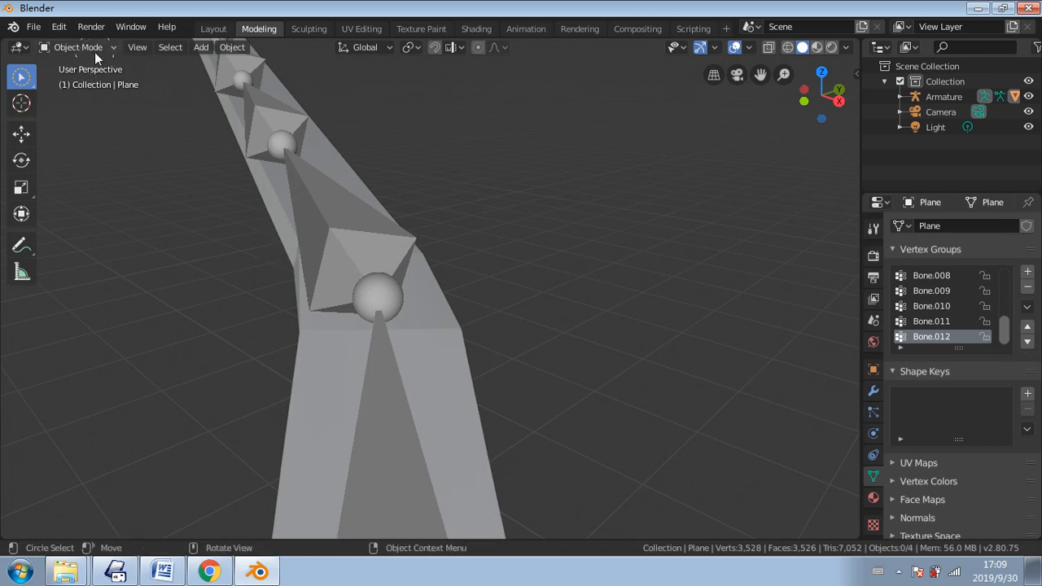
click(94, 51)
click(93, 63)
click(161, 163)
click(88, 70)
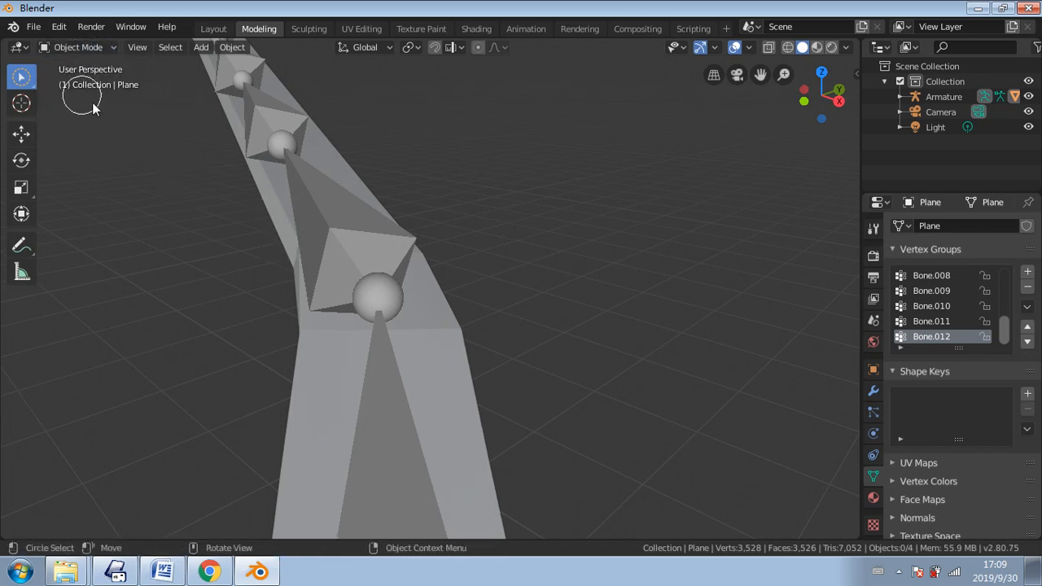
mouse_move(187, 170)
mouse_down()
mouse_move(315, 257)
mouse_move(299, 275)
mouse_up()
click(55, 49)
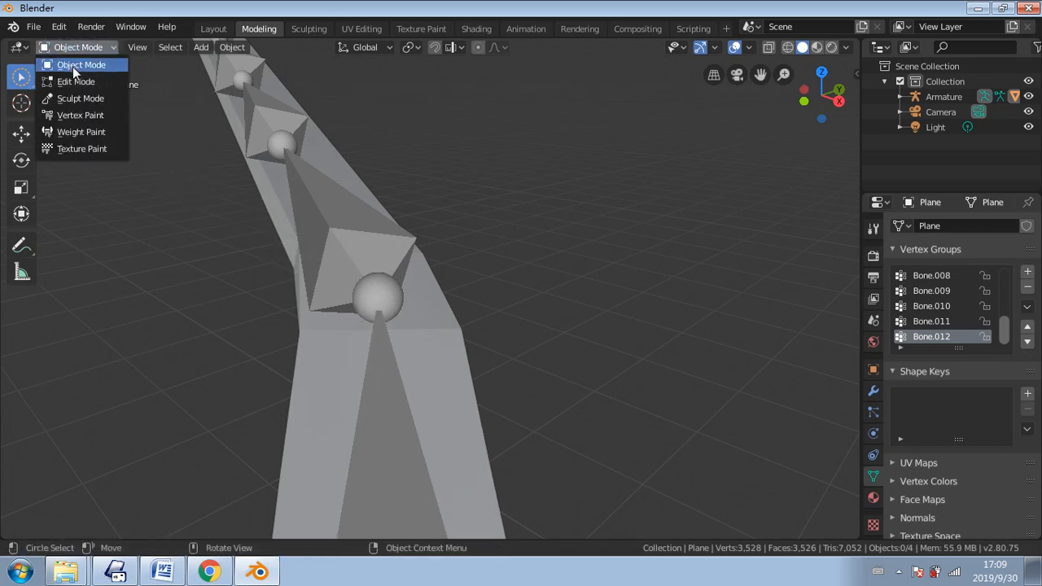
click(69, 68)
drag(31, 83, 69, 84)
click(250, 146)
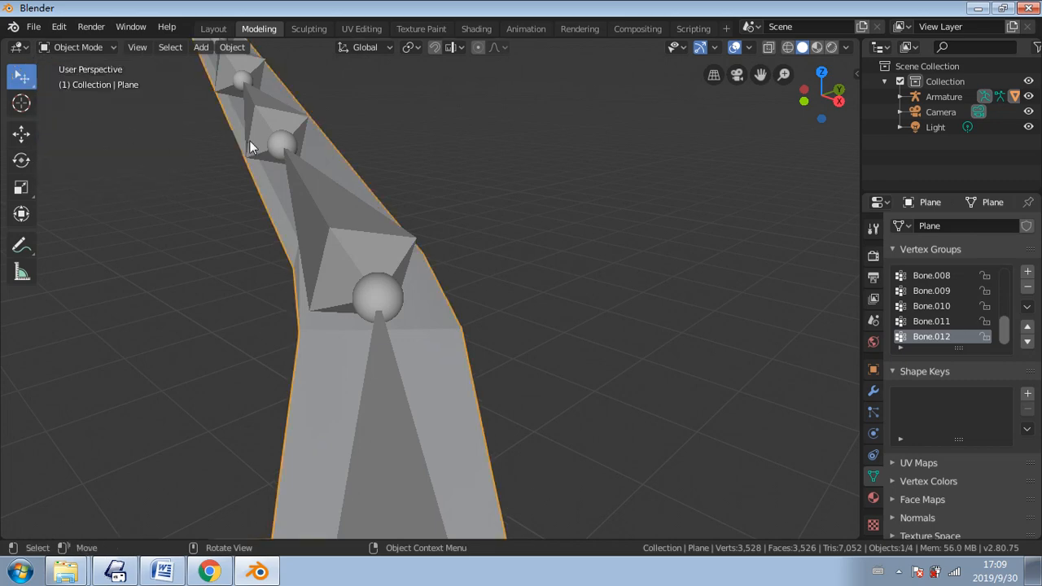
- Select the armature at the start of the strip and switch it to Pose Mode
scroll(340, 274, down, 10)
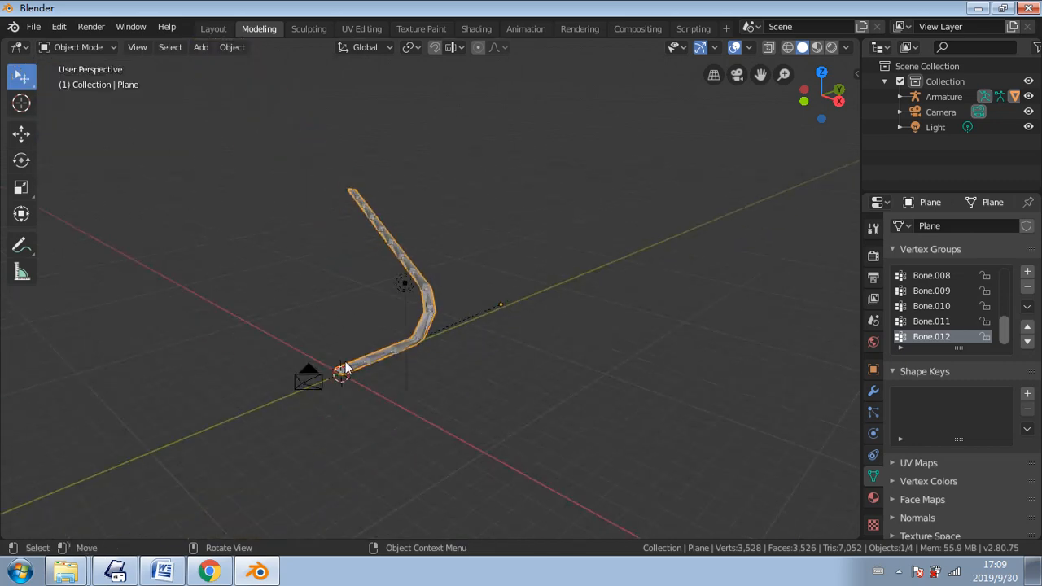
click(342, 372)
scroll(367, 318, up, 10)
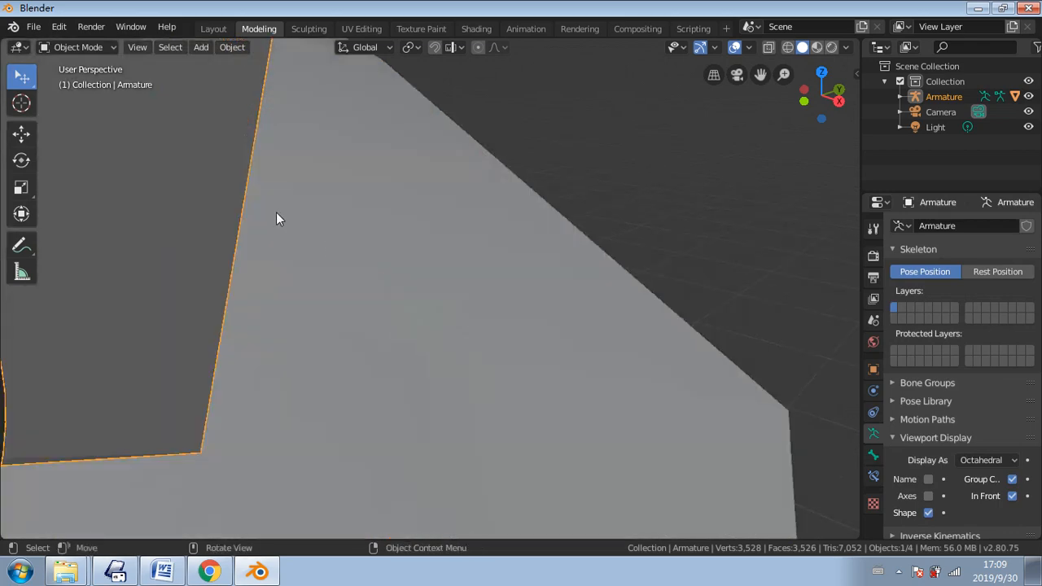
scroll(276, 214, down, 3)
middle_drag(277, 216, 298, 284)
click(60, 47)
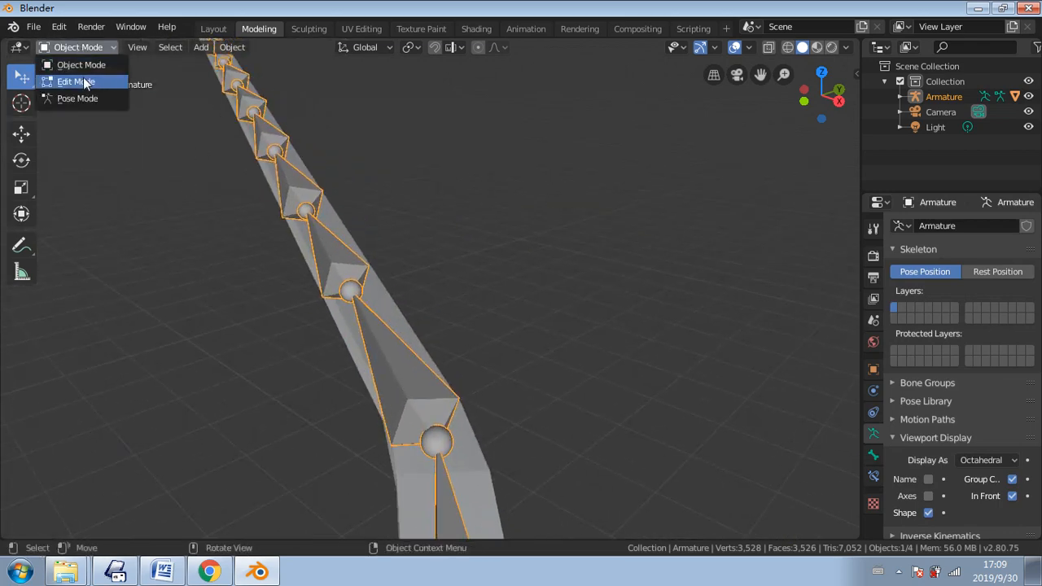
click(41, 96)
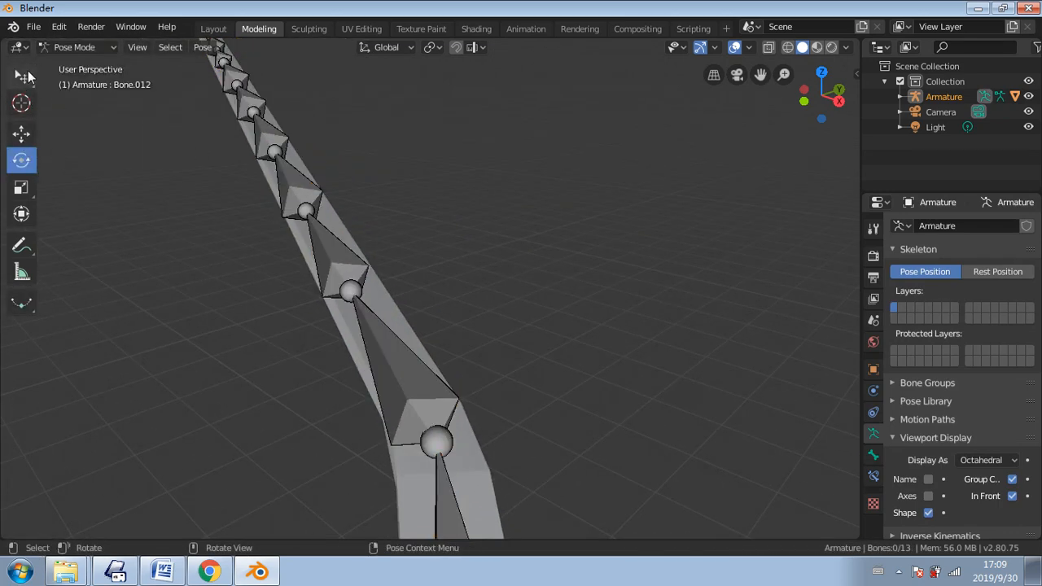
drag(28, 76, 53, 143)
scroll(368, 274, down, 2)
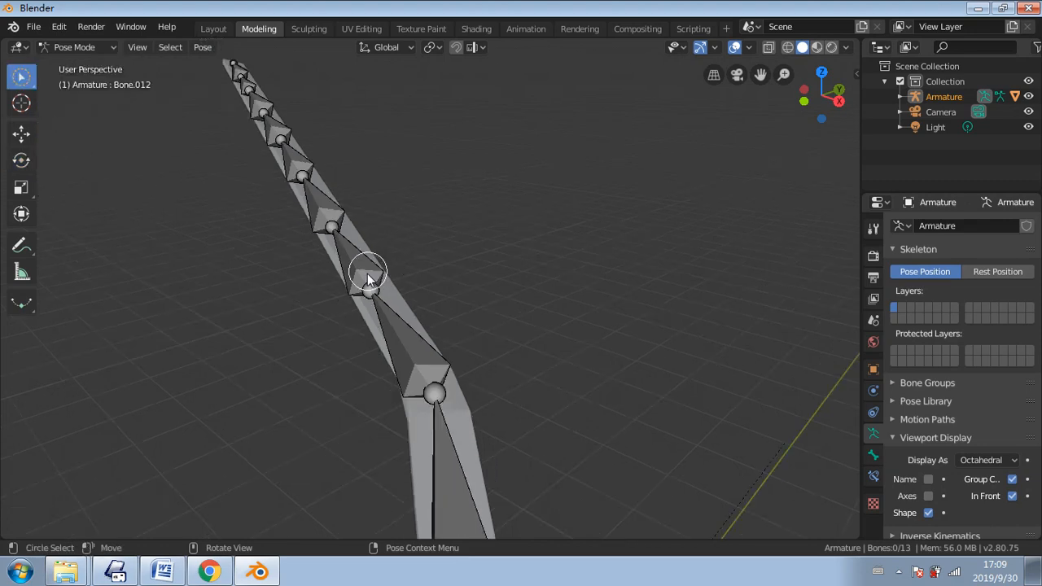
mouse_move(369, 274)
middle_down()
mouse_move(382, 278)
mouse_move(350, 280)
mouse_move(361, 280)
middle_up()
scroll(367, 282, up, 1)
drag(360, 281, 471, 311)
click(22, 162)
click(255, 172)
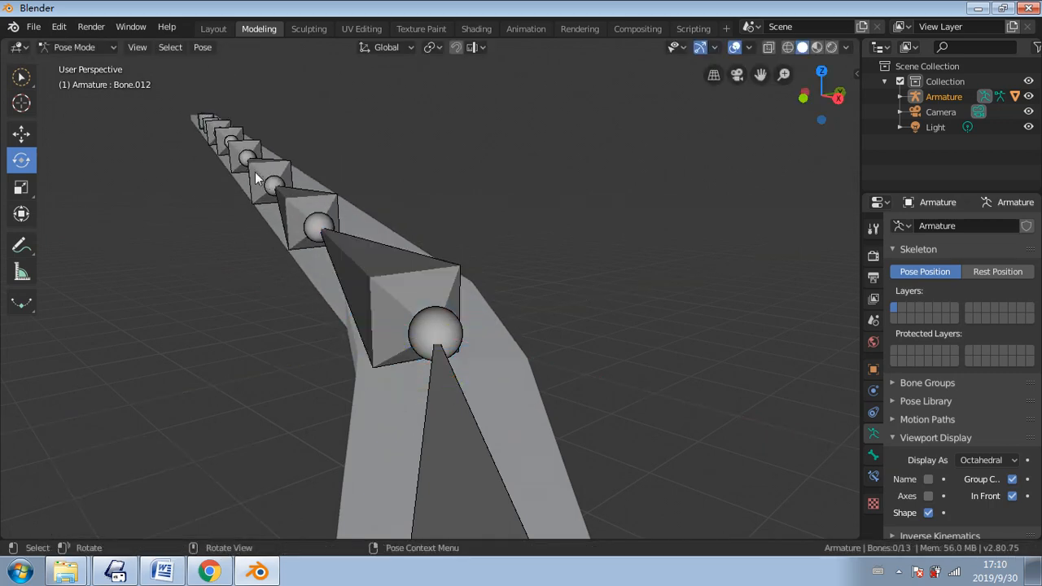
- Select the chain's sixth bone with Select Circle and rotate it about the global Z axis, then -2.21° about X
click(22, 77)
click(312, 216)
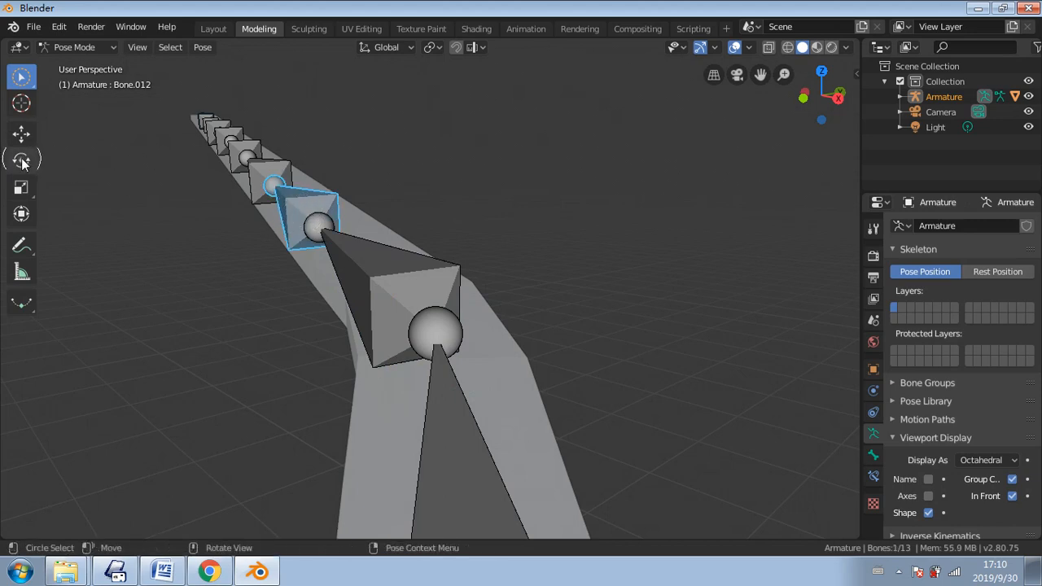
click(22, 160)
drag(301, 240, 271, 209)
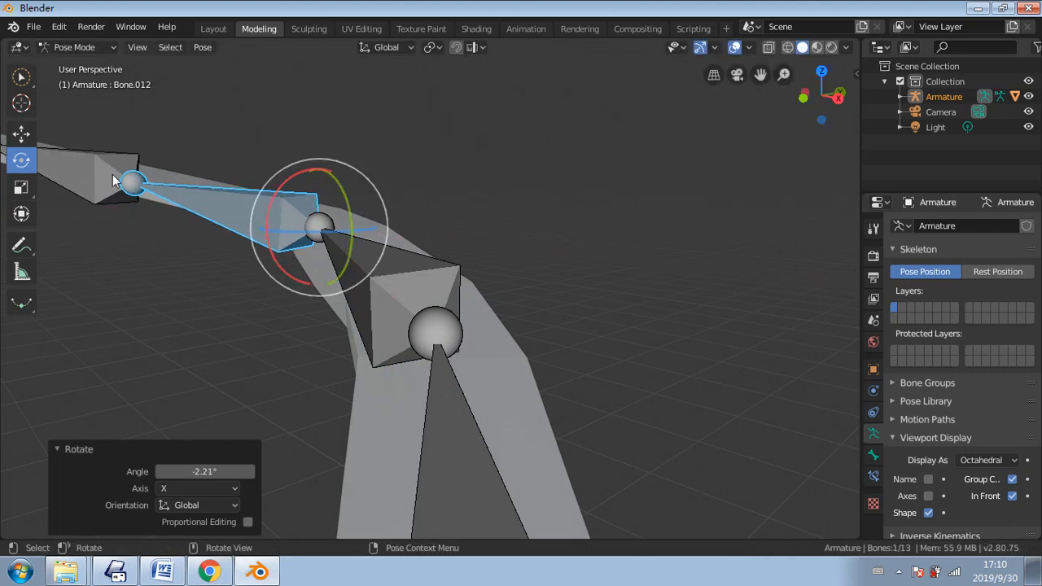
- Select only the chain's seventh bone with Select Circle and rotate it about Z to bend the strip back the opposite way
click(18, 84)
click(95, 168)
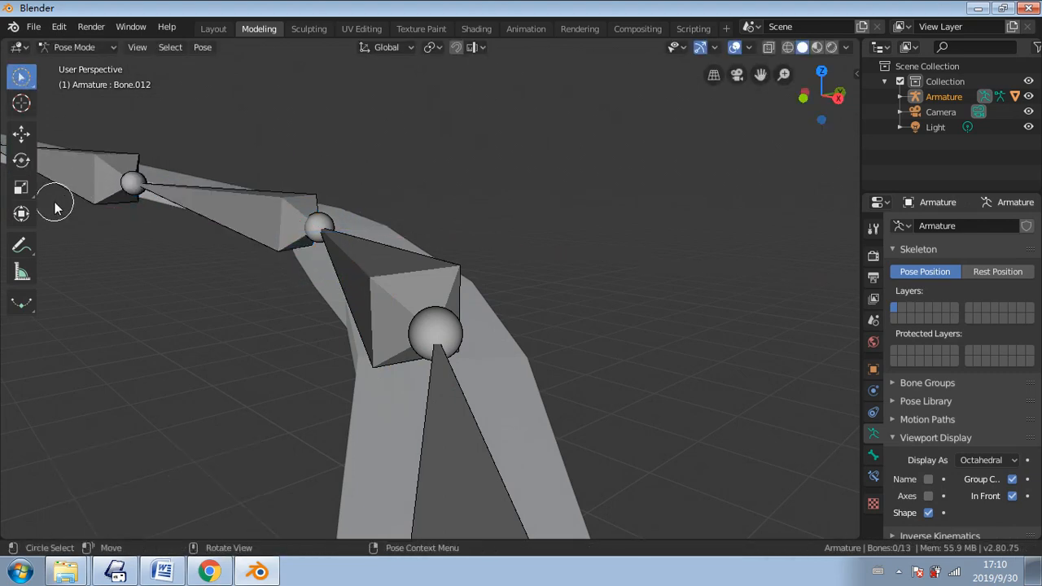
click(134, 189)
click(101, 166)
click(131, 175)
click(102, 172)
scroll(98, 173, down, 2)
click(92, 181)
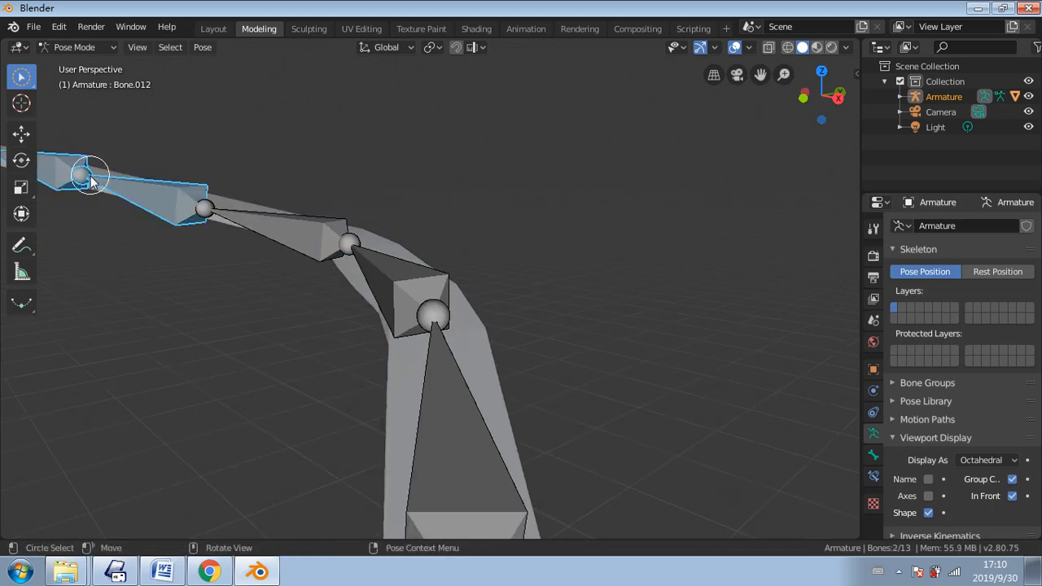
click(147, 195)
click(23, 162)
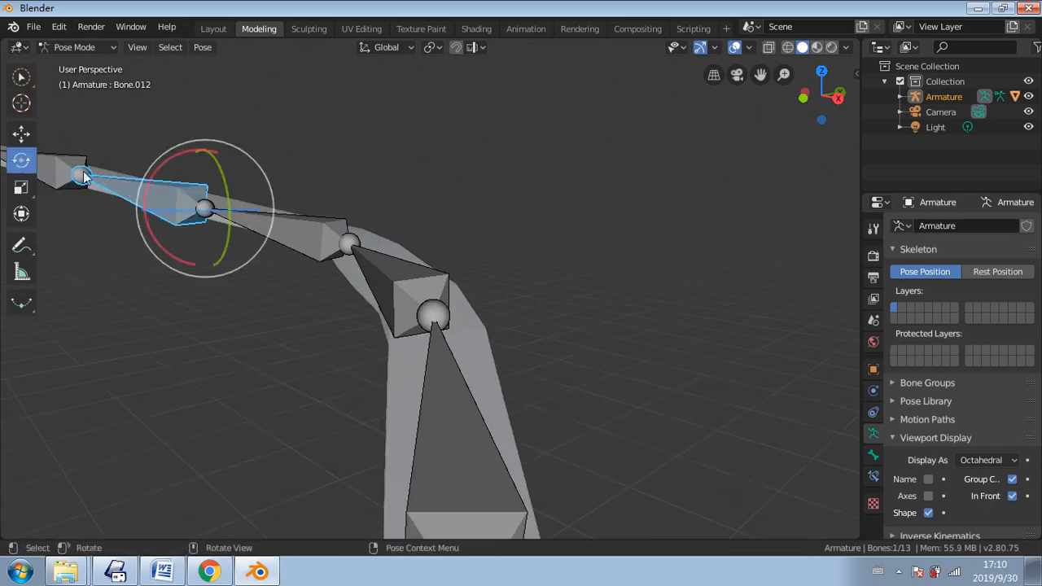
mouse_move(209, 213)
mouse_down()
mouse_move(194, 209)
mouse_move(207, 213)
mouse_up()
click(266, 185)
middle_drag(266, 185, 413, 240)
- Reselect the chain's seventh bone, rotate it -3.71° about the global X axis, and deselect it
click(19, 78)
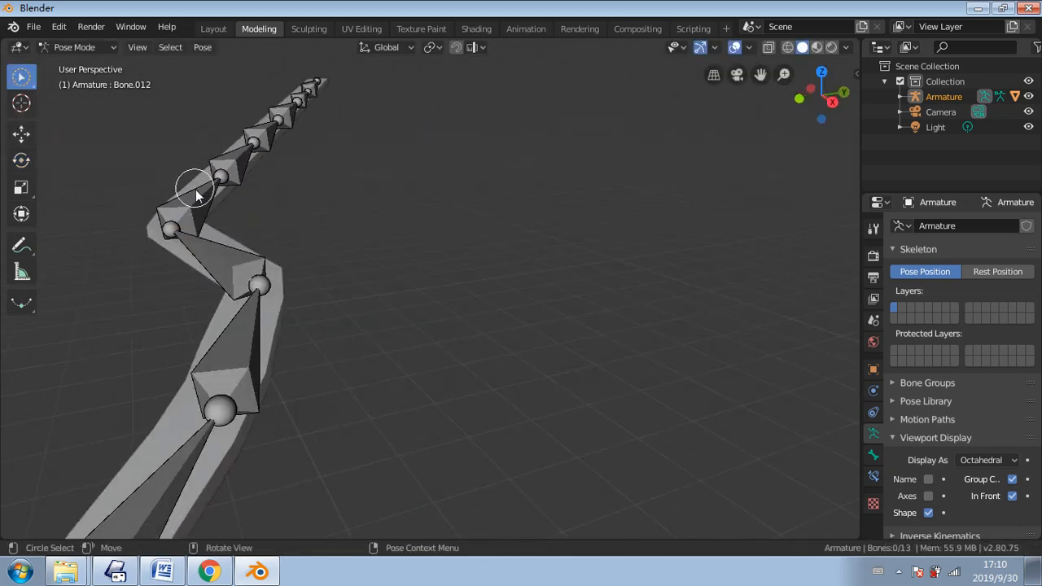
click(203, 205)
click(21, 133)
click(21, 159)
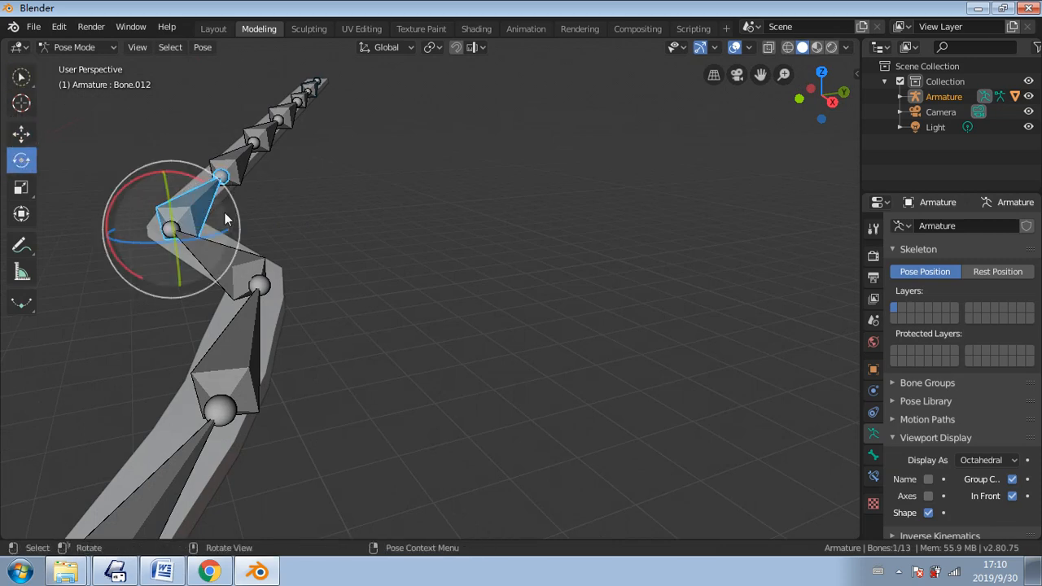
drag(137, 180, 150, 176)
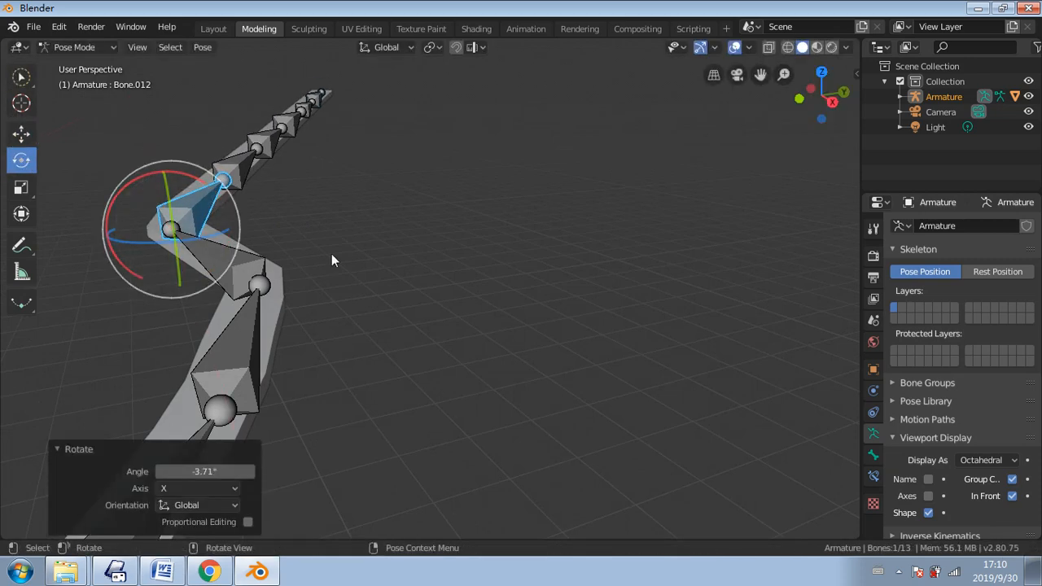
click(374, 334)
- Hide the armature, select the plane strip, and examine its curved shape from several angles
middle_drag(375, 334, 492, 322)
scroll(390, 319, down, 4)
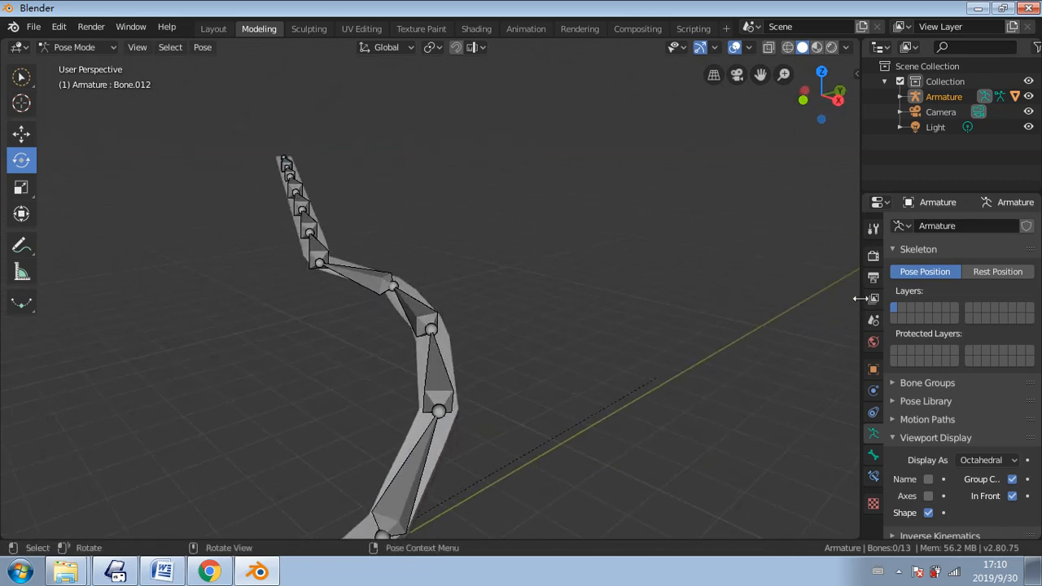
click(1028, 96)
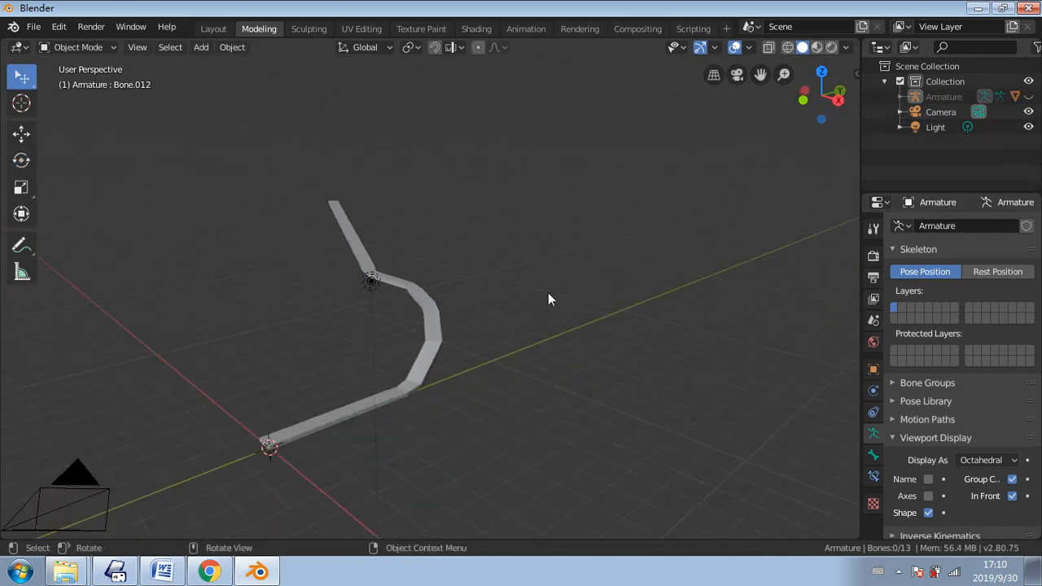
mouse_move(548, 293)
middle_down()
mouse_move(360, 335)
mouse_move(356, 325)
mouse_move(382, 308)
mouse_move(450, 312)
mouse_move(428, 314)
middle_up()
scroll(351, 333, up, 3)
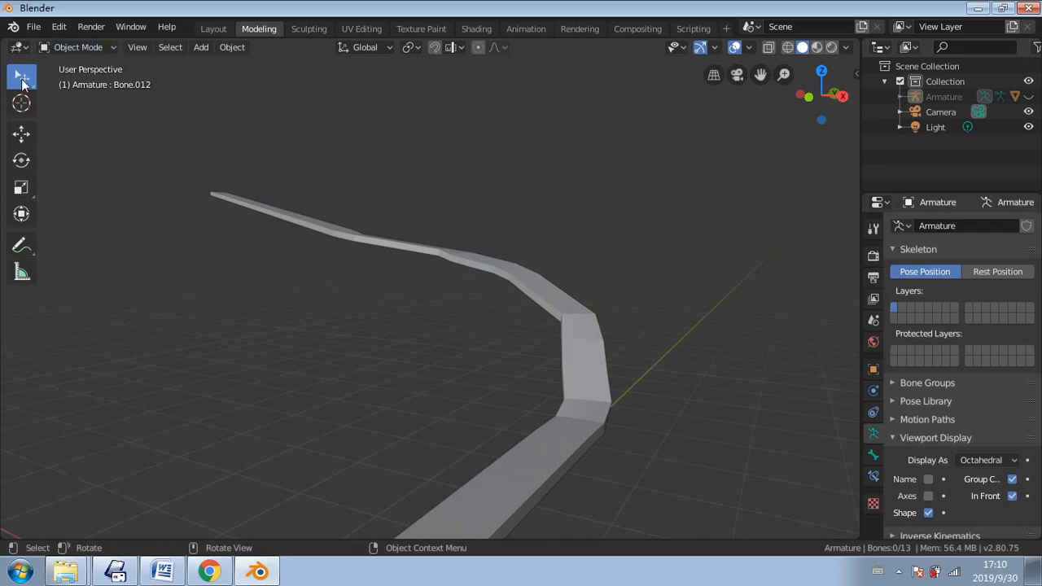
drag(22, 82, 46, 90)
click(383, 234)
middle_drag(500, 295, 426, 352)
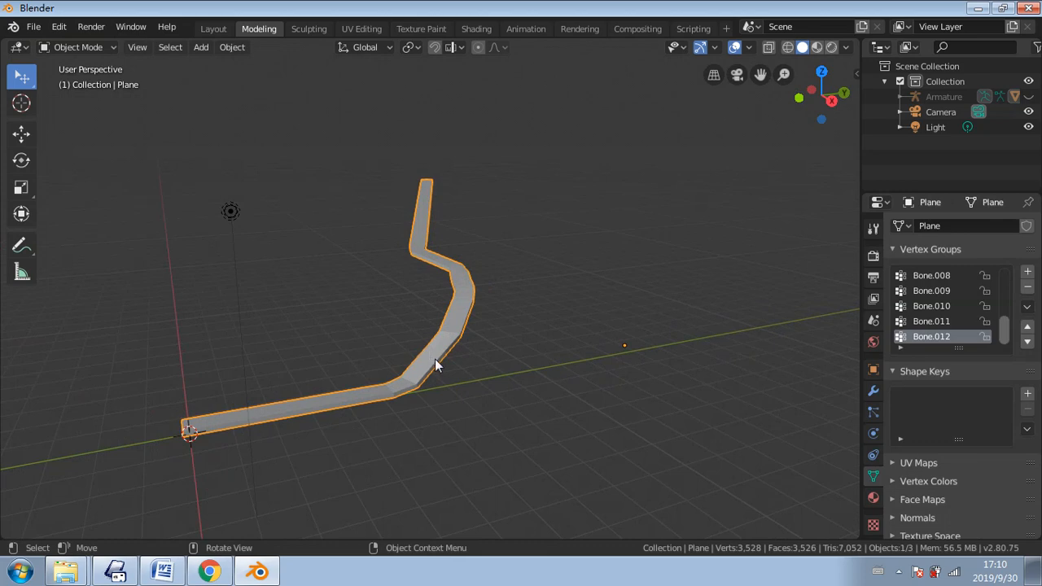
- Try smooth shading on the plane strip and switch it back to flat shading
right_click(435, 361)
mouse_move(435, 360)
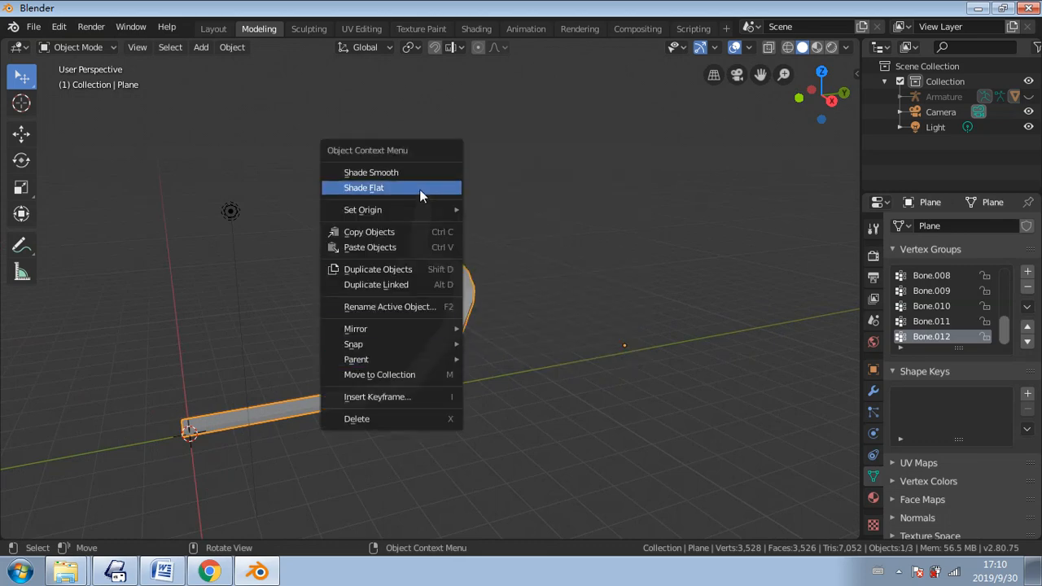
click(420, 177)
scroll(443, 314, up, 5)
middle_drag(522, 342, 543, 336)
right_click(498, 297)
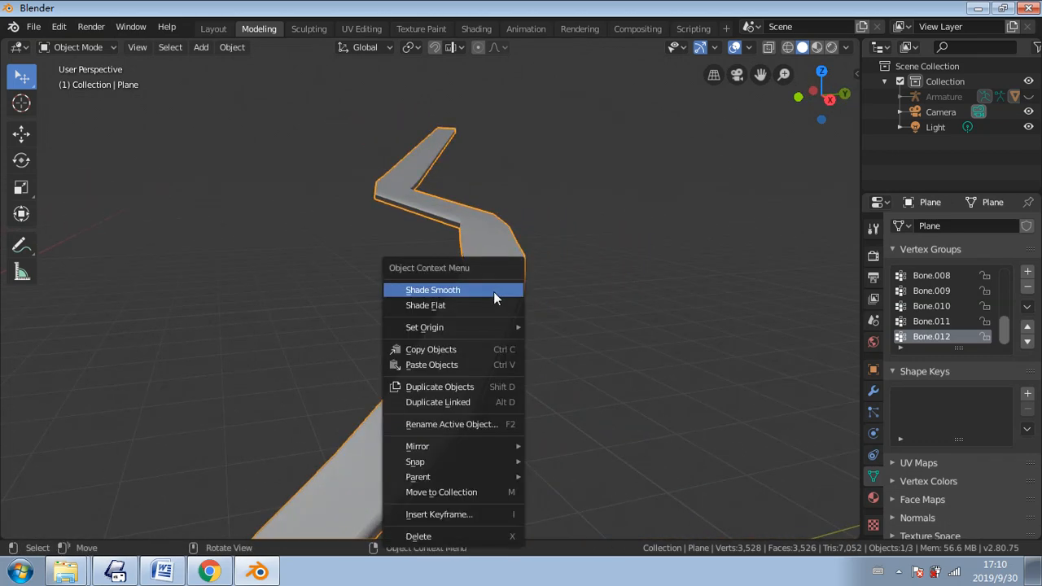
click(488, 303)
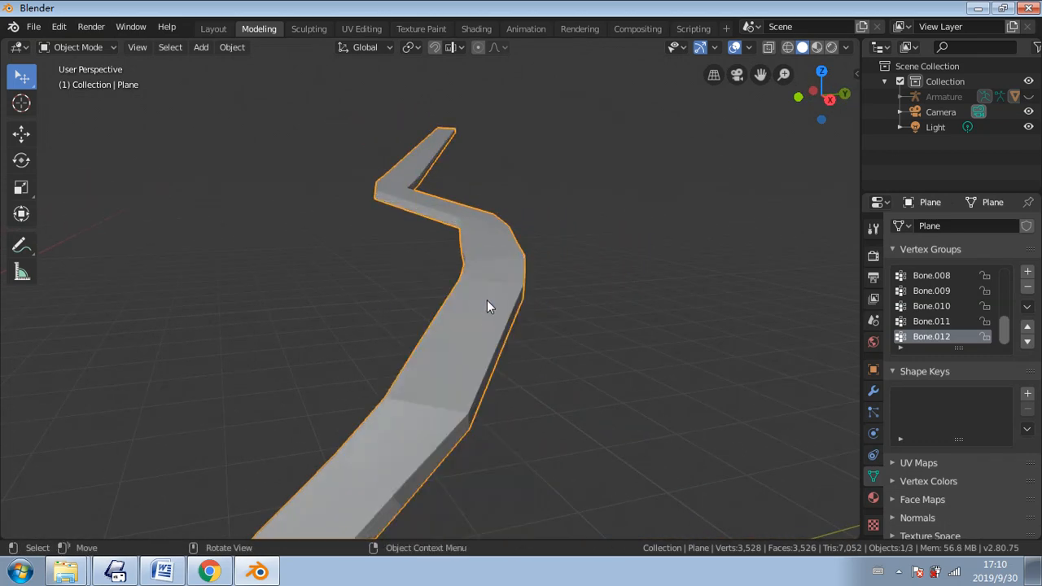
- Inspect the plane's undeformed mesh in Edit Mode and return to Object Mode
click(80, 47)
click(81, 77)
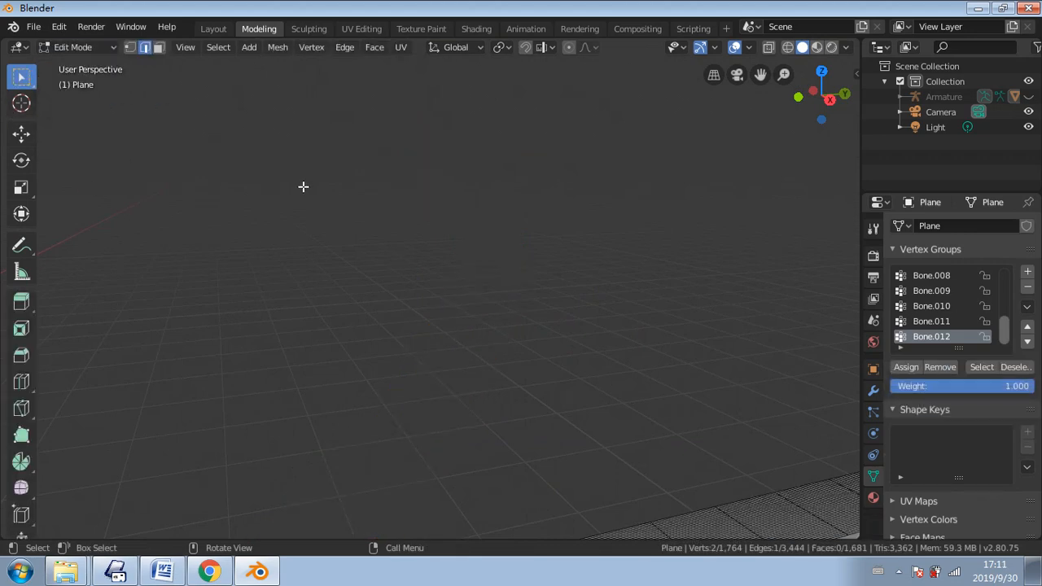
middle_drag(303, 187, 466, 346)
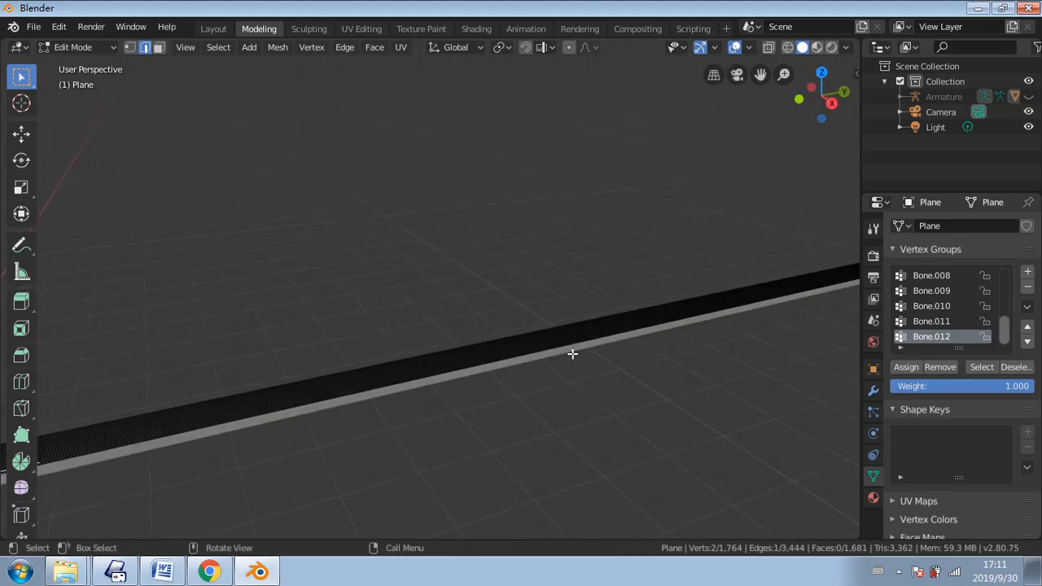
click(80, 48)
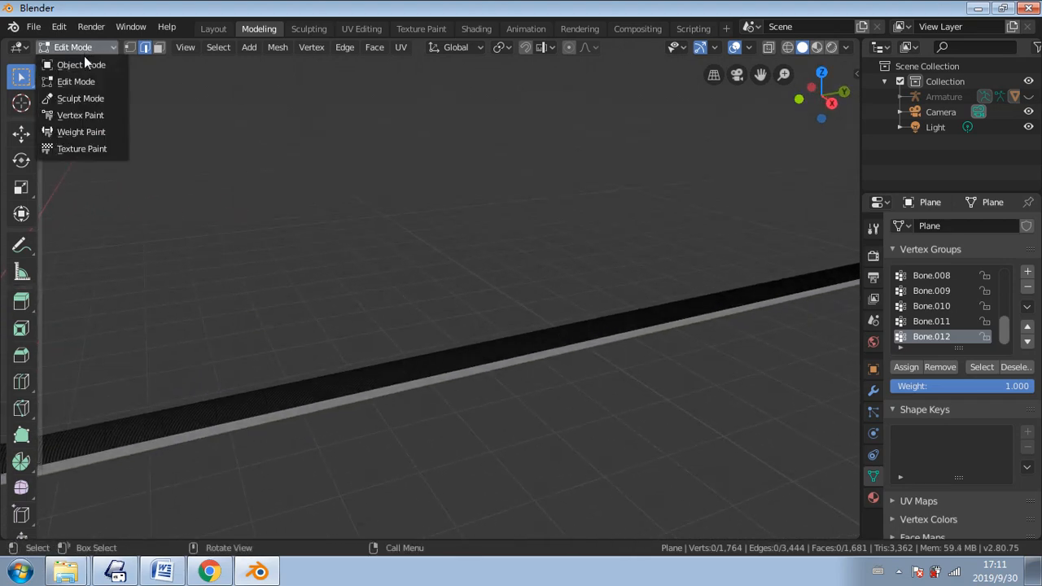
click(85, 63)
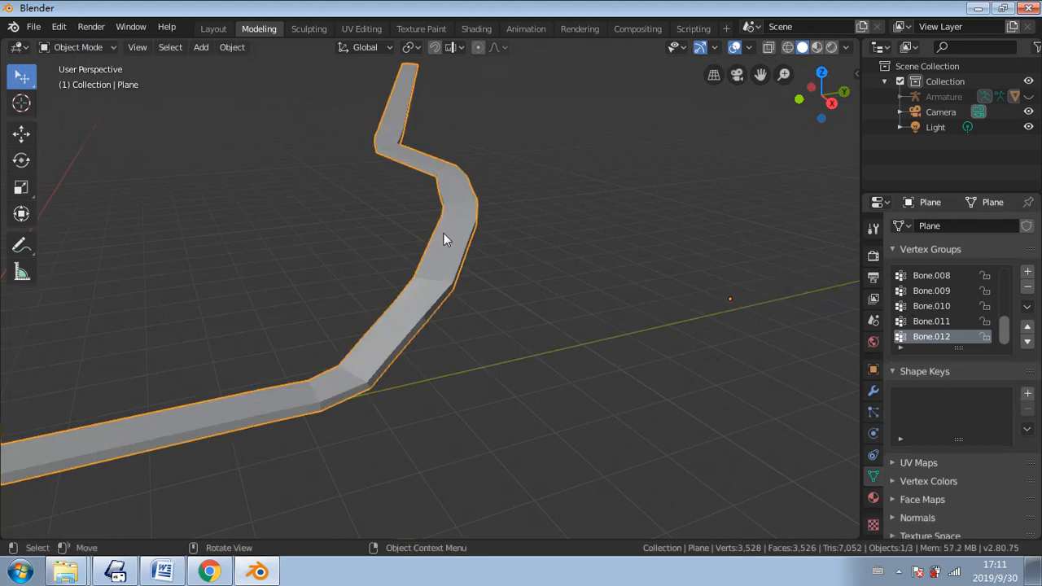
- Look through the plane's bone vertex groups in Edit Mode and go back to Object Mode
click(106, 49)
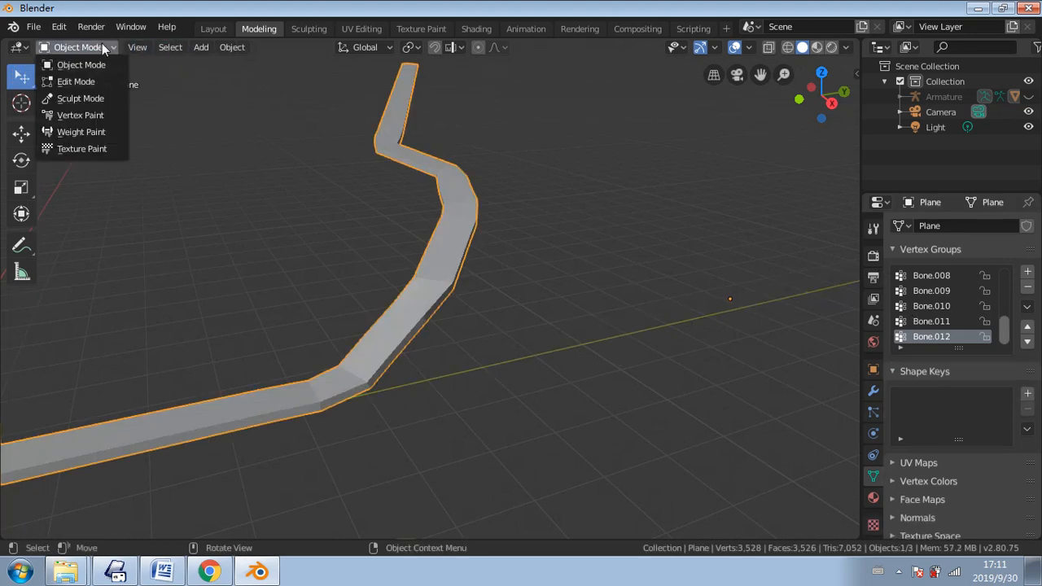
click(67, 75)
scroll(969, 338, up, 1)
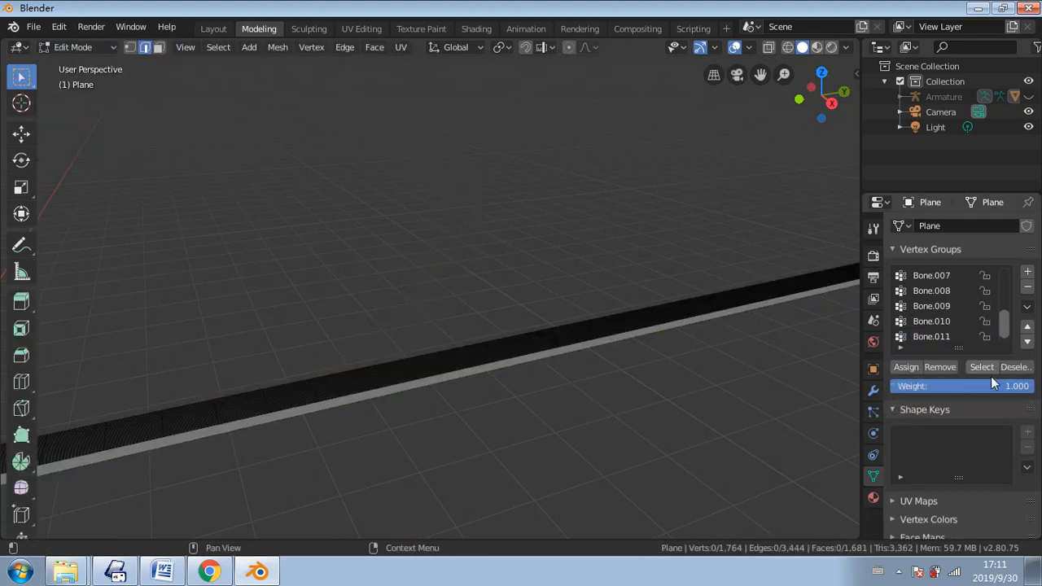
scroll(972, 455, down, 3)
scroll(972, 455, up, 3)
scroll(959, 330, down, 1)
scroll(895, 346, up, 3)
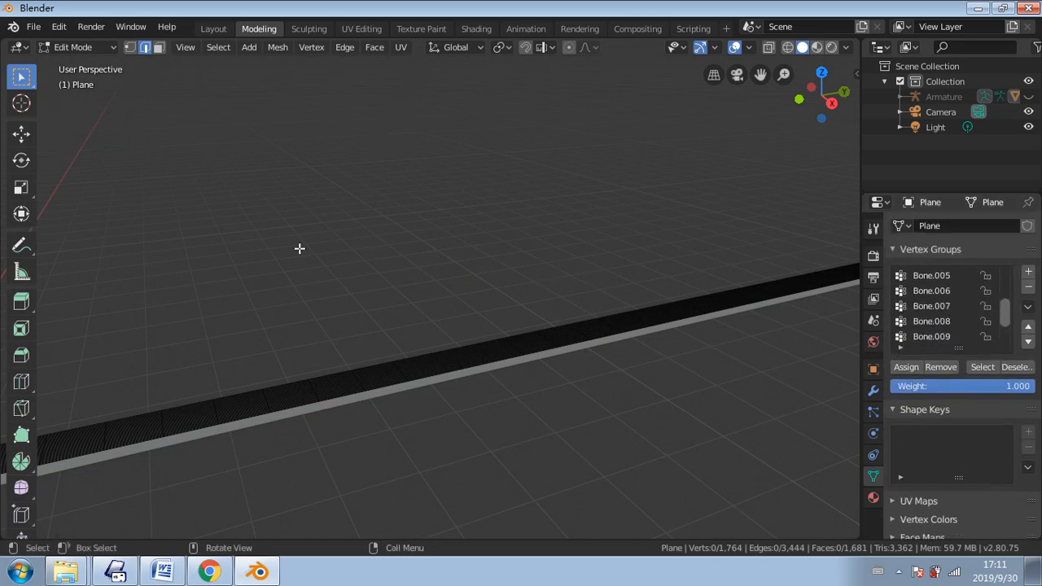
click(79, 46)
click(90, 63)
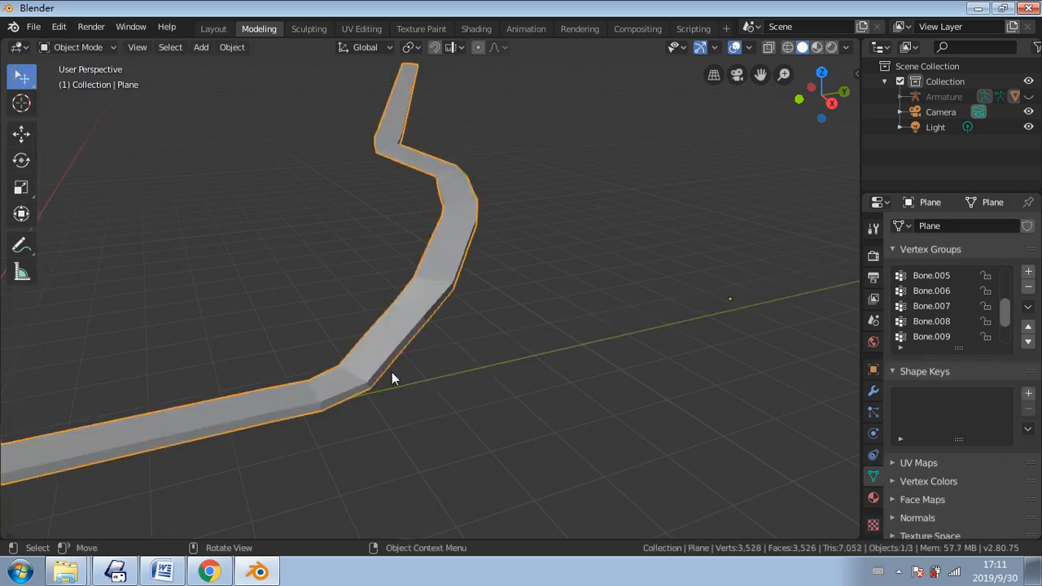
- Apply Shade Flat to the curved plane strip
scroll(489, 277, down, 3)
mouse_move(340, 295)
middle_down()
mouse_move(540, 307)
mouse_move(549, 333)
mouse_move(434, 347)
mouse_move(344, 309)
middle_up()
right_click(453, 296)
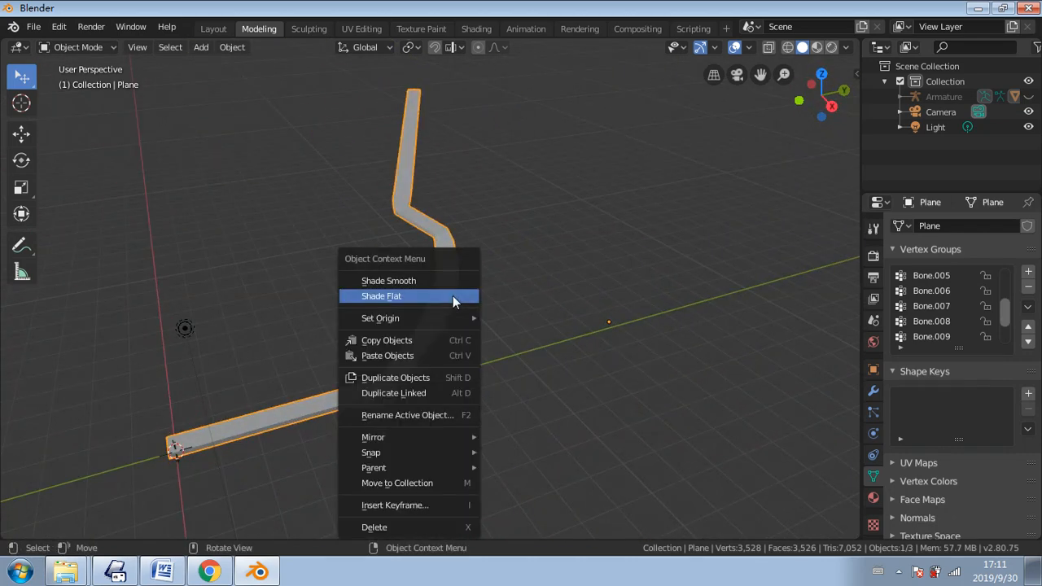
click(453, 296)
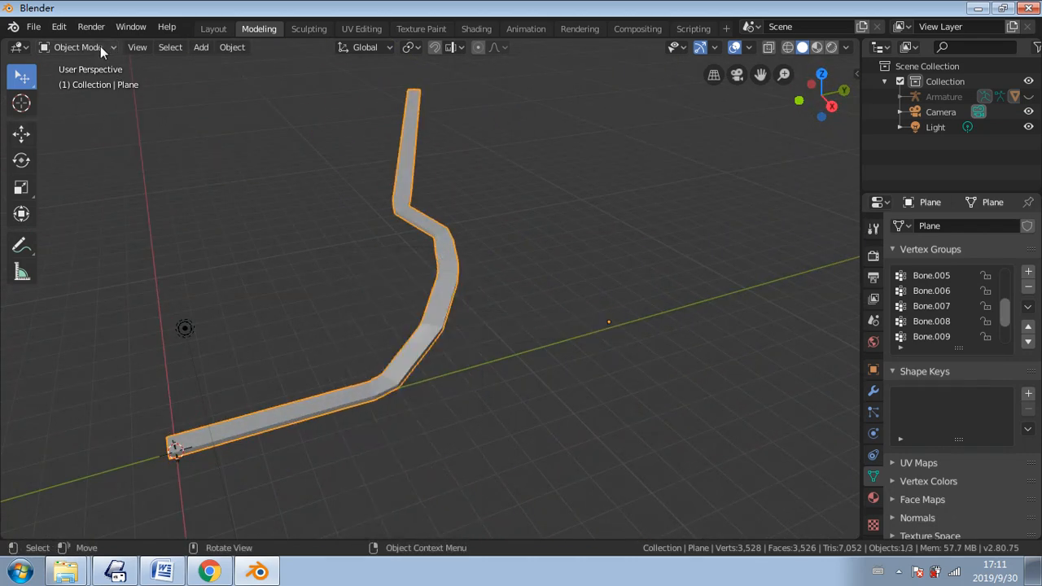
- Export the scene in Wavefront OBJ format to the Desktop as untitled.obj
click(45, 30)
click(31, 30)
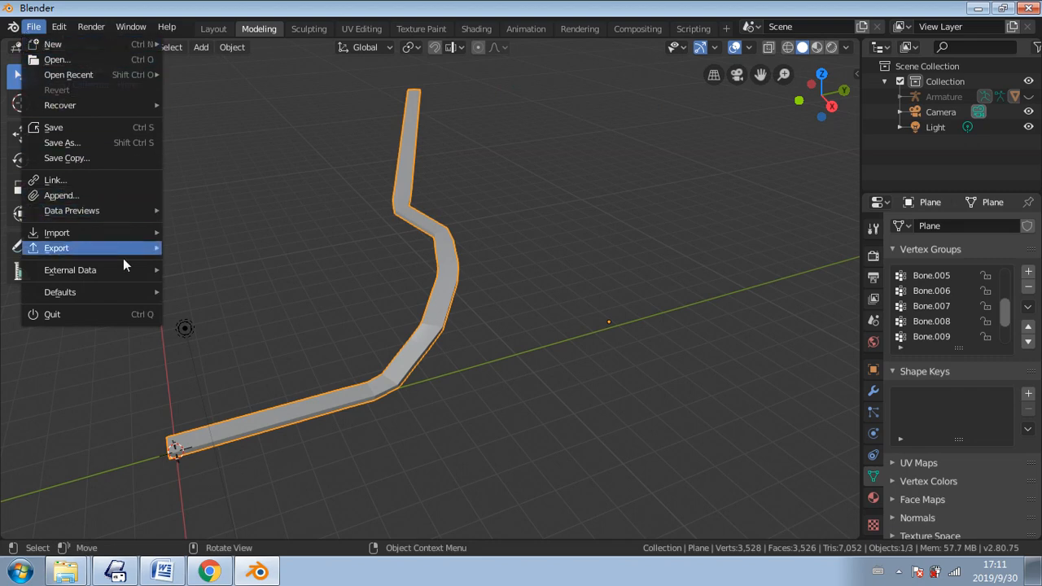
mouse_move(136, 260)
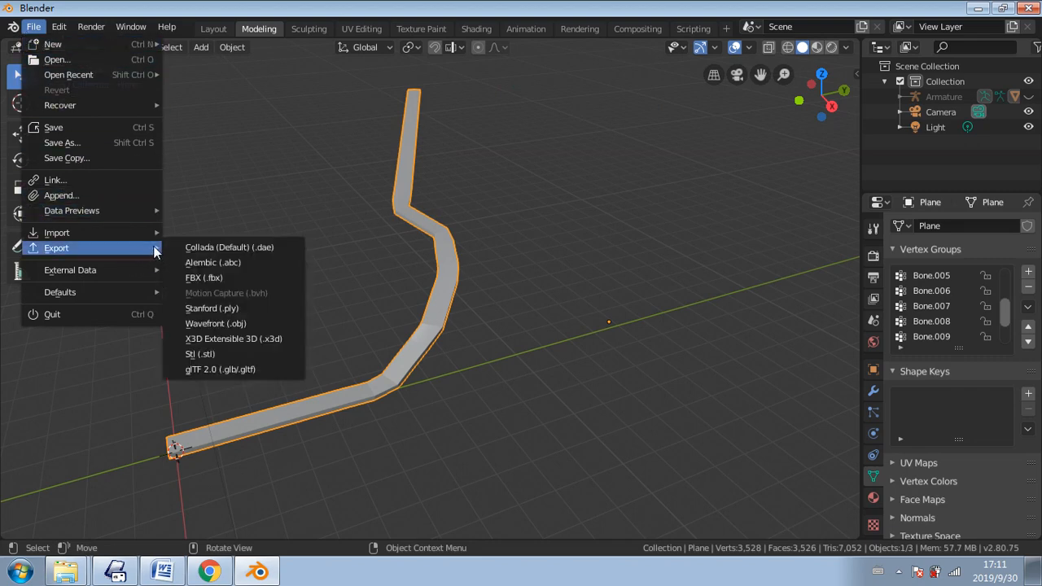
click(260, 321)
click(46, 126)
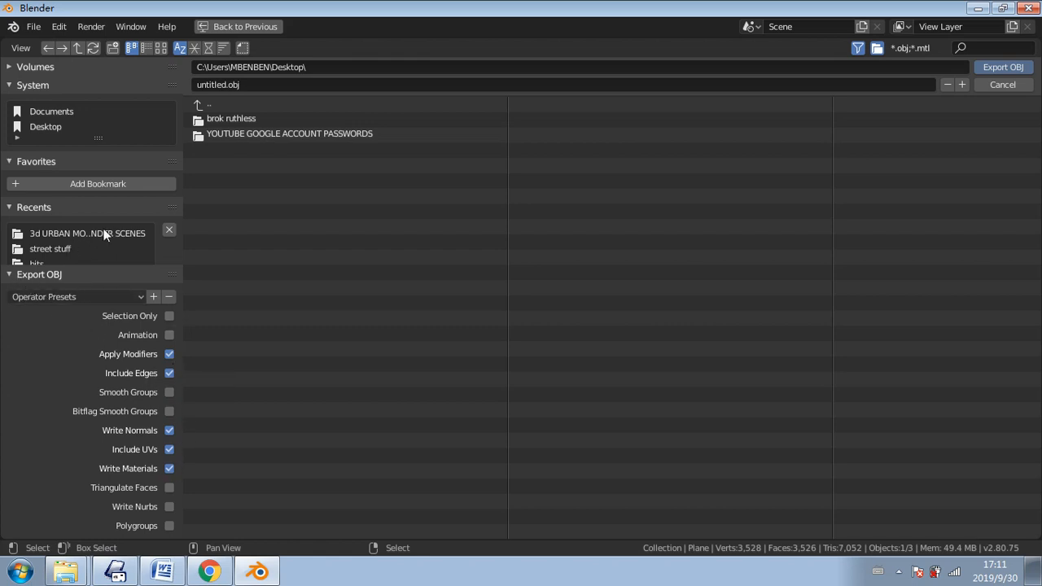
click(995, 69)
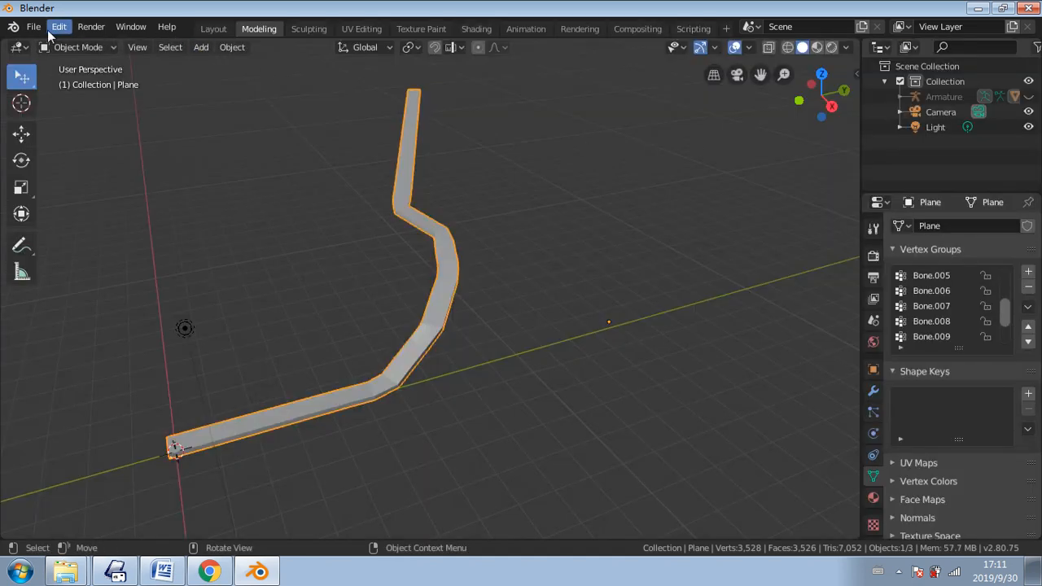
- Start a new file without saving the changes, and delete the default cube, camera and light
click(34, 27)
mouse_move(38, 41)
click(234, 44)
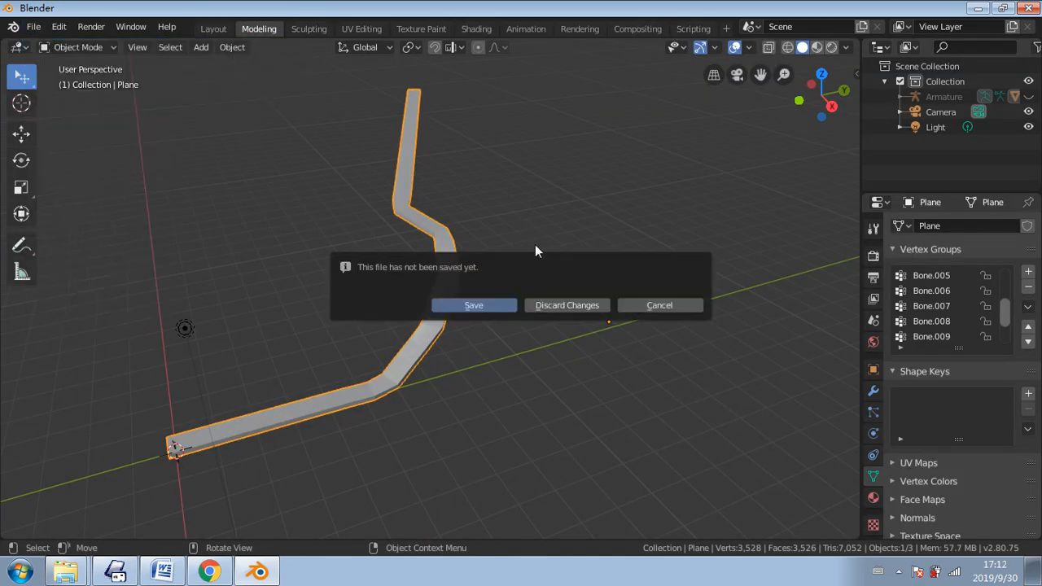
click(550, 305)
key(a)
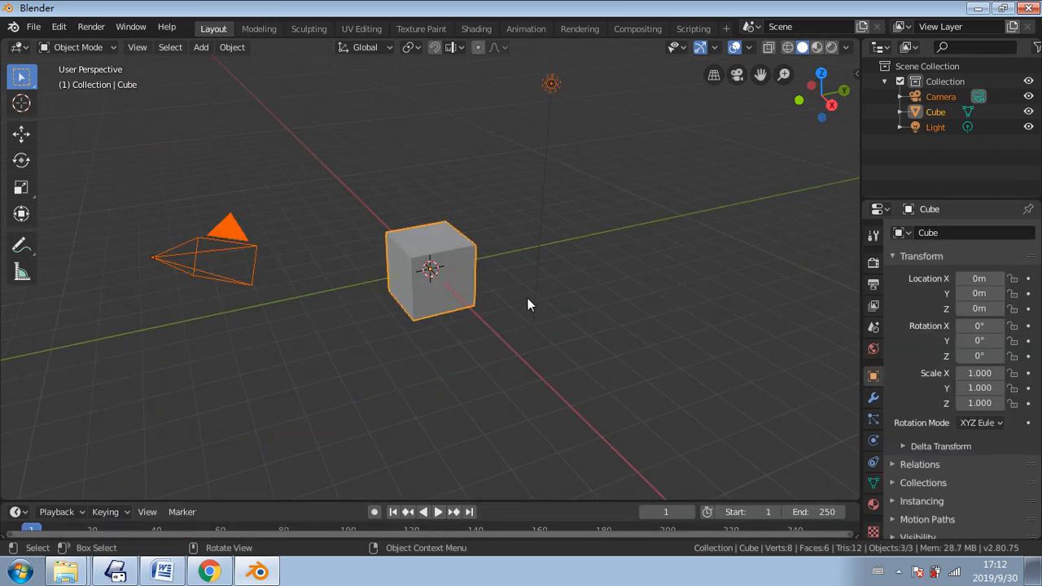
key(Delete)
- Import the Wavefront file untitled.obj from the Desktop into the empty scene
click(34, 26)
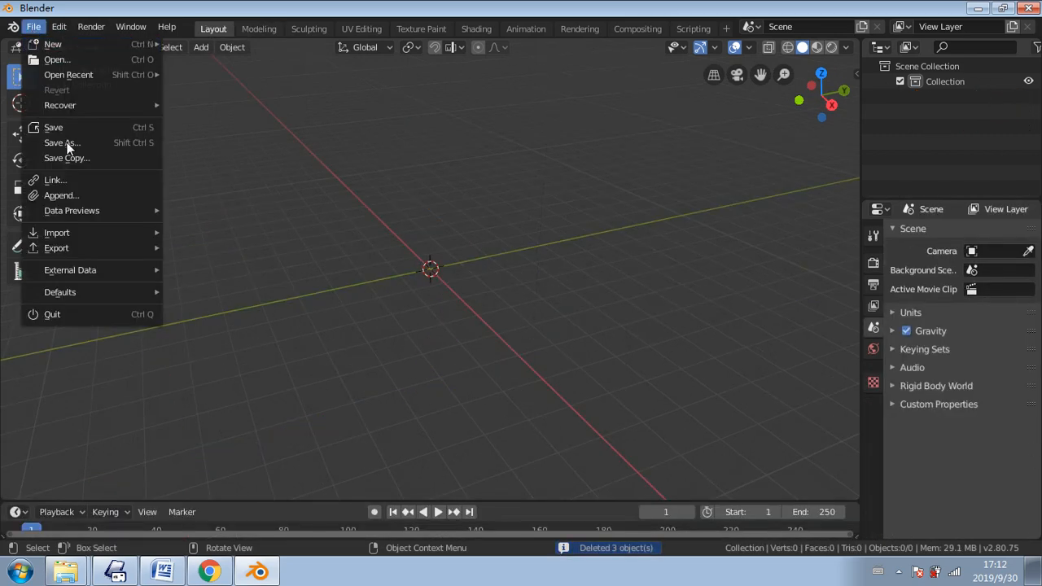
mouse_move(91, 233)
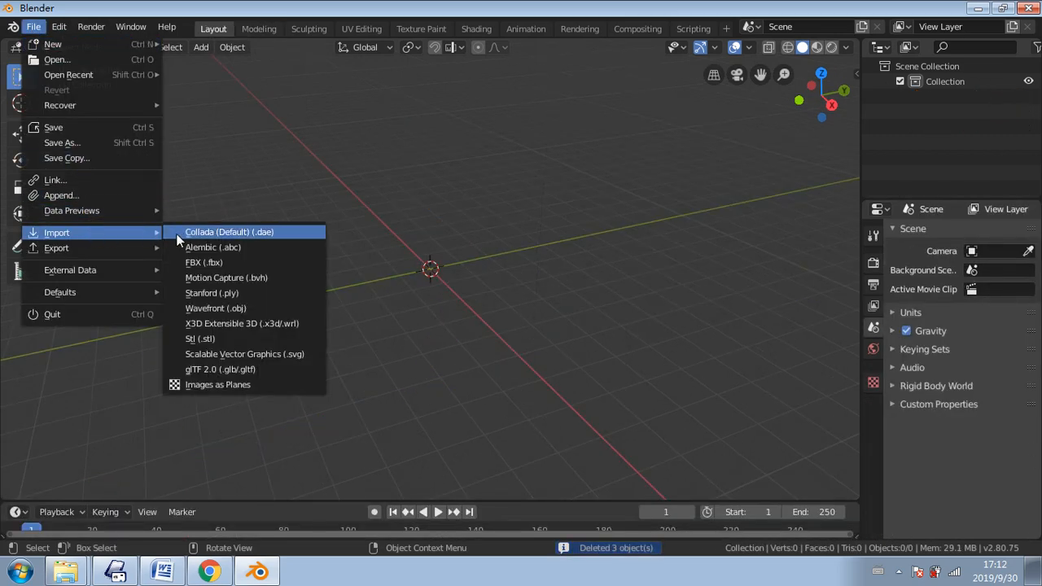
click(236, 307)
click(46, 127)
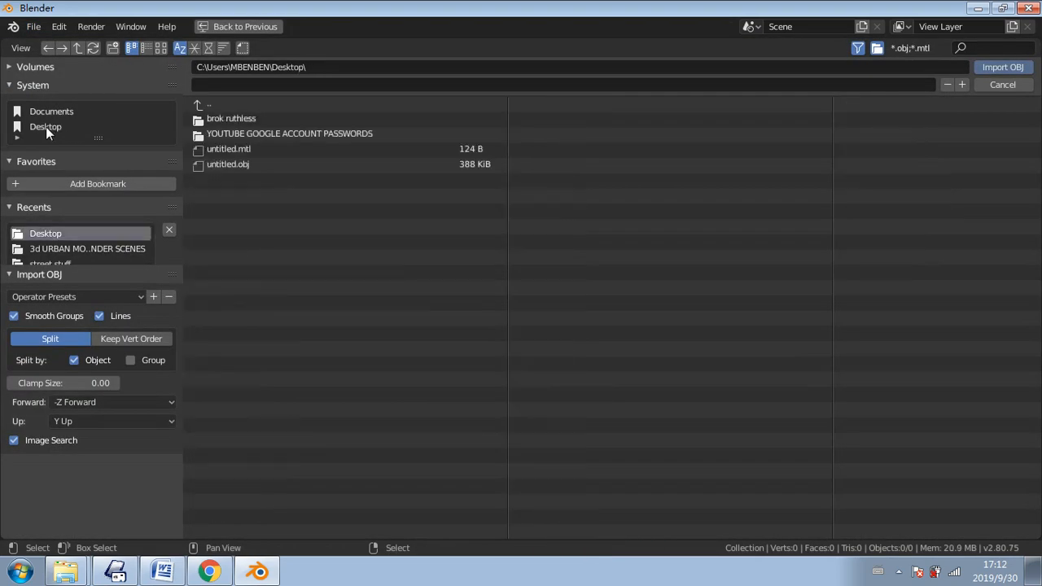
double_click(213, 167)
- Check the imported plane's mesh data and overall shape, and make the plane the active selection
scroll(671, 341, up, 4)
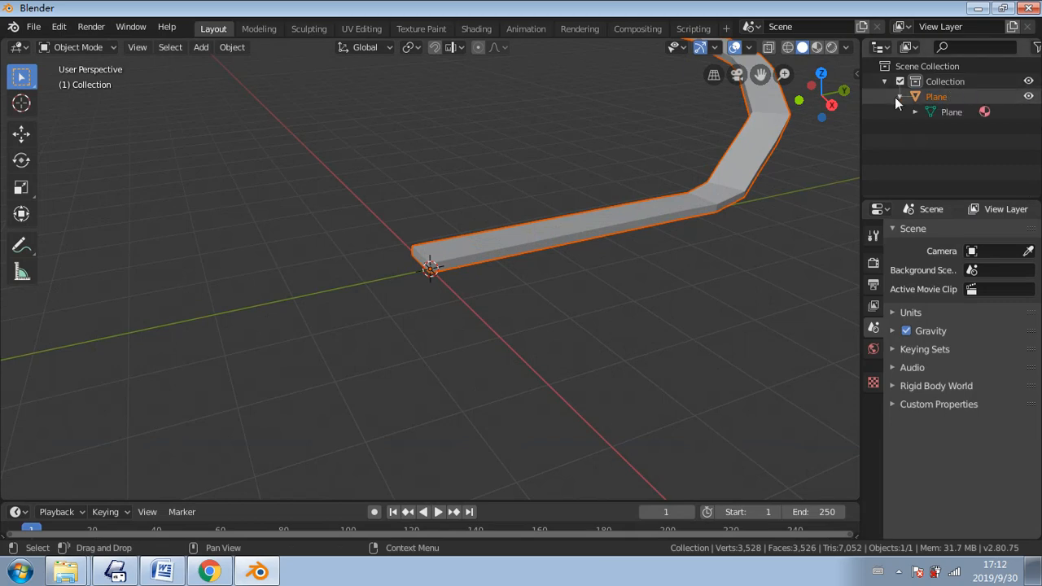
click(913, 112)
click(914, 112)
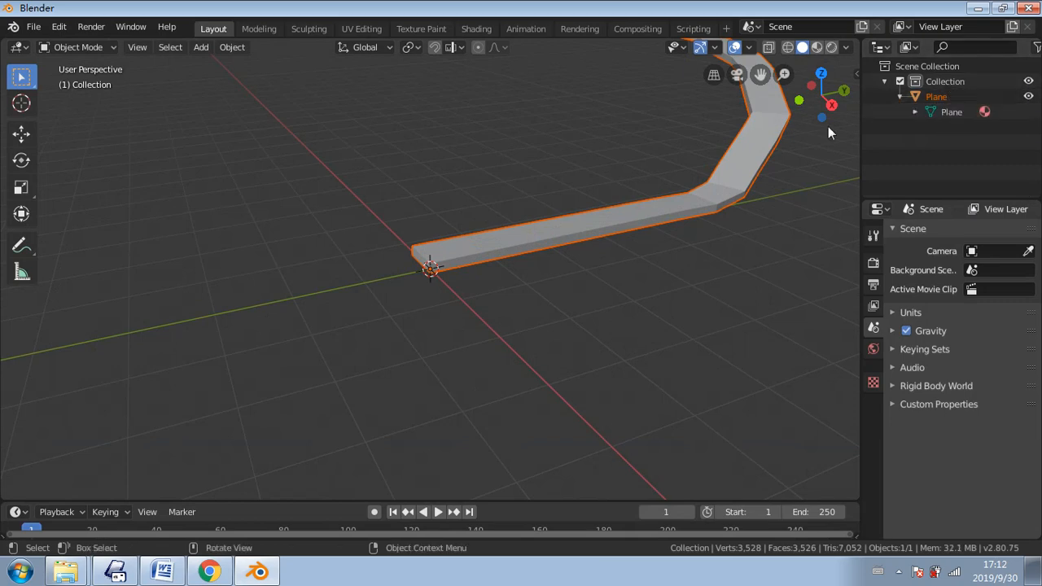
middle_drag(645, 196, 427, 344)
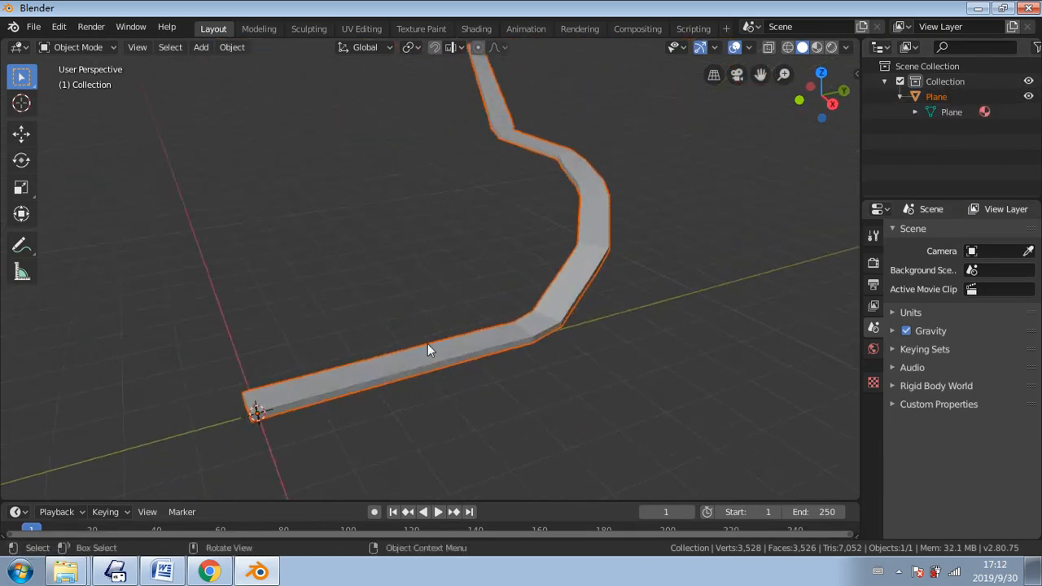
right_click(520, 308)
click(339, 259)
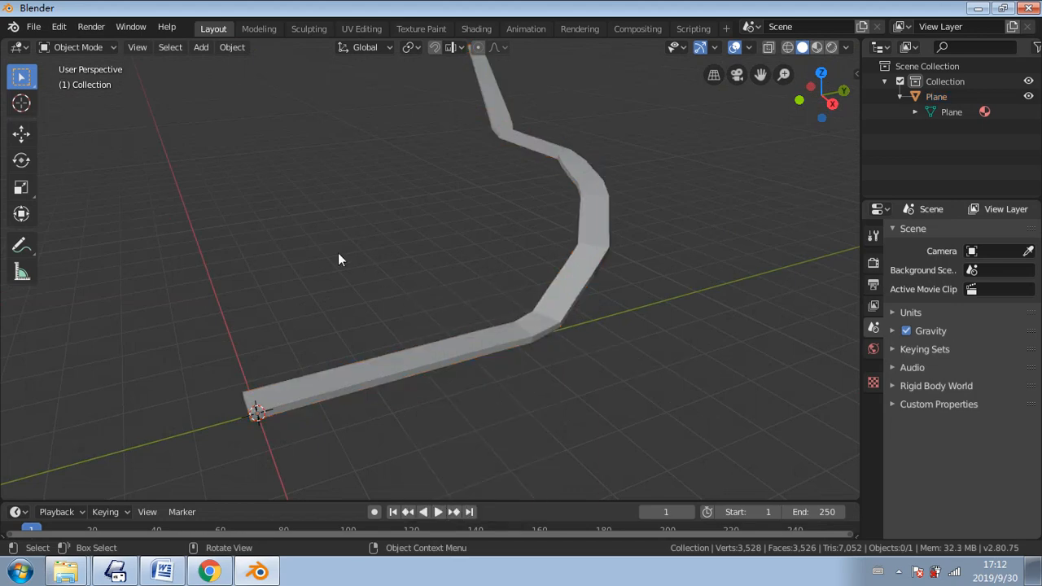
click(347, 371)
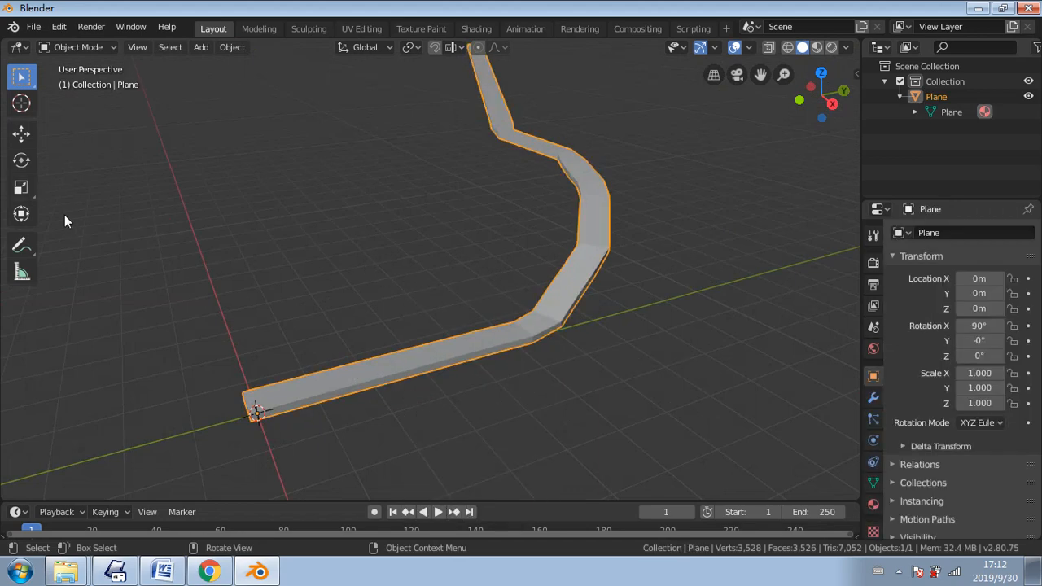
- Try scaling the imported plane strip along the X axis, and undo the scaling
click(22, 188)
drag(284, 445, 272, 479)
middle_drag(457, 213, 491, 173)
key(ctrl+z)
- Enter Edit Mode on the imported plane and examine its curved mesh from several angles
scroll(444, 256, up, 11)
shift+middle_drag(448, 242, 563, 288)
scroll(677, 249, down, 2)
scroll(561, 277, down, 8)
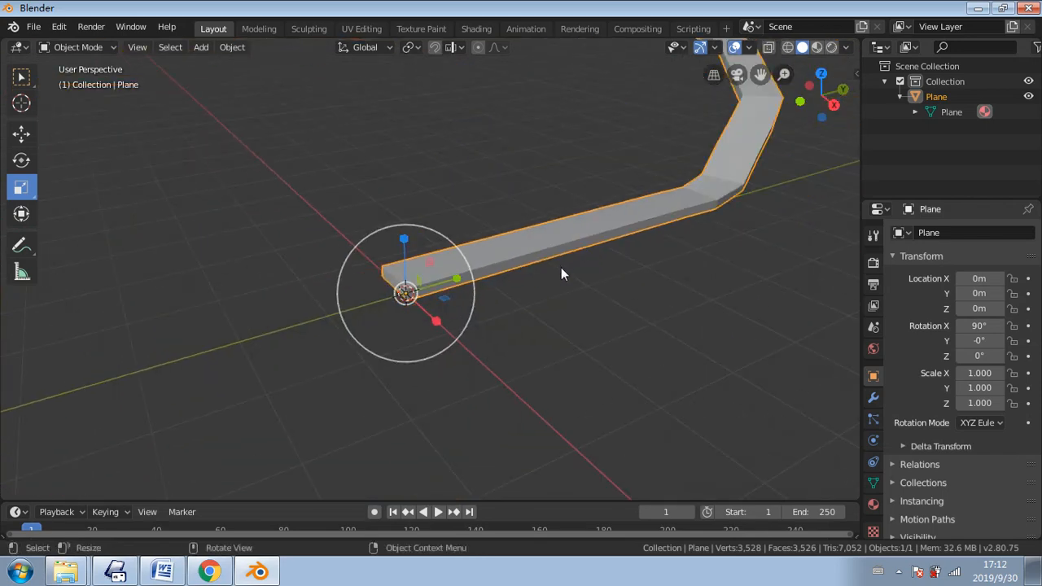
middle_drag(587, 253, 477, 432)
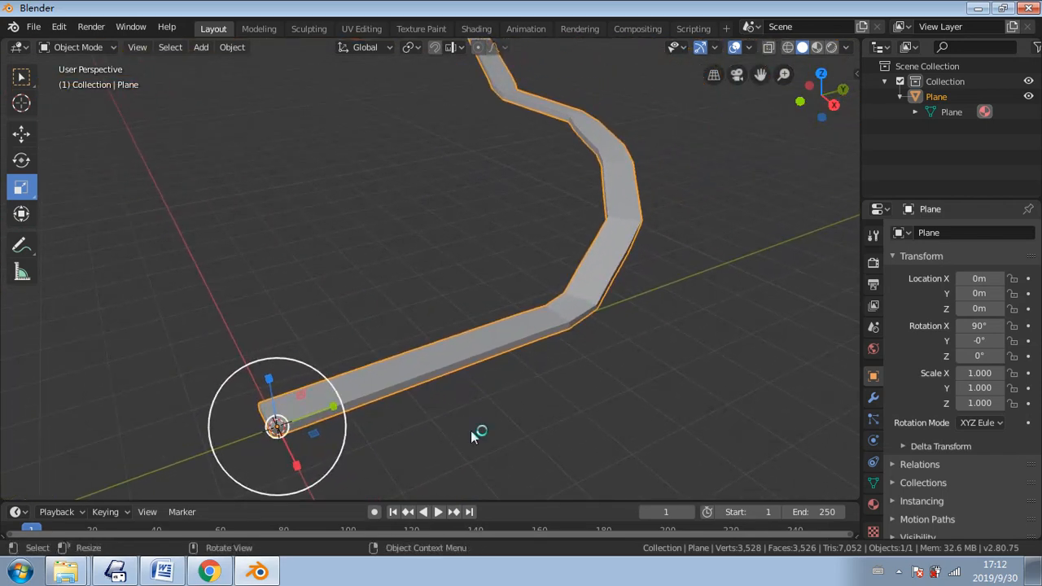
click(77, 46)
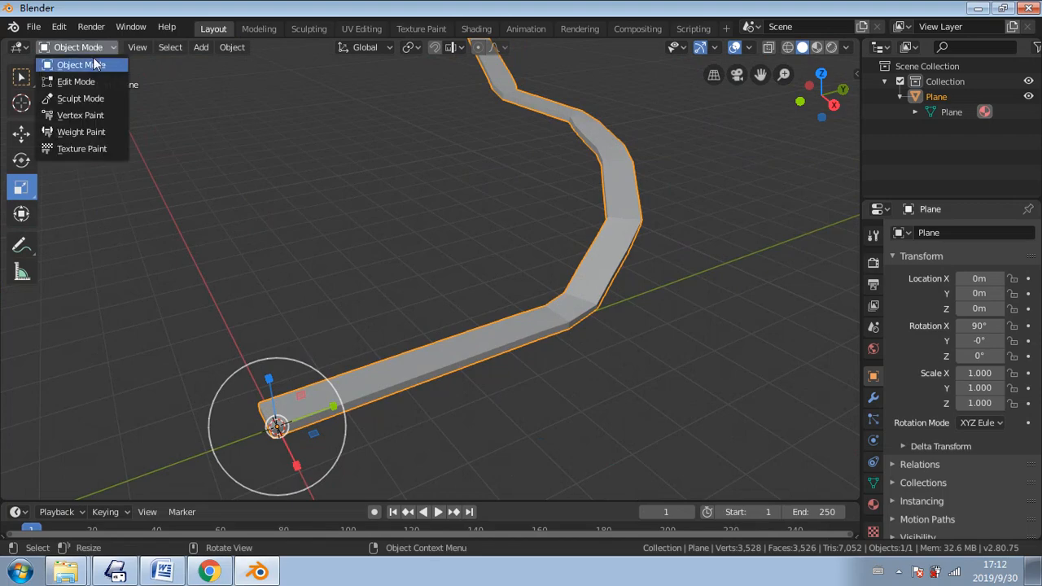
click(88, 83)
scroll(362, 377, up, 3)
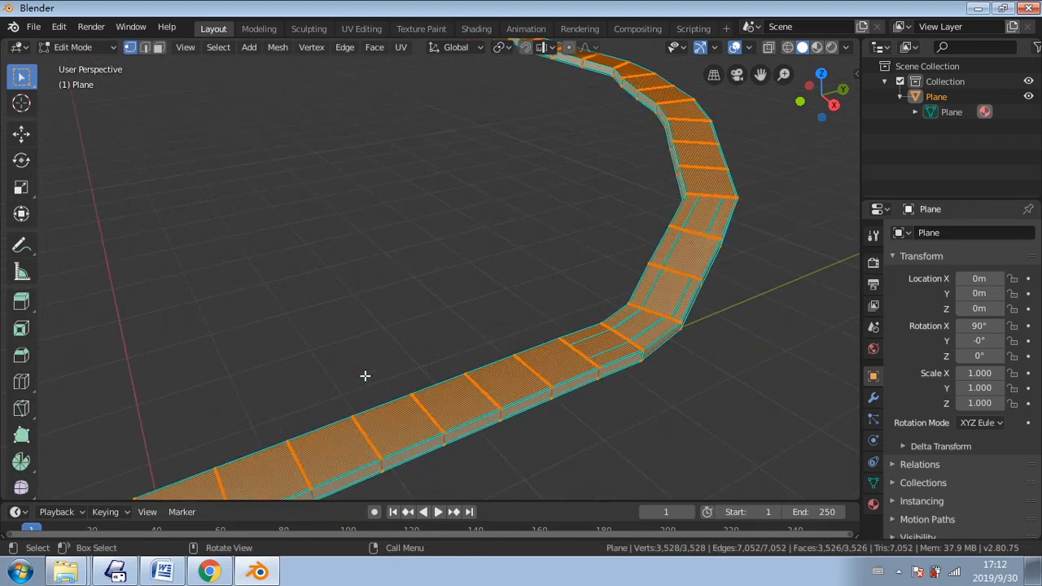
middle_drag(366, 374, 377, 464)
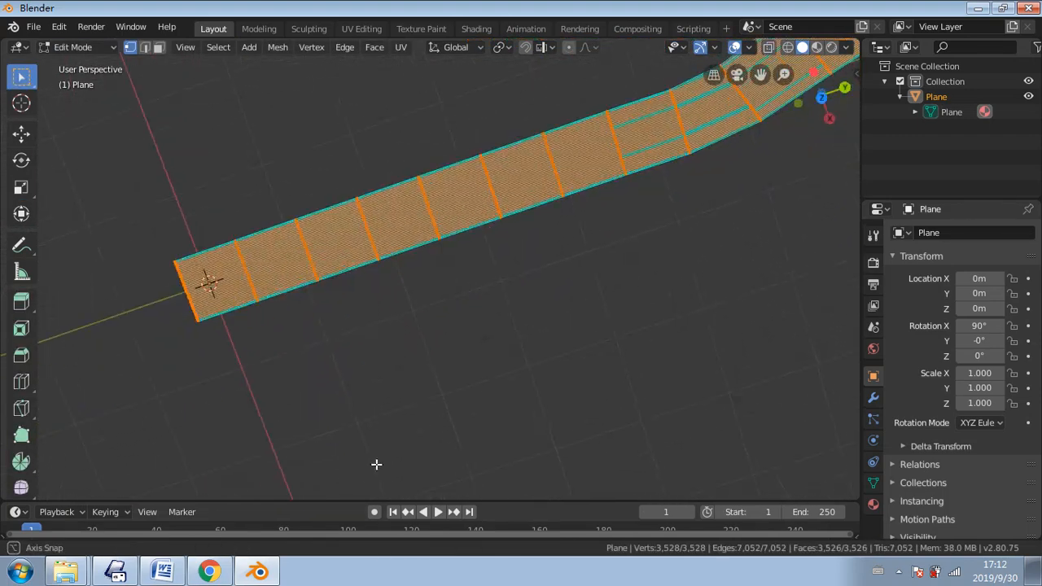
scroll(312, 267, up, 5)
middle_drag(310, 252, 168, 154)
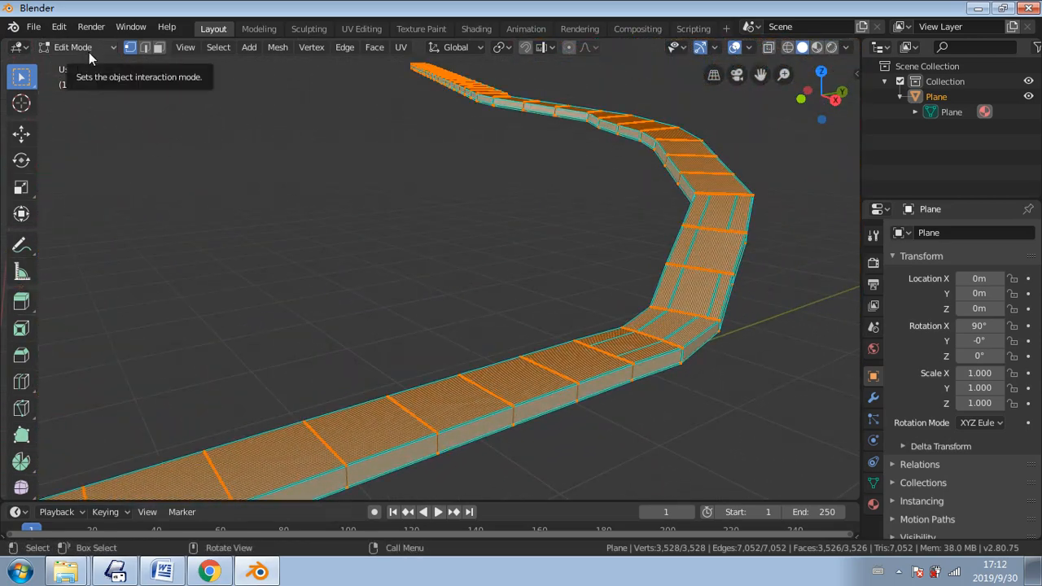
- Deselect and reselect the plane's entire mesh several times, ending with all of it selected
click(234, 225)
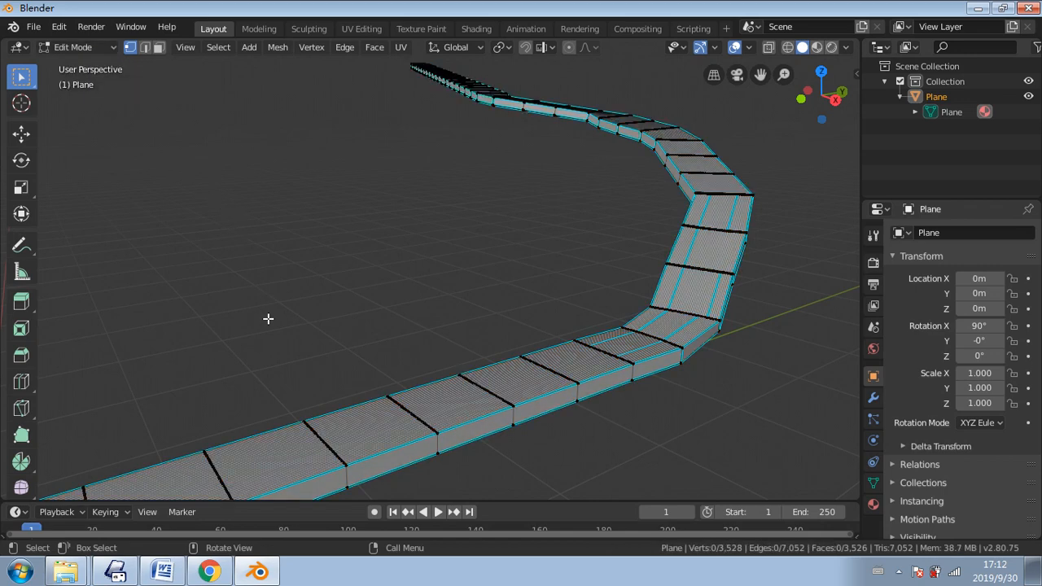
key(a)
key(alt+a)
key(a)
key(alt+a)
key(a)
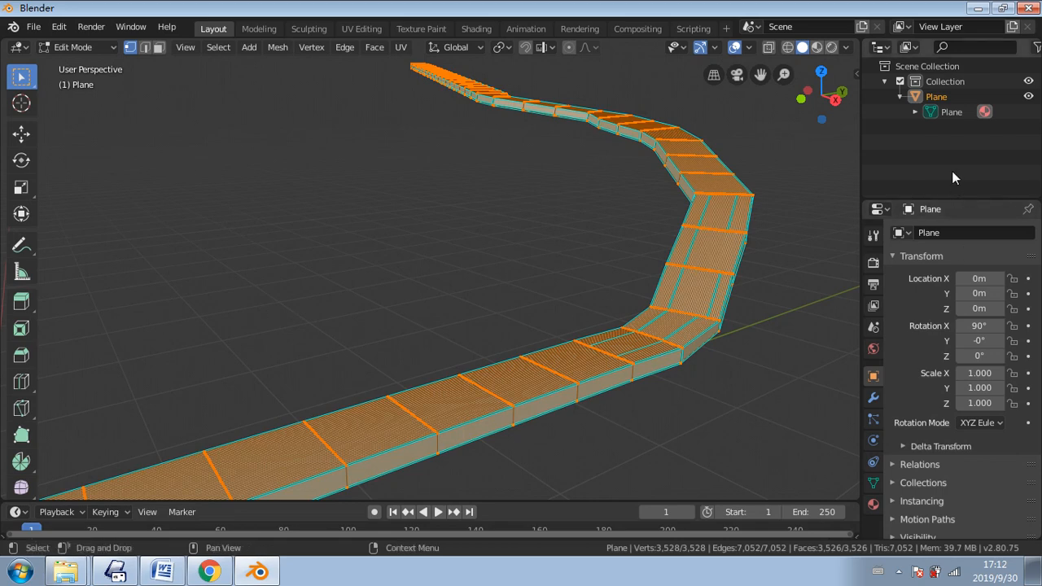
- Clear the selection on the plane's mesh and select all of it again
click(926, 98)
key(alt+a)
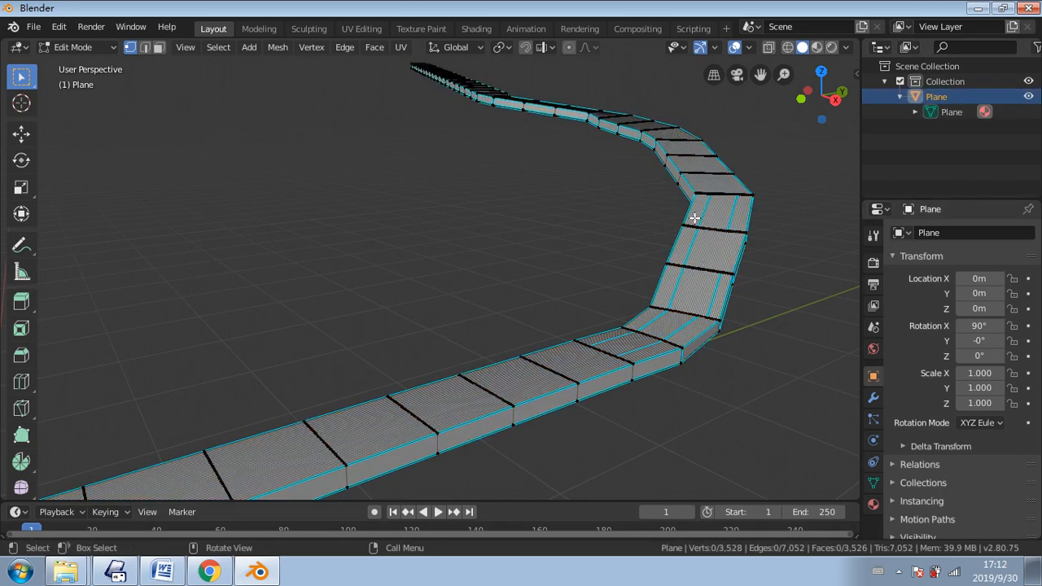
key(a)
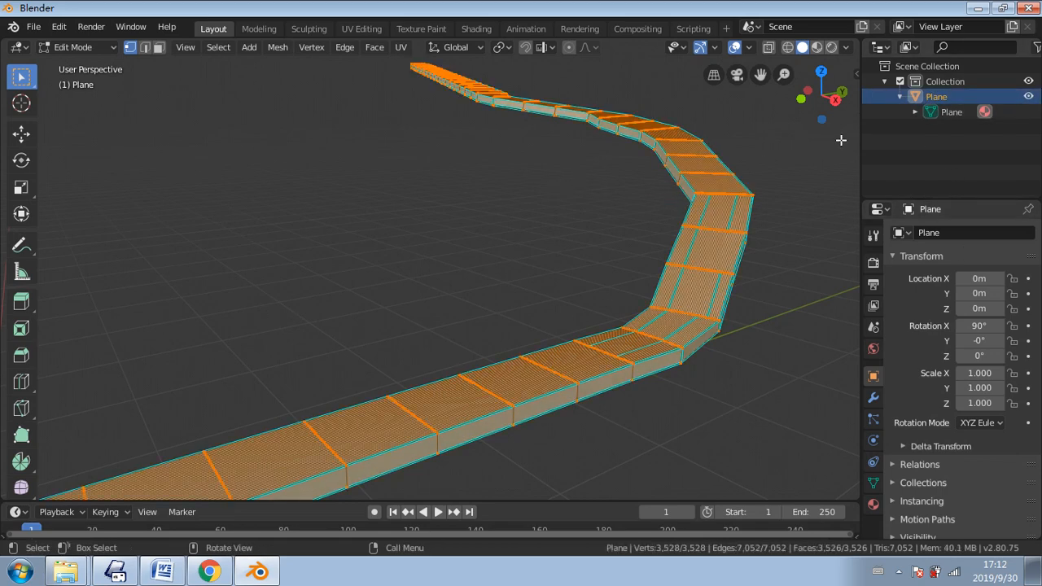
- Delete the plane's mesh data, and undo the deletion
click(942, 112)
right_click(941, 112)
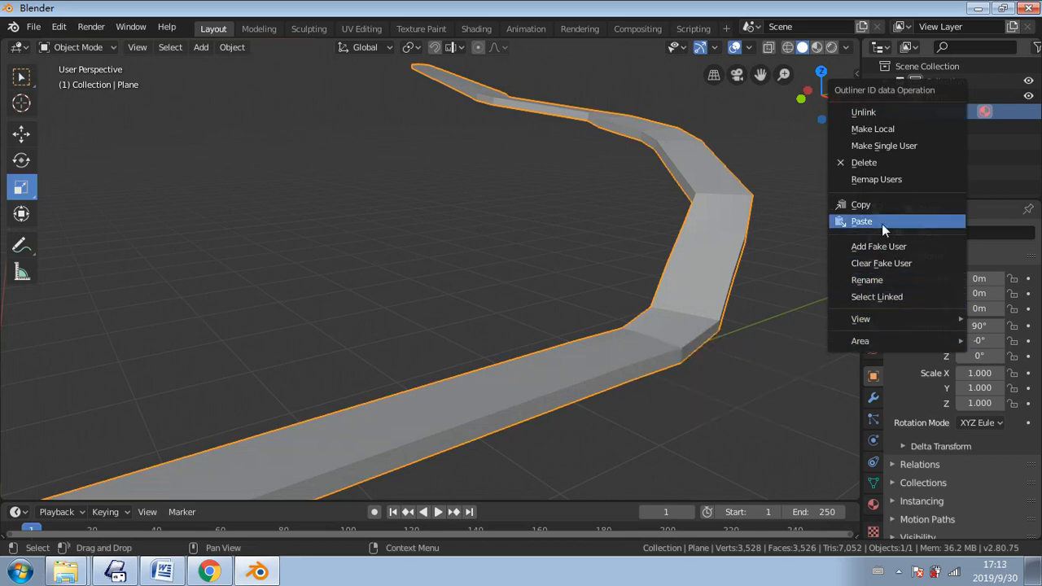
click(883, 163)
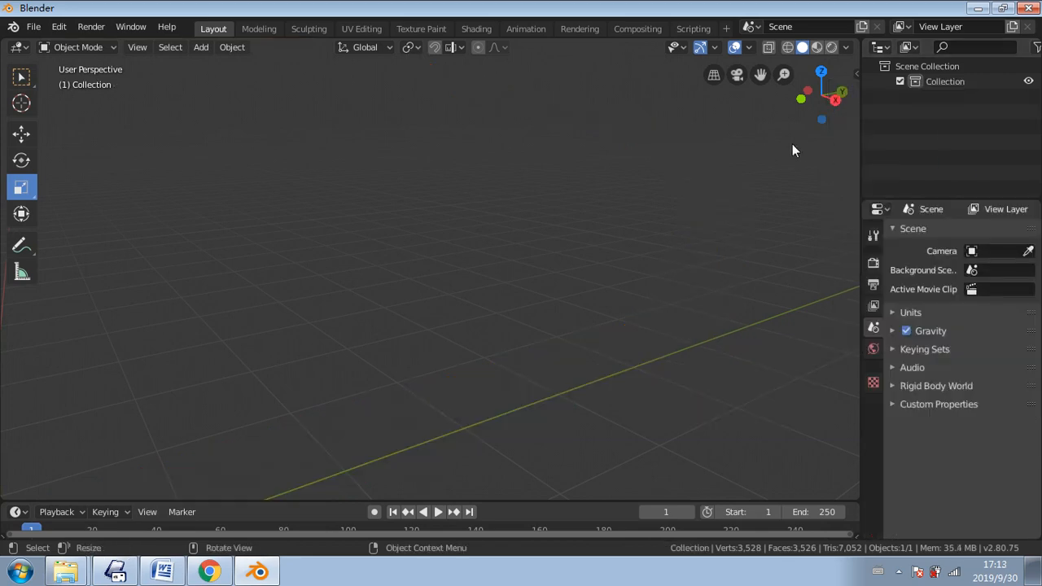
key(ctrl+z)
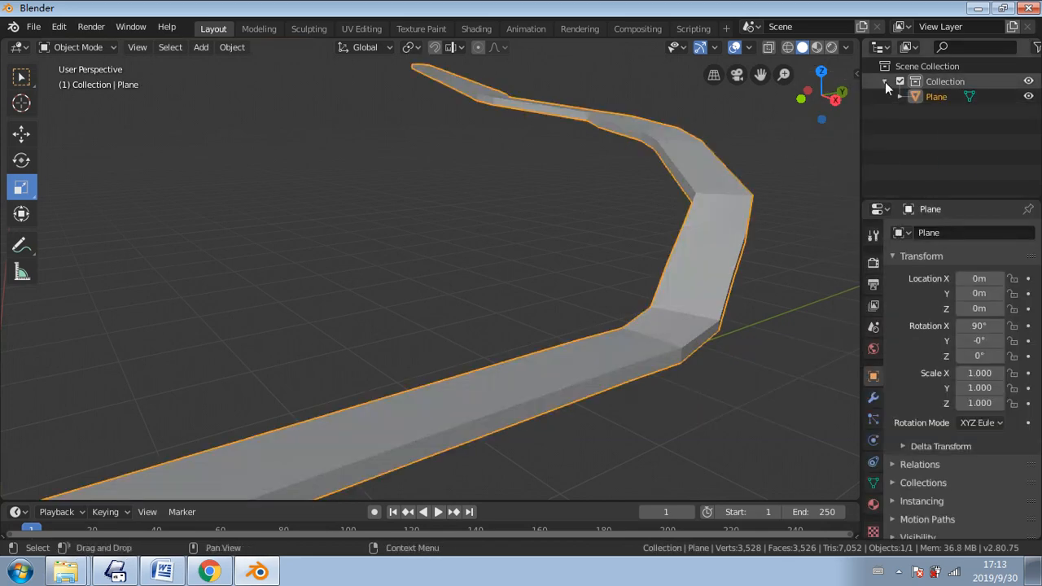
click(928, 96)
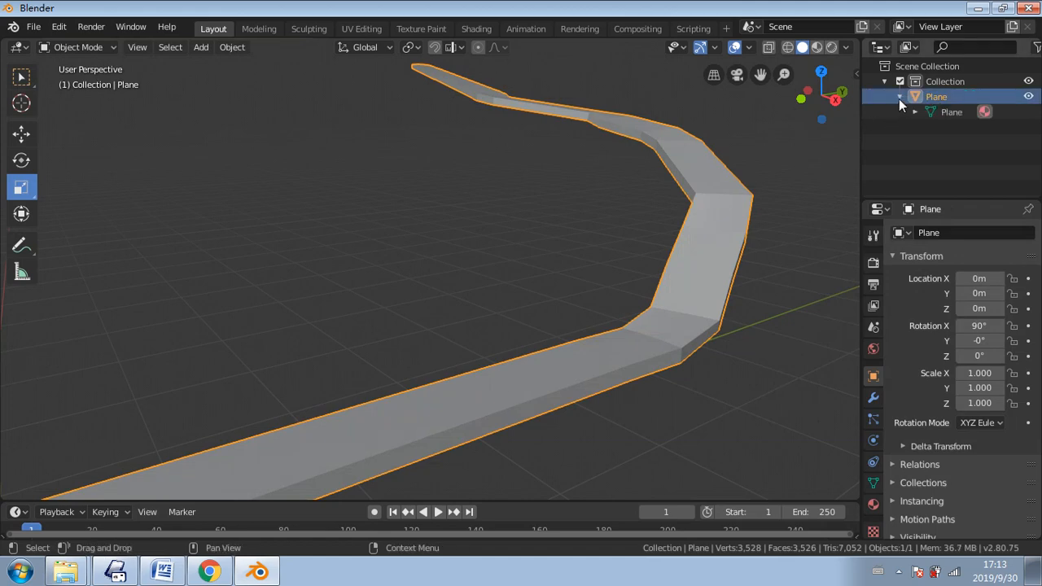
click(899, 99)
- Enter Edit Mode on the plane and smooth all its vertices in several passes with the Smooth tool
scroll(495, 309, down, 1)
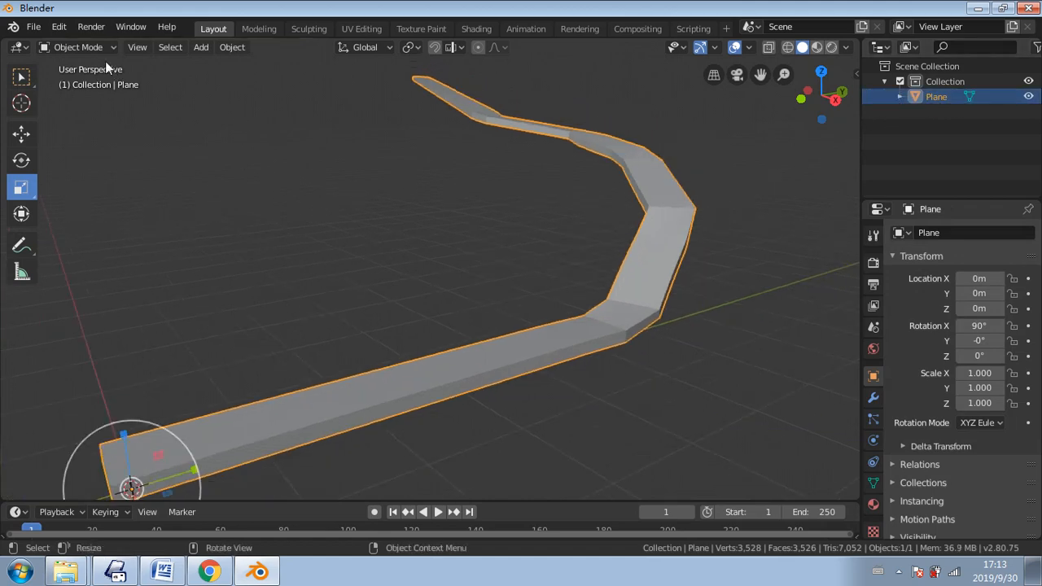
click(81, 47)
click(83, 82)
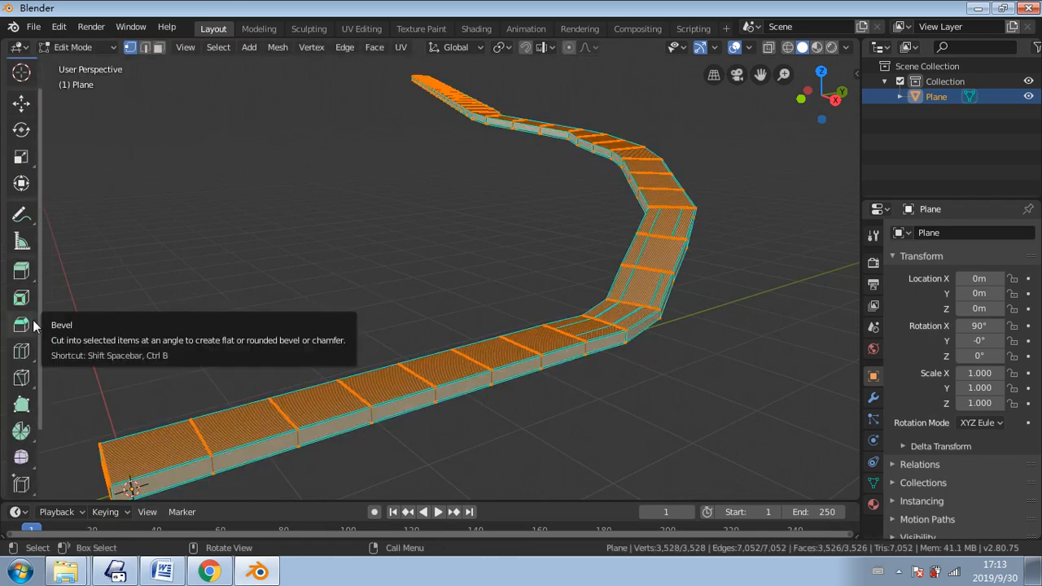
scroll(33, 328, down, 1)
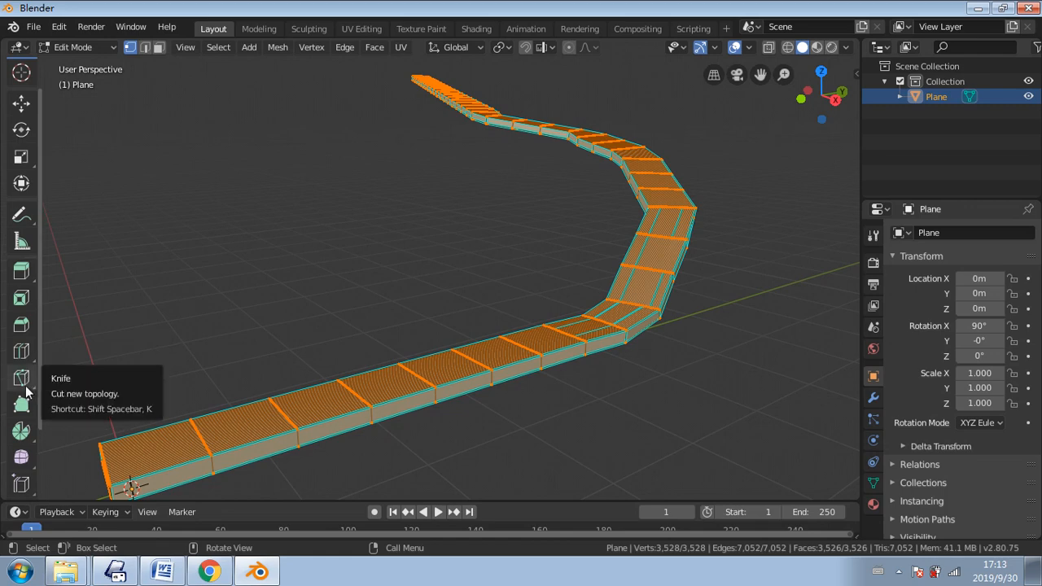
click(21, 458)
drag(166, 444, 380, 285)
middle_drag(379, 284, 553, 250)
middle_drag(633, 268, 448, 311)
drag(448, 311, 774, 472)
drag(809, 383, 1037, 564)
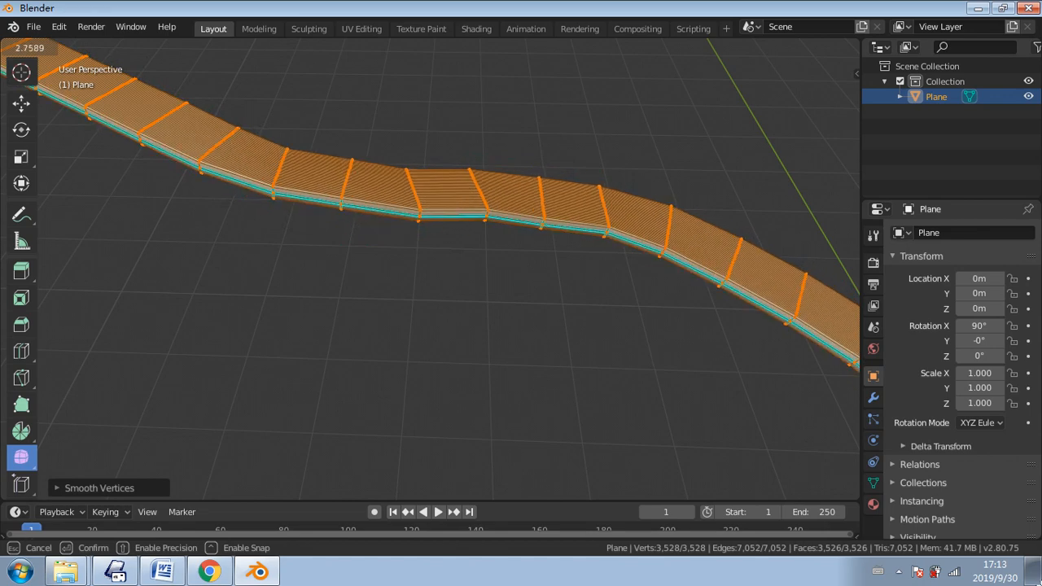
drag(784, 421, 635, 361)
- Deselect the smoothed mesh and return to Object Mode to apply smooth shading to the track
middle_drag(636, 360, 482, 269)
key(alt+a)
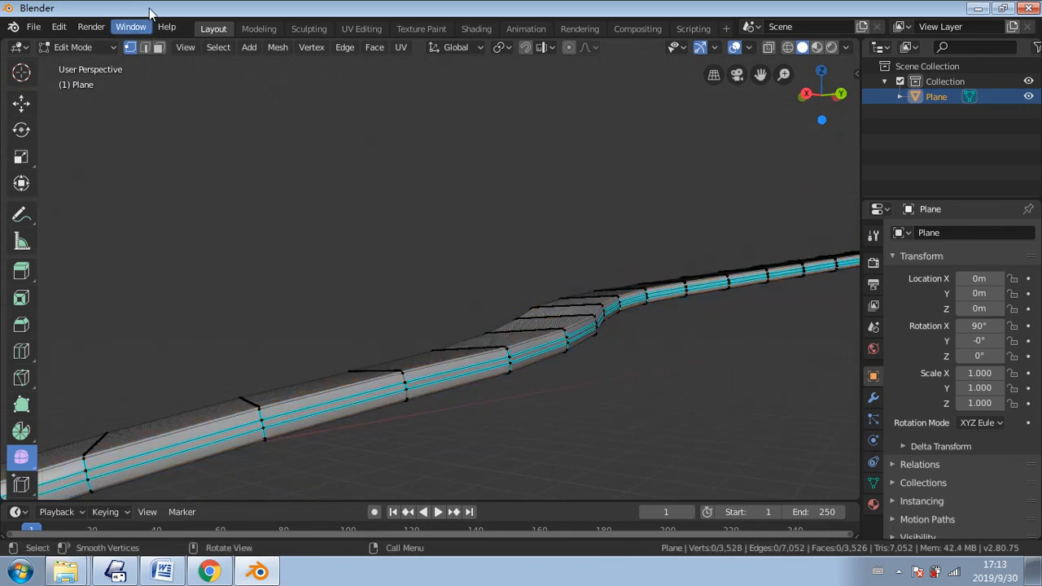
click(75, 47)
click(82, 62)
middle_drag(463, 327, 515, 361)
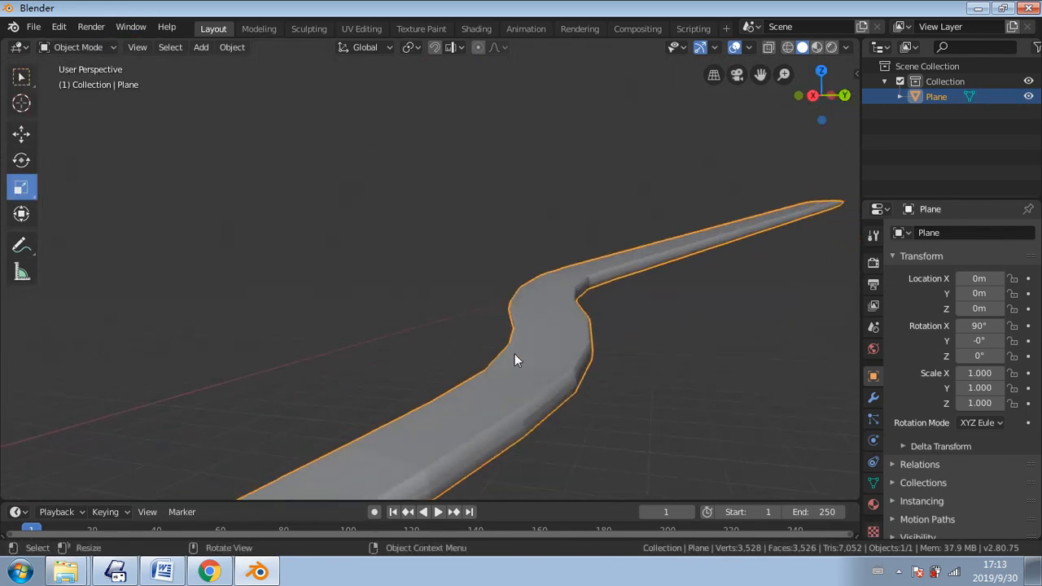
right_click(522, 362)
click(502, 293)
mouse_move(512, 304)
middle_down()
mouse_move(475, 361)
mouse_move(510, 377)
mouse_move(620, 321)
mouse_move(789, 380)
mouse_move(415, 347)
mouse_move(503, 350)
mouse_move(458, 344)
mouse_move(465, 334)
mouse_move(453, 329)
mouse_move(440, 330)
mouse_move(454, 338)
mouse_move(421, 341)
middle_up()
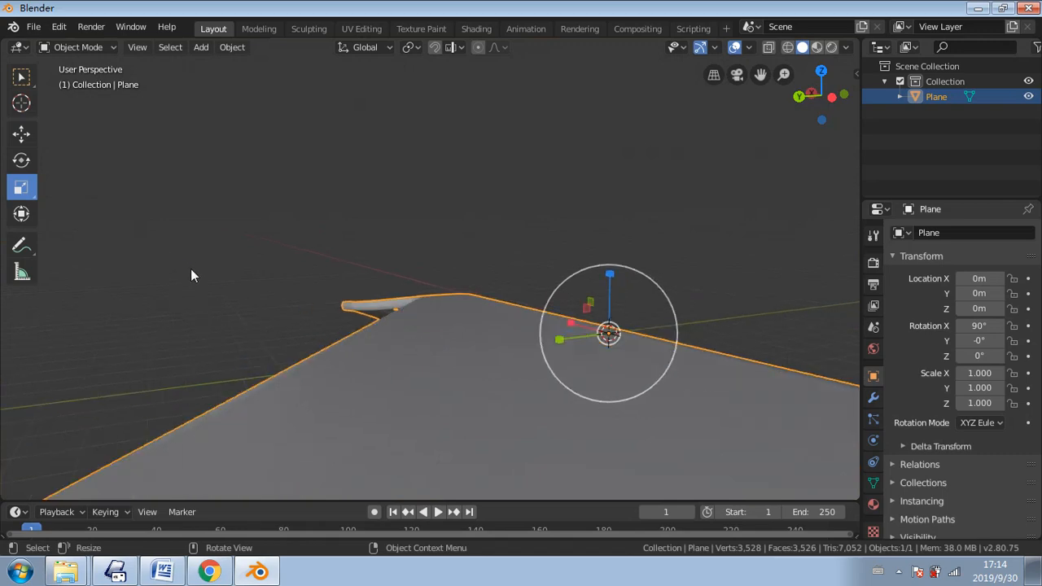
- Add a cube mesh and move it beside the track to about X -2.9, Y 3.0
middle_drag(191, 275, 198, 279)
click(201, 47)
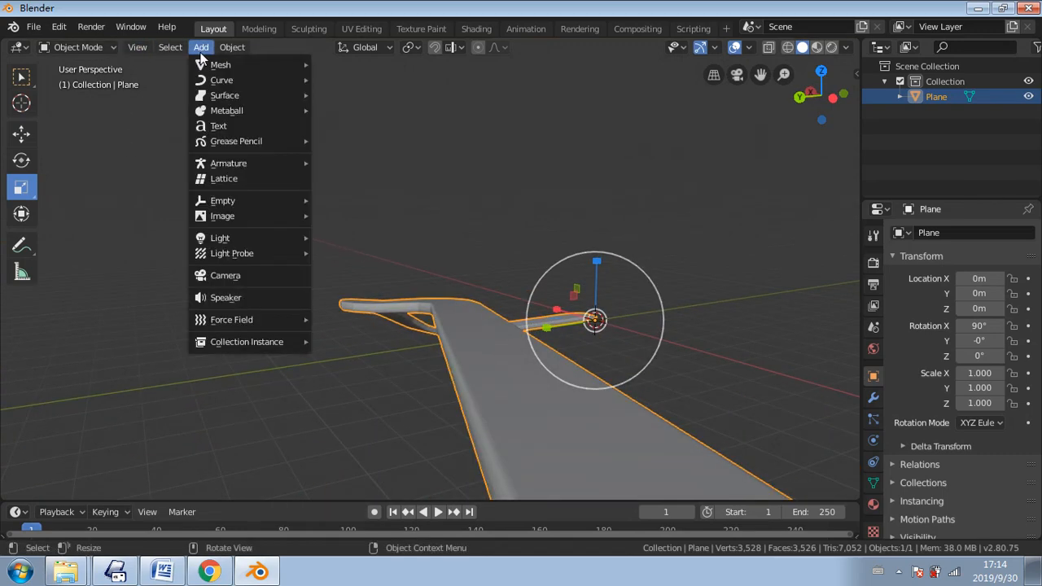
mouse_move(289, 66)
middle_drag(533, 368, 536, 369)
key(ctrl+z)
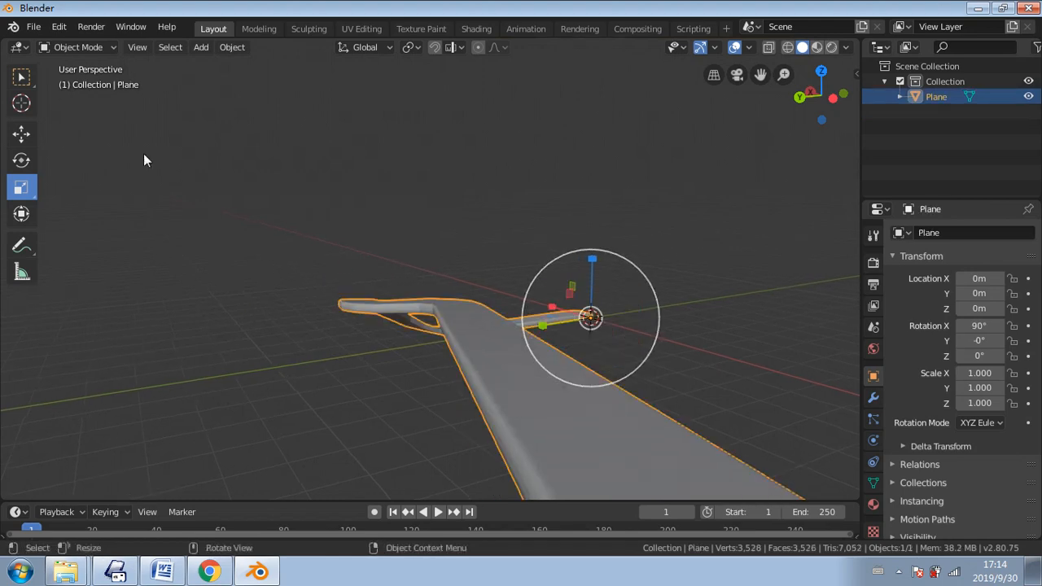
click(200, 46)
mouse_move(296, 71)
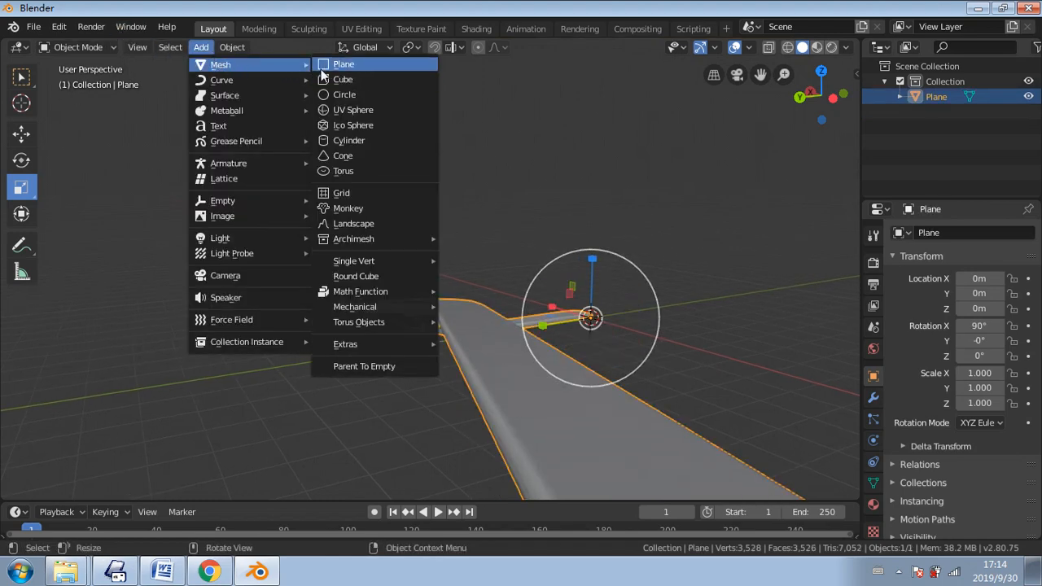
click(342, 79)
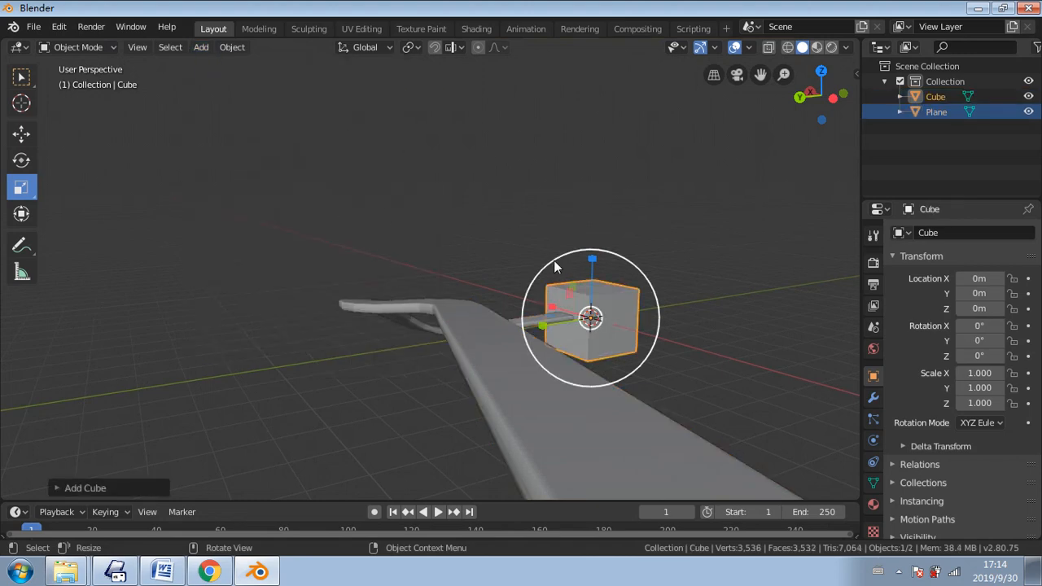
click(21, 133)
drag(556, 310, 521, 342)
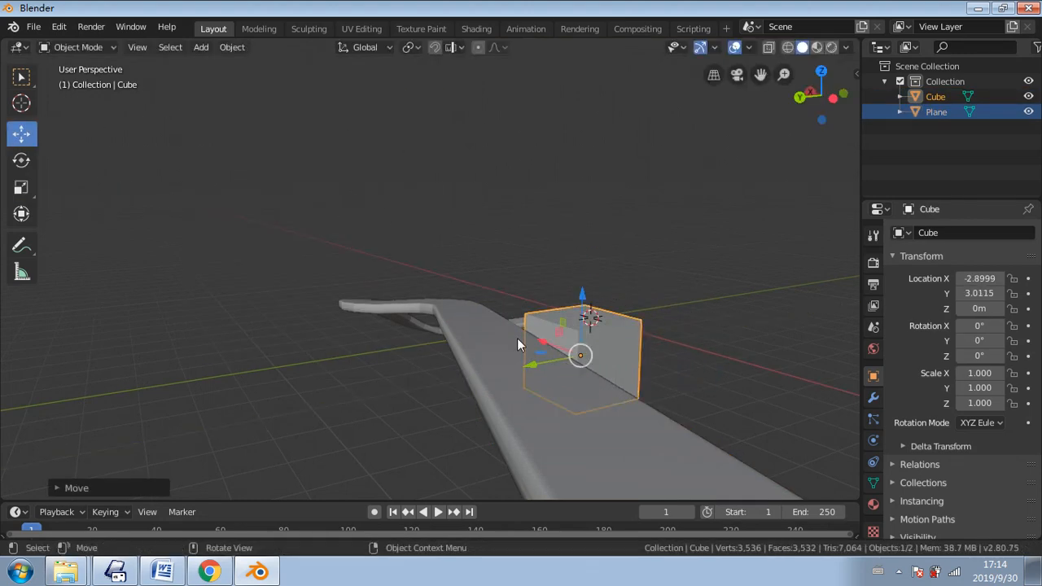
- Stretch the cube into a tall block with a Z scale of about 3.2, and position it at about Z 0.03
drag(584, 311, 473, 412)
click(21, 188)
key(ctrl+z)
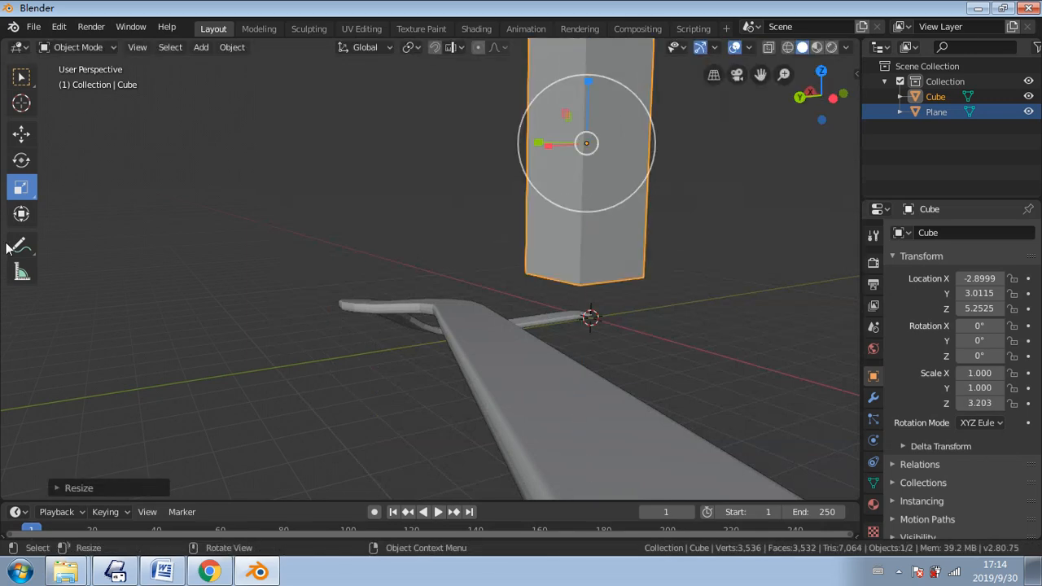
click(21, 132)
drag(588, 84, 588, 312)
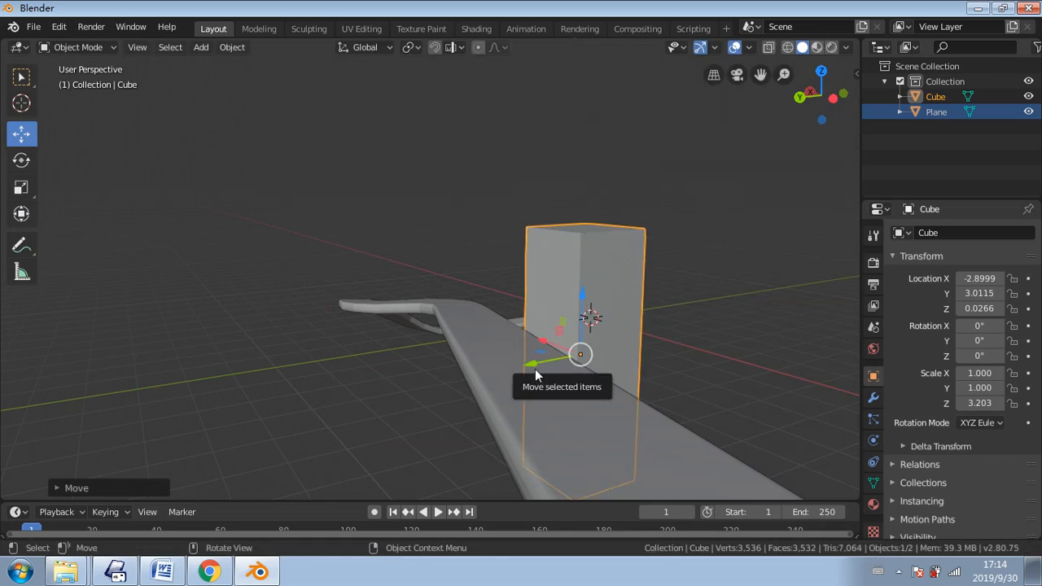
- Duplicate the tall block to the track's other side and place the copy at about X -5.68, Y 10.92, Z 2.03
key(shift+d)
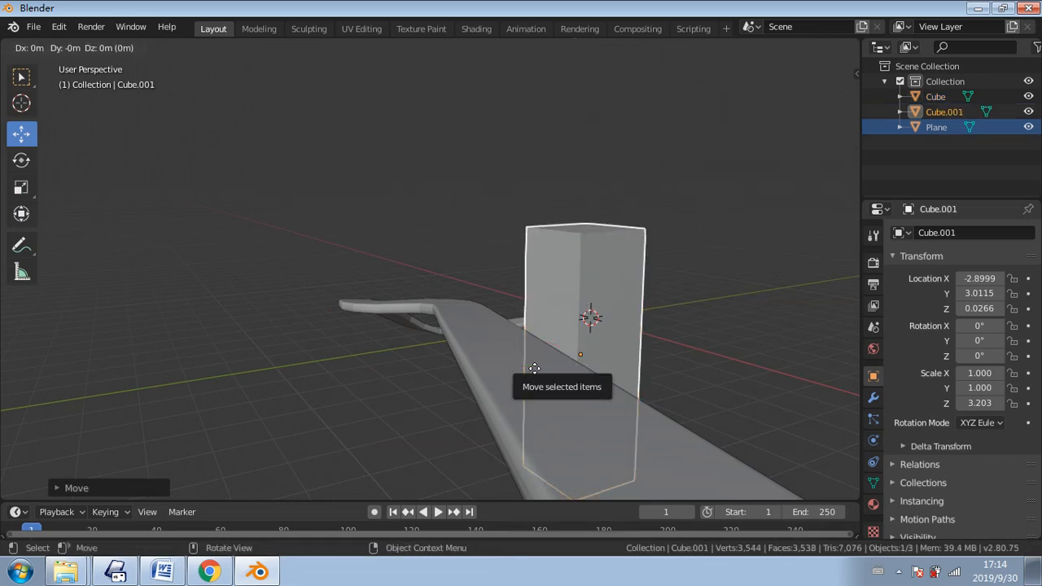
key(y)
click(289, 373)
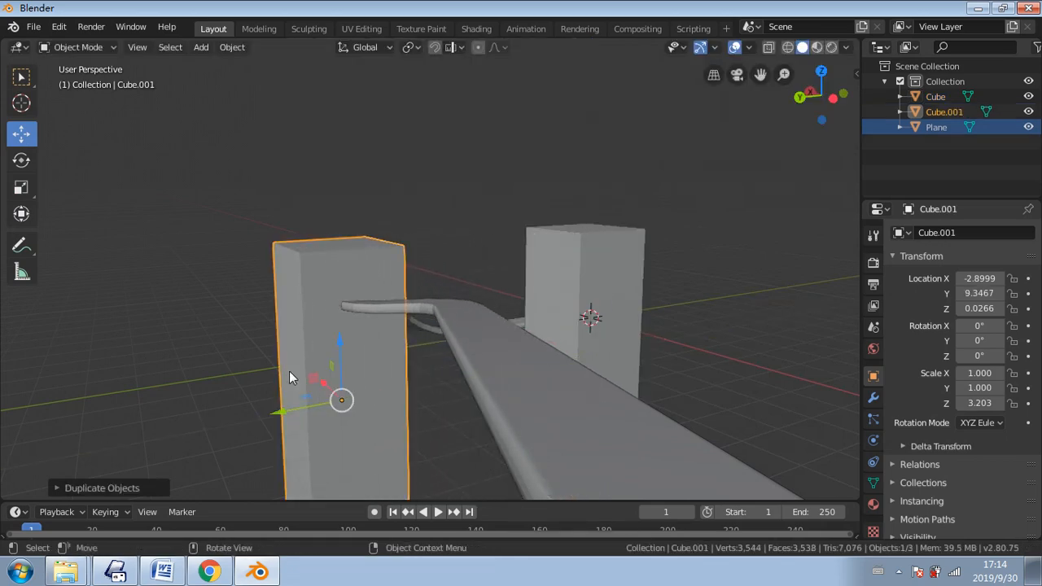
key(g)
key(x)
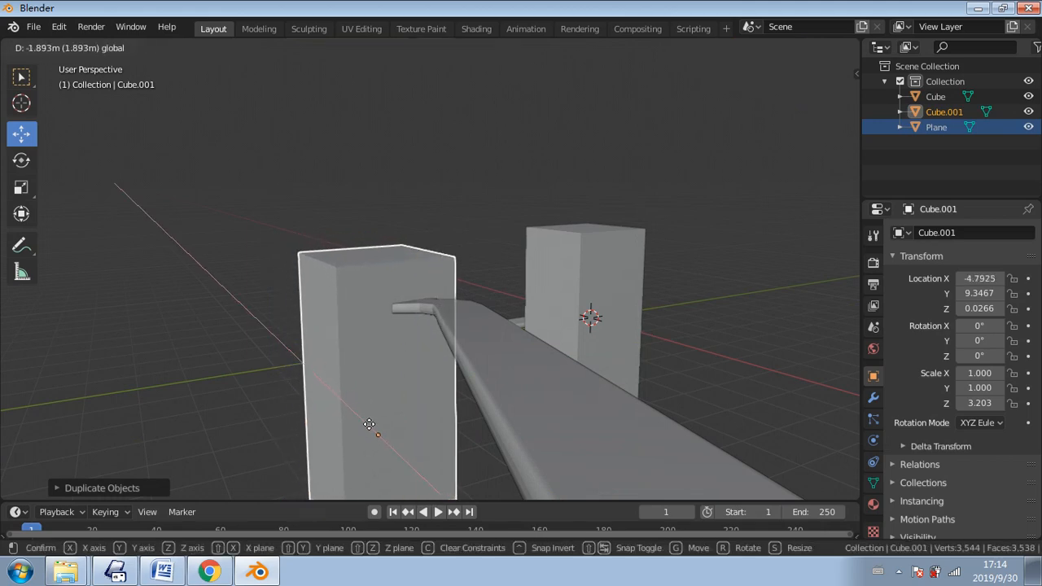
click(369, 424)
key(g)
click(263, 456)
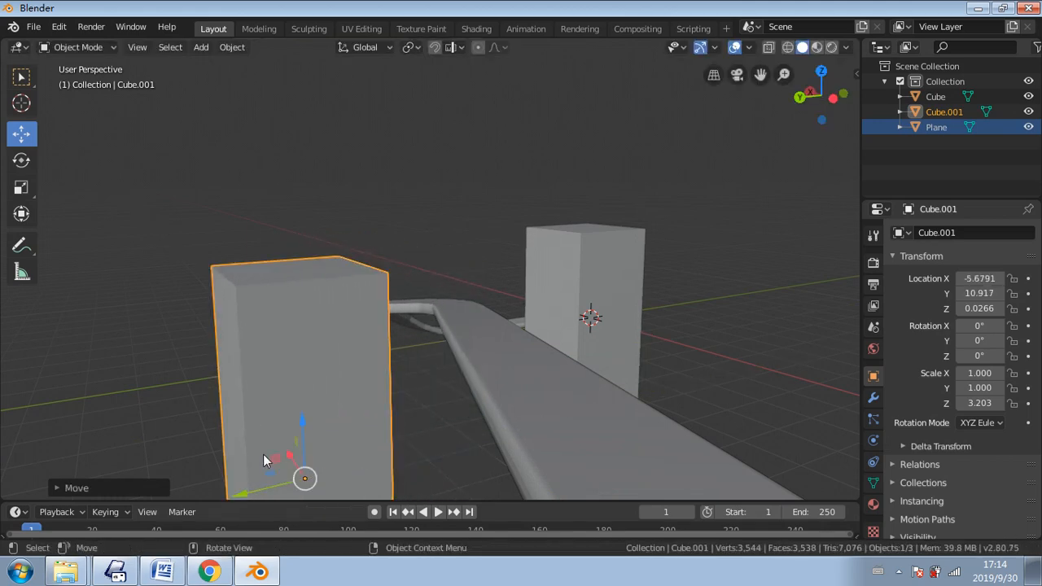
drag(301, 420, 299, 303)
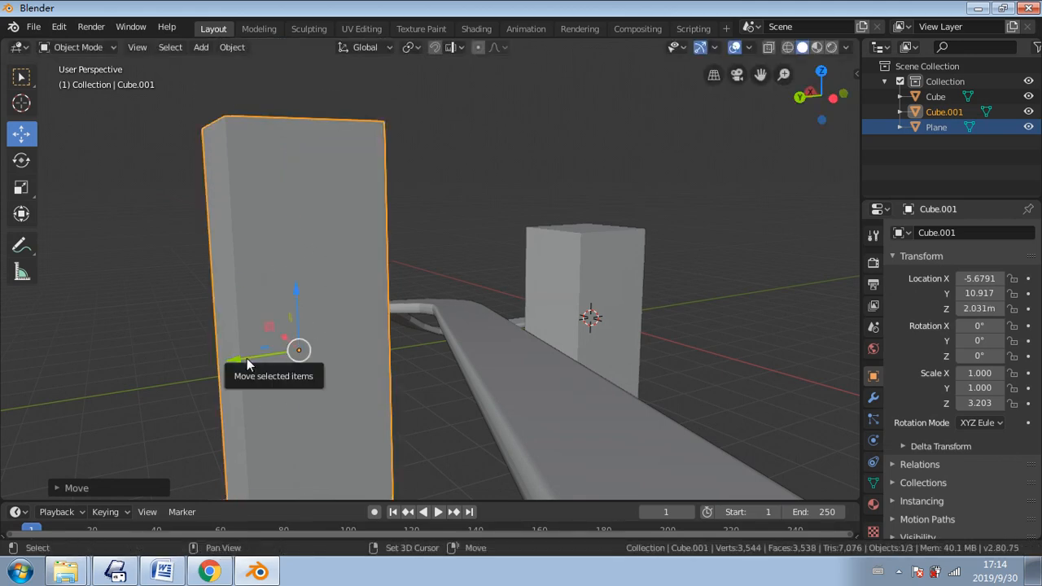
- Duplicate the raised block back across the track along Y, and lower the copy to about Z -1.21
key(shift+d)
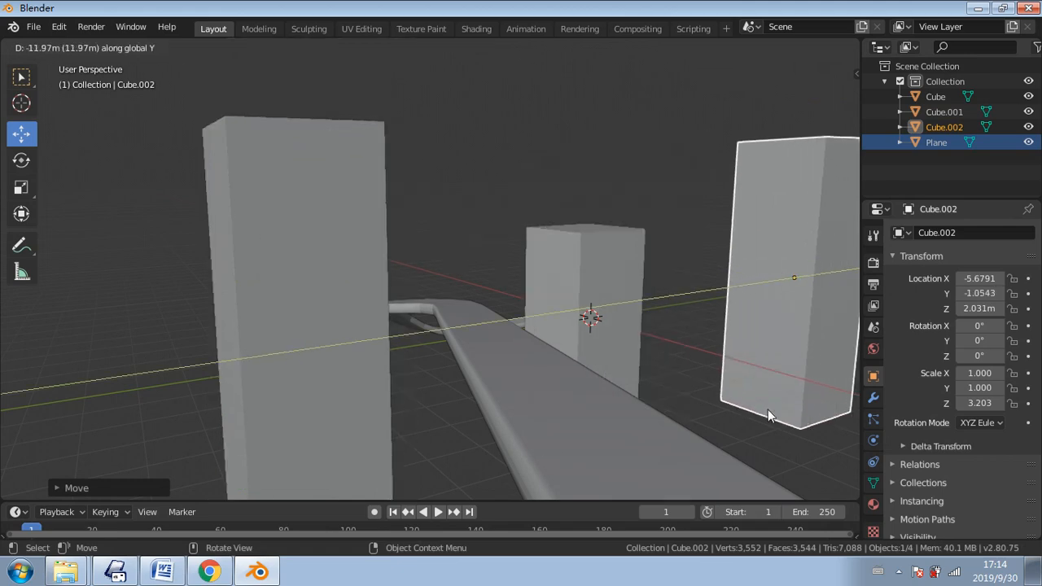
click(795, 273)
drag(807, 222, 788, 340)
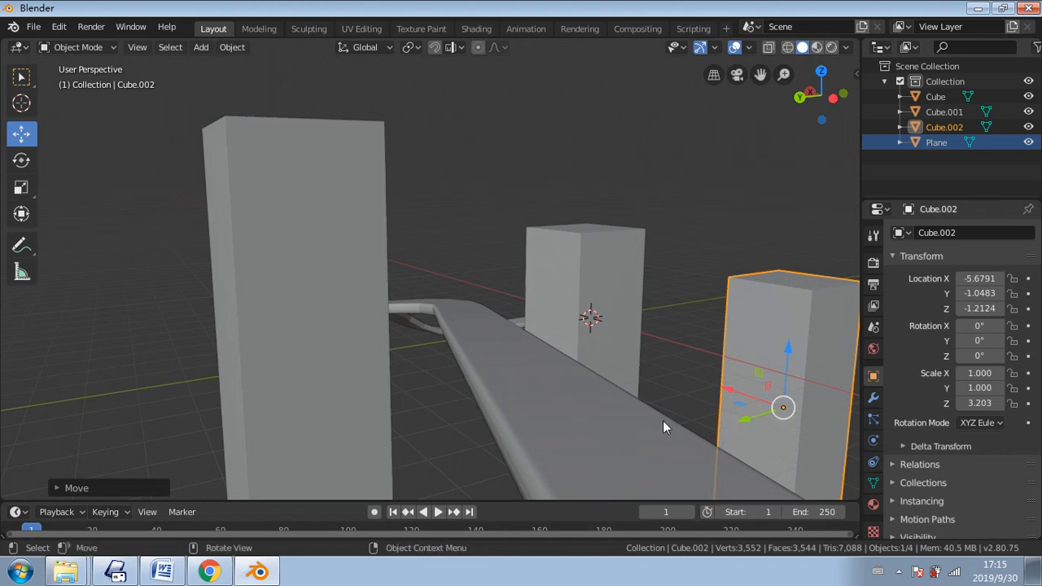
mouse_move(770, 418)
mouse_down()
mouse_move(660, 439)
mouse_move(782, 416)
mouse_up()
- Duplicate the lowered block to the far side of the track at about X 2.66, Y 13.8, Z -1.26, and deselect it
key(shift+d)
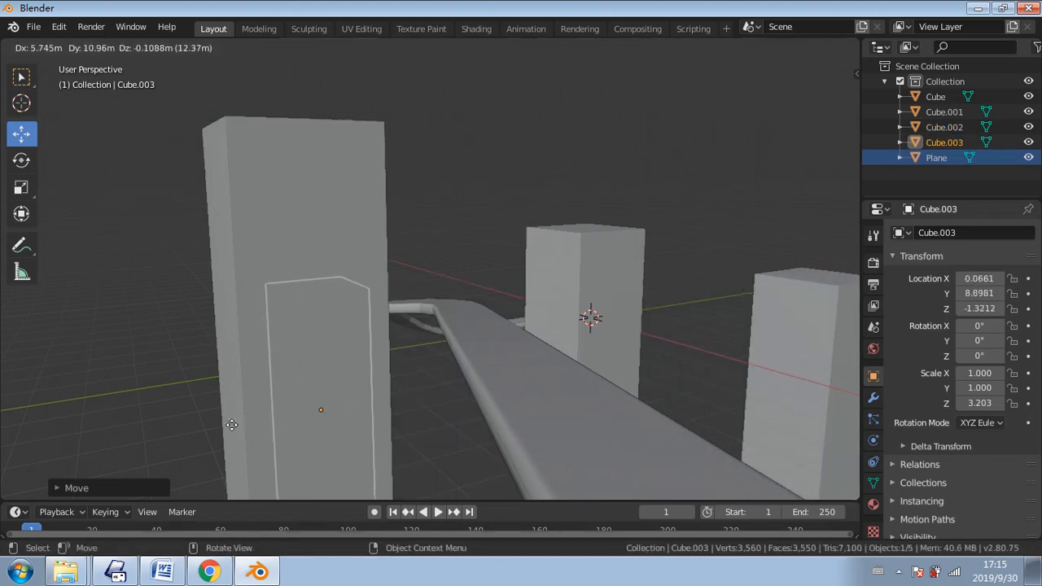
click(70, 421)
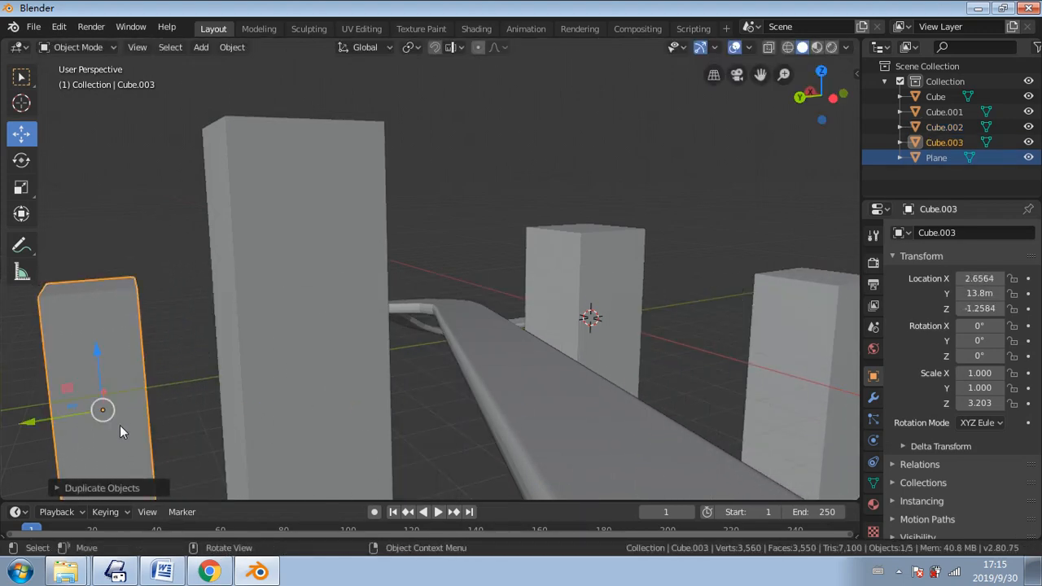
click(455, 265)
middle_drag(455, 265, 465, 285)
middle_drag(543, 334, 520, 333)
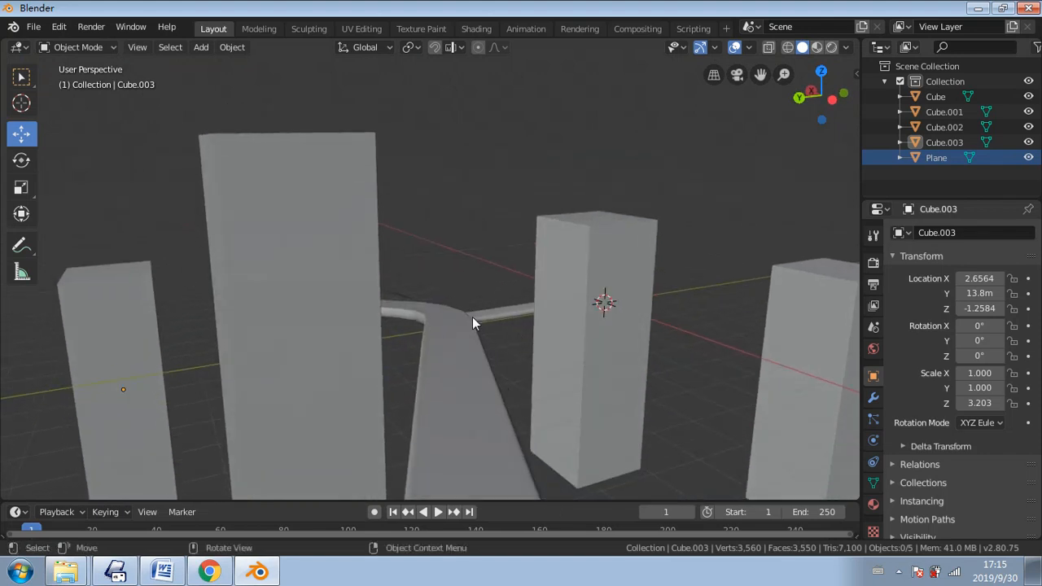